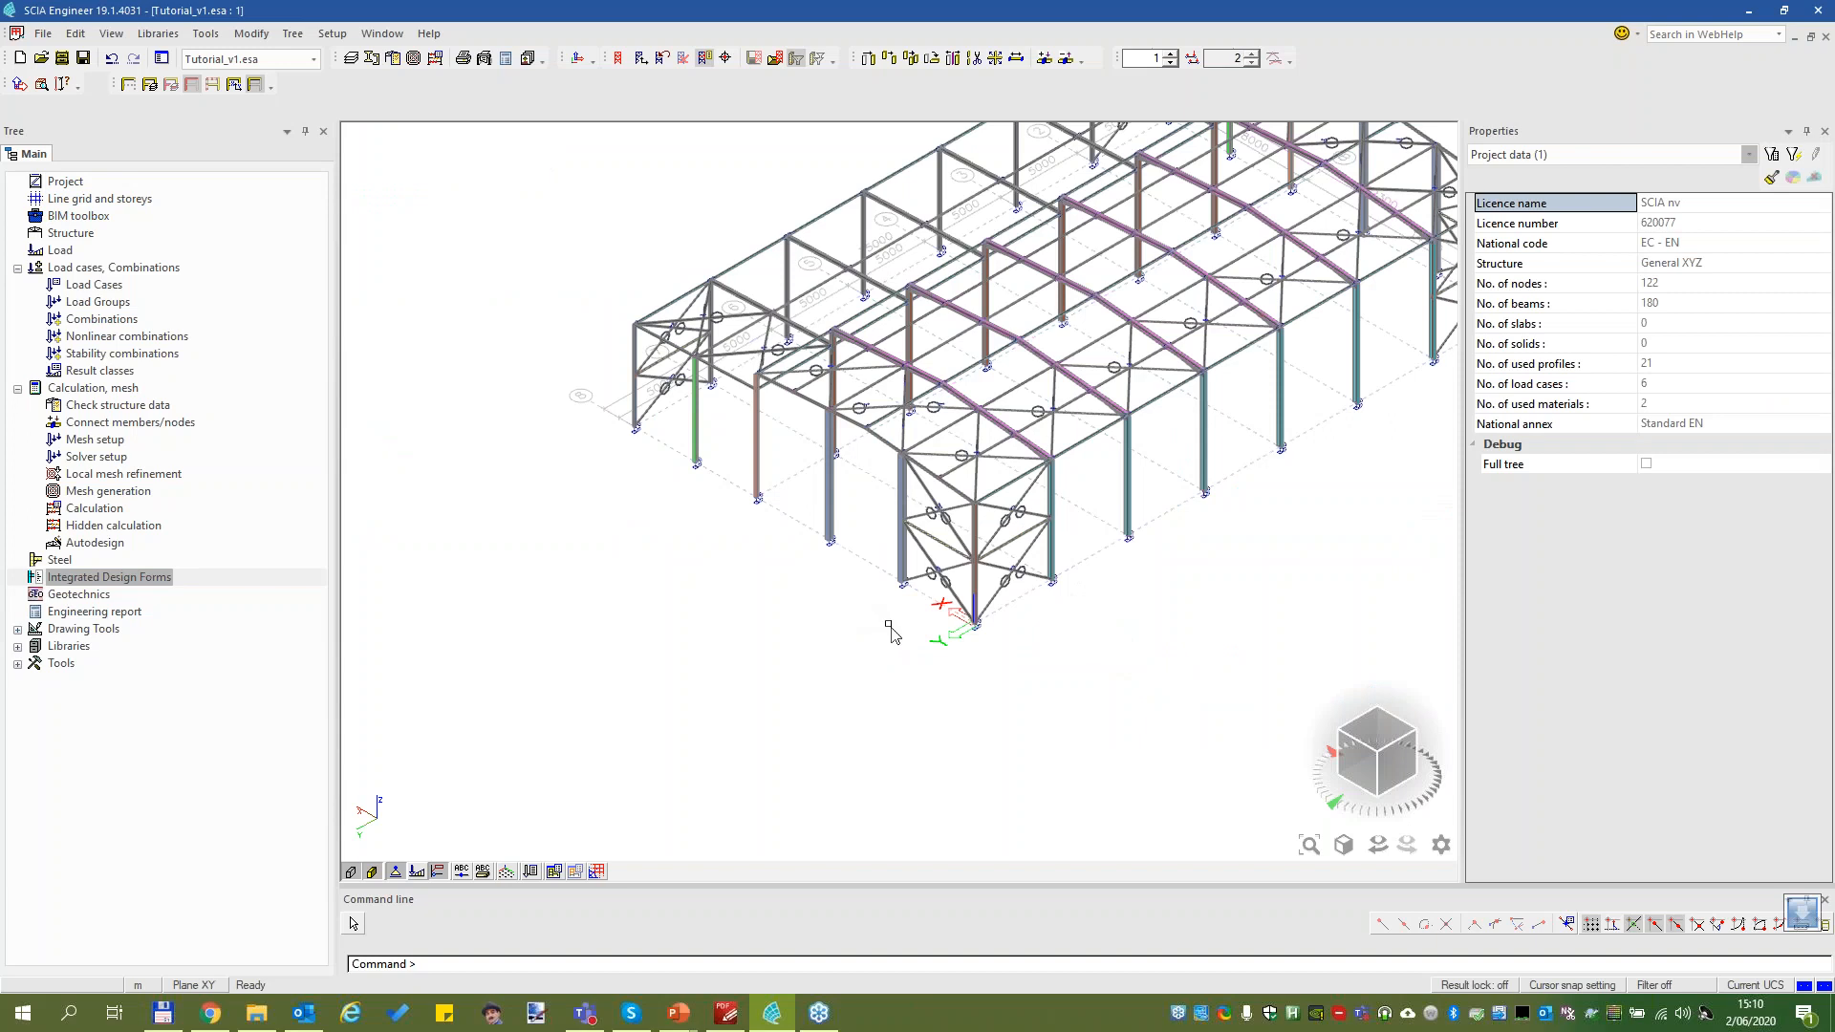
# Check the Stability functionality in the project data and close it without changes
pyautogui.click(94, 189)
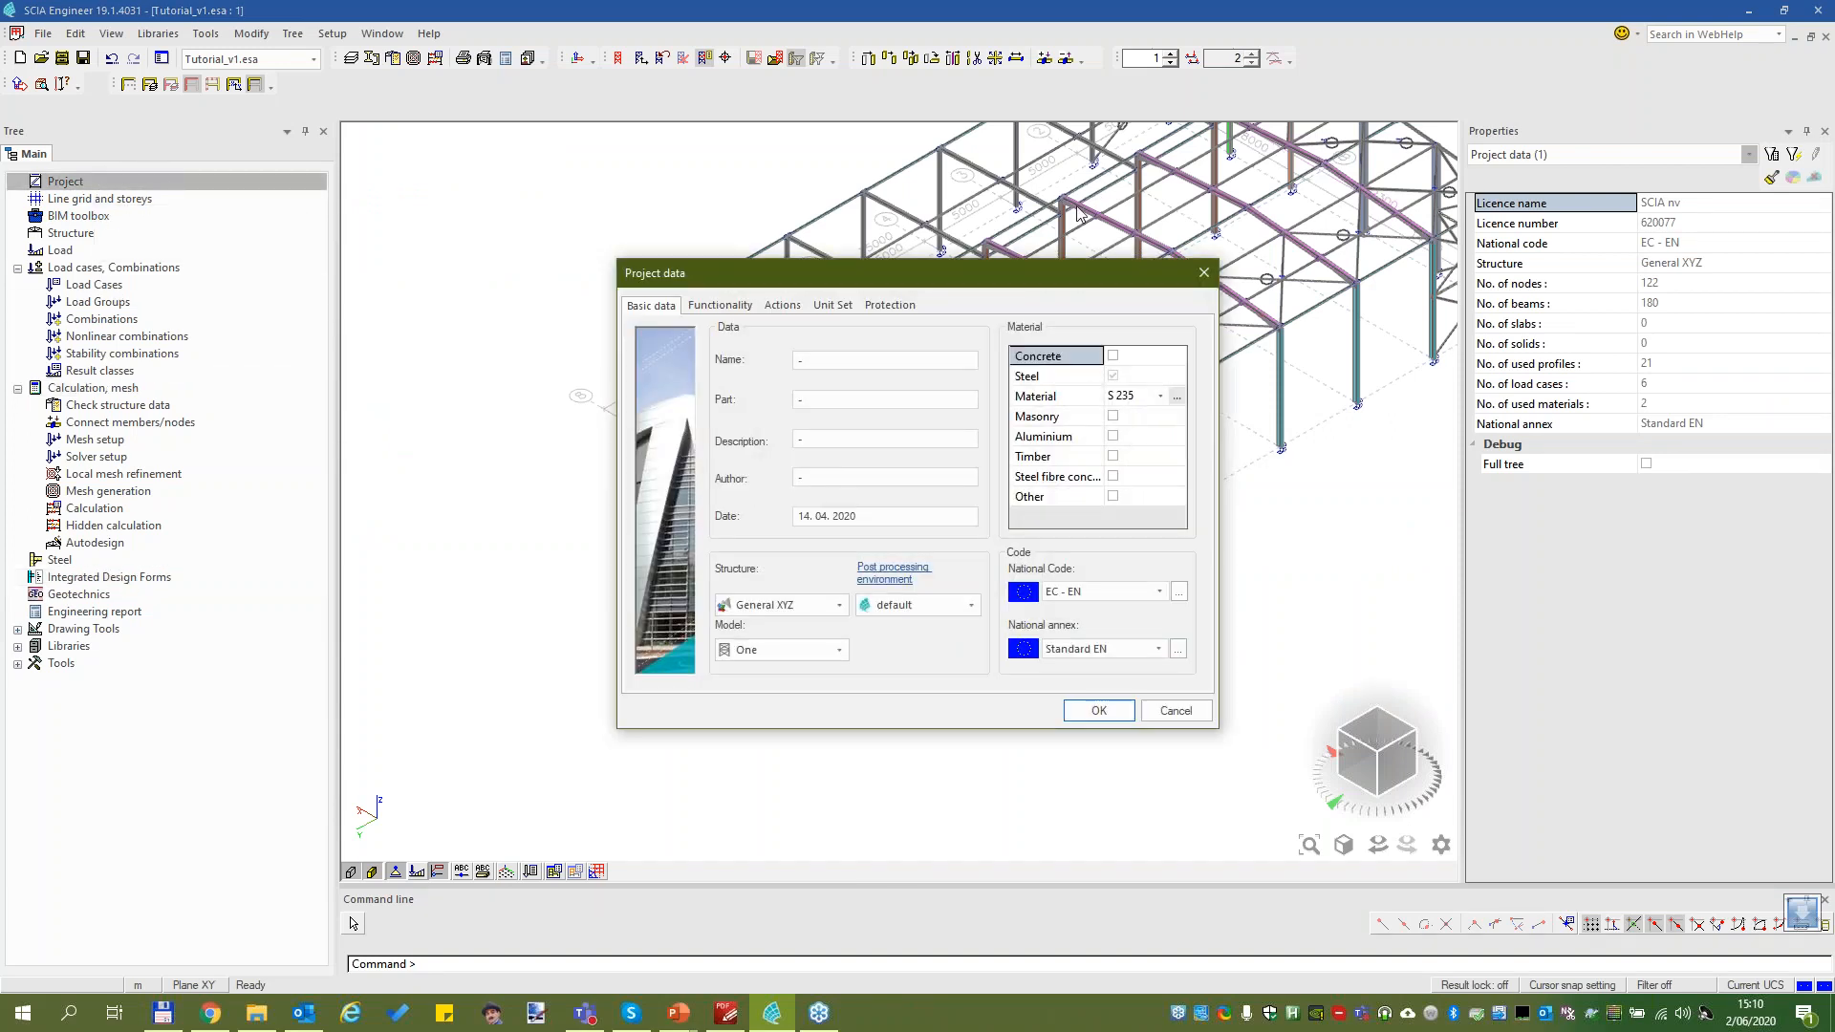
pyautogui.moveTo(828, 269); pyautogui.dragTo(803, 164)
pyautogui.click(697, 197)
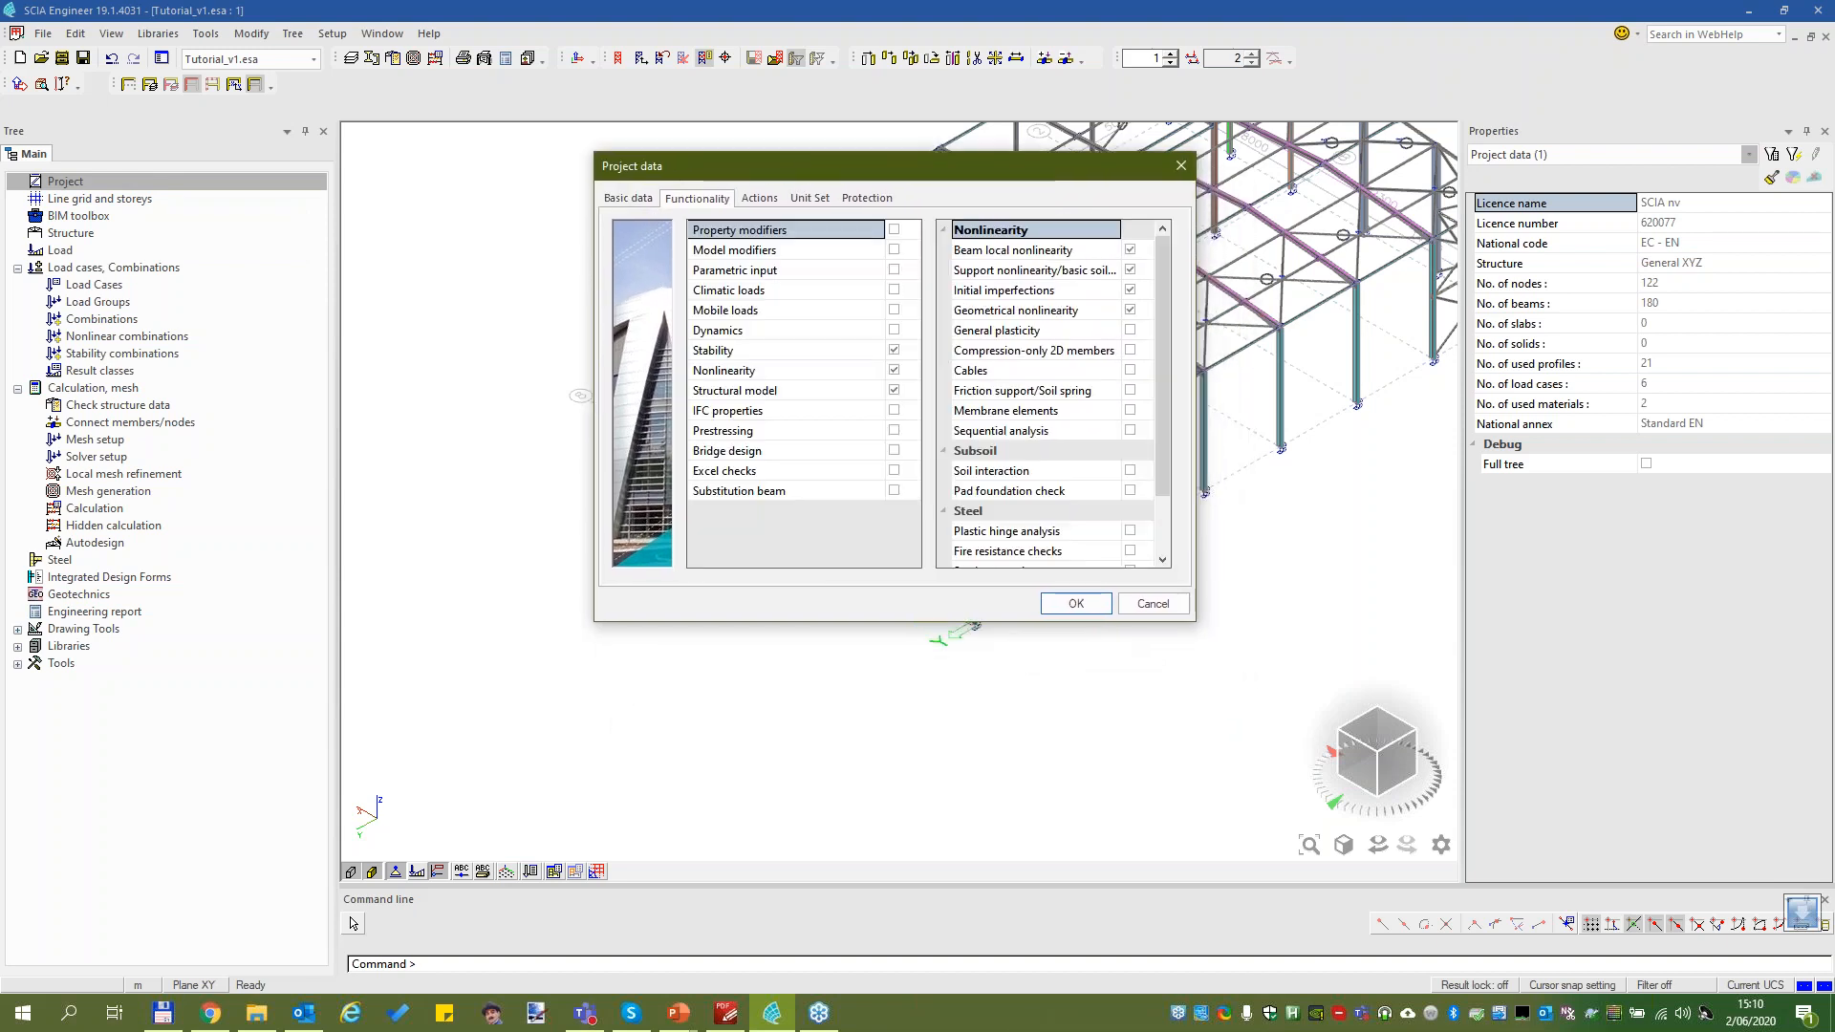
pyautogui.click(853, 360)
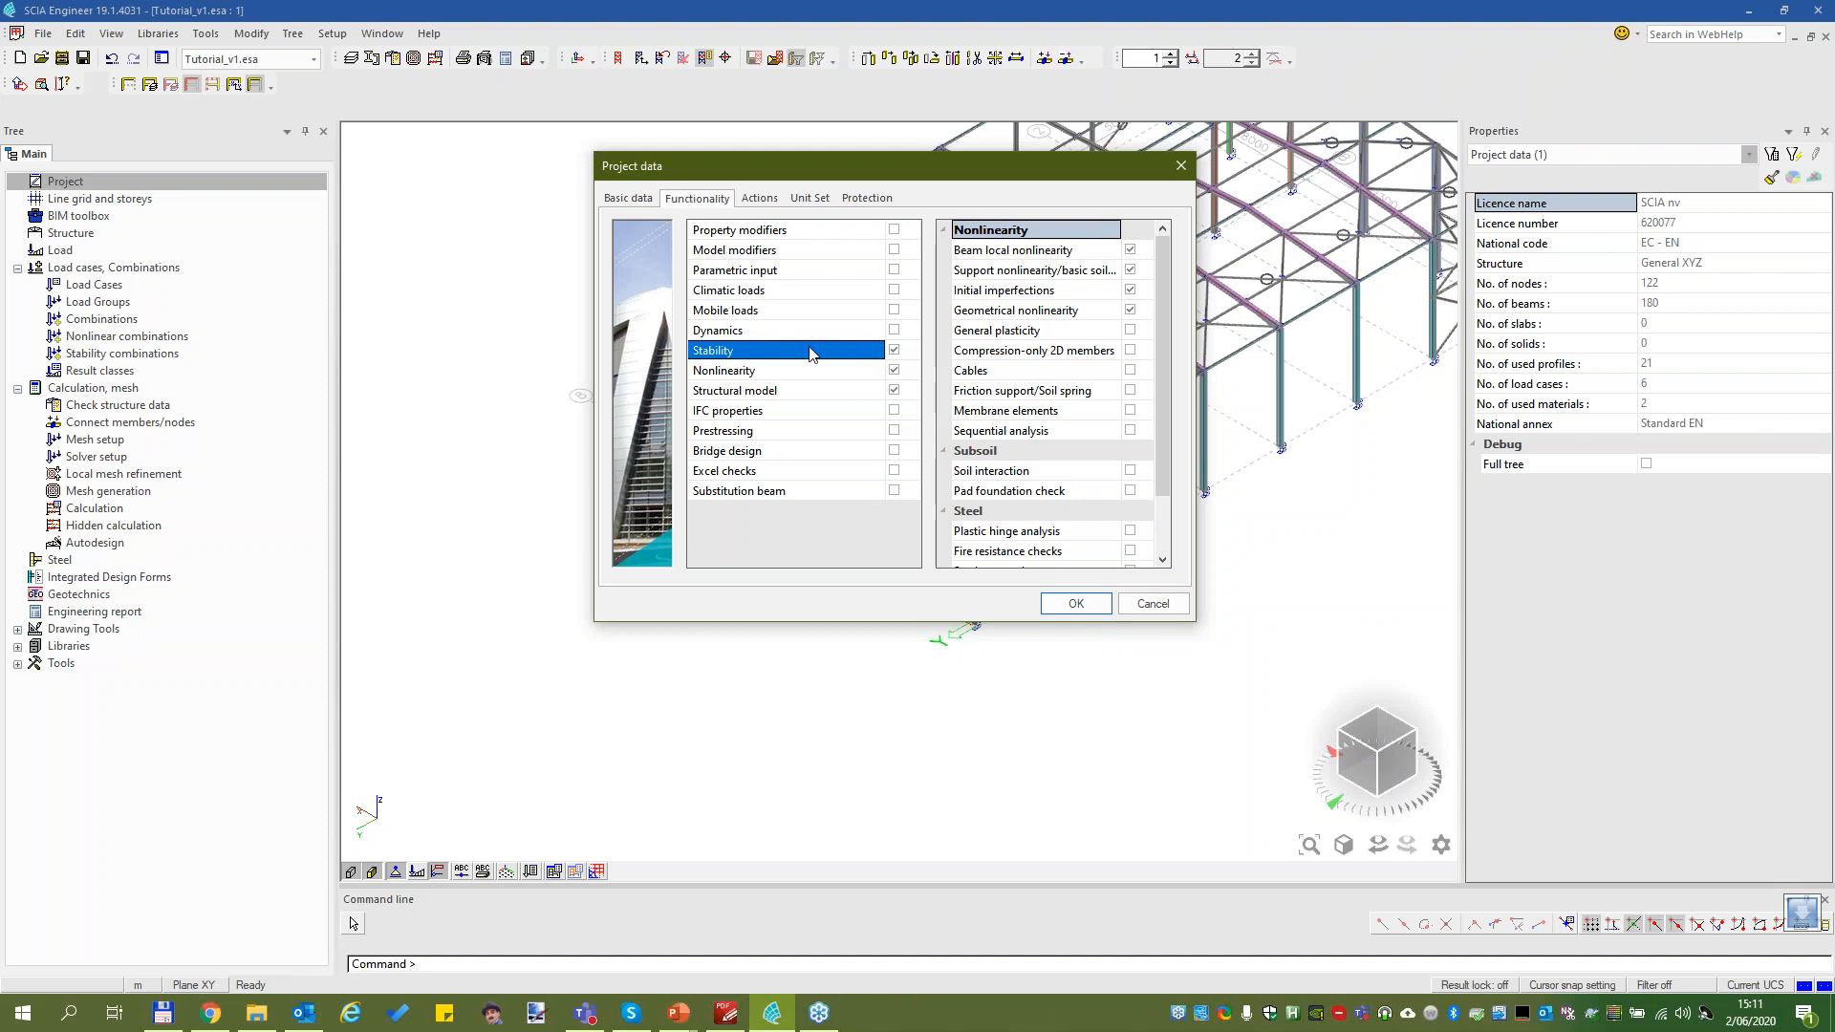
pyautogui.click(1153, 603)
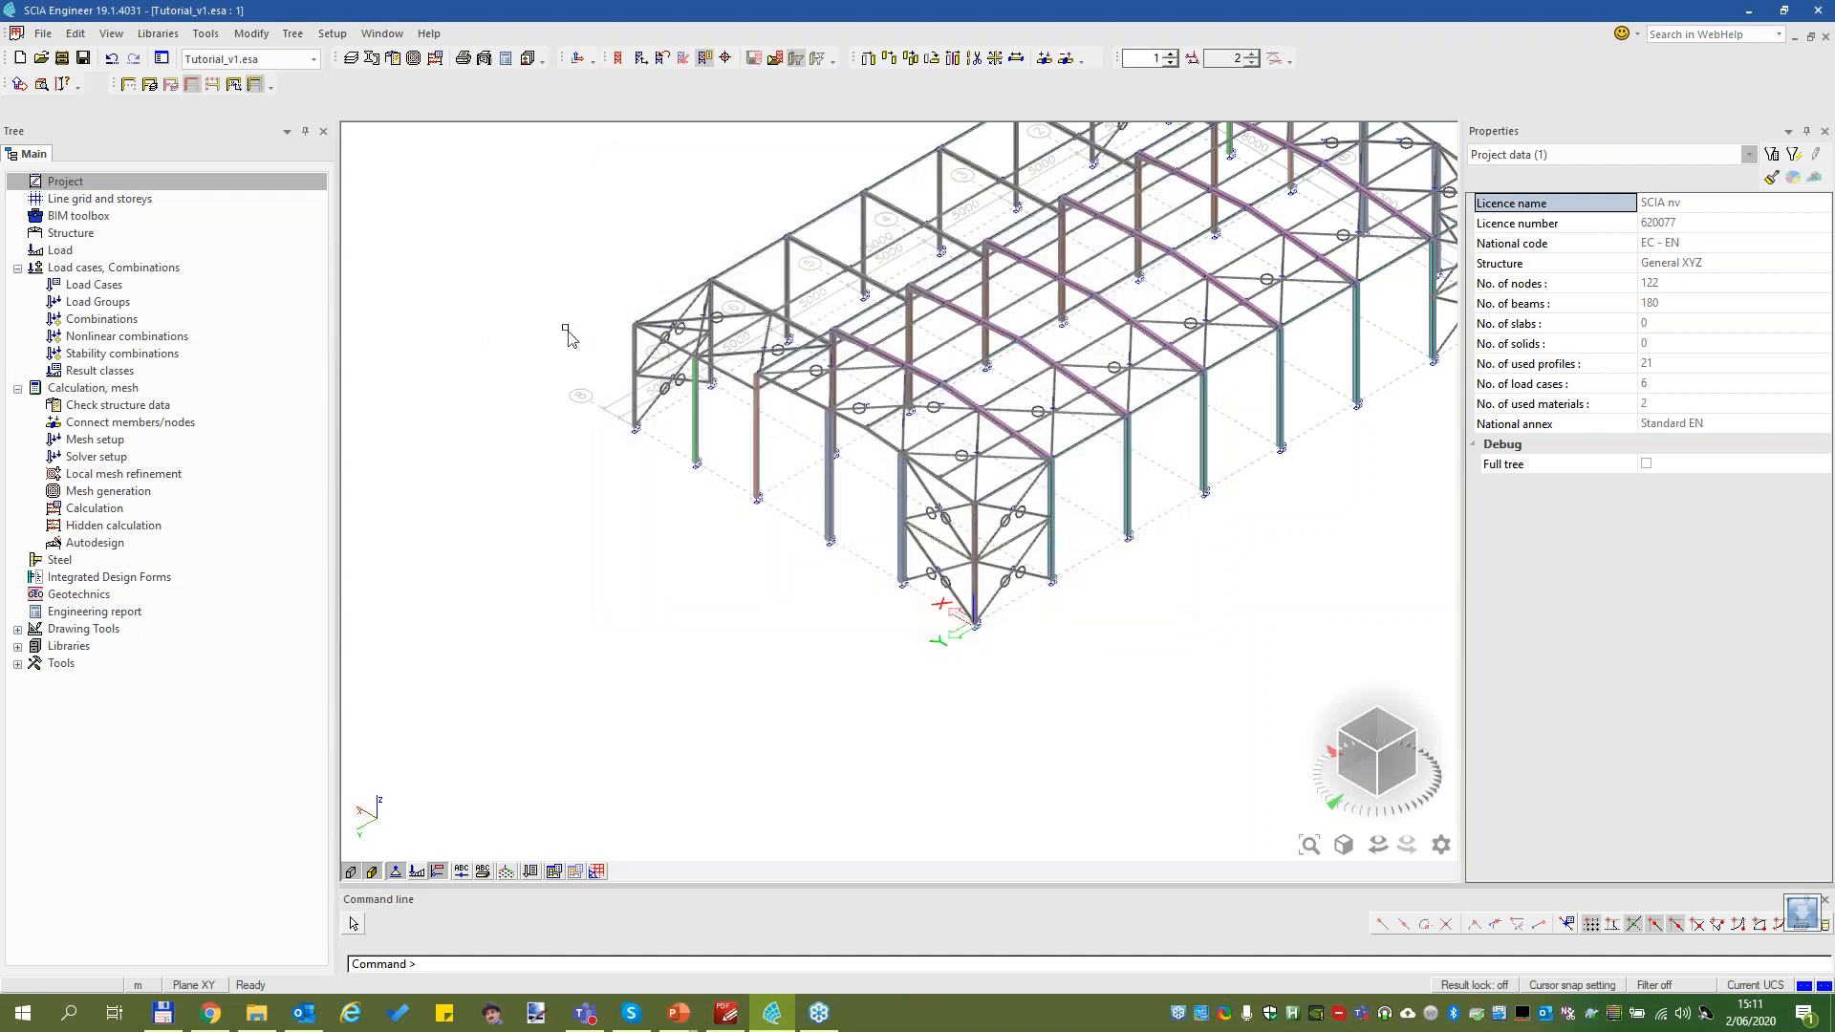
# Delete the existing stability combinations S1 - Buckling load rafter and S2 - Buckling load column
pyautogui.doubleClick(73, 356)
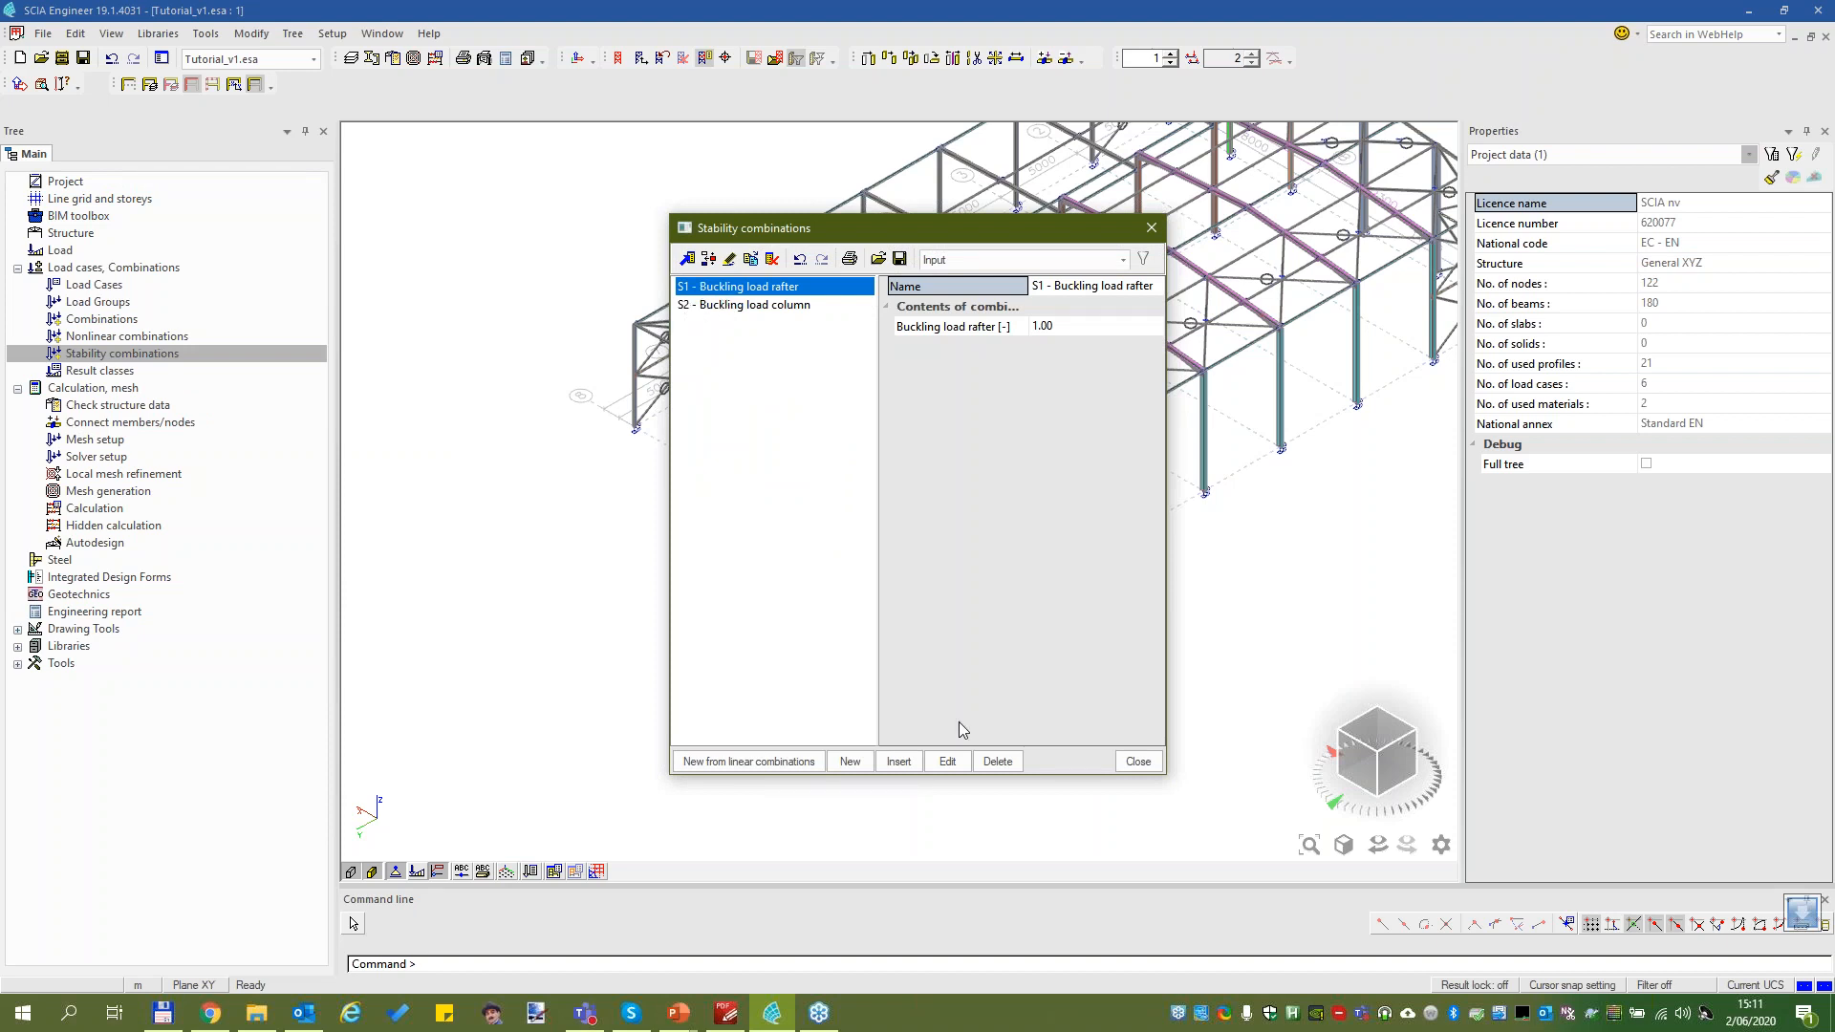
pyautogui.click(997, 760)
pyautogui.click(946, 572)
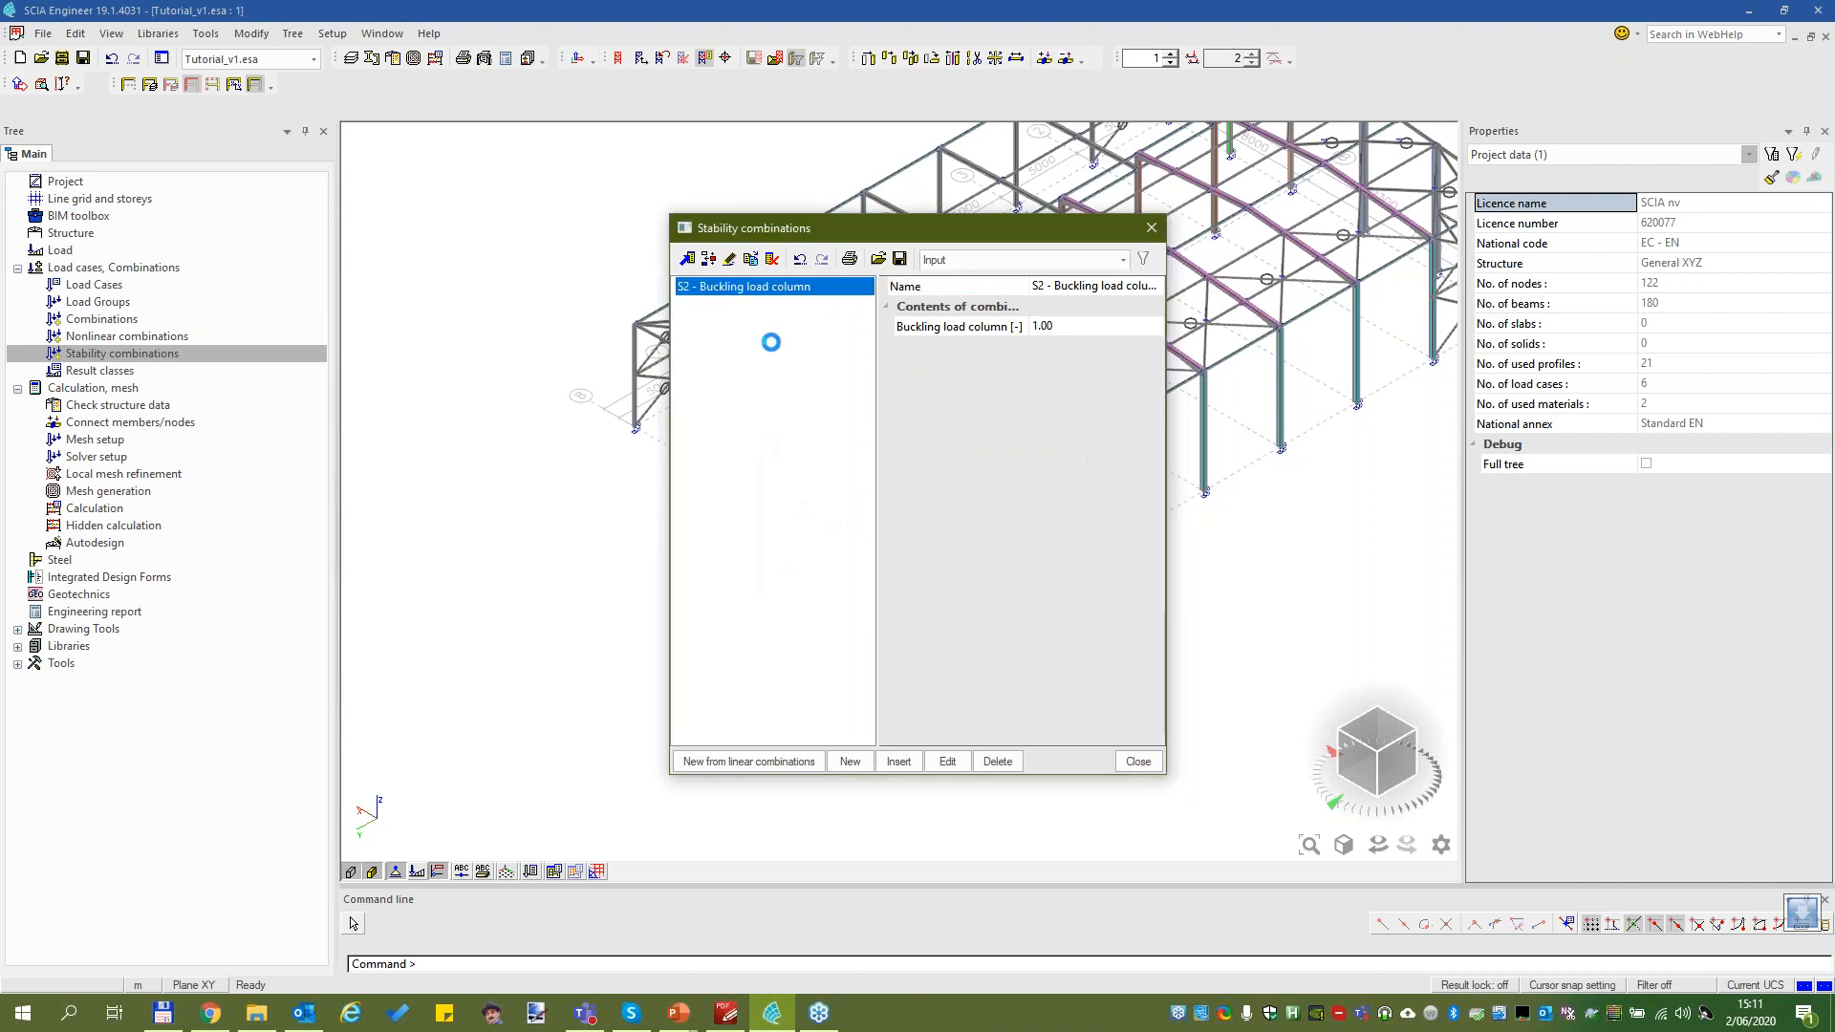
pyautogui.click(997, 760)
pyautogui.click(958, 577)
pyautogui.click(1138, 760)
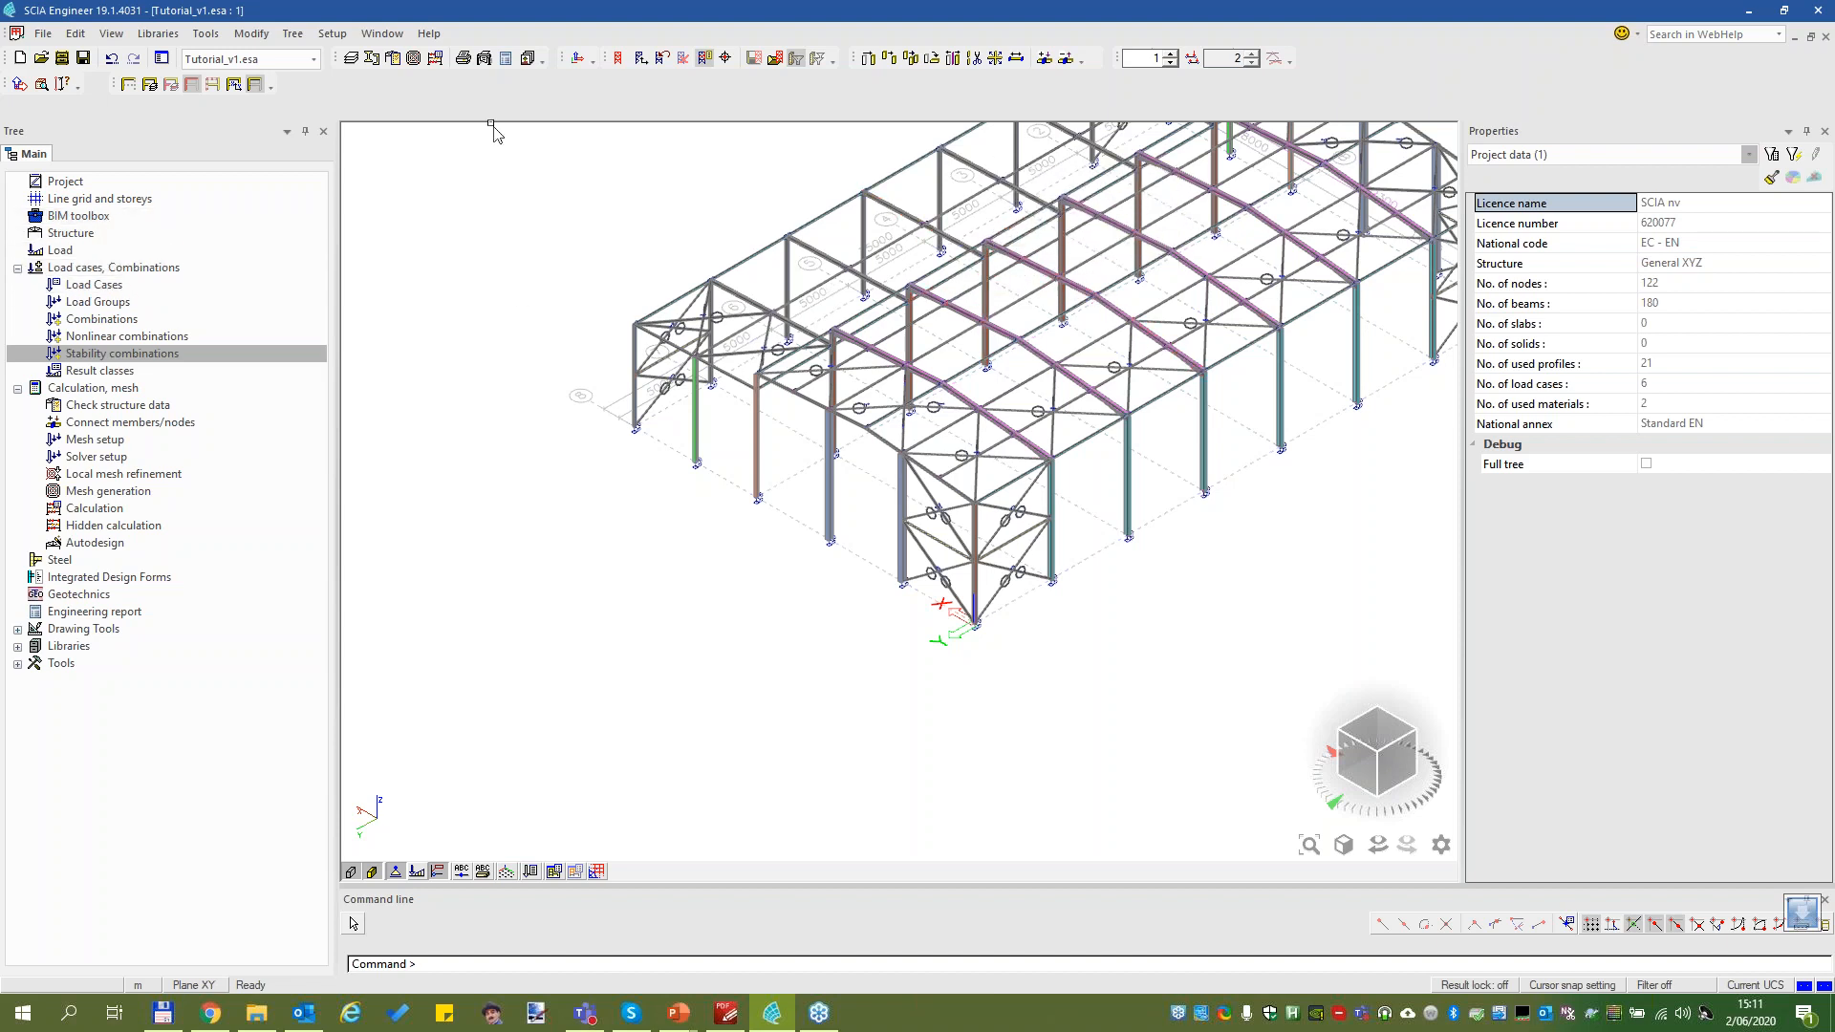
# Select one intermediate portal frame with its supports, show only that selection, and clear the selection
pyautogui.click(775, 59)
pyautogui.doubleClick(680, 325)
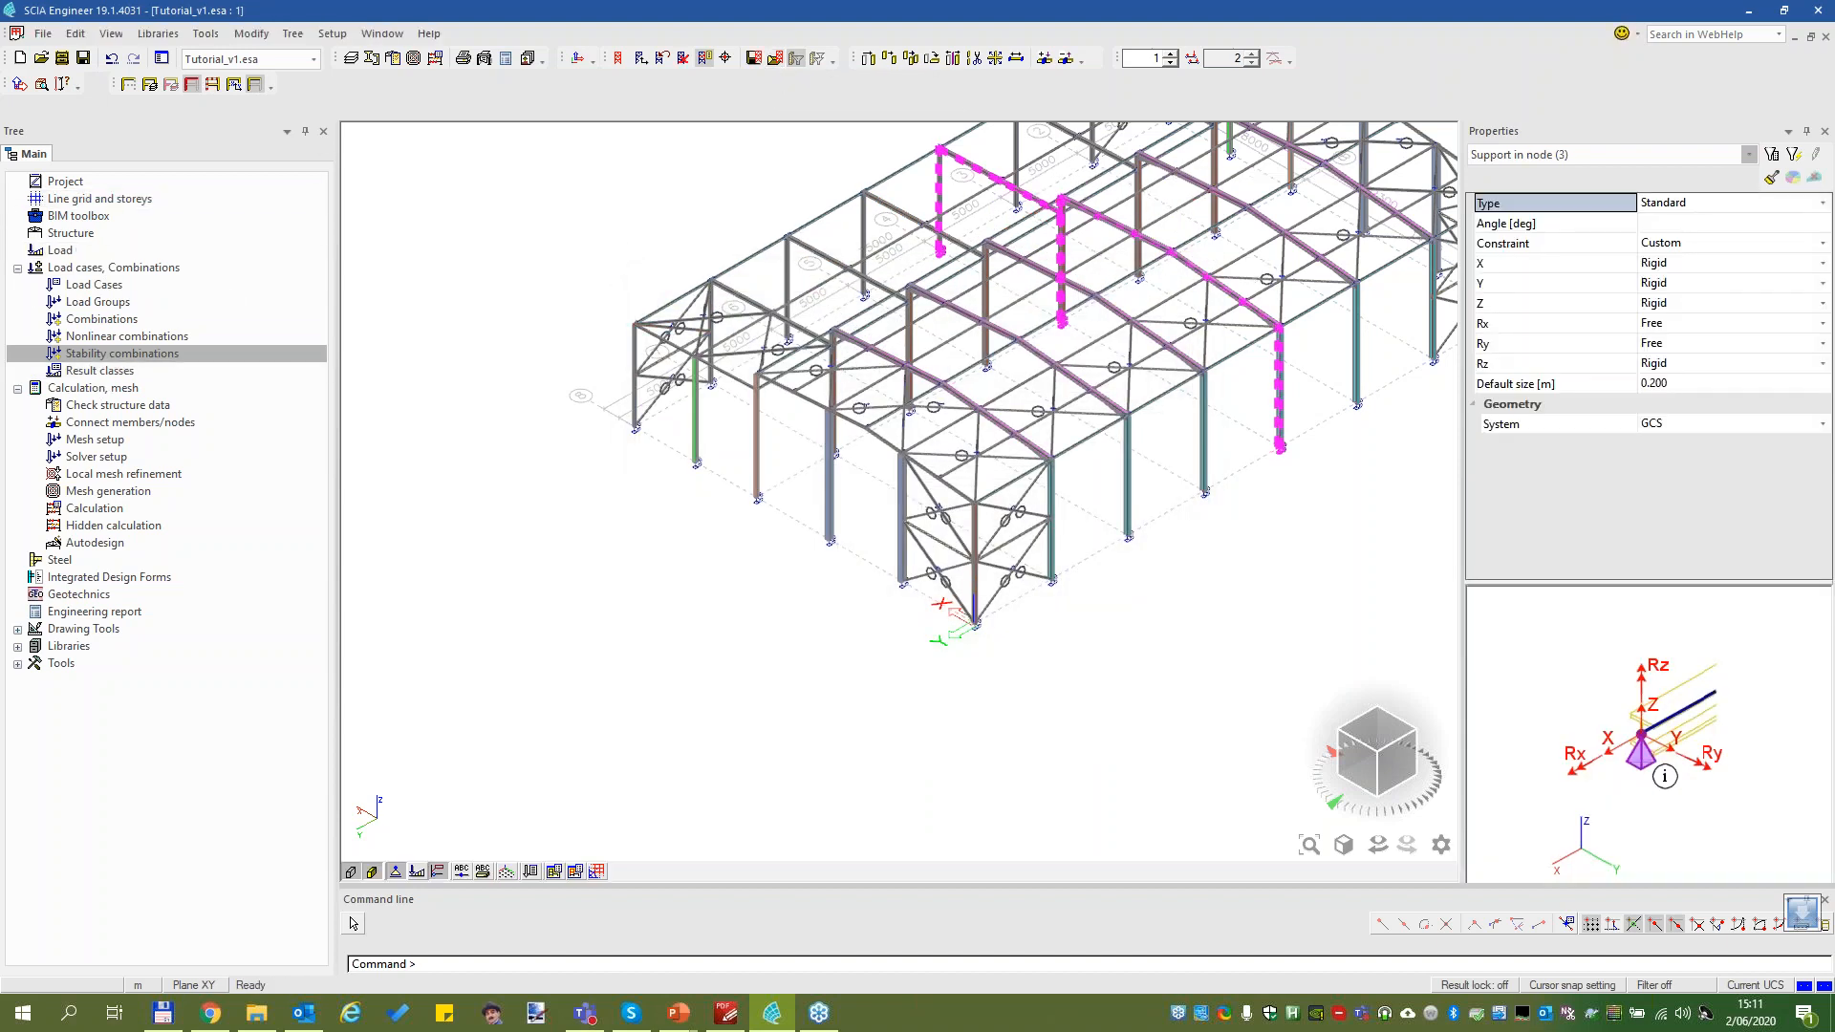
pyautogui.click(192, 84)
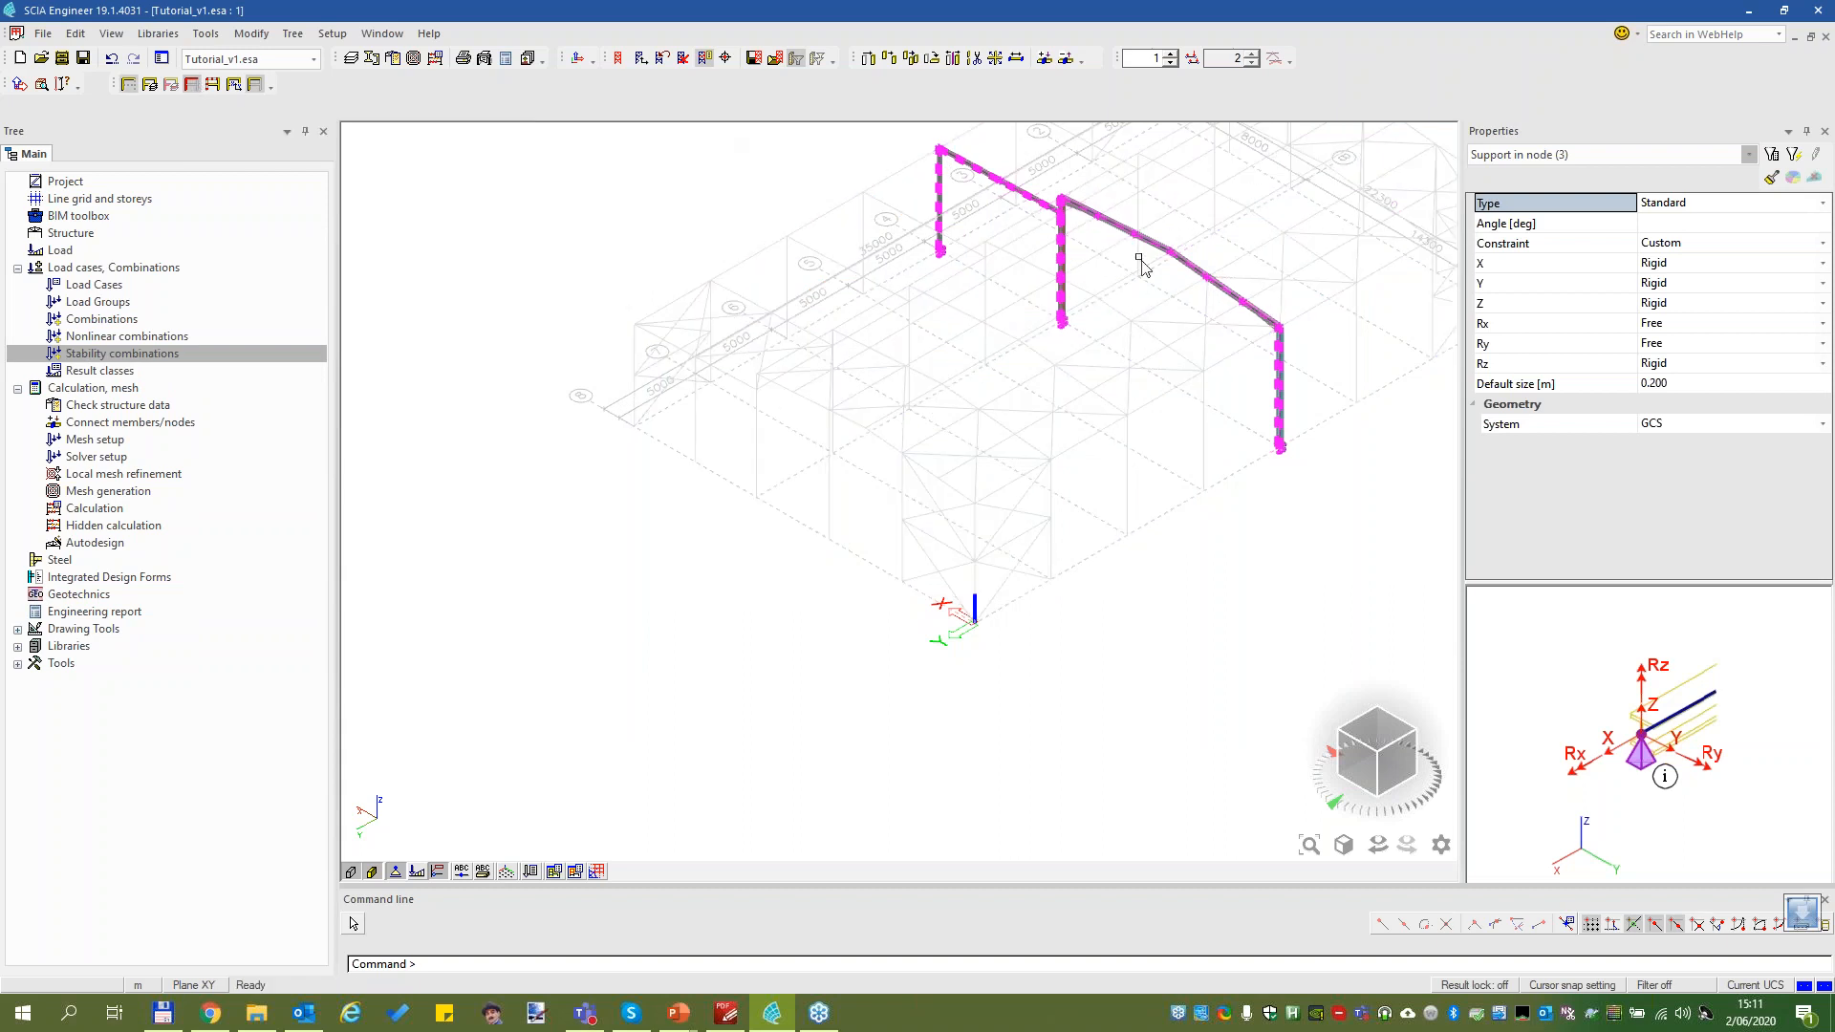
pyautogui.press('Escape')
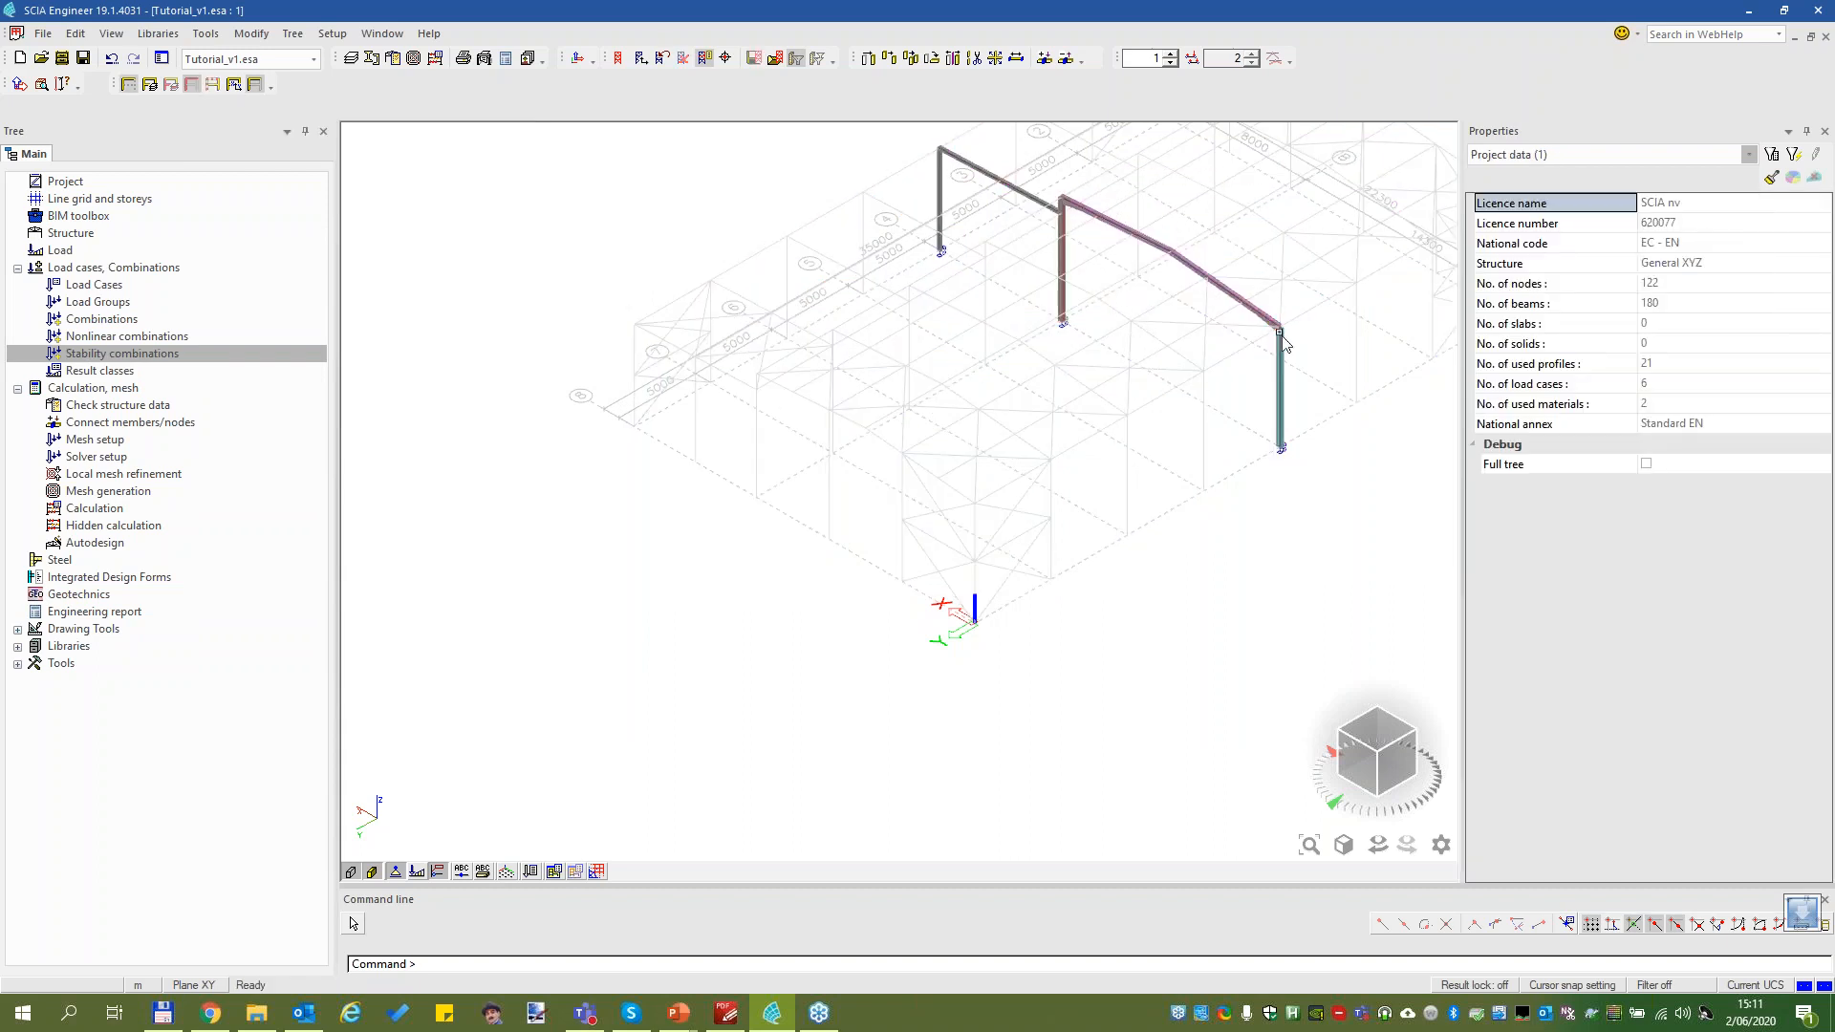
pyautogui.scroll(3, 1038, 201)
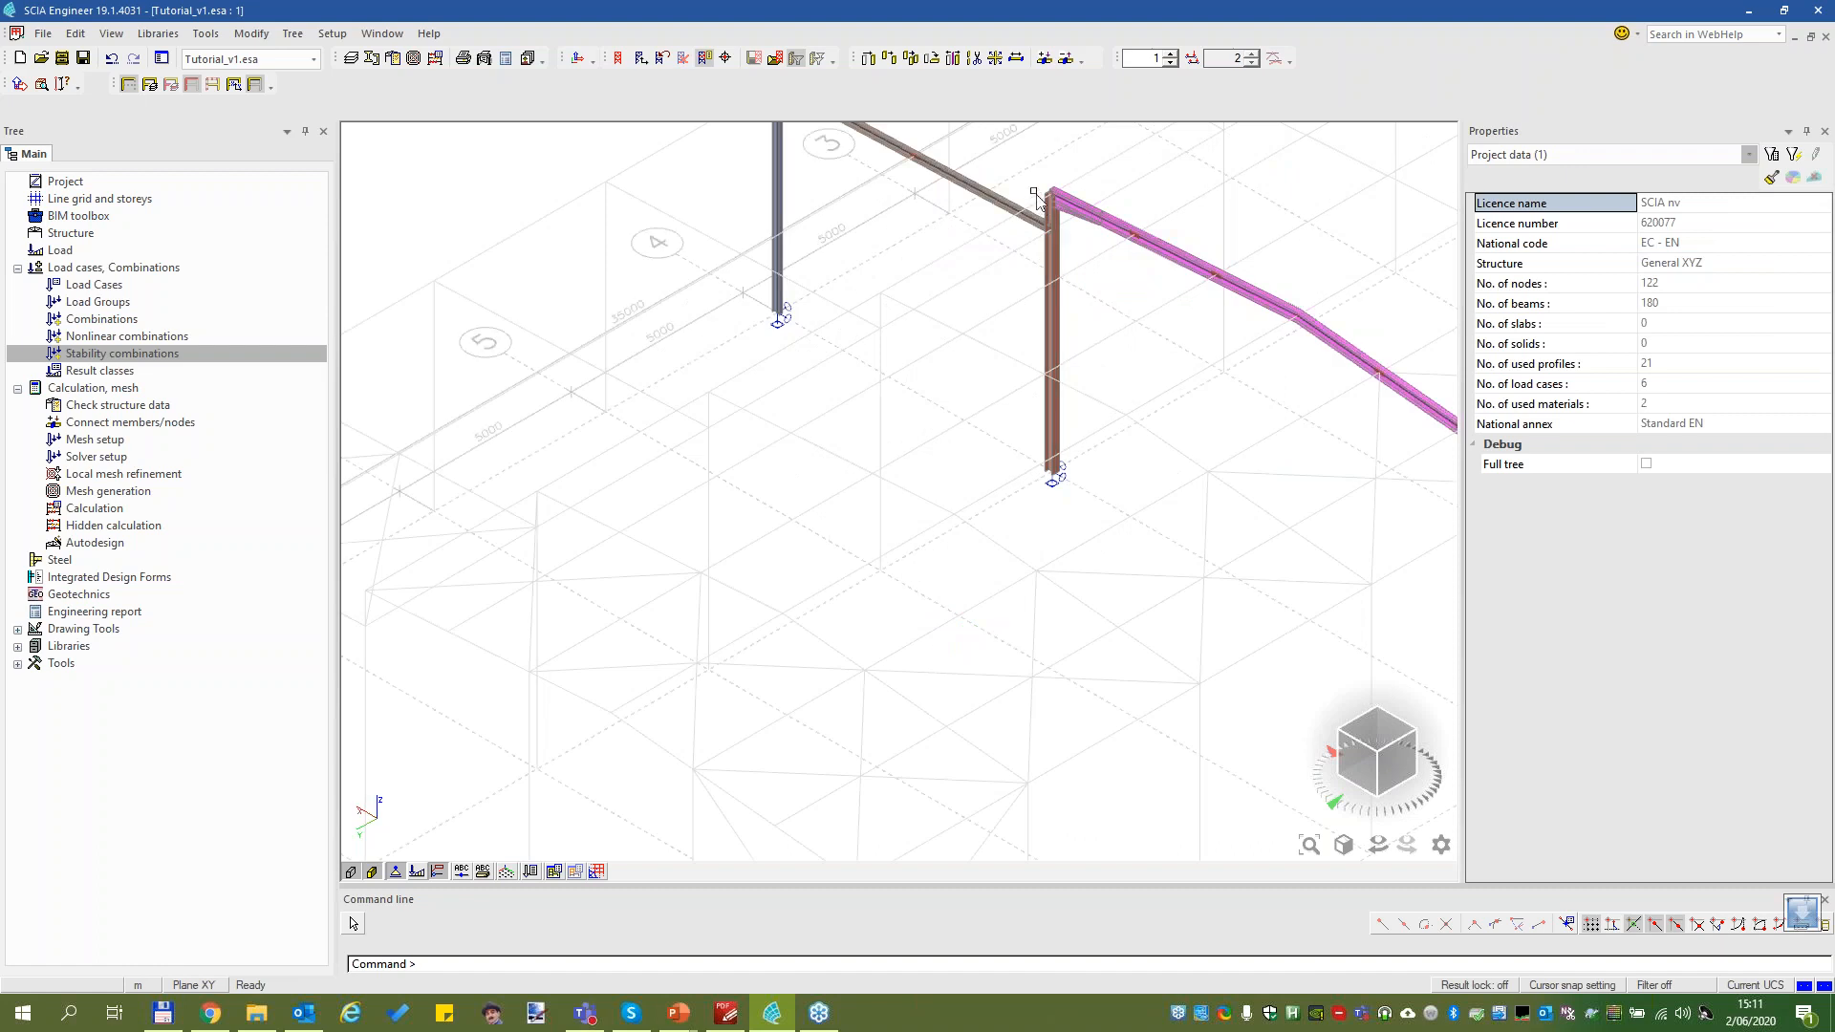
pyautogui.scroll(-3, 1051, 191)
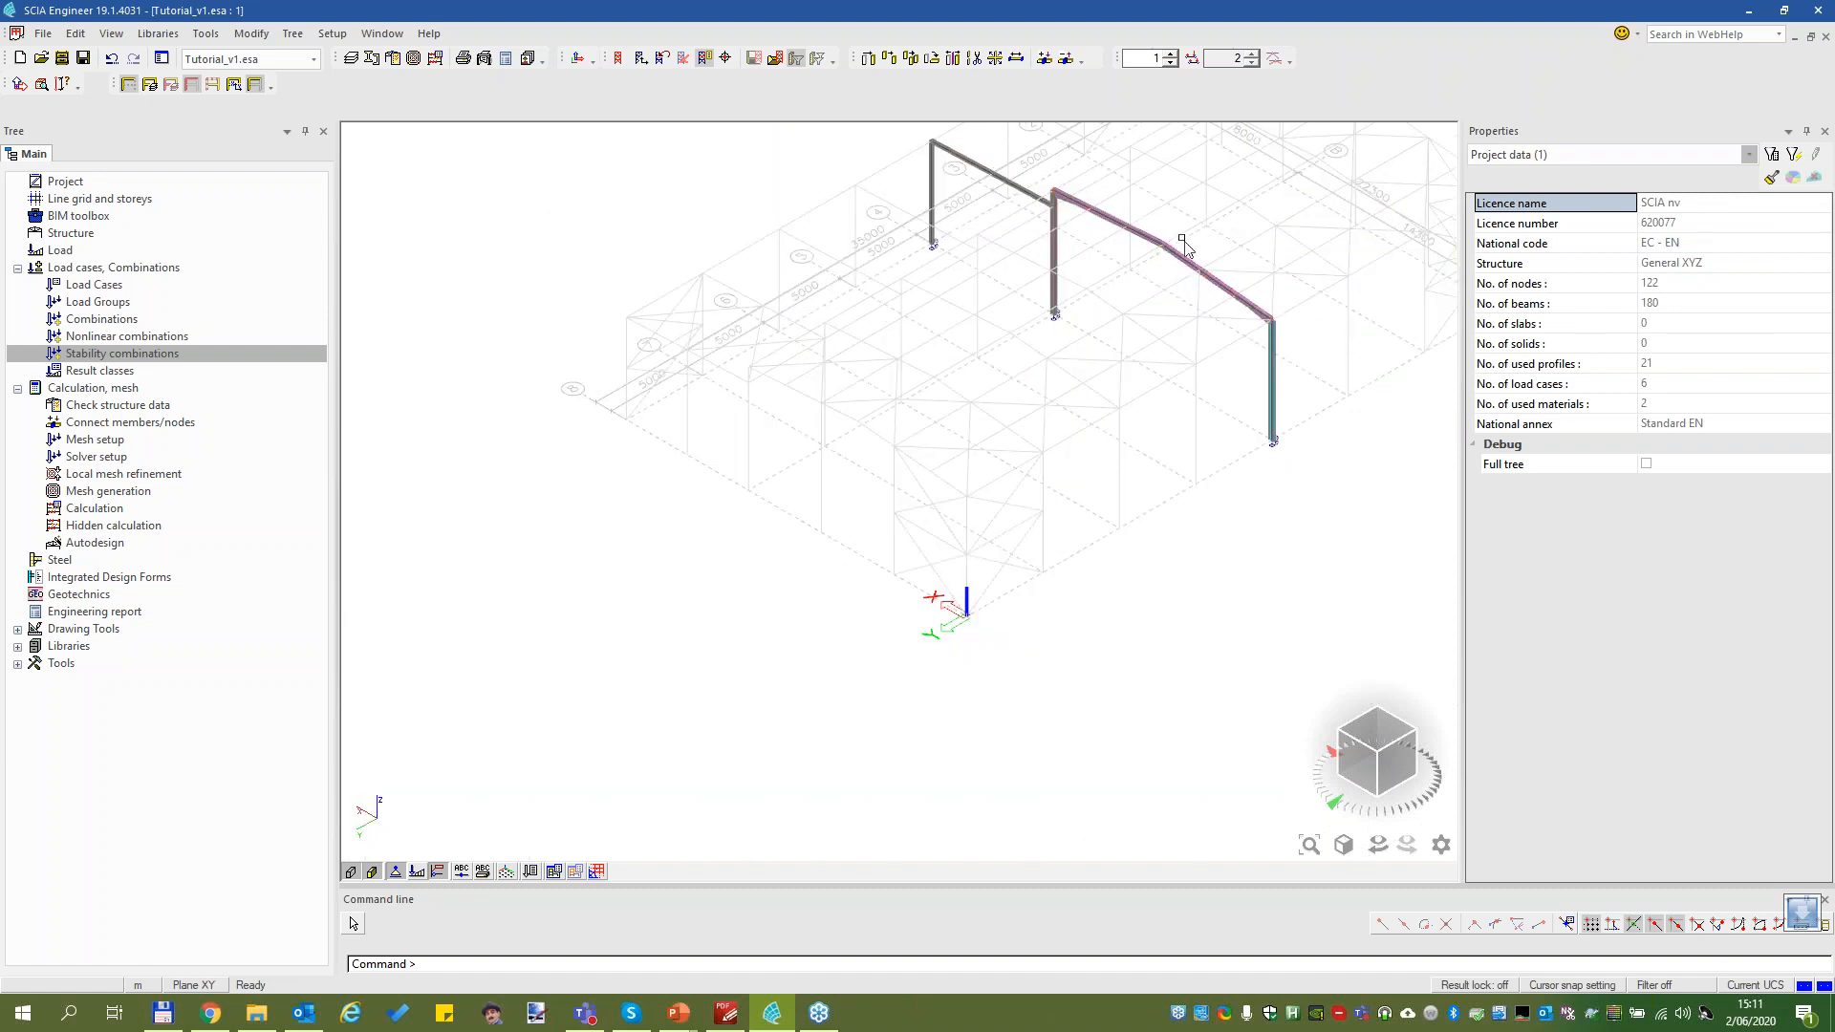
# Display the loads of the Buckling load rafter load case on the isolated frame
pyautogui.click(1145, 226)
pyautogui.click(532, 871)
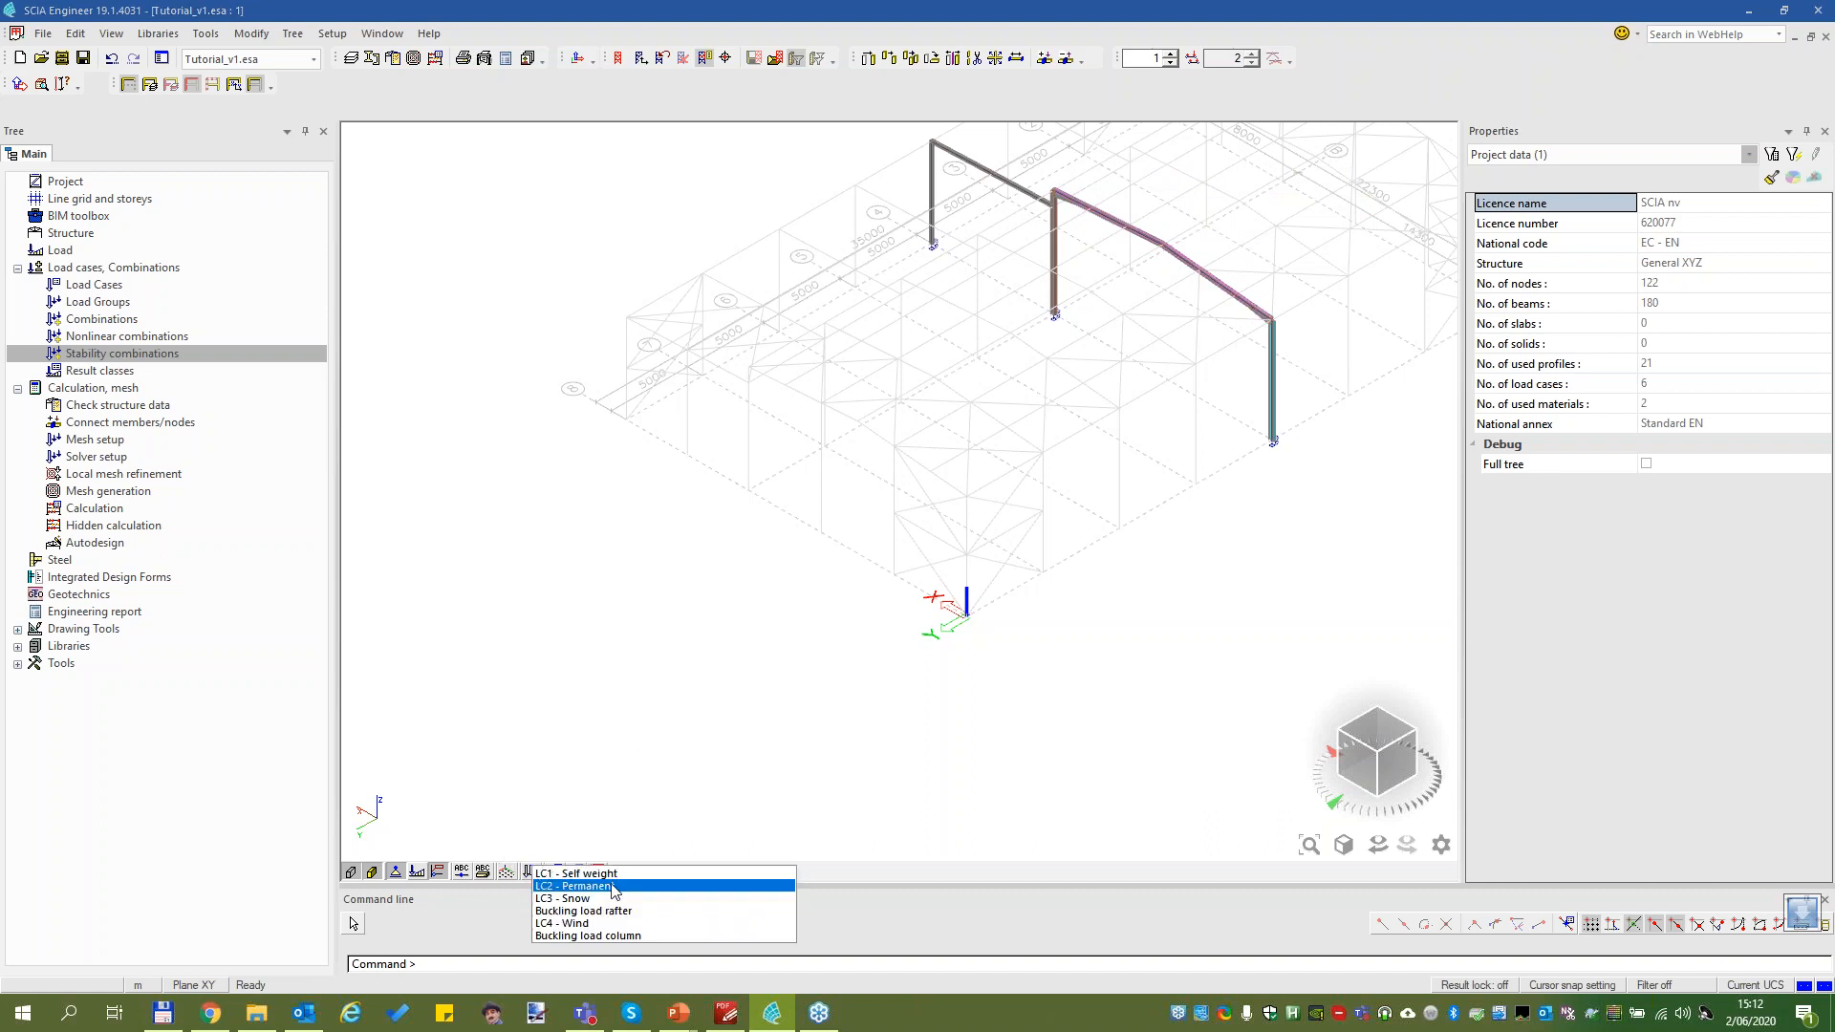
pyautogui.click(612, 913)
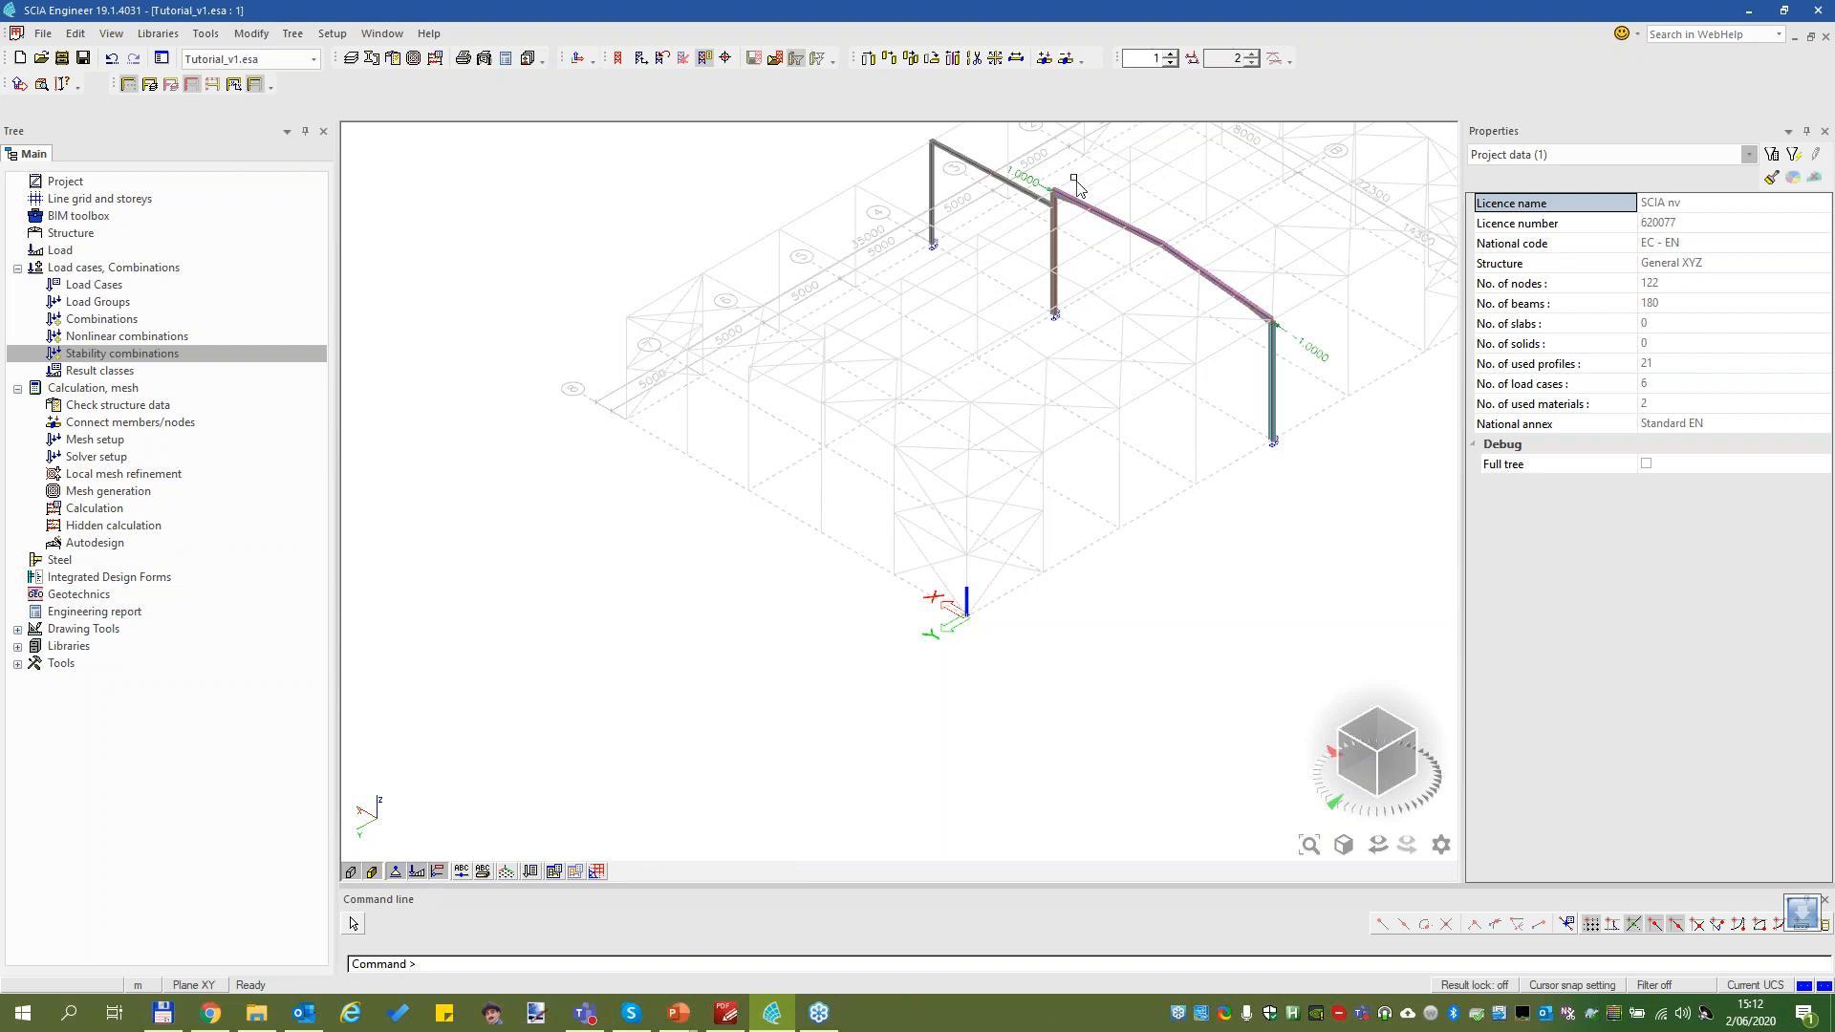
pyautogui.scroll(2, 1085, 196)
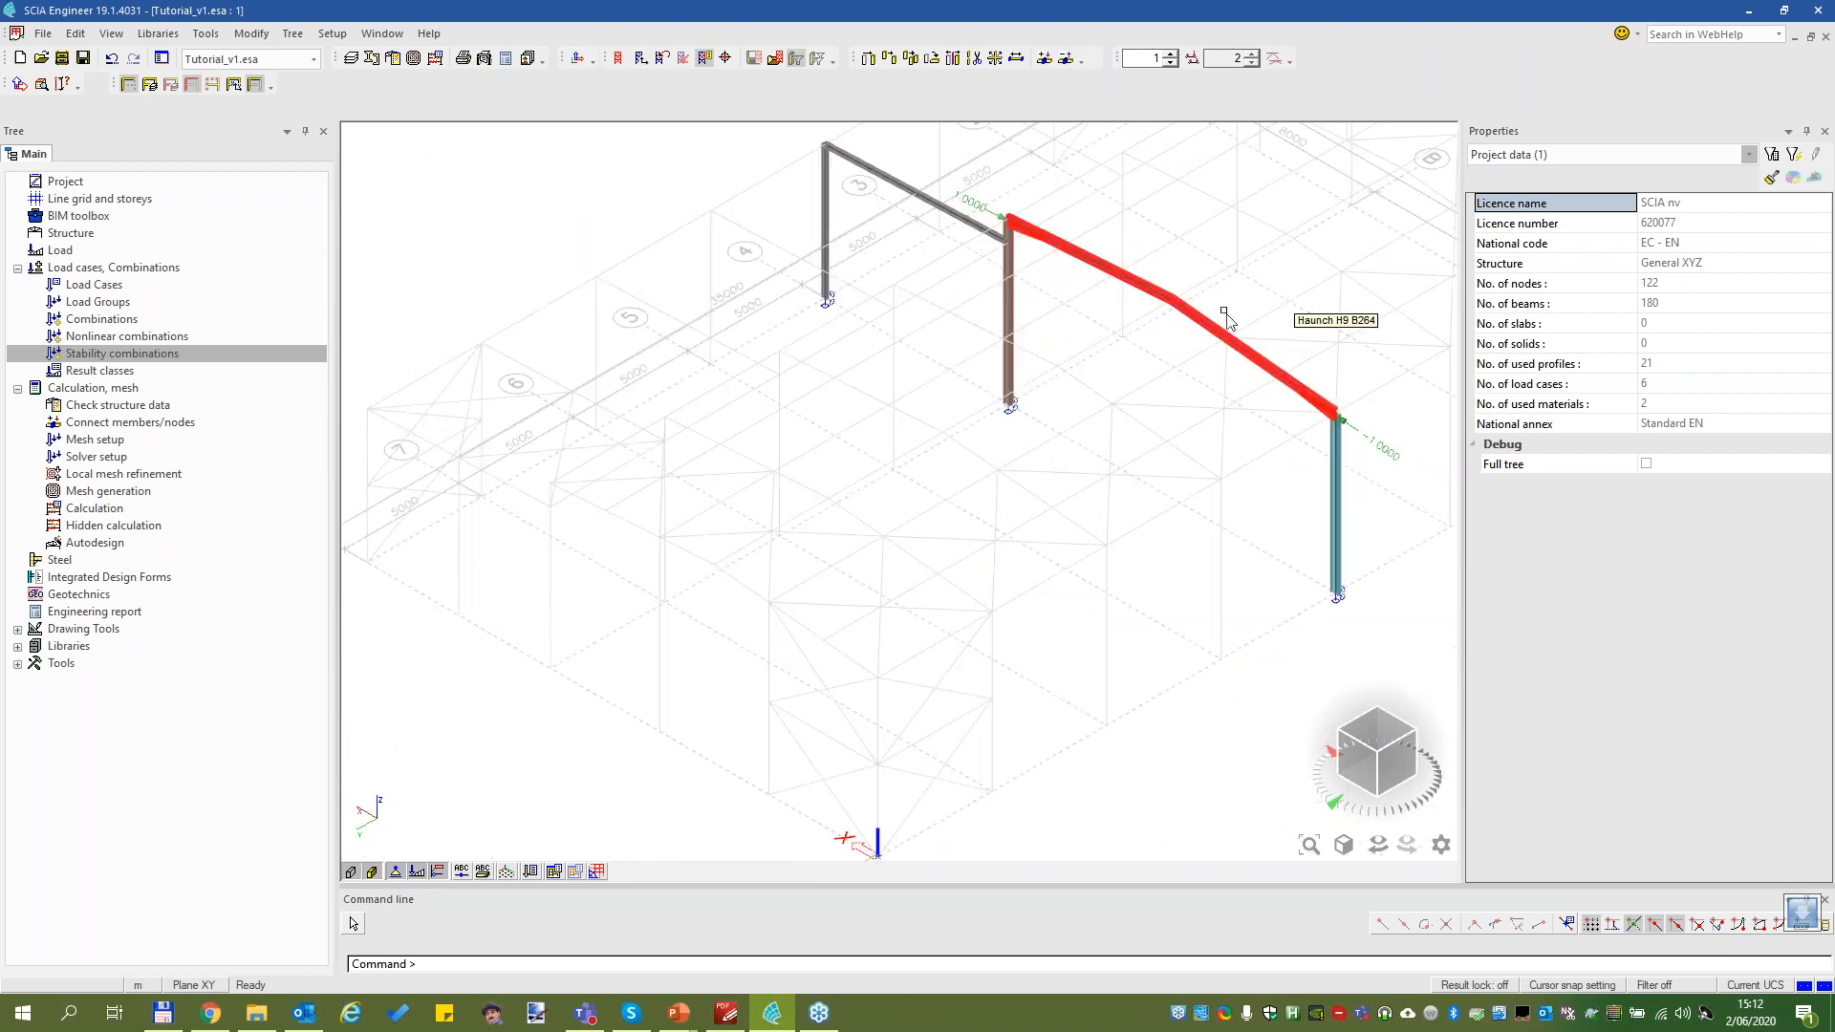
pyautogui.scroll(-2, 761, 799)
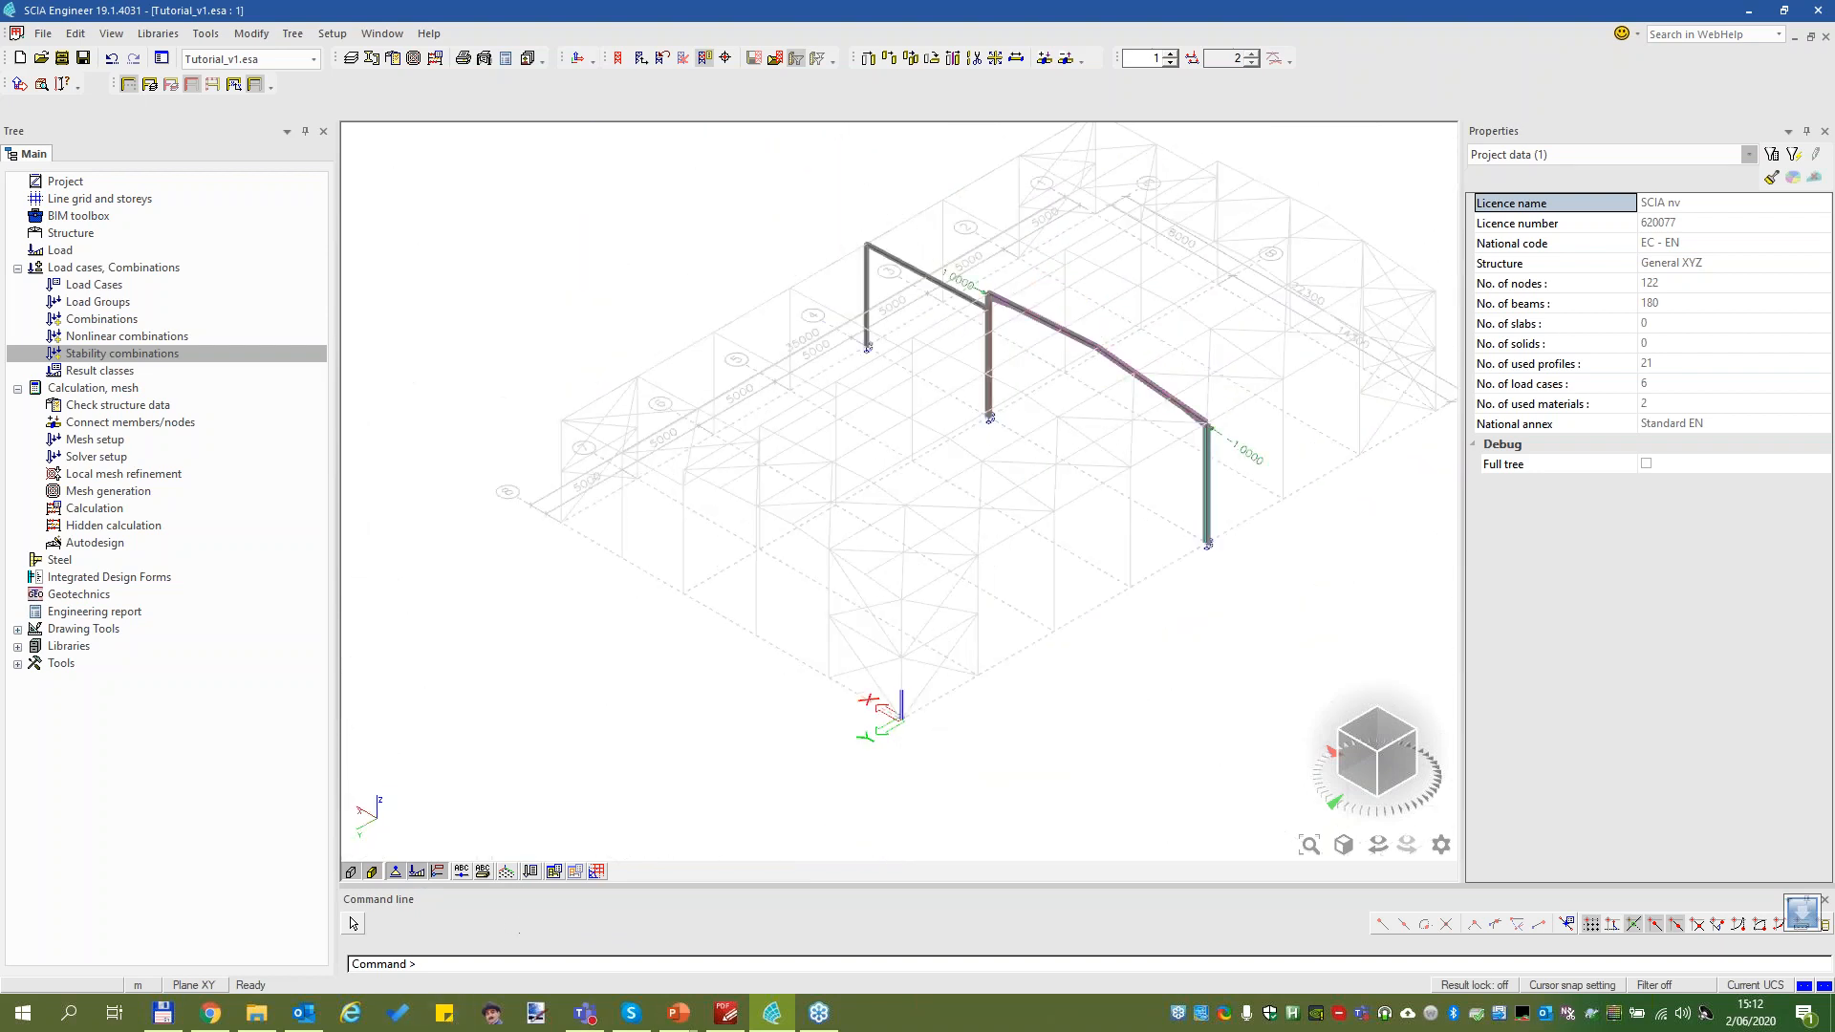
# Switch the displayed loads to the Buckling load column load case and inspect the column top
pyautogui.click(530, 870)
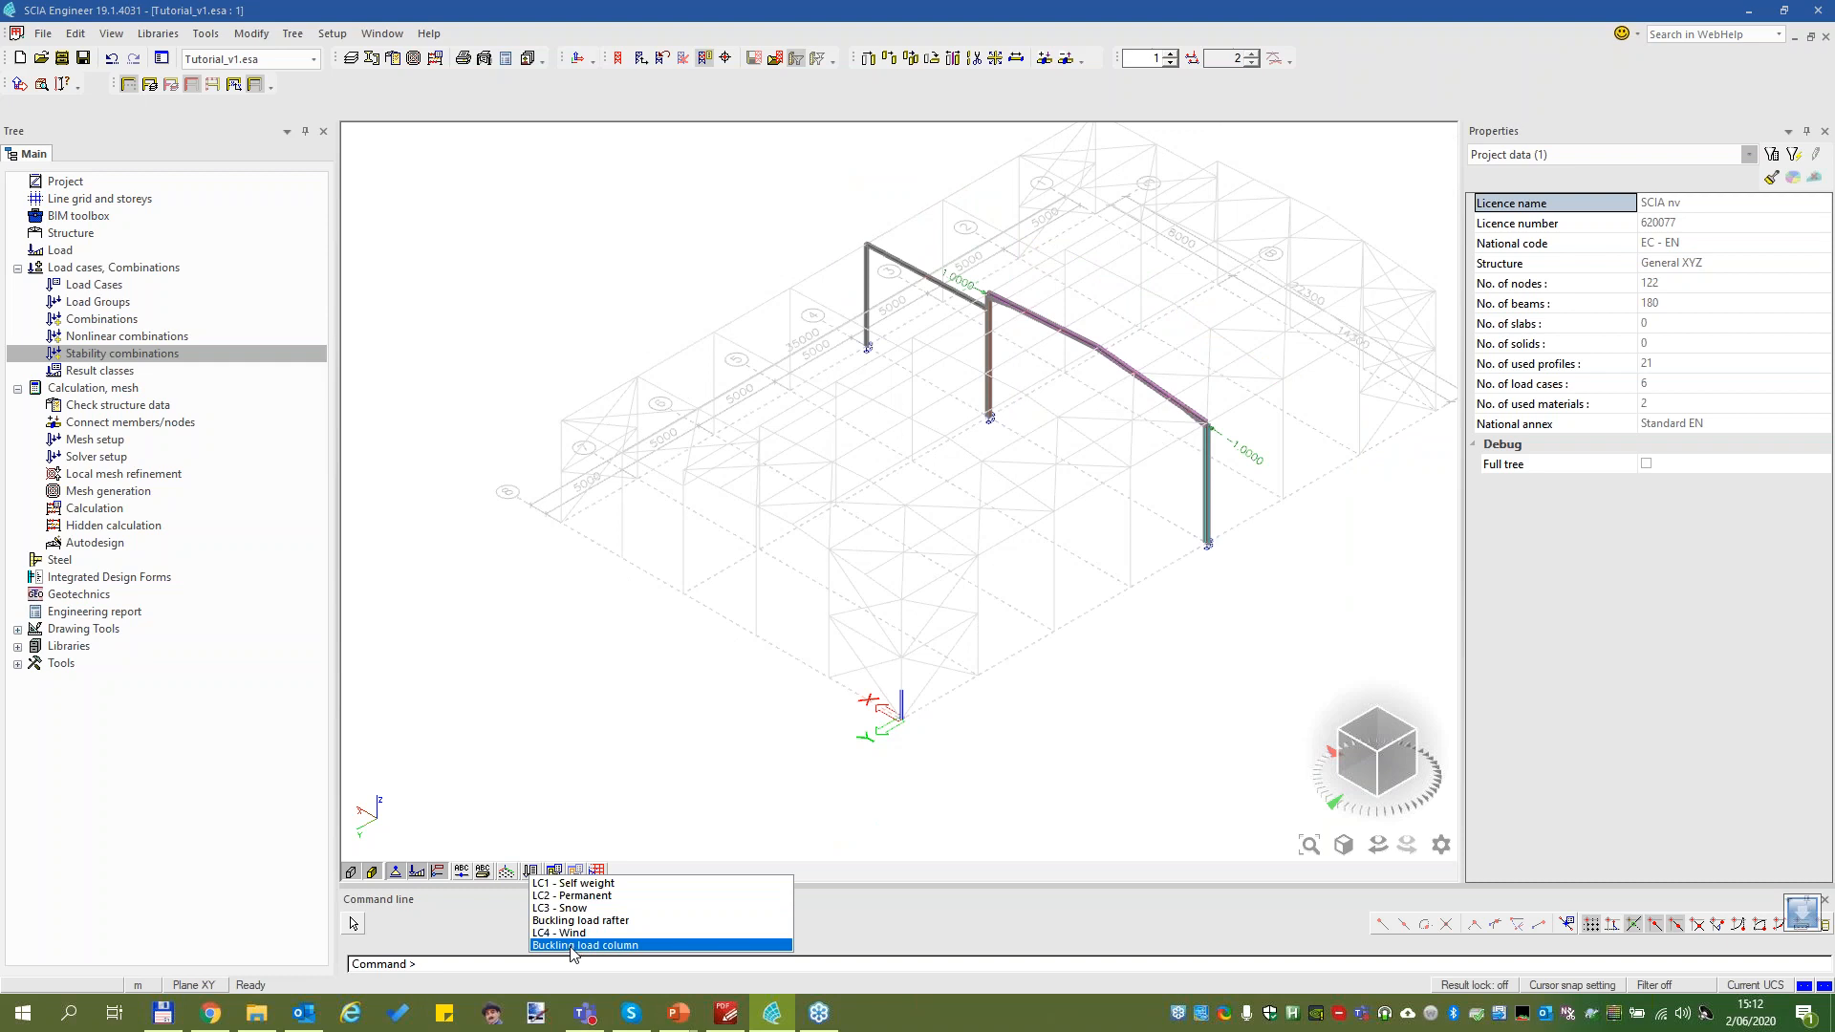
pyautogui.click(573, 945)
pyautogui.scroll(6, 924, 356)
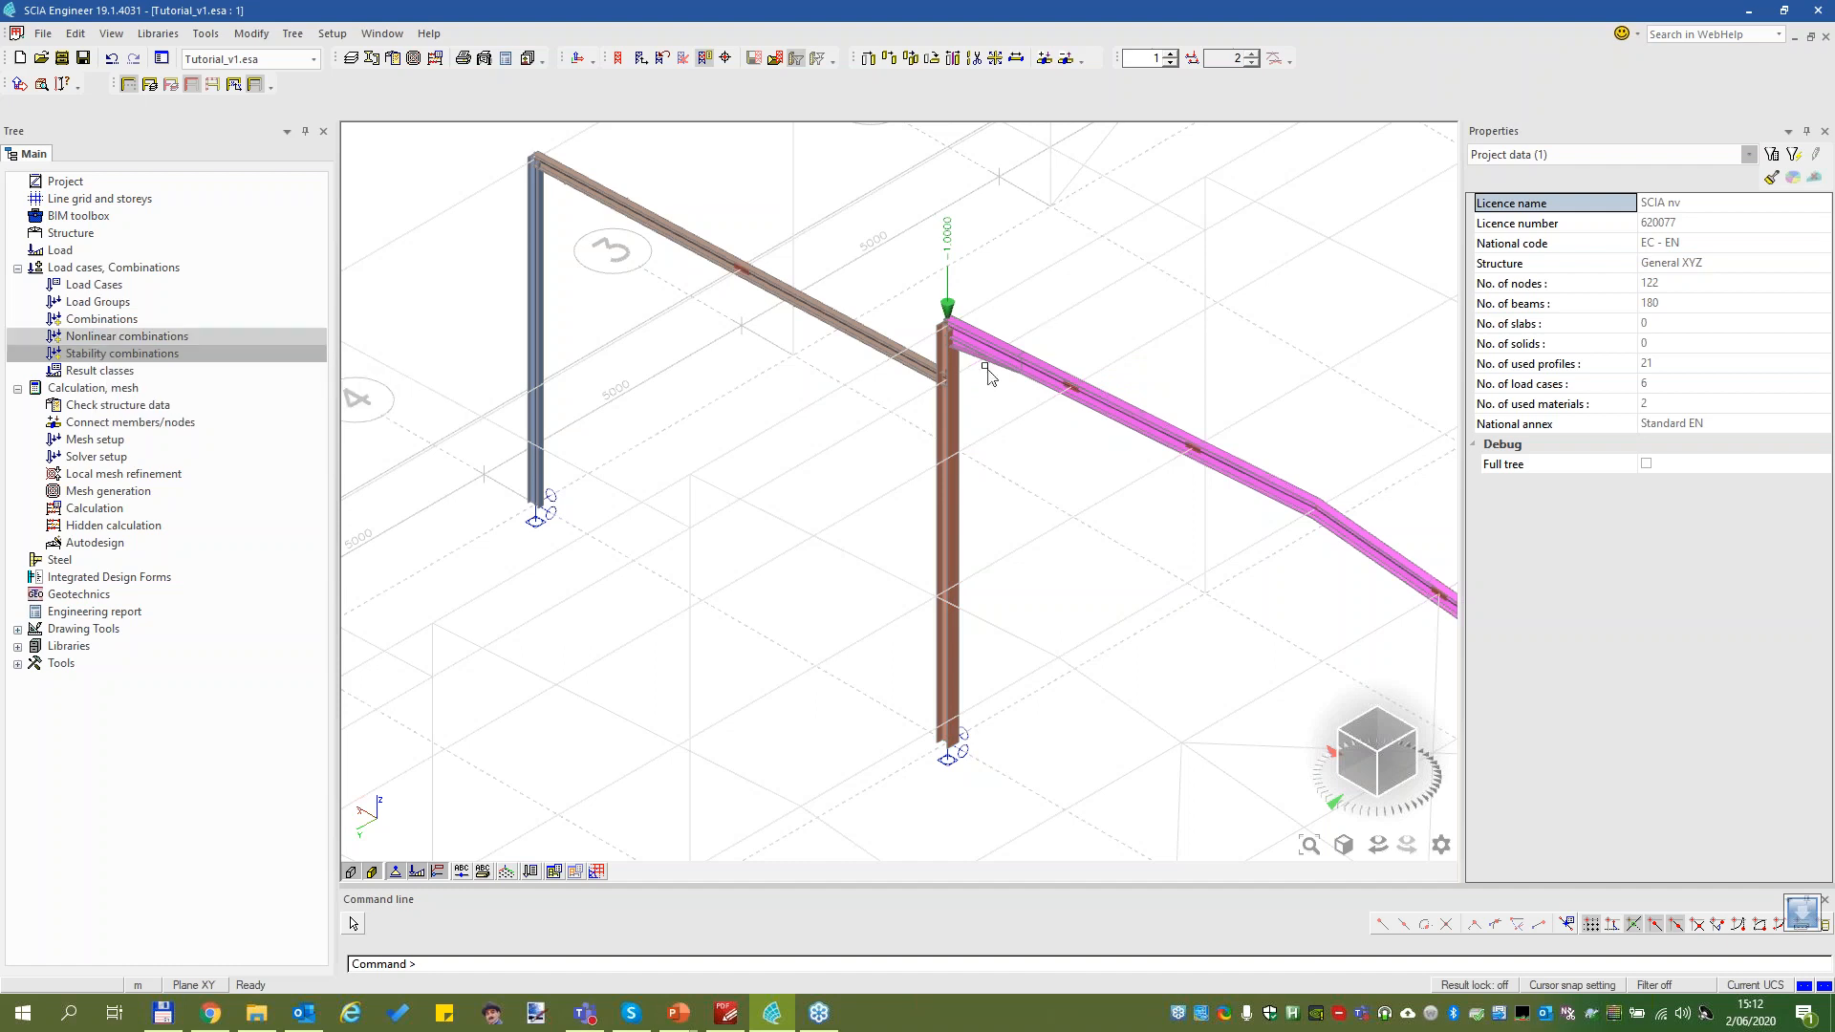
# Create a stability combination containing the Buckling load rafter load case and name it S1 - Rafter
pyautogui.click(127, 355)
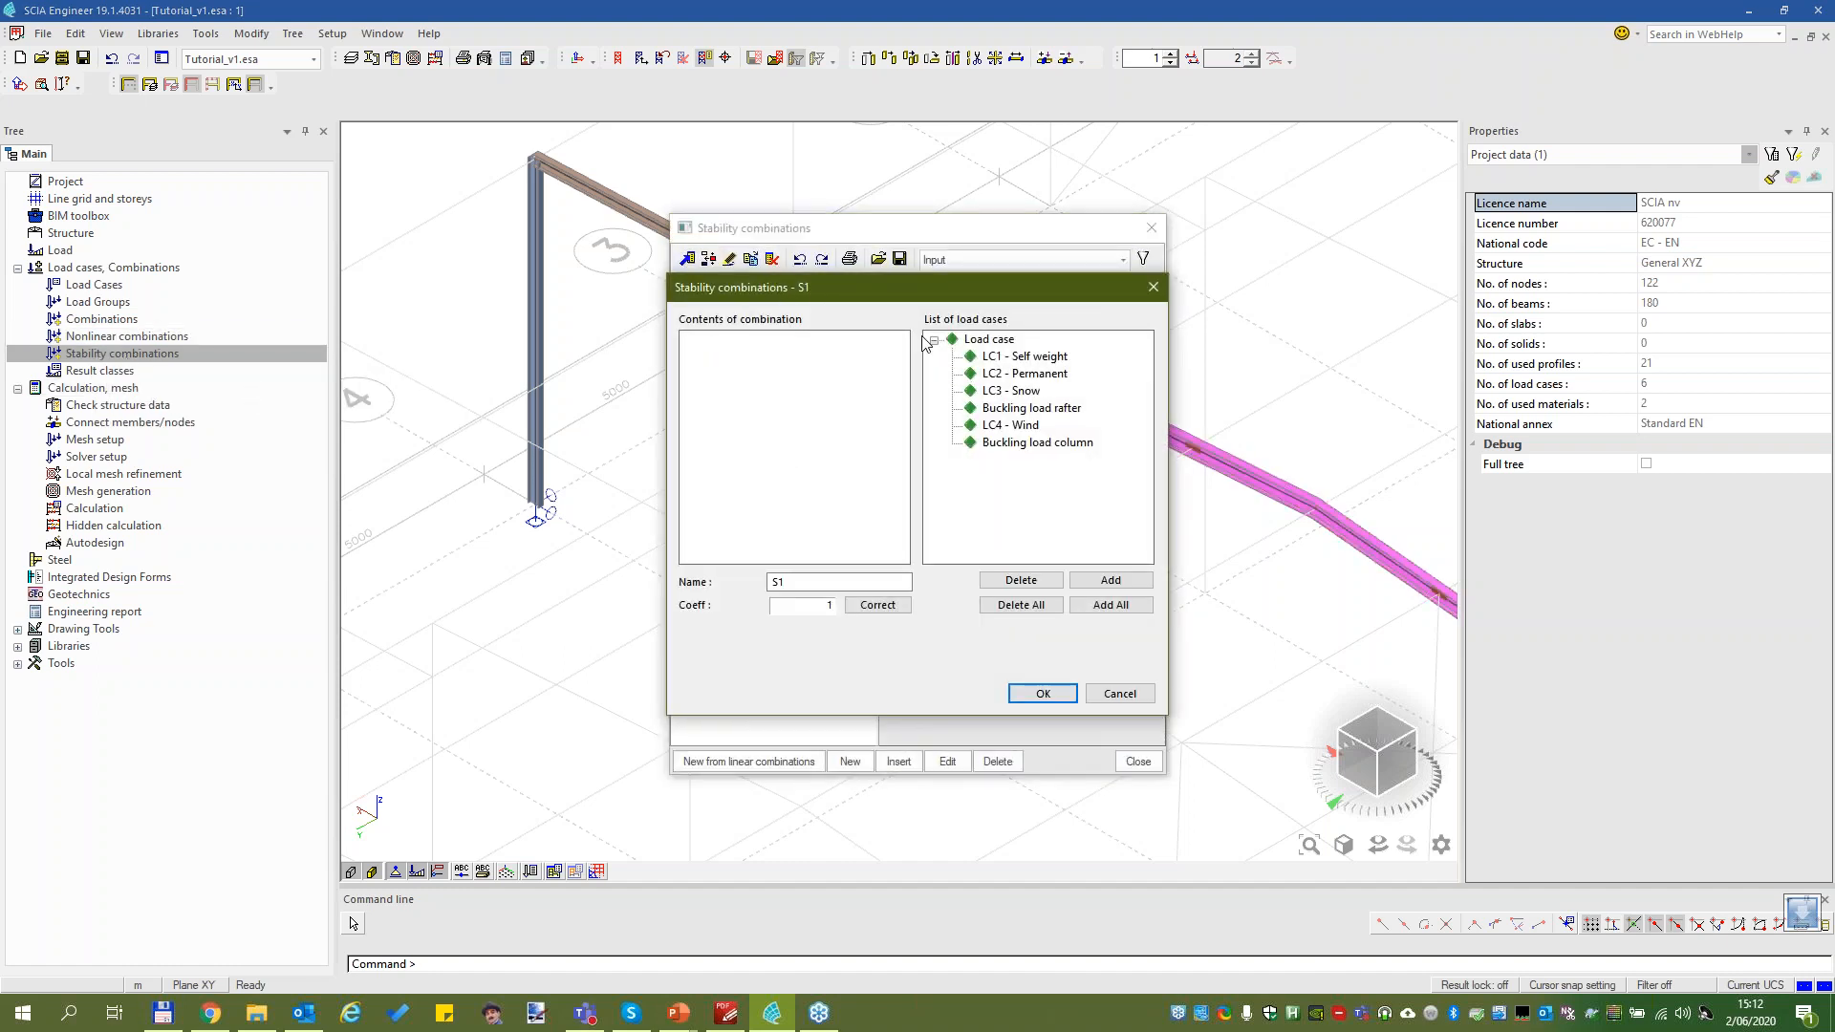
pyautogui.click(1031, 409)
pyautogui.click(1110, 580)
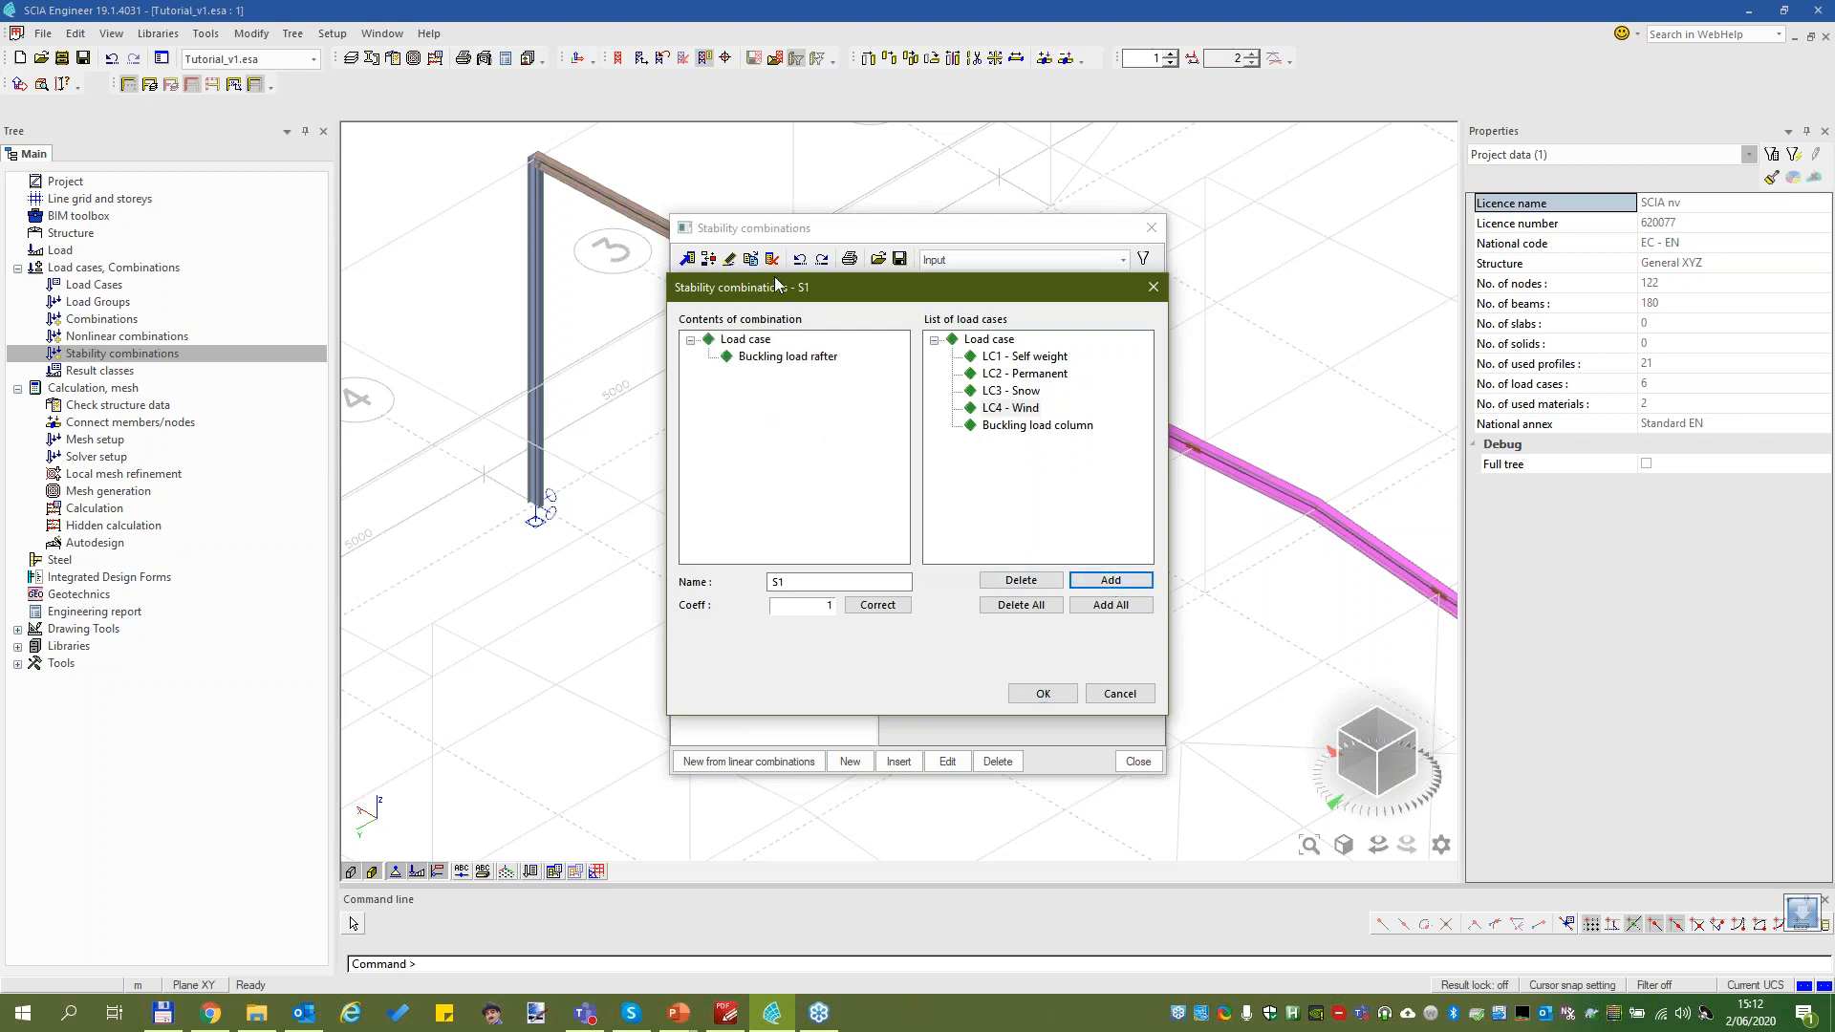
pyautogui.click(1042, 692)
pyautogui.click(1065, 287)
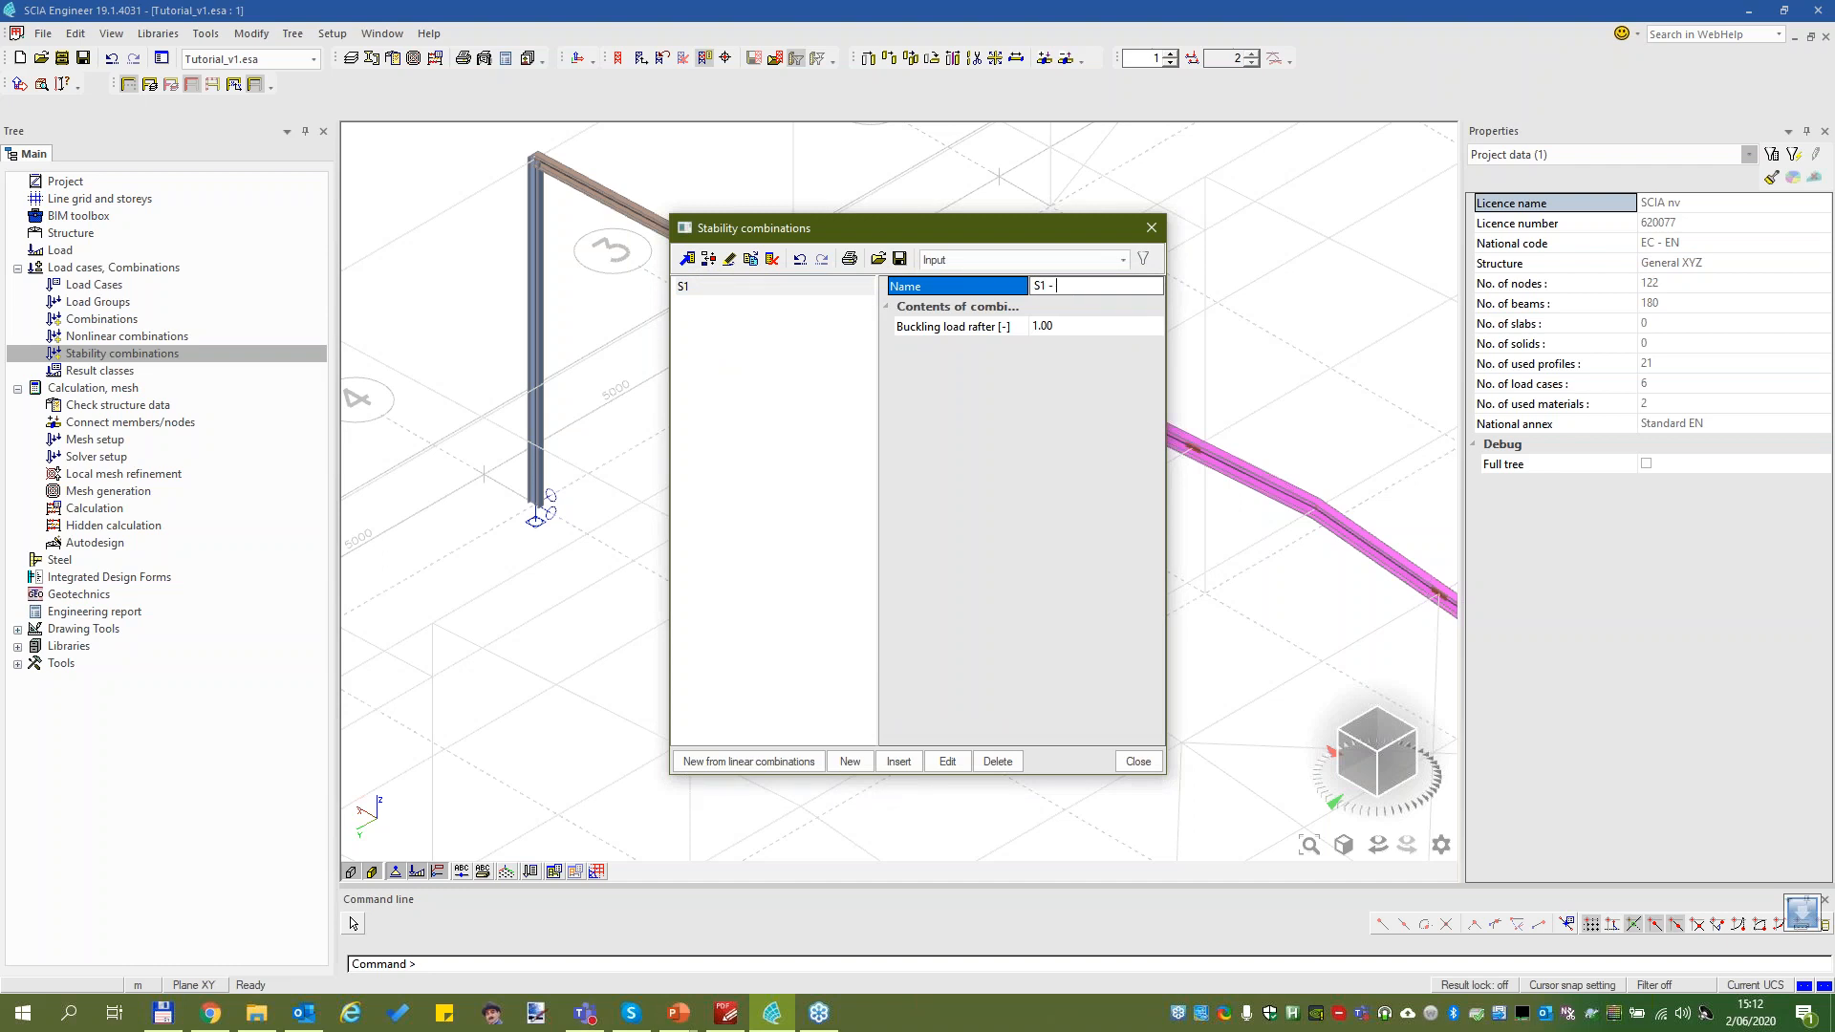
pyautogui.press('Return')
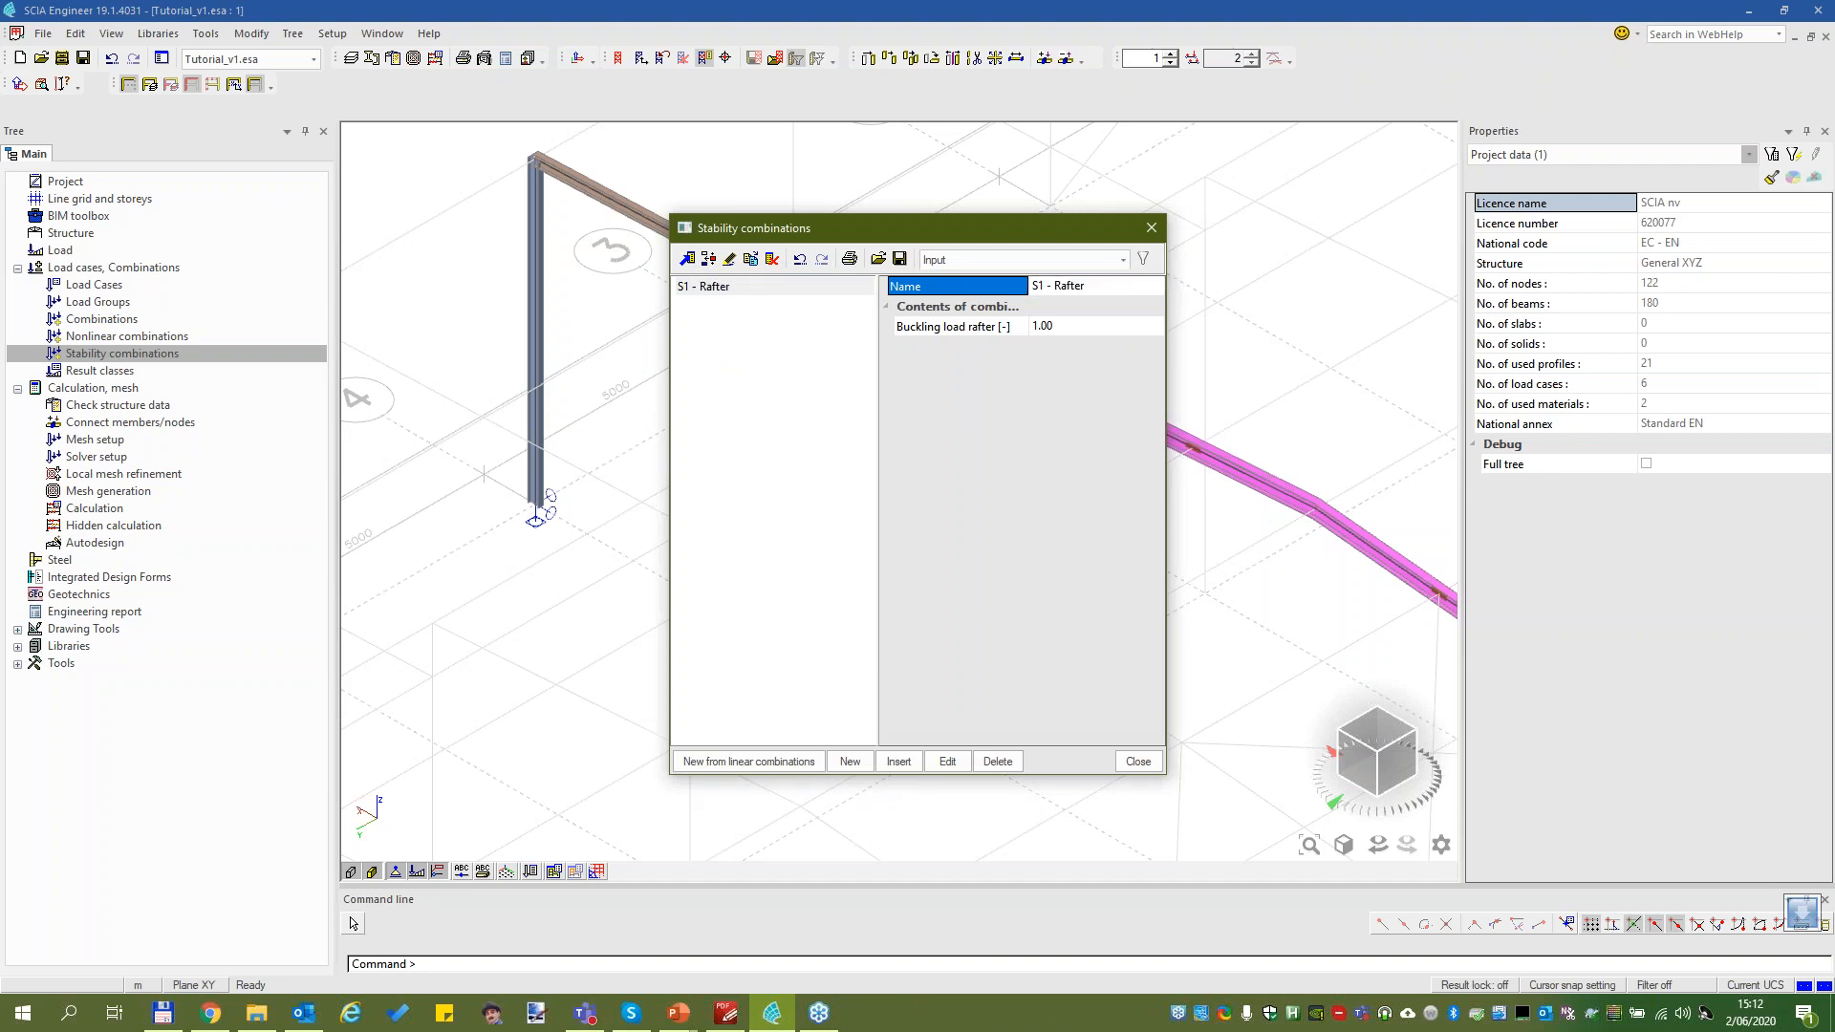
# Add a second stability combination containing only the Buckling load column load case, named S2 - Column
pyautogui.click(863, 761)
pyautogui.doubleClick(826, 358)
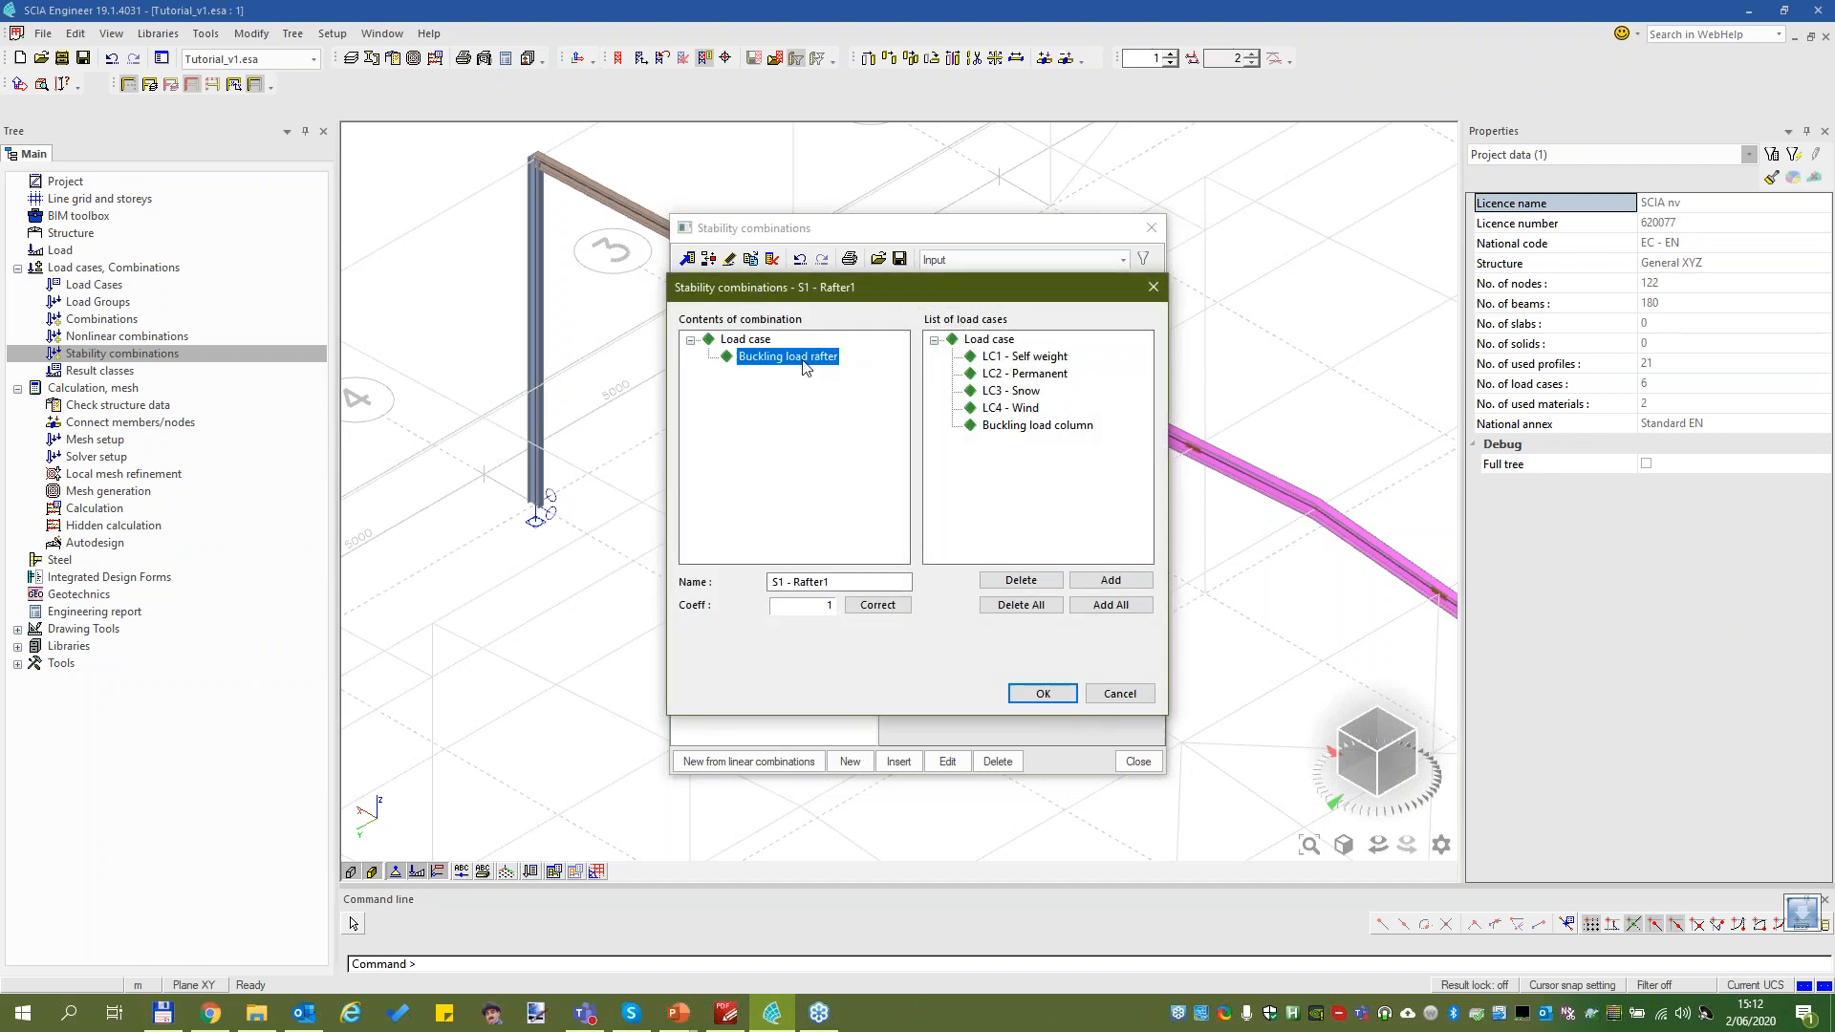
pyautogui.click(1051, 432)
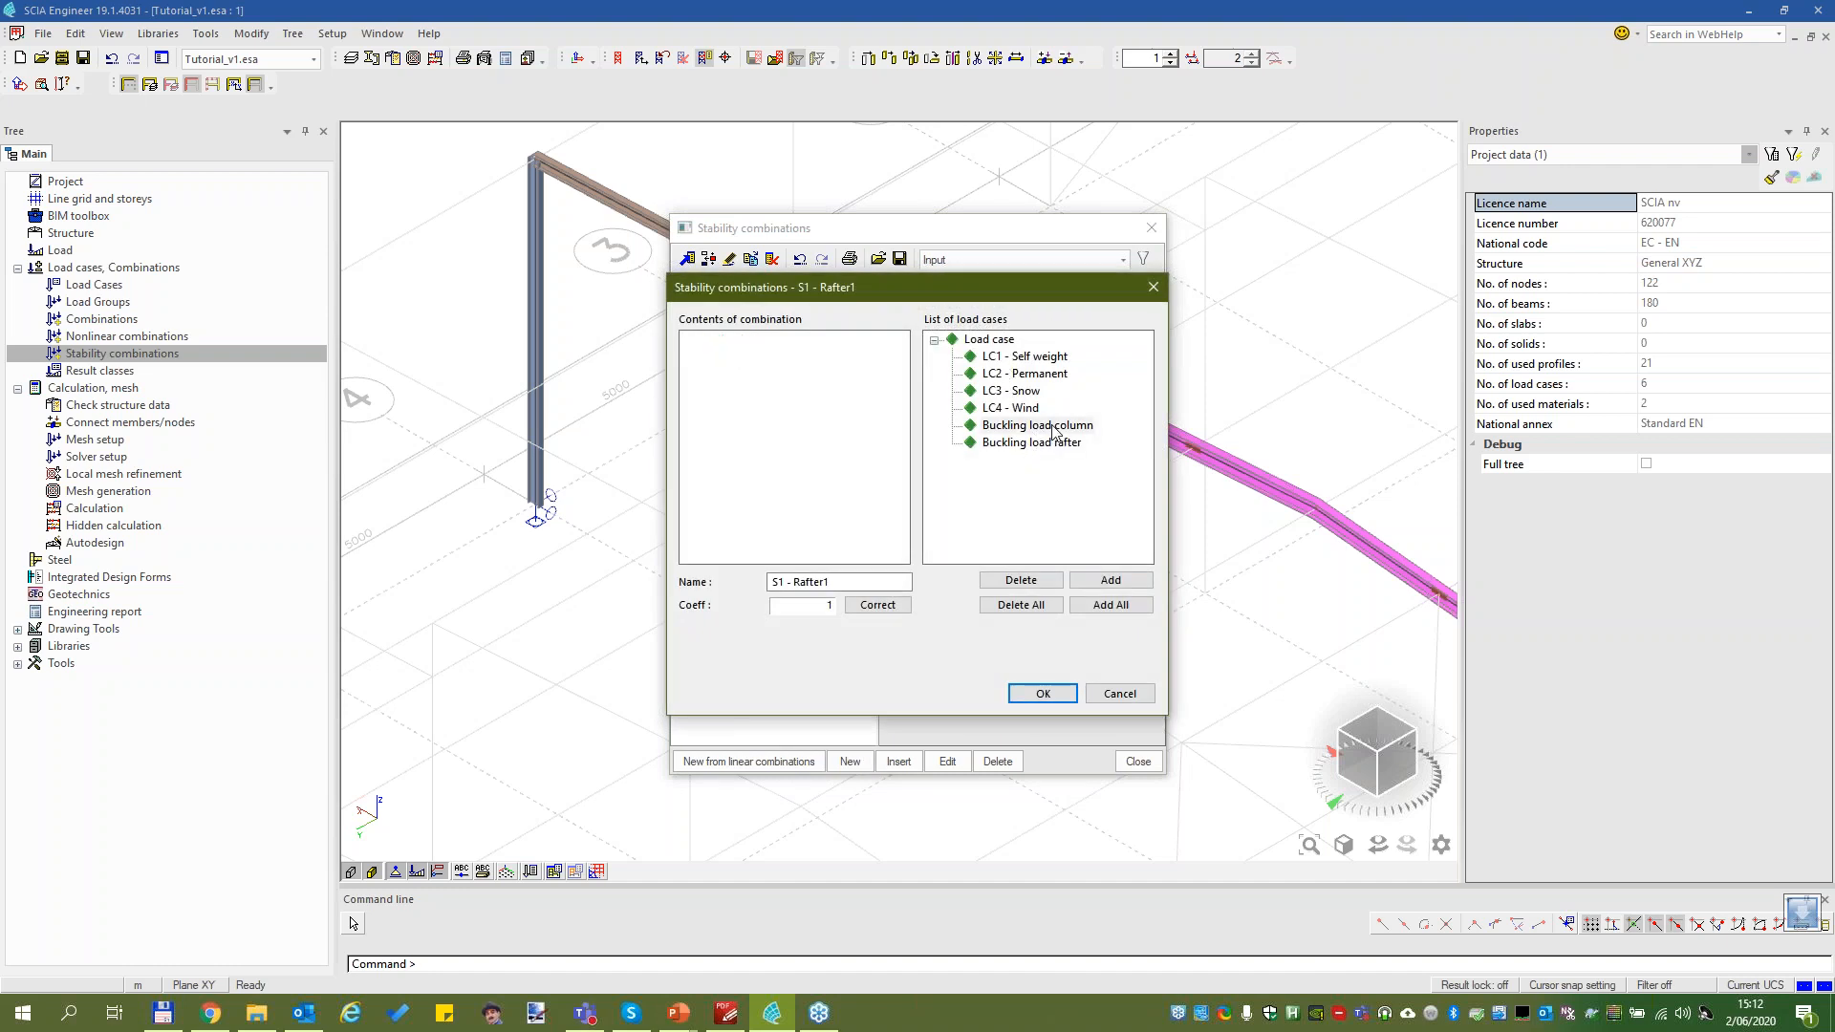
pyautogui.click(1103, 583)
pyautogui.doubleClick(803, 582)
pyautogui.moveTo(795, 586); pyautogui.dragTo(746, 601)
pyautogui.write('S2 - Column')
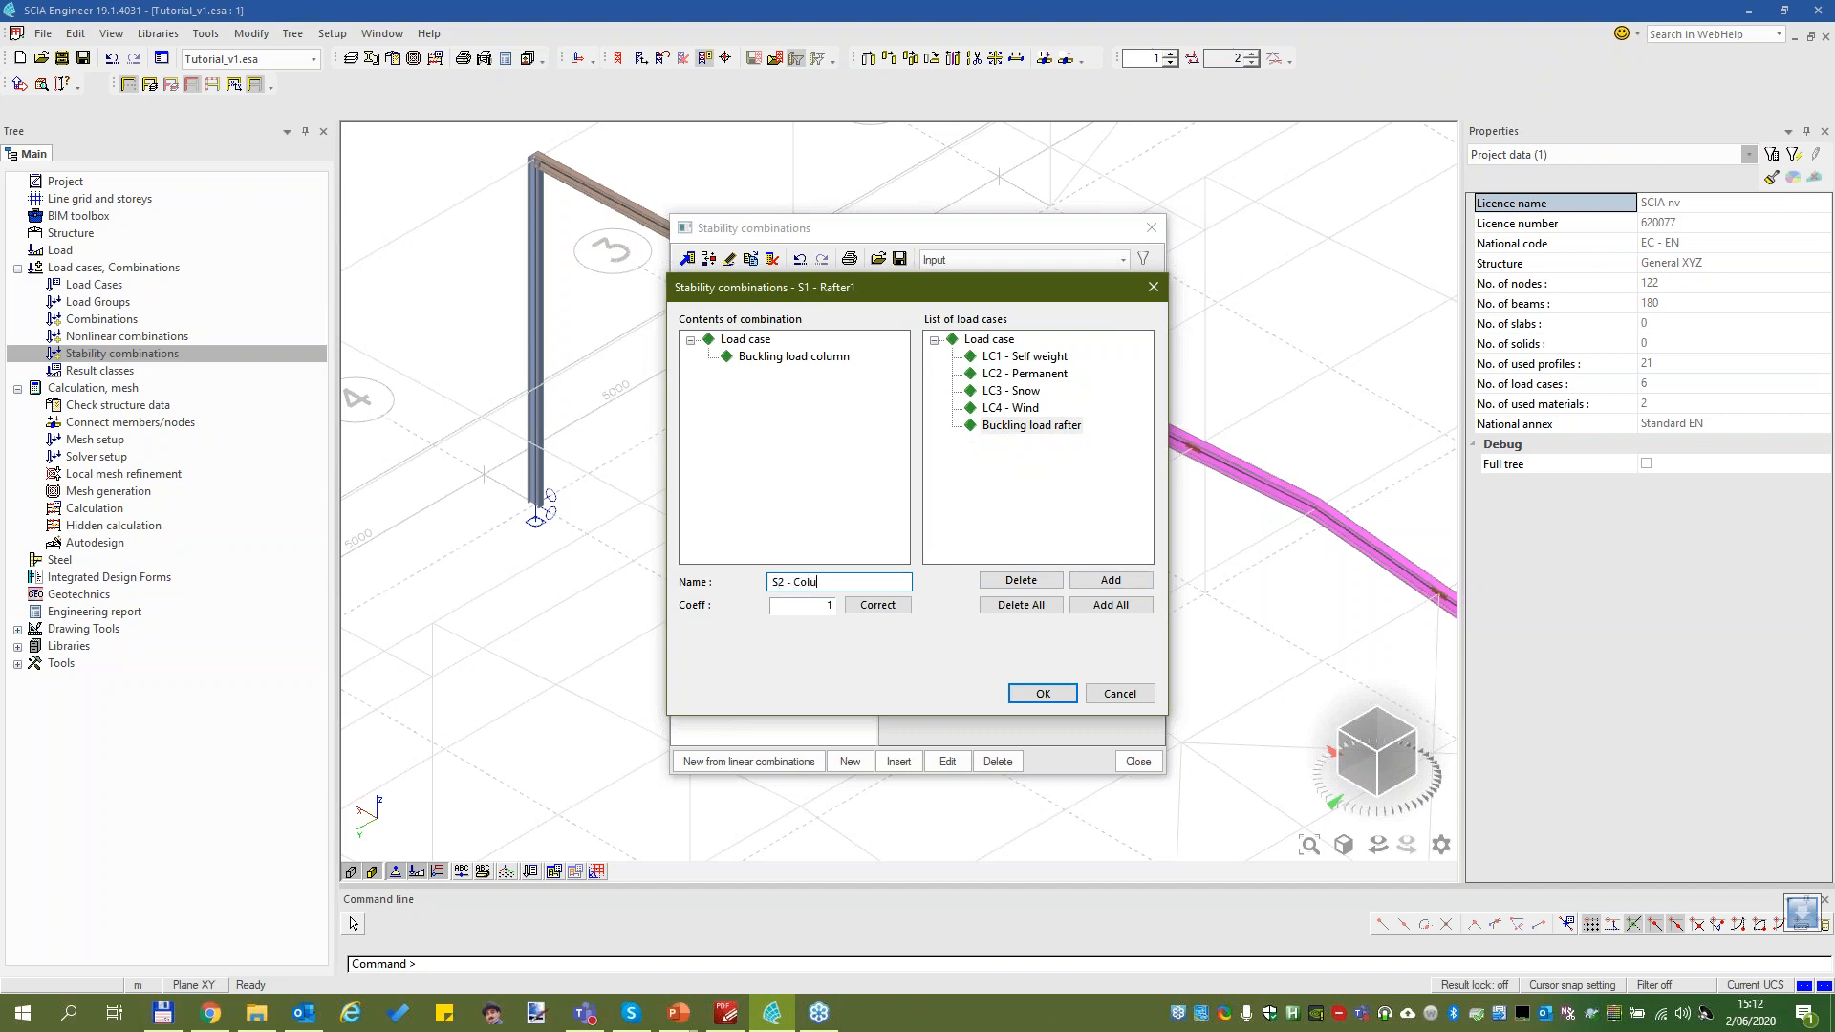
pyautogui.click(1041, 692)
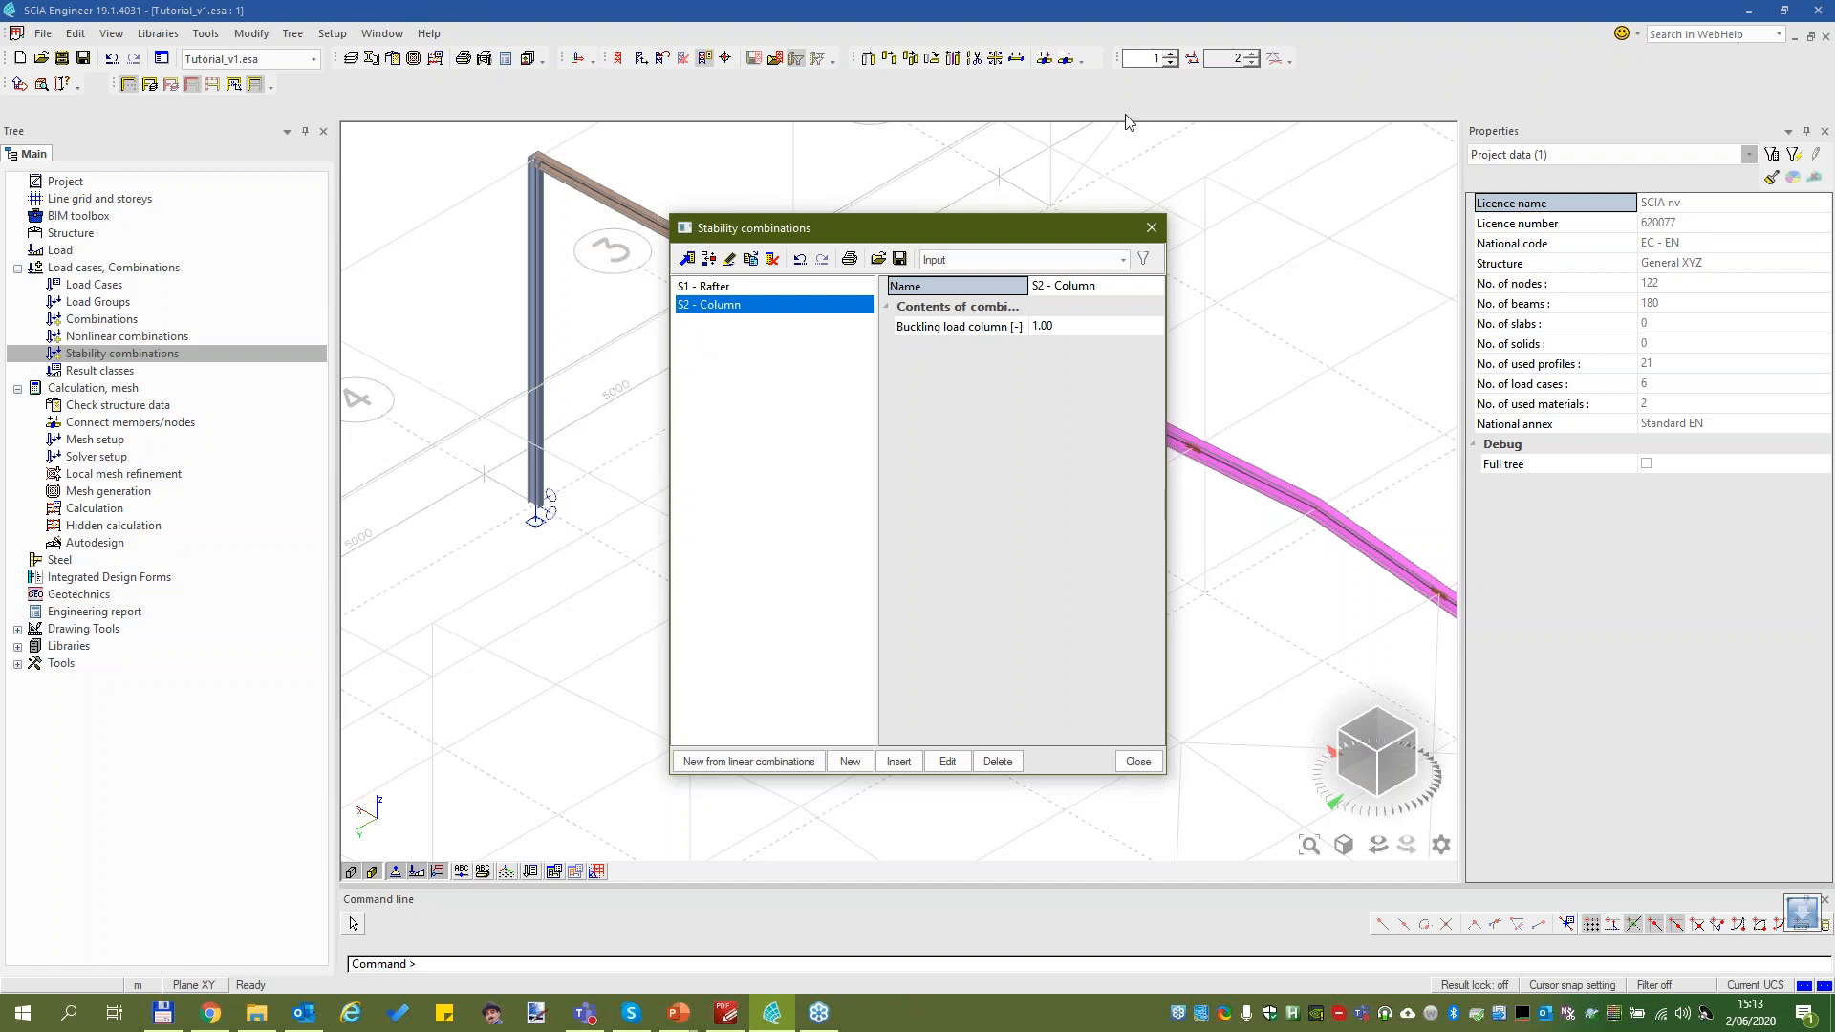
pyautogui.click(1147, 229)
pyautogui.scroll(-3, 852, 353)
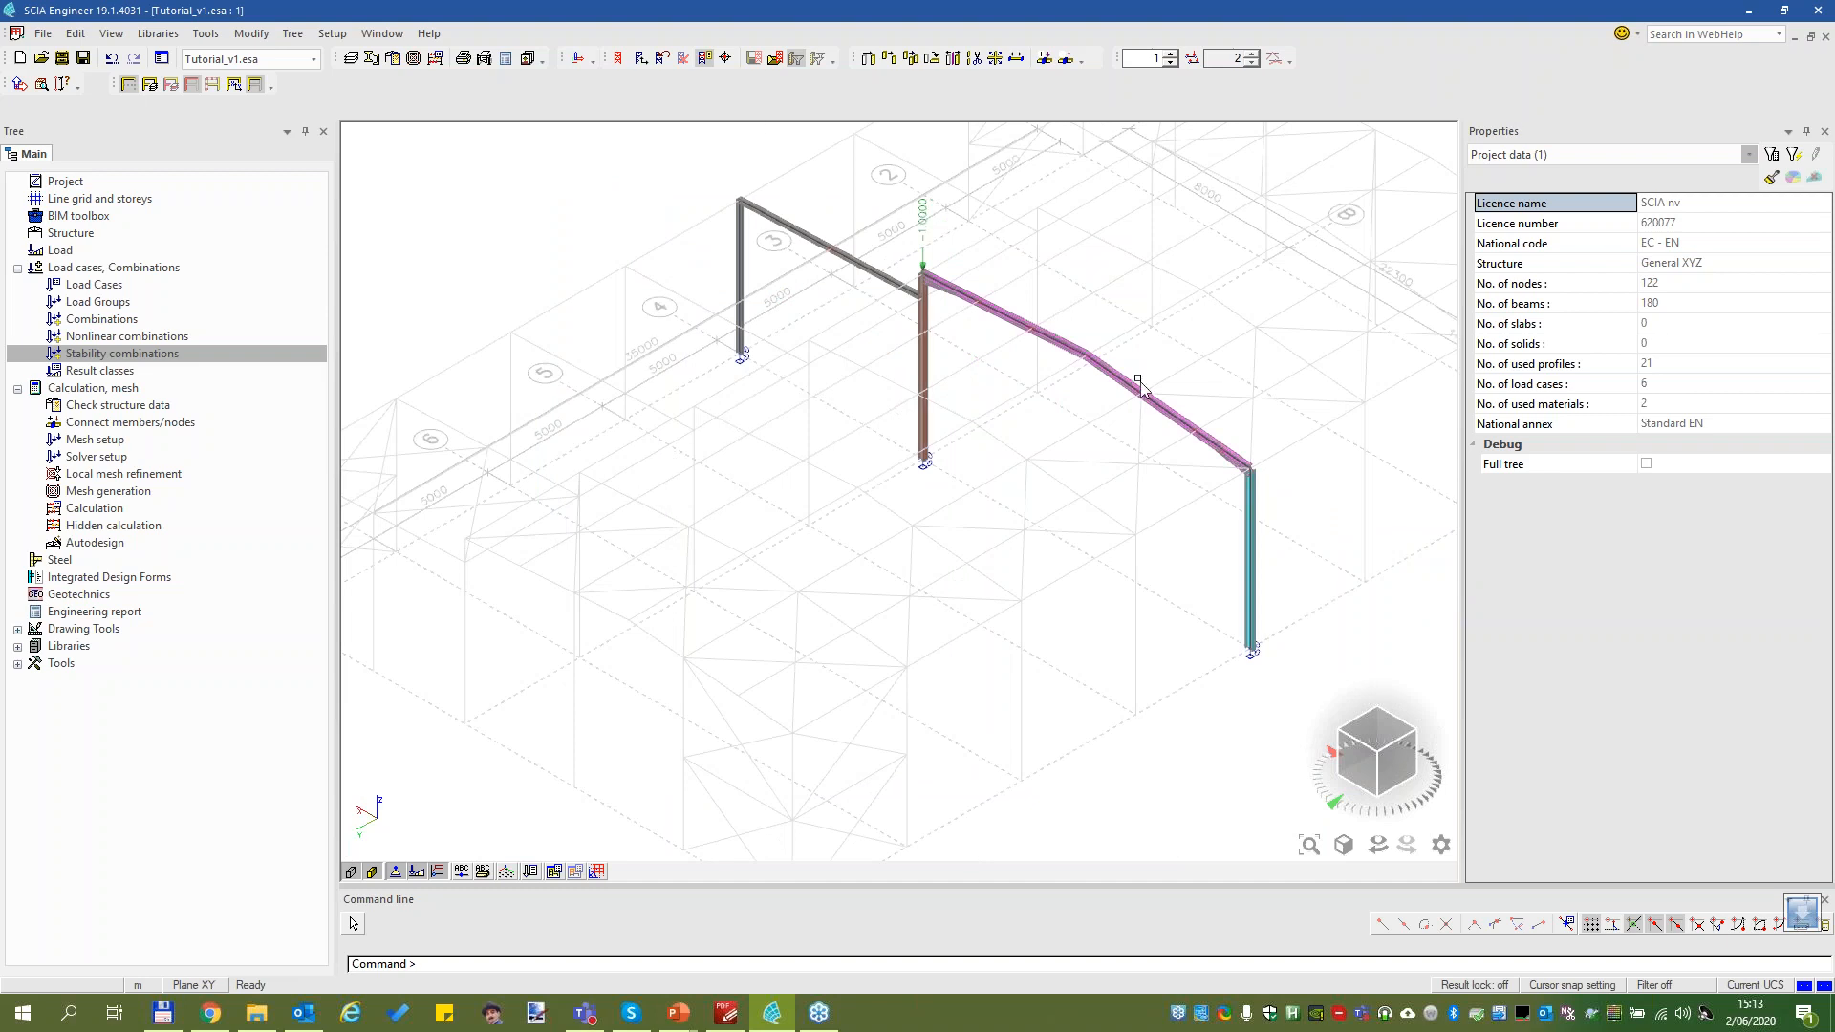
# View the load cases offered for a new stability combination and leave without creating one
pyautogui.click(137, 355)
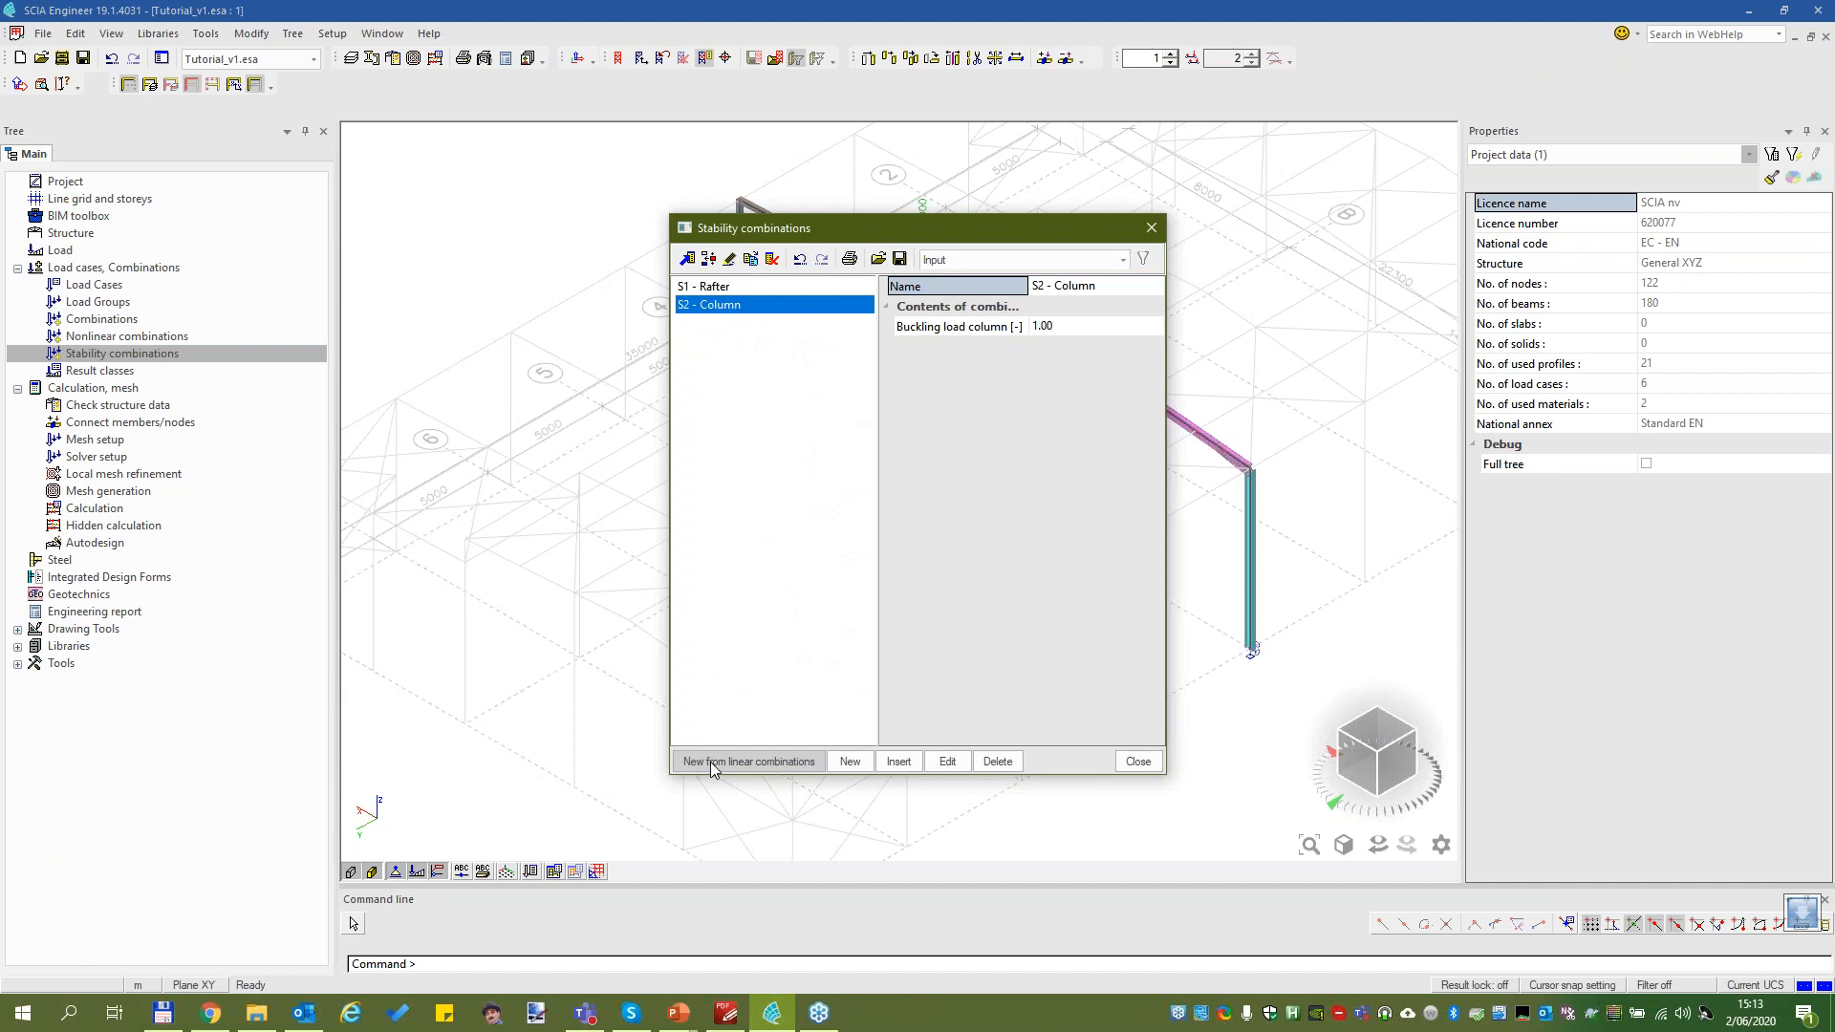
pyautogui.click(850, 762)
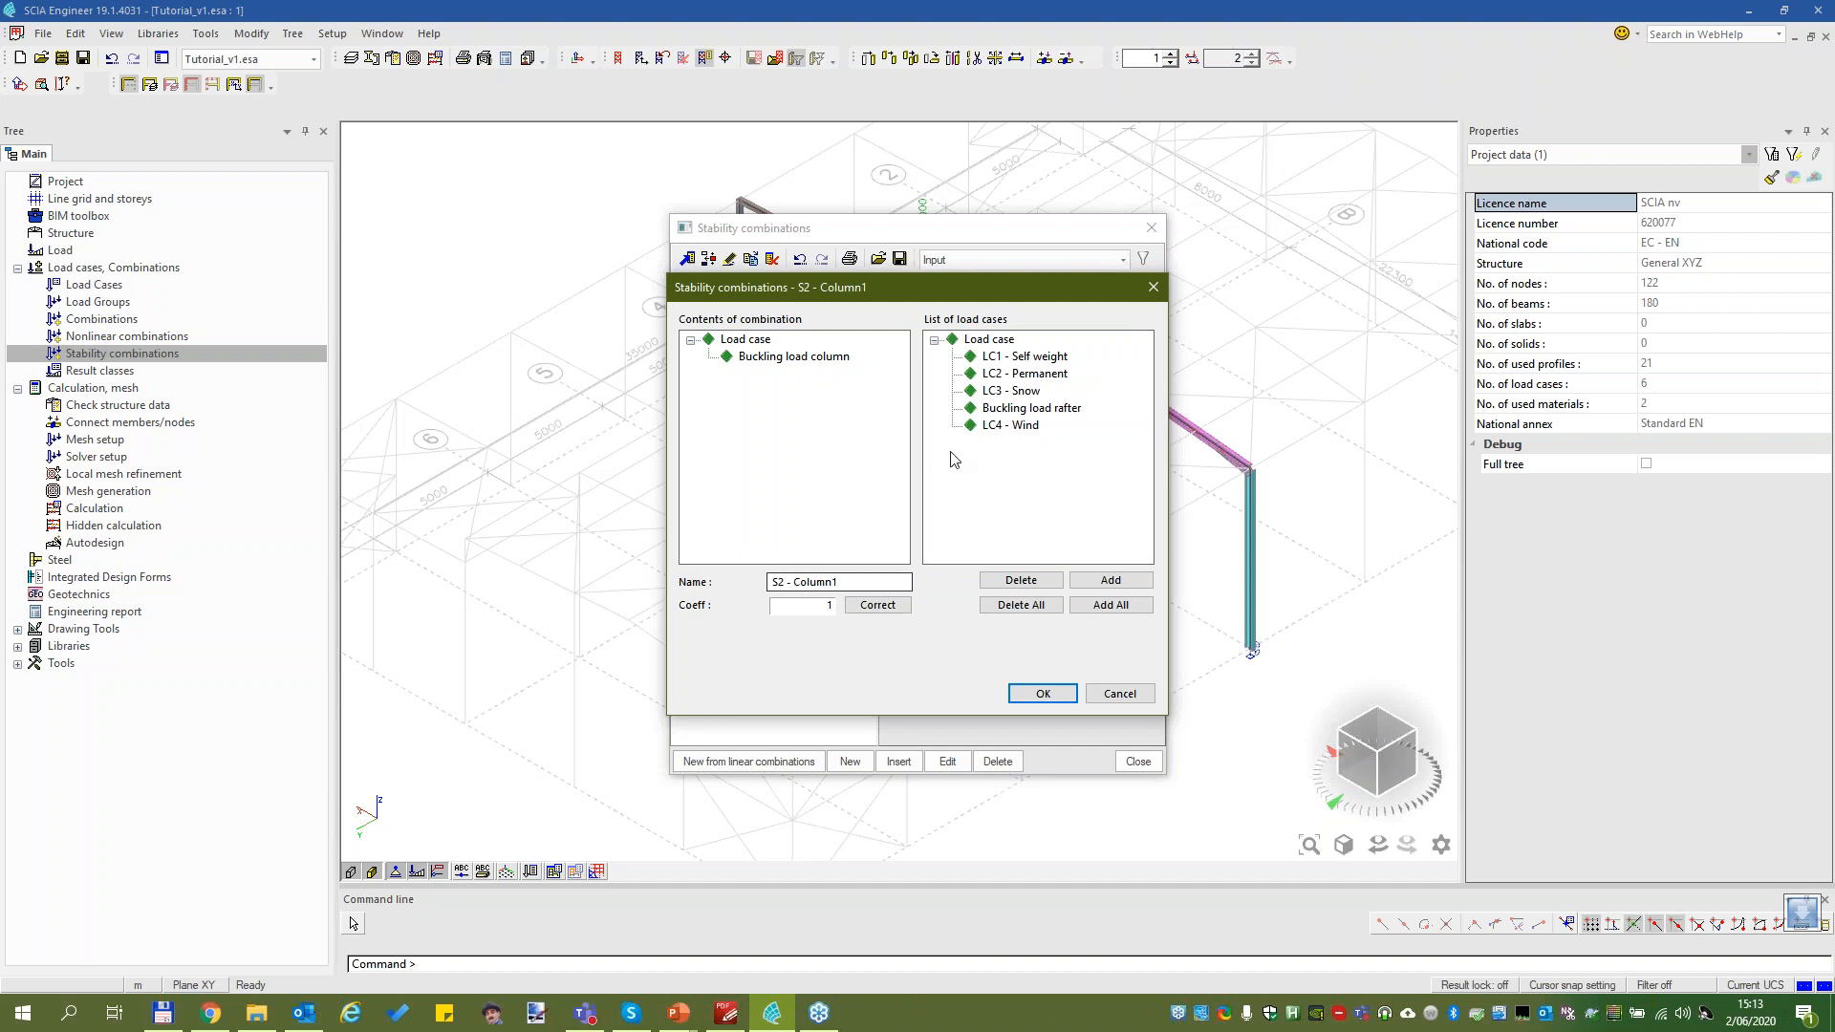
pyautogui.click(1153, 288)
pyautogui.click(1149, 230)
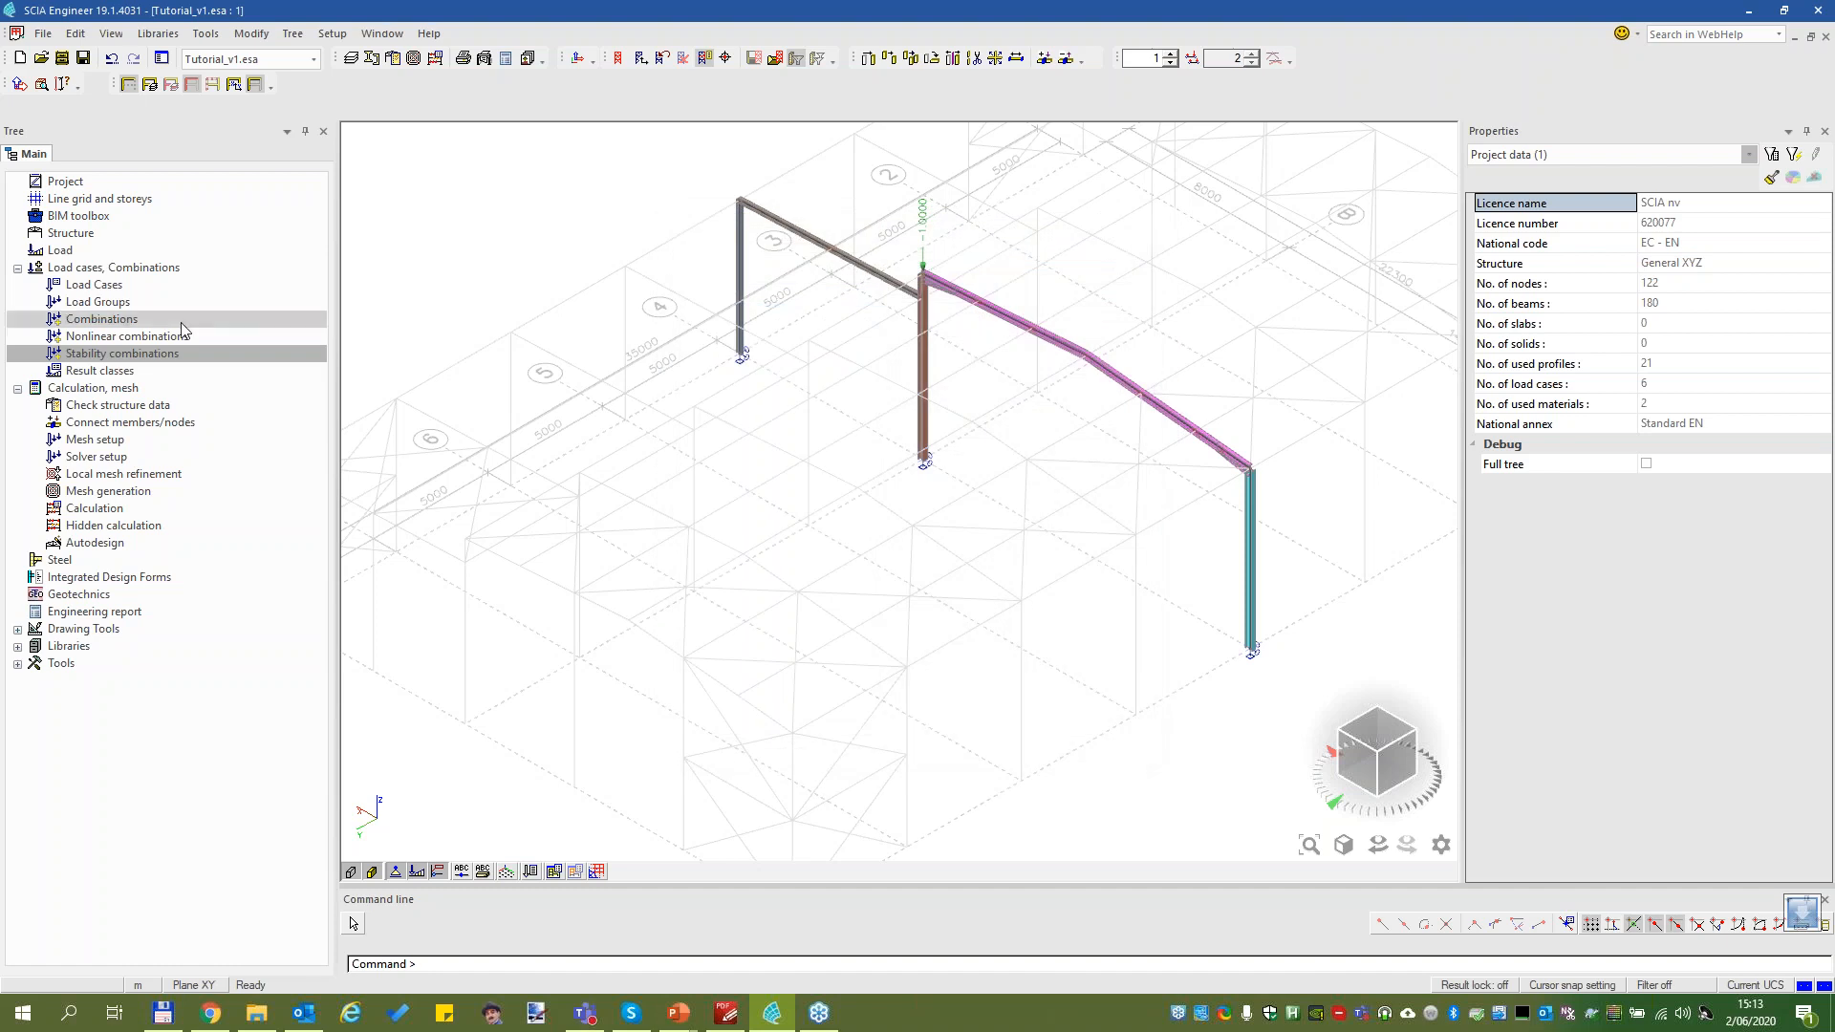
# Explode the ULS-B load combination to linear combinations
pyautogui.click(113, 321)
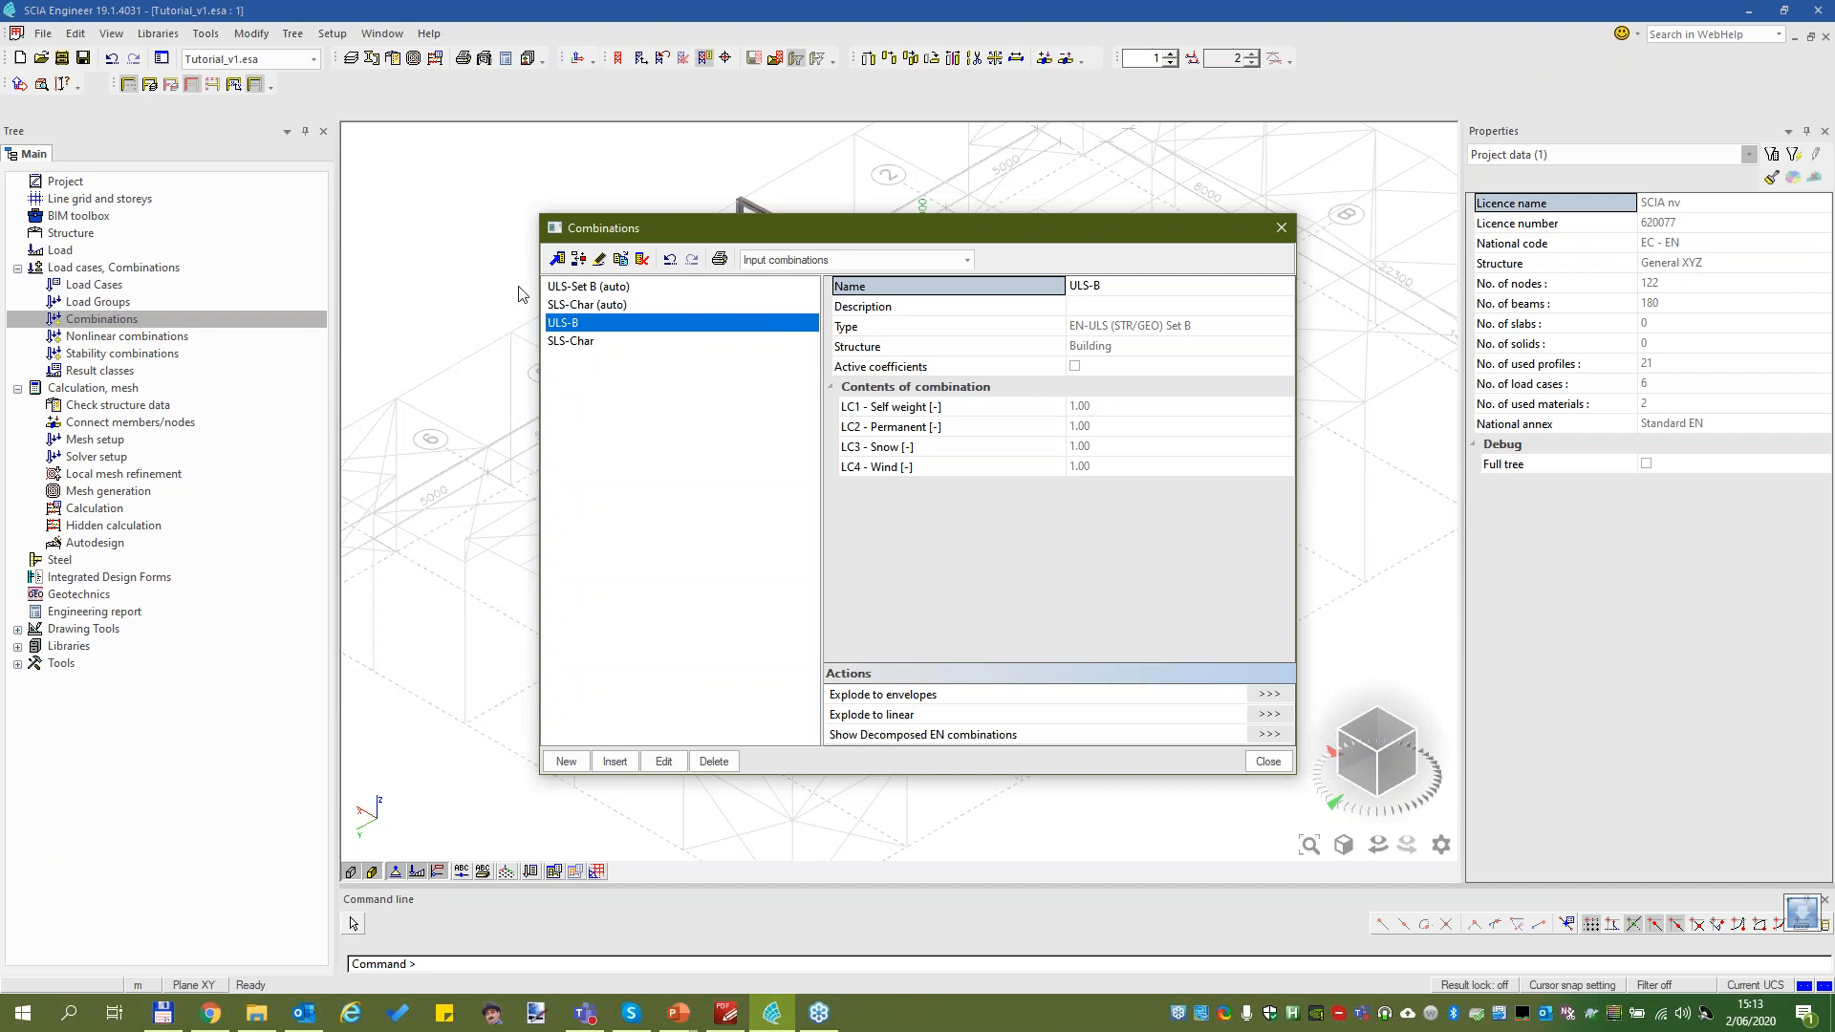
pyautogui.click(1269, 713)
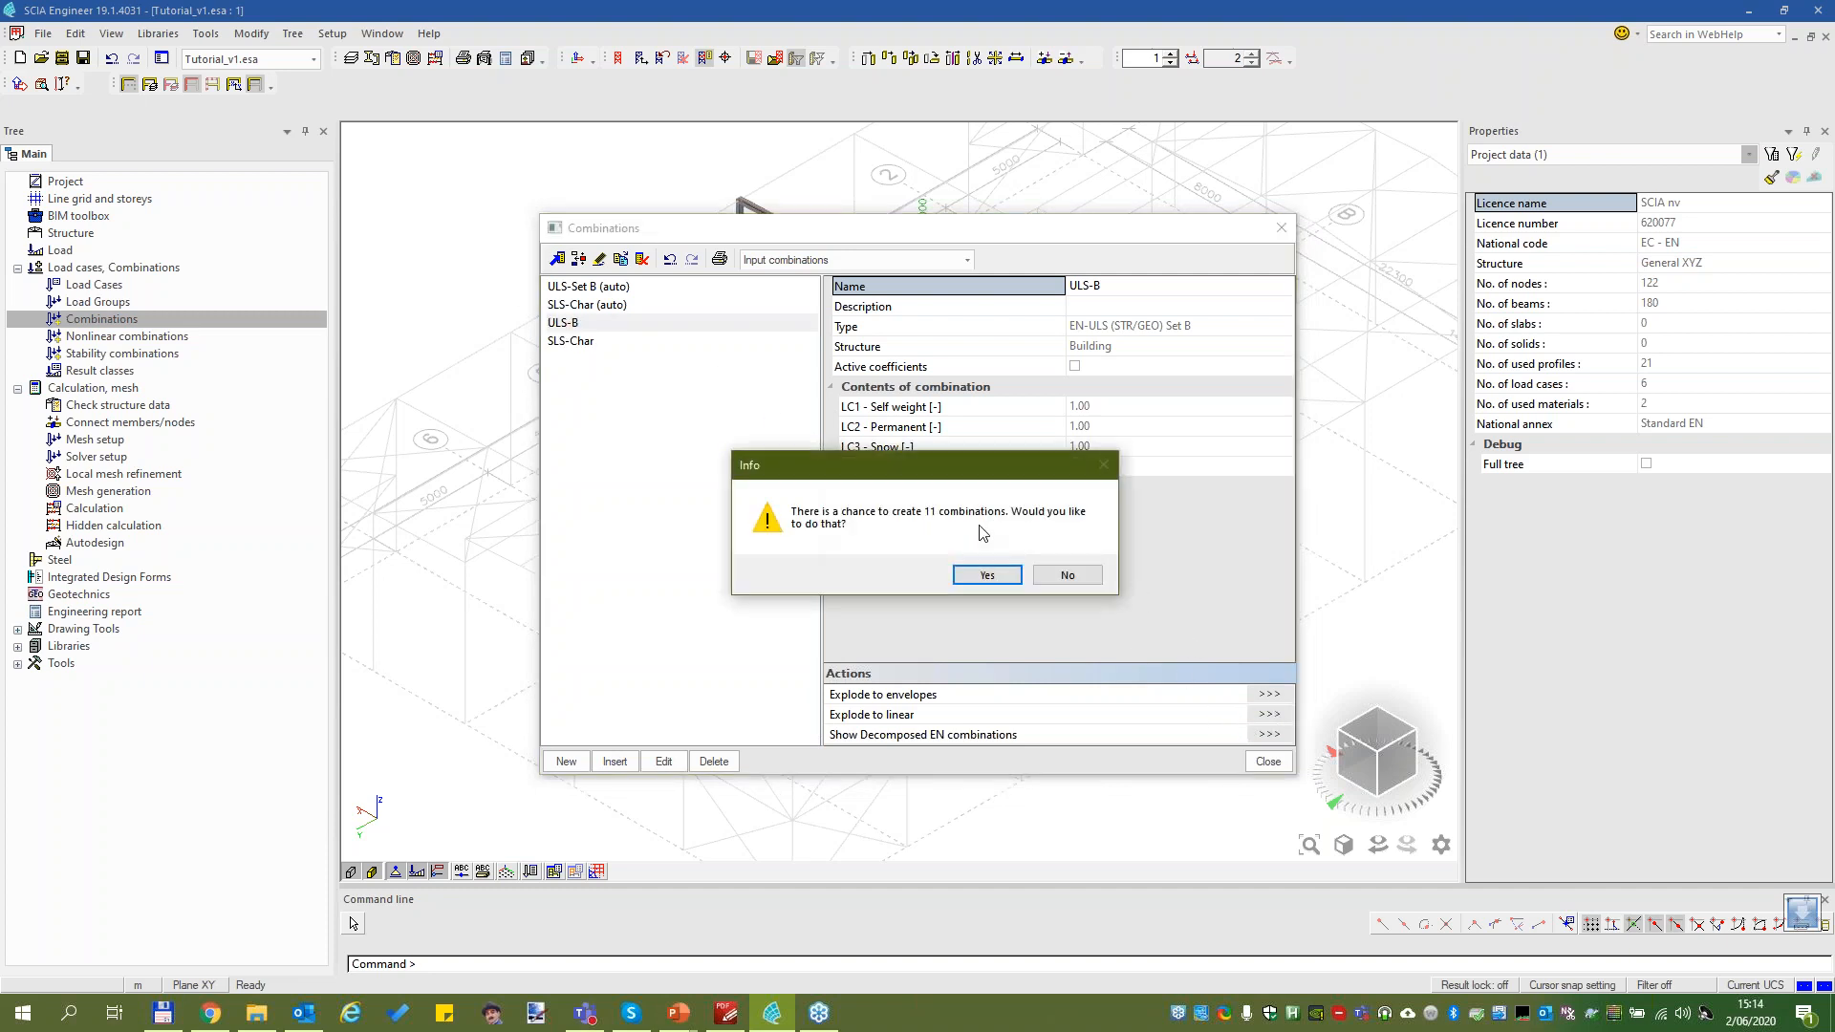
pyautogui.click(987, 573)
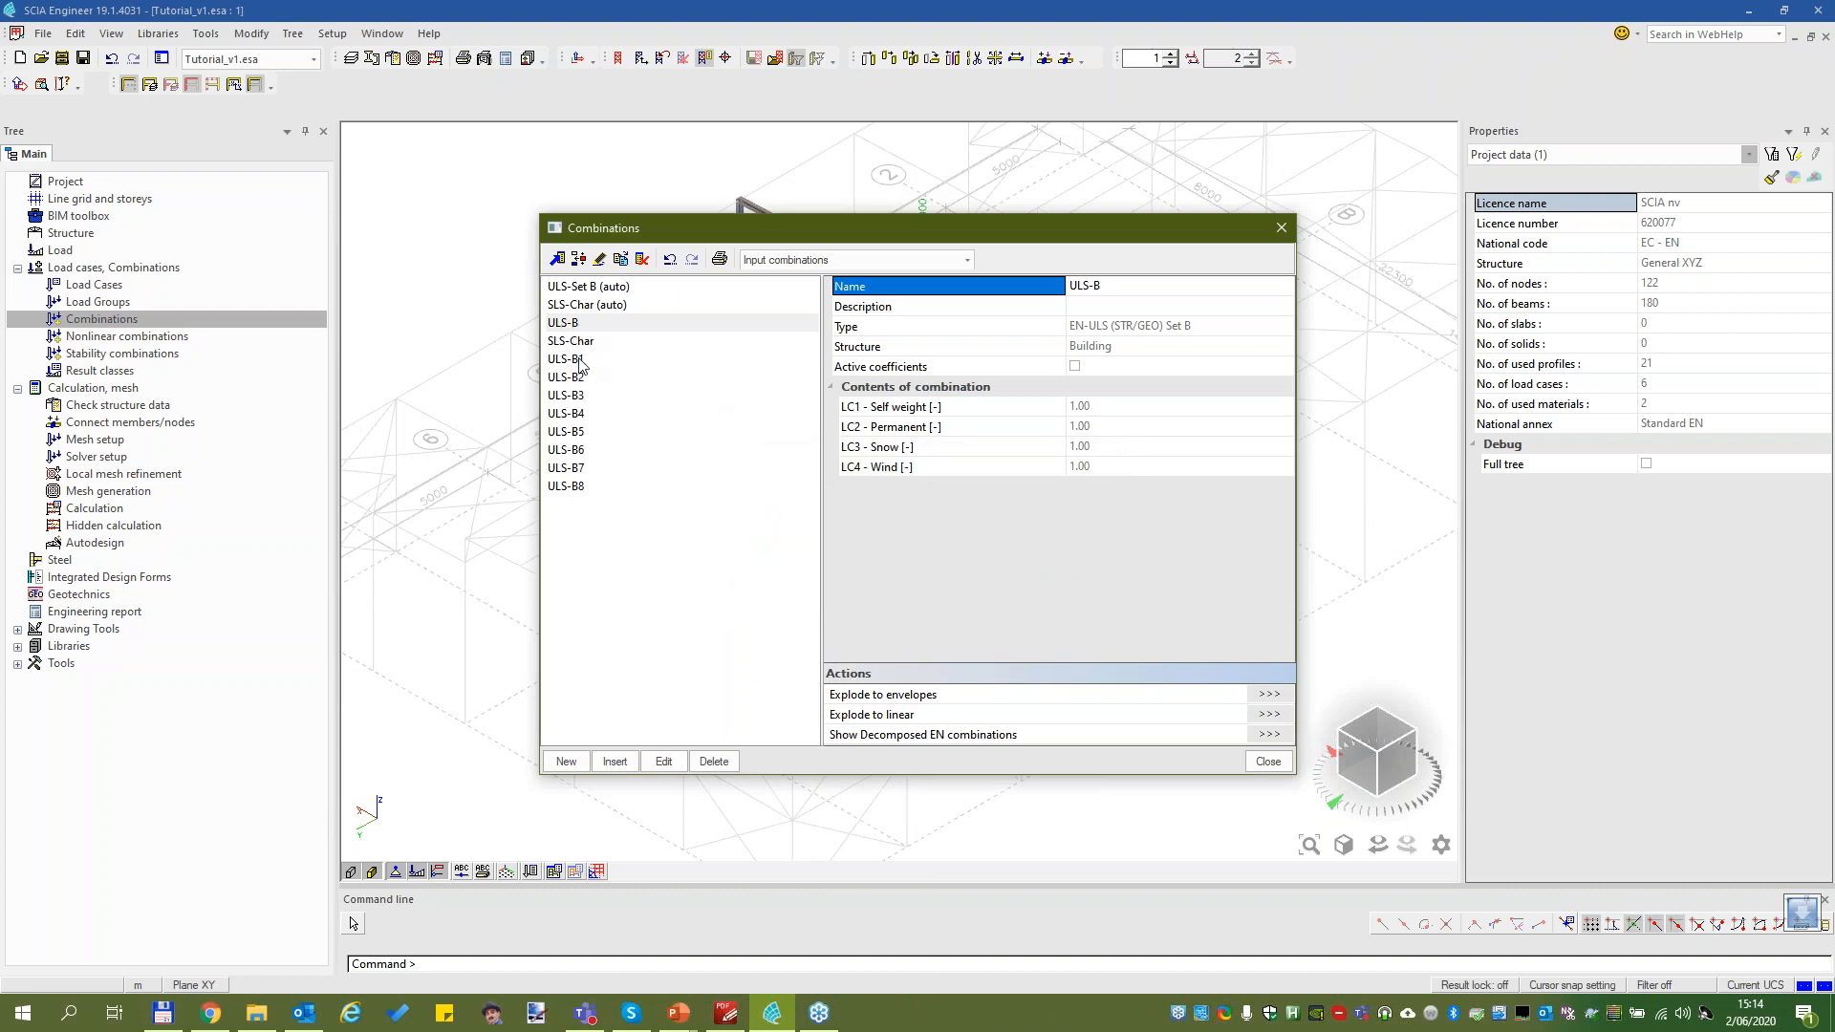
# Review the linear combinations ULS-B1 to ULS-B8 and inspect the load case coefficients of ULS-B5
pyautogui.click(580, 361)
pyautogui.keyDown('shift'); pyautogui.click(580, 486); pyautogui.keyUp('shift')
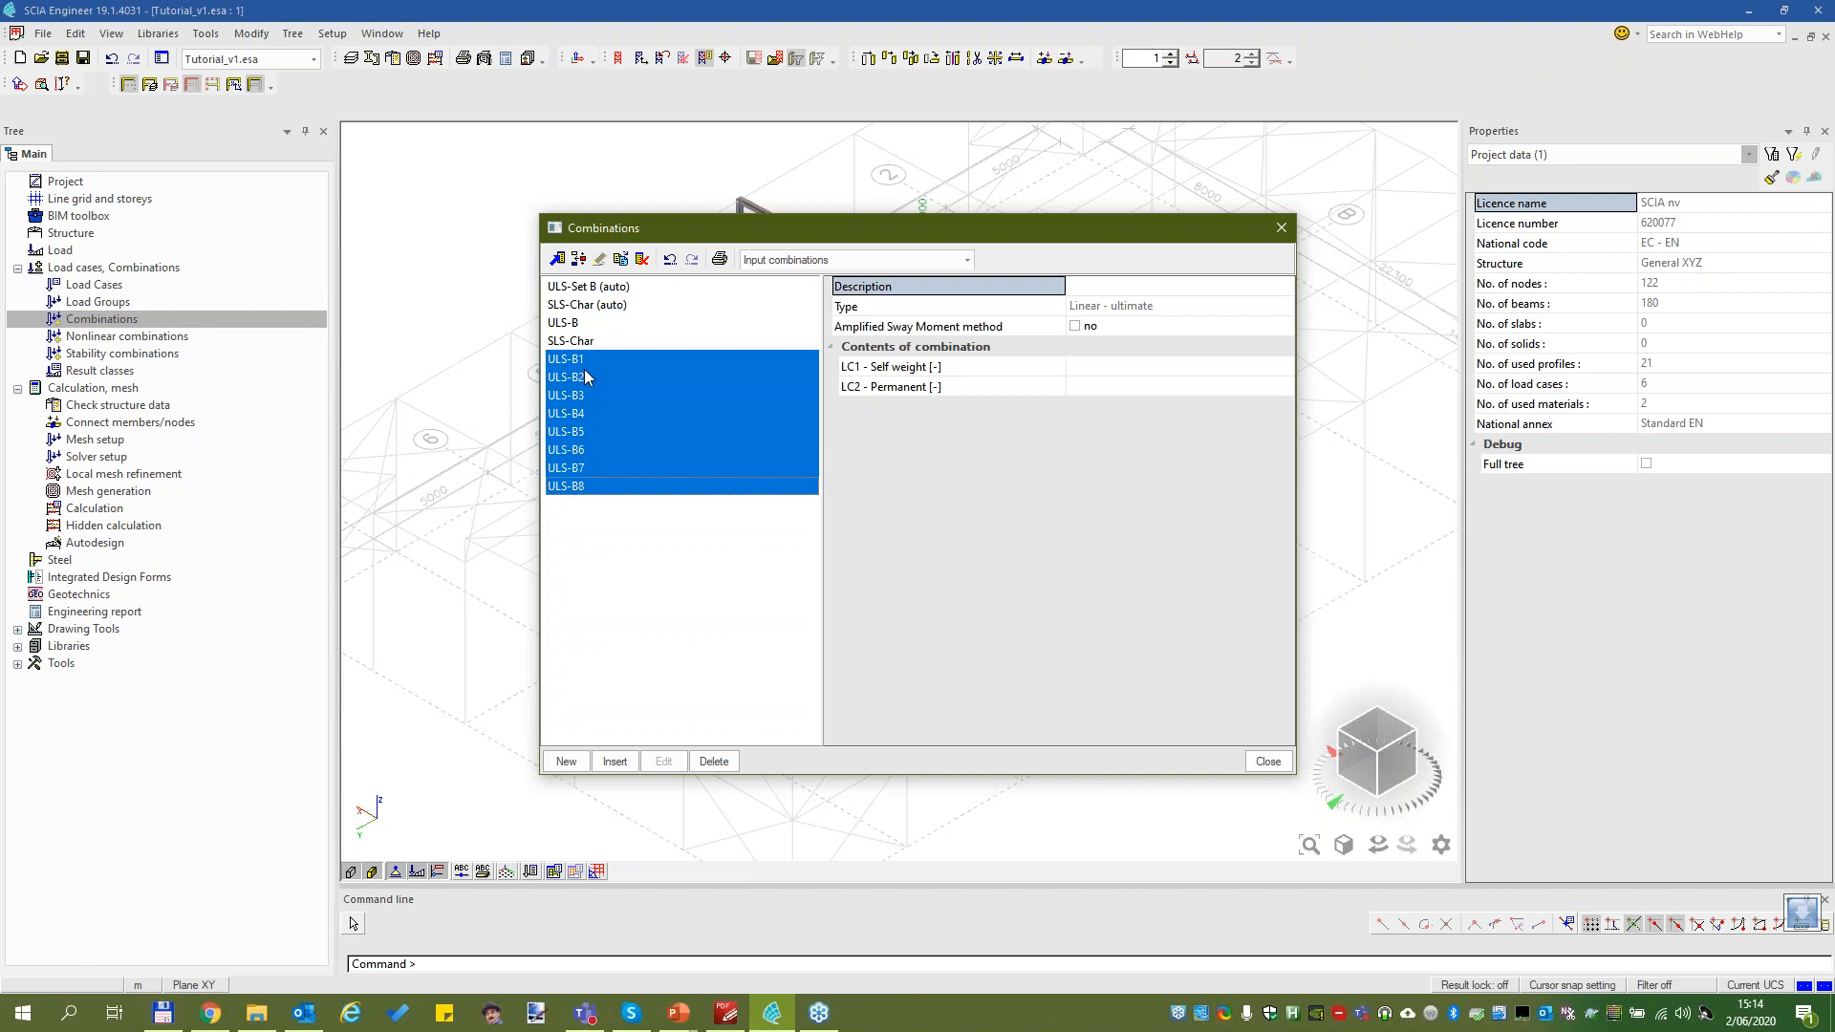
pyautogui.click(578, 432)
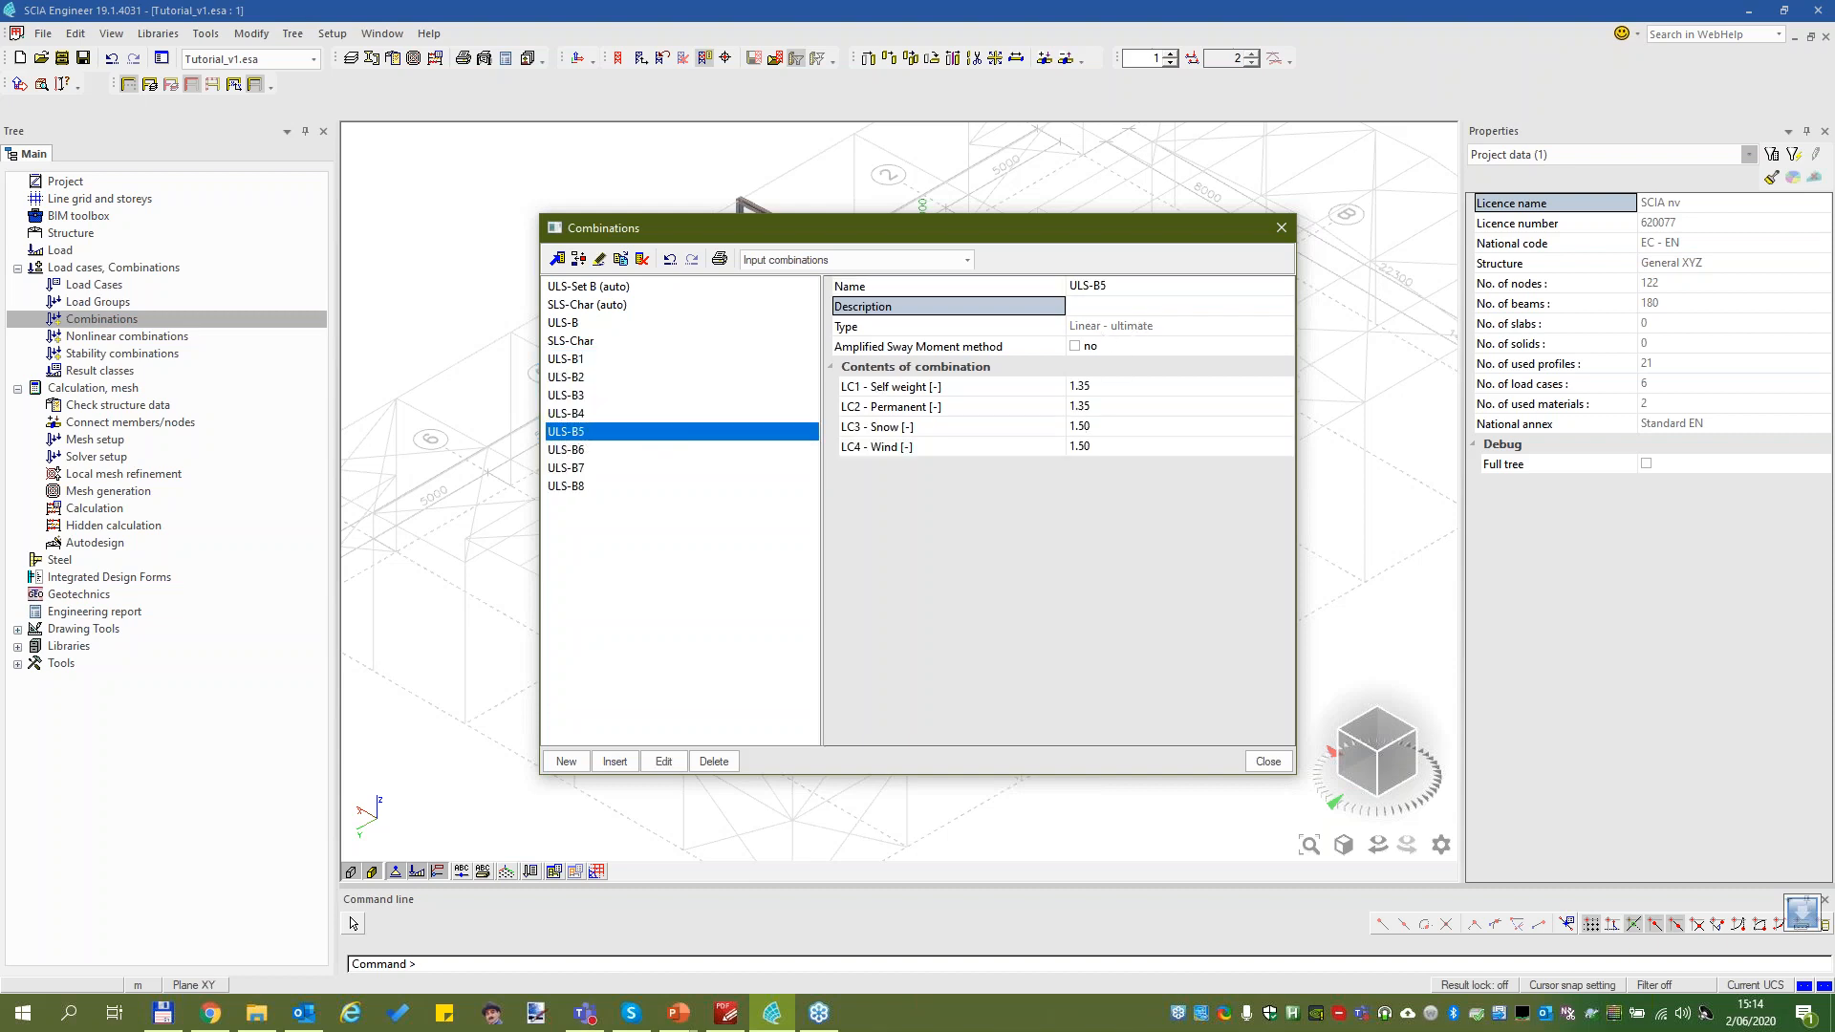
# Create a stability combination from the linear combination ULS-B5 and name it S3 - ULS-B5
pyautogui.click(1290, 231)
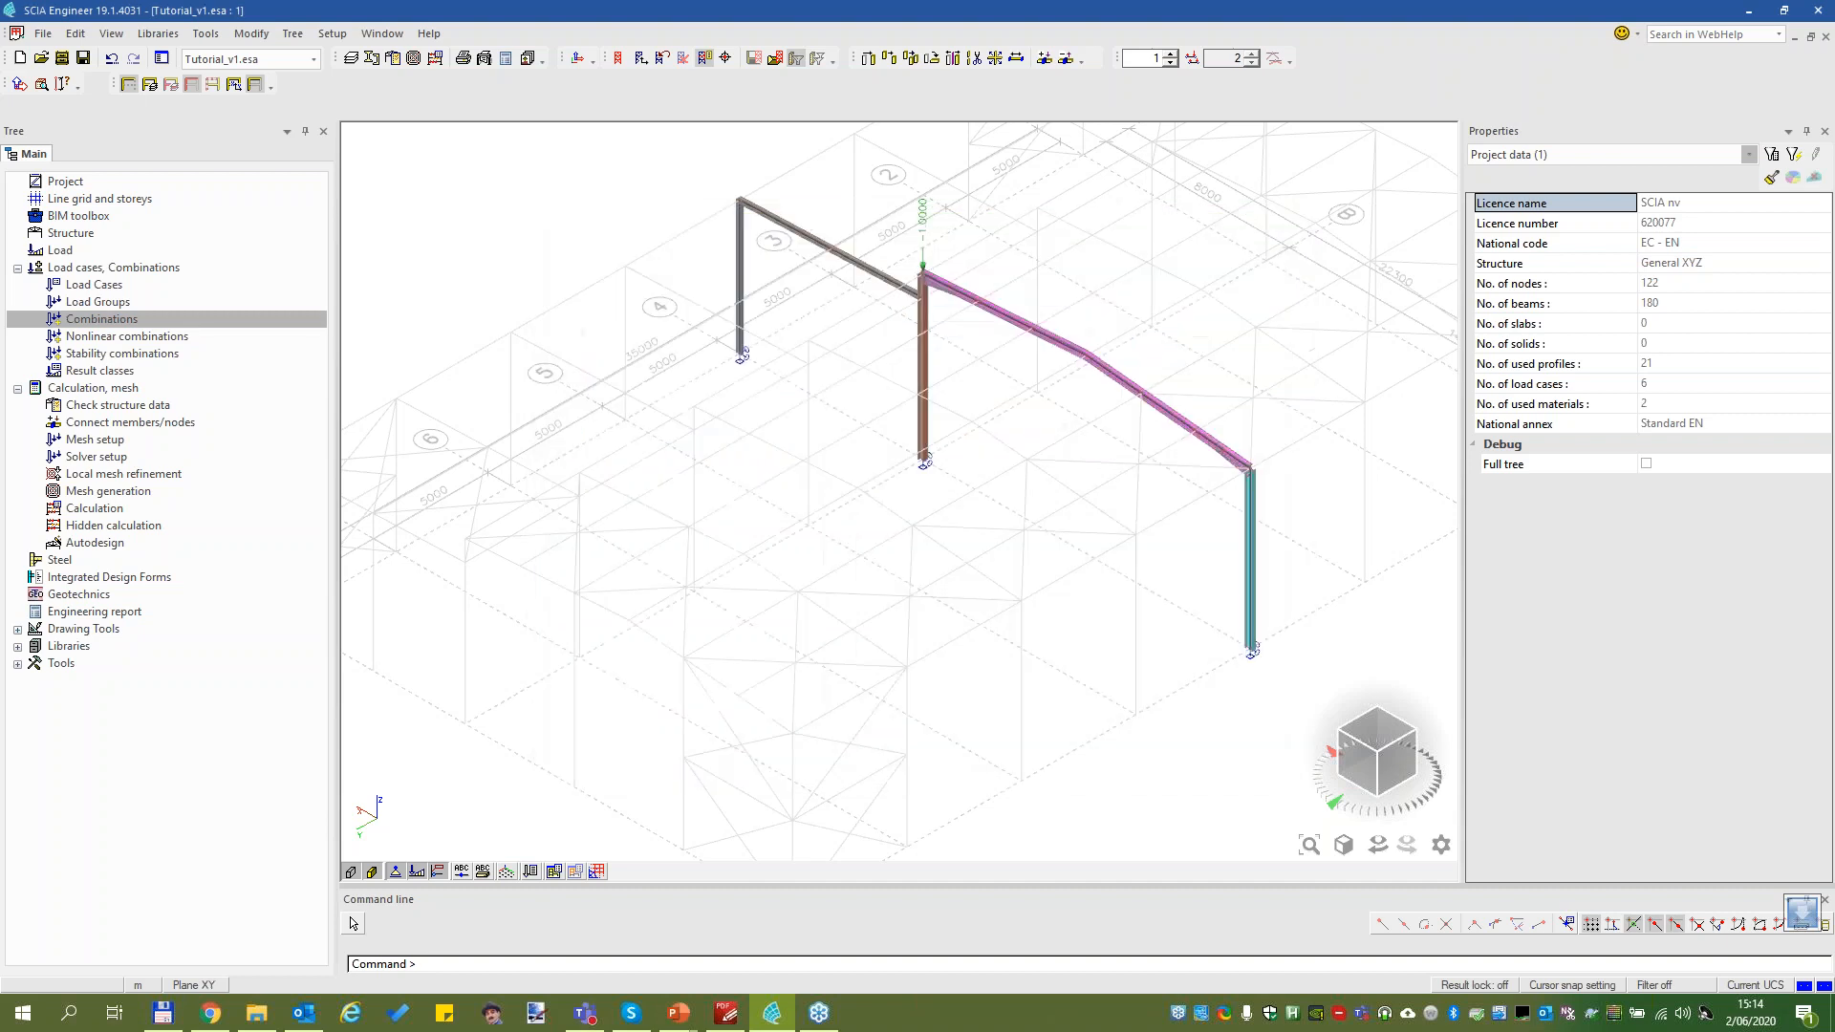
pyautogui.click(157, 355)
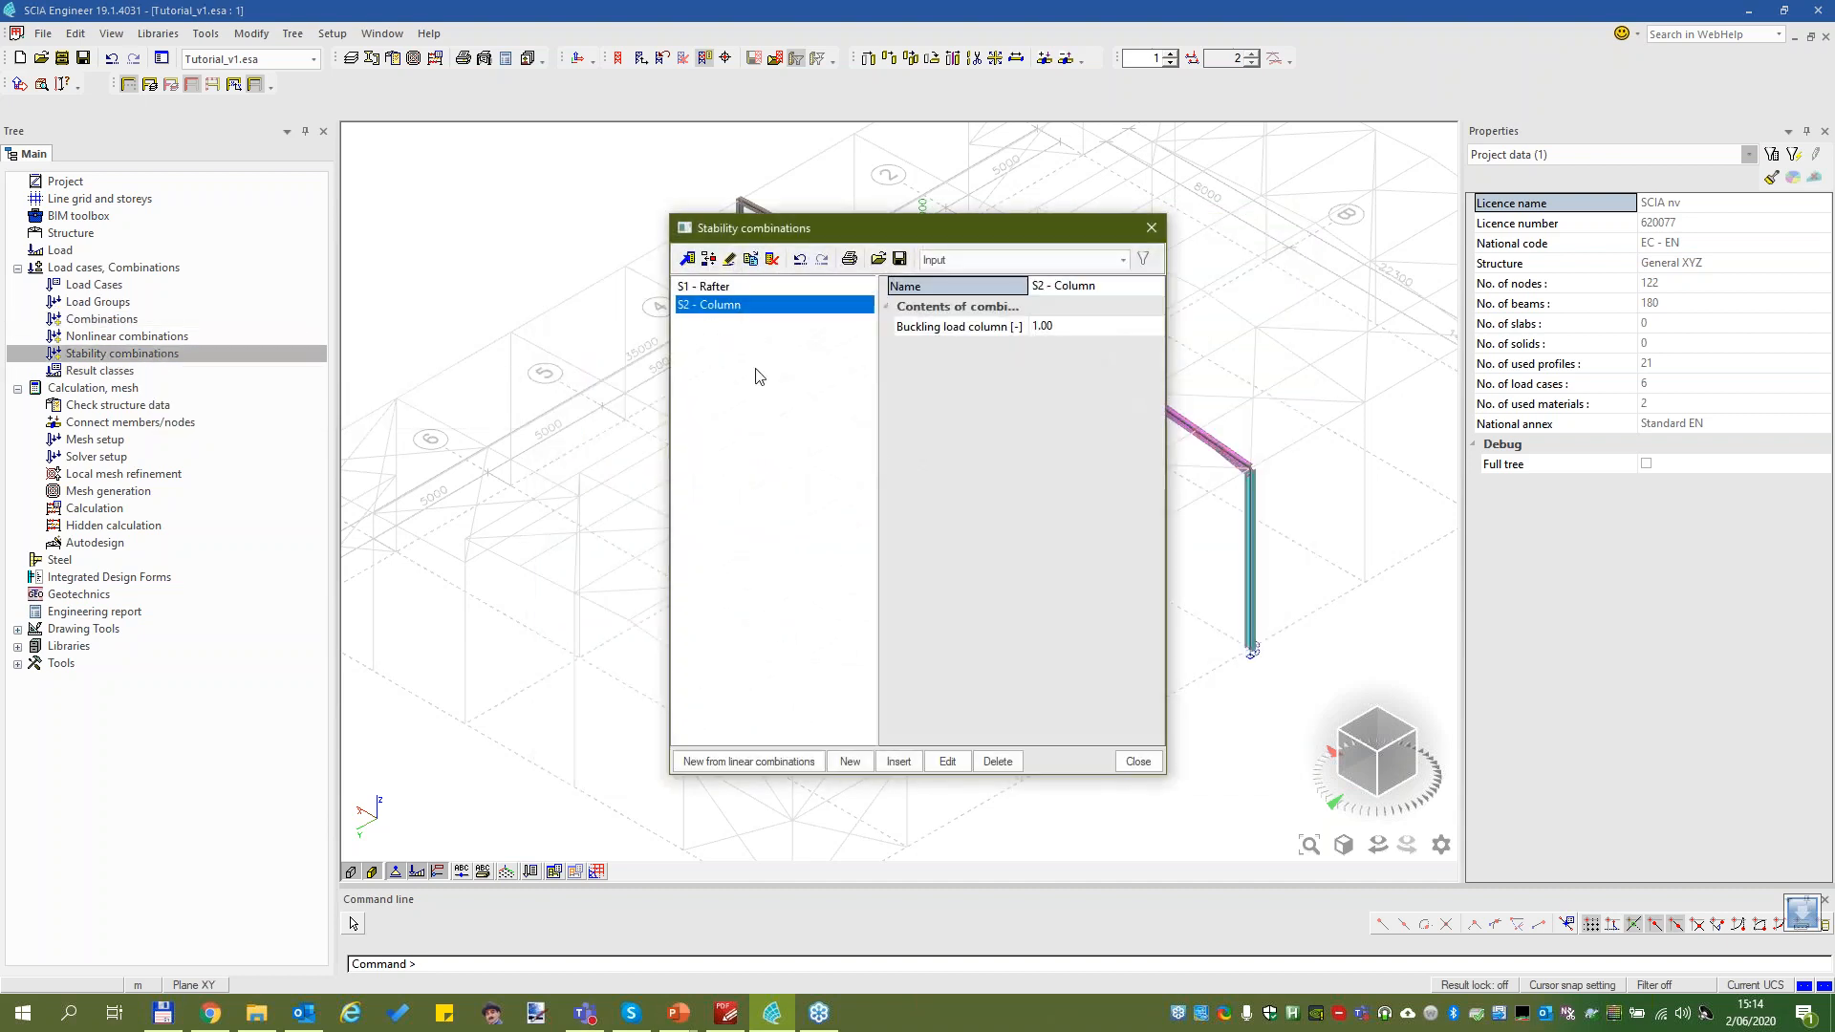
pyautogui.click(715, 764)
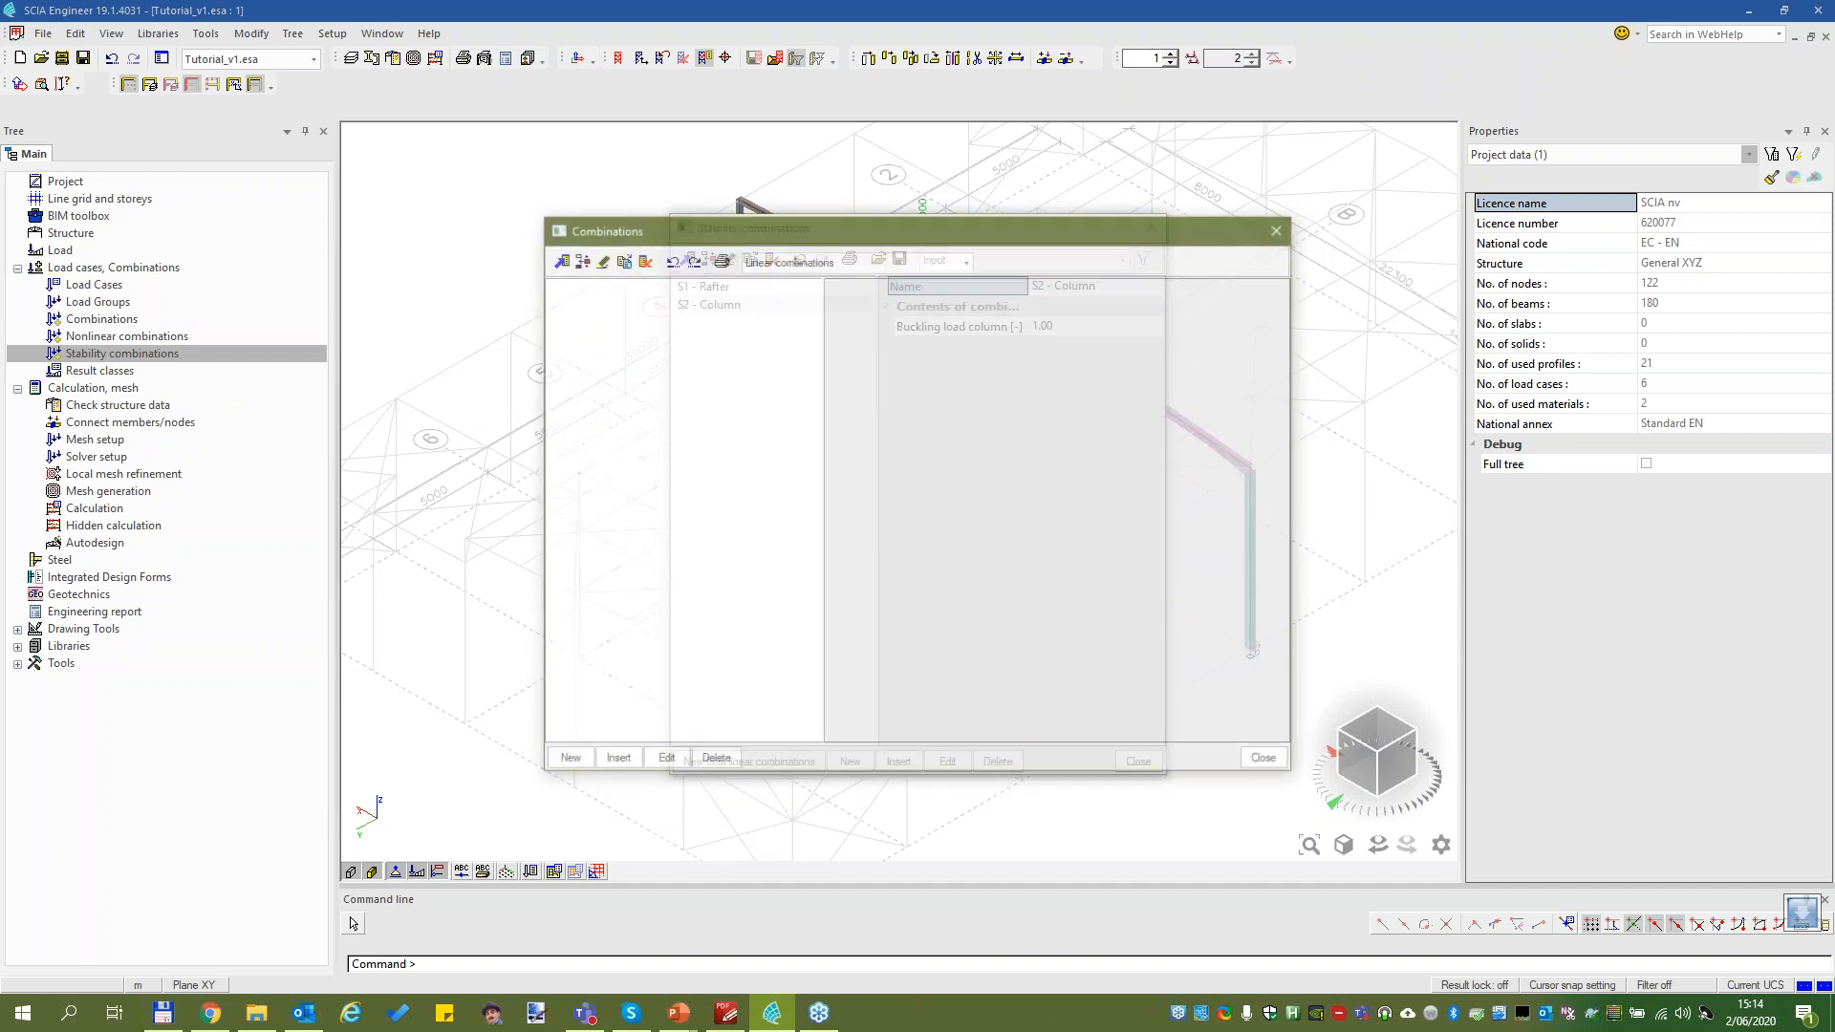
pyautogui.click(589, 367)
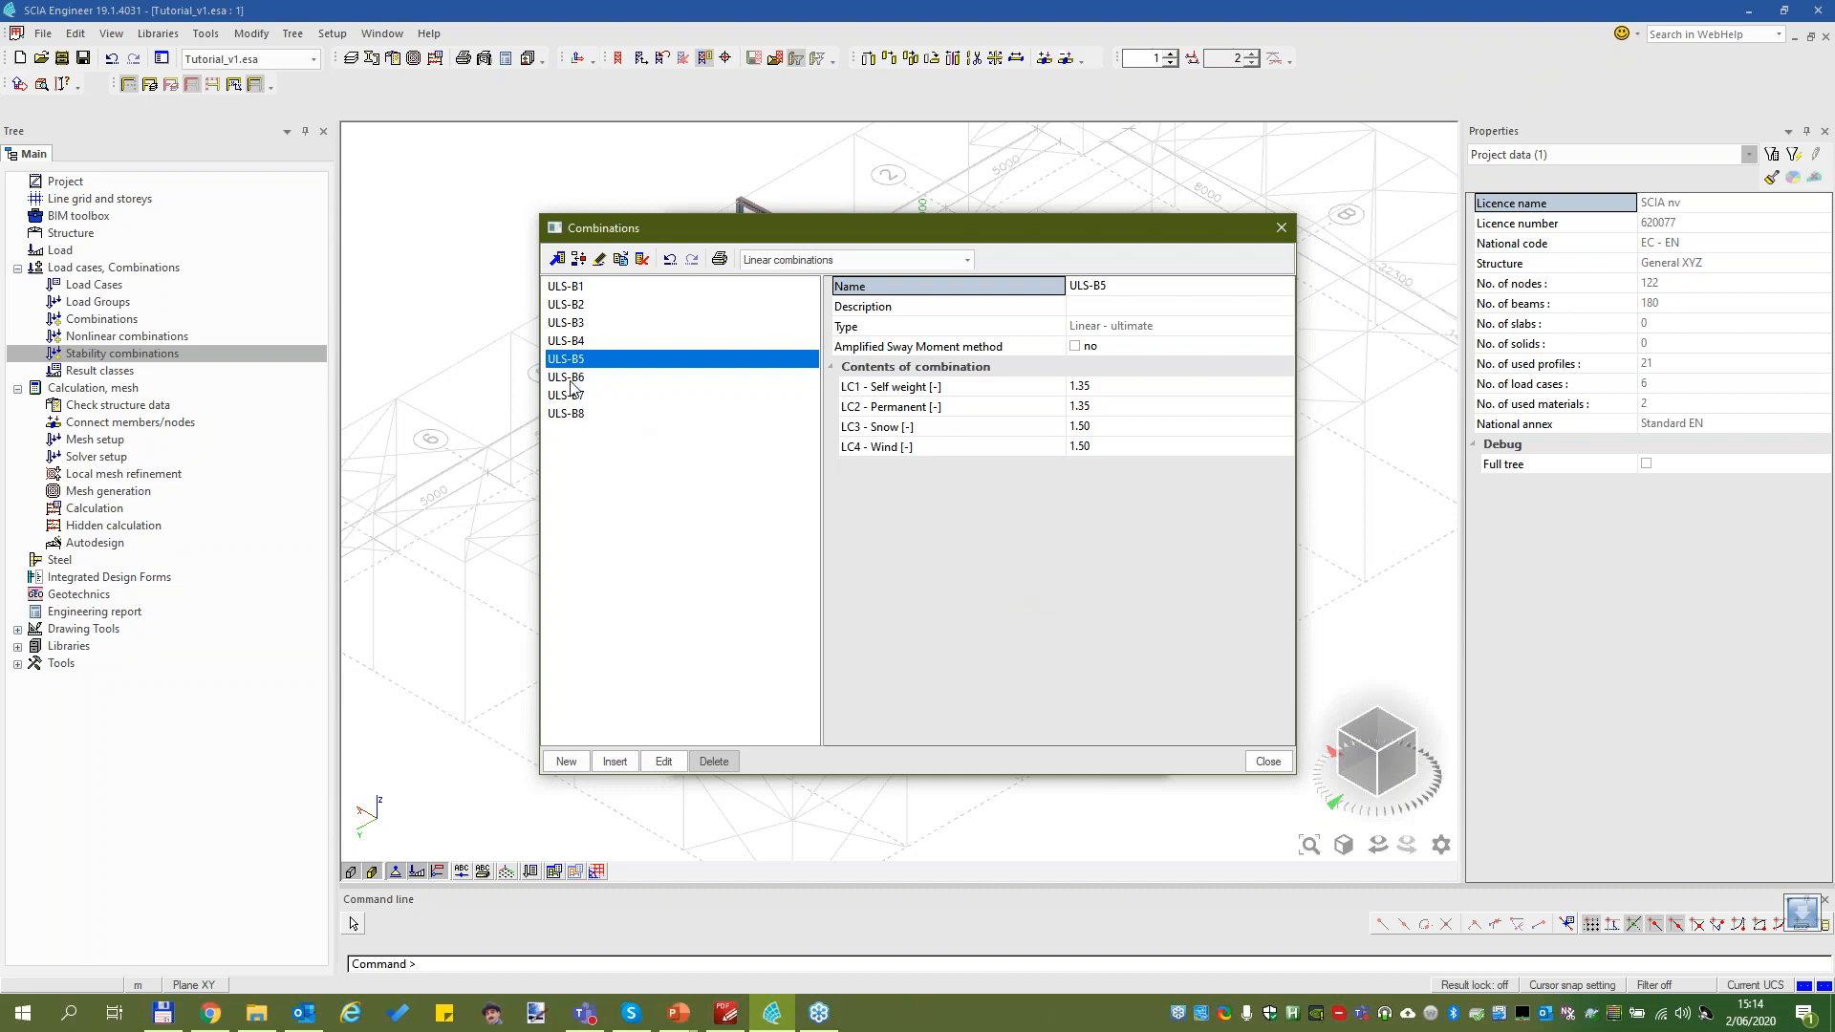
pyautogui.click(1286, 764)
pyautogui.click(700, 326)
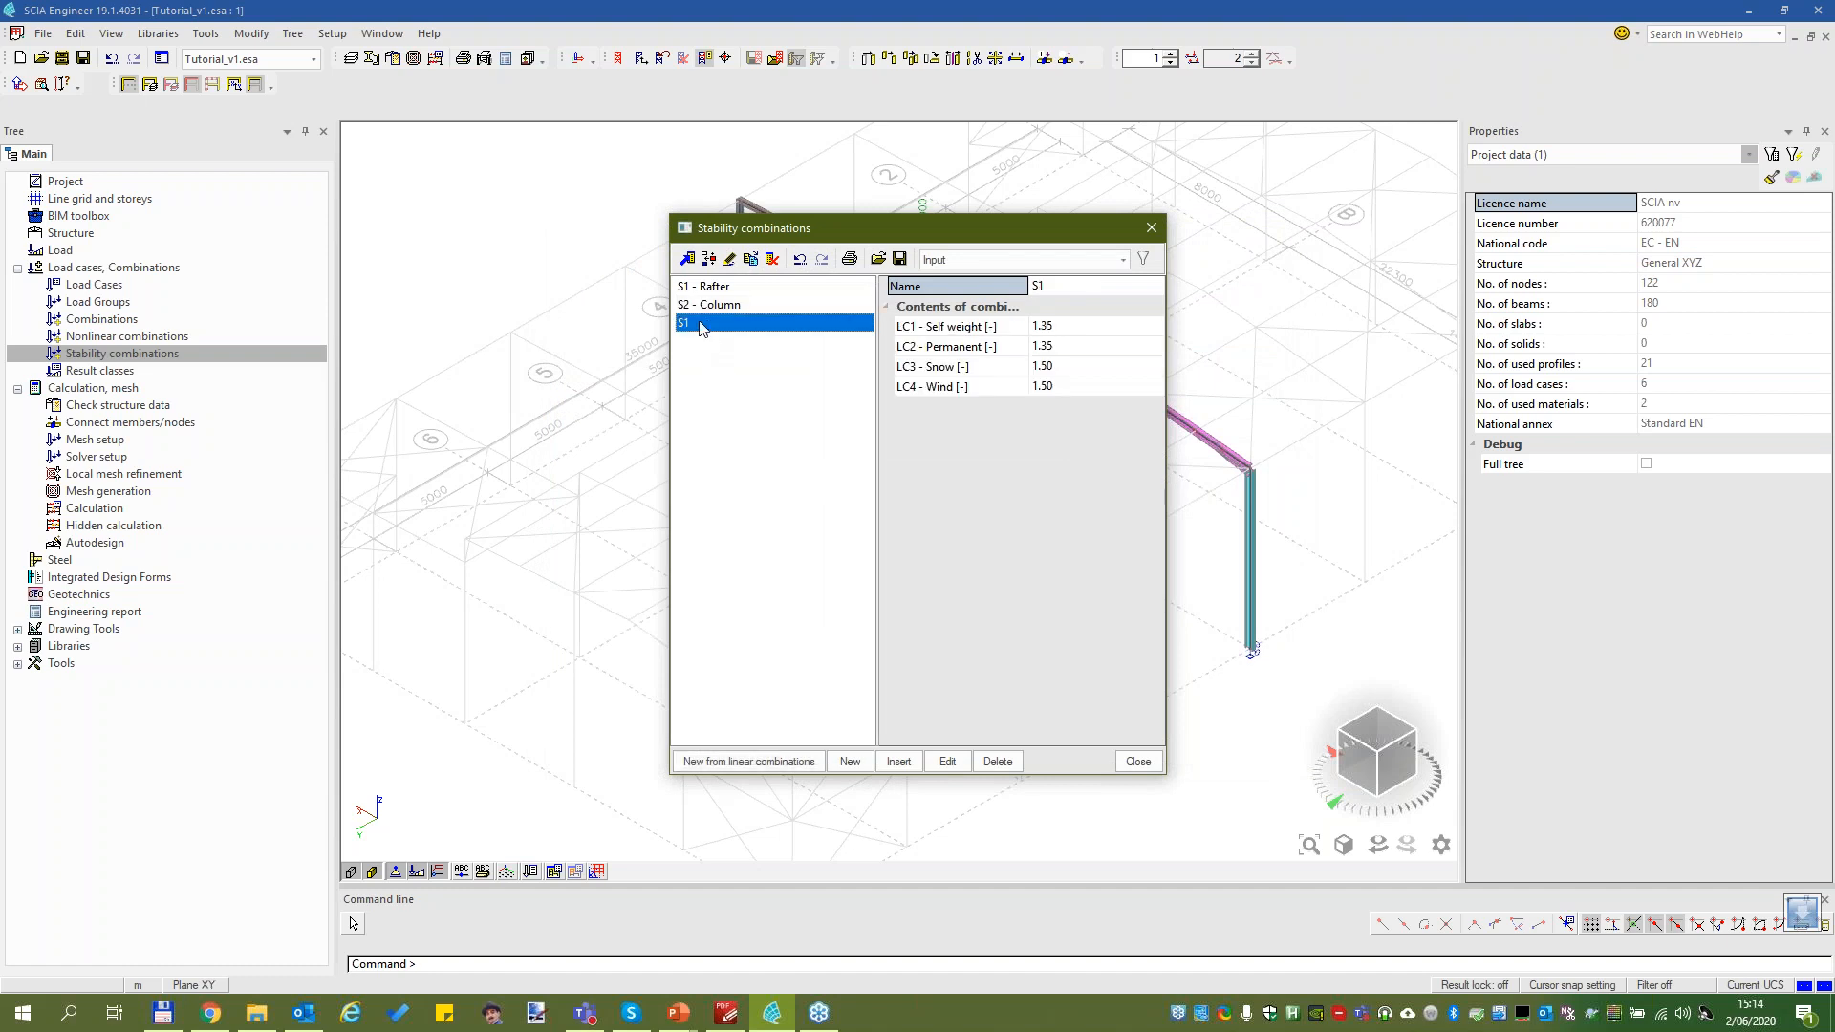
pyautogui.click(1048, 288)
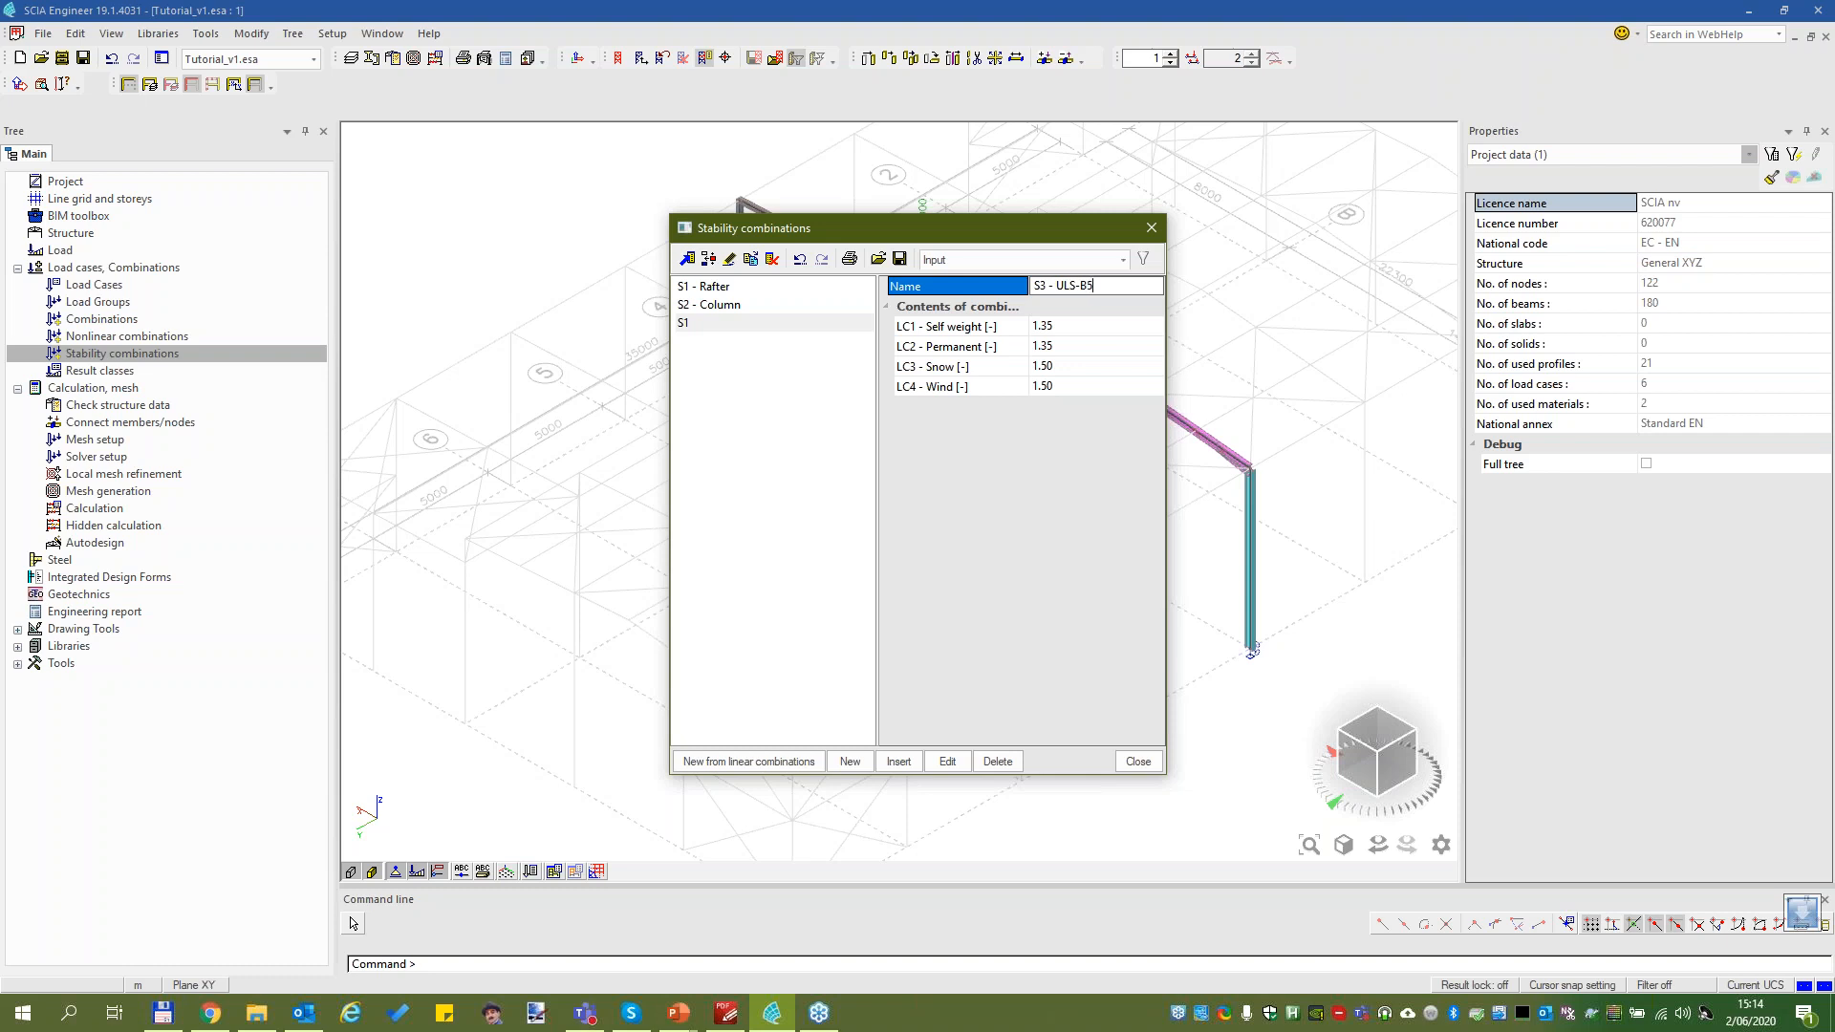
pyautogui.press('Return')
# Create another stability combination from the linear combination ULS-B1 and compare its contents with S3 - ULS-B5
pyautogui.click(758, 758)
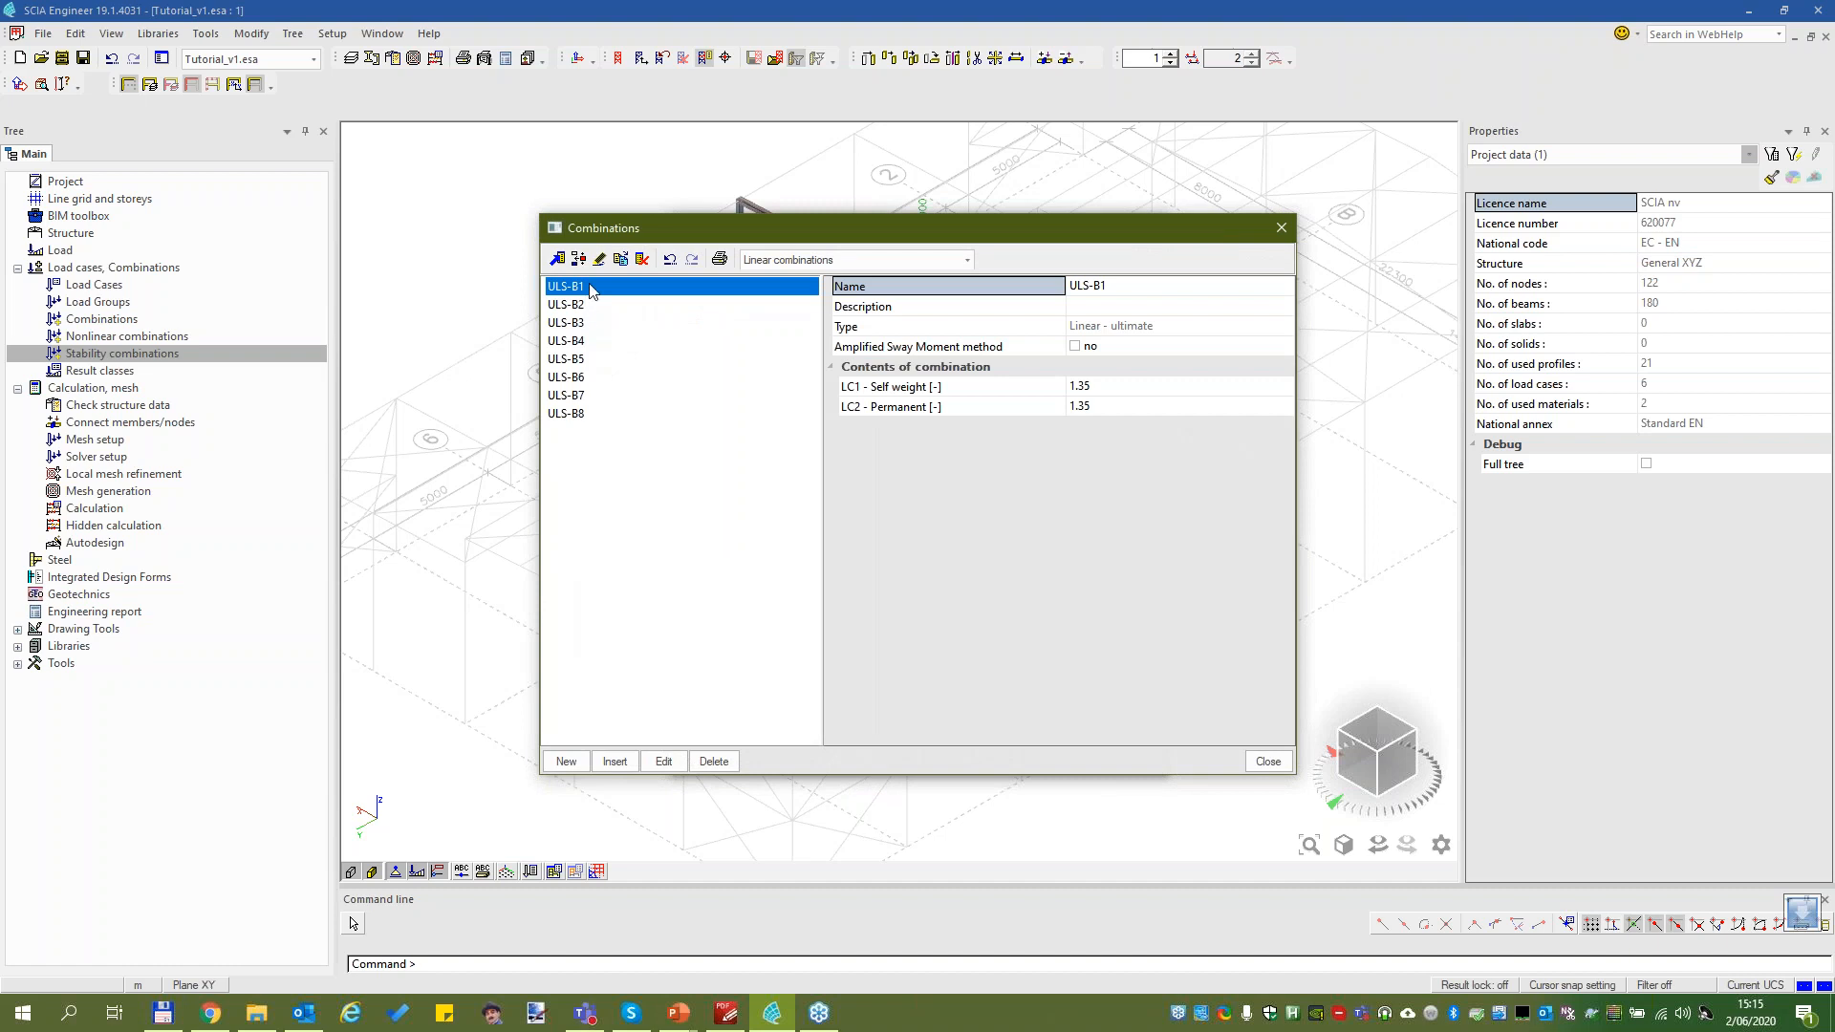
pyautogui.click(1280, 228)
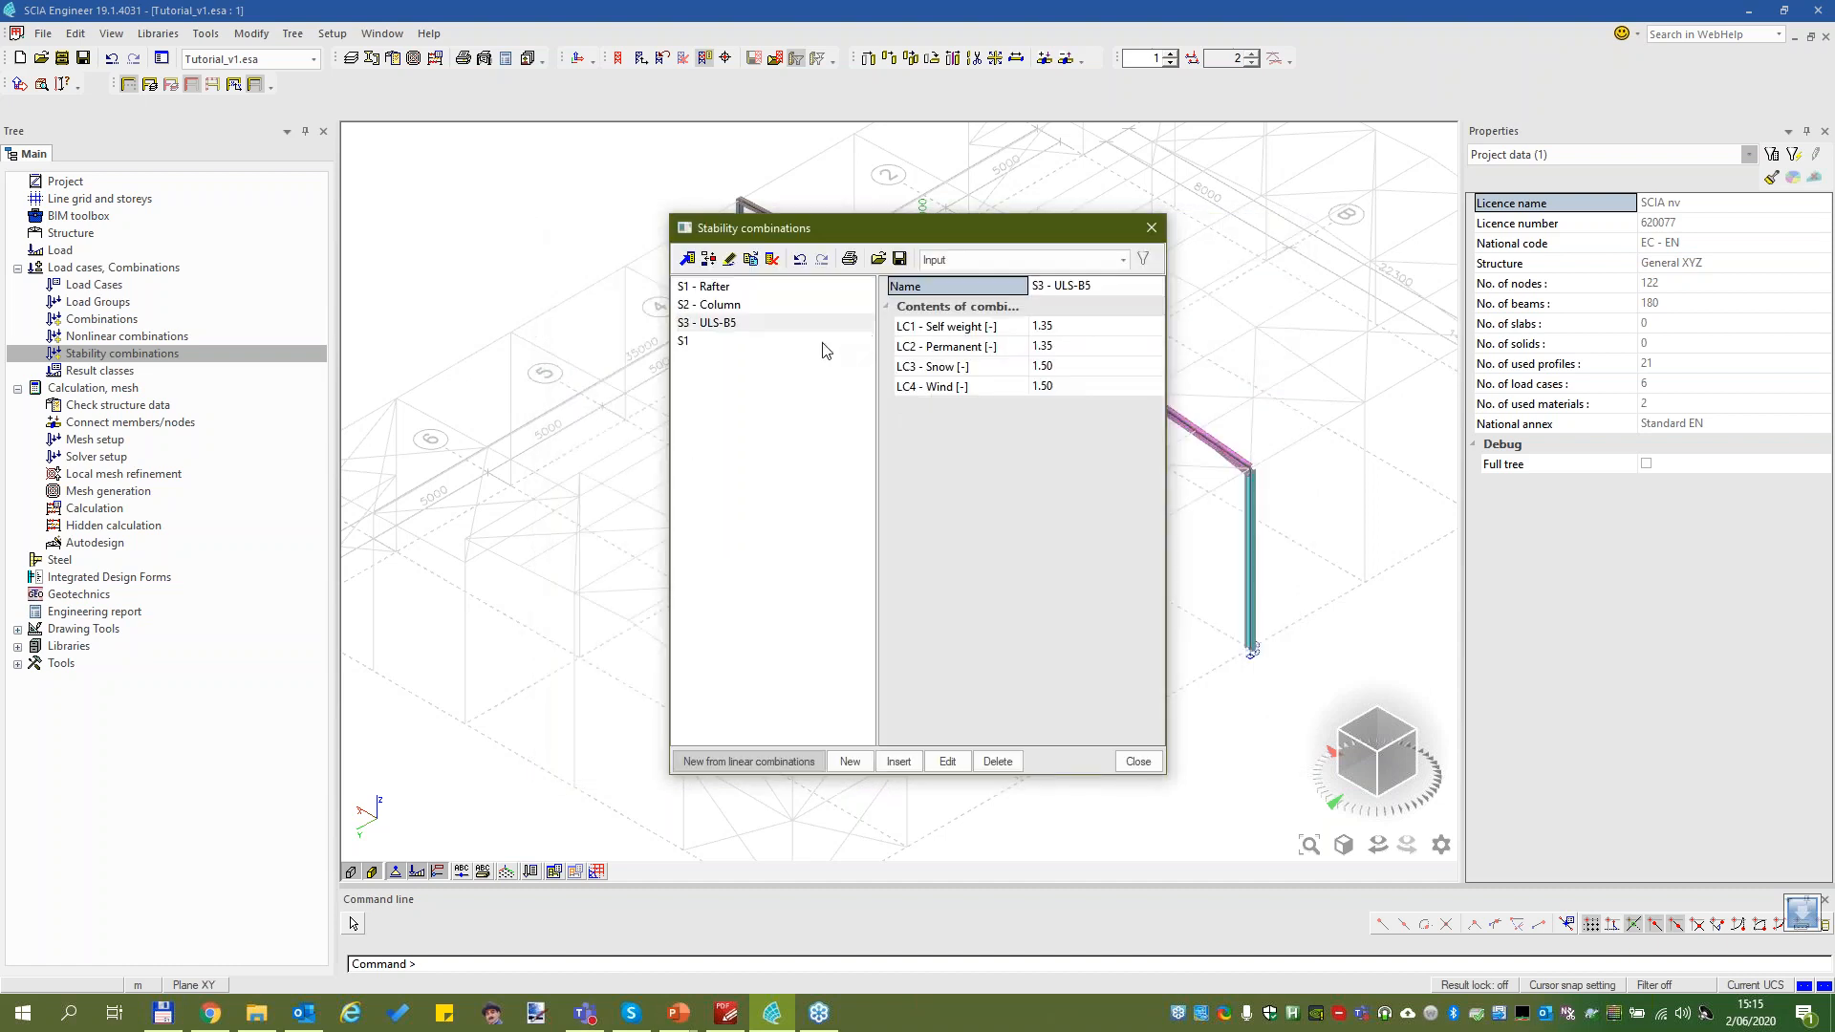
pyautogui.click(732, 341)
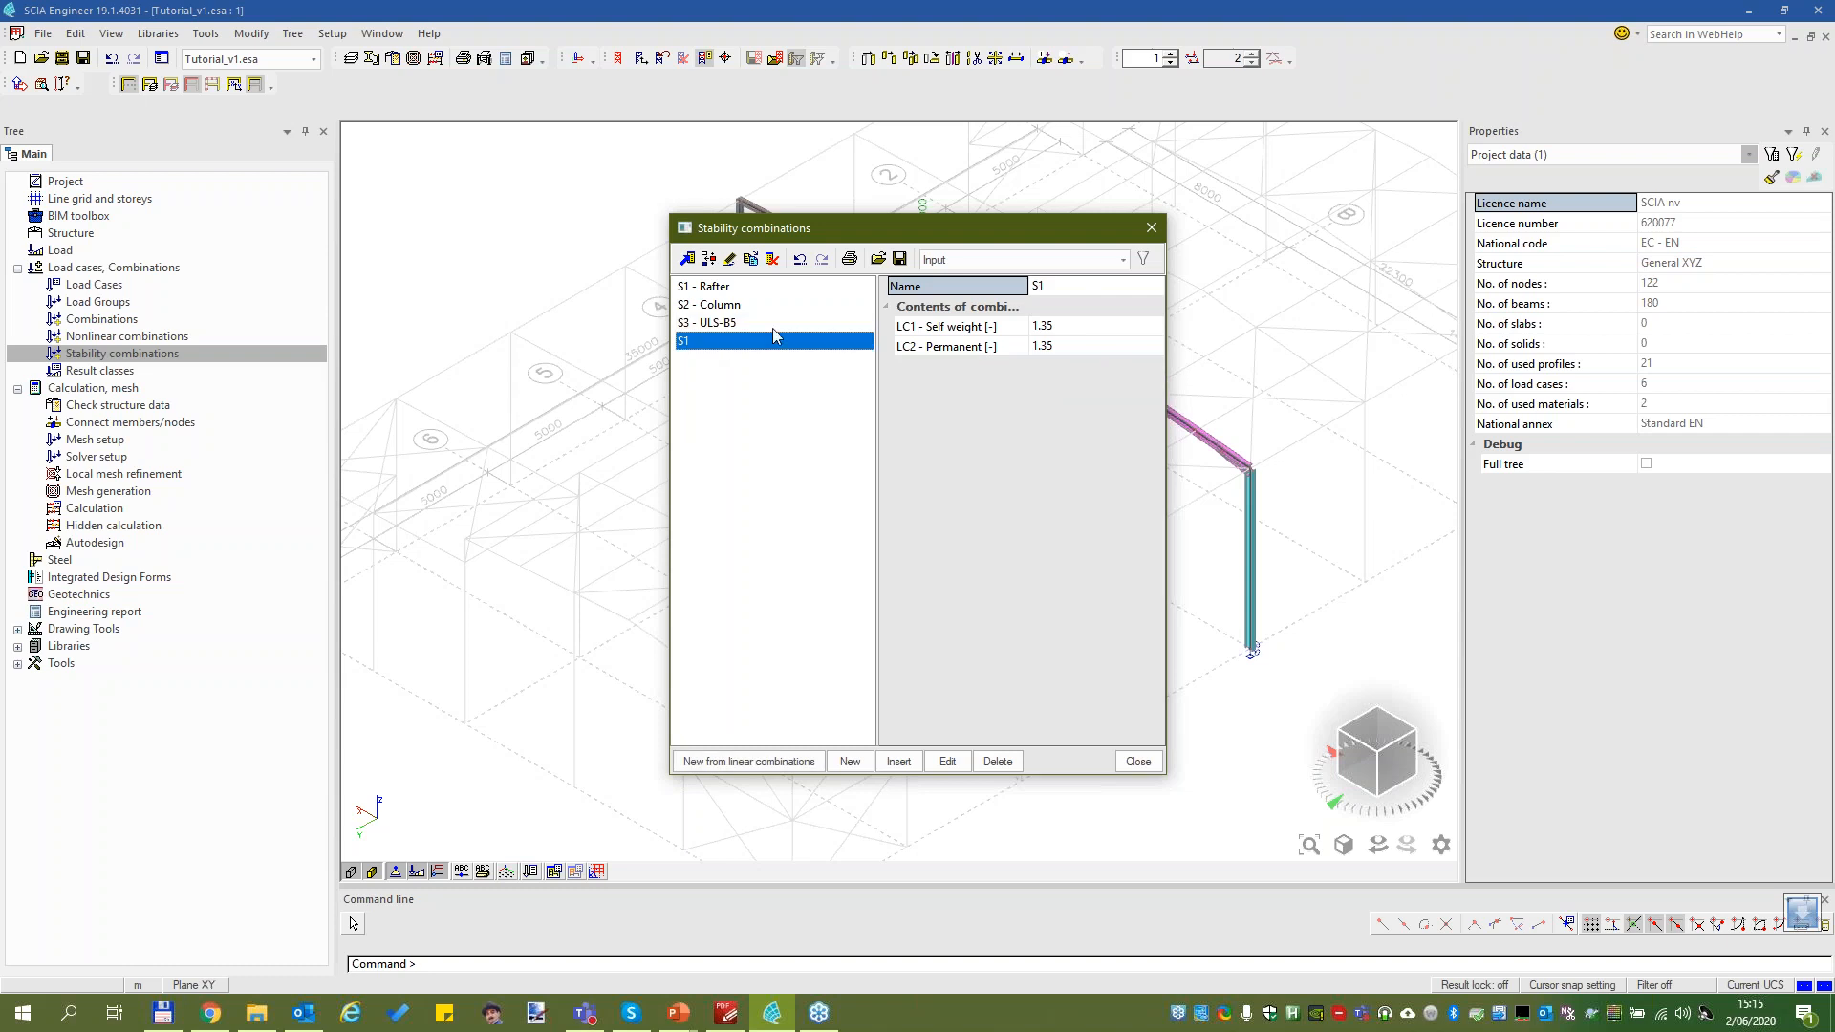
pyautogui.click(713, 325)
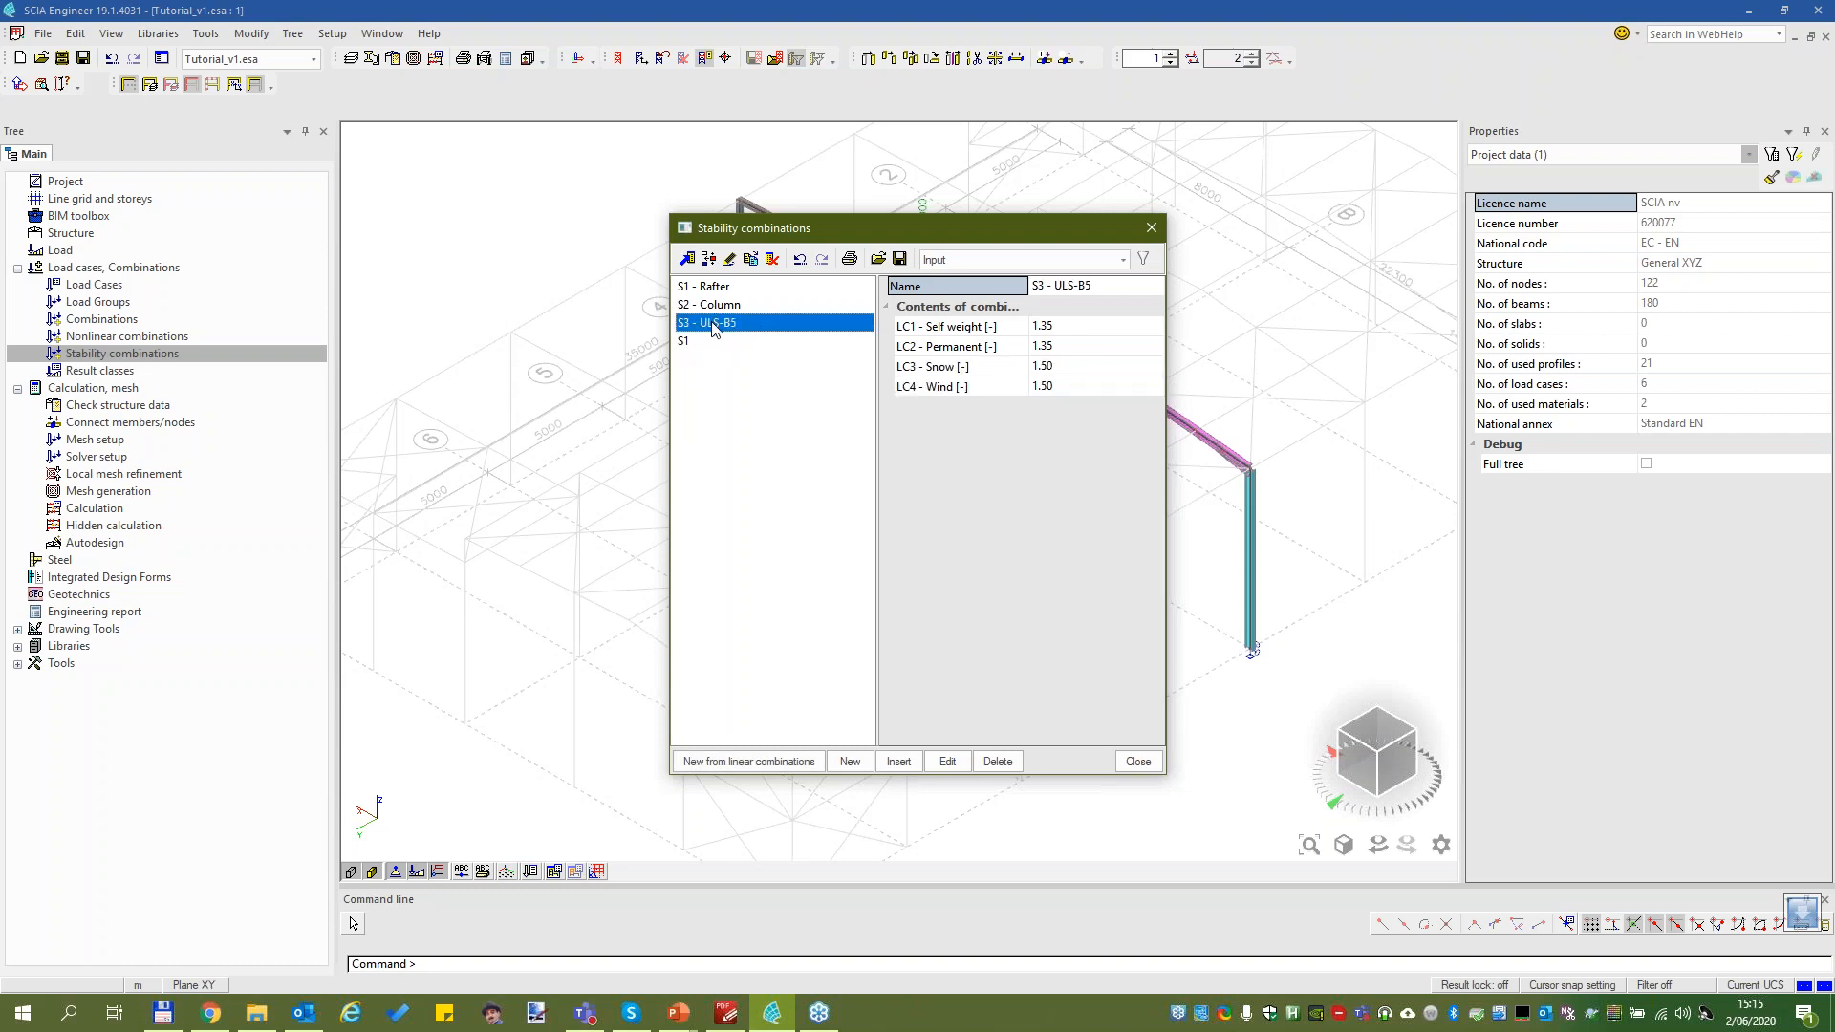
pyautogui.click(708, 341)
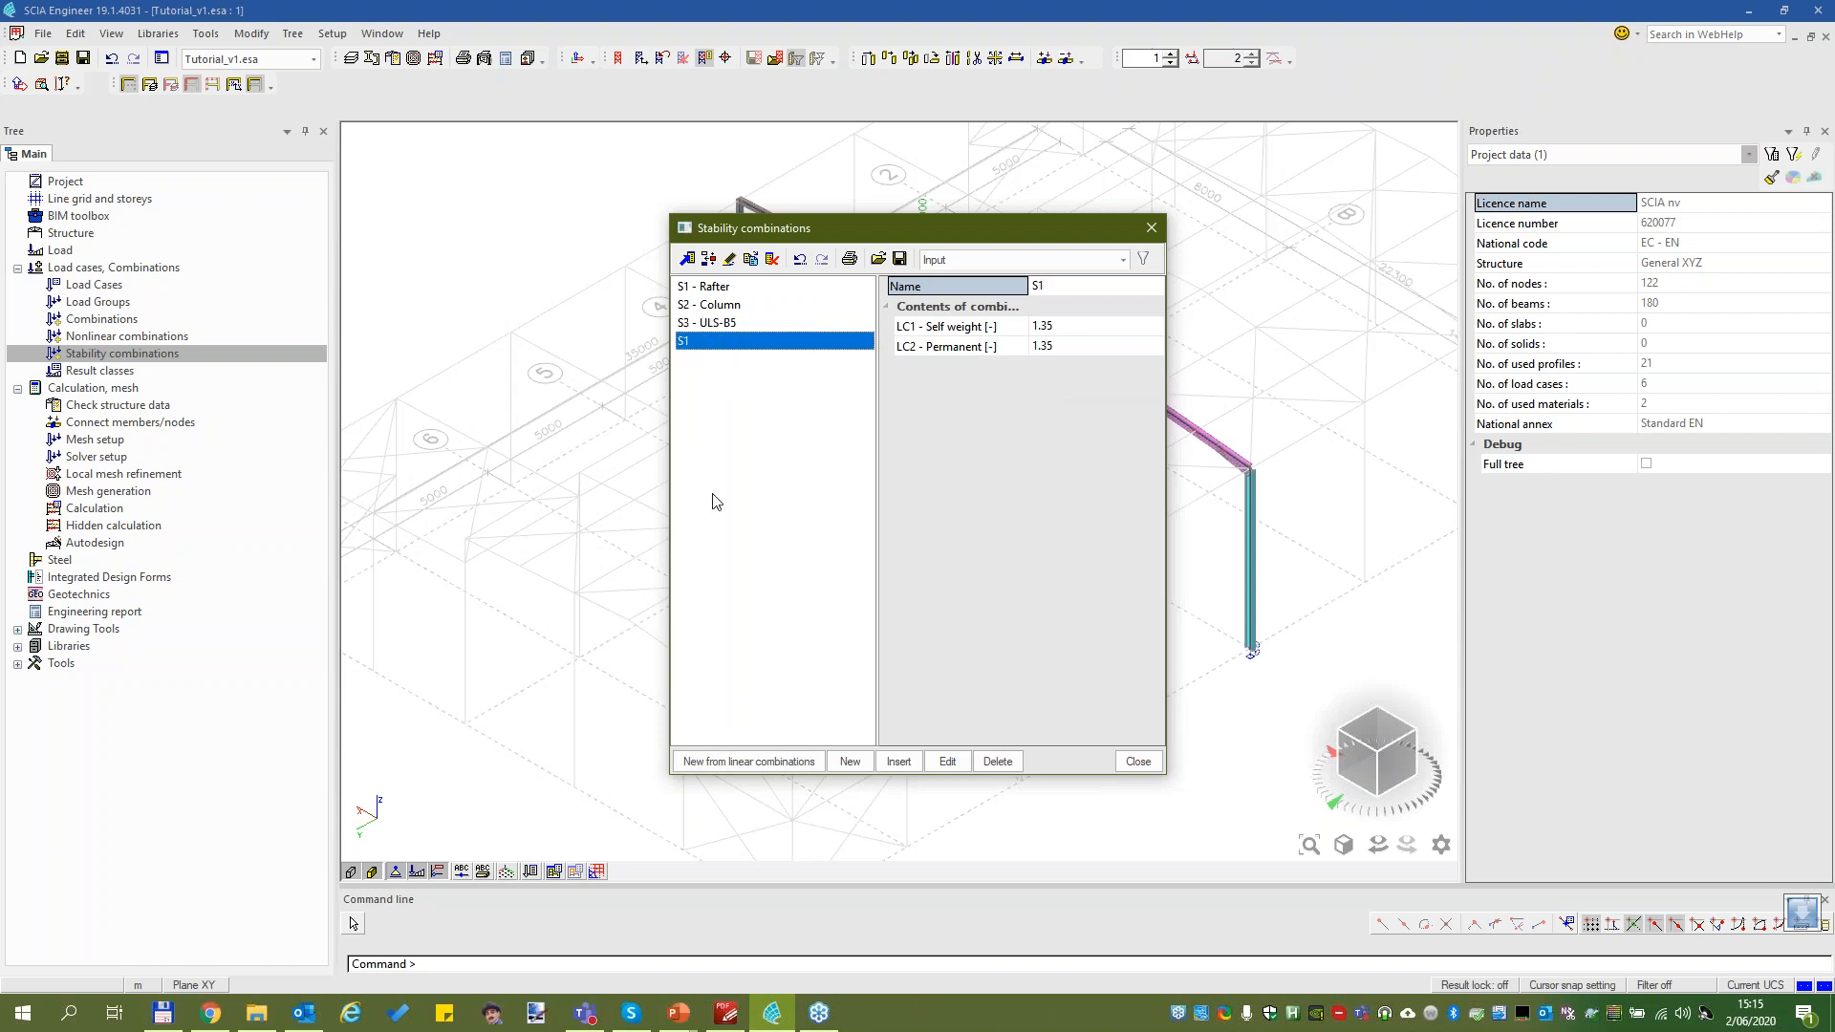
# Delete the extra S1 stability combination derived from ULS-B1 and leave the stability combinations manager
pyautogui.press('Delete')
pyautogui.press('Return')
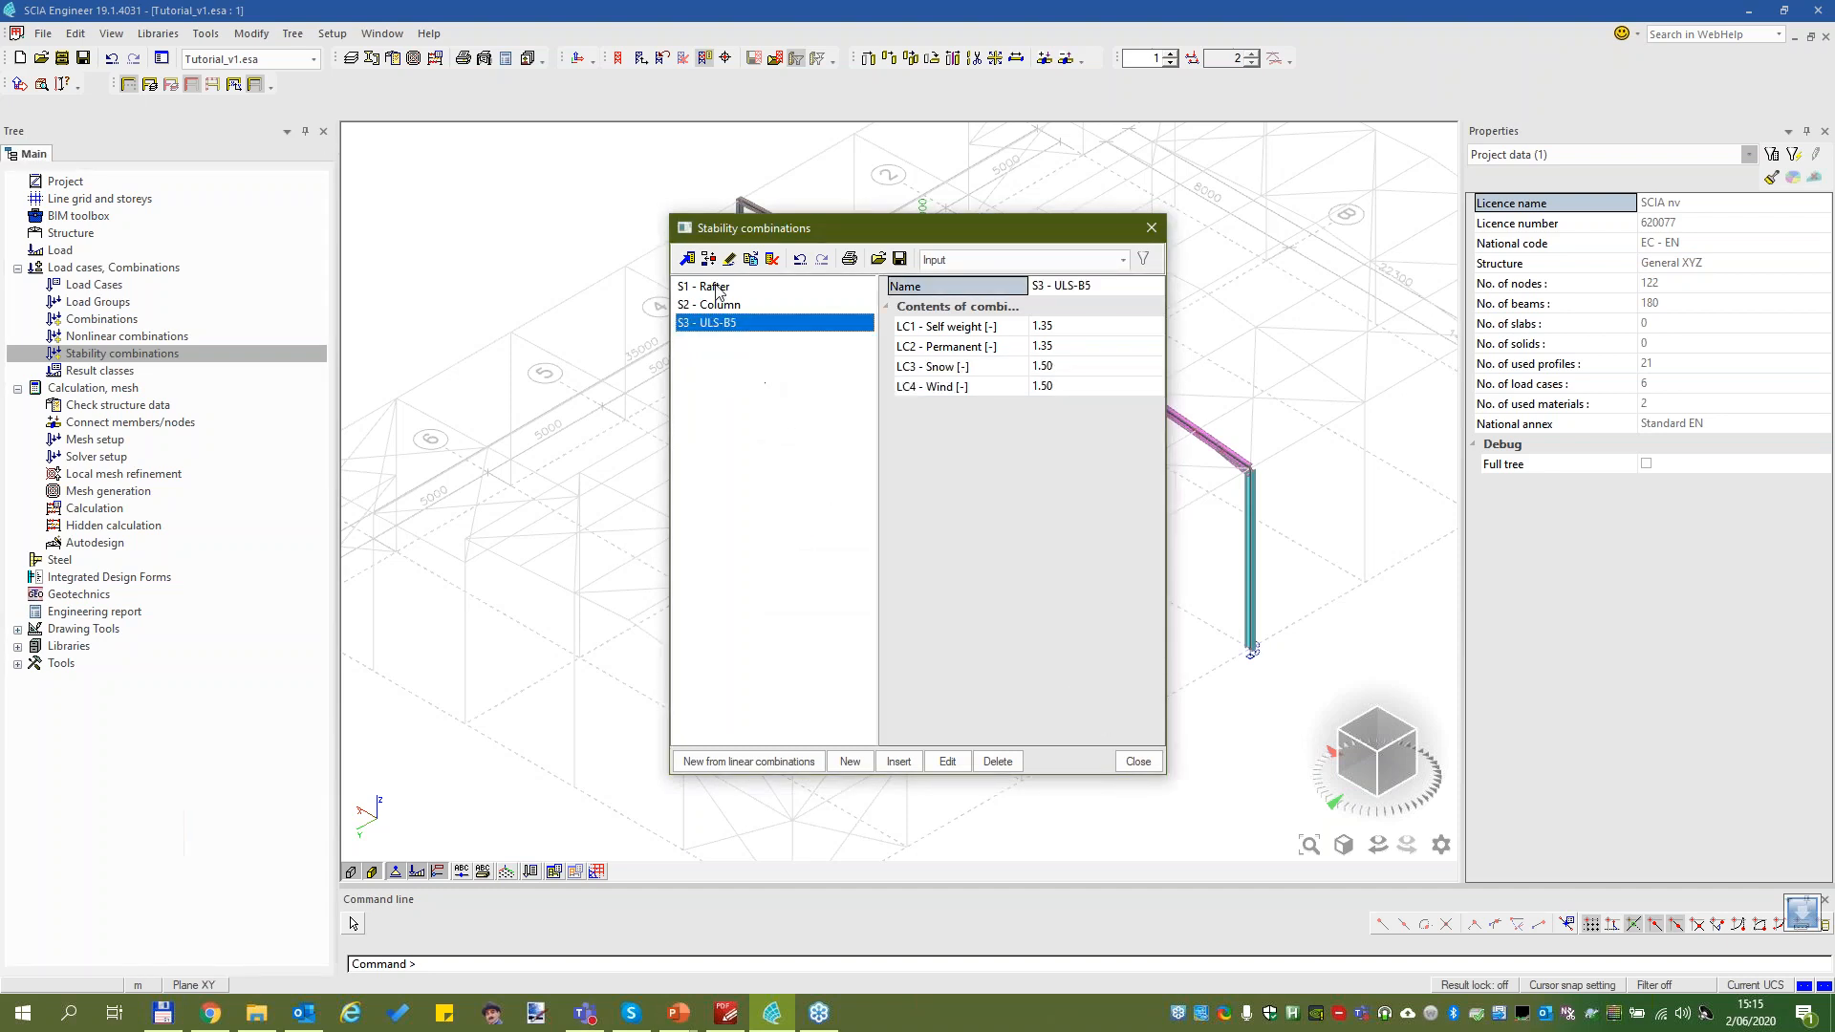
pyautogui.click(1128, 762)
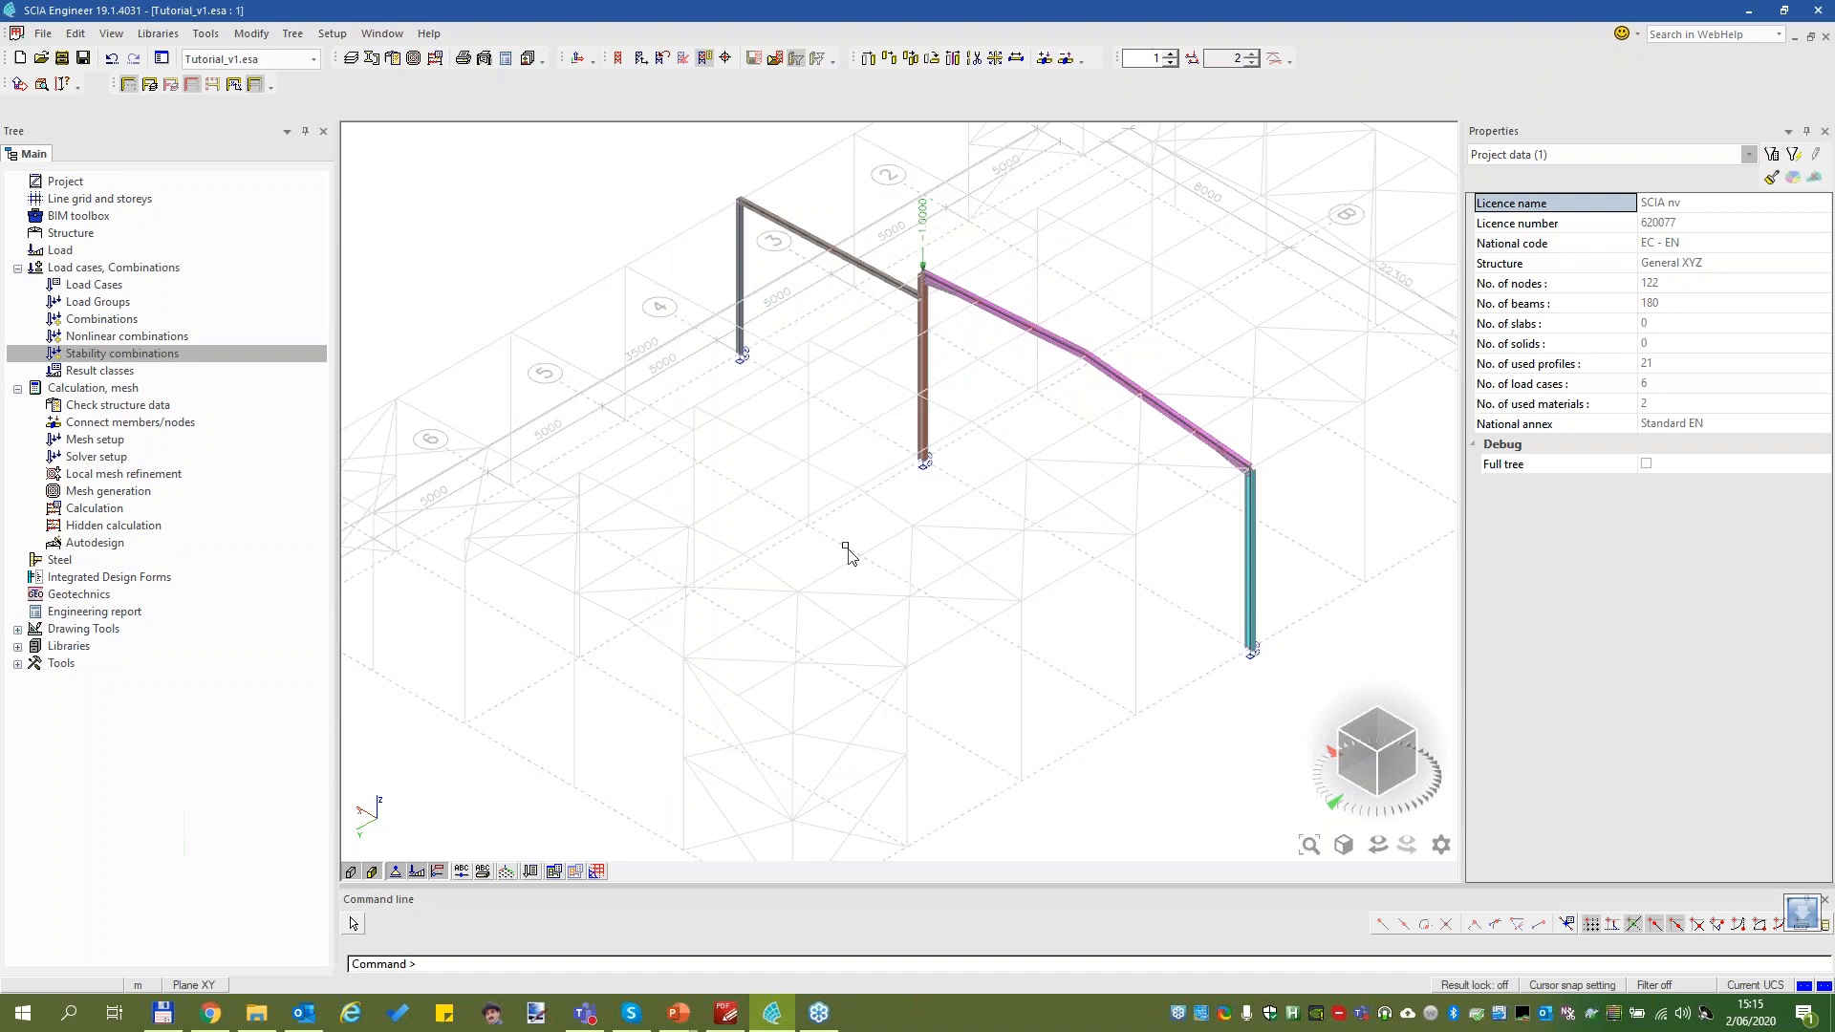
# Open the FE analysis setup and examine the number of 1D element tiles, the eigenvalue solver type and the number of buckling modes
pyautogui.click(435, 62)
pyautogui.click(938, 306)
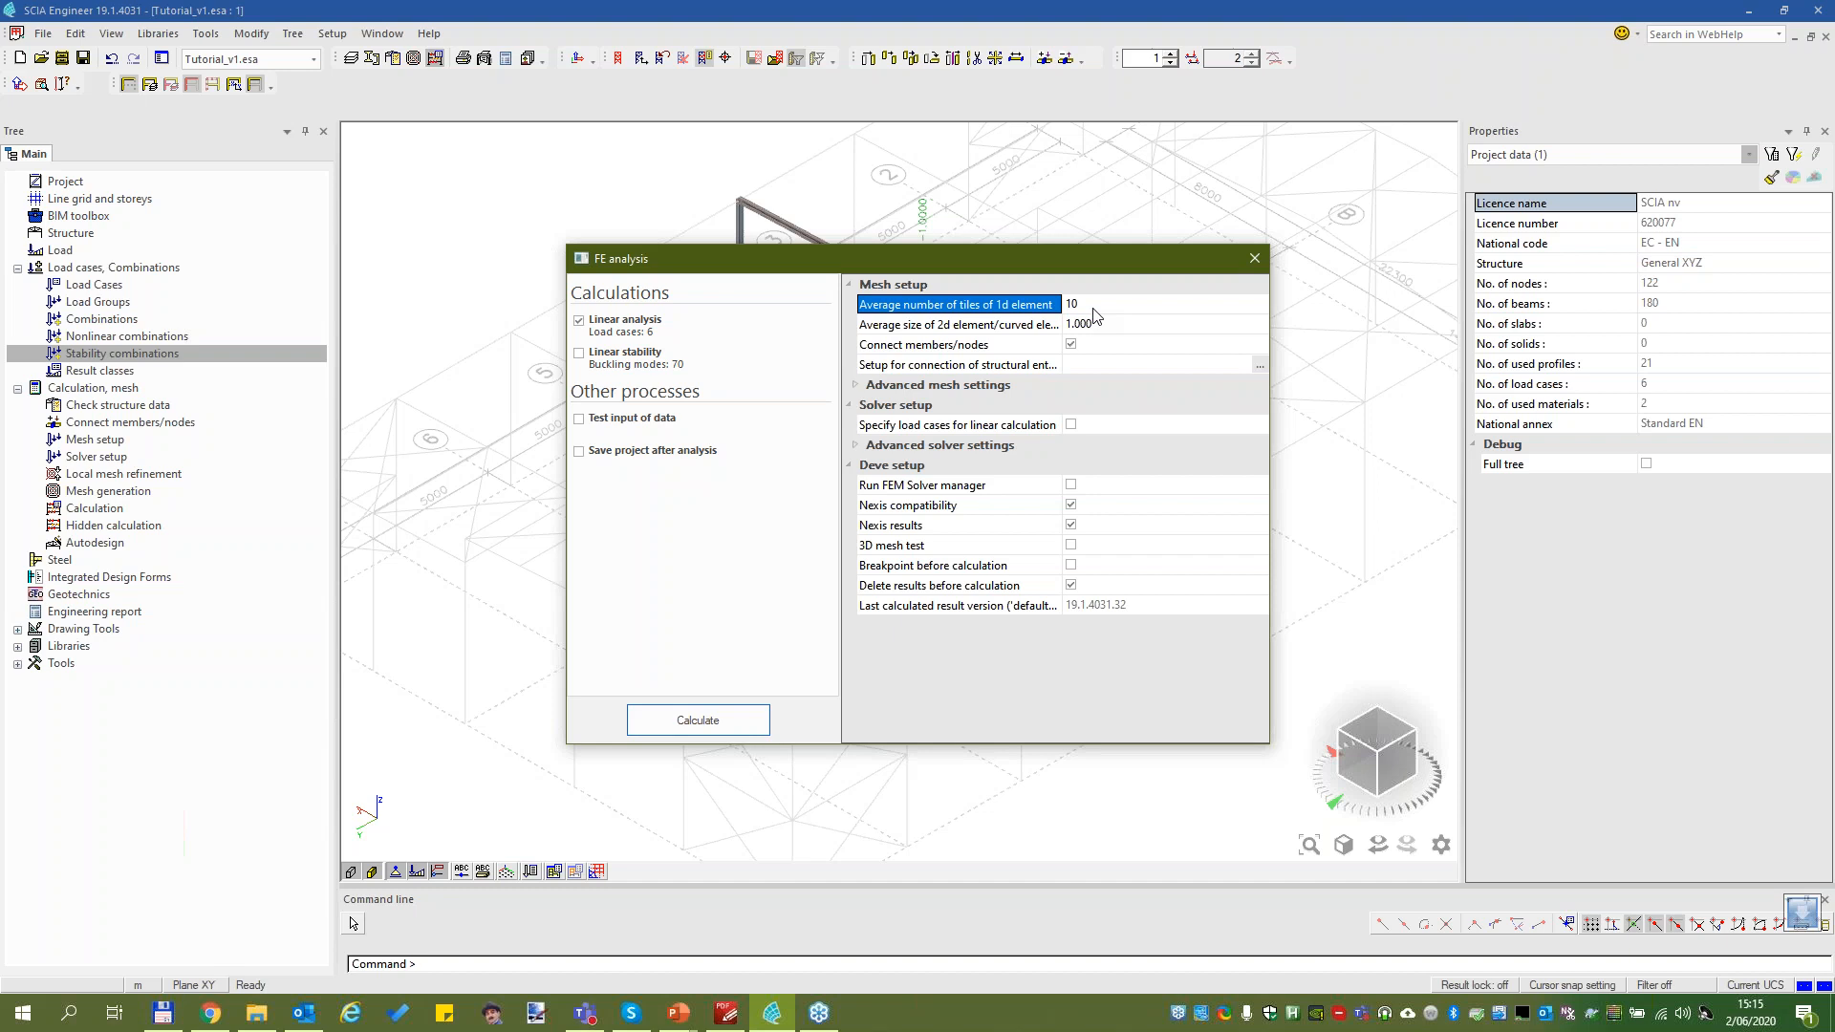
pyautogui.click(858, 447)
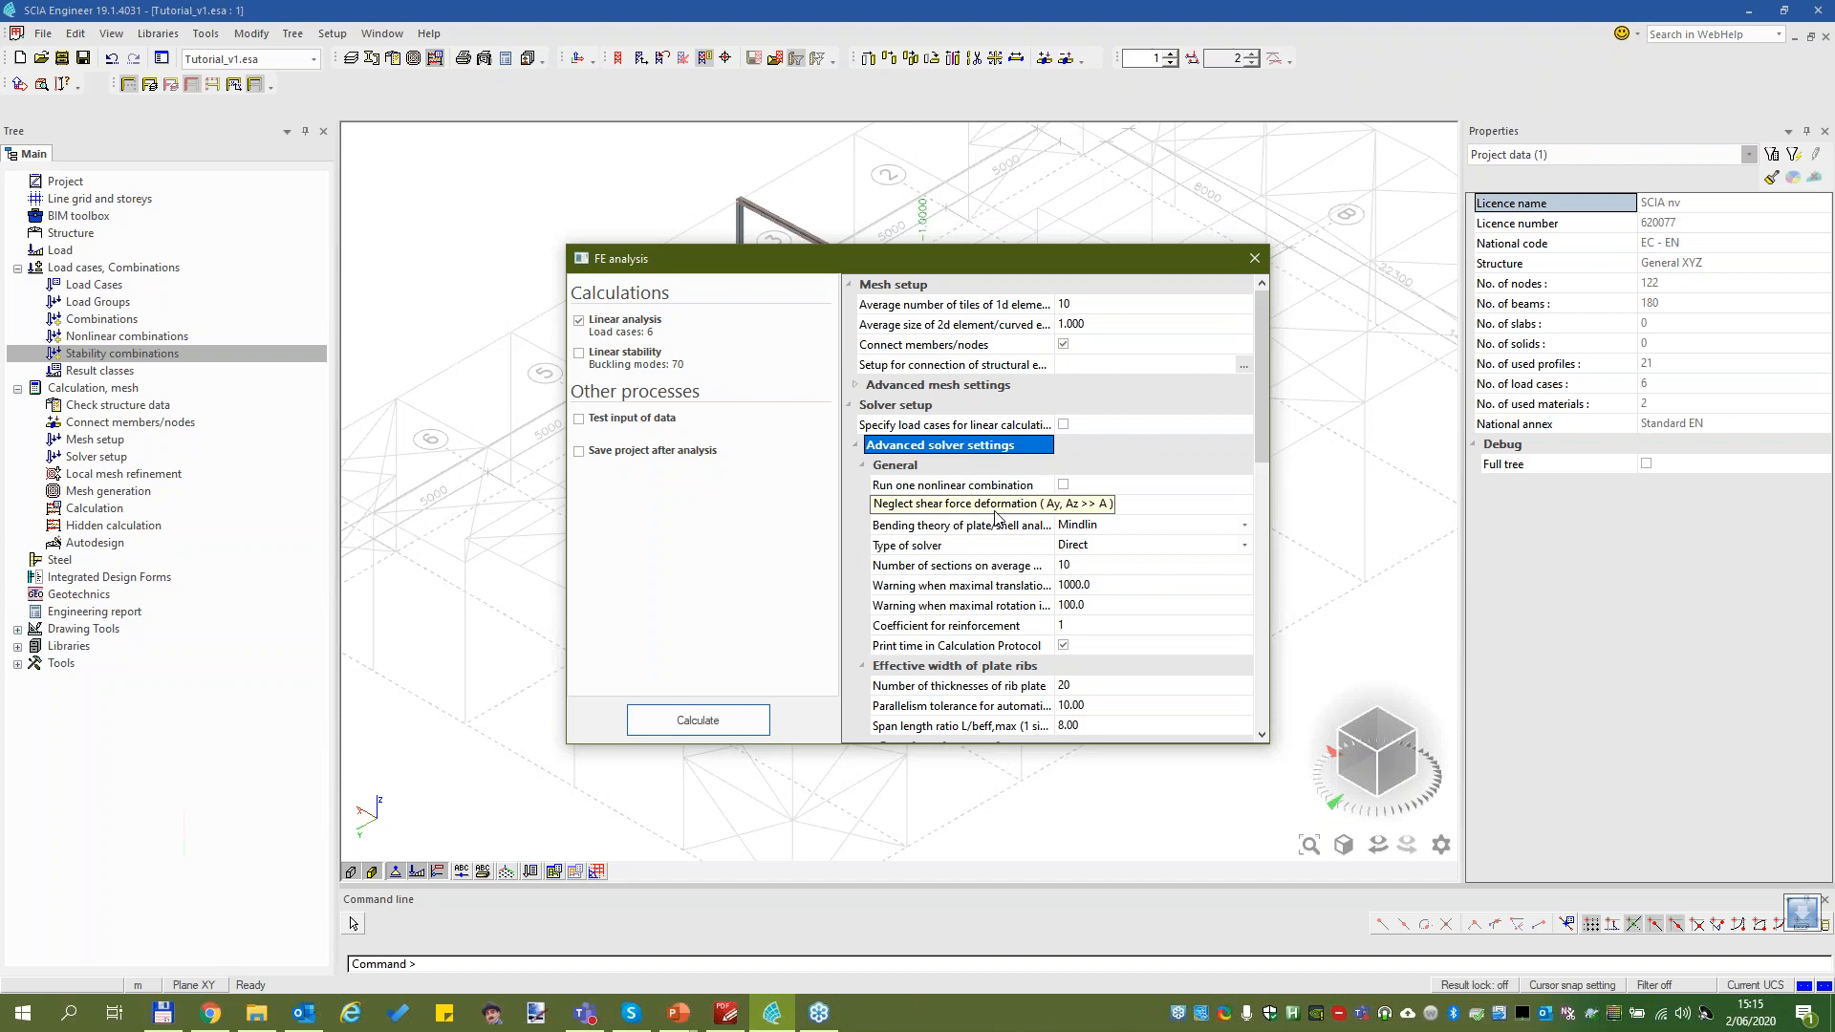
pyautogui.moveTo(1261, 386); pyautogui.dragTo(1254, 587)
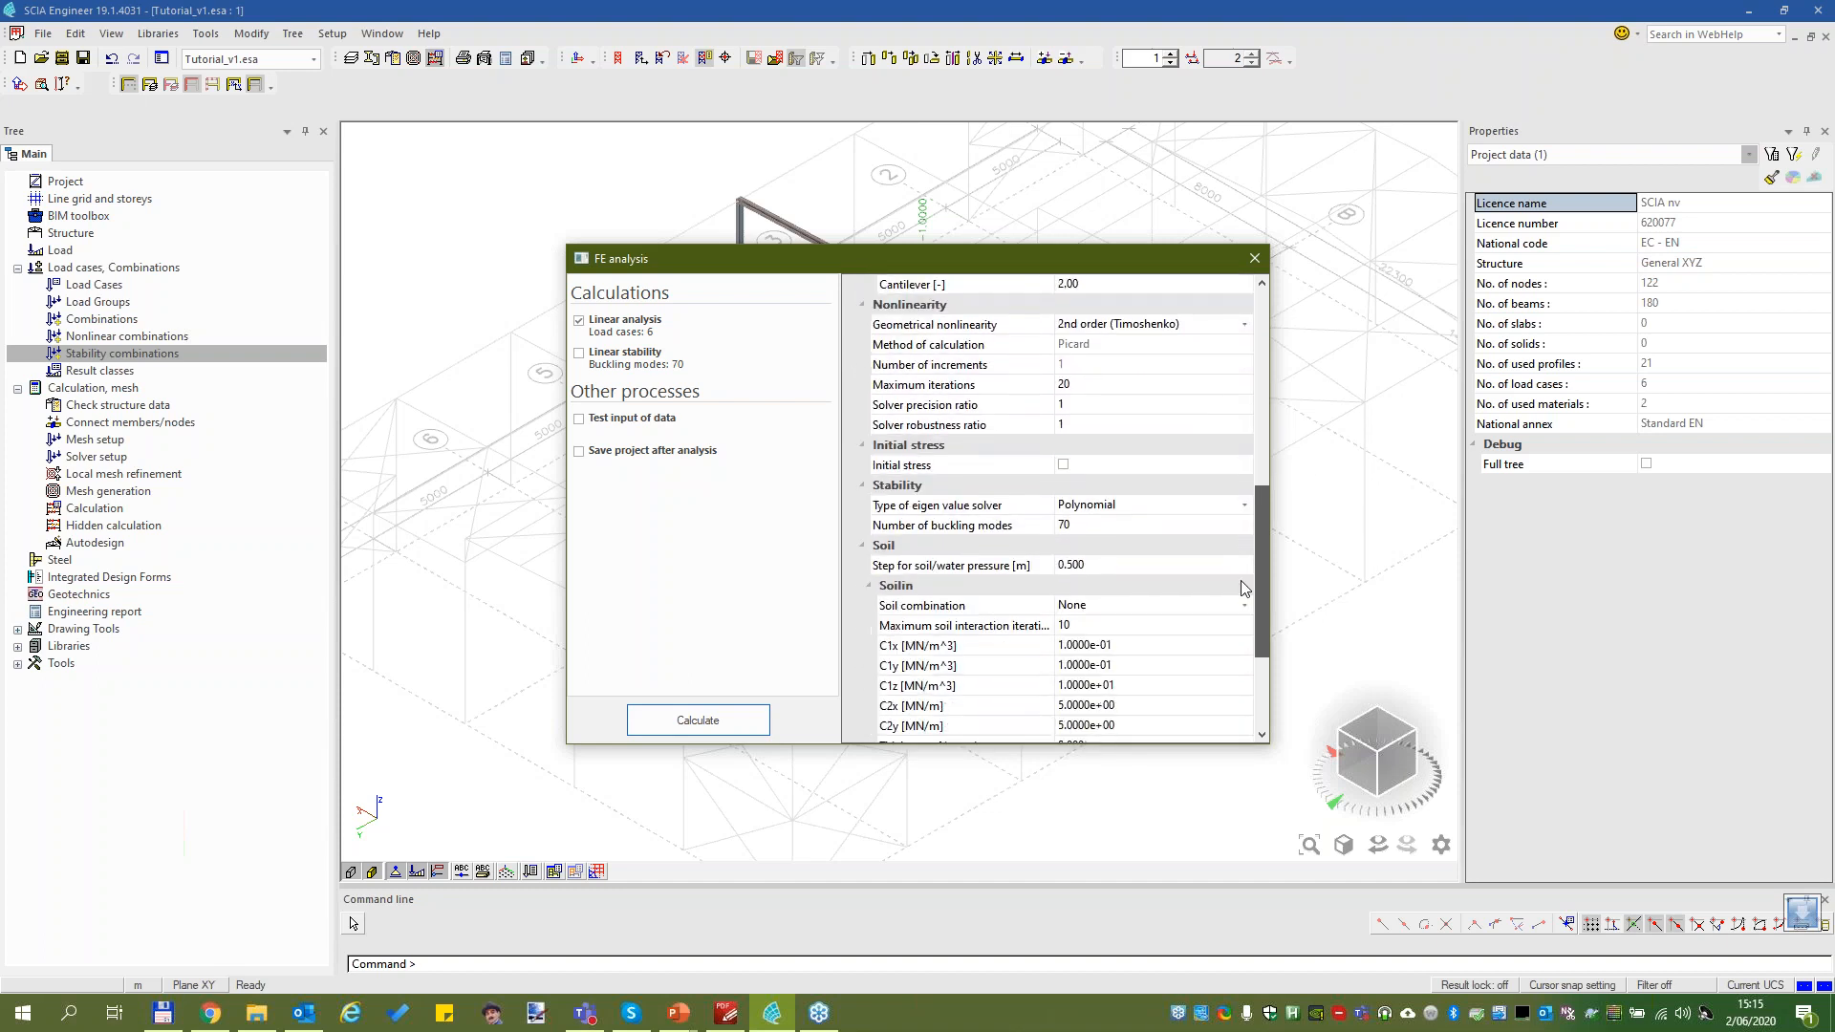
pyautogui.click(1042, 514)
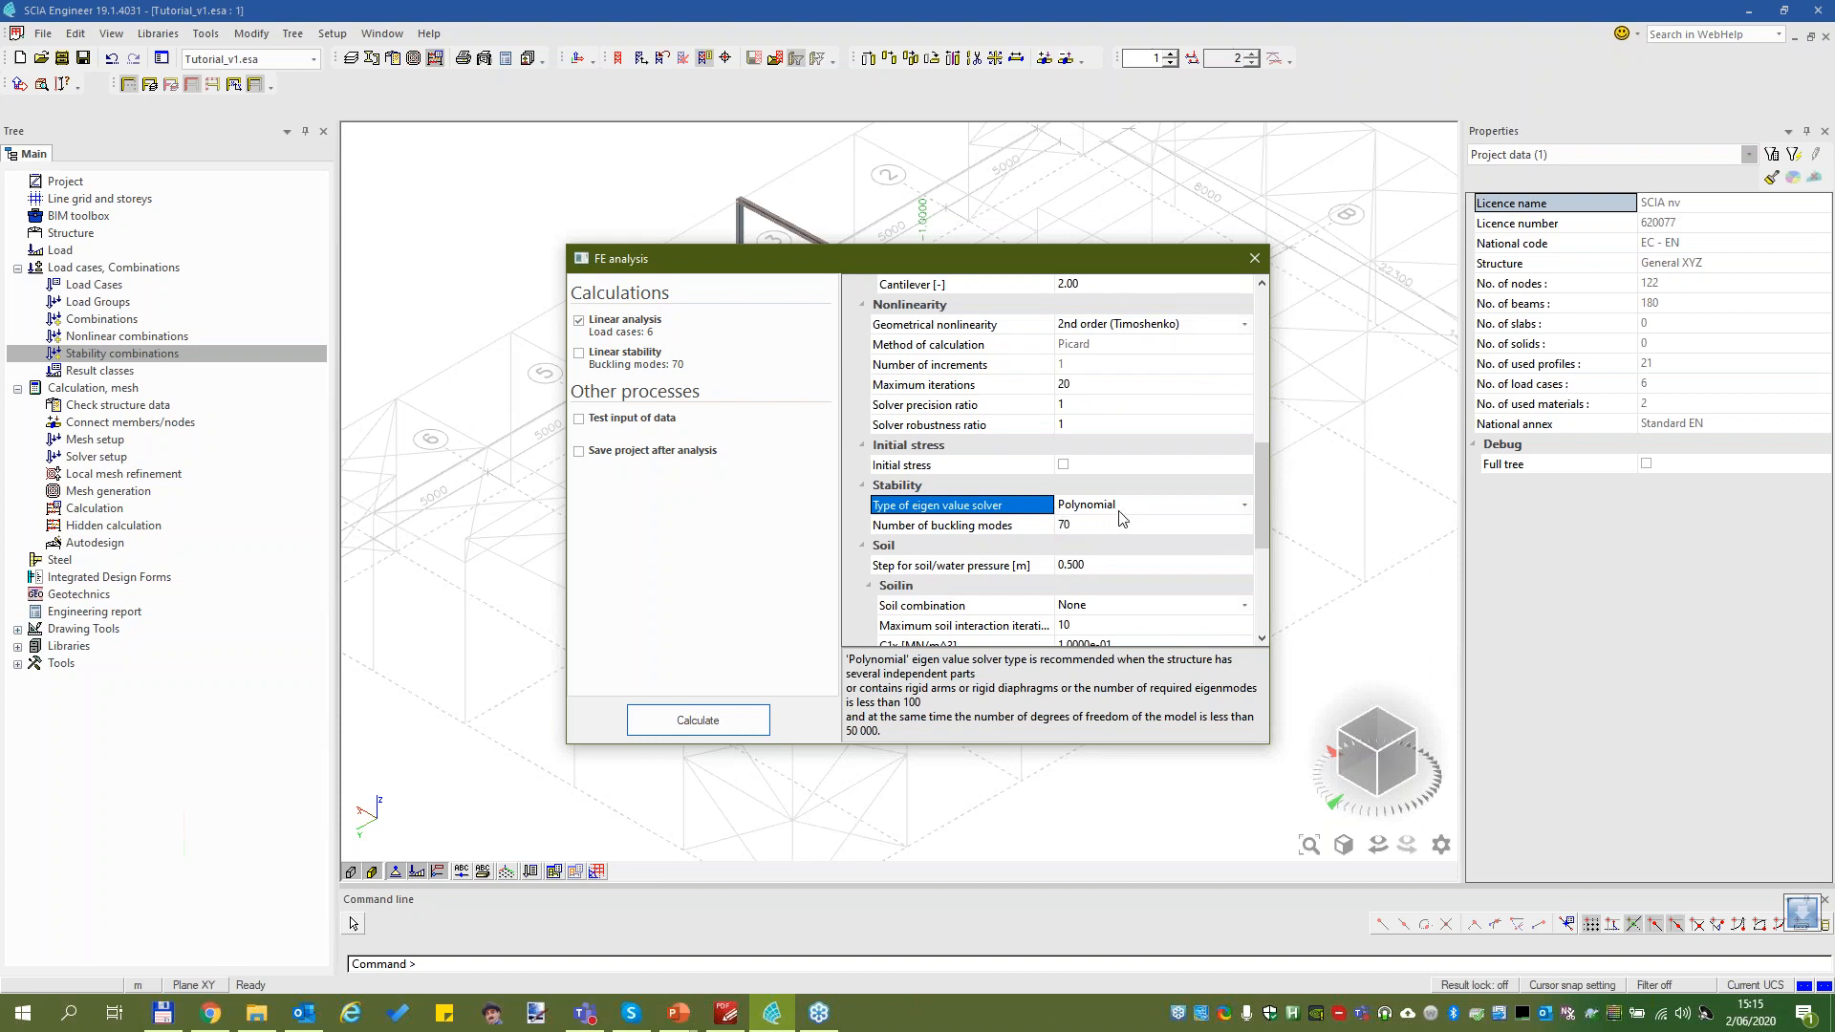
pyautogui.click(1249, 506)
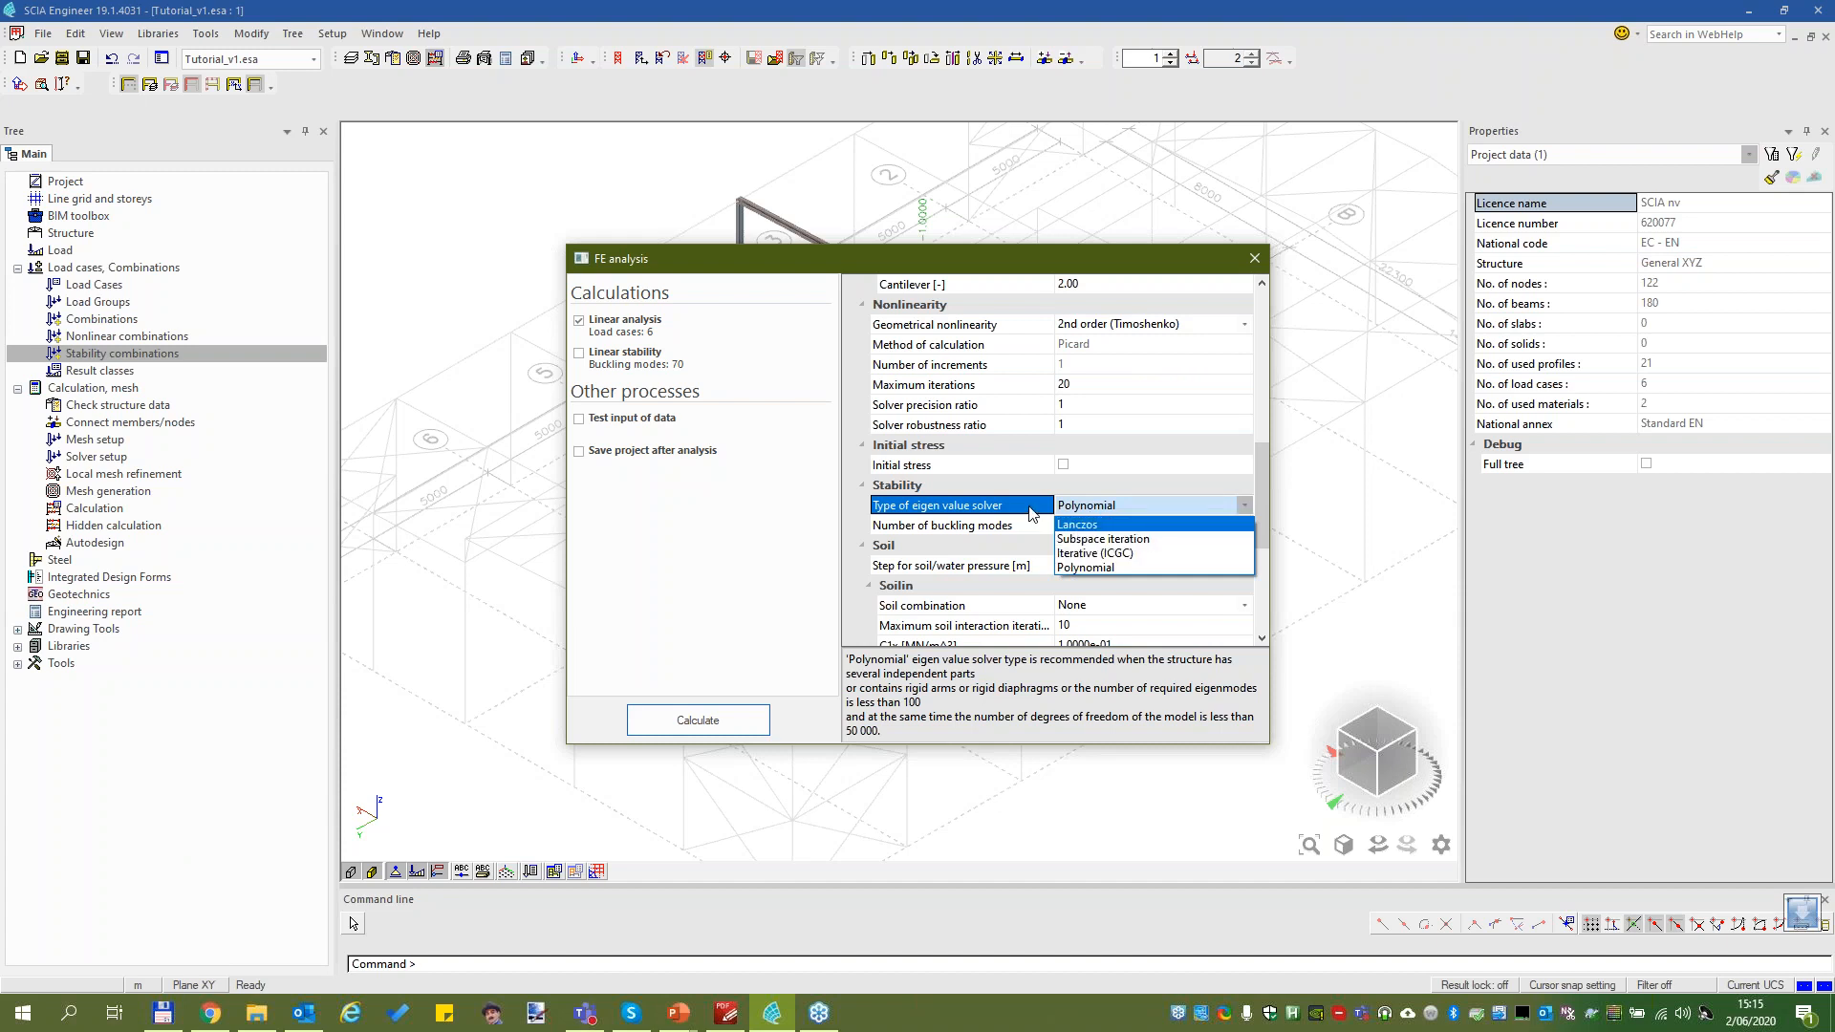
pyautogui.click(1119, 508)
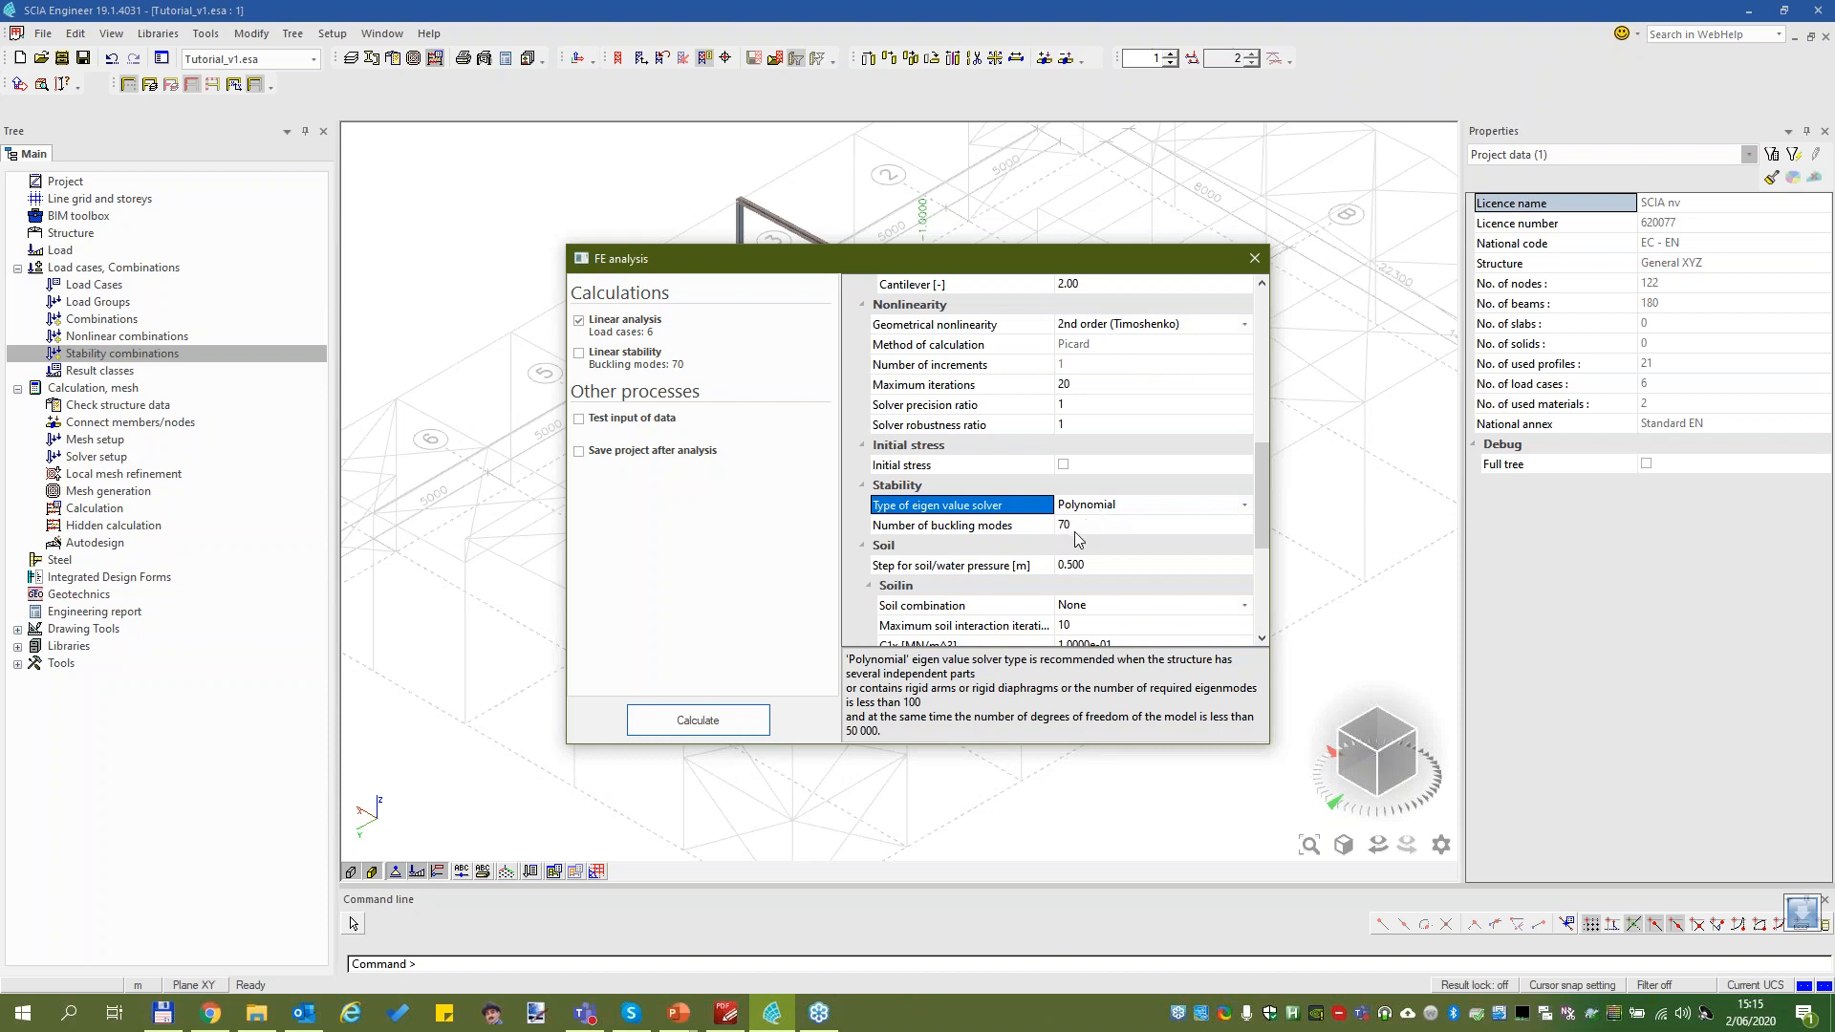
pyautogui.click(1010, 530)
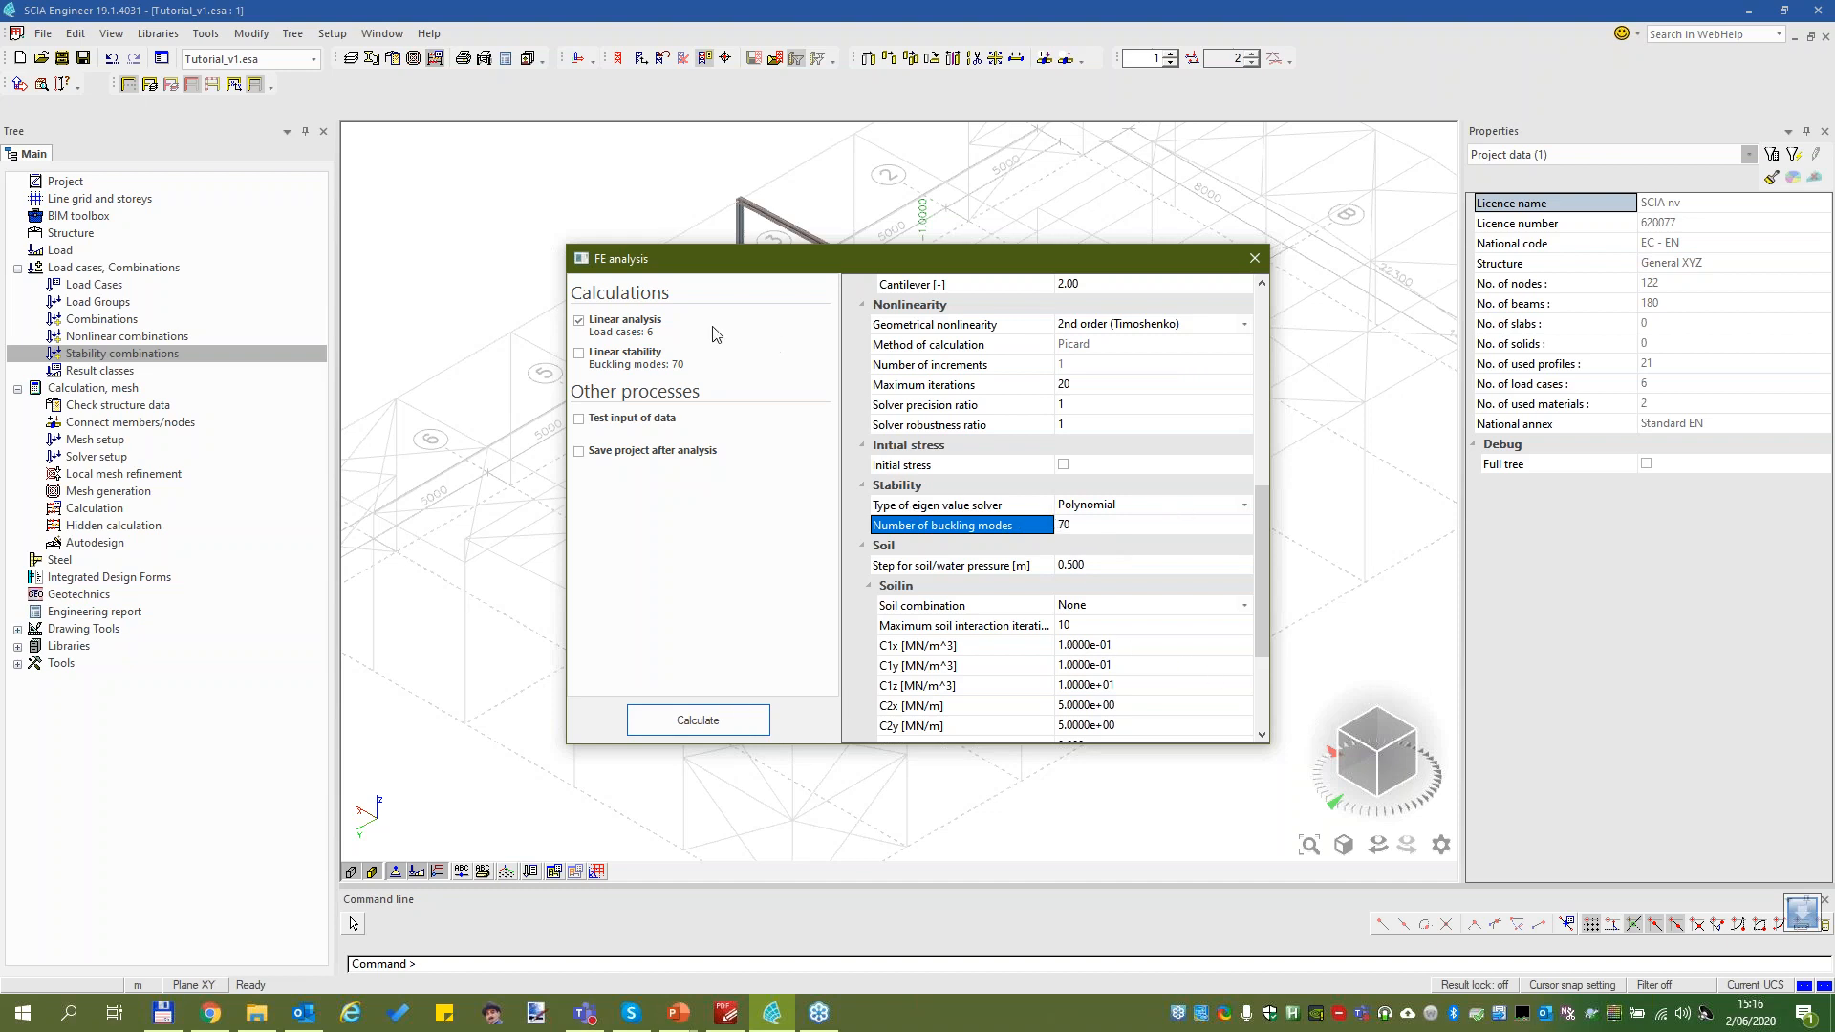
# Enable linear stability alongside the linear analysis, run the calculation and dismiss the analysis summary
pyautogui.click(579, 353)
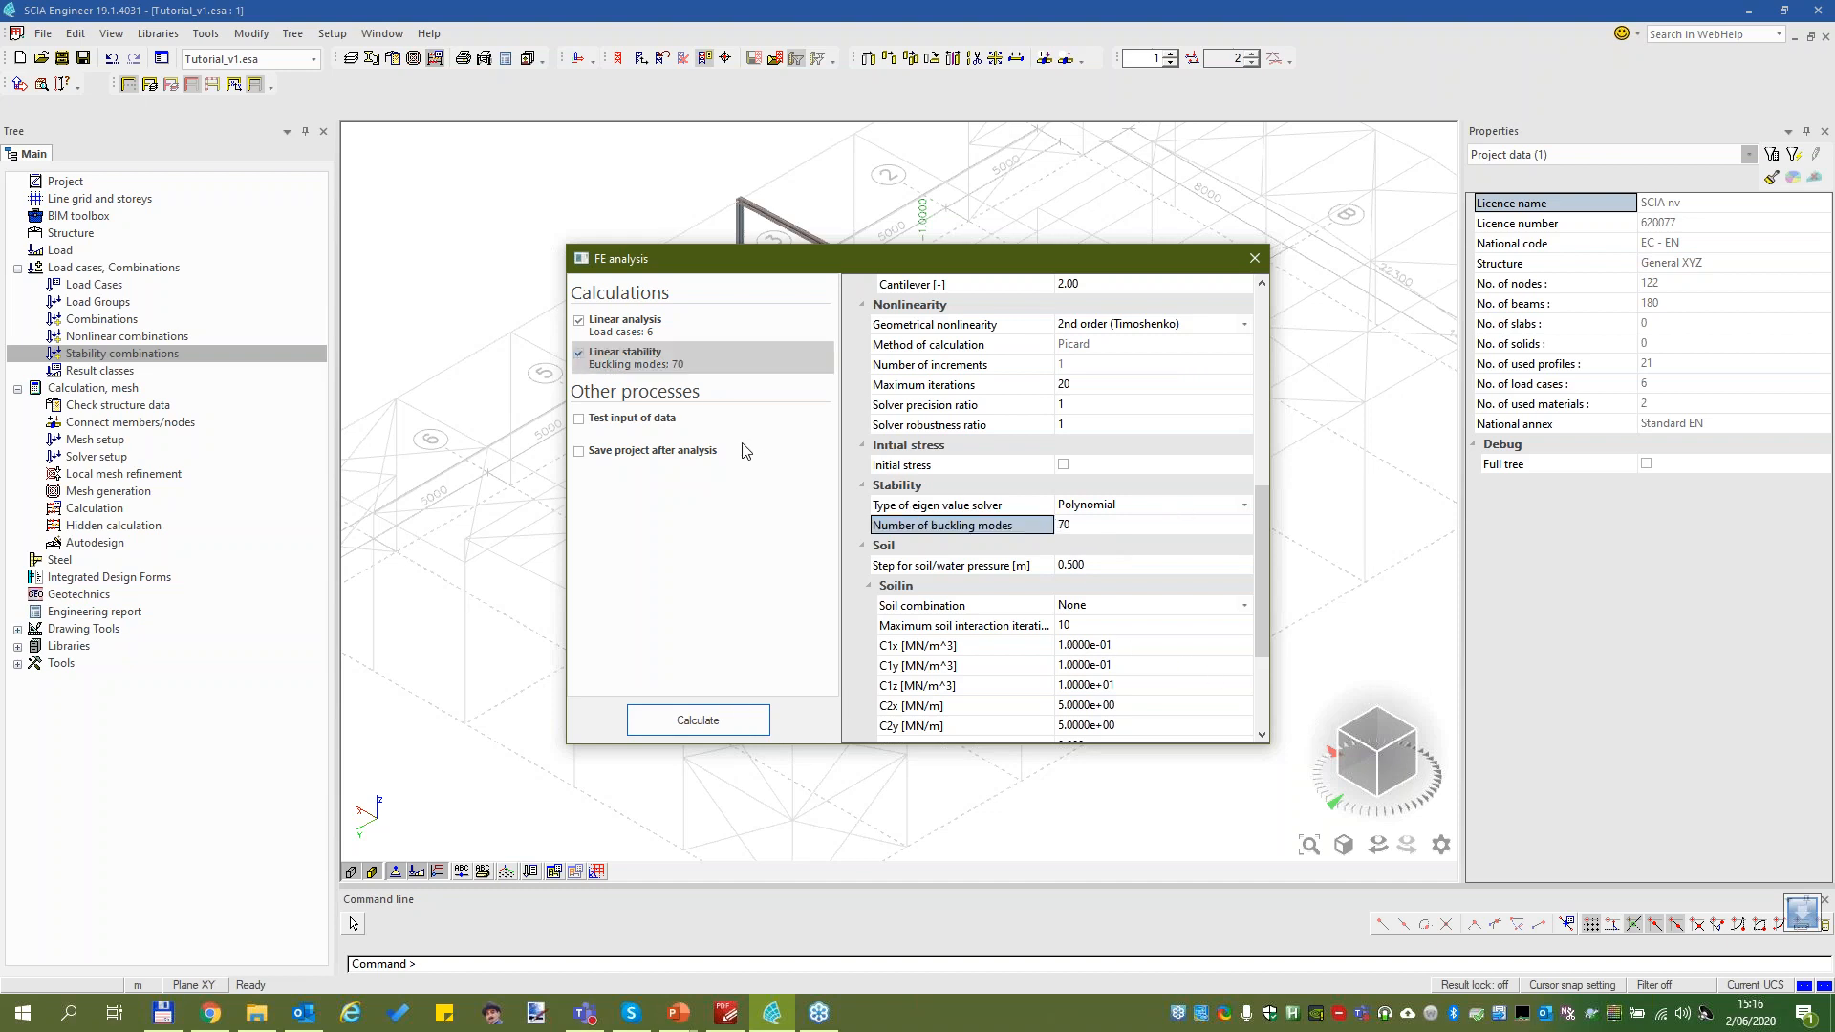
pyautogui.click(692, 722)
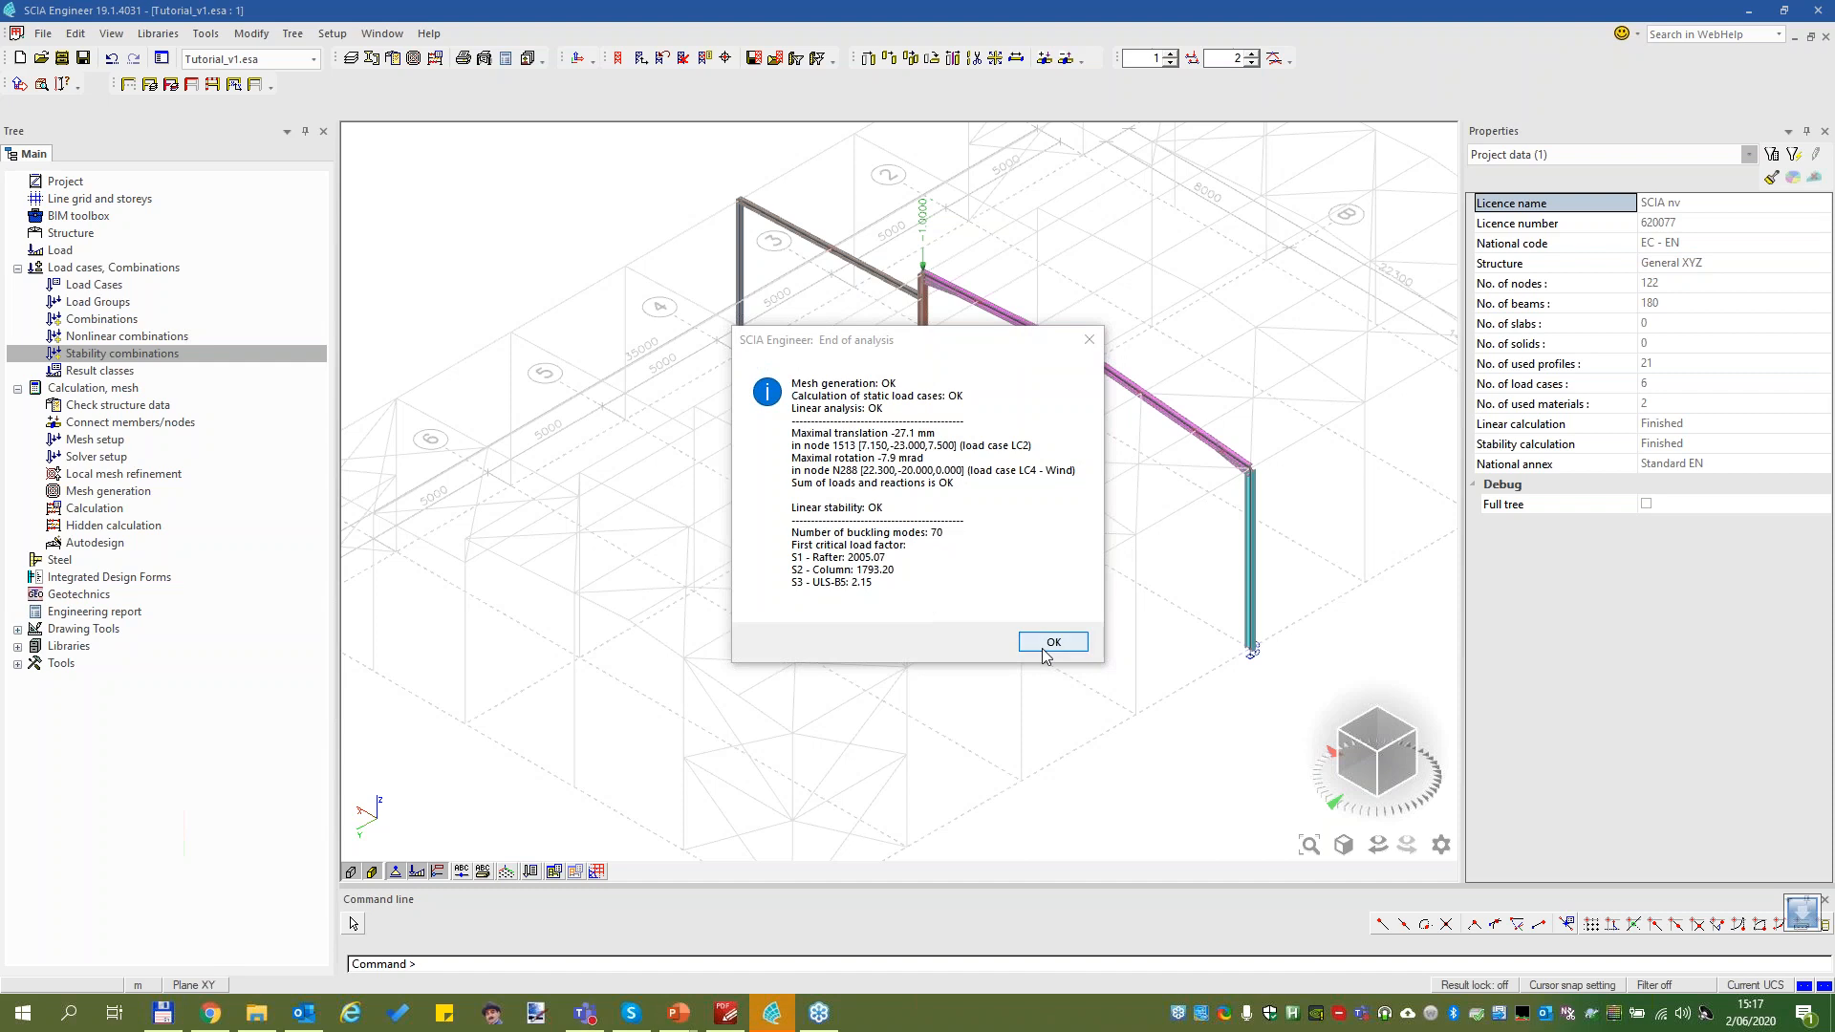
pyautogui.click(1052, 642)
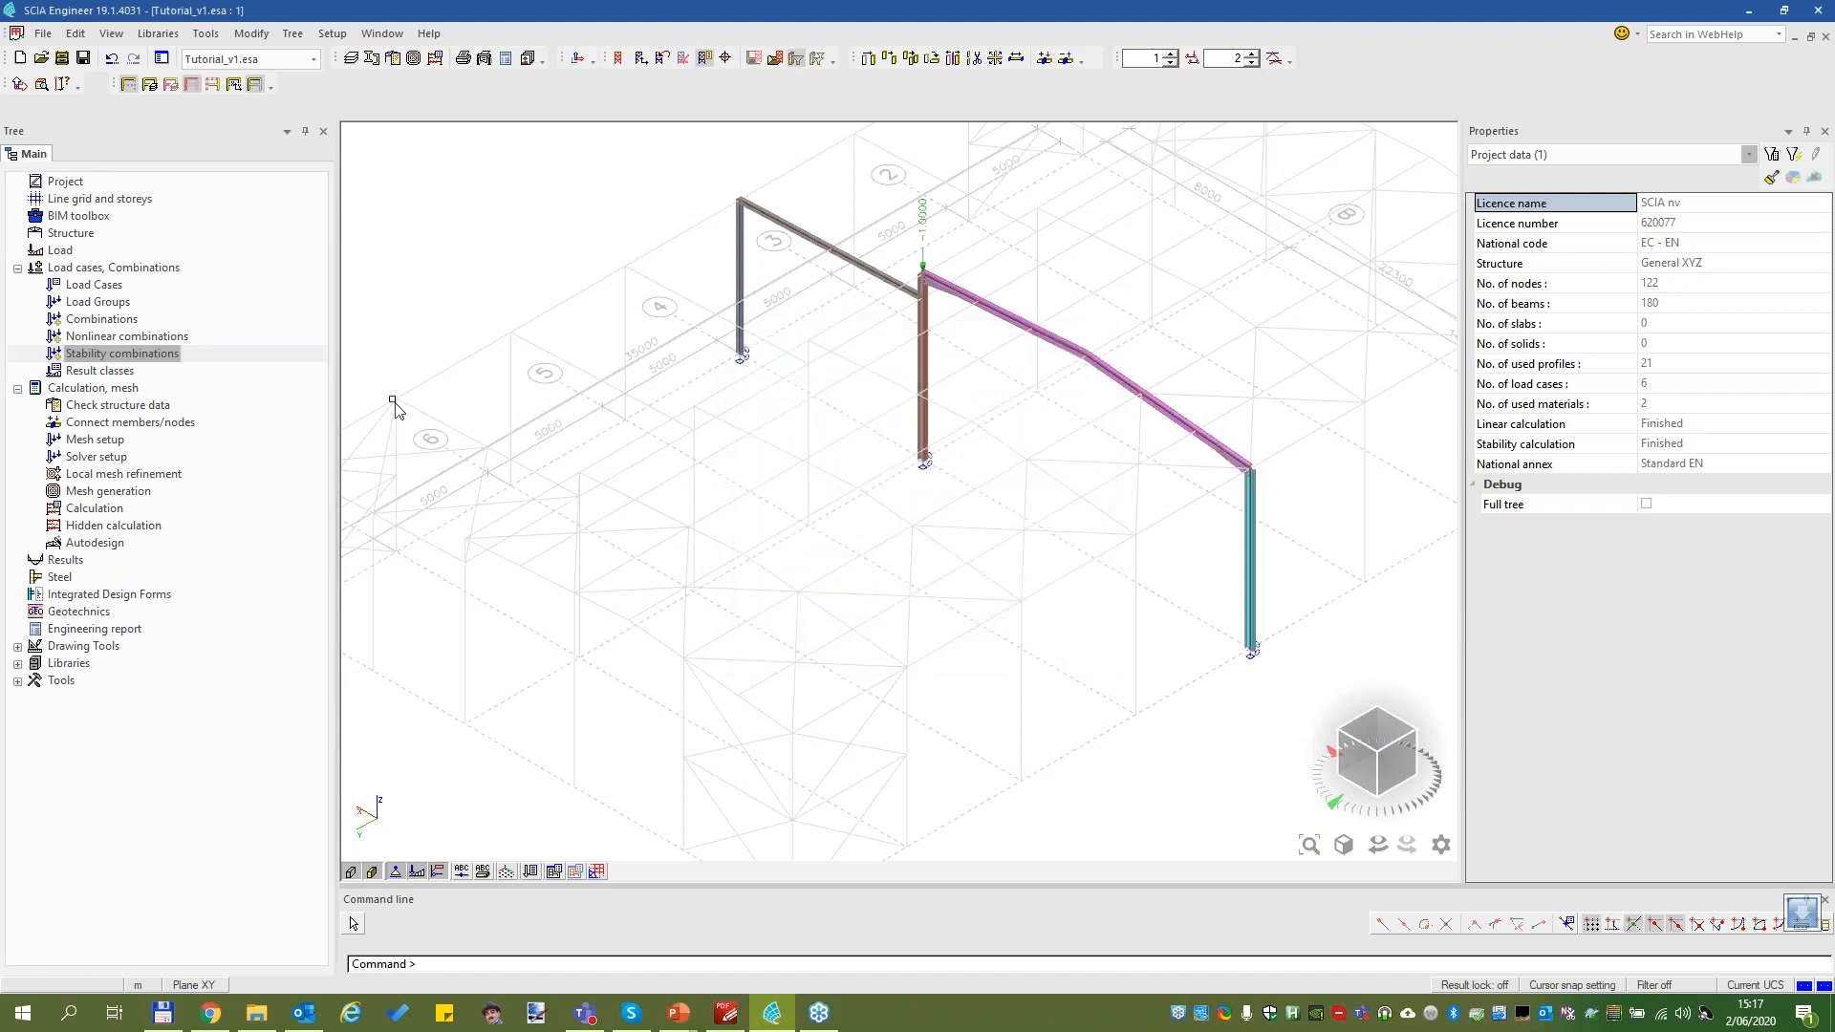
# Open the 3D displacement results, enable wireframe display and set the type of load to Stability combinations
pyautogui.click(100, 564)
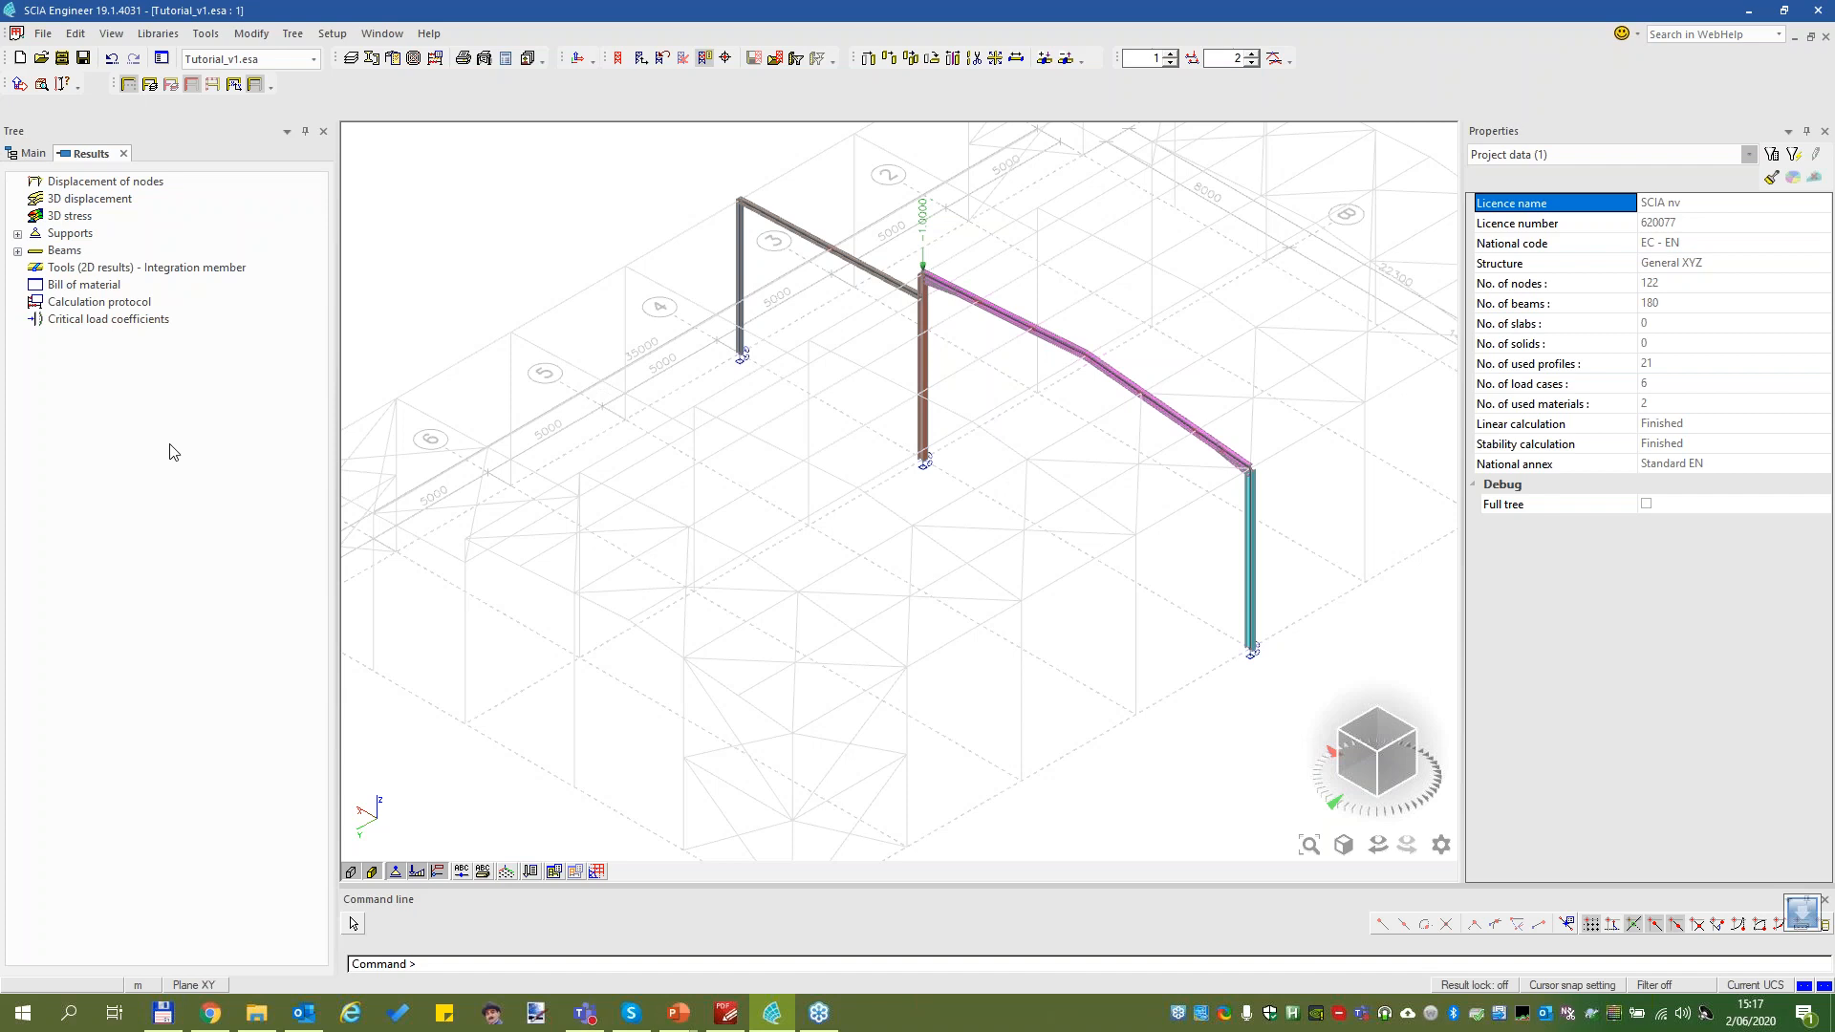
pyautogui.click(69, 203)
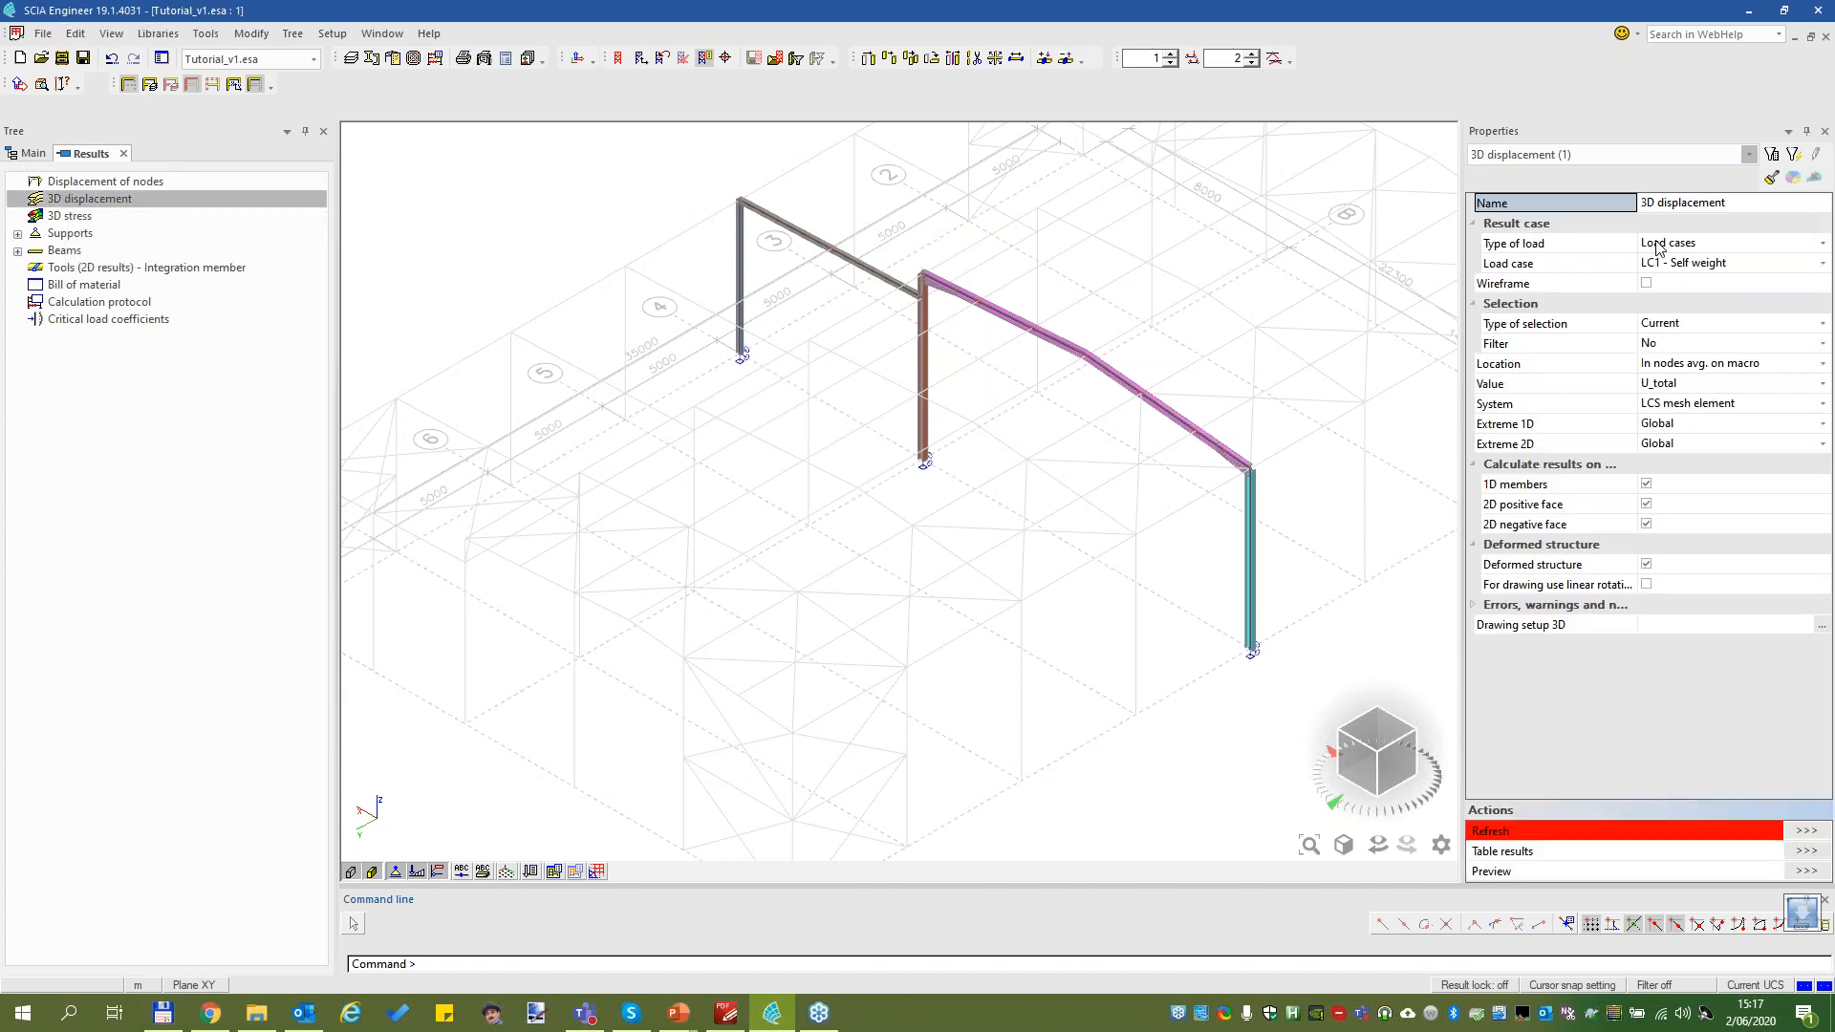
pyautogui.click(1646, 284)
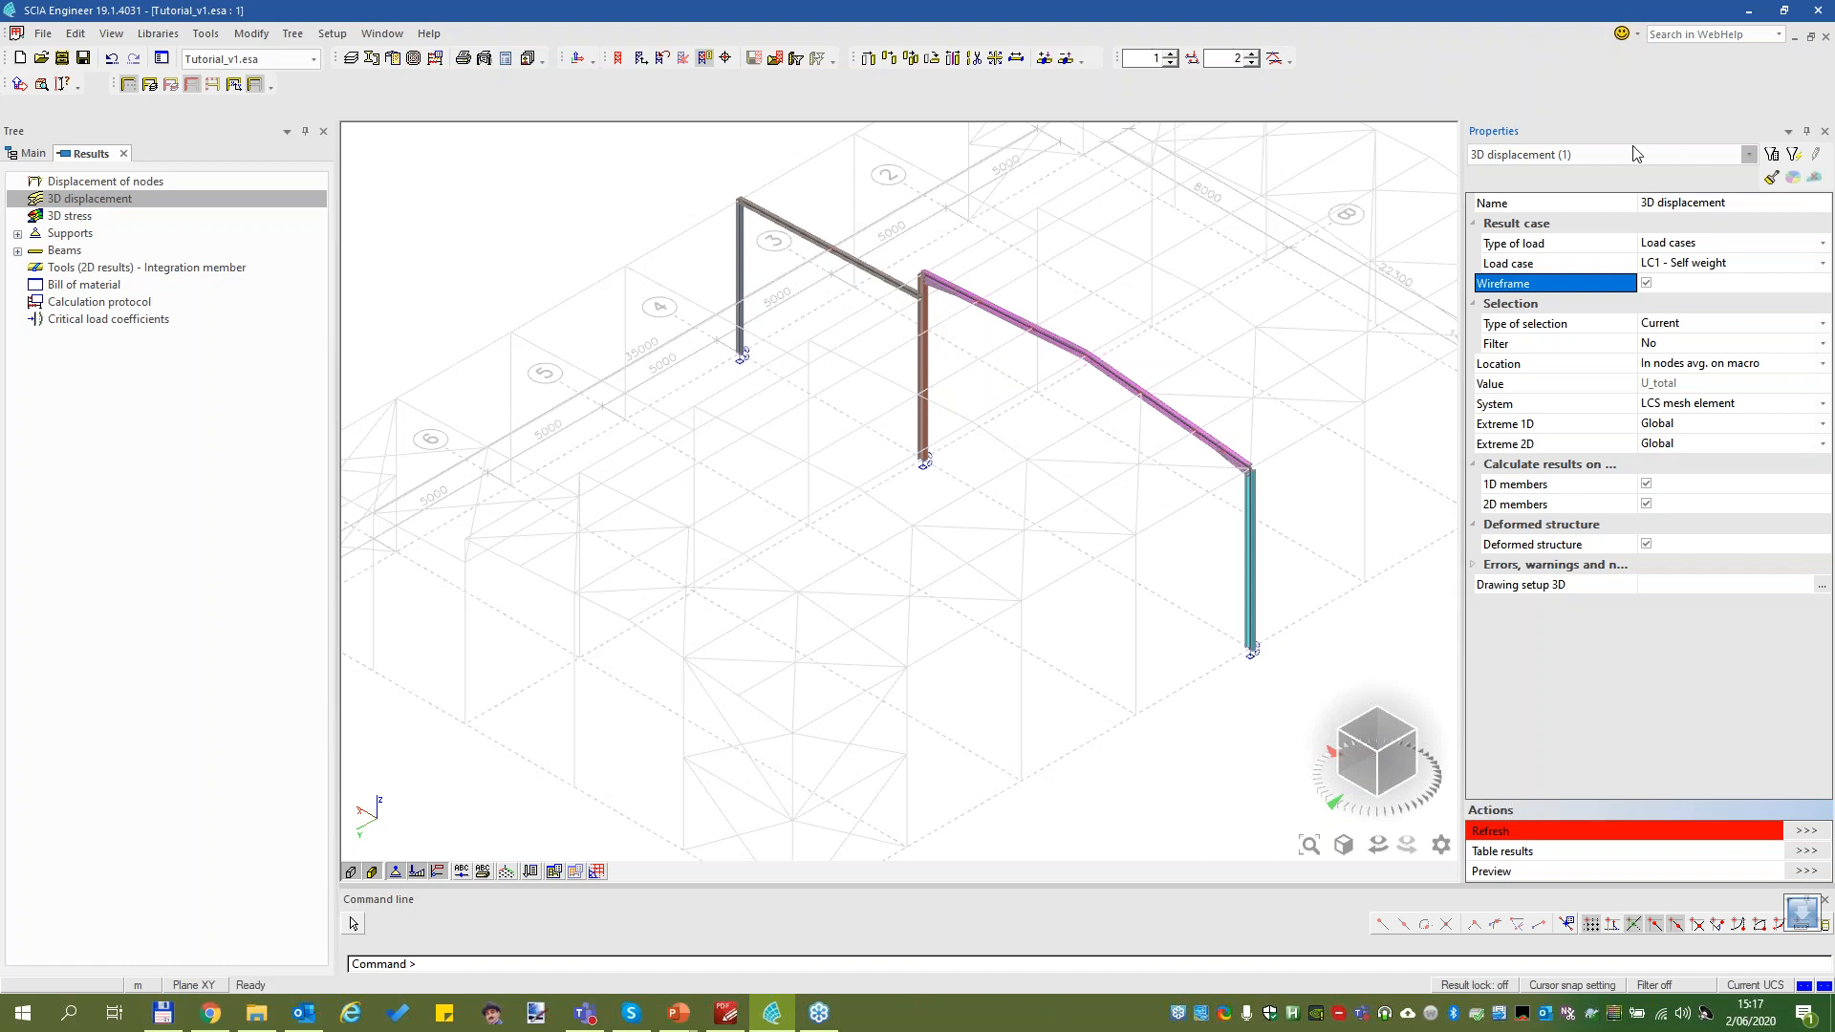
pyautogui.moveTo(1469, 313); pyautogui.dragTo(1374, 311)
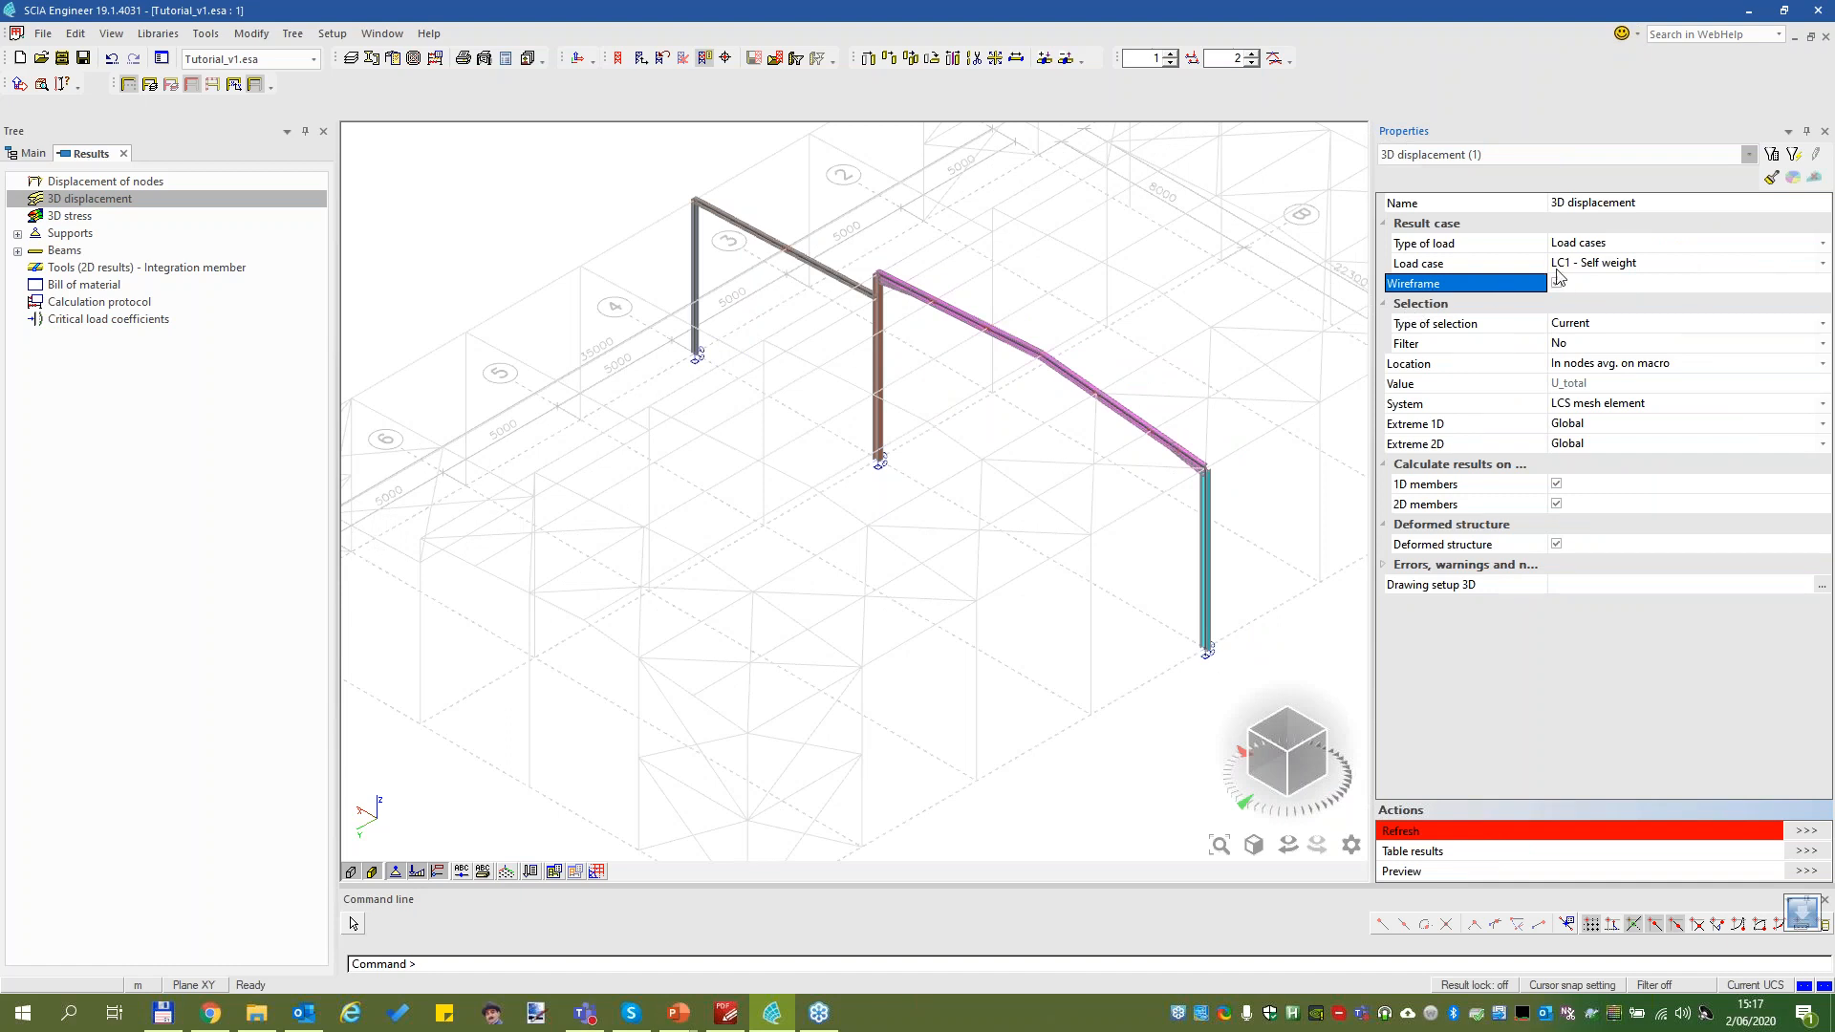
pyautogui.click(1622, 244)
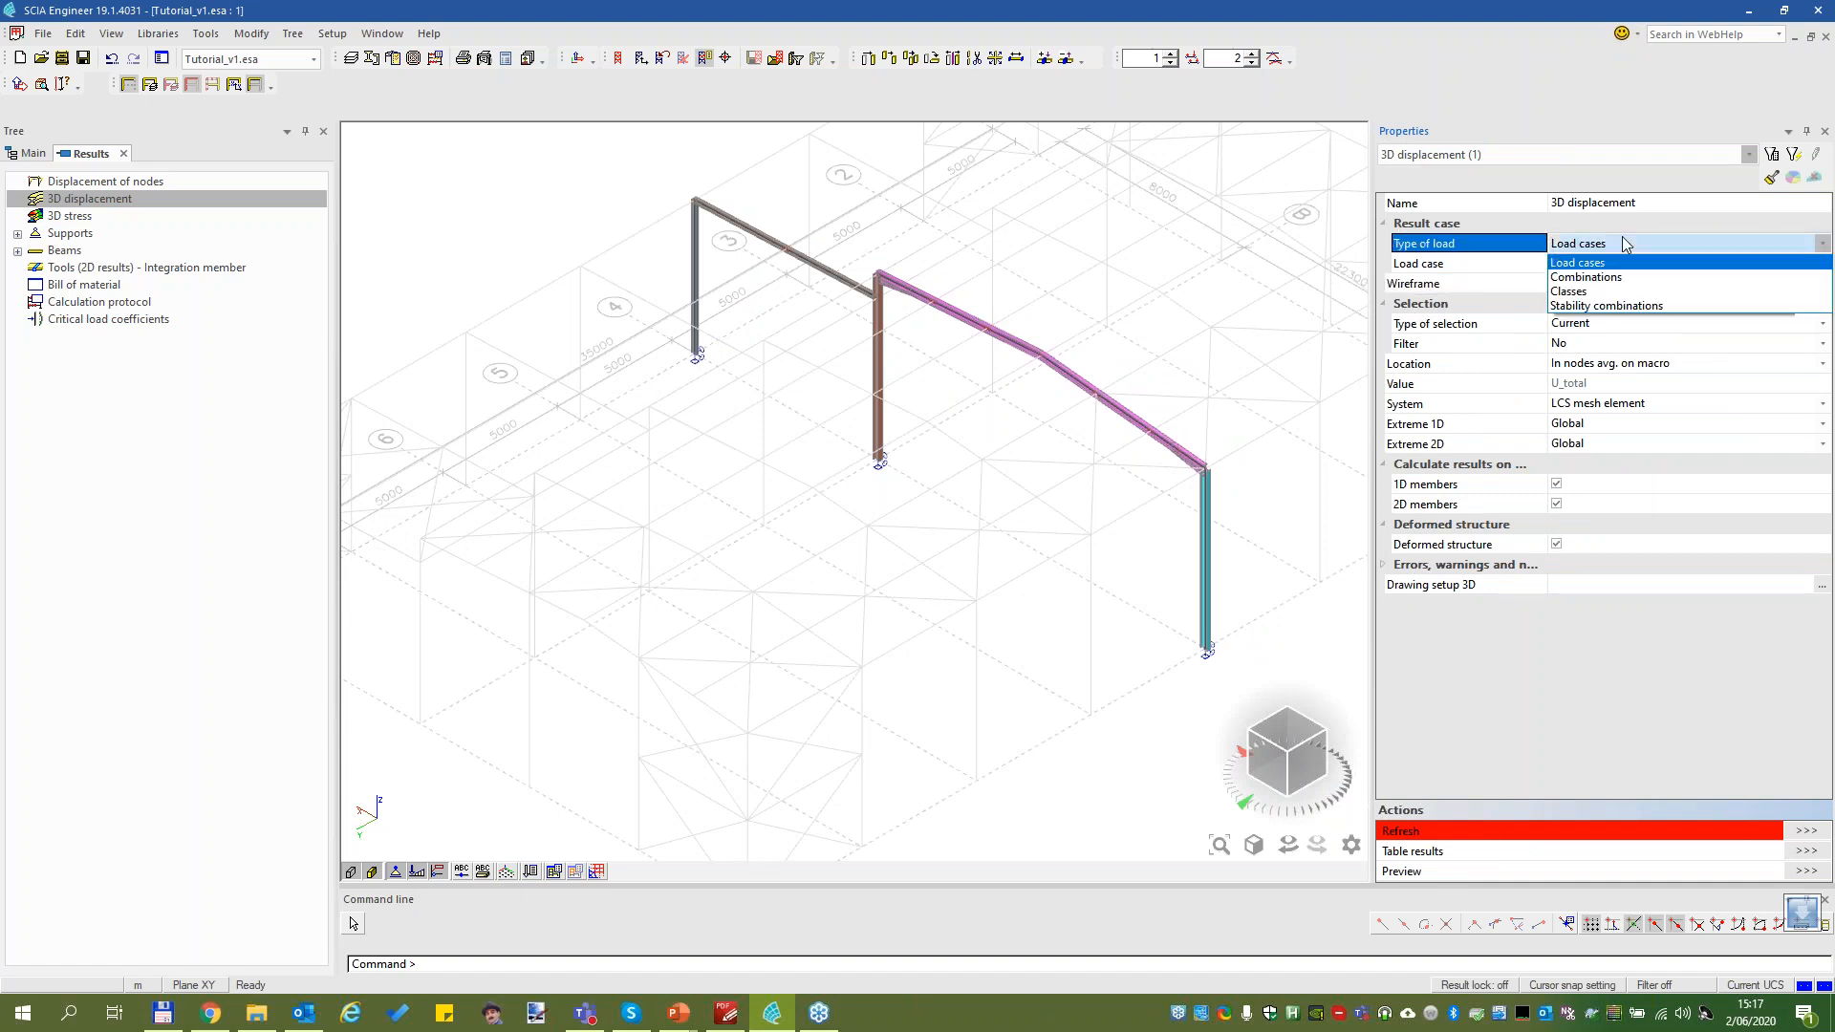
pyautogui.click(1612, 305)
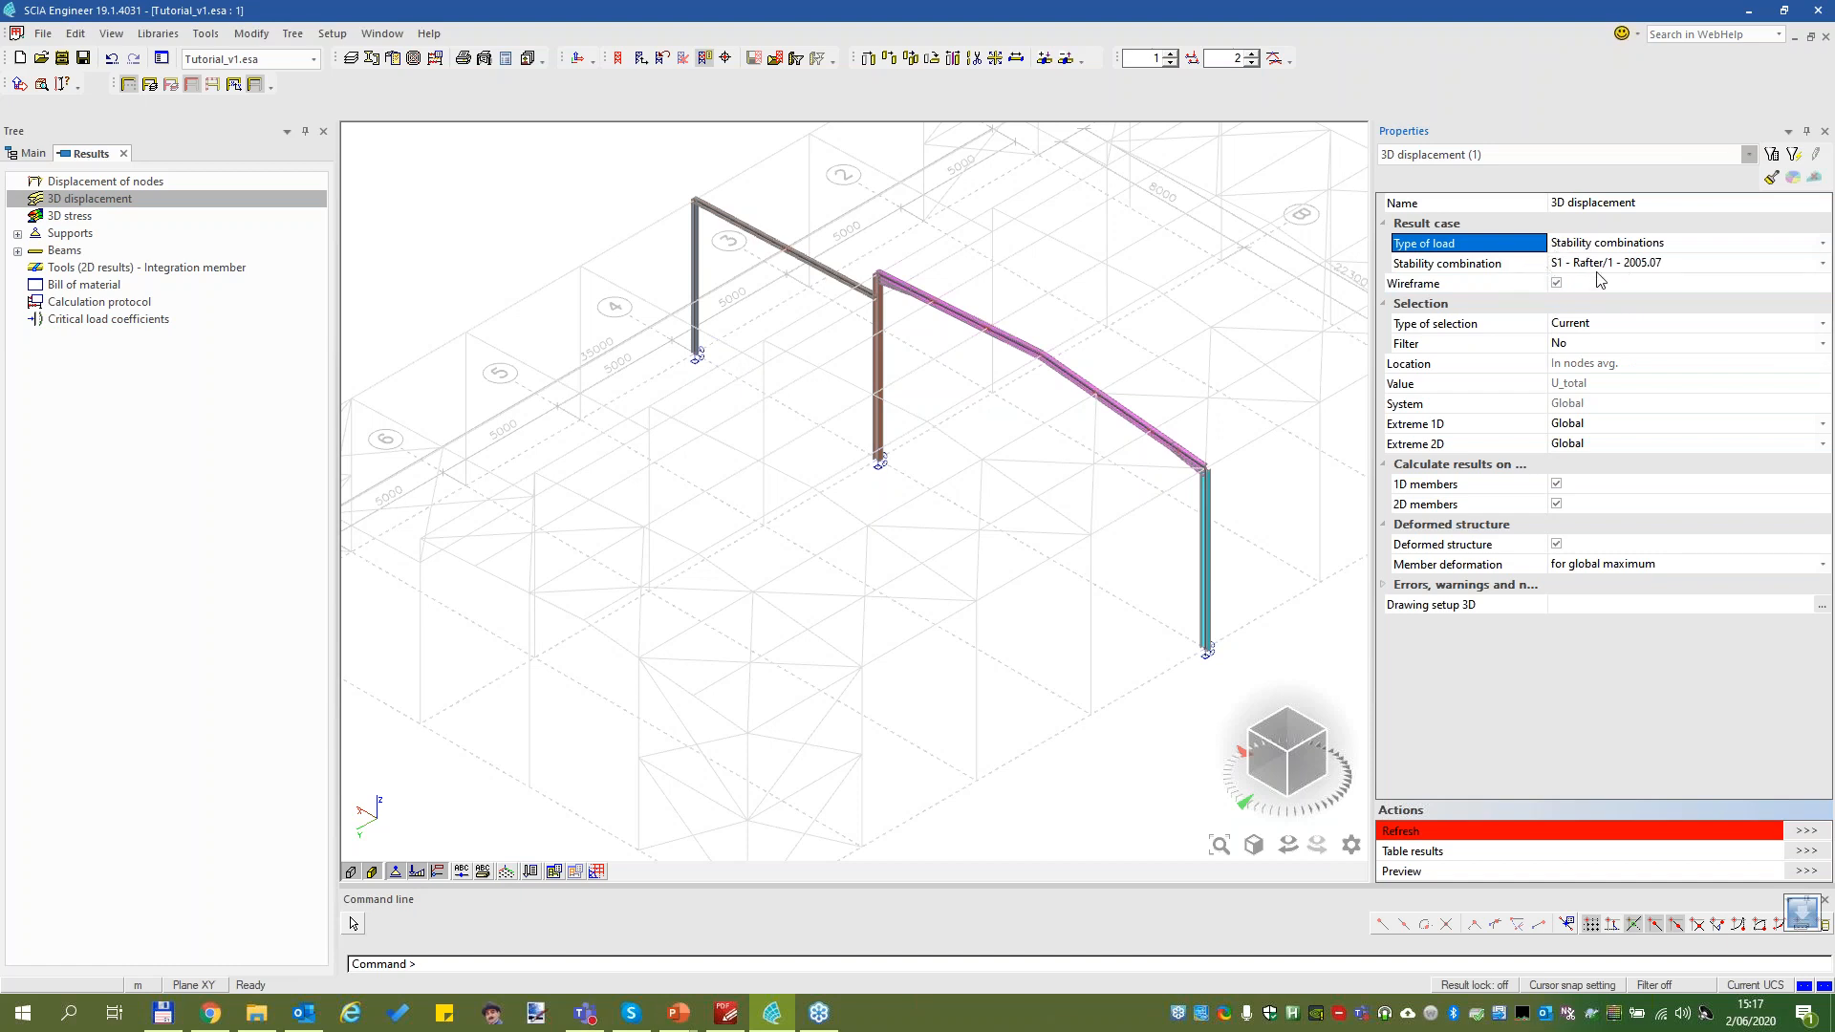
# Look through the buckling modes listed for S1, S2 and S3, keeping the first mode of S1 - Rafter
pyautogui.click(1681, 265)
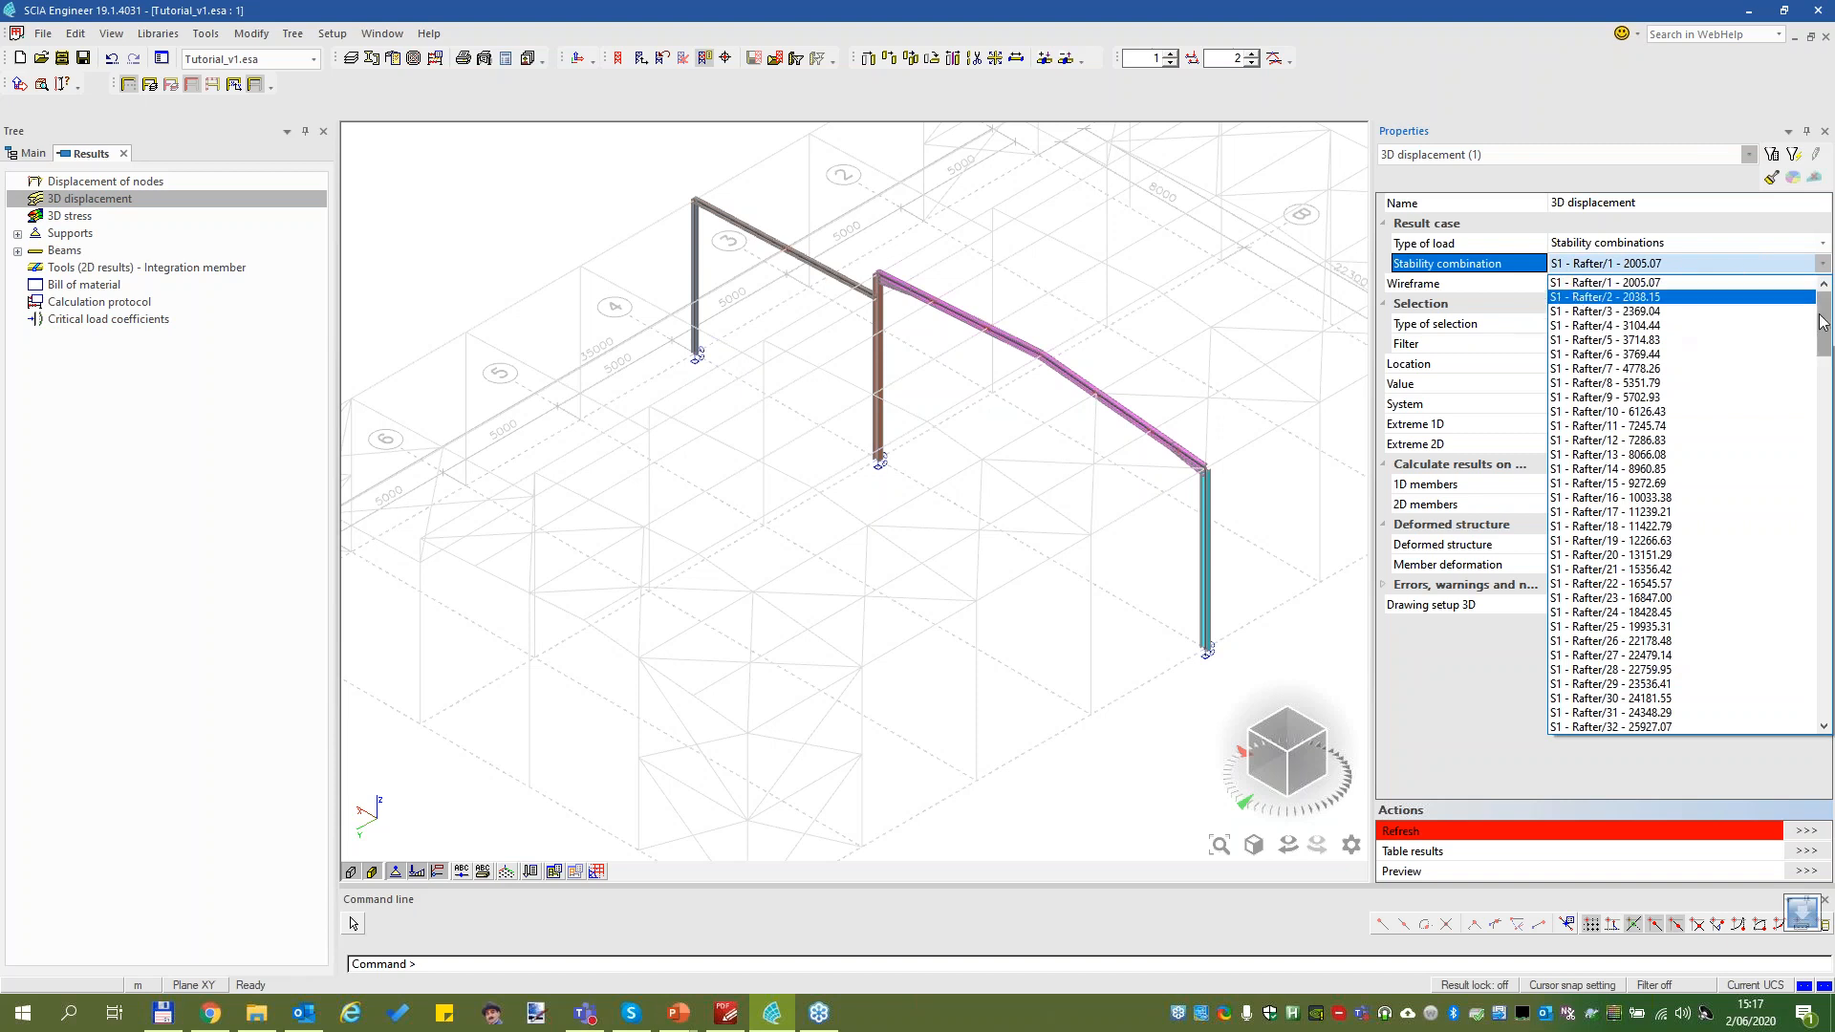
pyautogui.moveTo(1826, 322); pyautogui.dragTo(1829, 443)
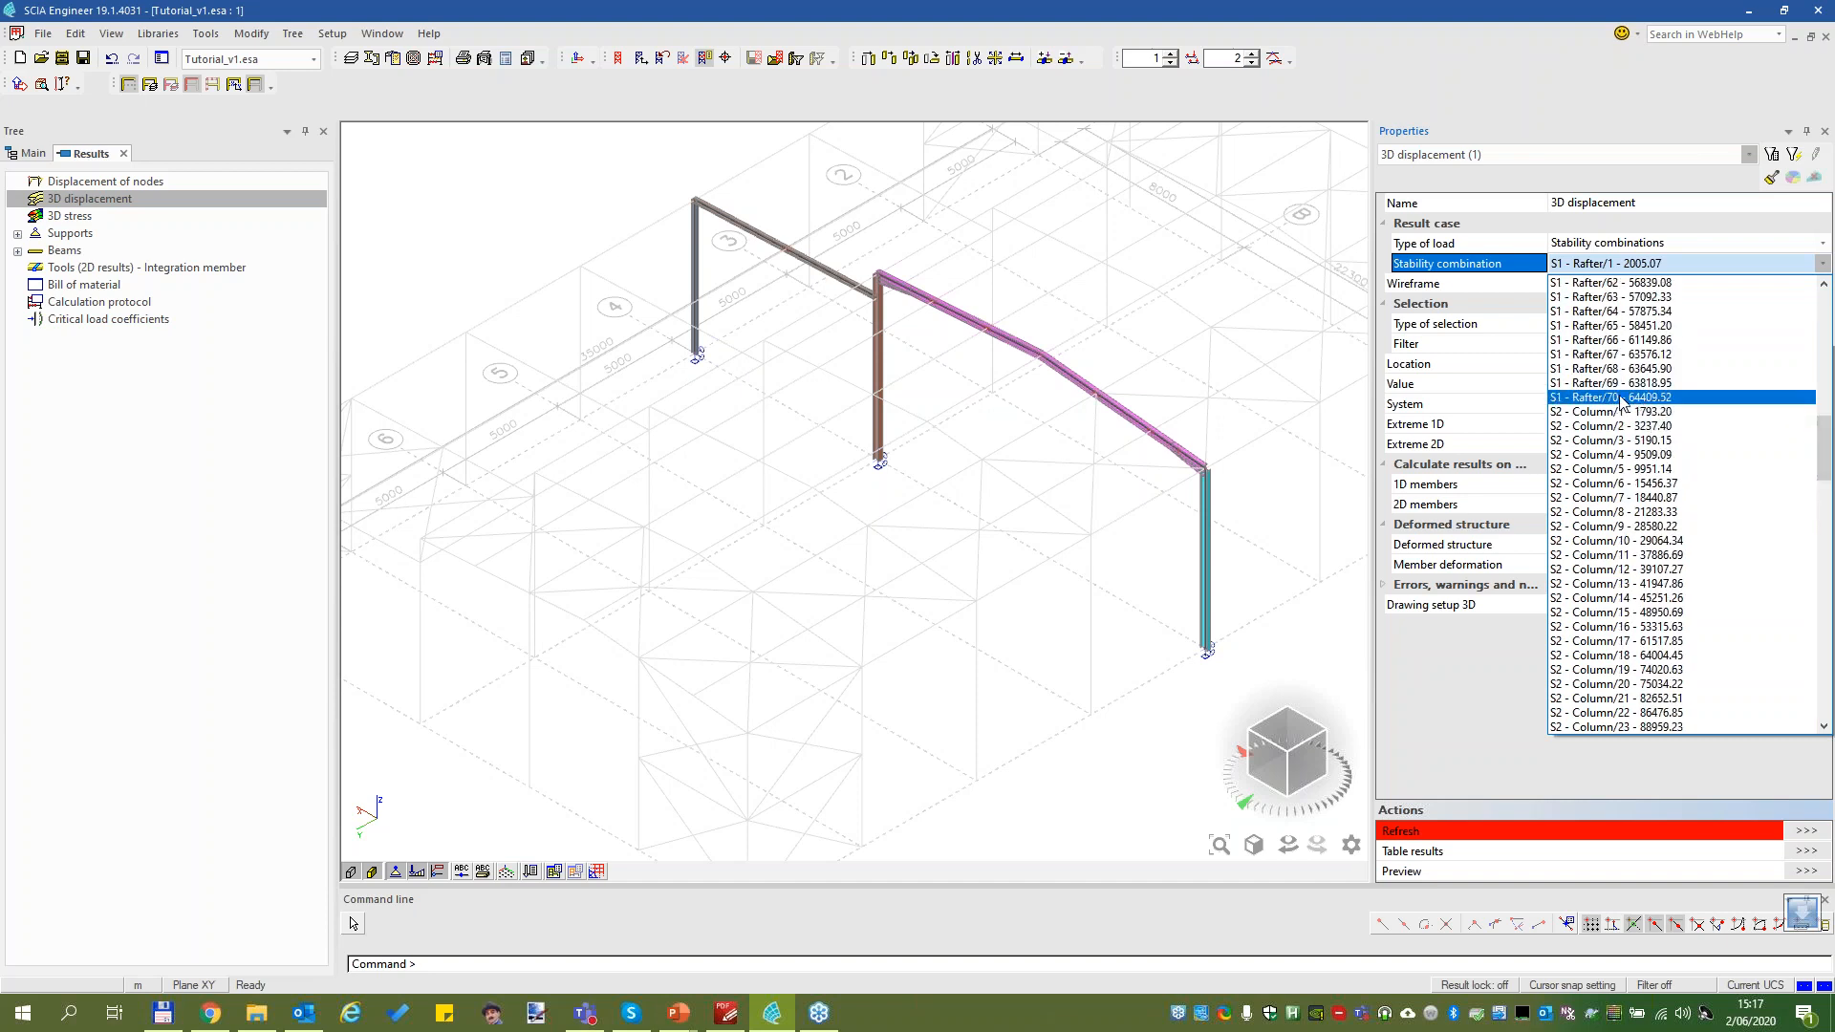
pyautogui.moveTo(1827, 461); pyautogui.dragTo(1827, 594)
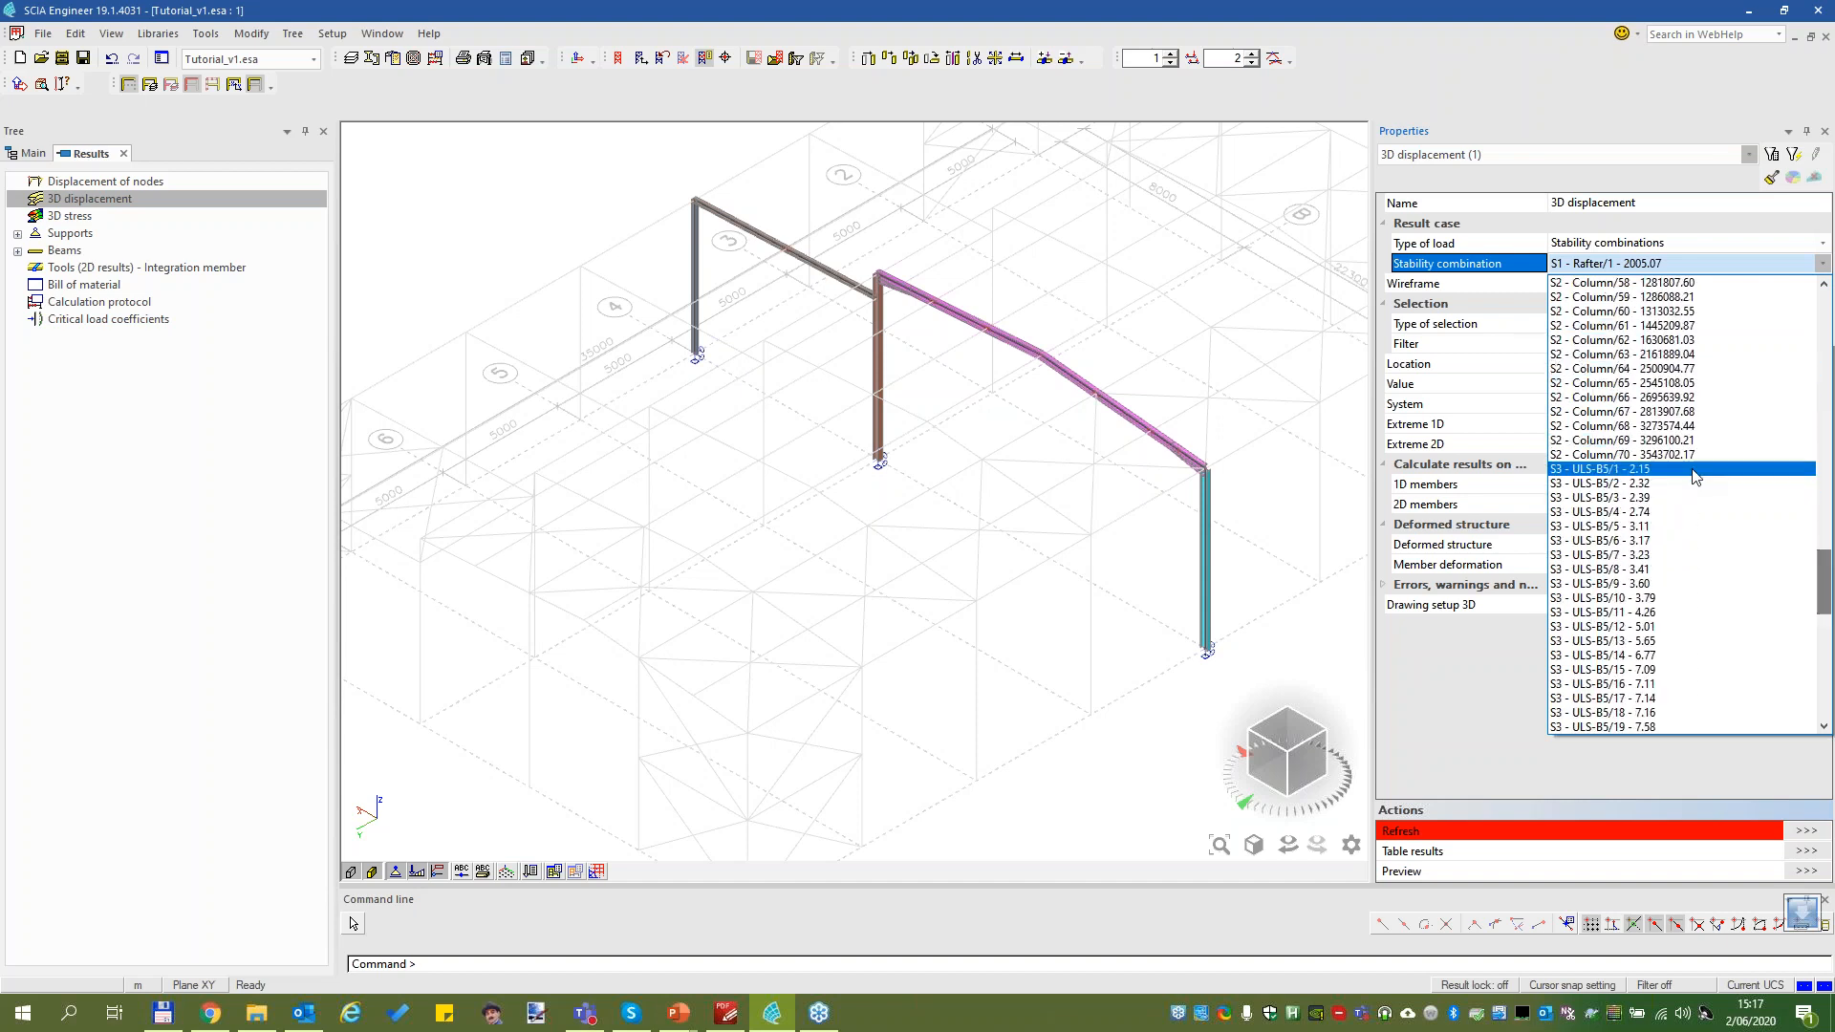
pyautogui.moveTo(1825, 571); pyautogui.dragTo(1825, 287)
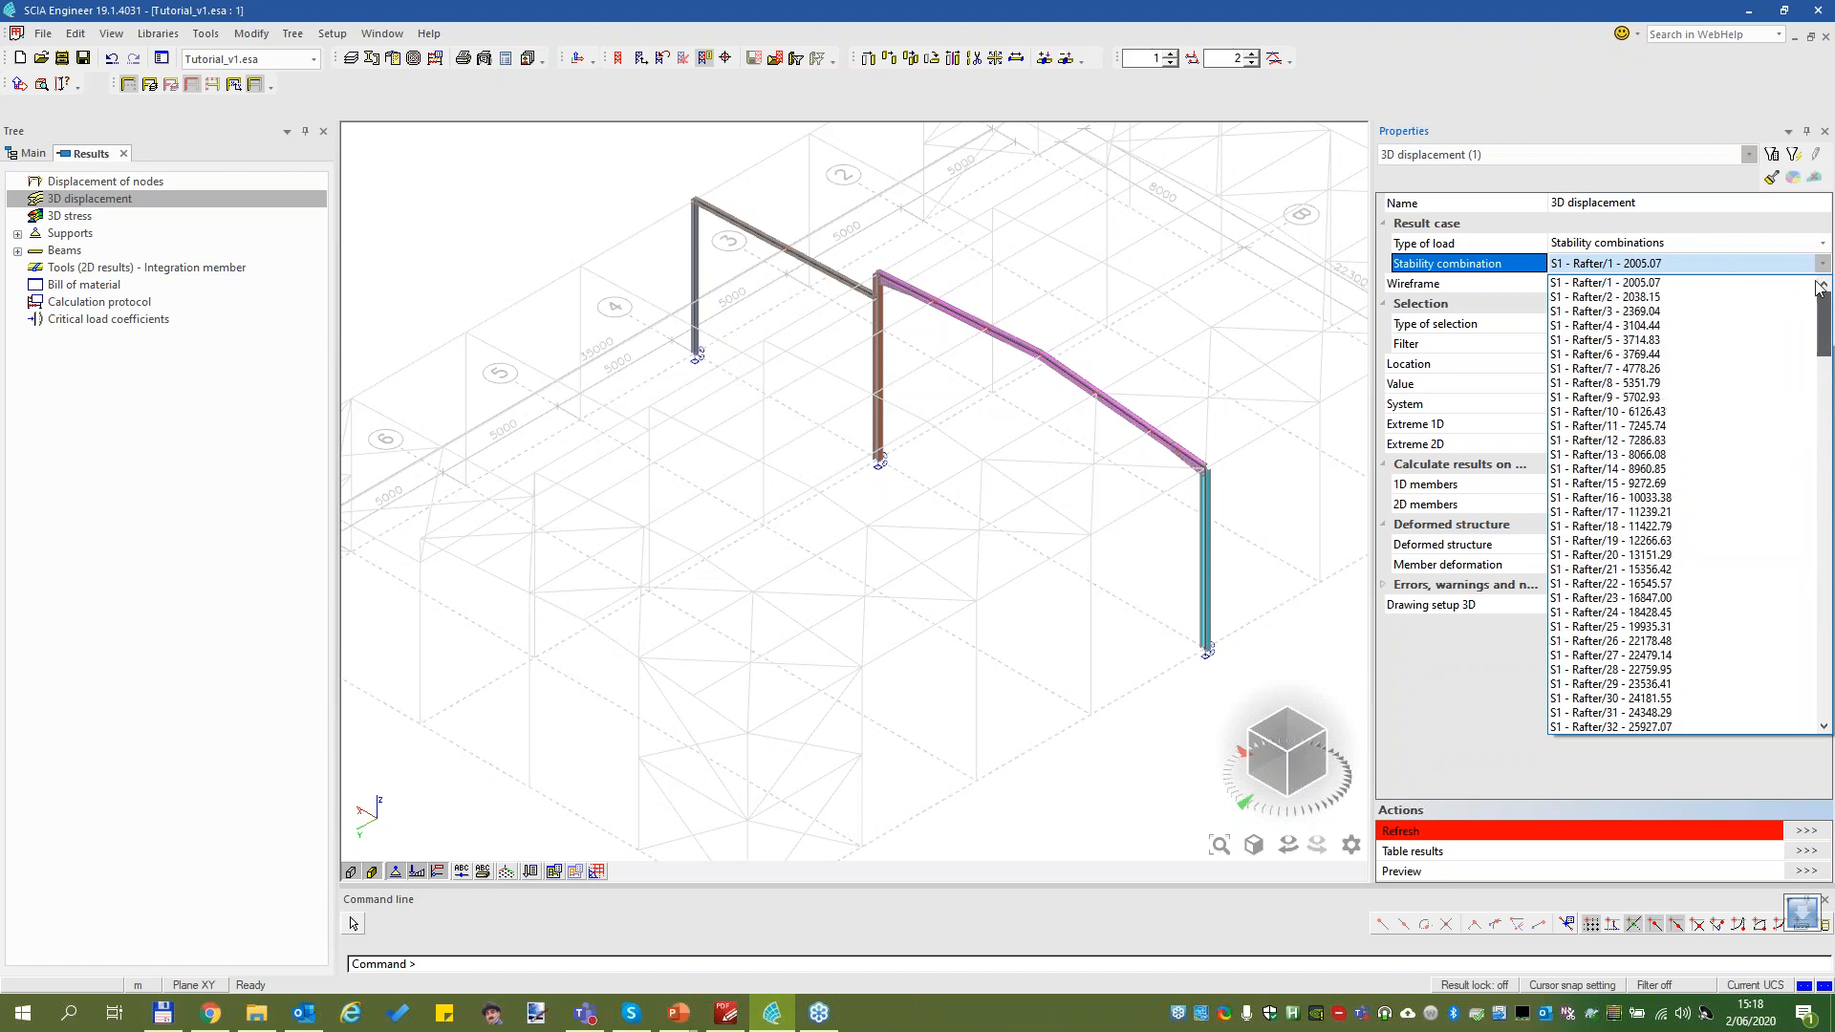
pyautogui.click(1654, 284)
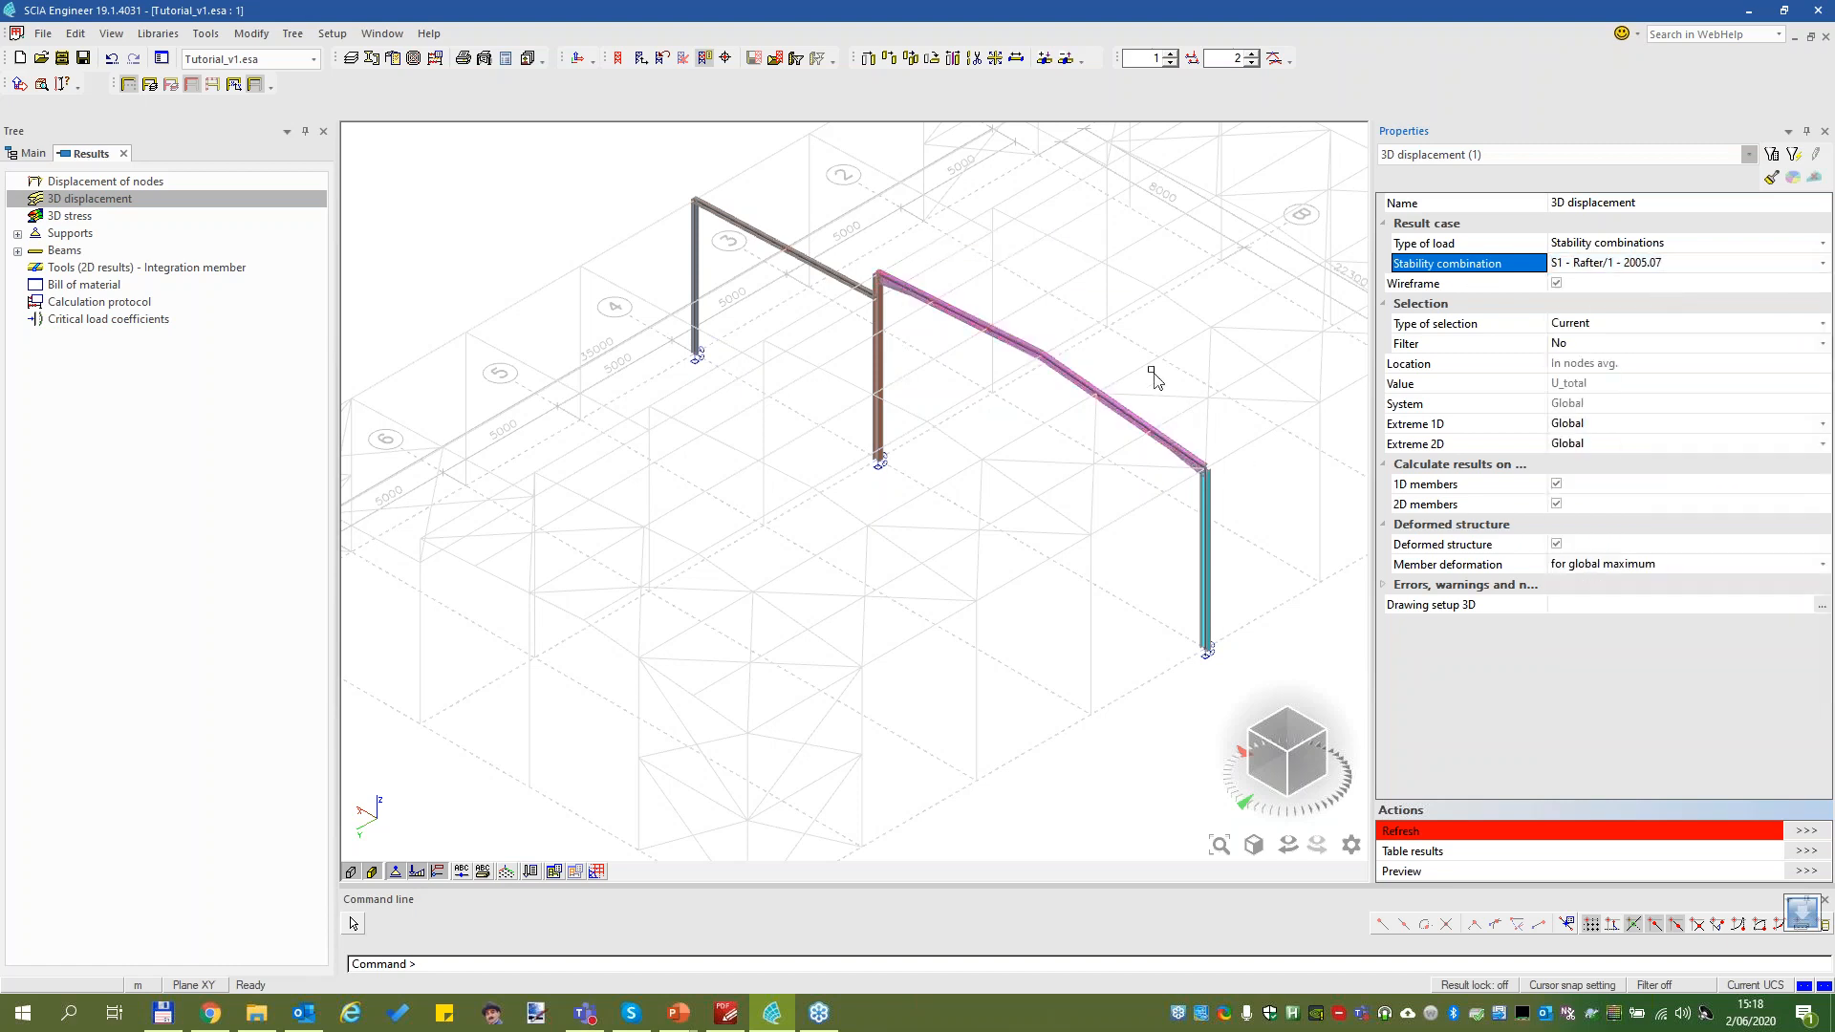
# Set the type of selection for the 3D displacement results to All
pyautogui.click(1575, 330)
pyautogui.click(1588, 344)
pyautogui.click(1185, 496)
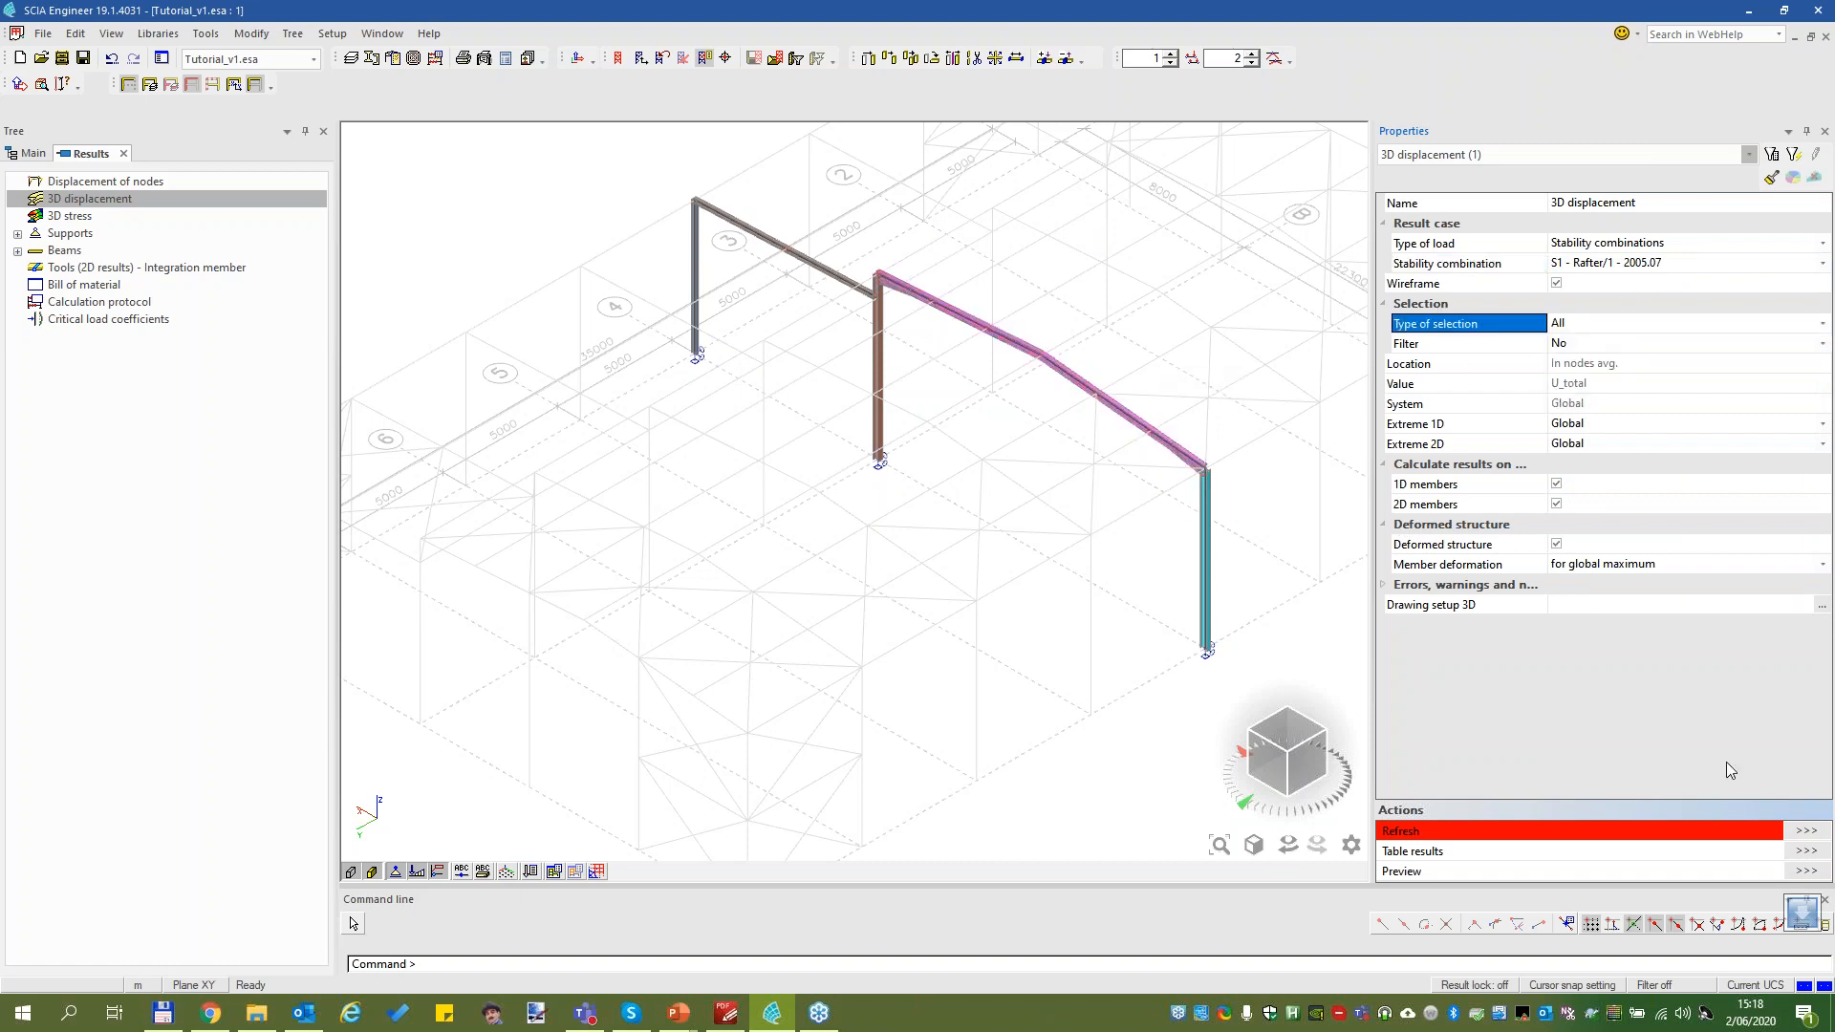
# Refresh the 3D displacement results to display the buckling shape of S1 - Rafter/1 and that of S1 - Rafter/2
pyautogui.click(1810, 834)
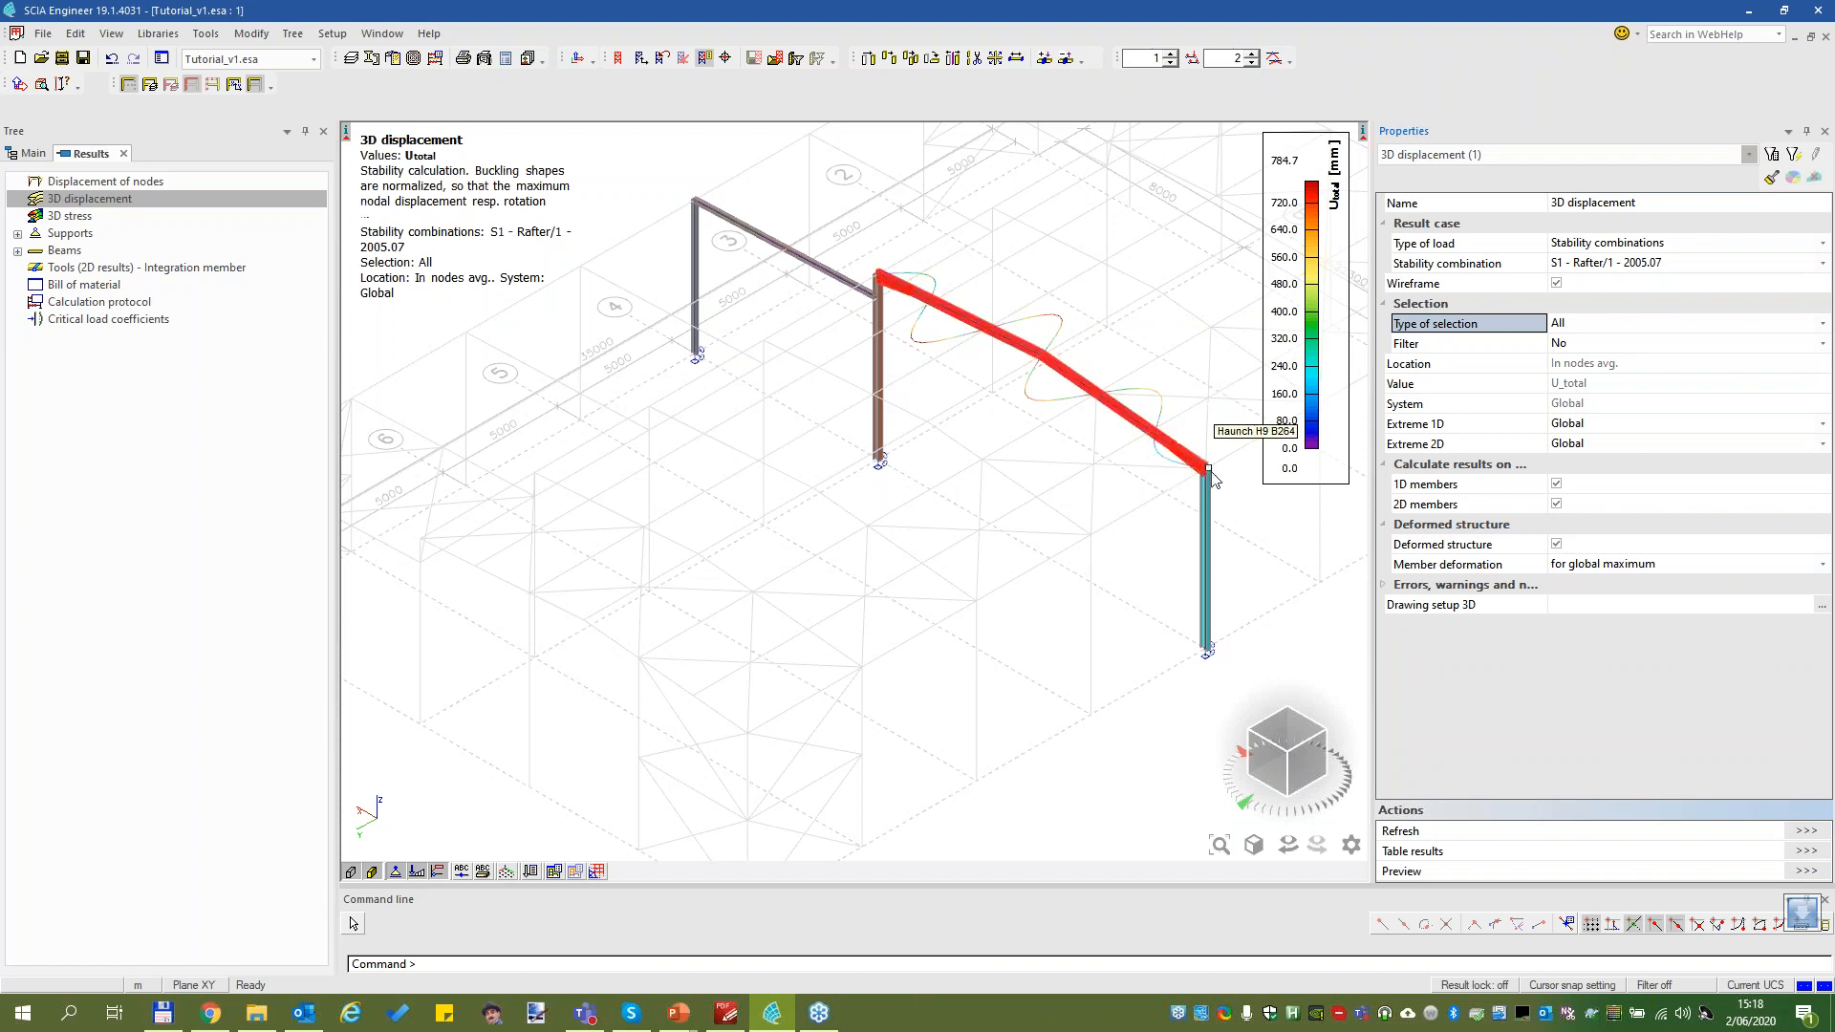
pyautogui.scroll(3, 1044, 352)
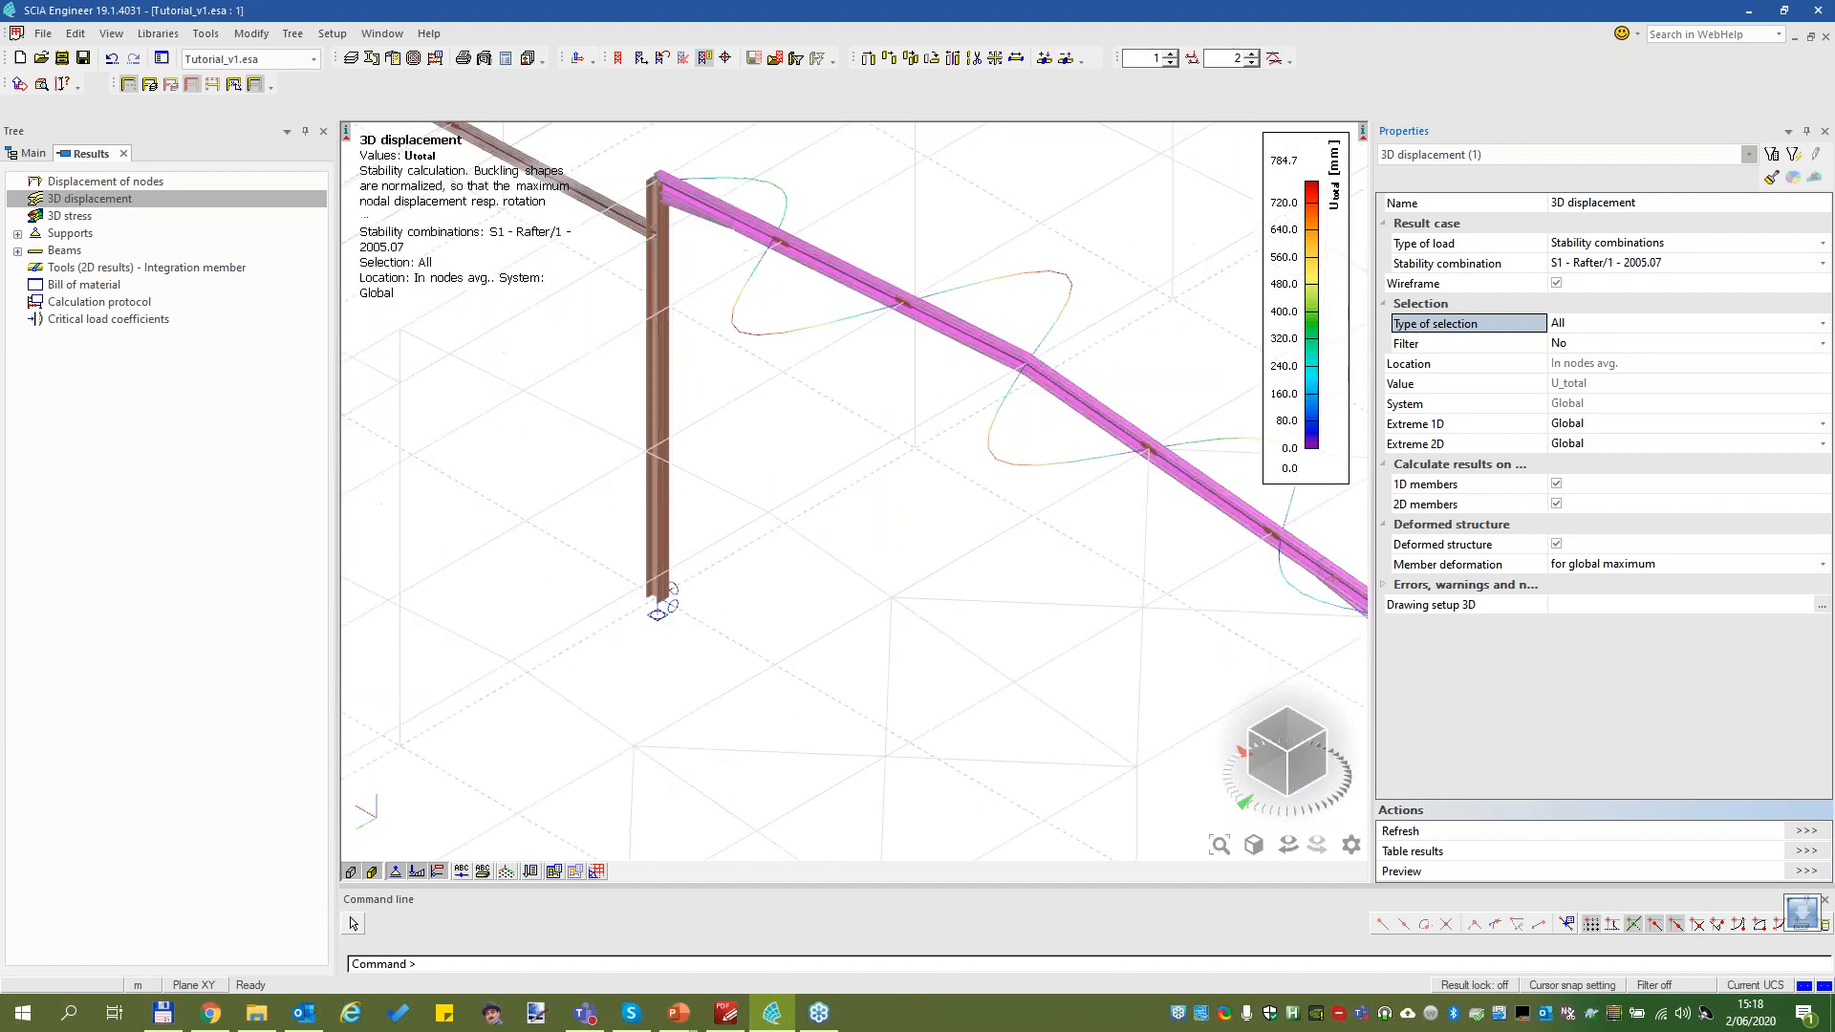
pyautogui.click(1633, 264)
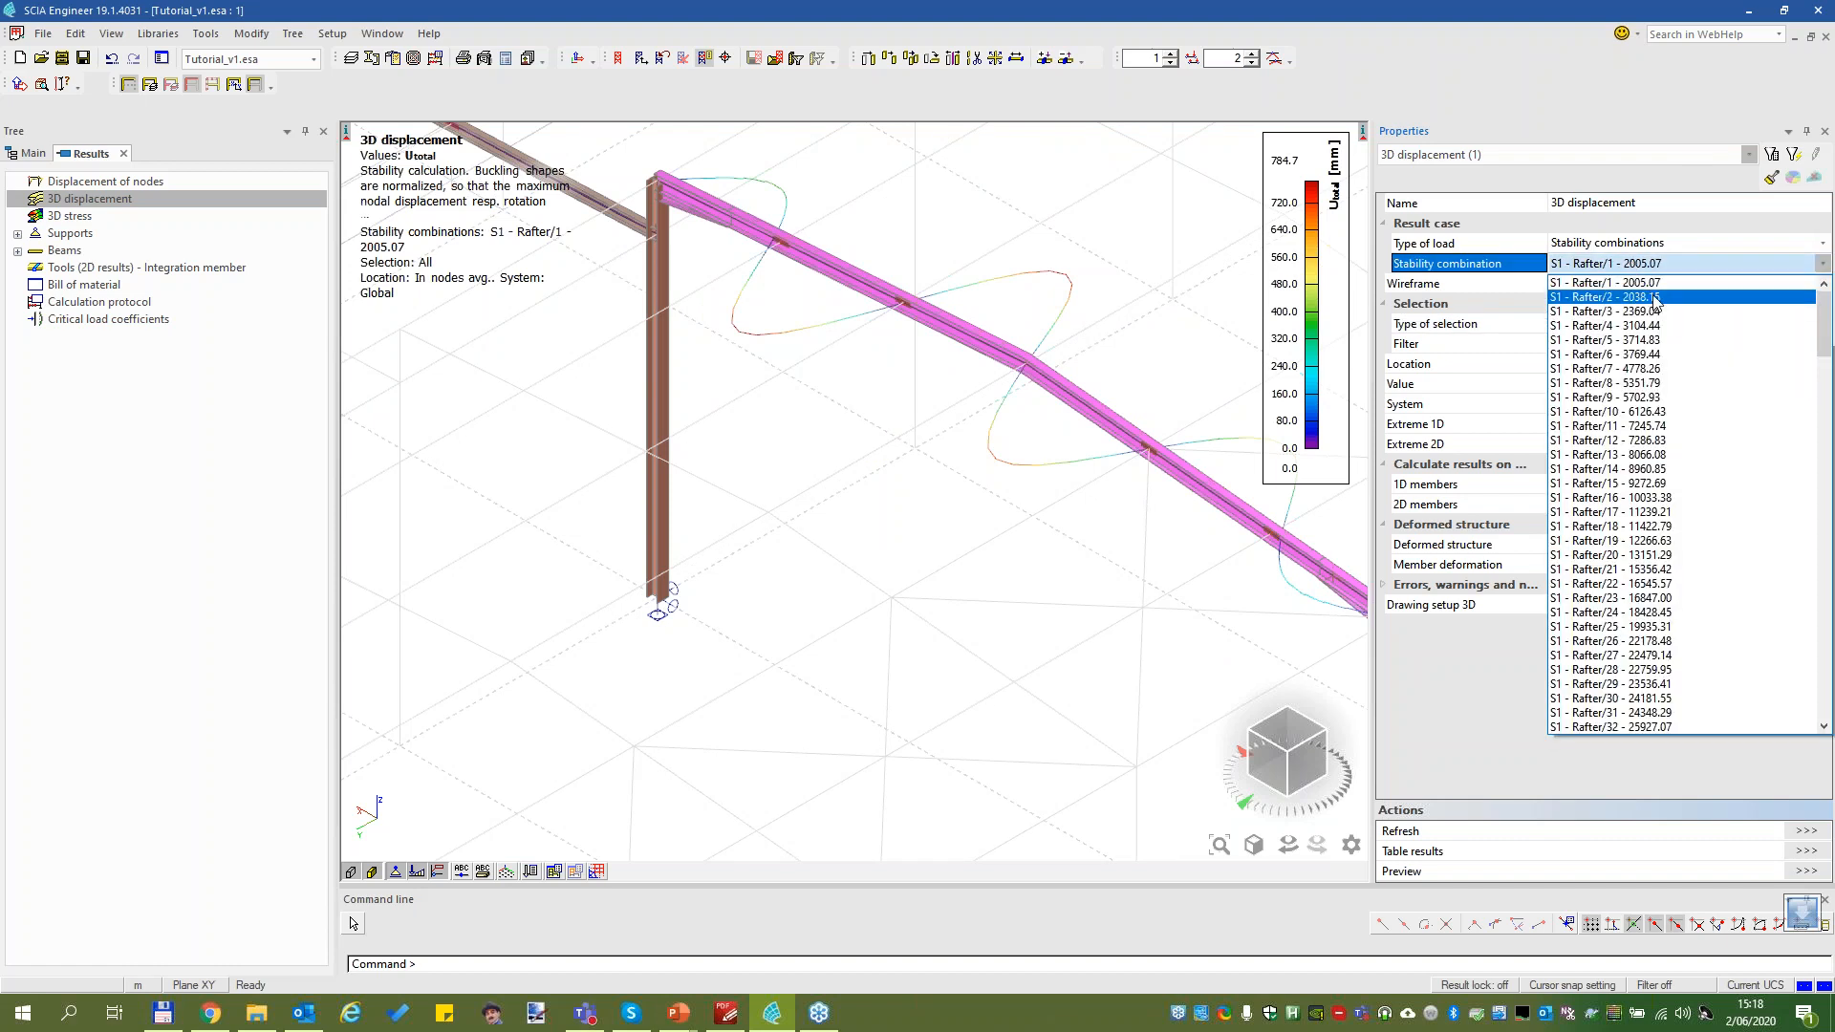
pyautogui.click(1656, 298)
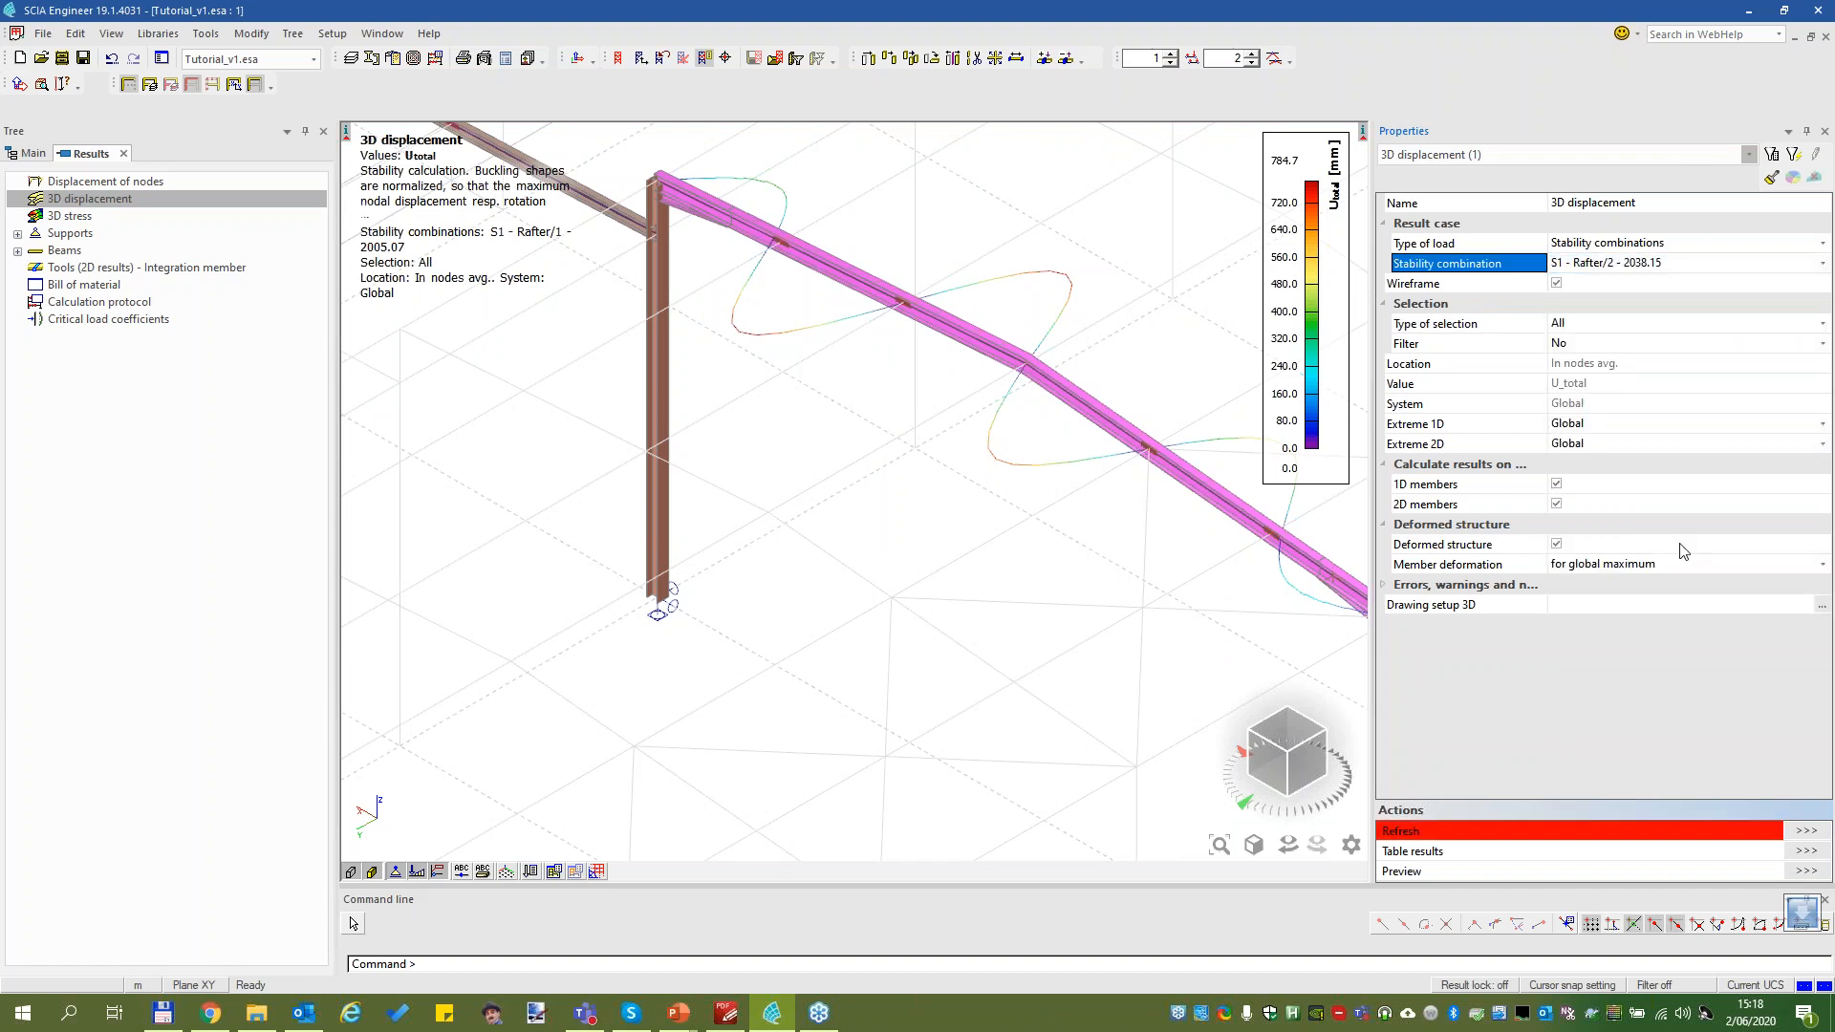
pyautogui.click(1805, 831)
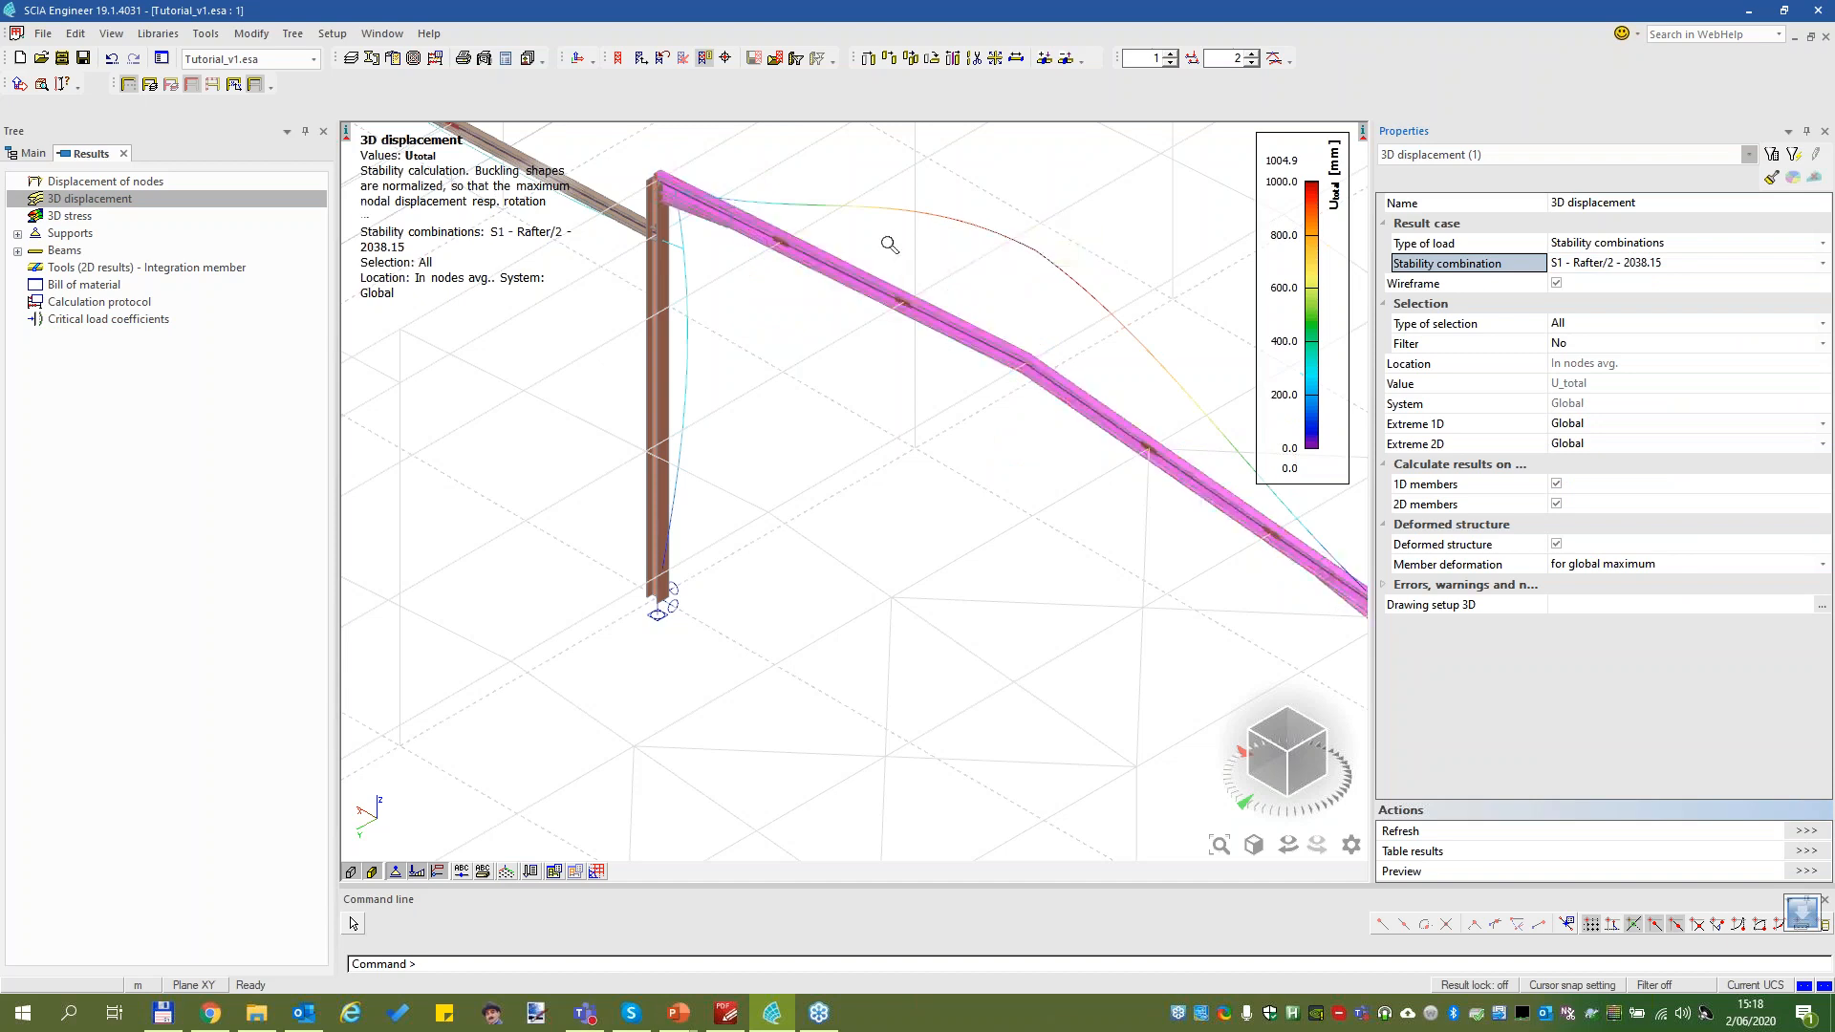
pyautogui.scroll(-3, 889, 245)
pyautogui.moveTo(996, 384)
pyautogui.keyDown('ctrl'); pyautogui.mouseDown(button='right')
pyautogui.moveTo(949, 360)
pyautogui.moveTo(916, 386)
pyautogui.moveTo(994, 382)
pyautogui.moveTo(1017, 406)
pyautogui.mouseUp(button='right'); pyautogui.keyUp('ctrl')
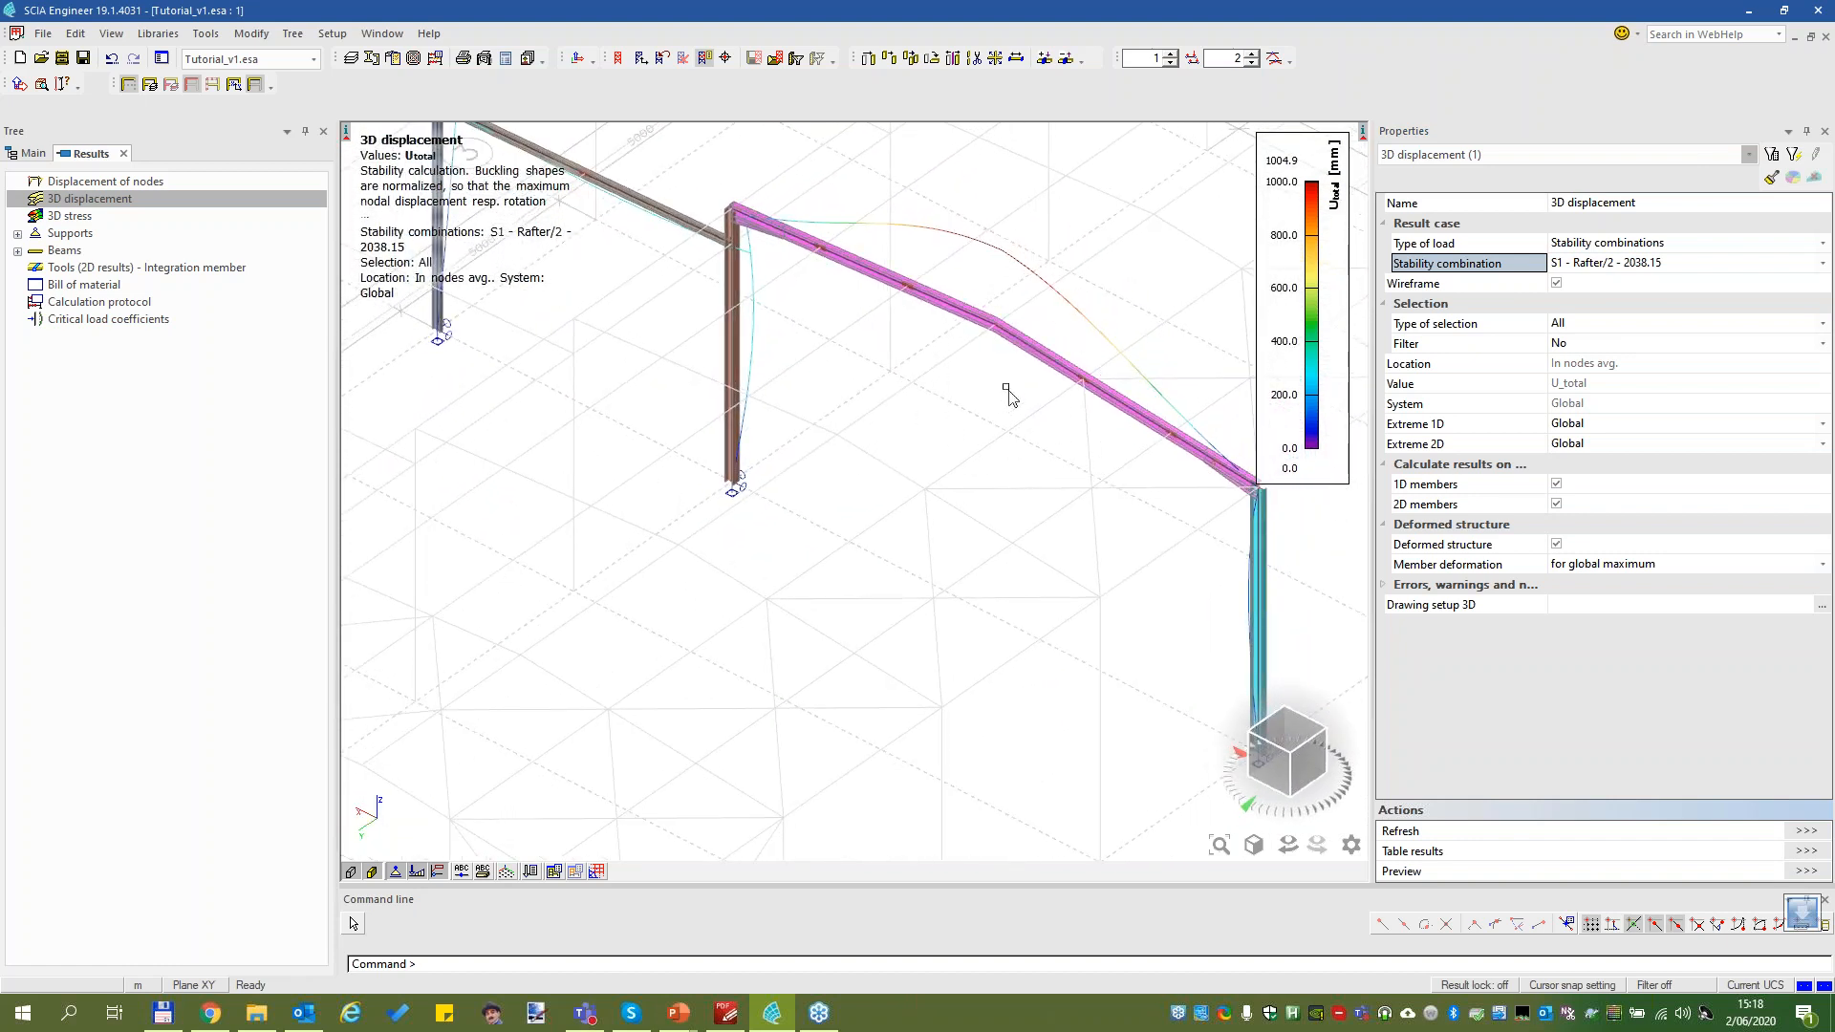
pyautogui.scroll(-2, 760, 382)
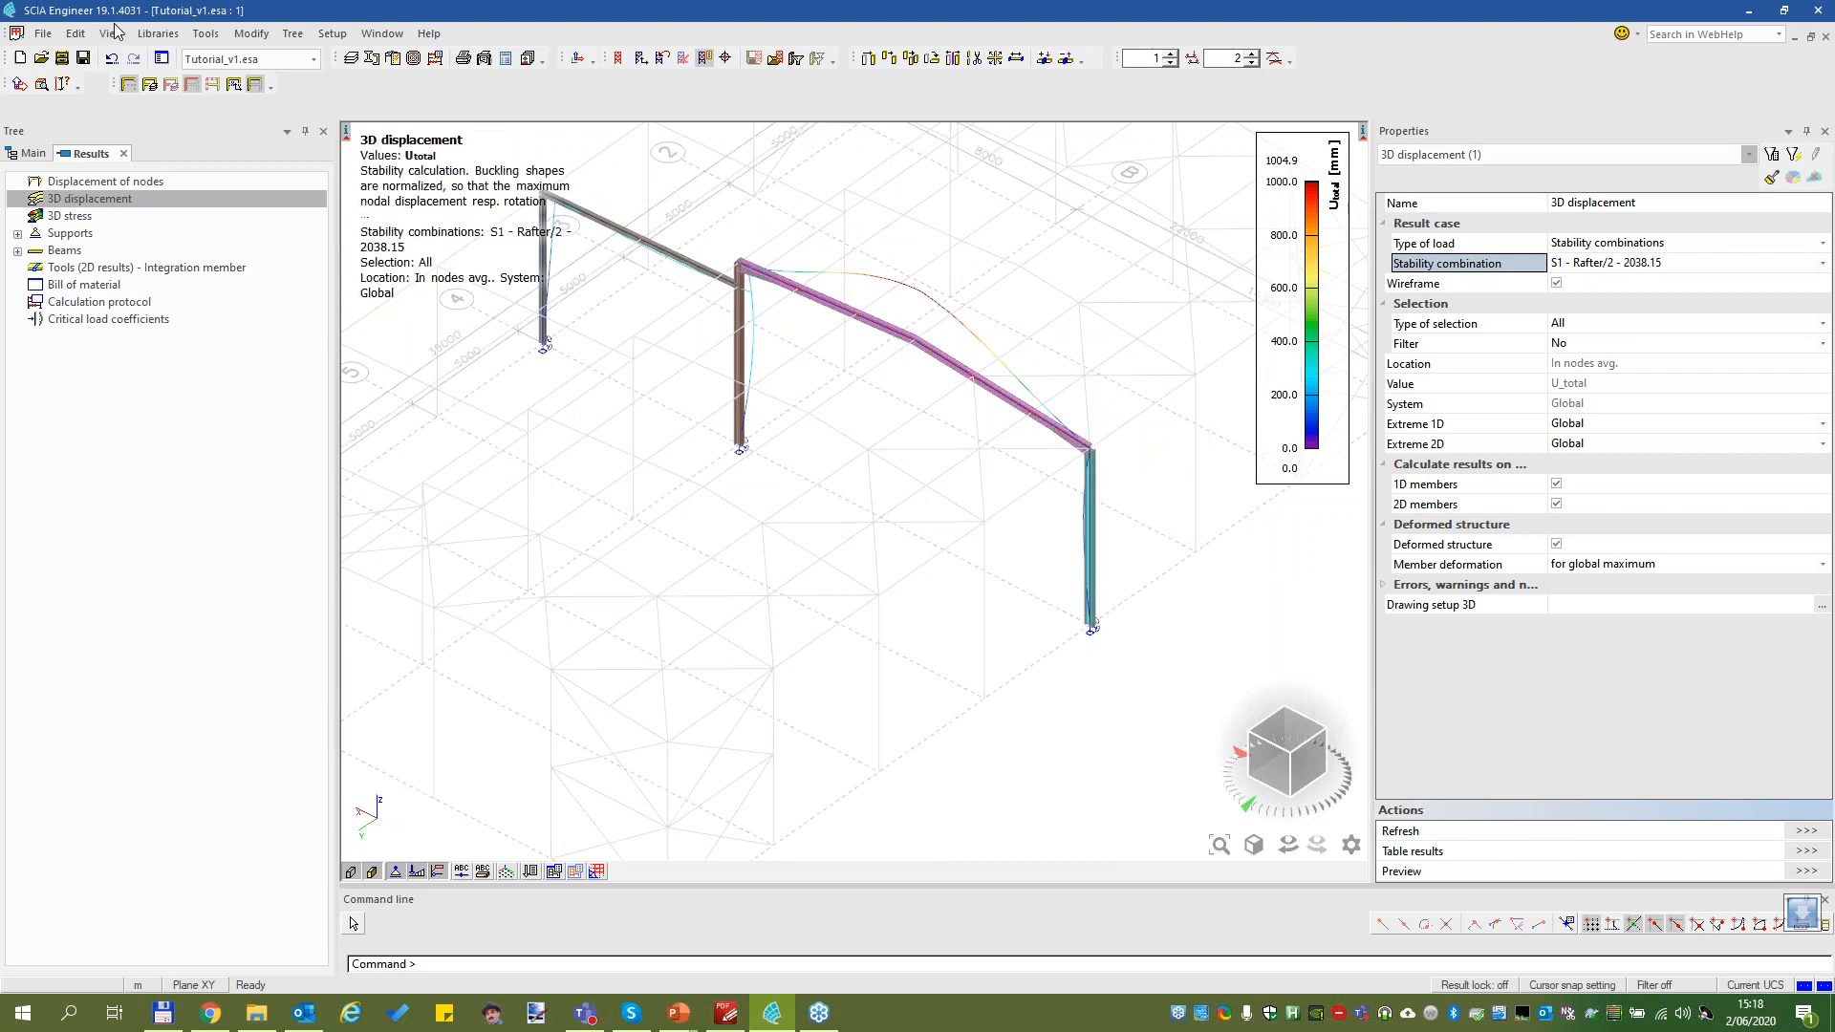
# Play the S1 - Rafter/2 buckling shape in a new animation window, widen the window and close it
pyautogui.click(112, 32)
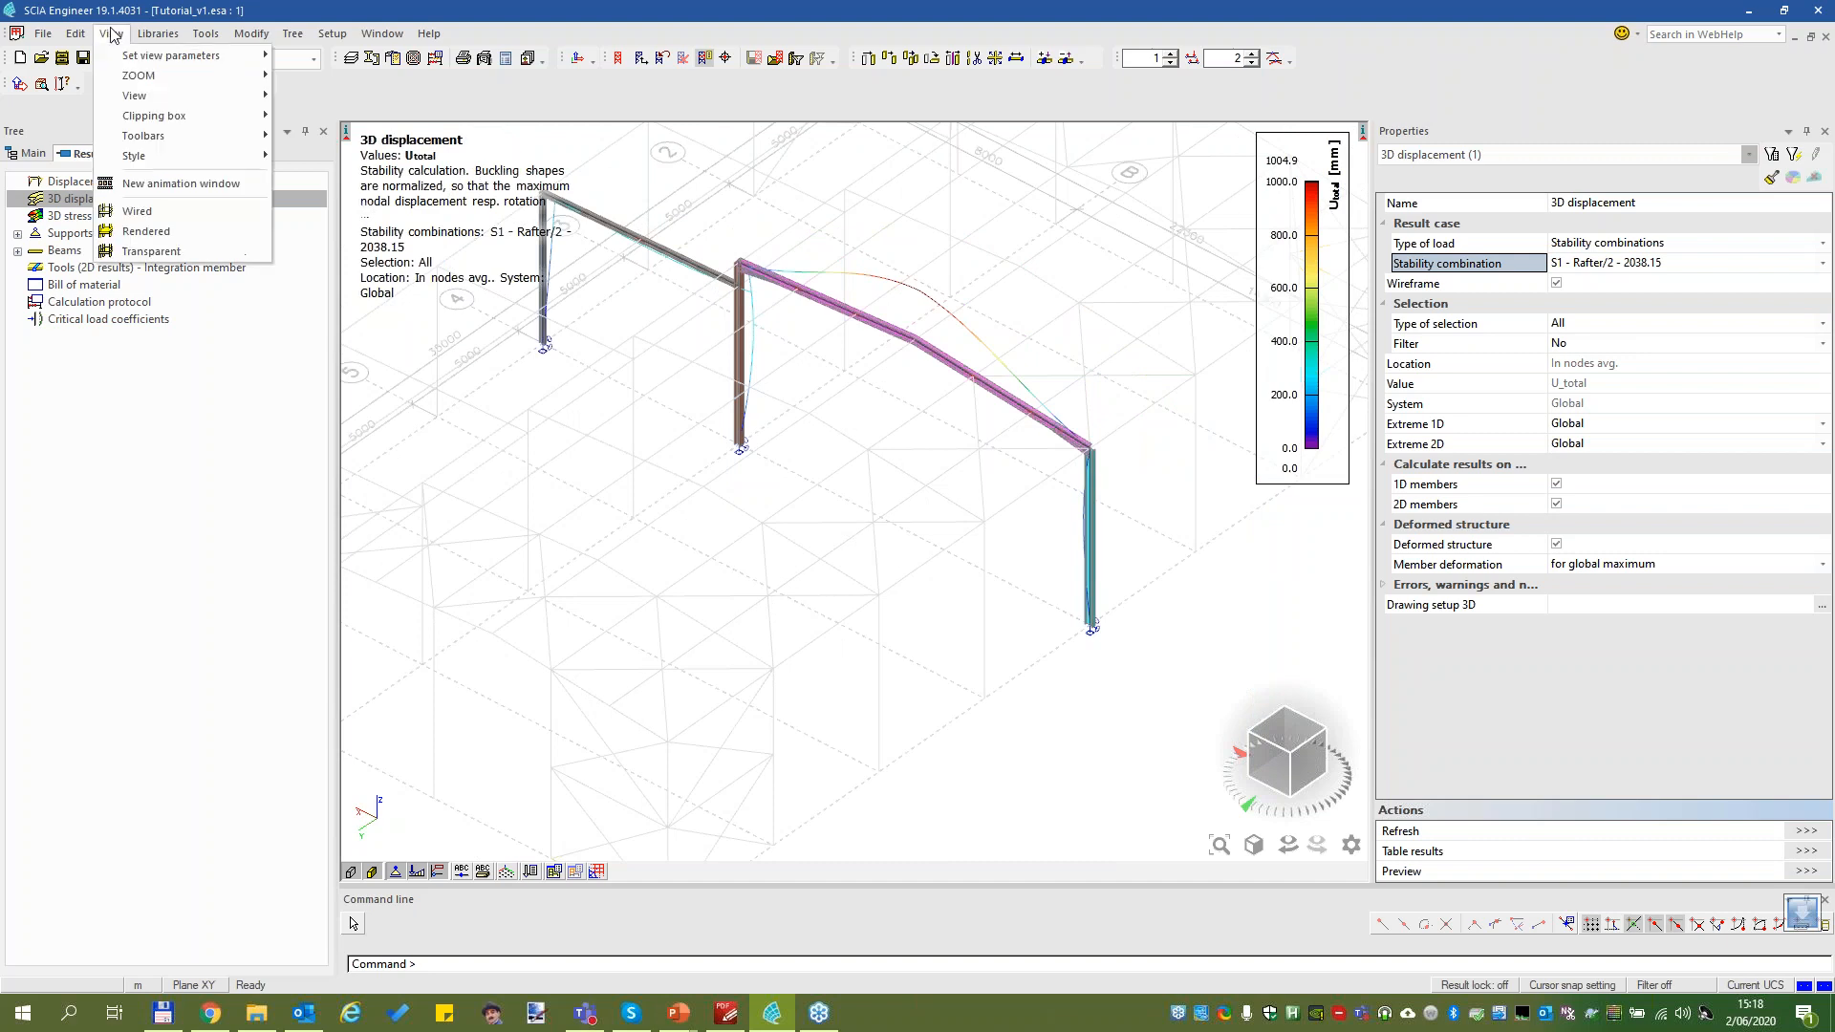
pyautogui.click(175, 185)
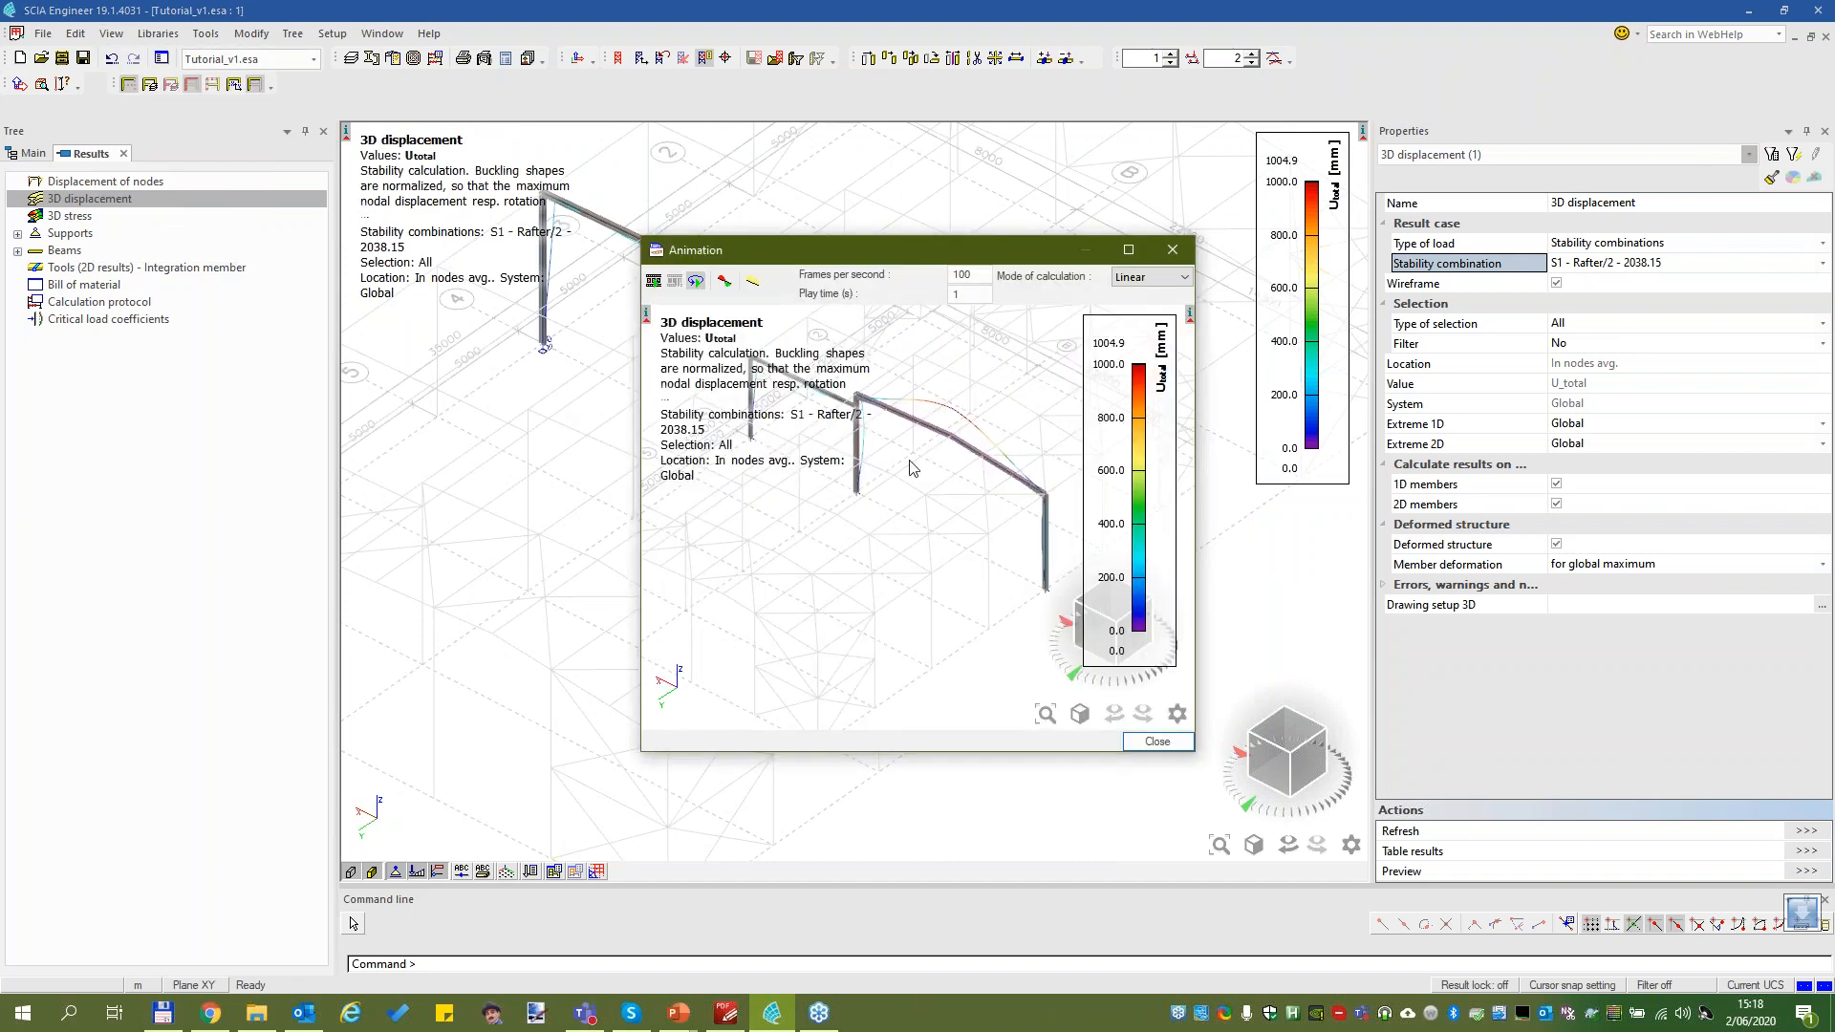
pyautogui.click(655, 285)
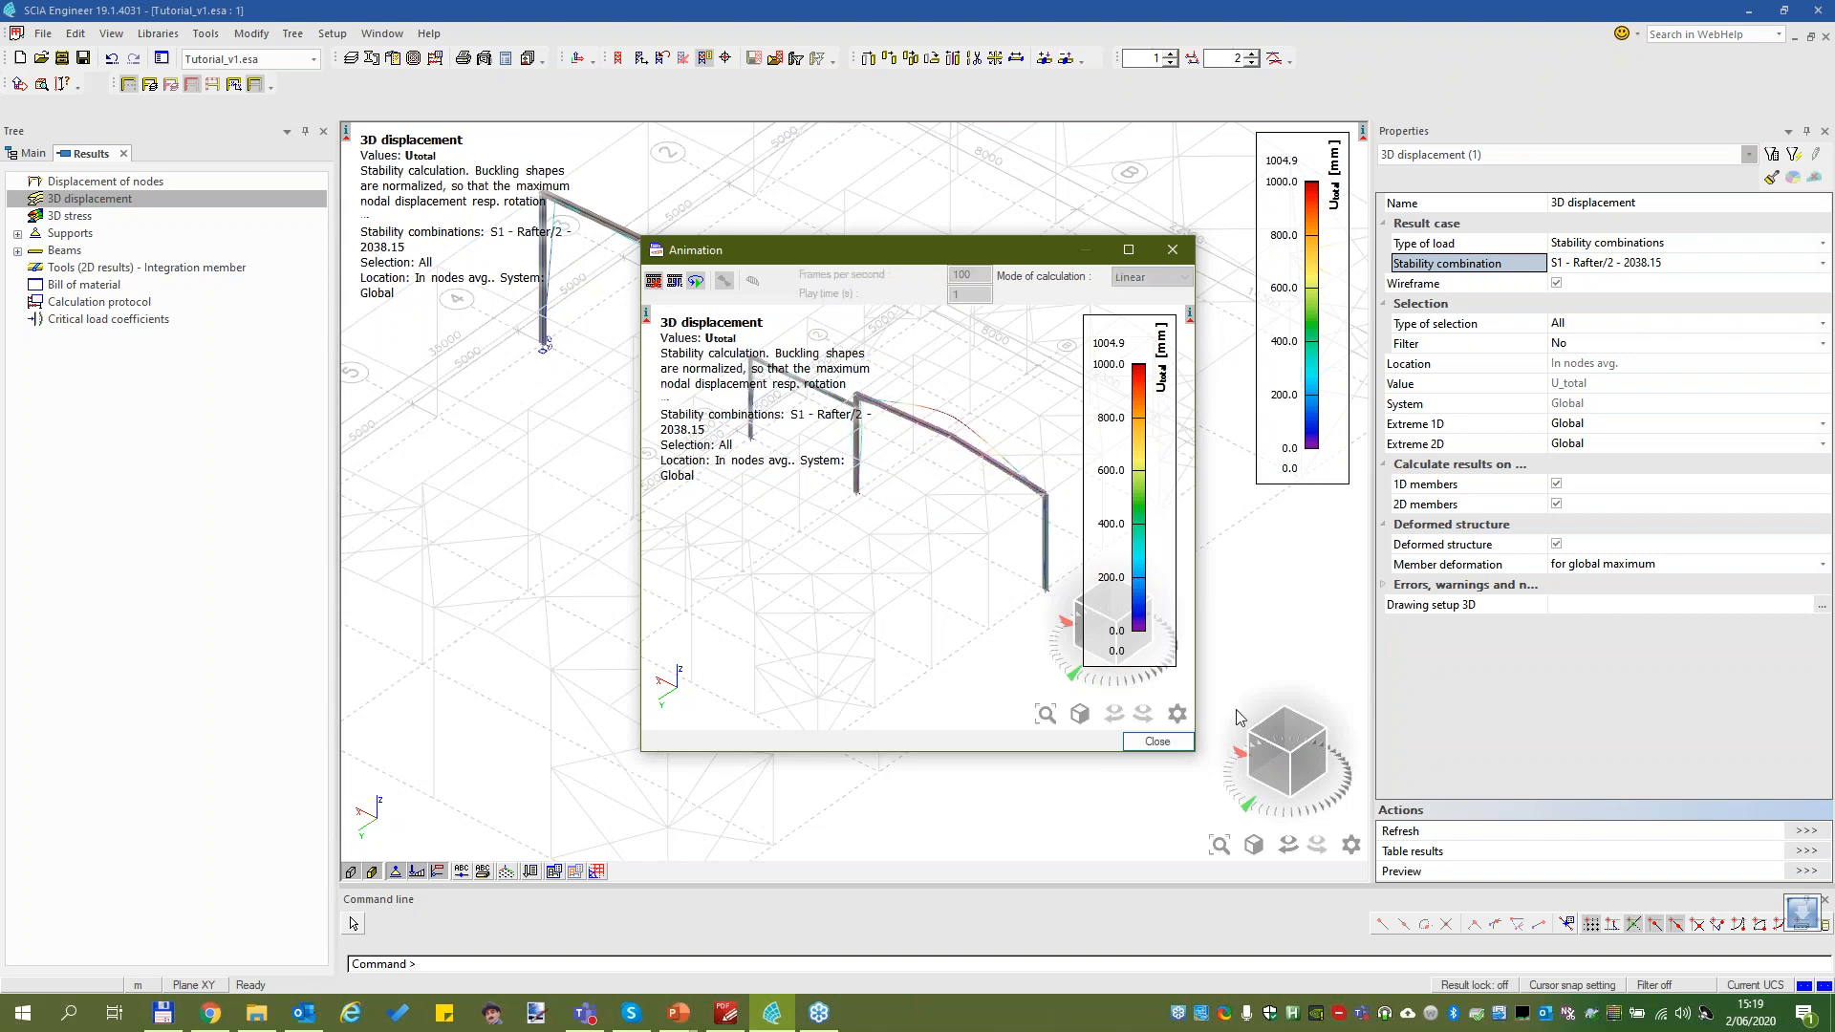
pyautogui.moveTo(1194, 719); pyautogui.dragTo(1735, 719)
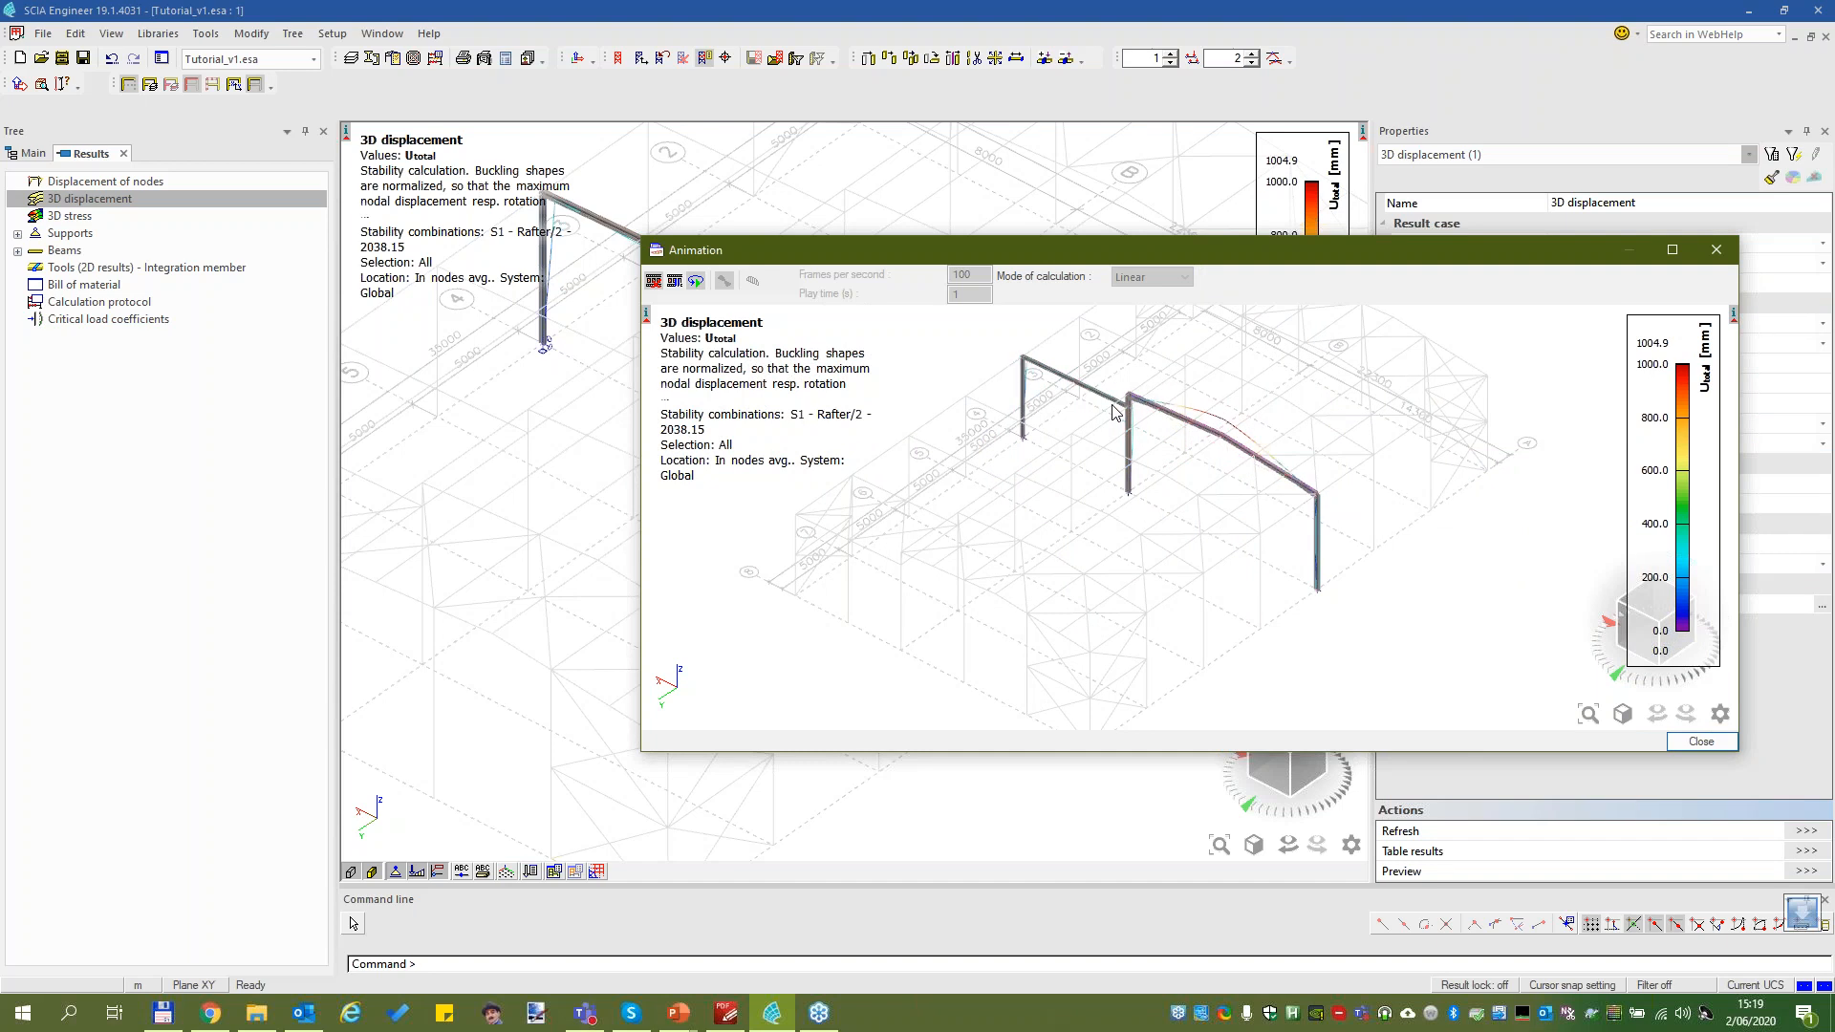
pyautogui.click(1715, 249)
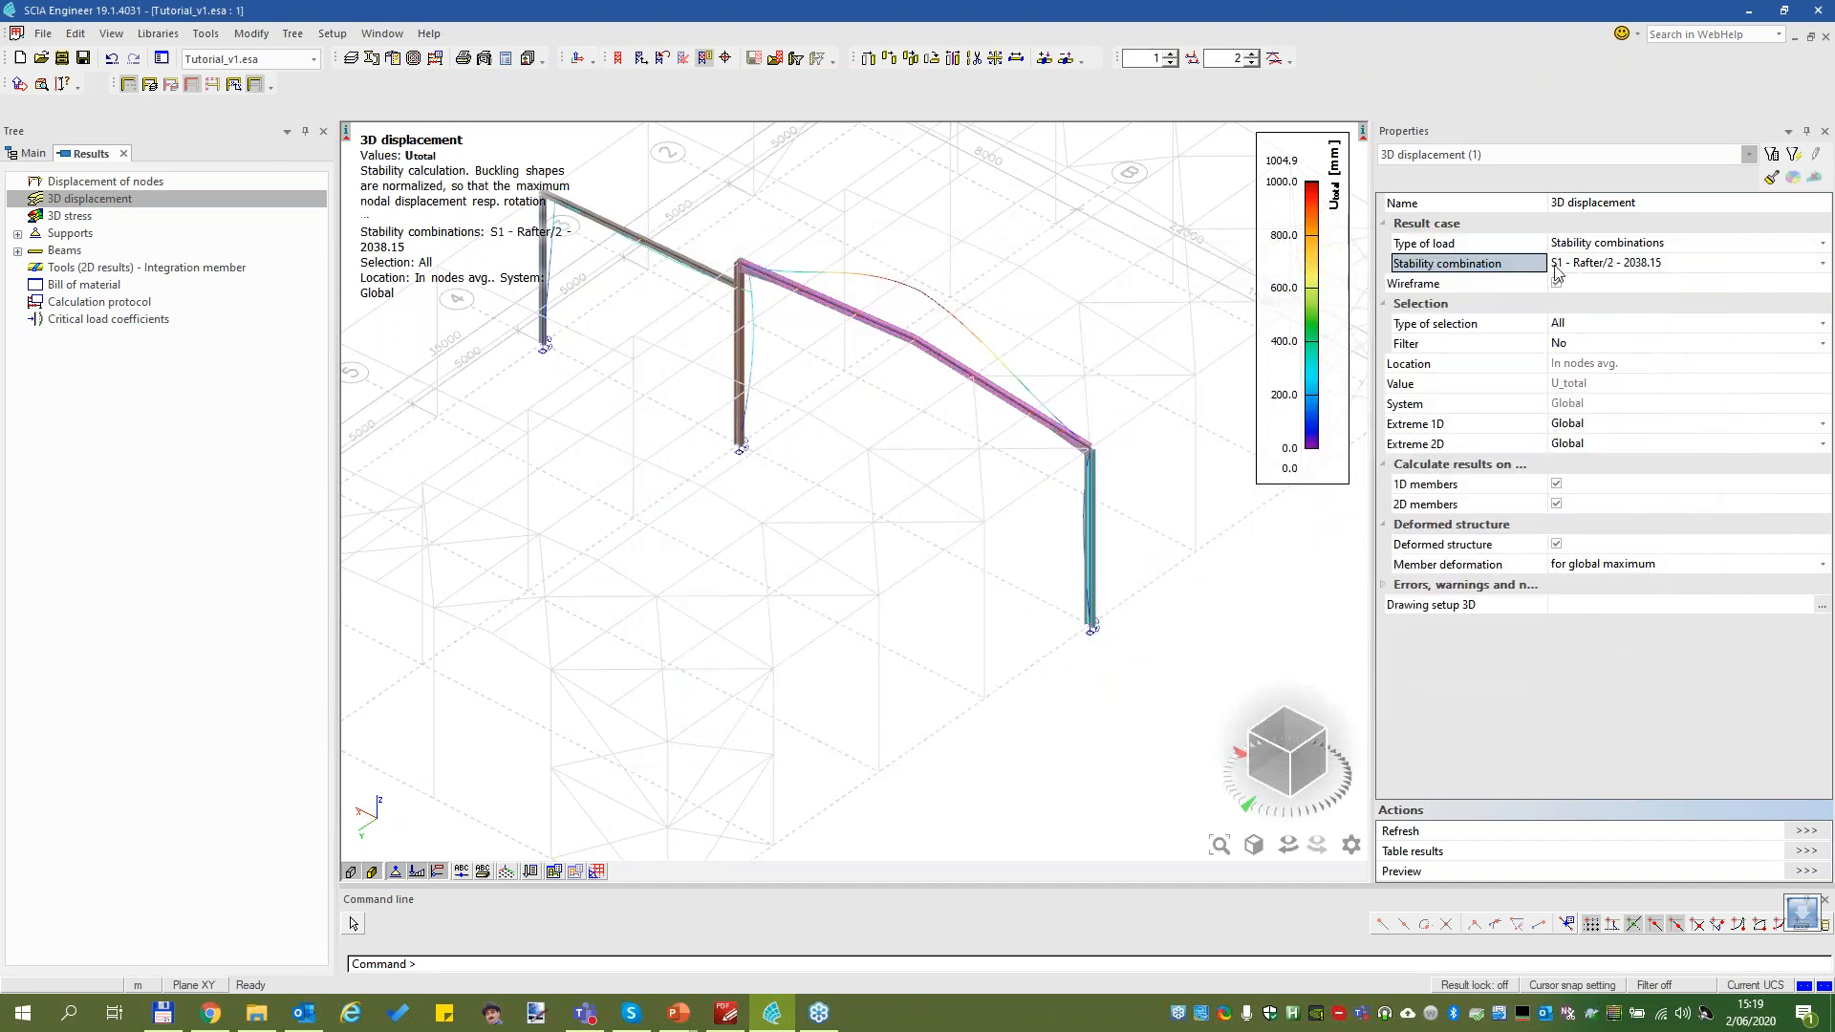
# Set the stability combination to S2 - Column/1 and refresh the results to inspect the column's buckling shape
pyautogui.click(828, 310)
pyautogui.click(1605, 264)
pyautogui.click(1822, 264)
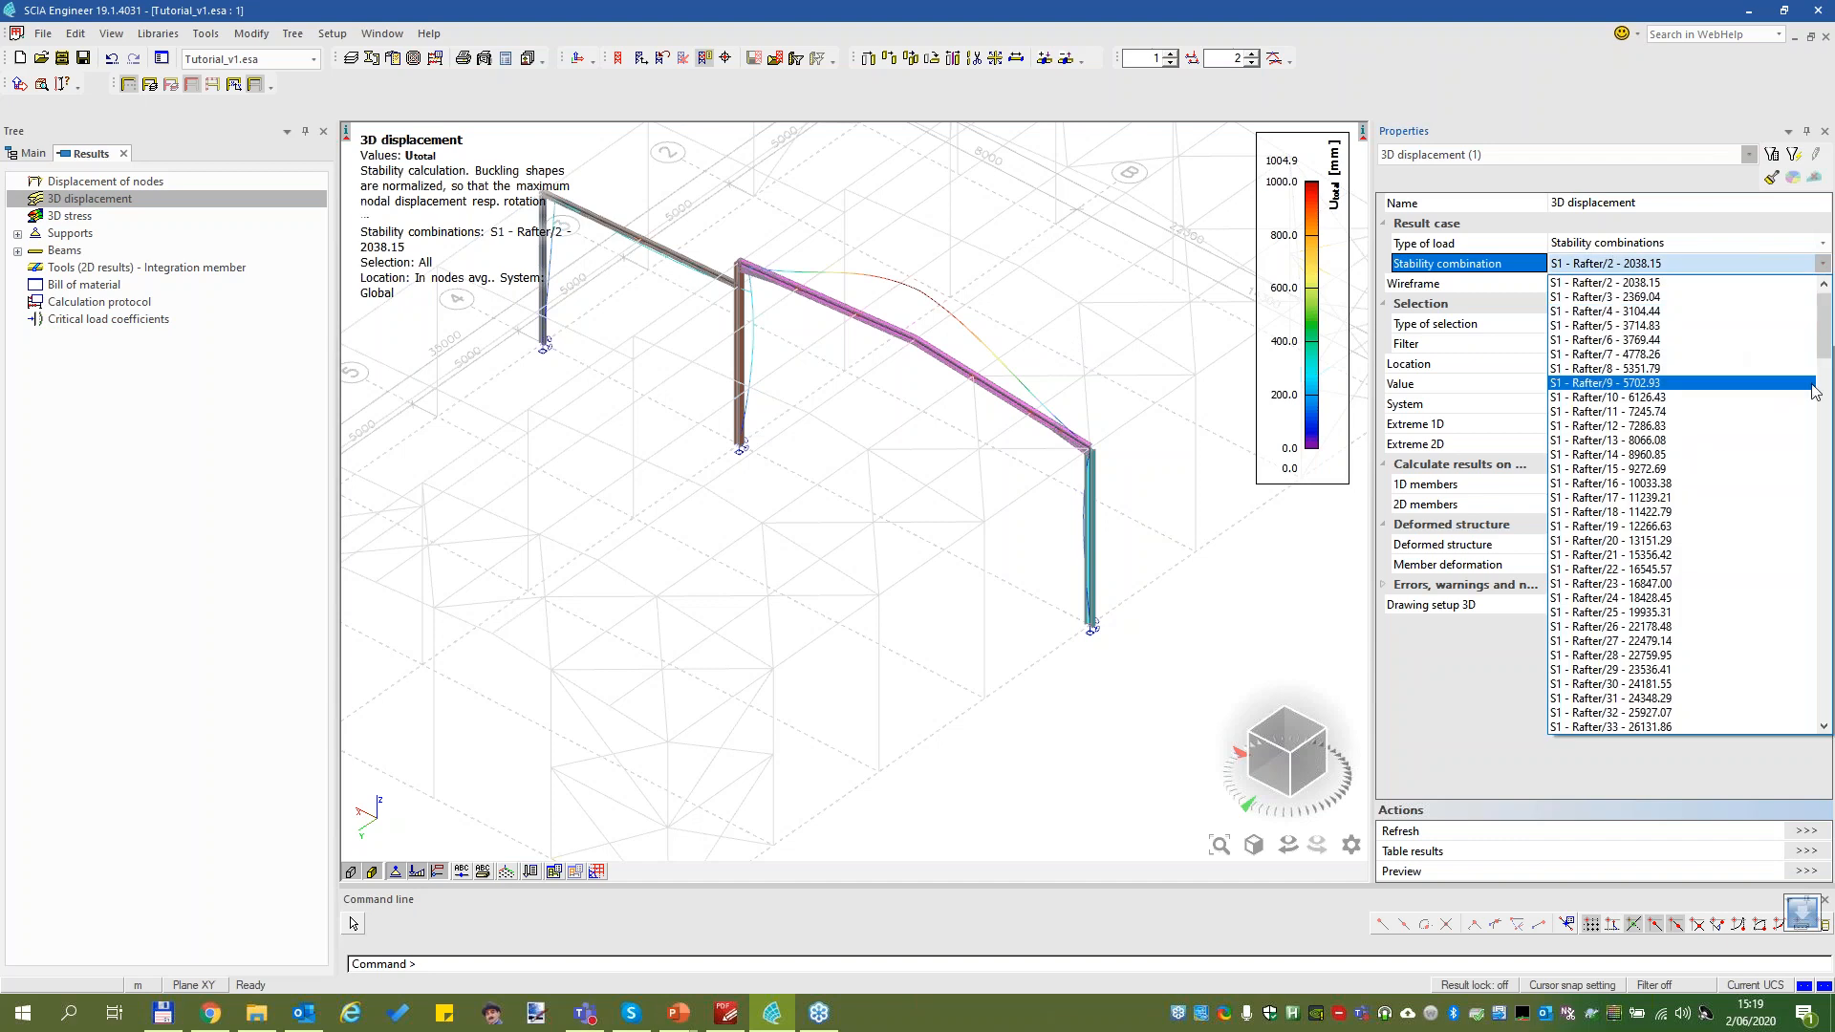
pyautogui.moveTo(1829, 325); pyautogui.dragTo(1827, 444)
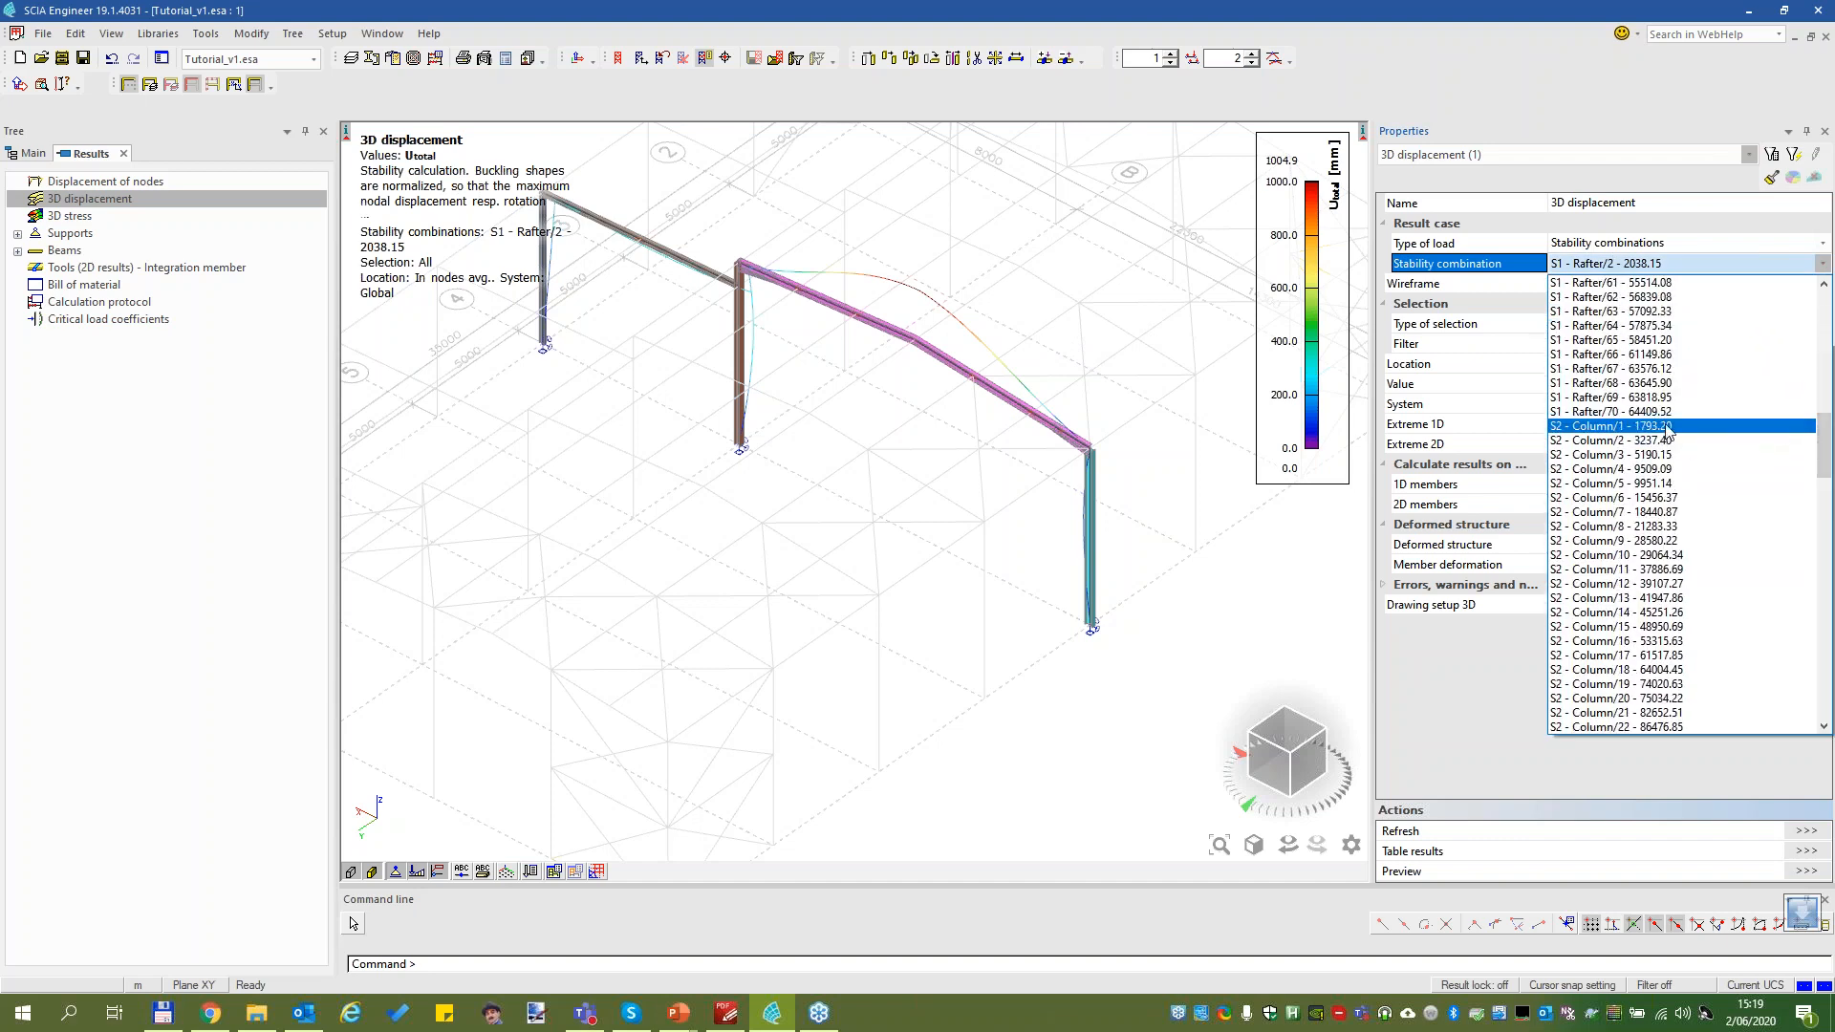
pyautogui.click(1679, 428)
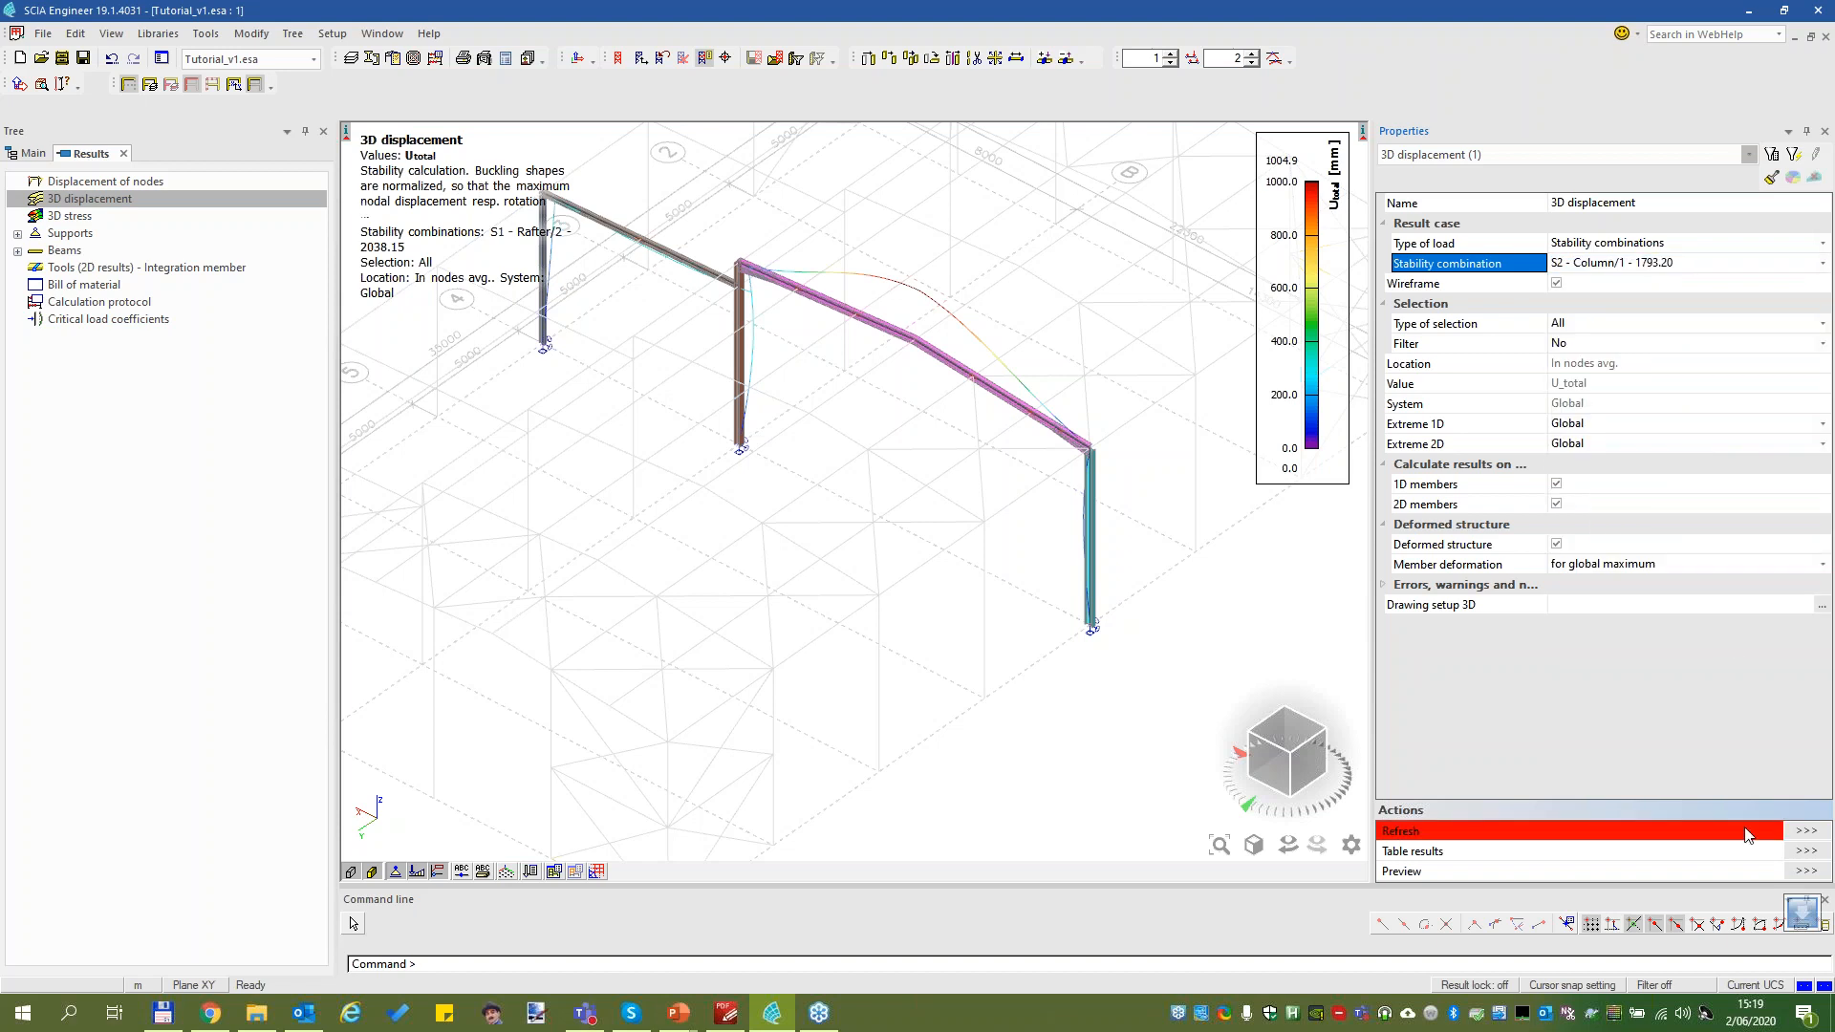
pyautogui.click(1809, 831)
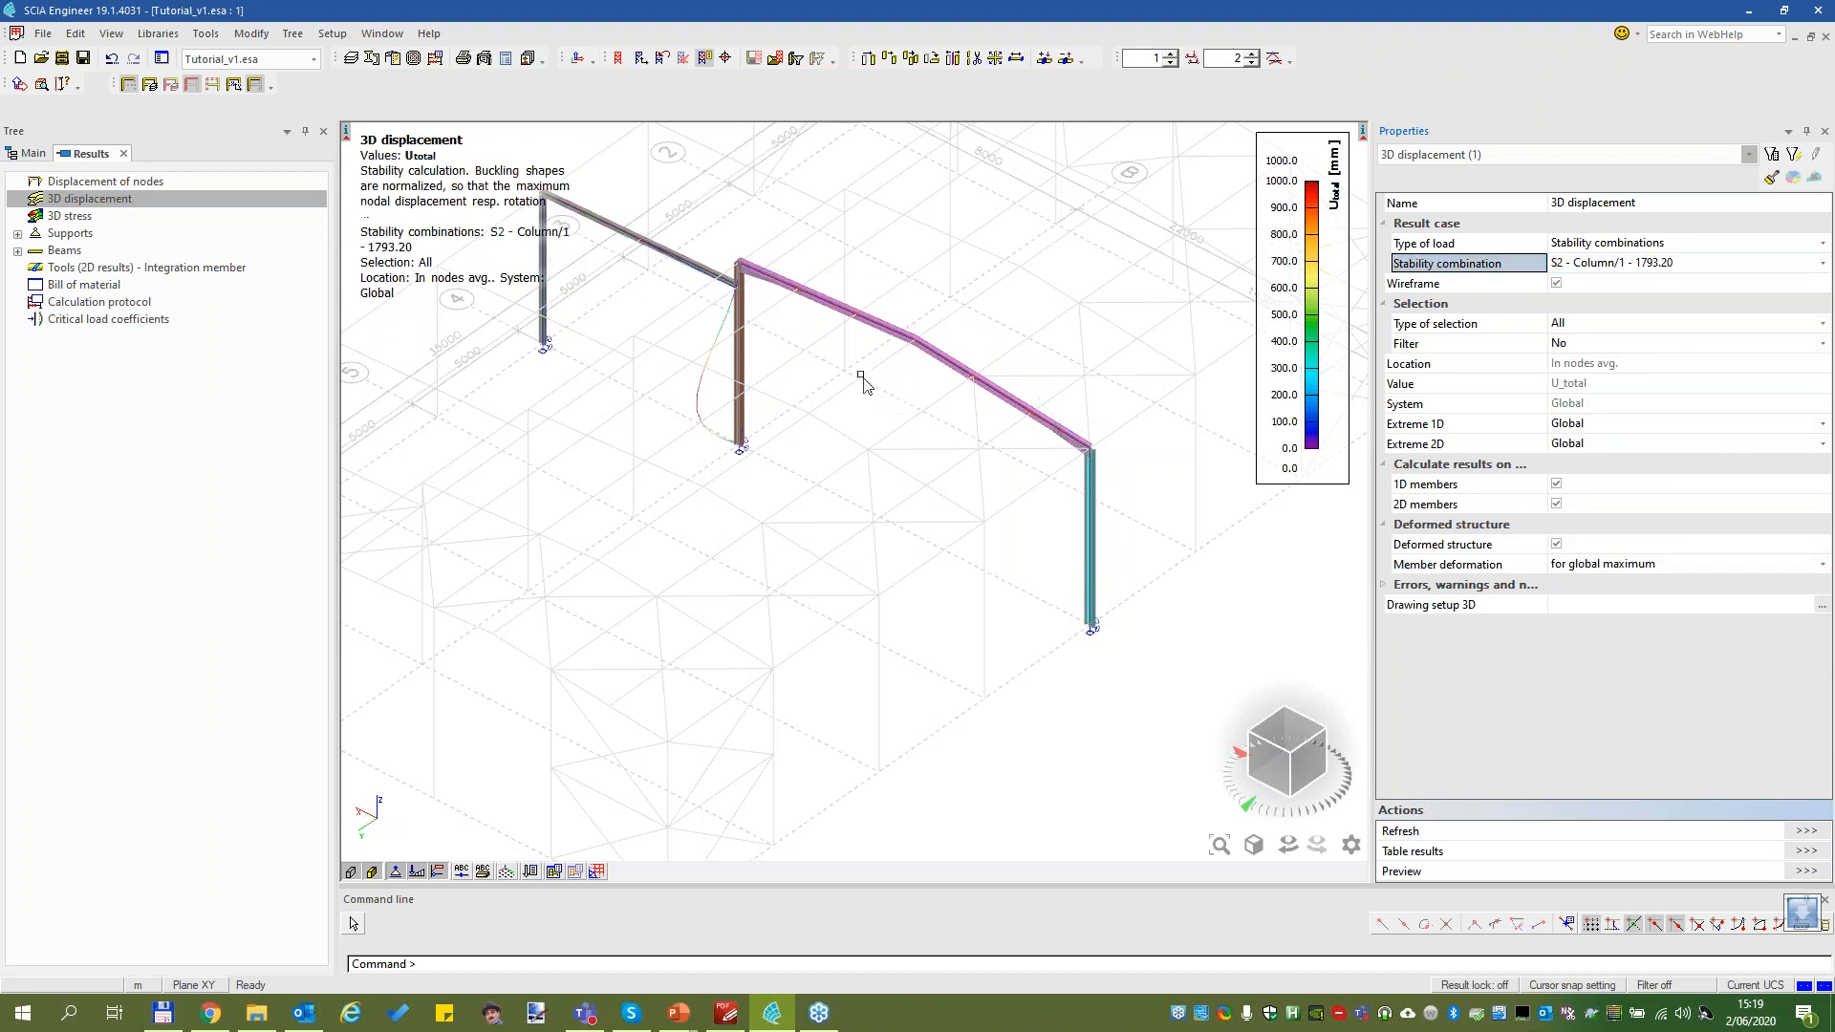
pyautogui.scroll(5, 728, 277)
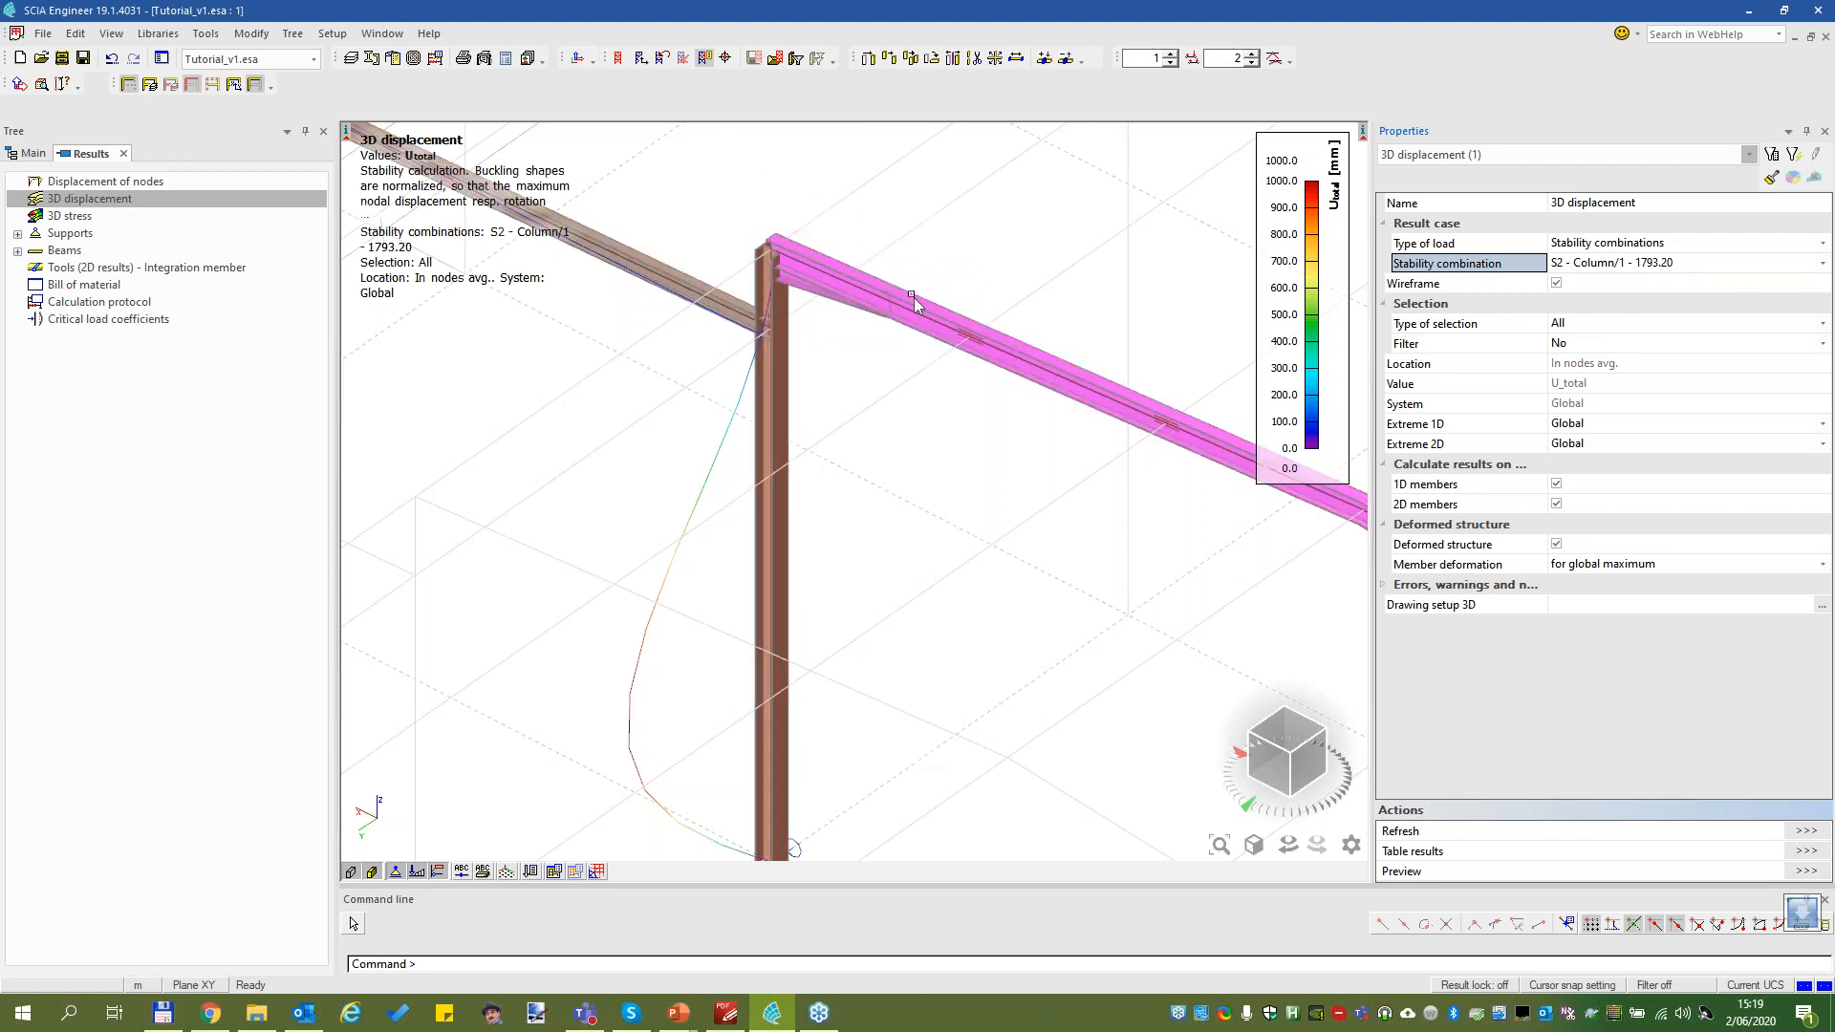
# Set the stability combination to S2 - Column/2 and refresh the displayed buckling shape
pyautogui.click(1622, 265)
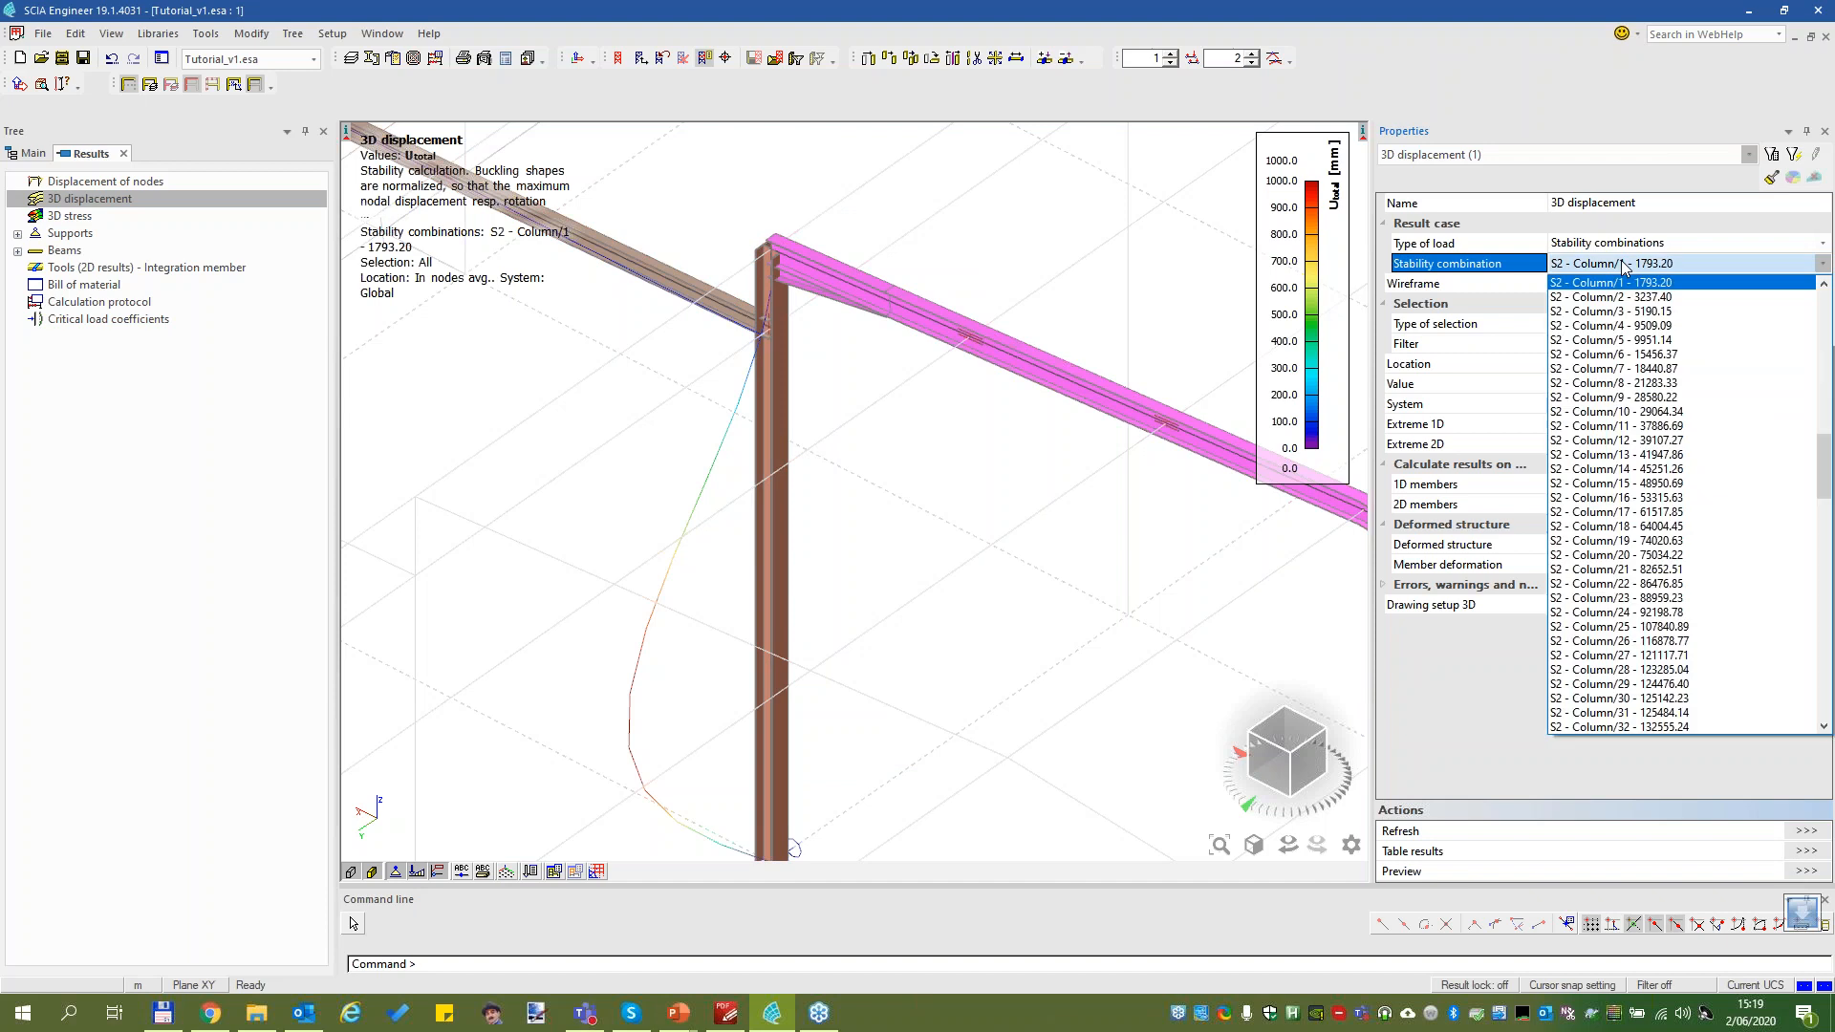
pyautogui.click(1635, 298)
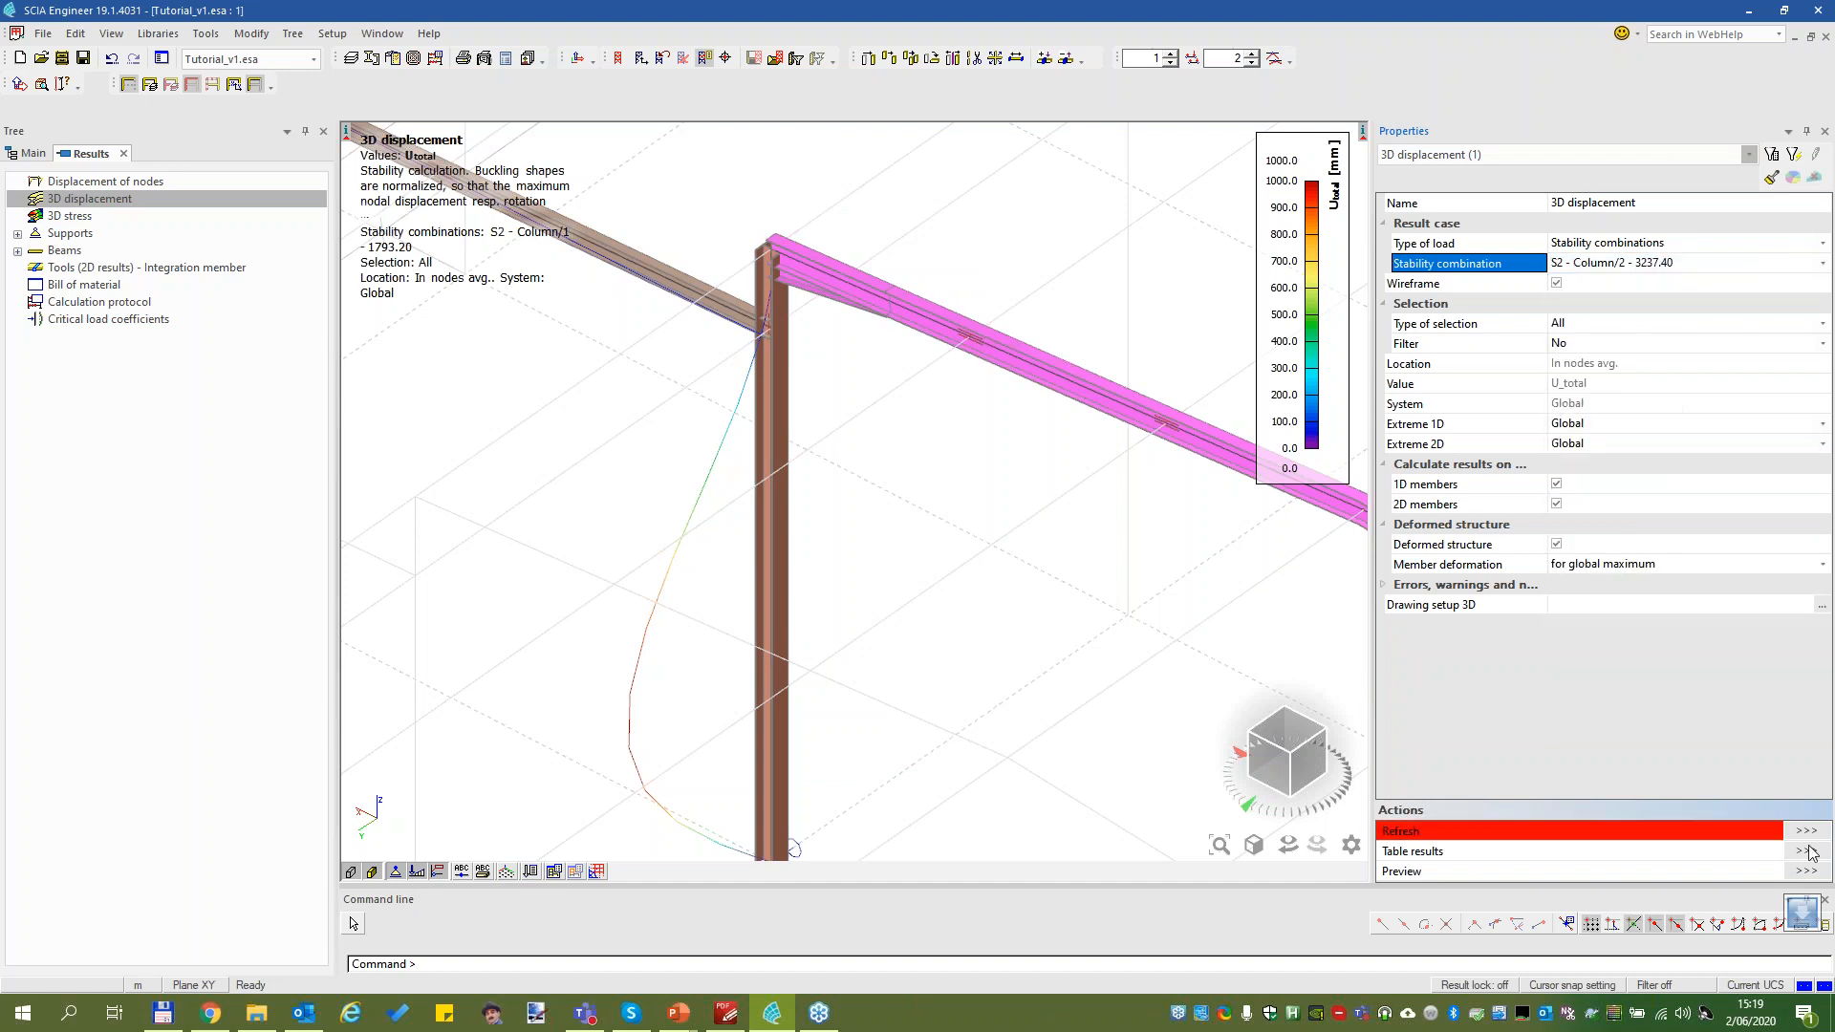
pyautogui.click(1802, 831)
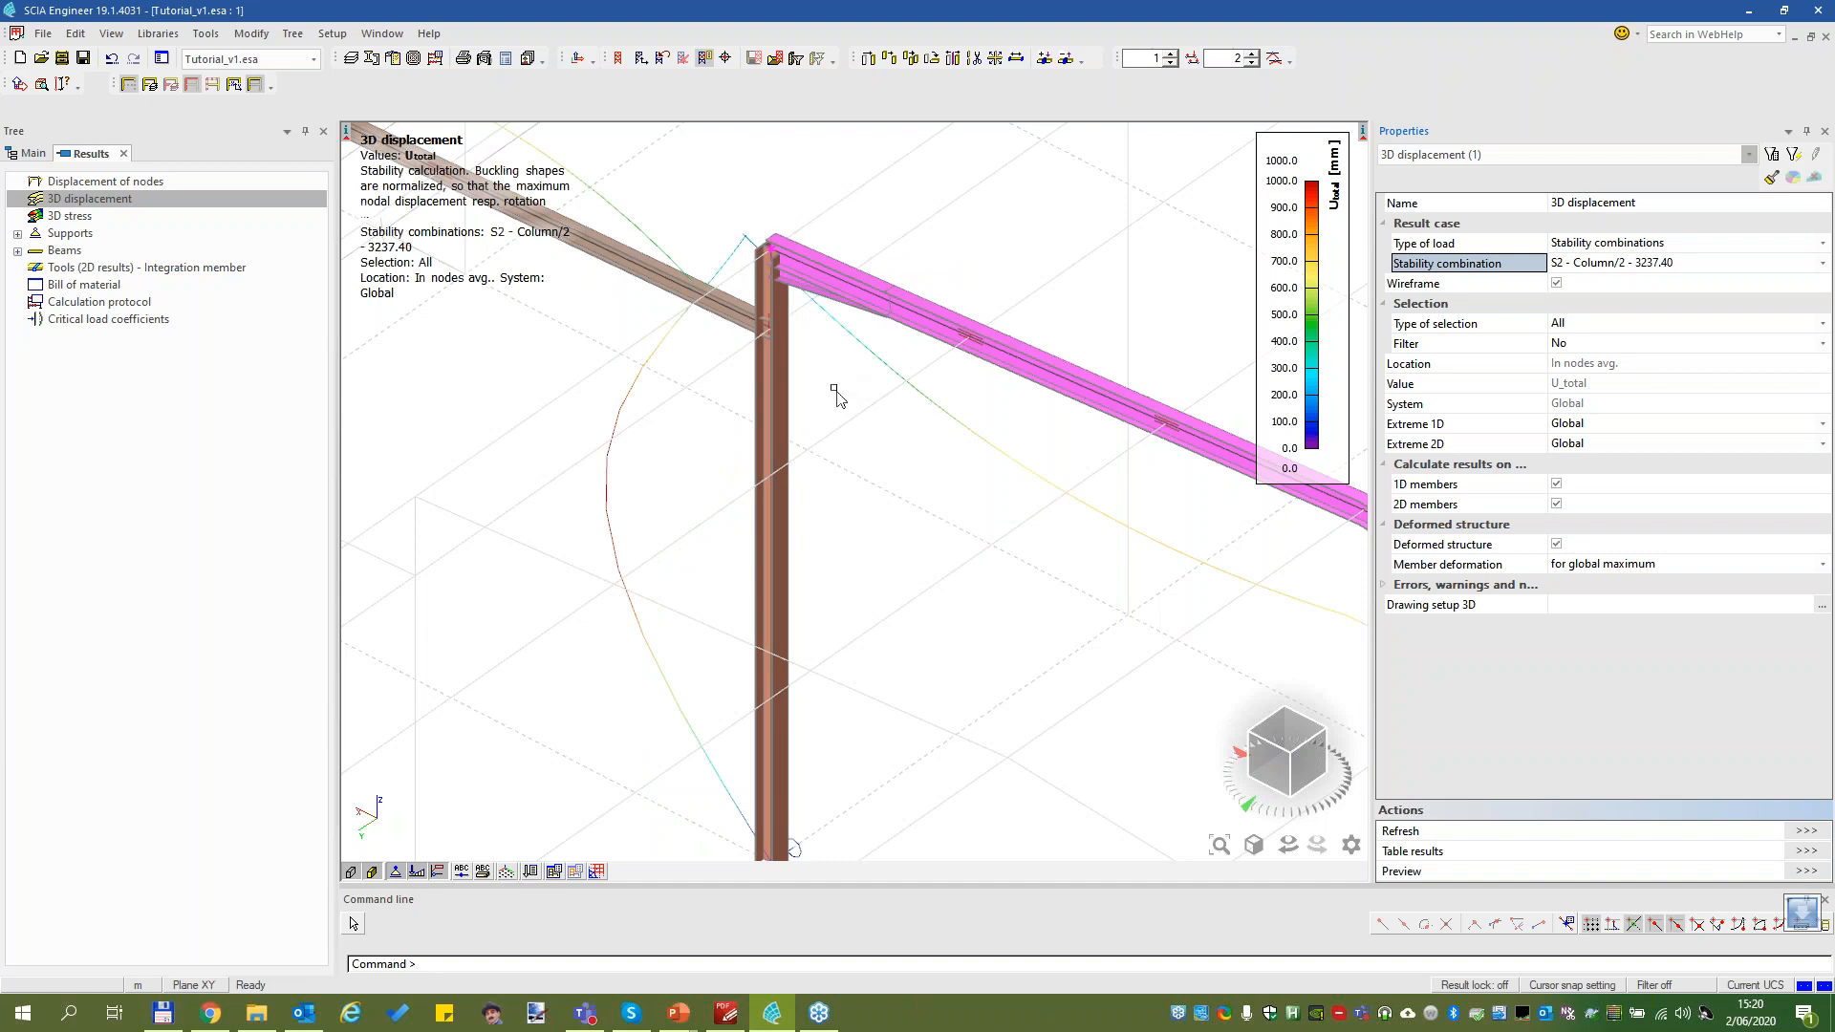
pyautogui.keyDown('ctrl'); pyautogui.moveTo(850, 428); pyautogui.dragTo(946, 411, button='right'); pyautogui.keyUp('ctrl')
# Play the S2 - Column/2 buckling shape in a new animation window and close it
pyautogui.click(110, 34)
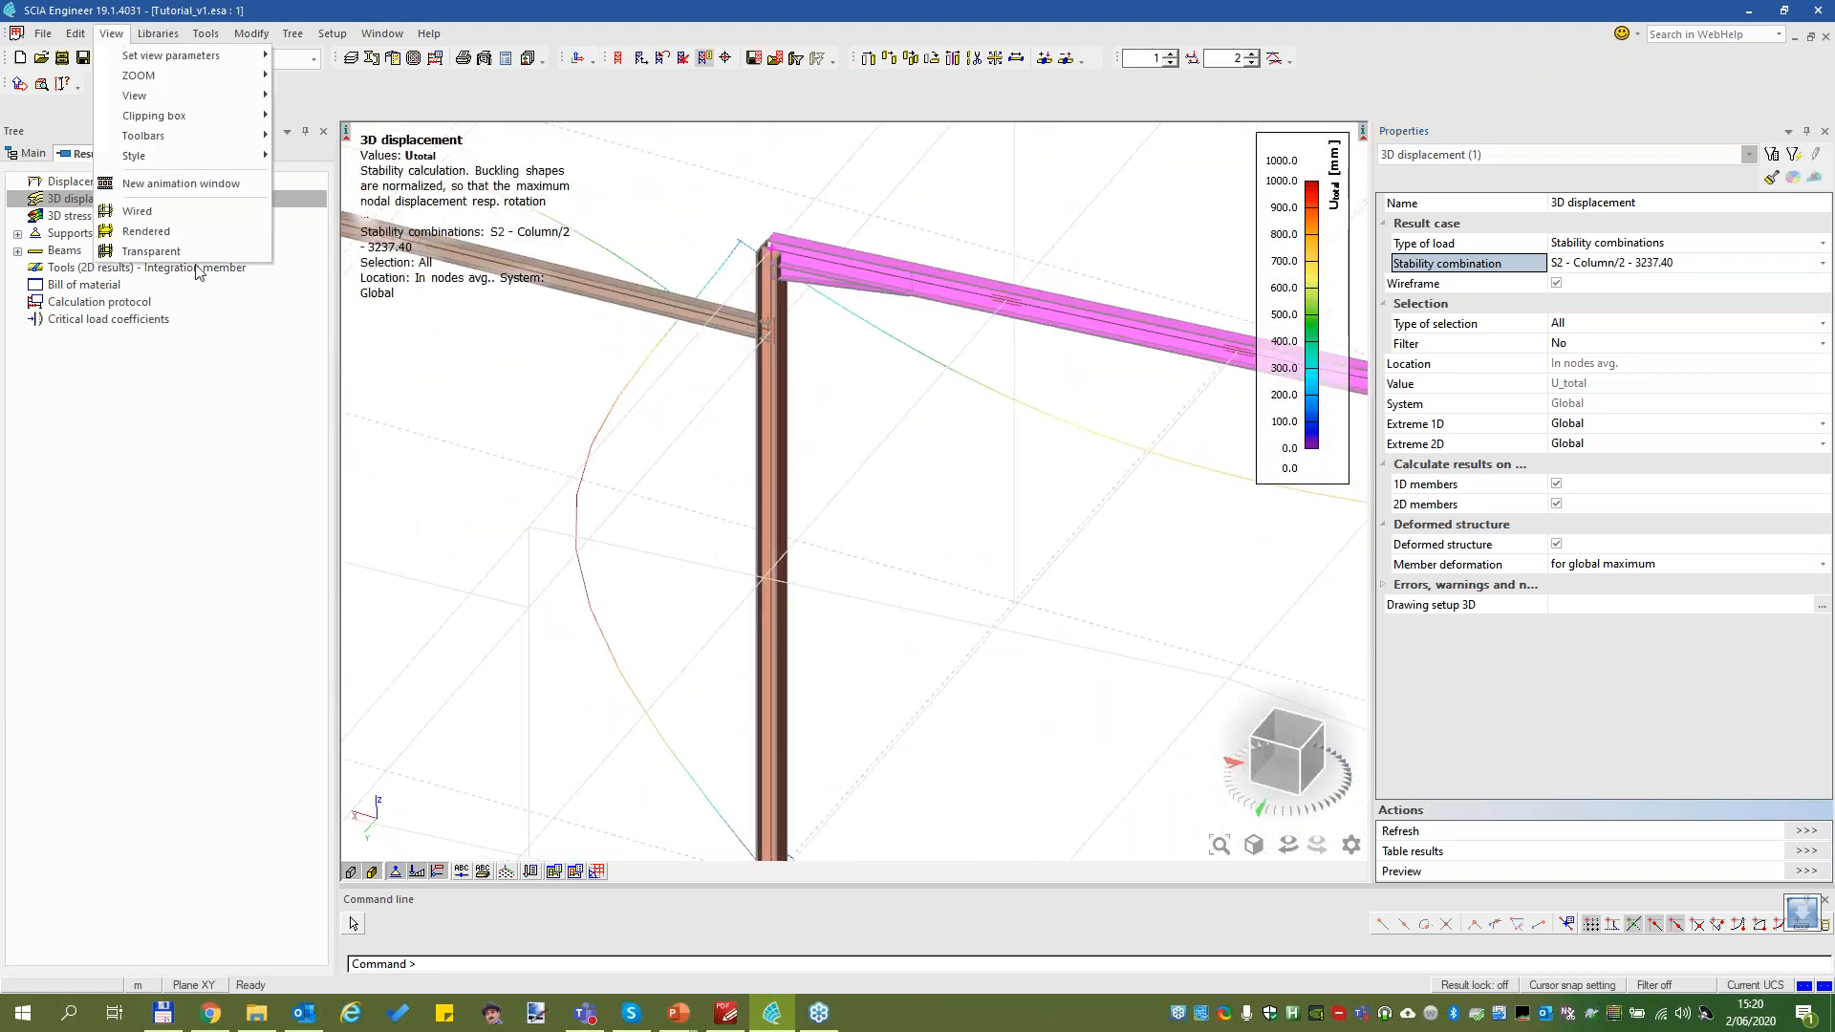
pyautogui.click(202, 185)
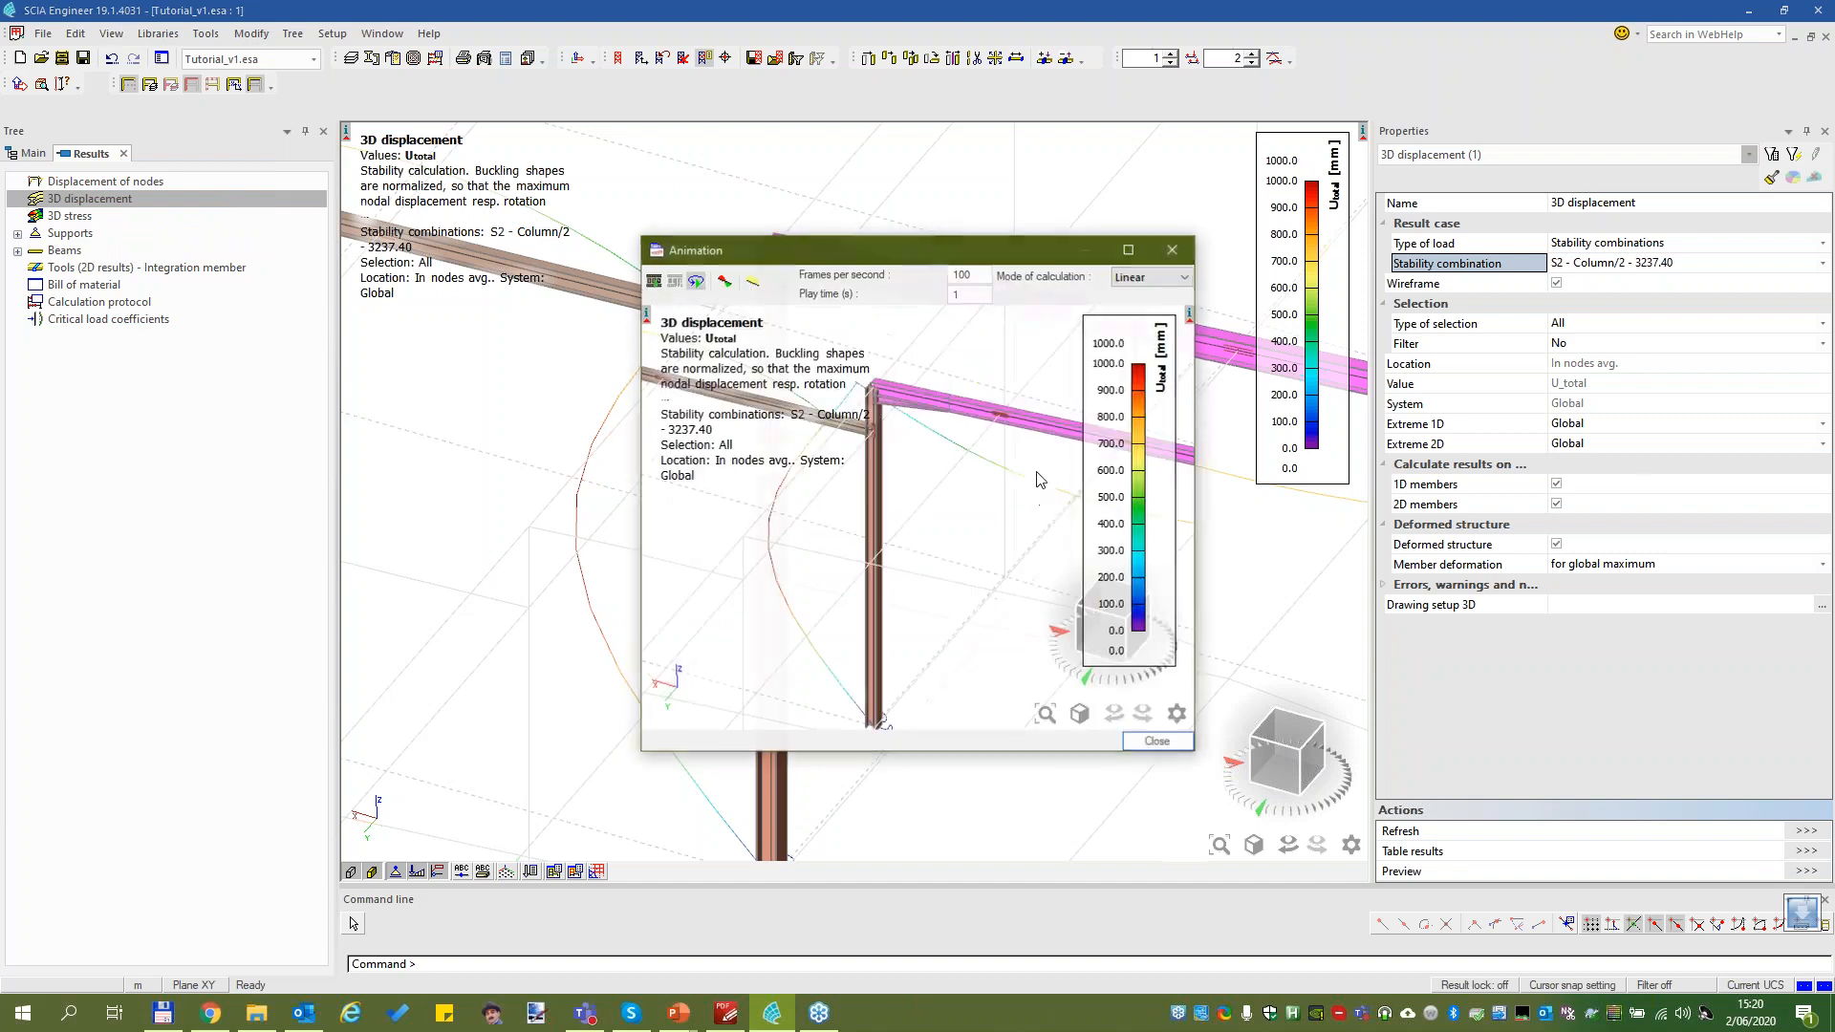
pyautogui.click(703, 283)
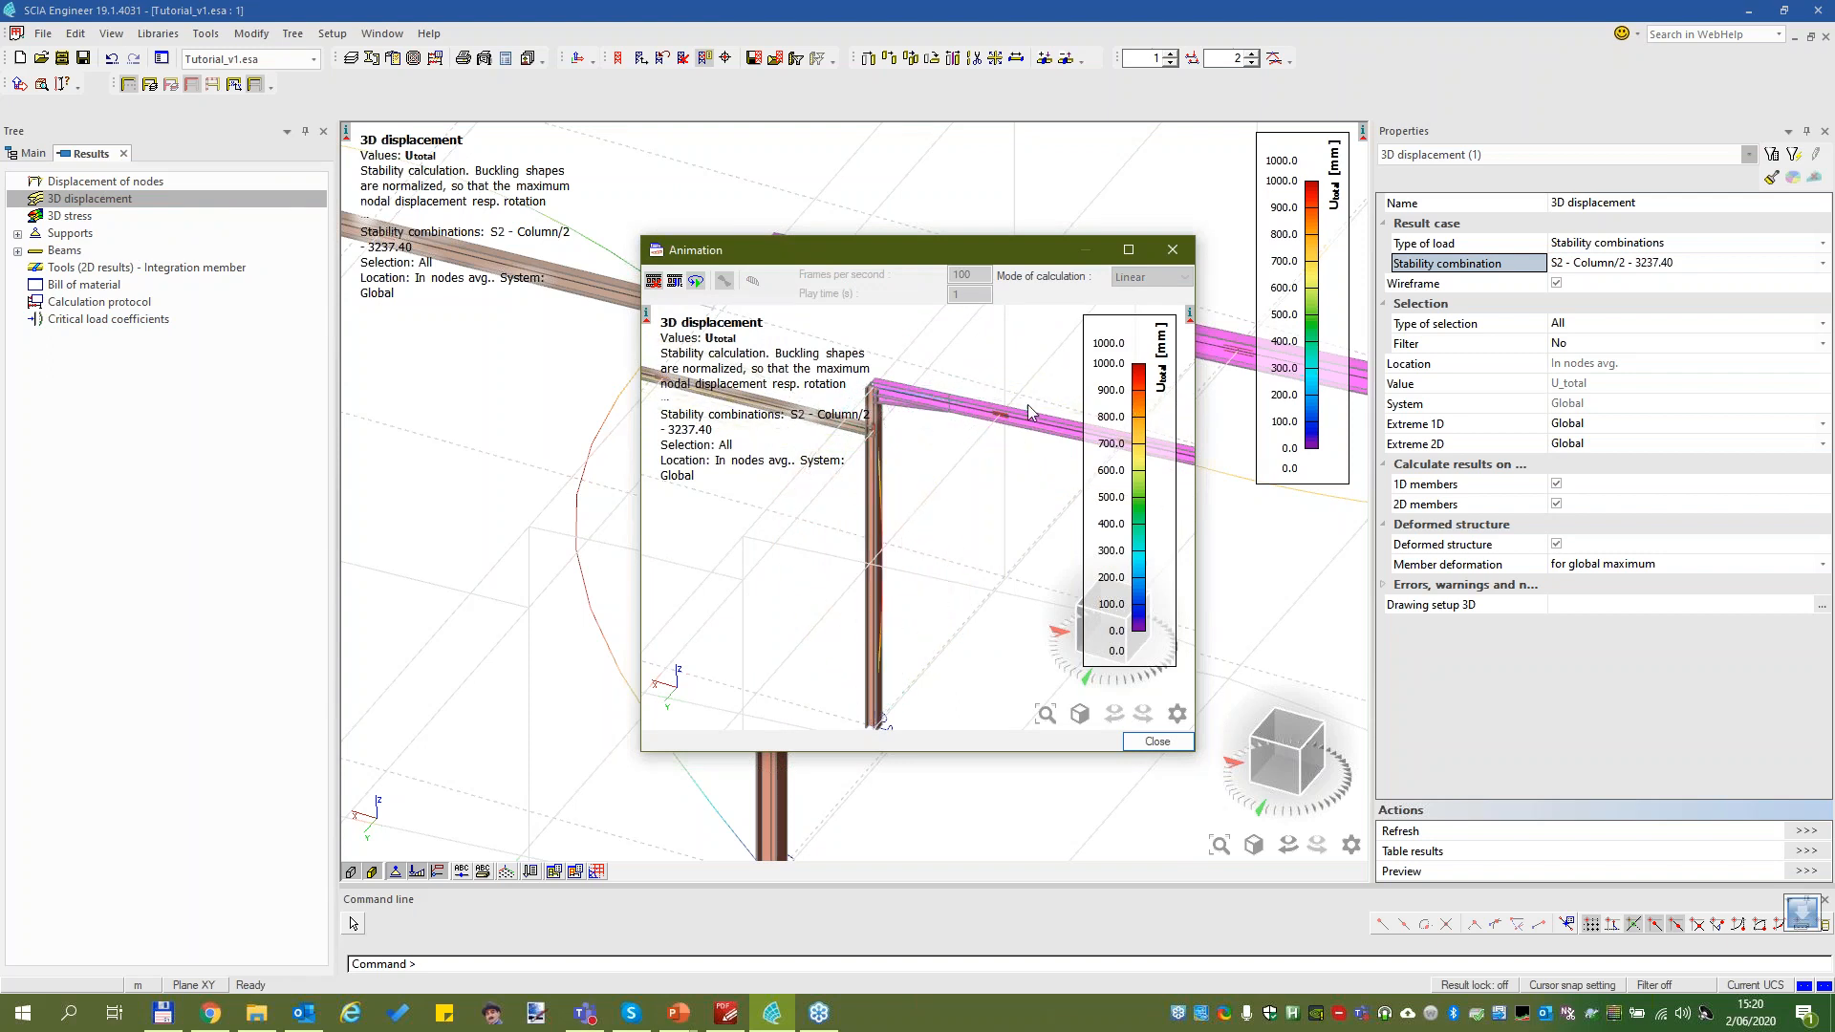
pyautogui.click(1172, 249)
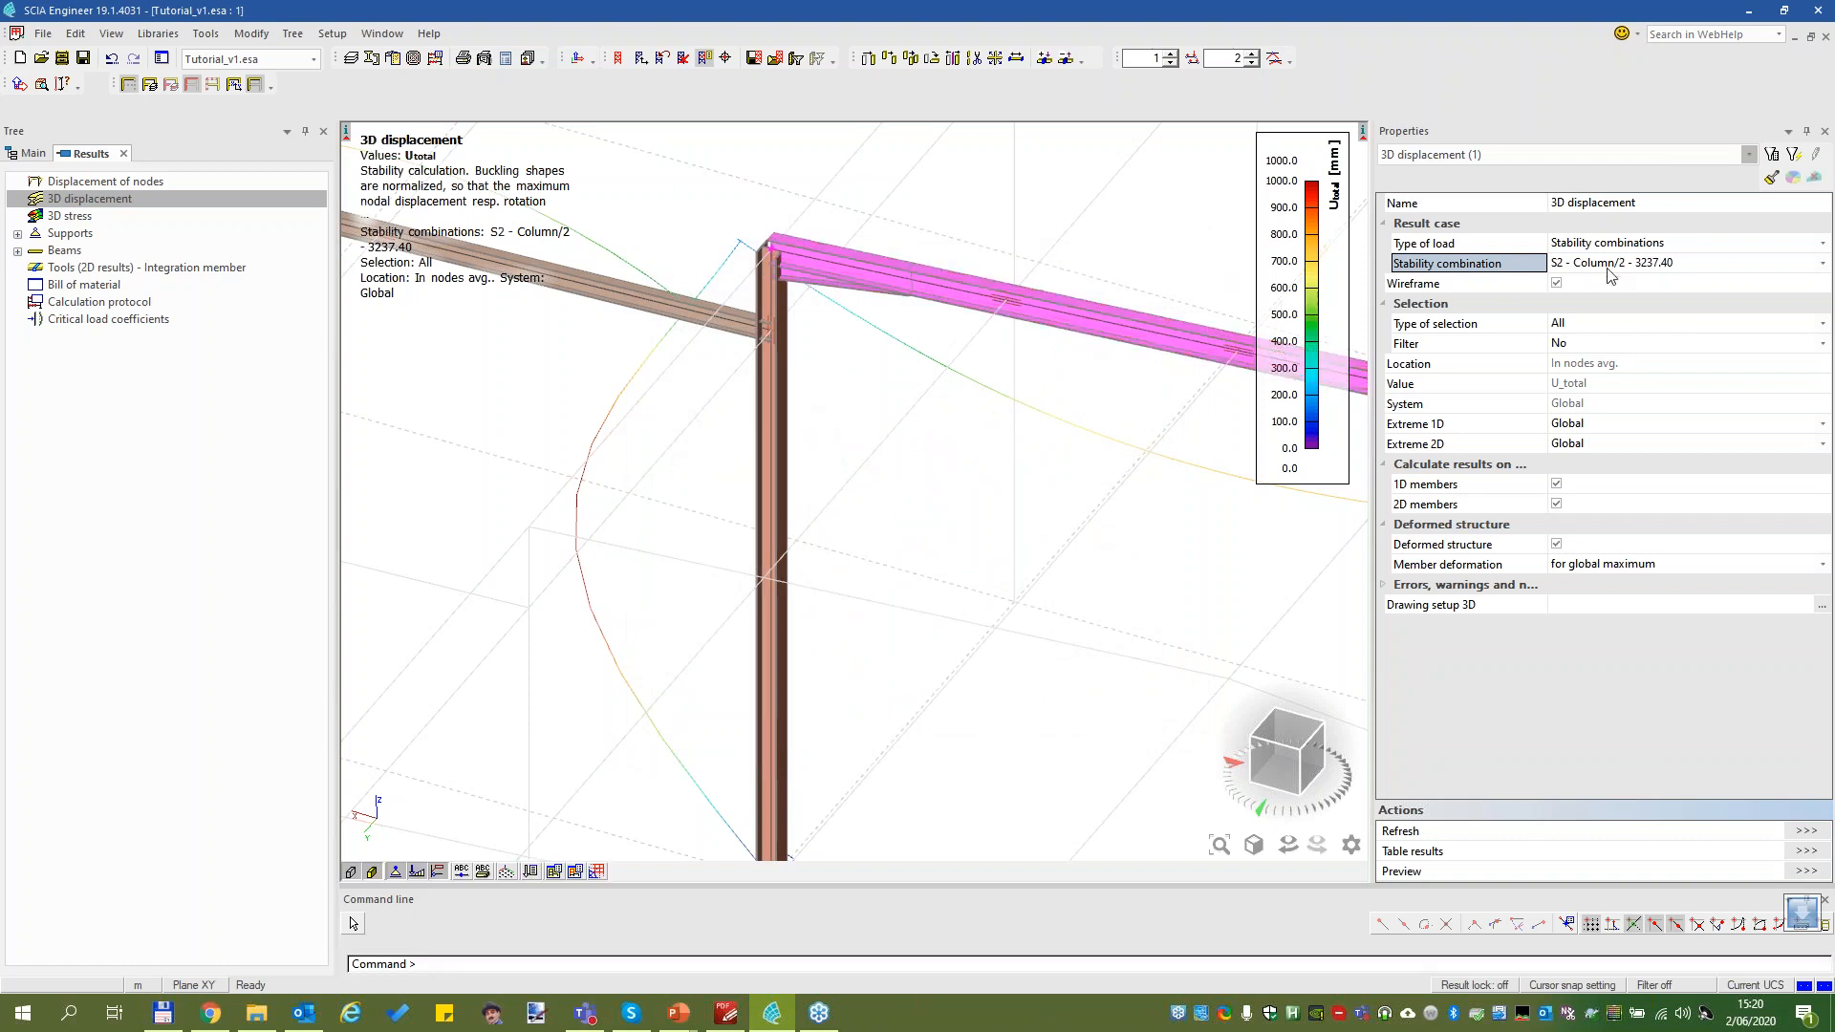
# Switch off the activity so that the whole steel hall is shown
pyautogui.scroll(-7, 897, 402)
pyautogui.keyDown('ctrl'); pyautogui.moveTo(969, 516); pyautogui.dragTo(950, 518, button='right'); pyautogui.keyUp('ctrl')
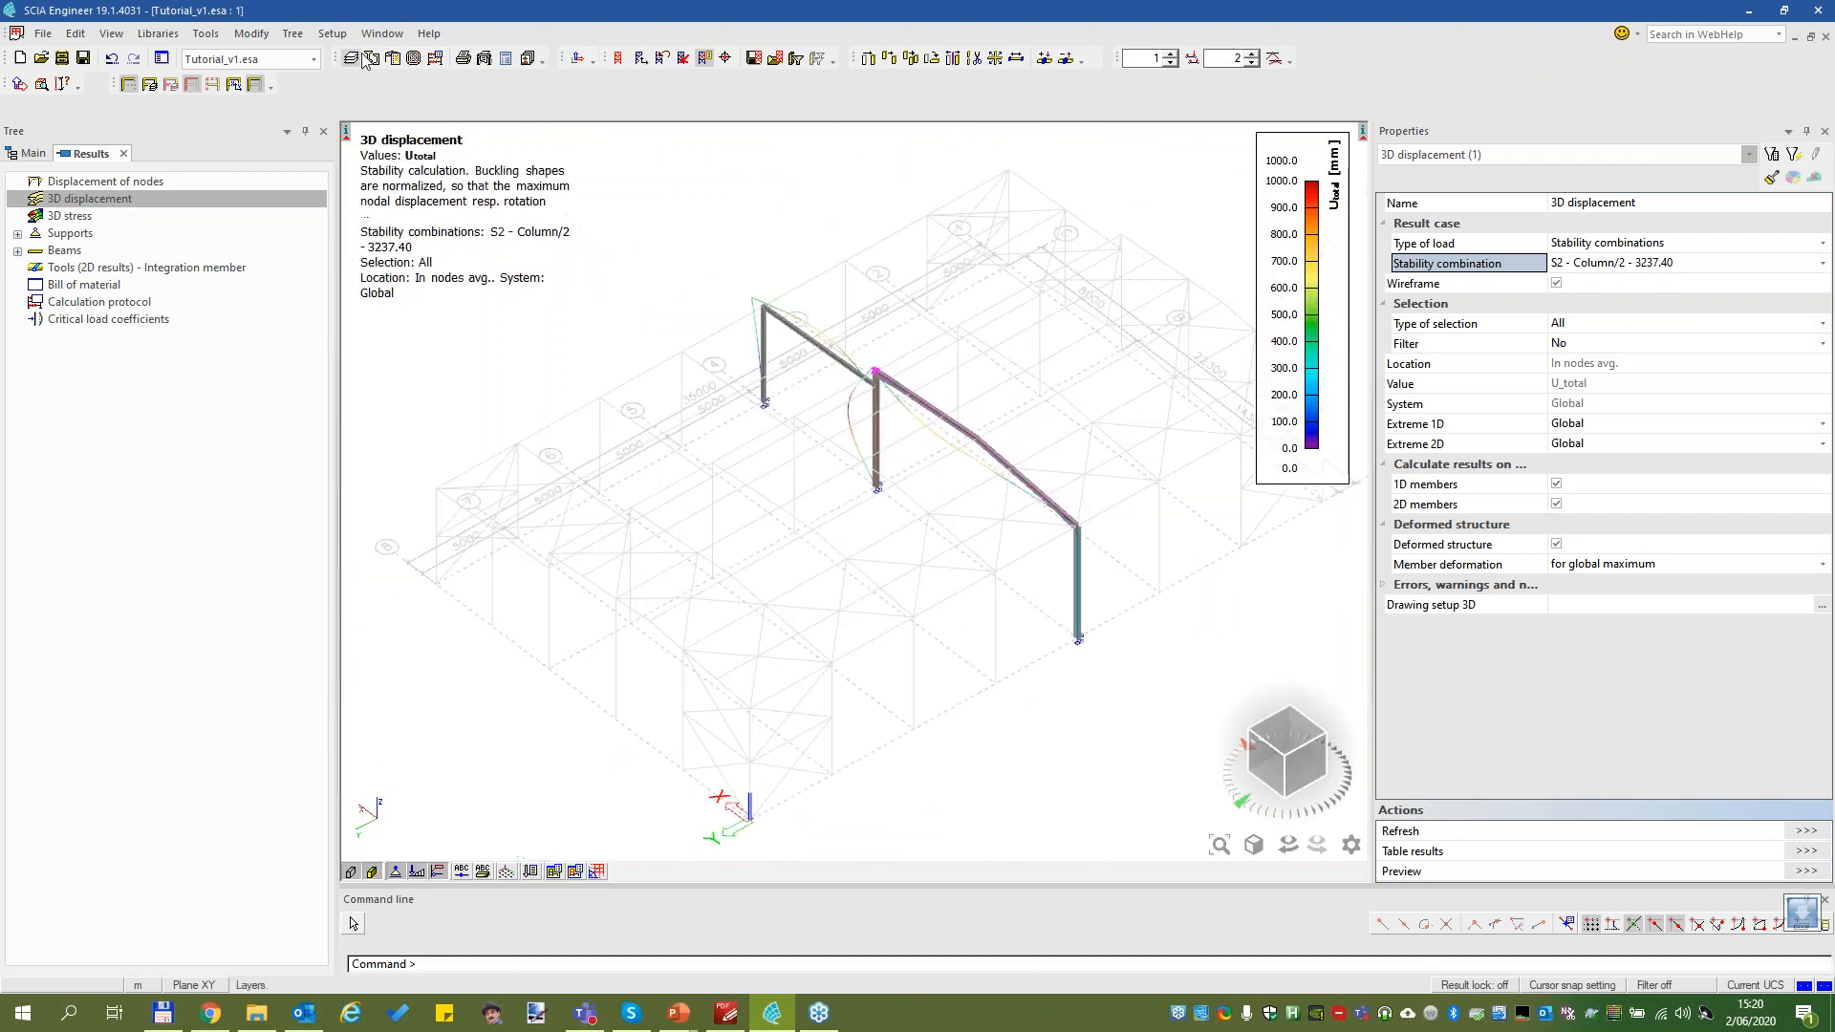
pyautogui.click(131, 86)
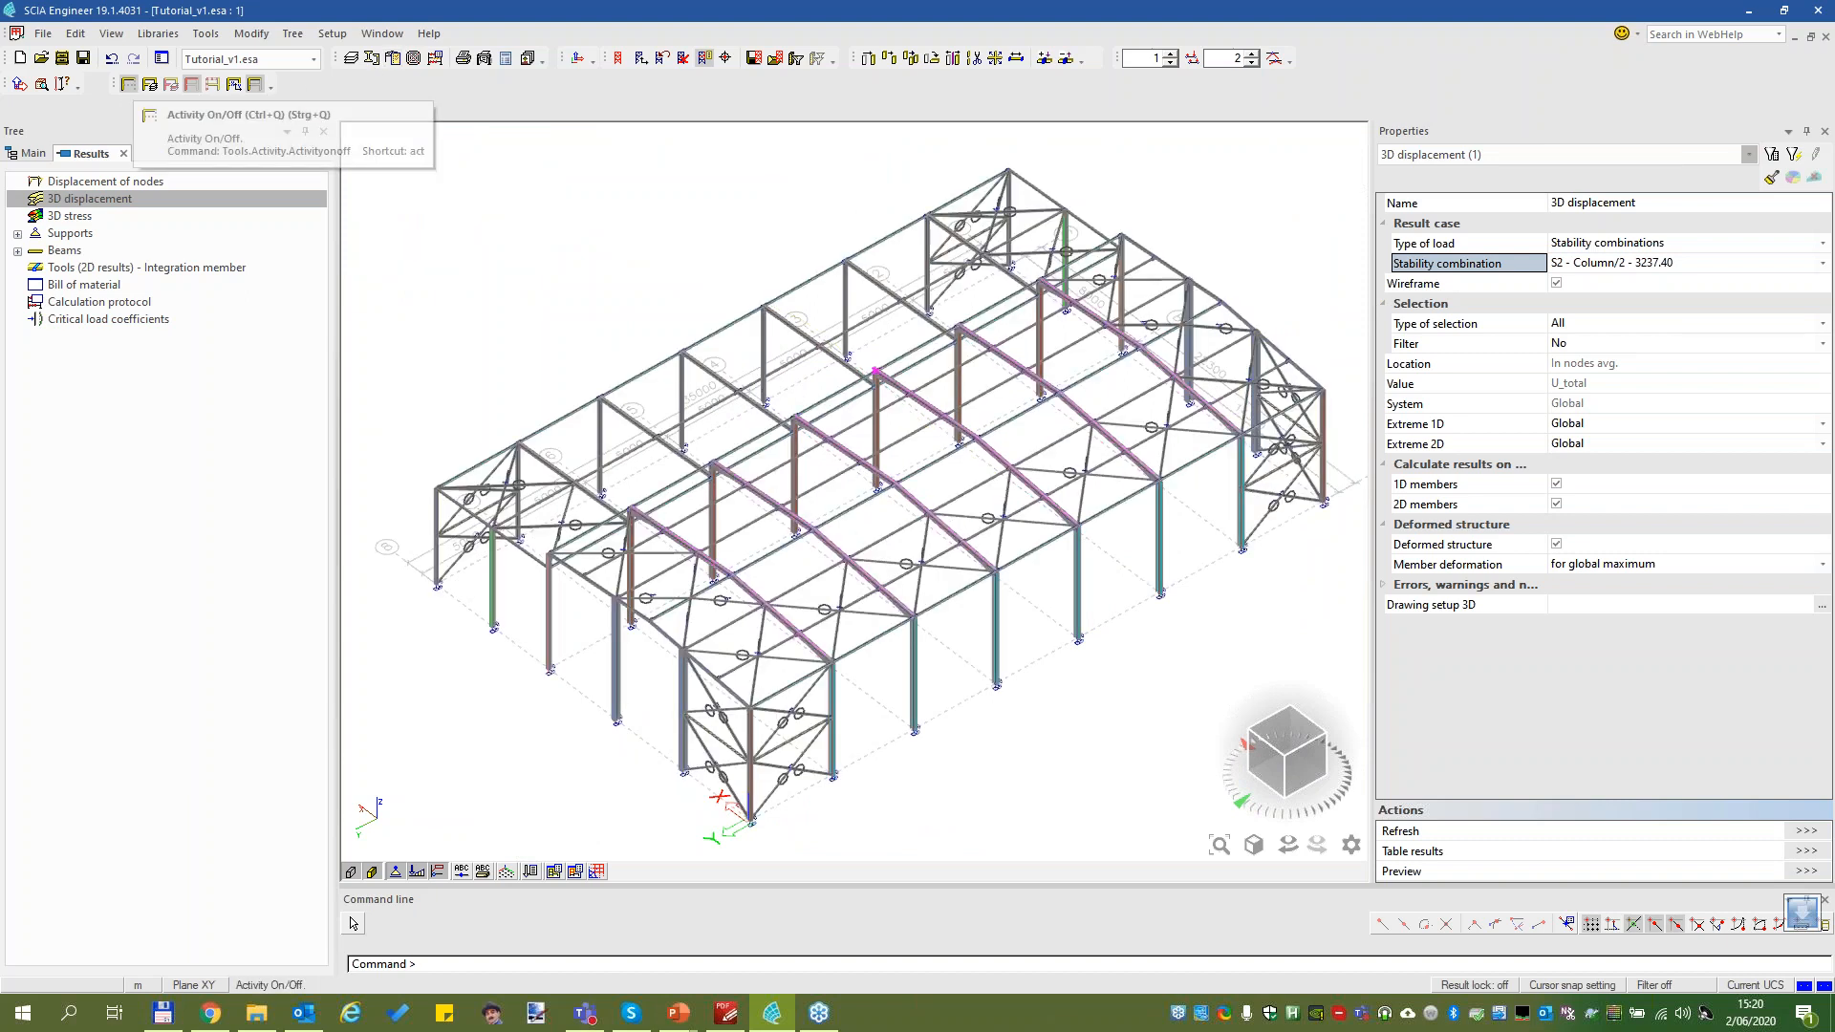
# Set the stability combination to S3 - ULS-B5/26 and refresh the results to inspect the buckling shape of the whole hall
pyautogui.click(1691, 267)
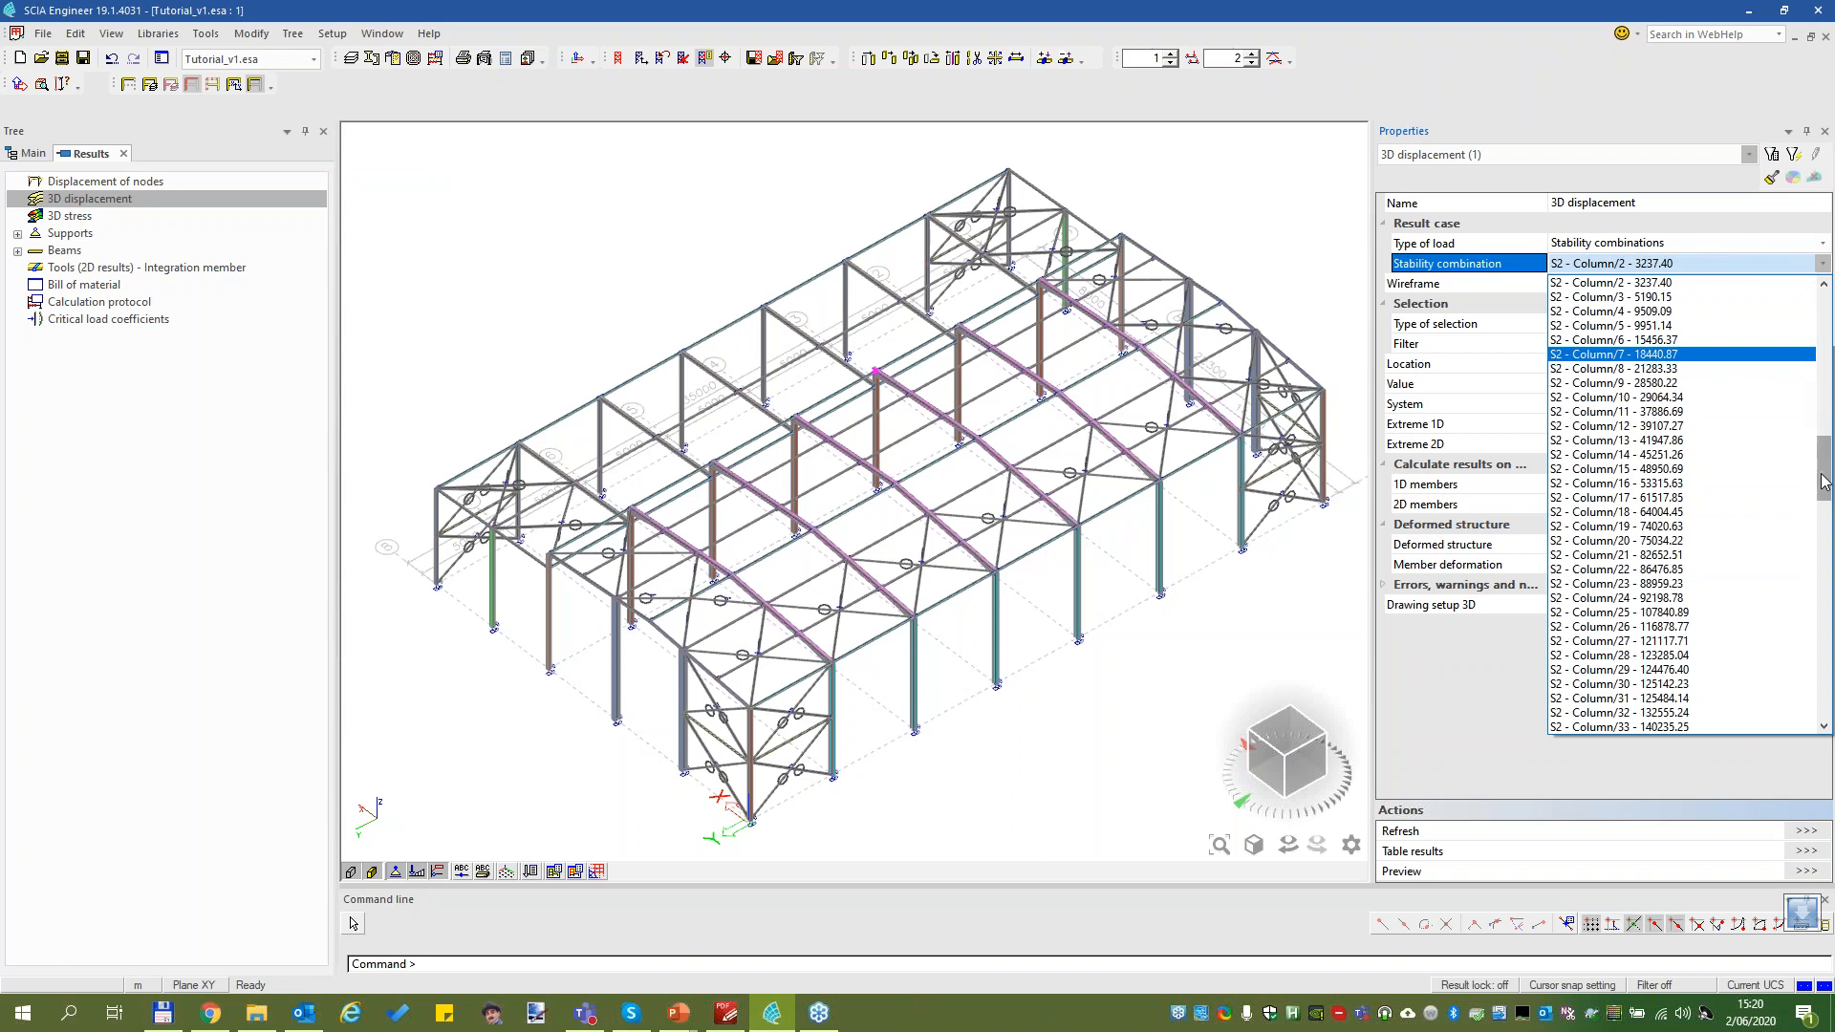
pyautogui.moveTo(1822, 478); pyautogui.dragTo(1827, 657)
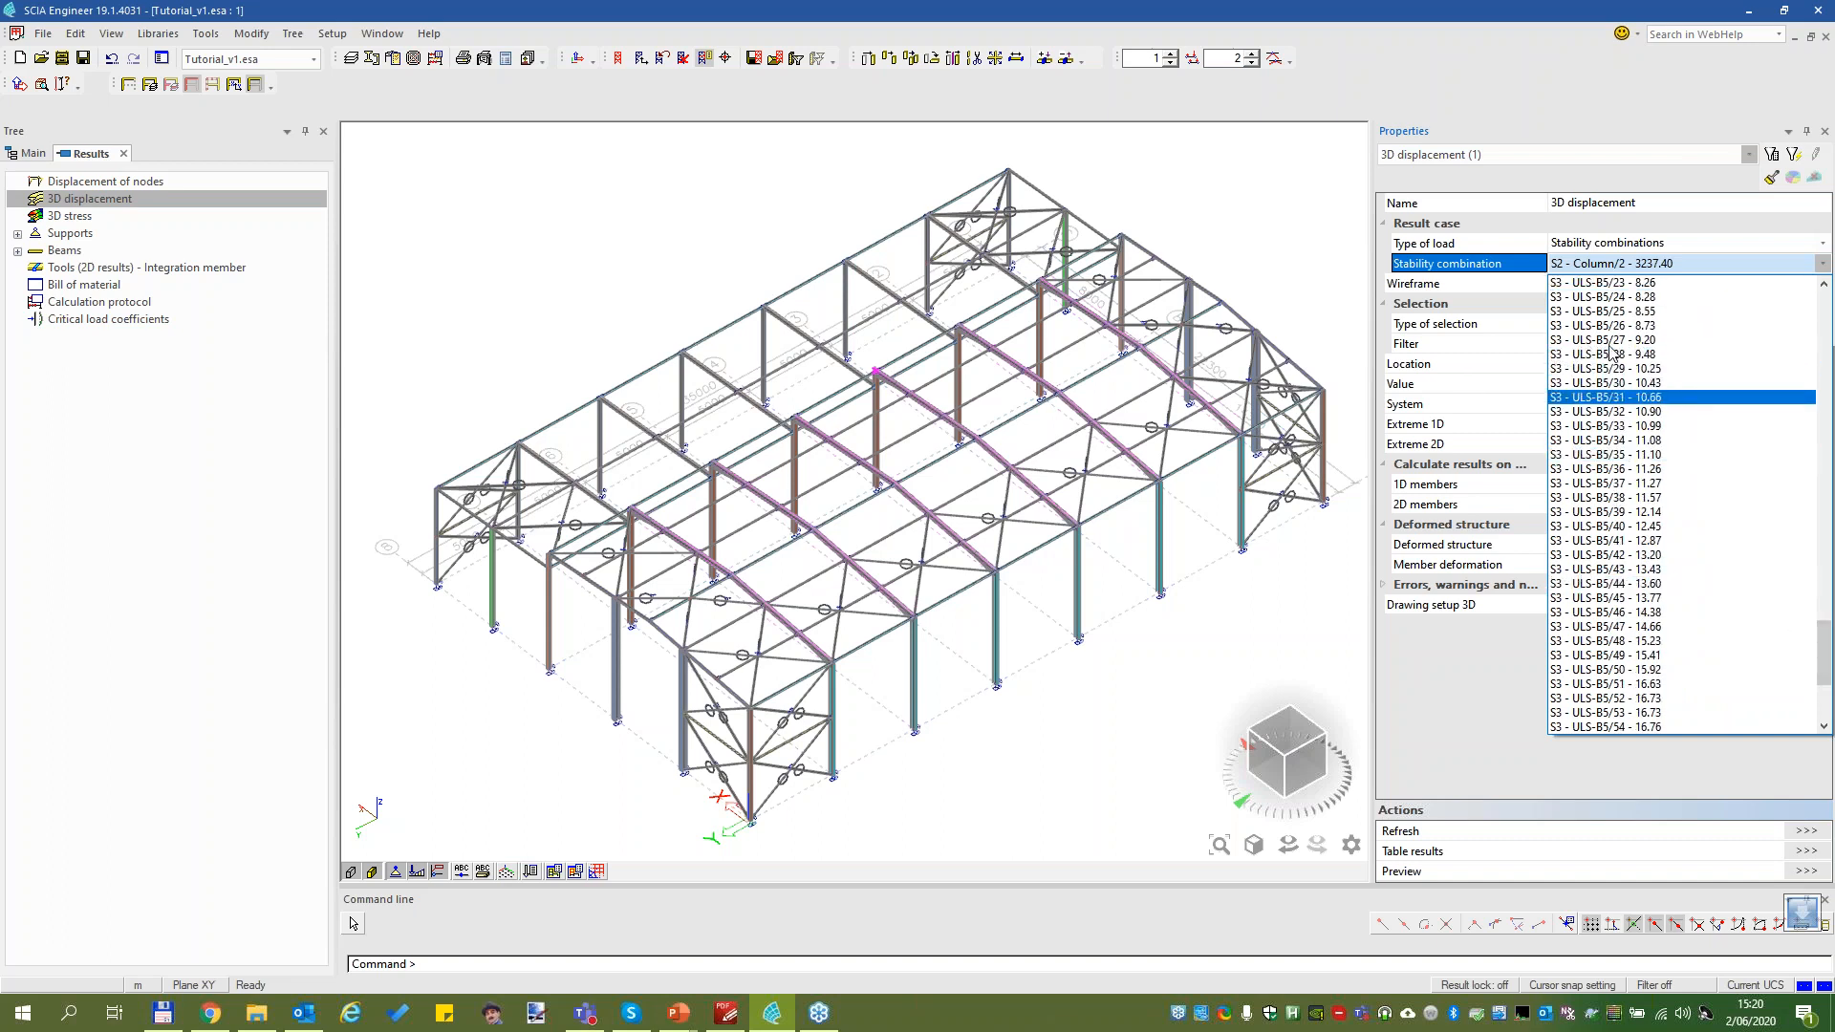
pyautogui.click(1658, 326)
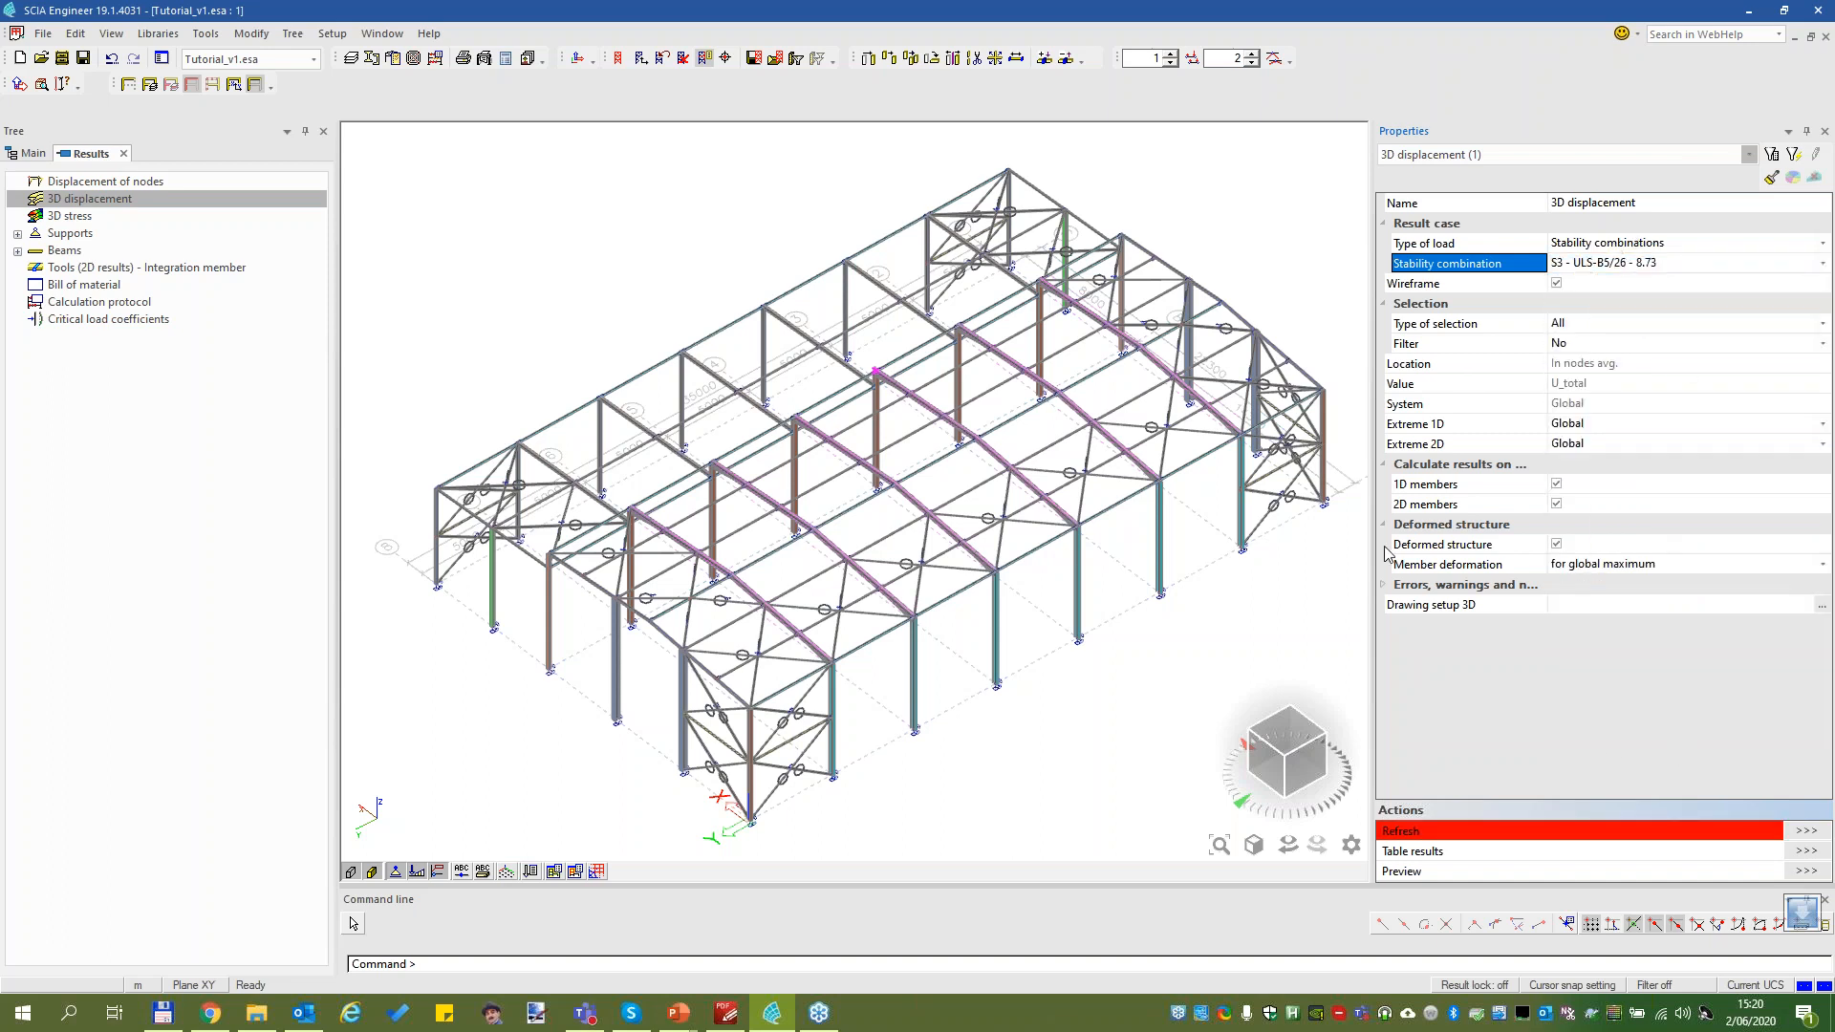
pyautogui.click(1801, 830)
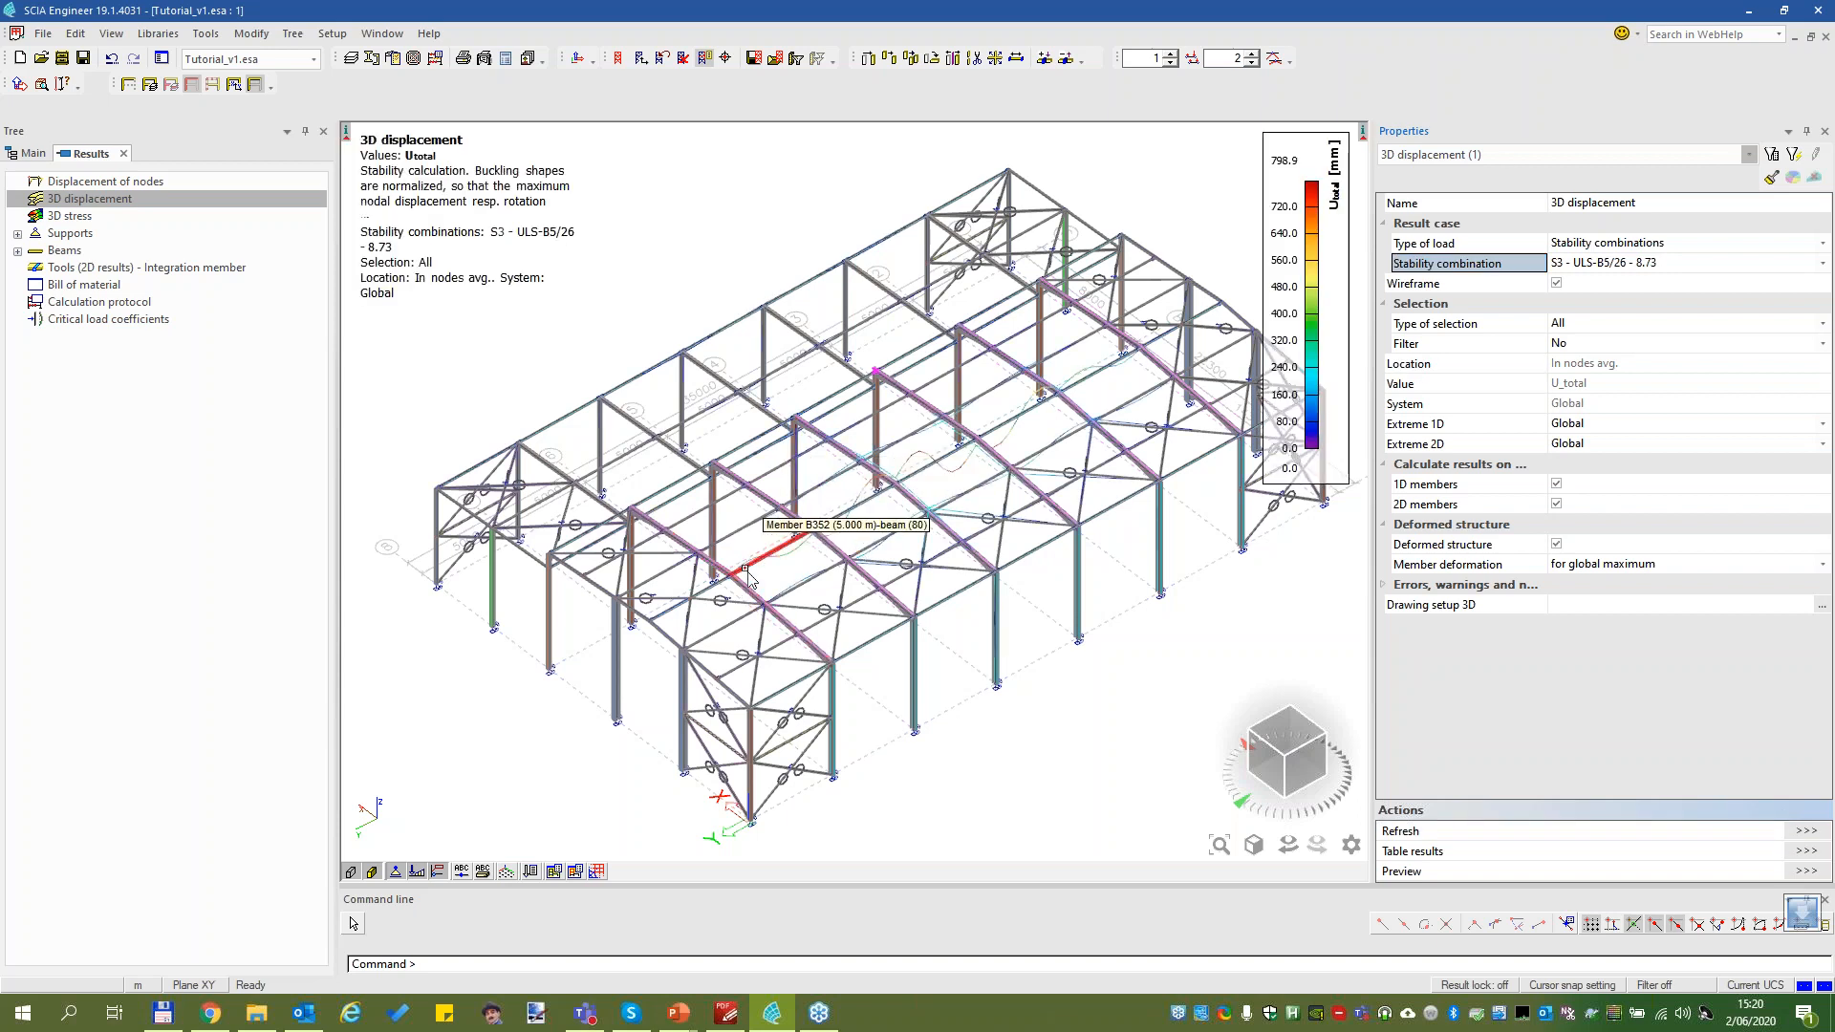
pyautogui.scroll(3, 734, 560)
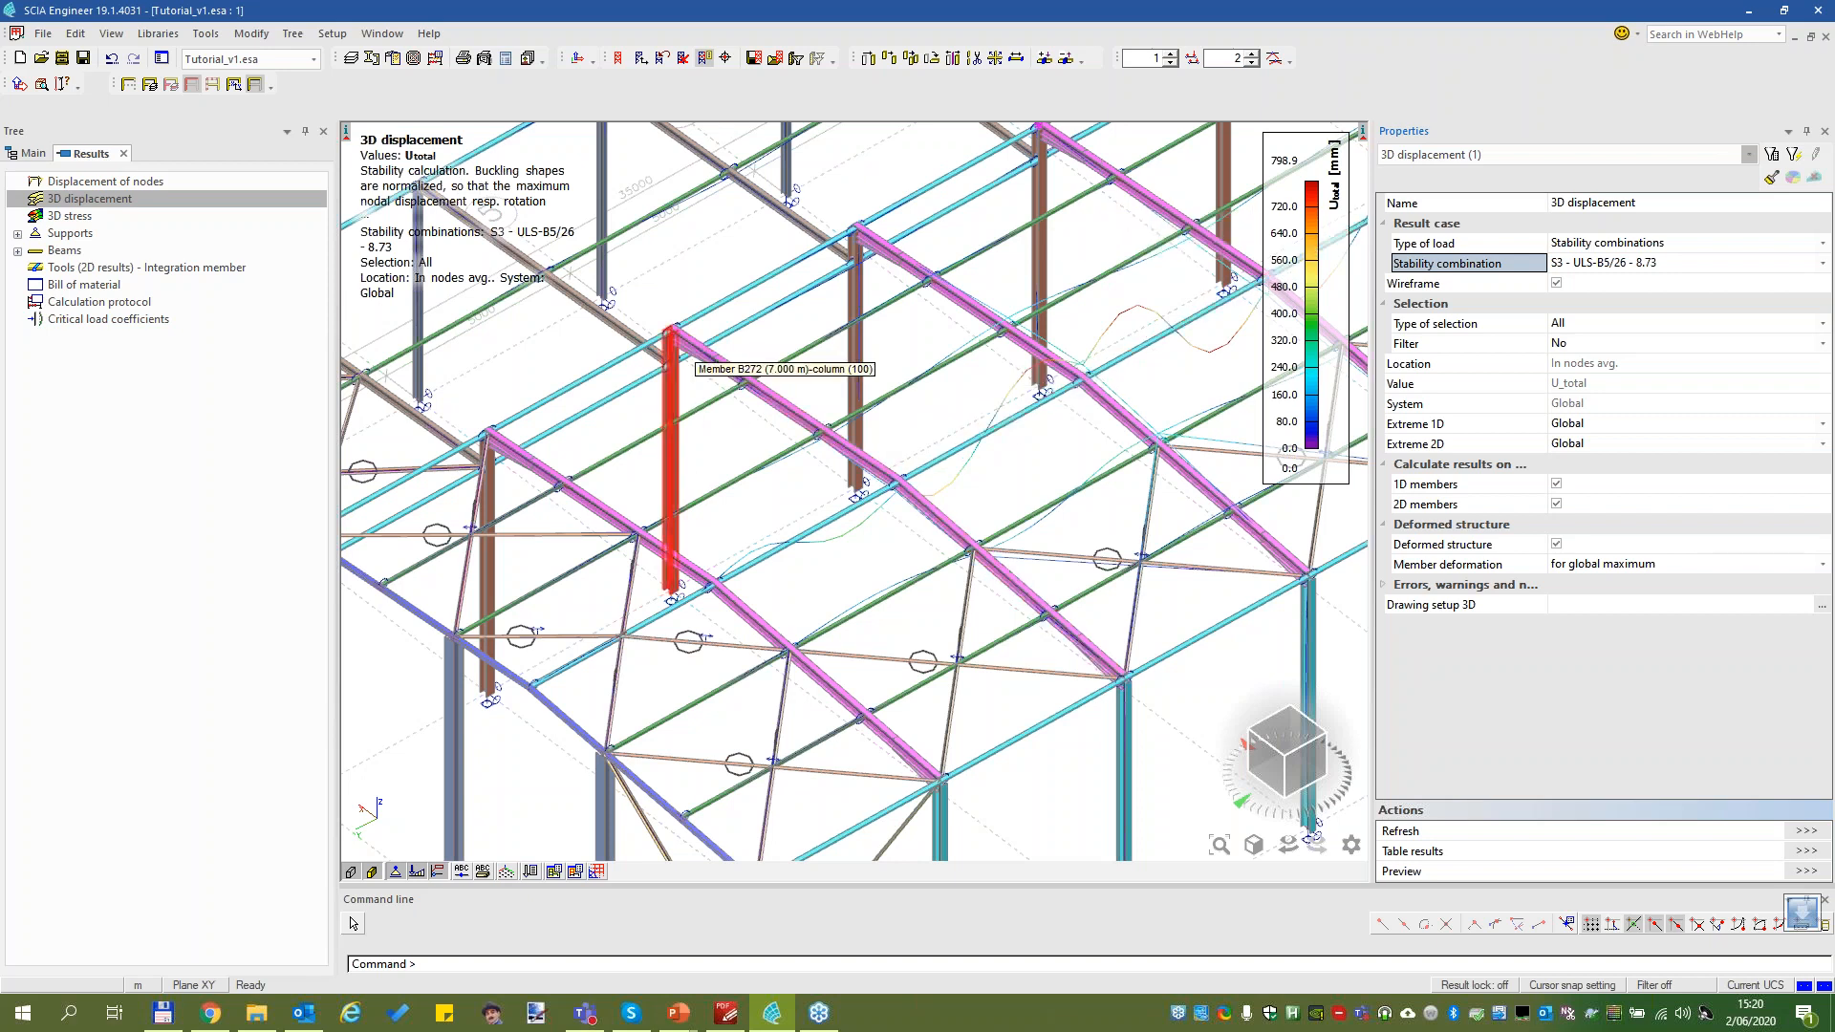
pyautogui.scroll(-4, 732, 428)
# Display the buckling shape of stability combination S3 - ULS-B5/32 on the hall
pyautogui.click(1657, 265)
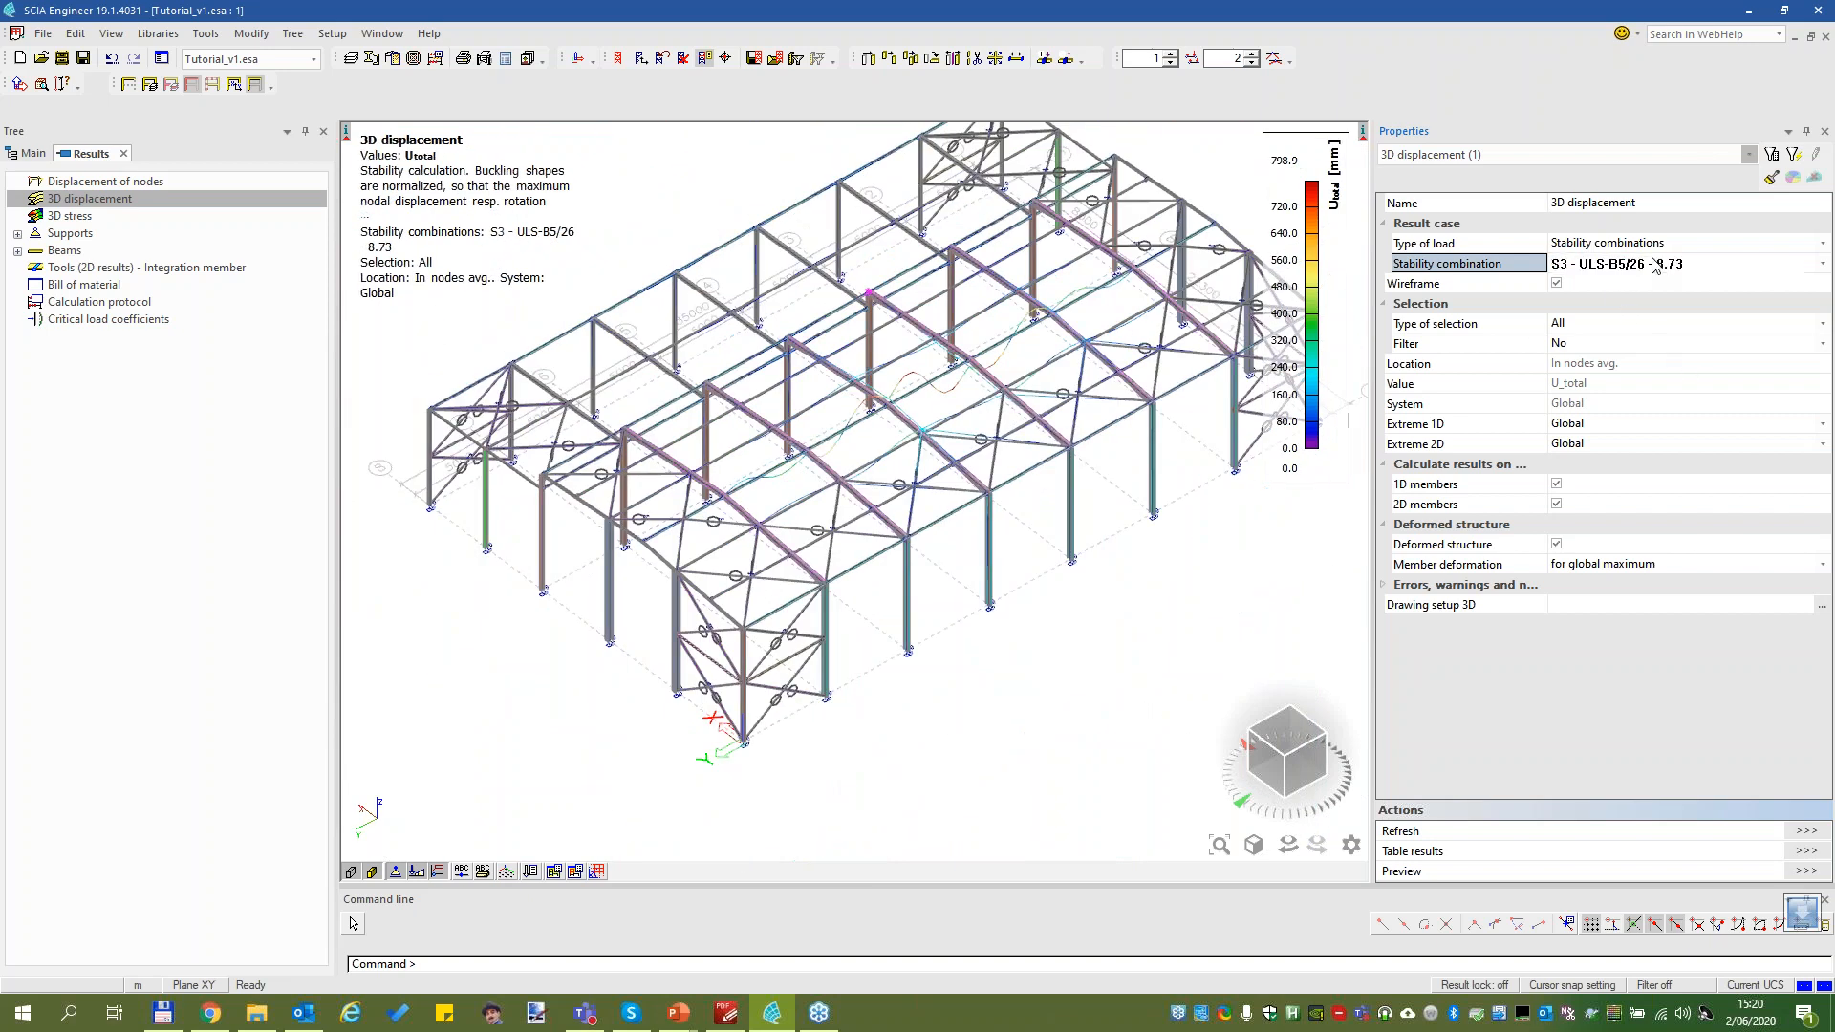
pyautogui.click(1665, 265)
pyautogui.click(1660, 369)
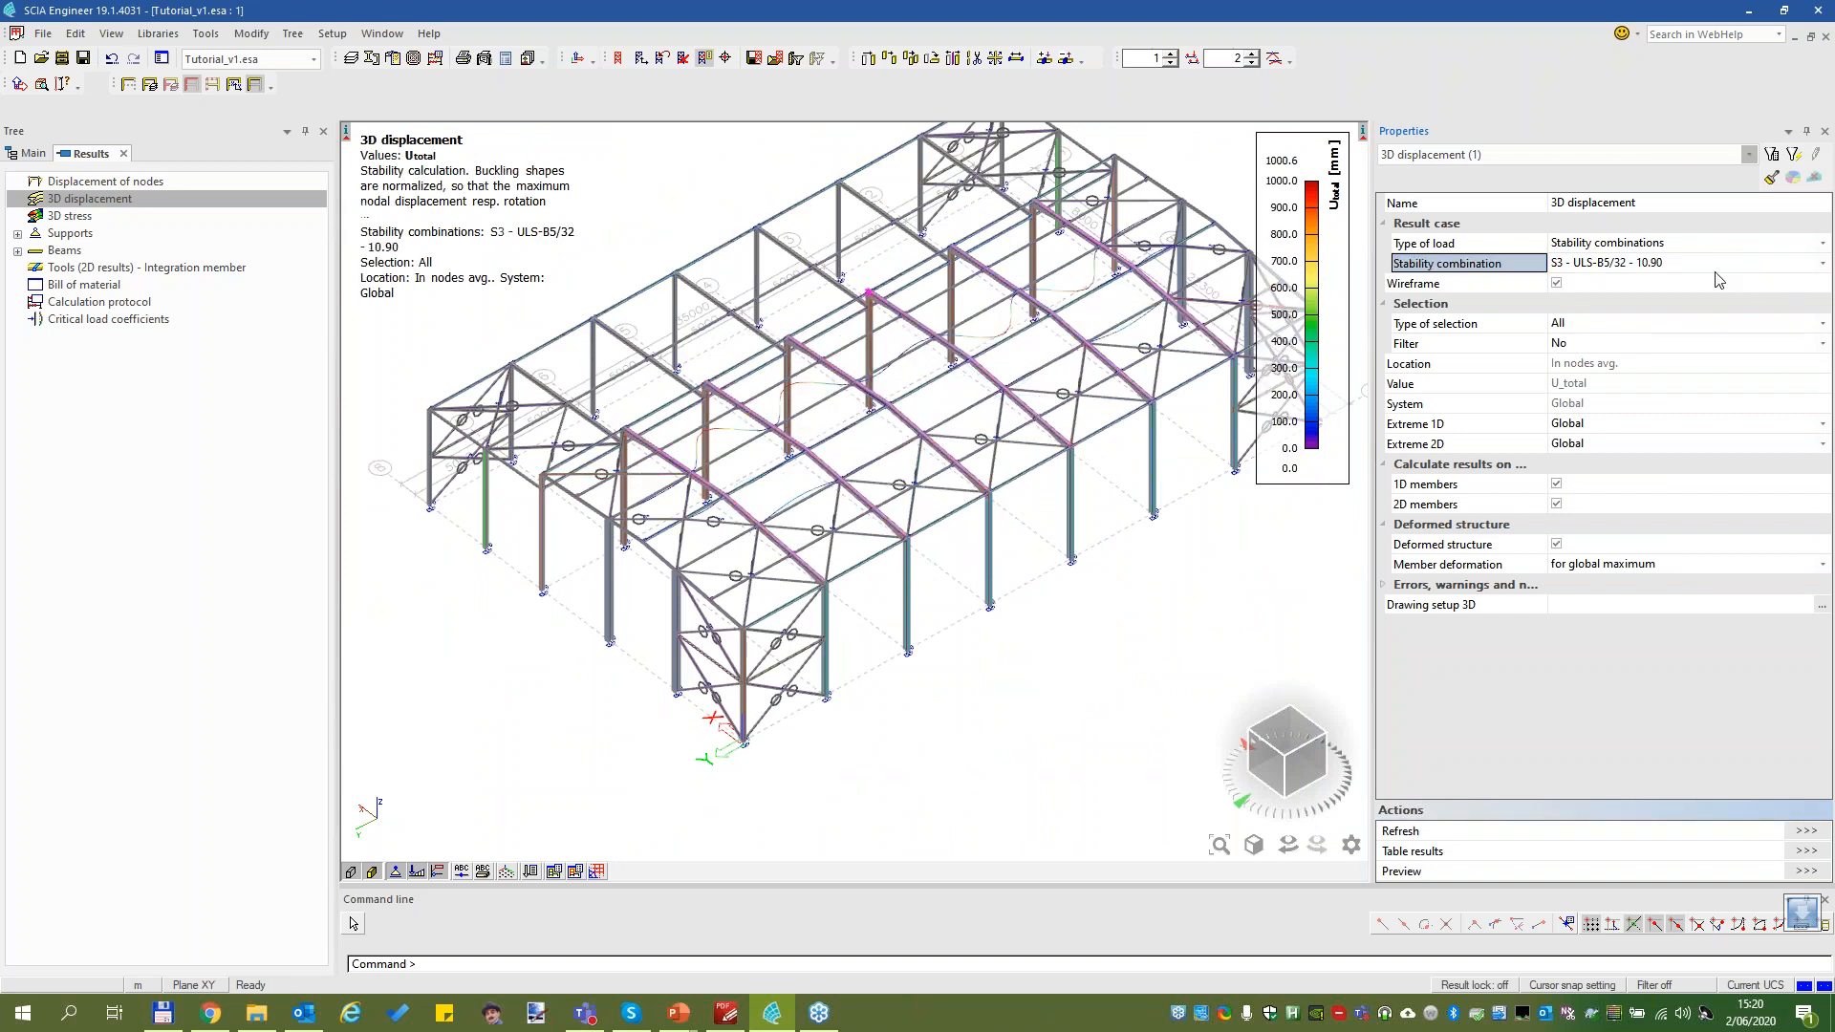
# Set the stability combination to S3 - ULS-B5/63 and refresh the displayed 3D displacement of the hall
pyautogui.click(1686, 272)
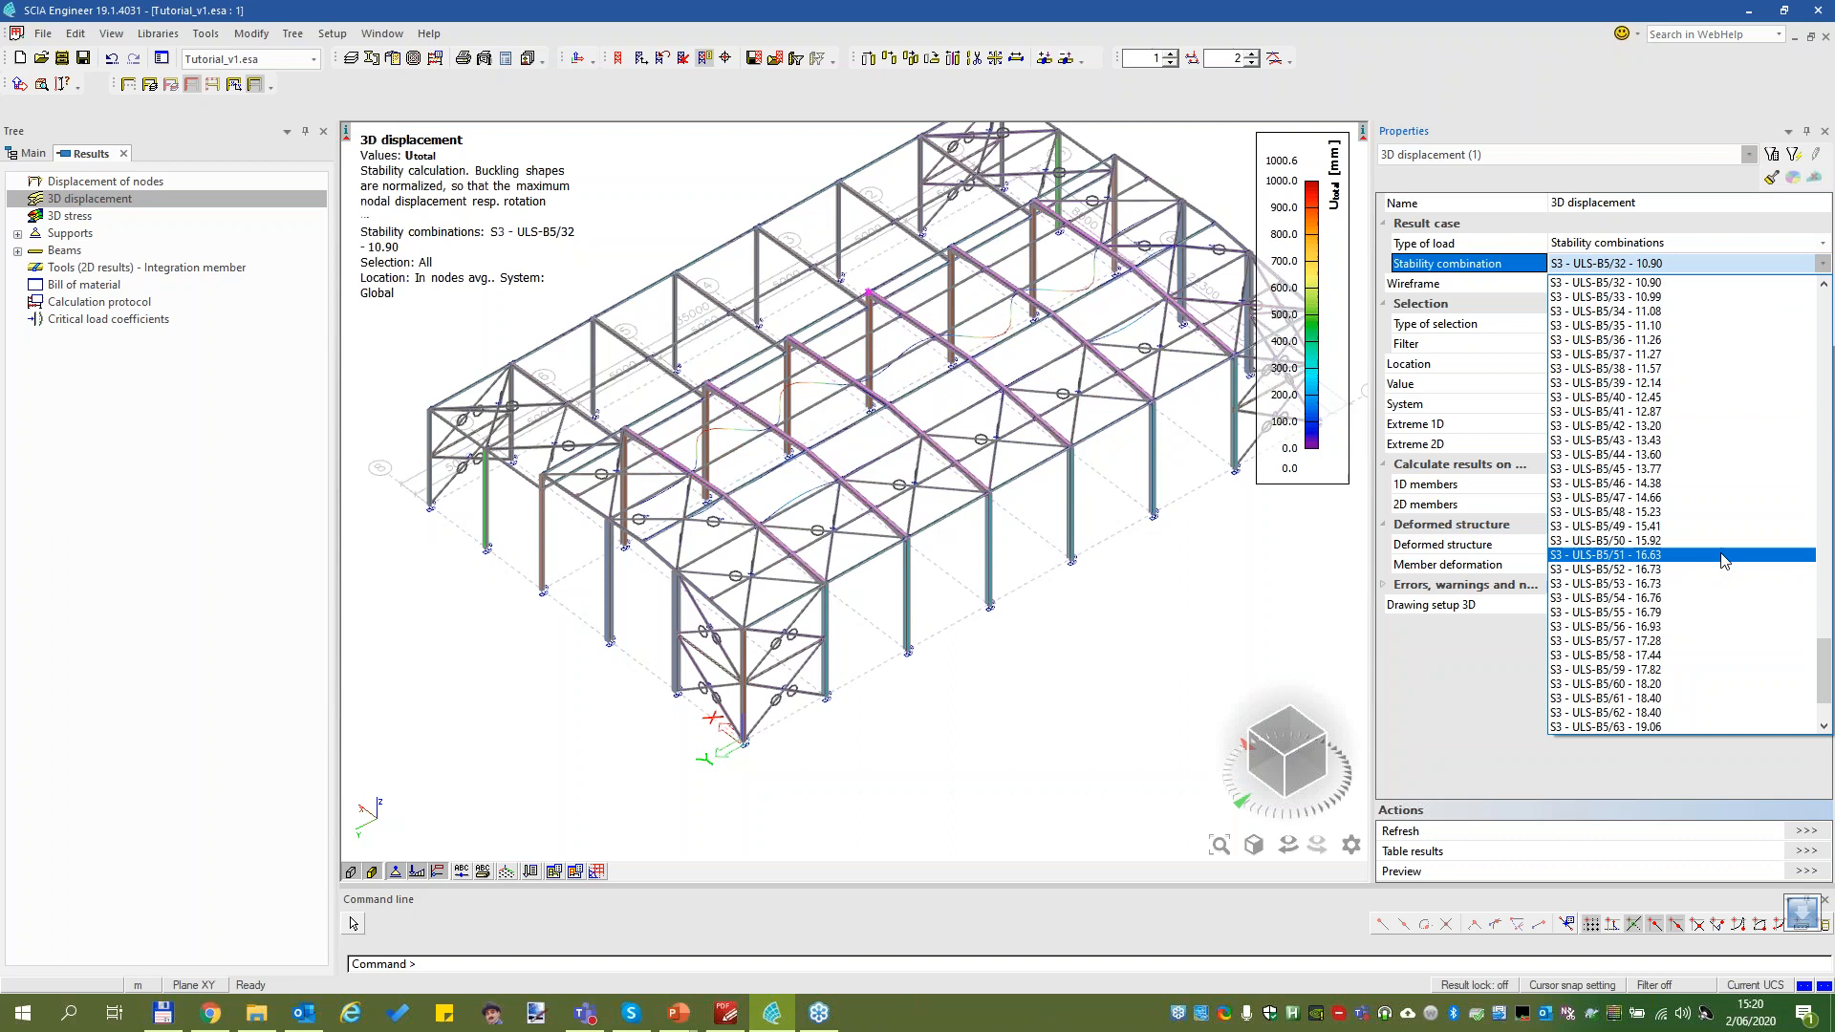
pyautogui.scroll(-2, 1827, 669)
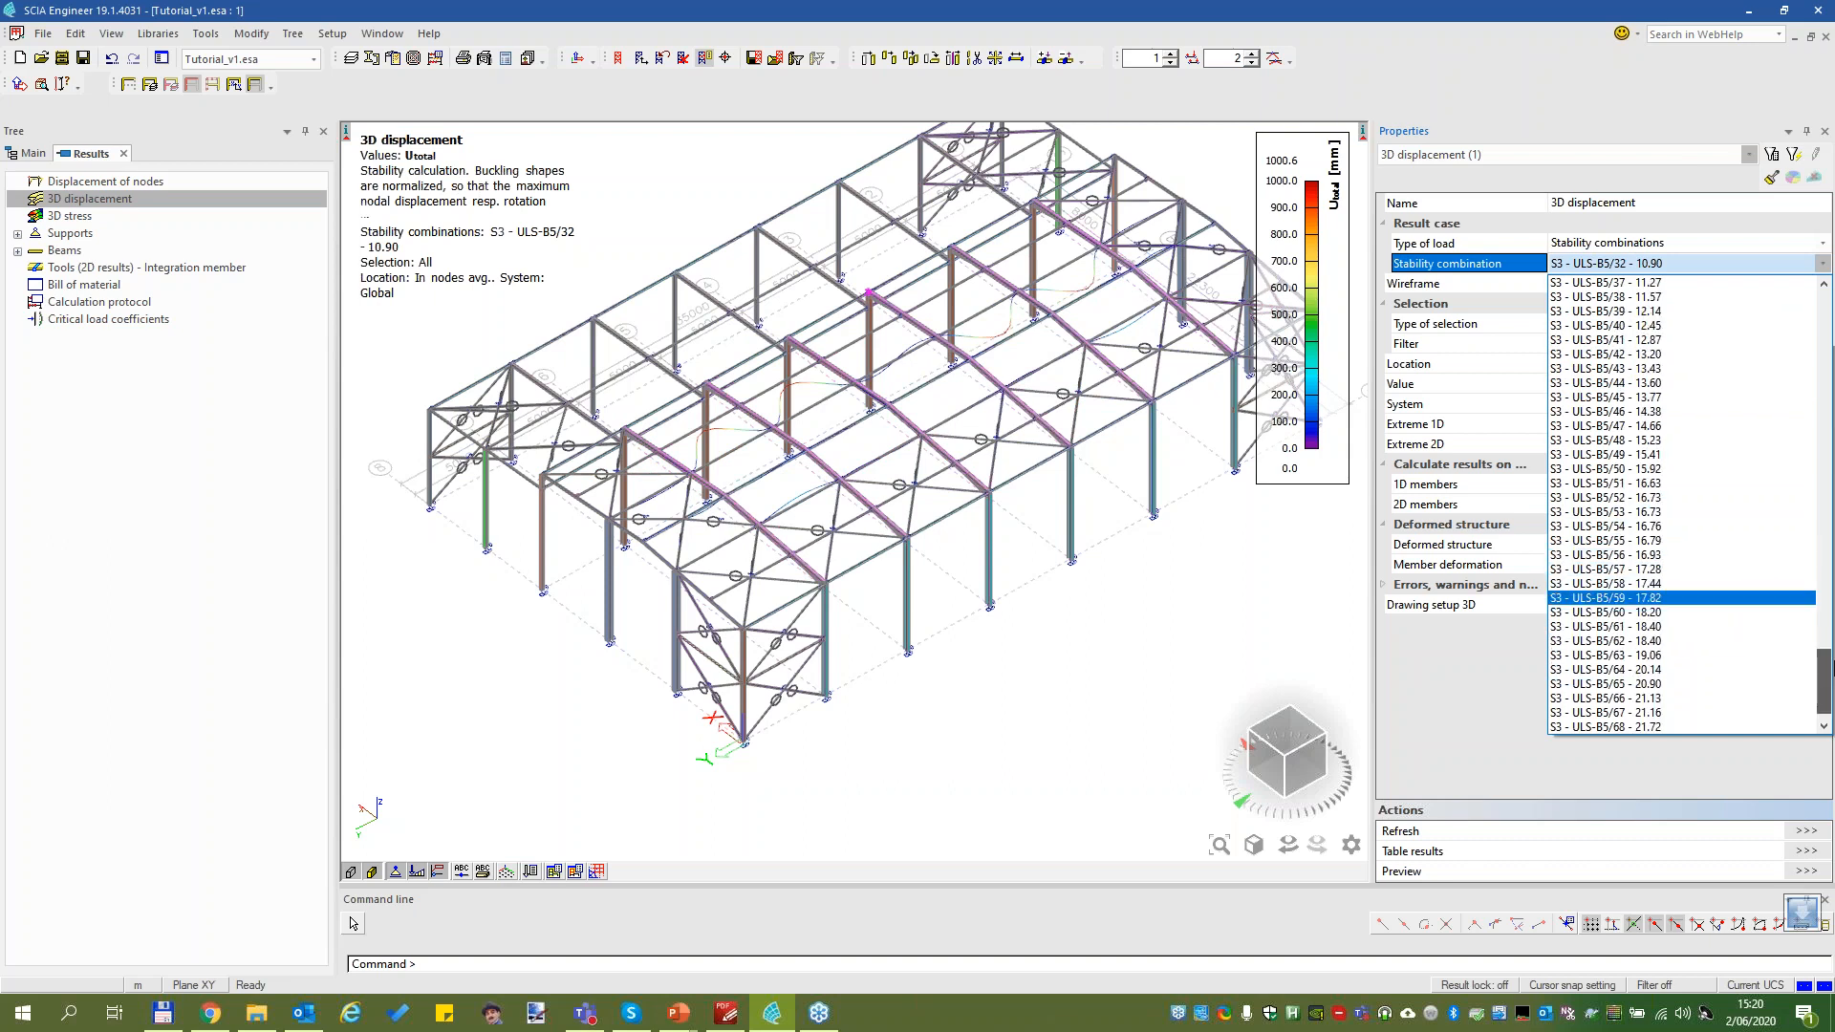
pyautogui.click(1664, 640)
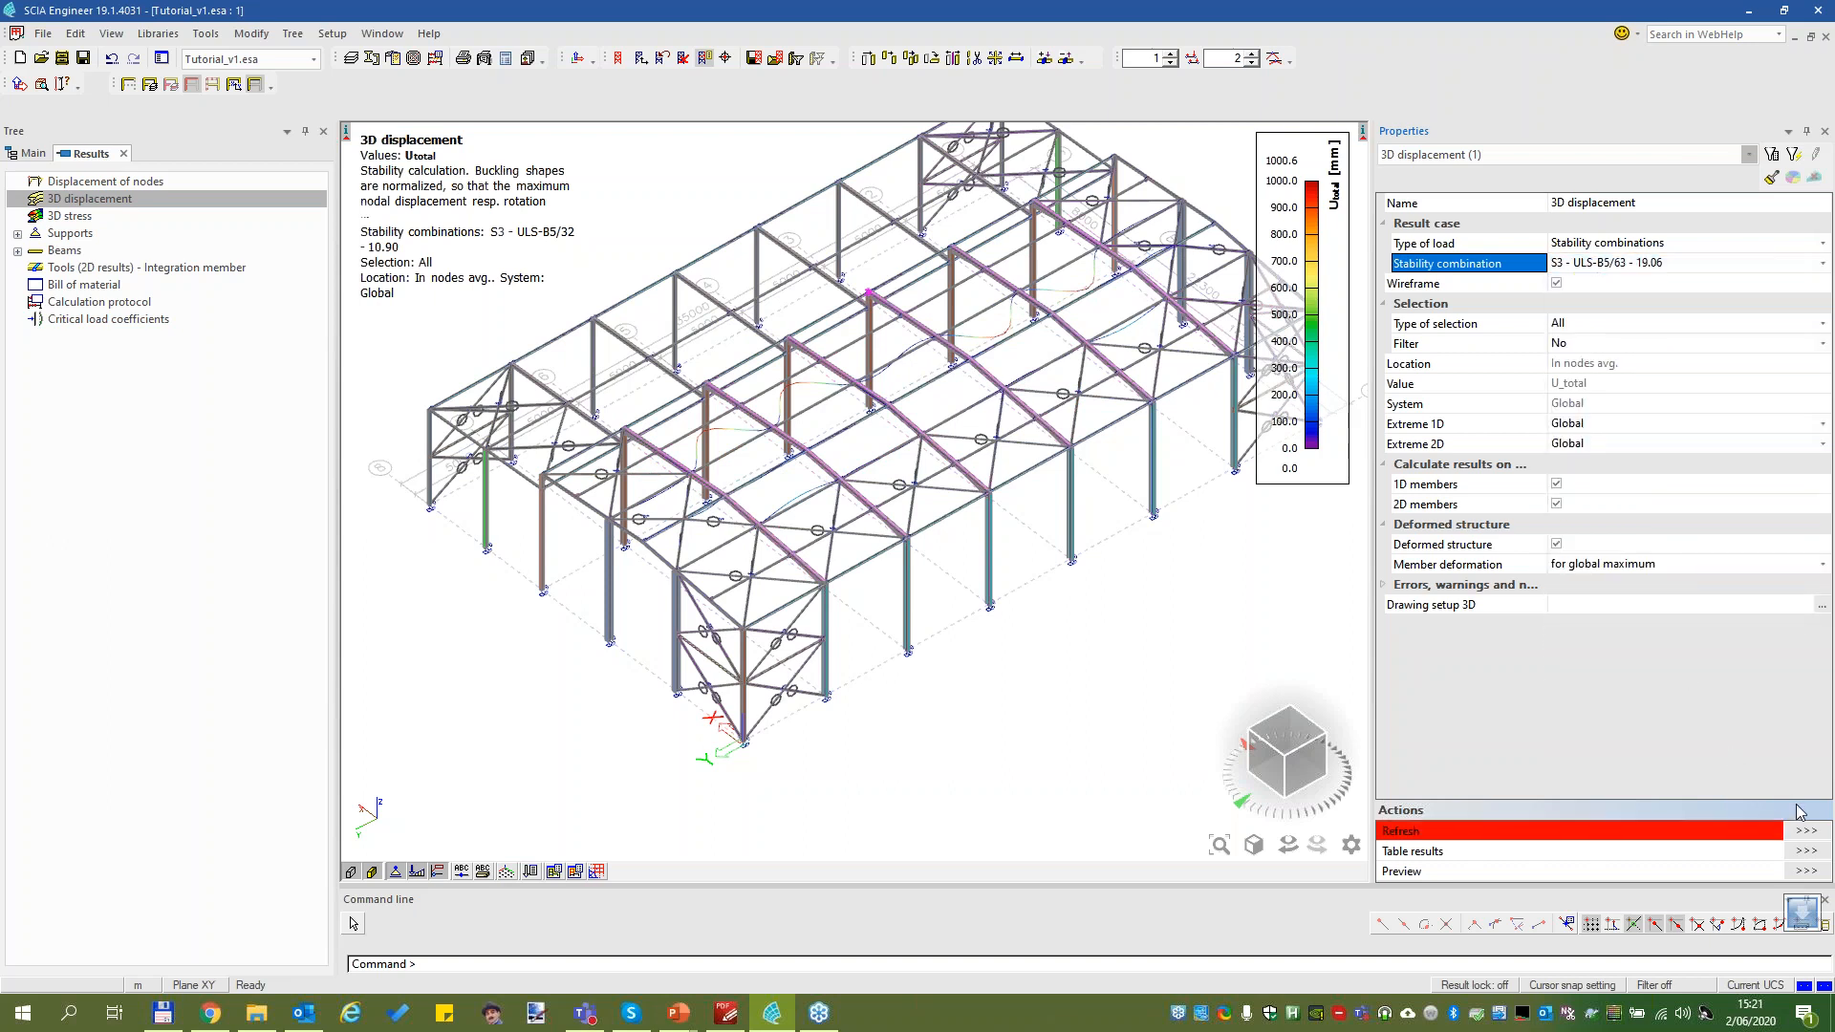
pyautogui.click(1806, 833)
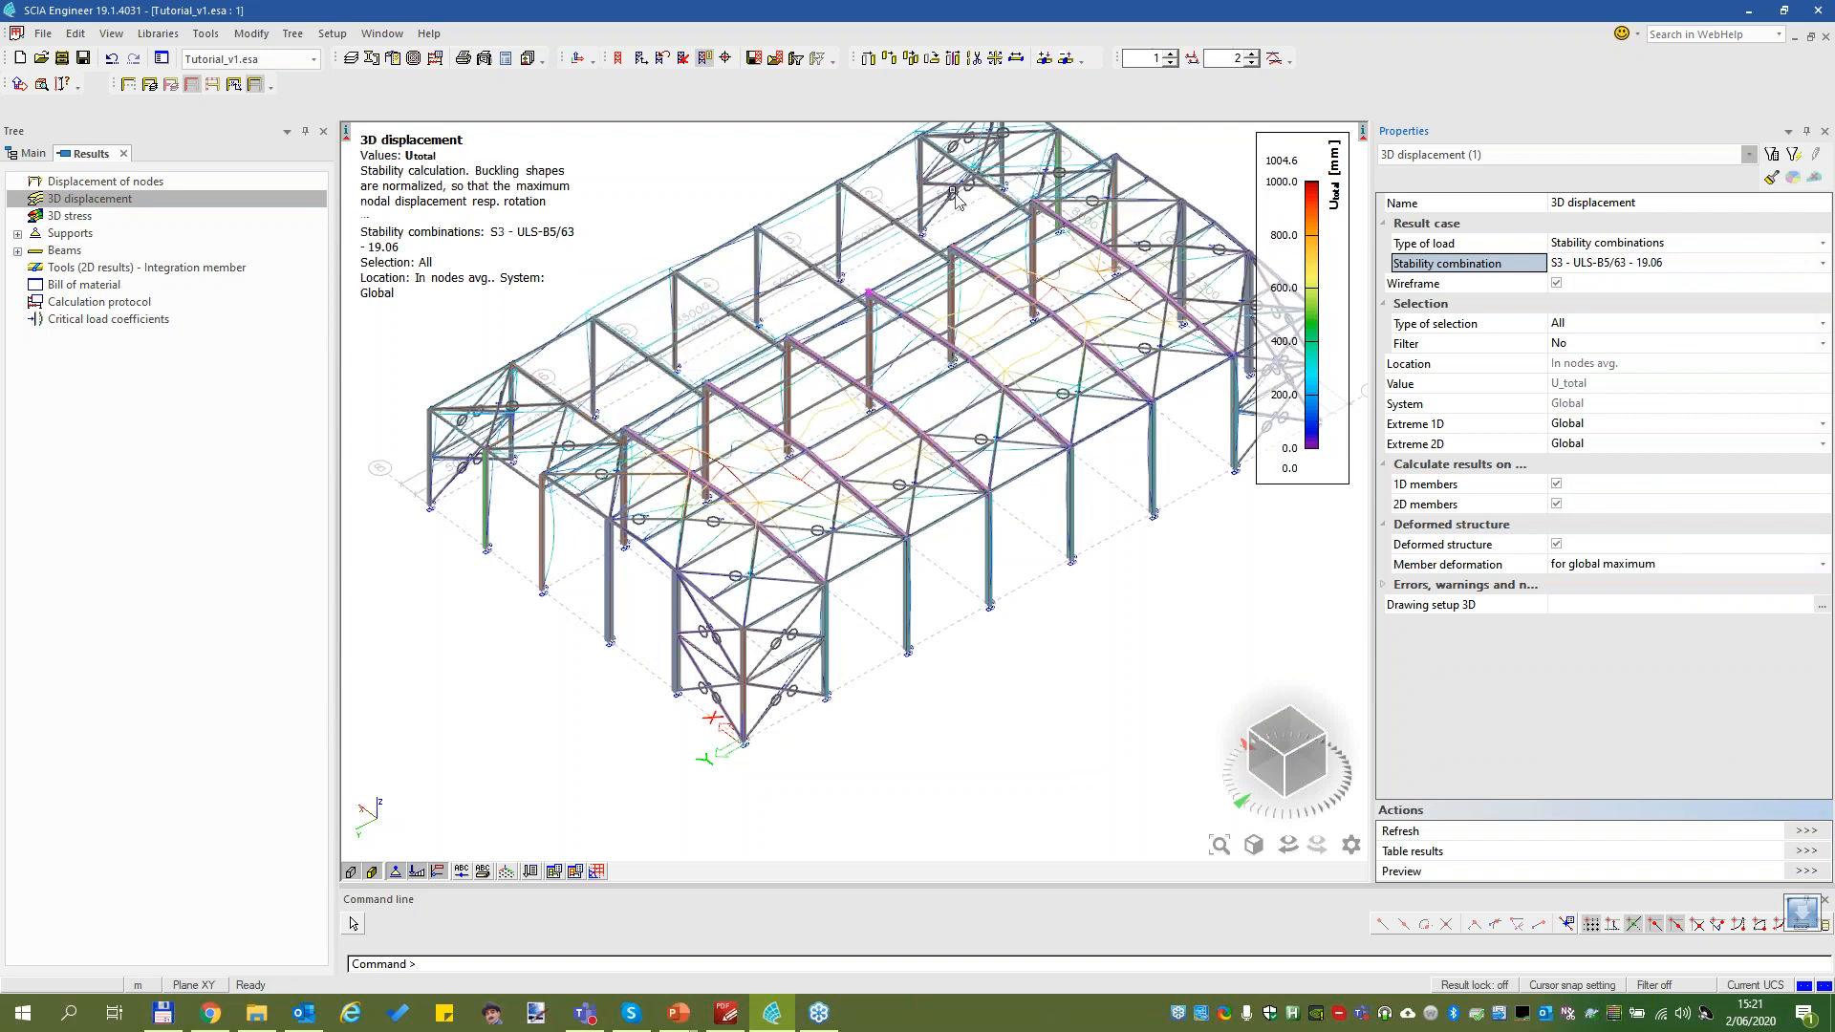
# Examine the S3 - ULS-B5/63 buckling shape of the whole hall from several viewing angles
pyautogui.scroll(-2, 887, 354)
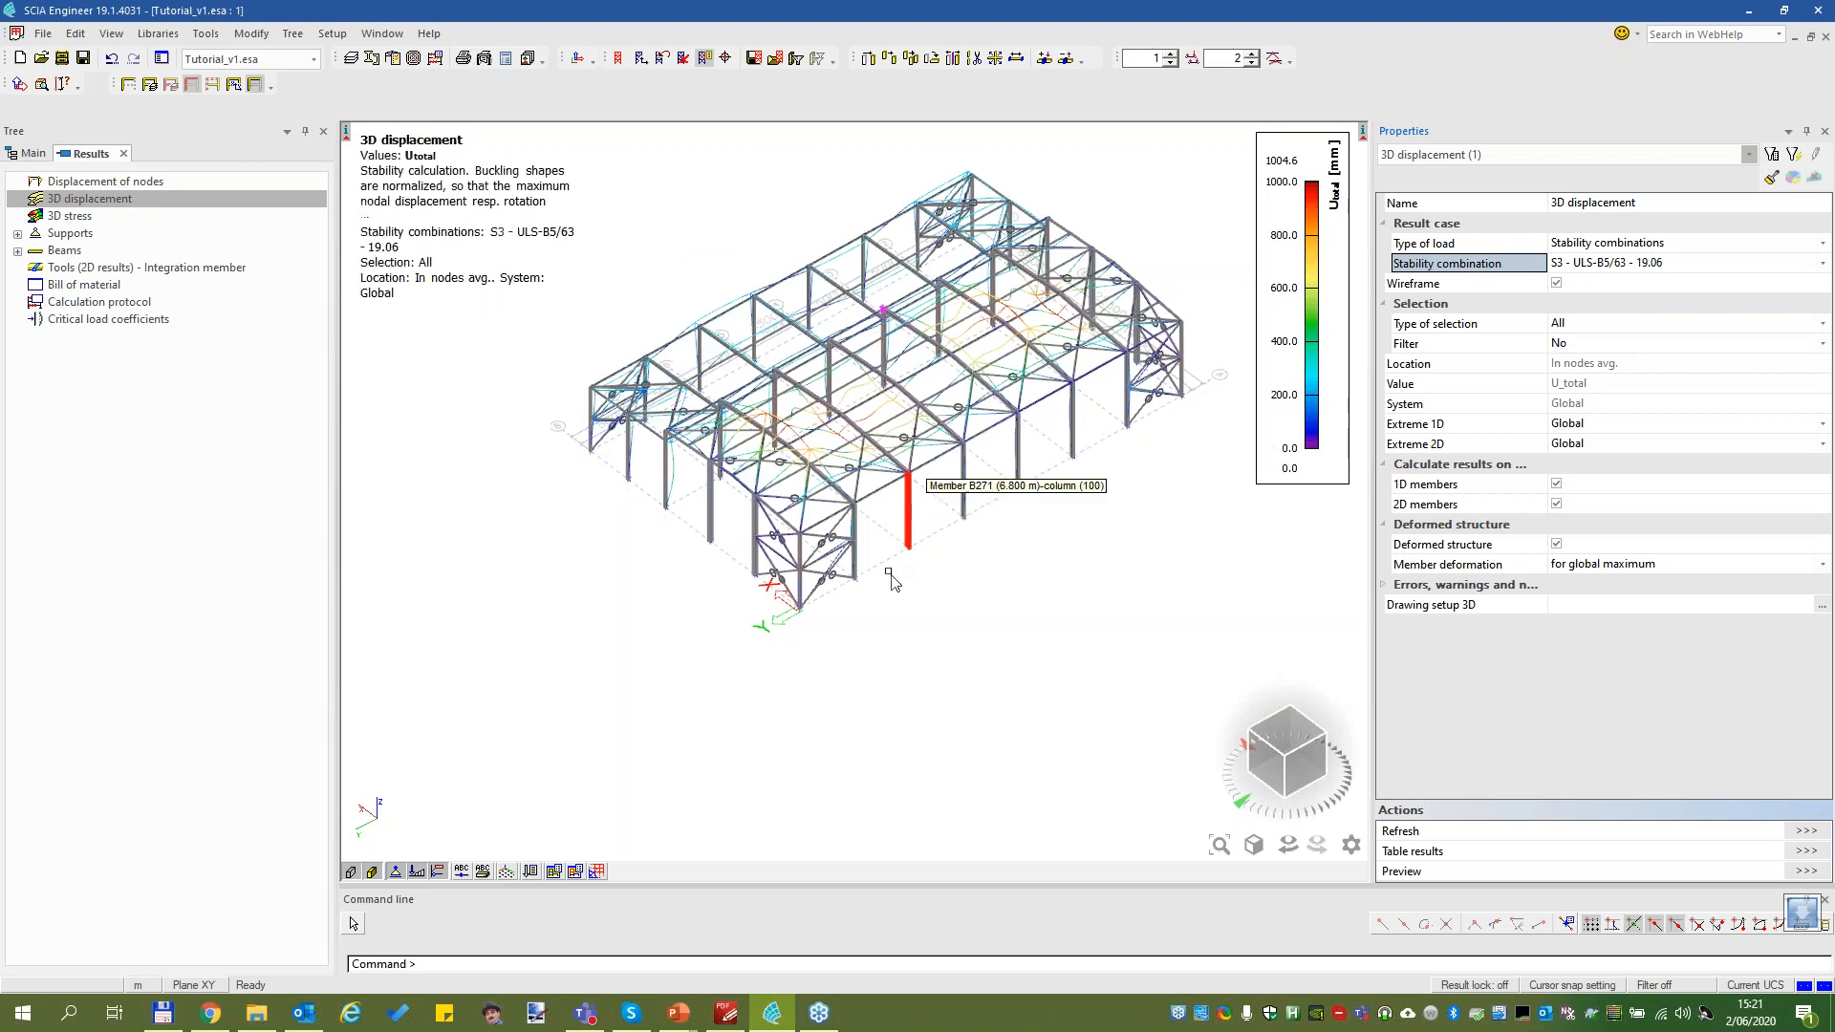
pyautogui.moveTo(900, 568)
pyautogui.keyDown('ctrl'); pyautogui.mouseDown(button='right')
pyautogui.moveTo(955, 537)
pyautogui.moveTo(925, 552)
pyautogui.mouseUp(button='right'); pyautogui.keyUp('ctrl')
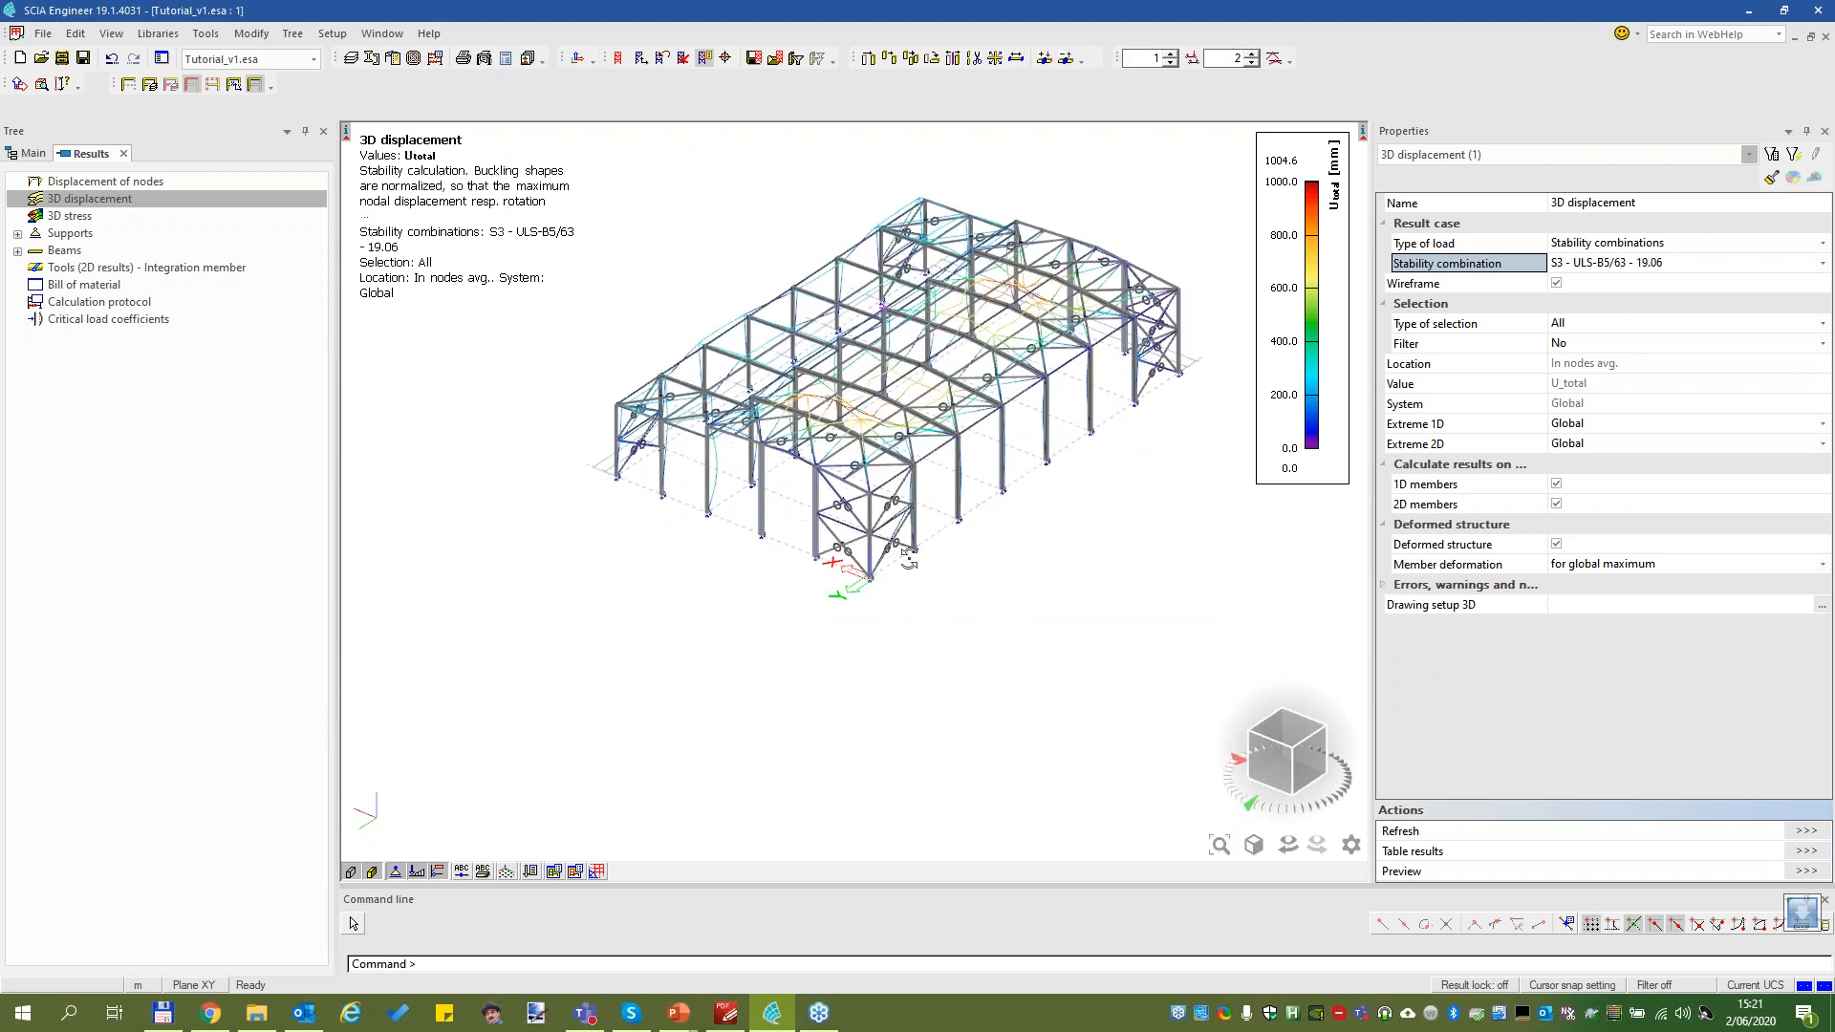
pyautogui.click(1252, 55)
pyautogui.click(1252, 55)
pyautogui.click(1251, 63)
pyautogui.click(1250, 63)
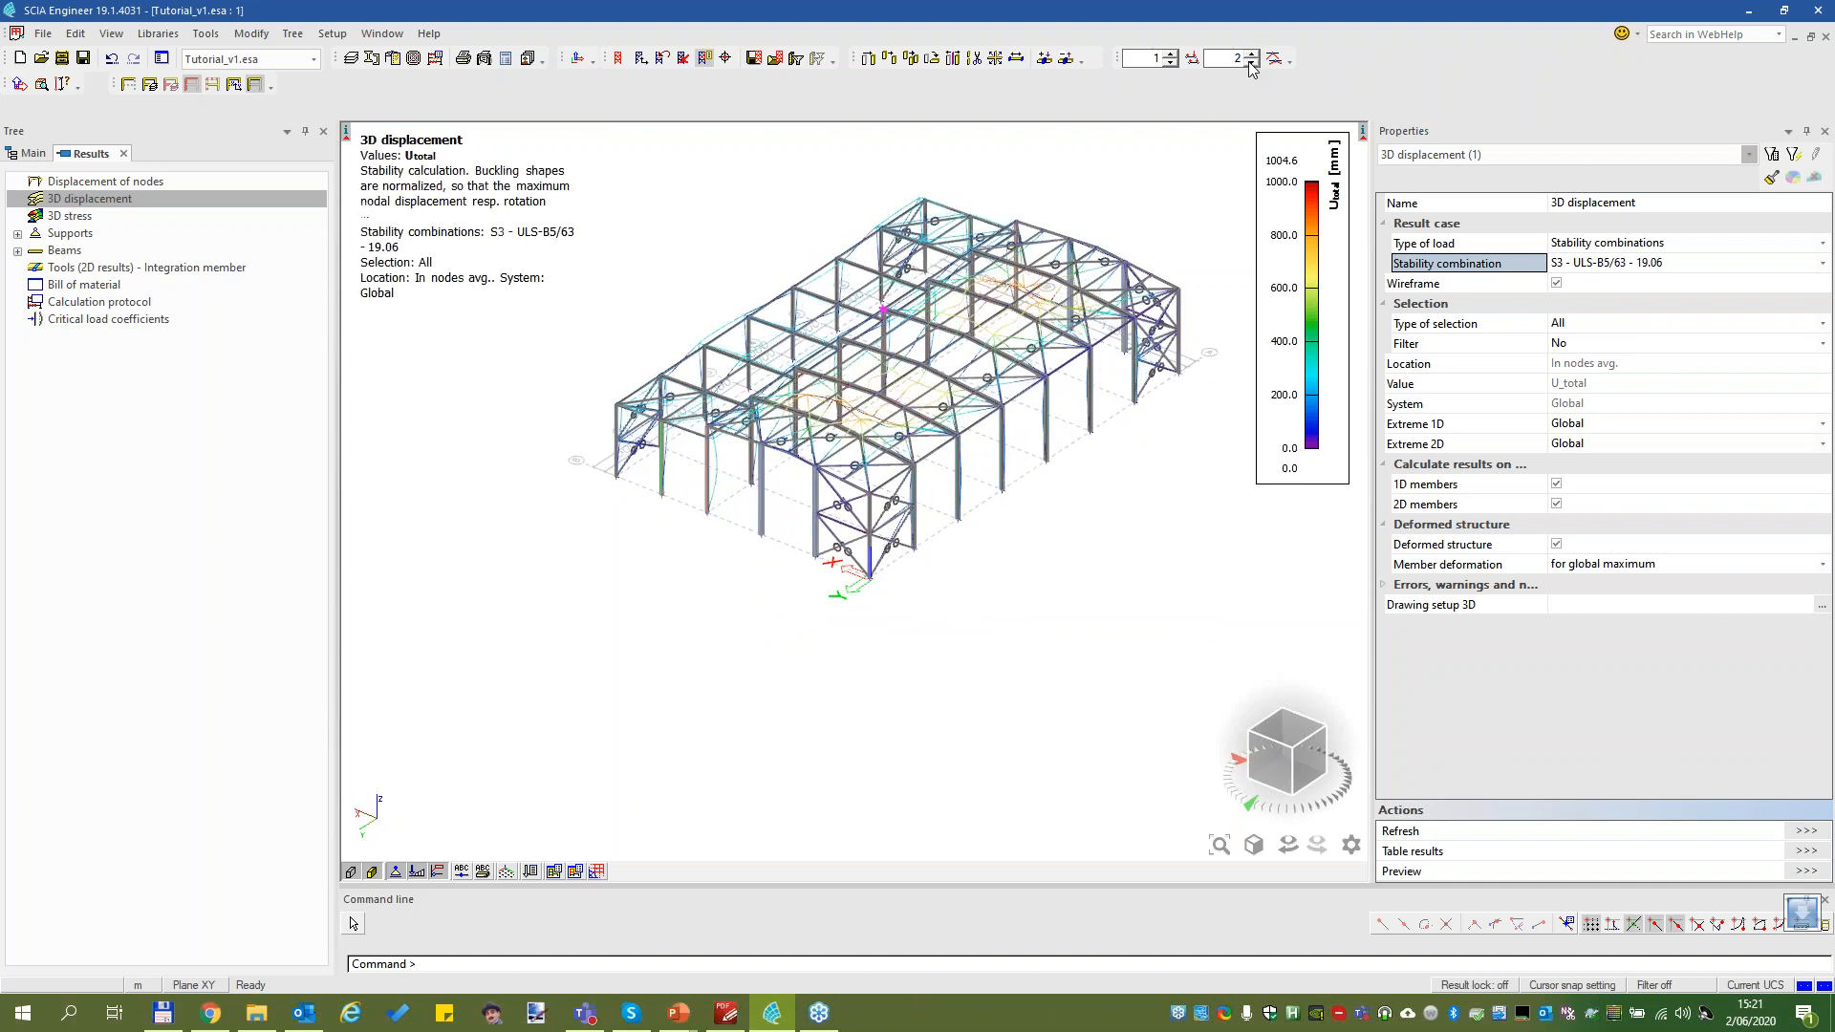
pyautogui.moveTo(922, 495)
pyautogui.keyDown('ctrl'); pyautogui.mouseDown(button='right')
pyautogui.moveTo(896, 488)
pyautogui.moveTo(929, 519)
pyautogui.mouseUp(button='right'); pyautogui.keyUp('ctrl')
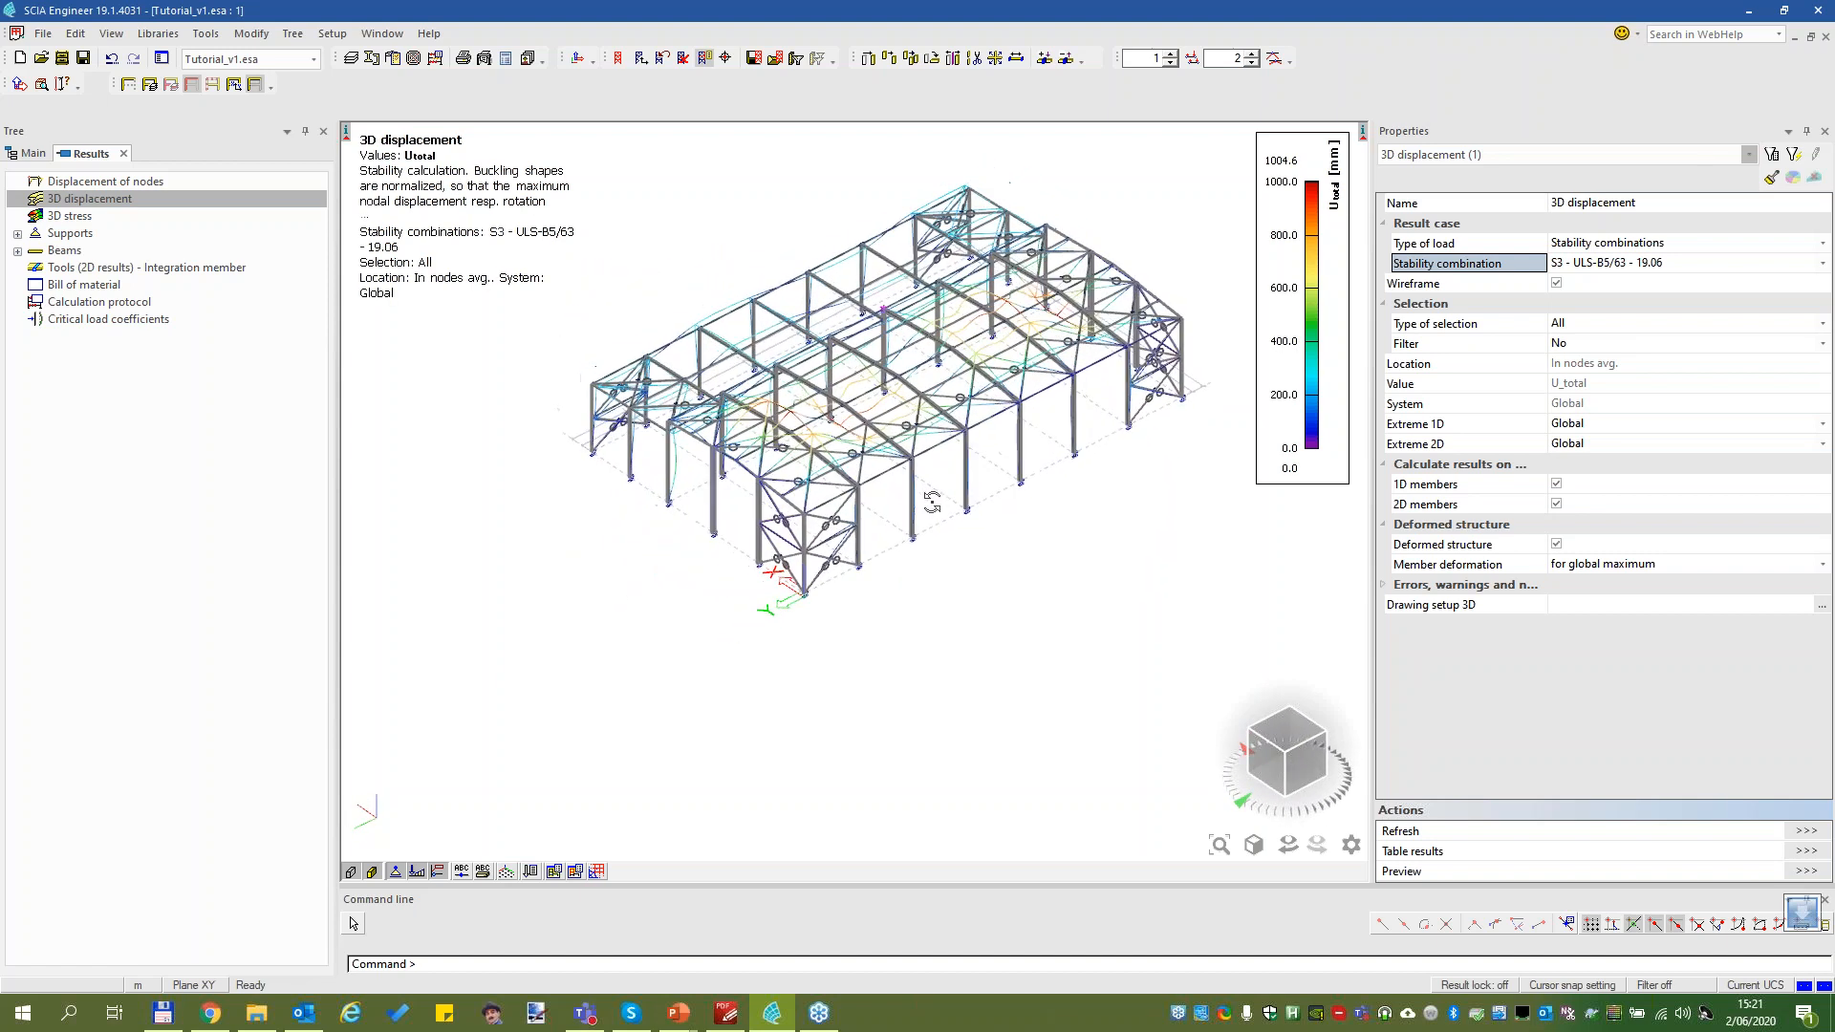
pyautogui.scroll(3, 994, 363)
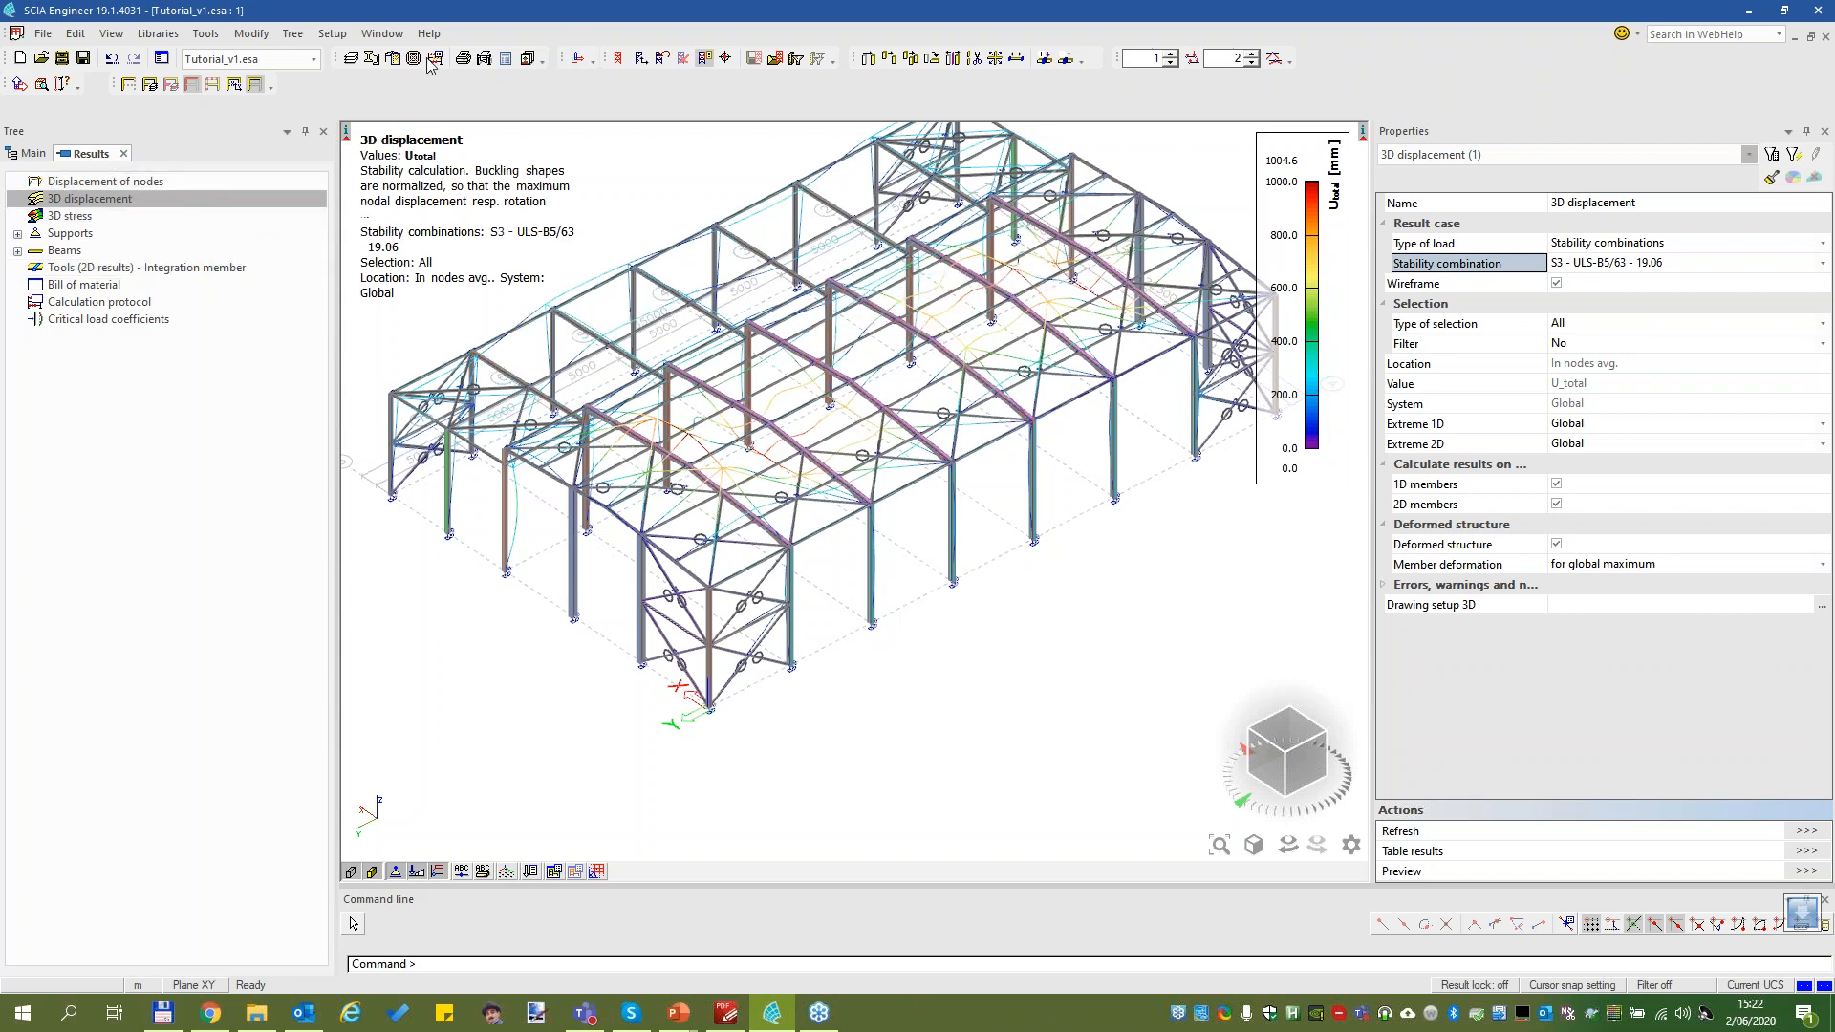
# Switch the activity on to show only the frame members, and start new stability member data in the steel checks
pyautogui.click(131, 85)
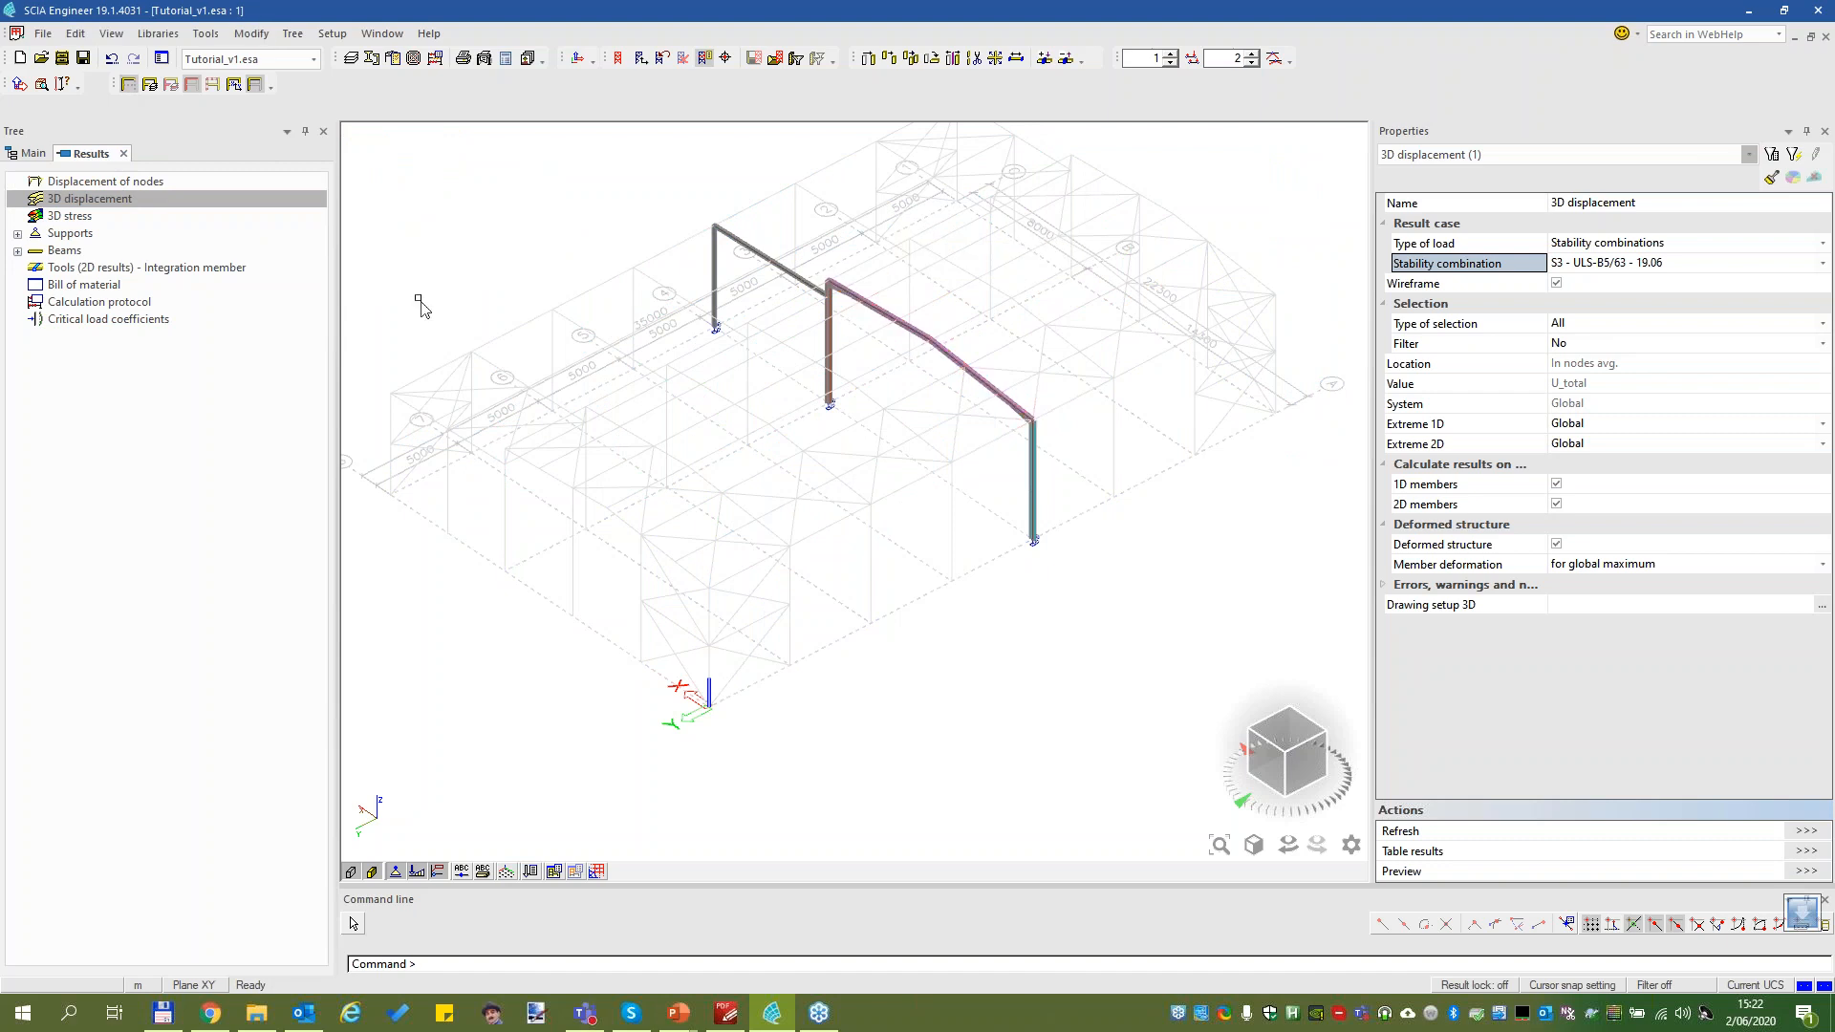
pyautogui.click(123, 154)
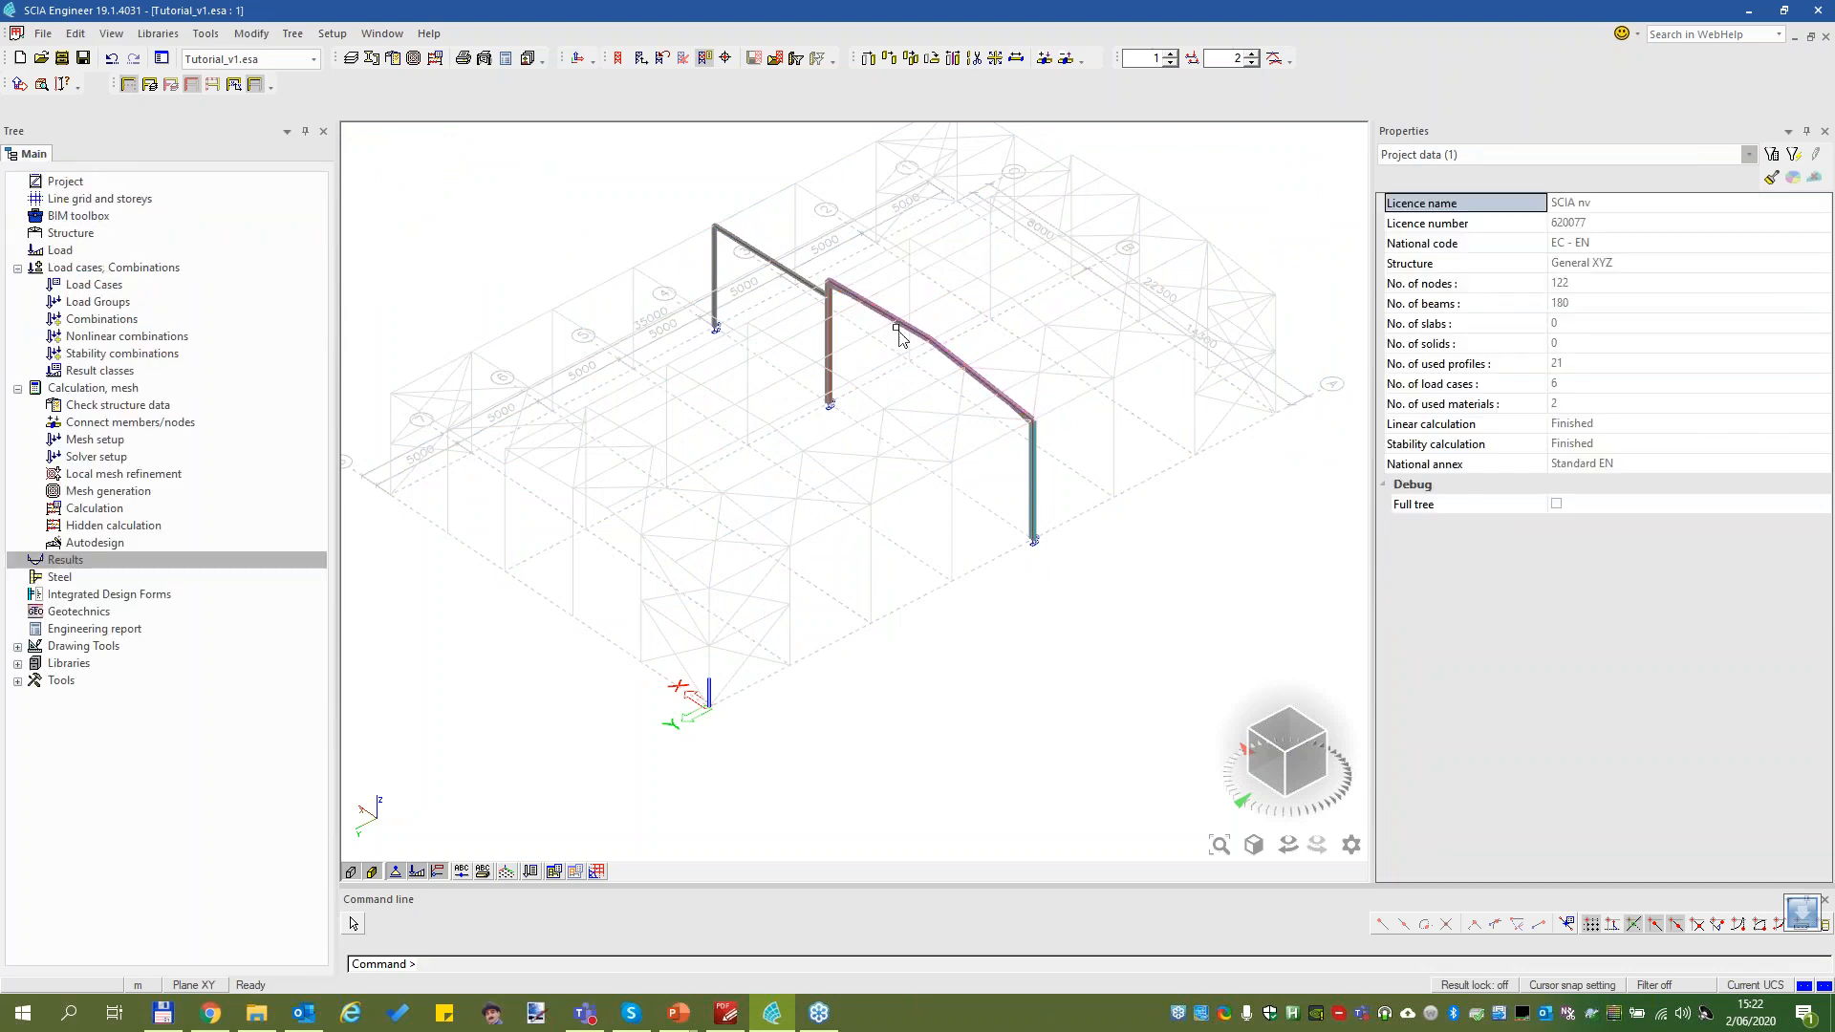
pyautogui.click(56, 577)
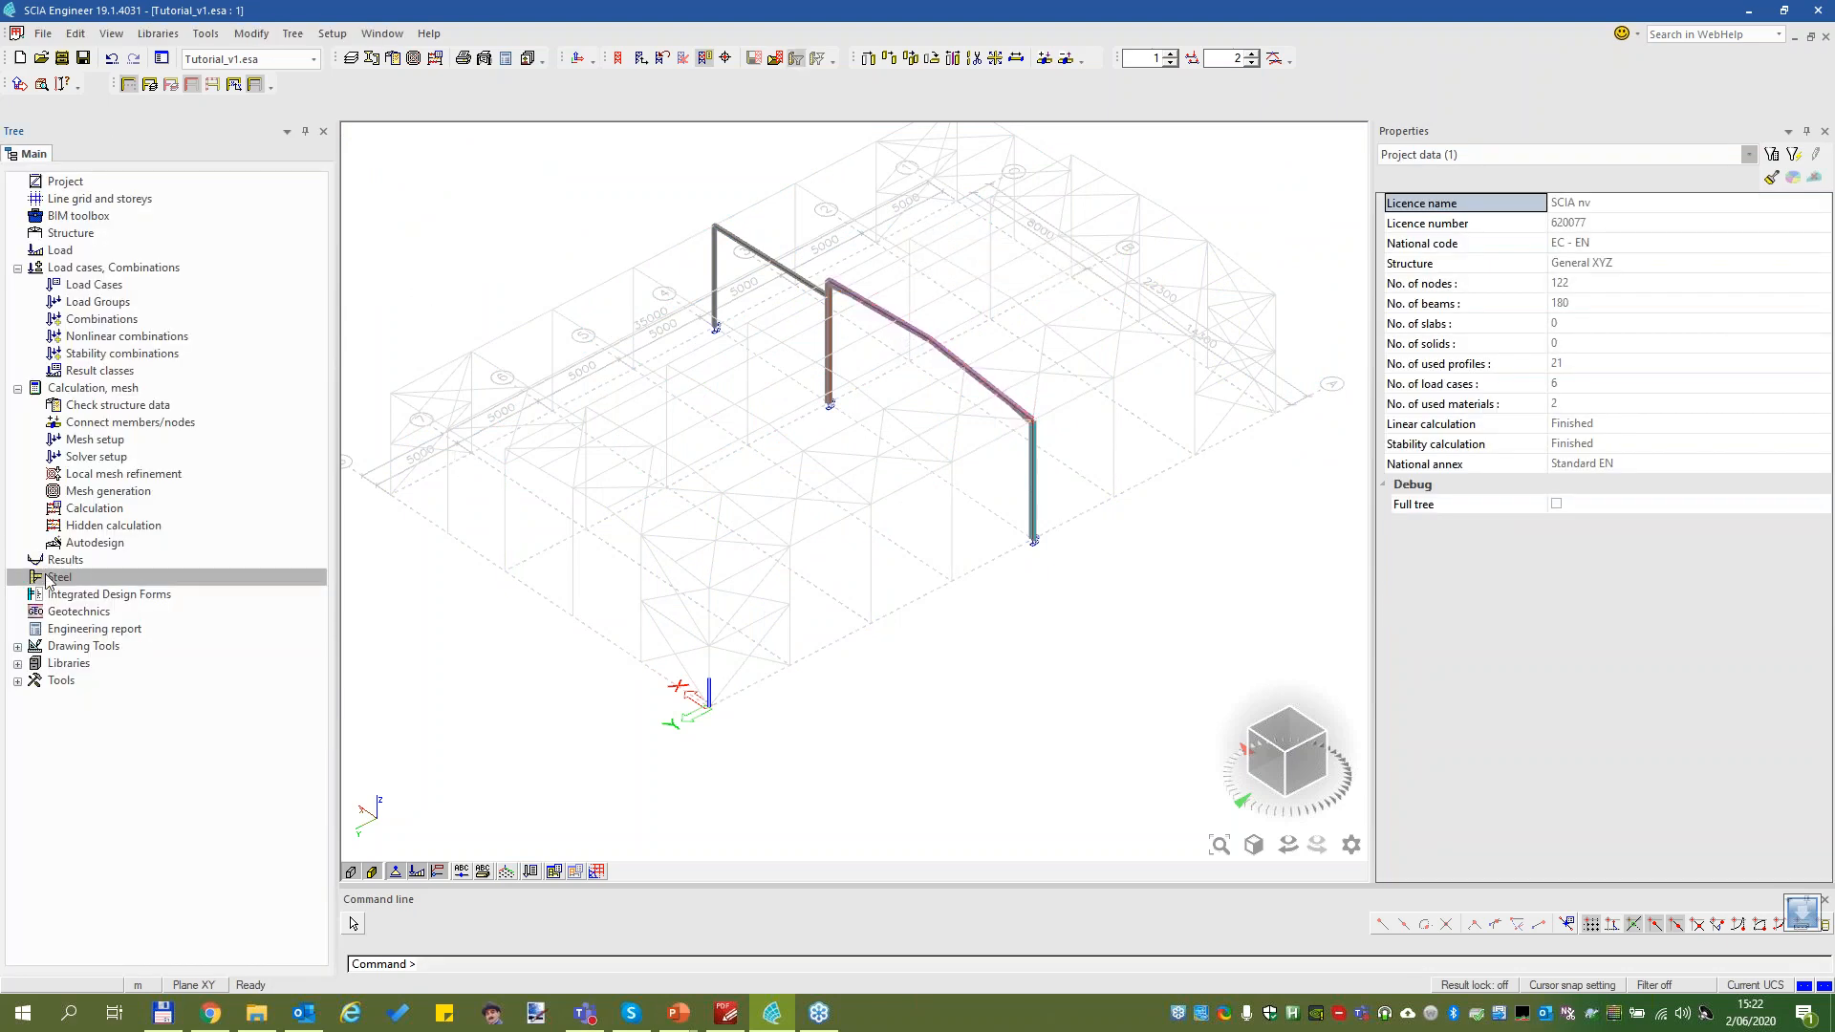
pyautogui.doubleClick(30, 182)
pyautogui.doubleClick(144, 233)
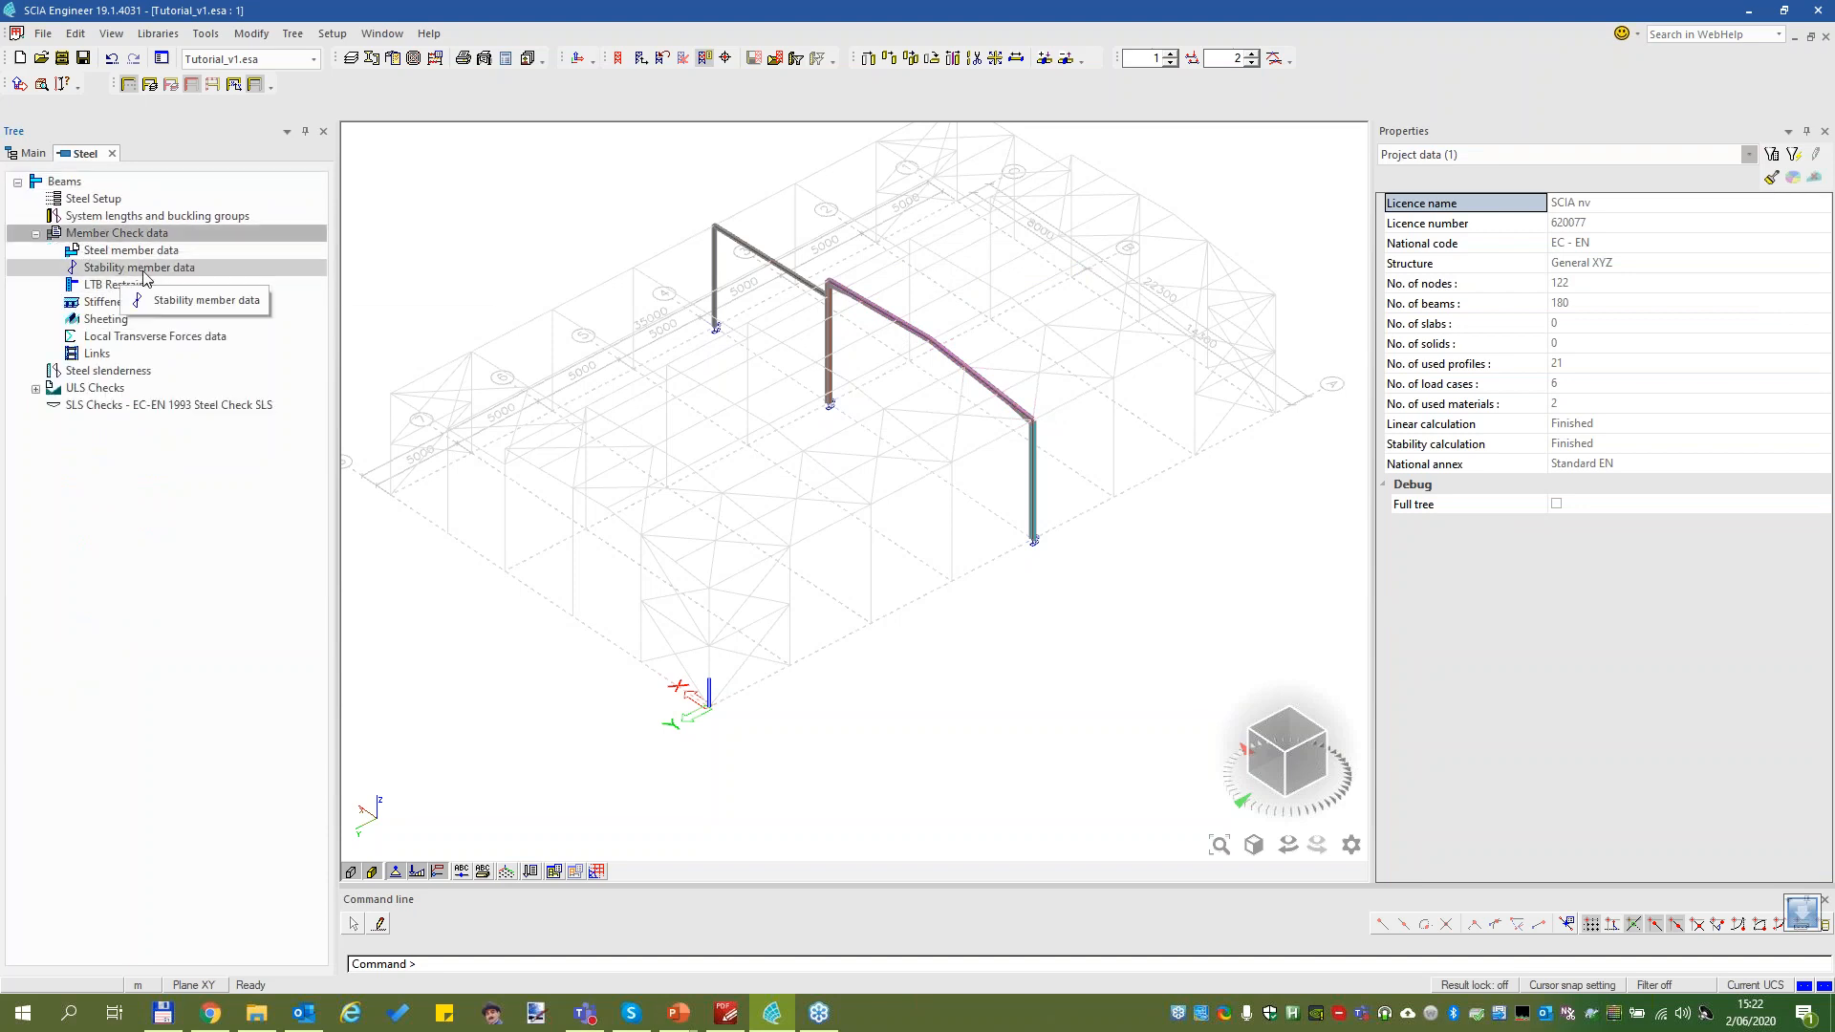
pyautogui.doubleClick(142, 269)
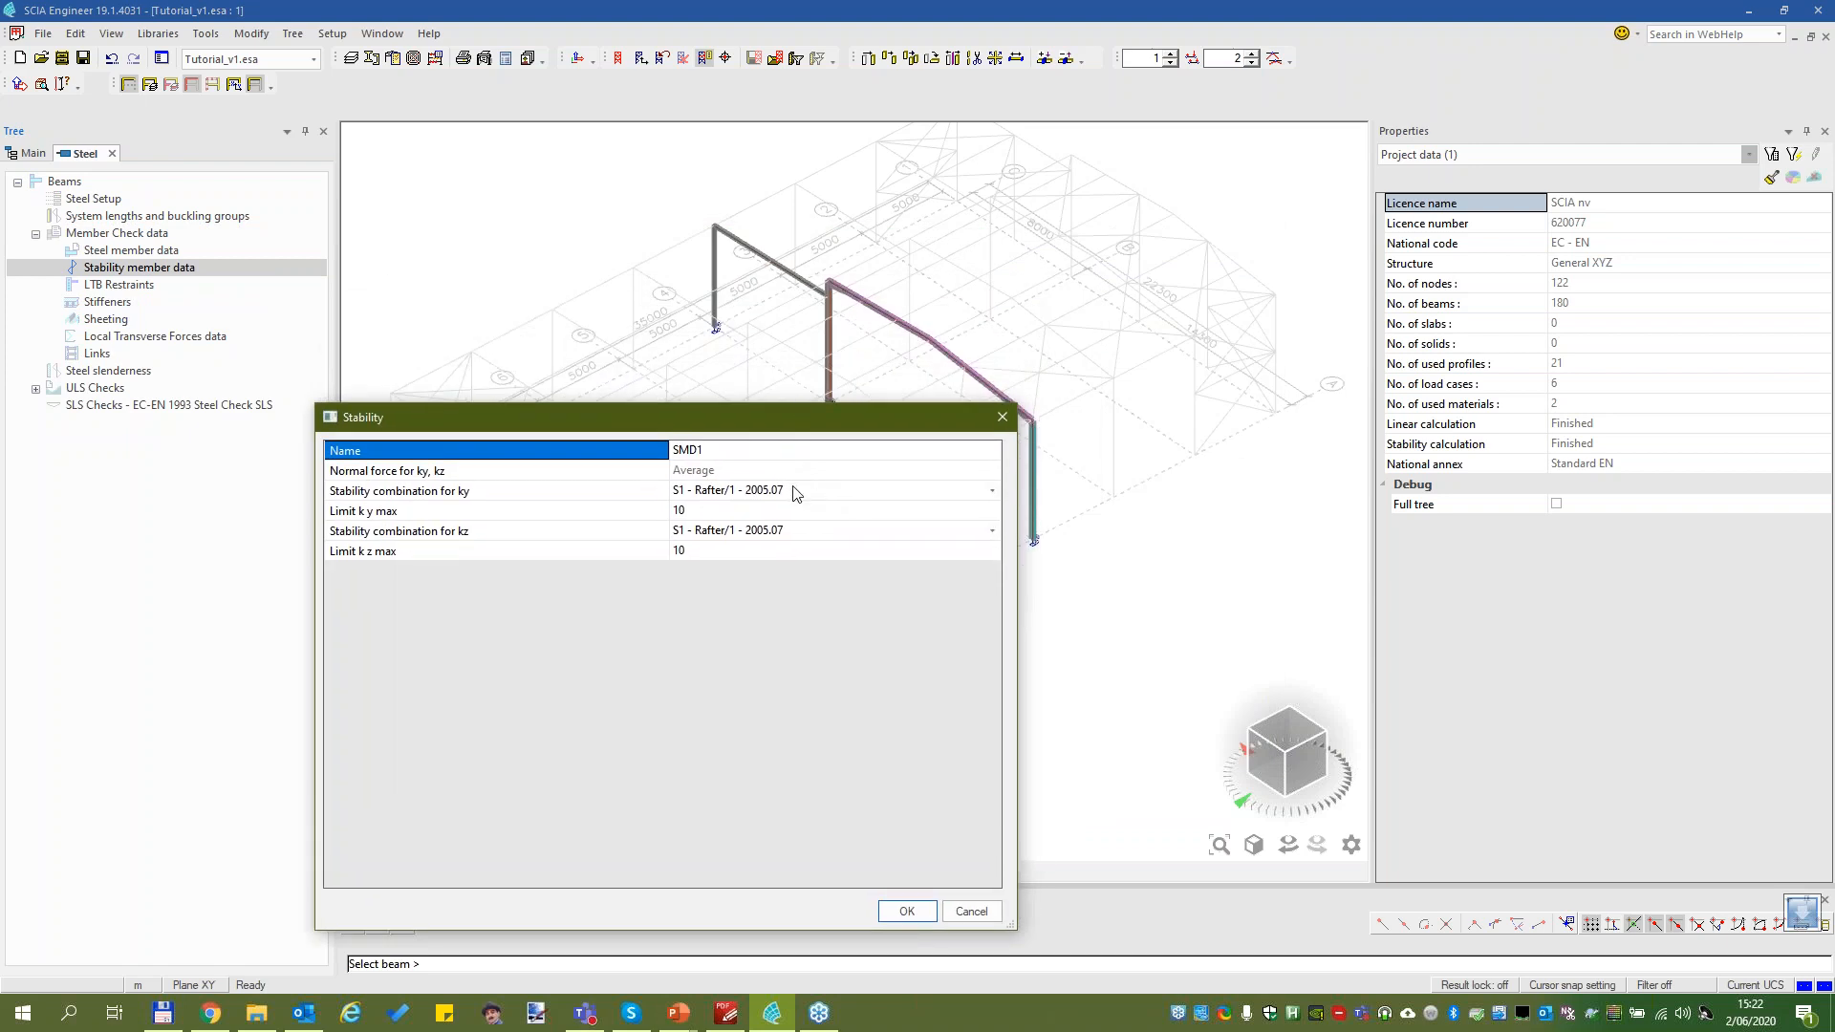
# Set the stability combination for ky to S1 - Rafter/2 and for kz to S1 - Rafter/1, keeping both k limits at 10
pyautogui.click(758, 532)
pyautogui.click(757, 532)
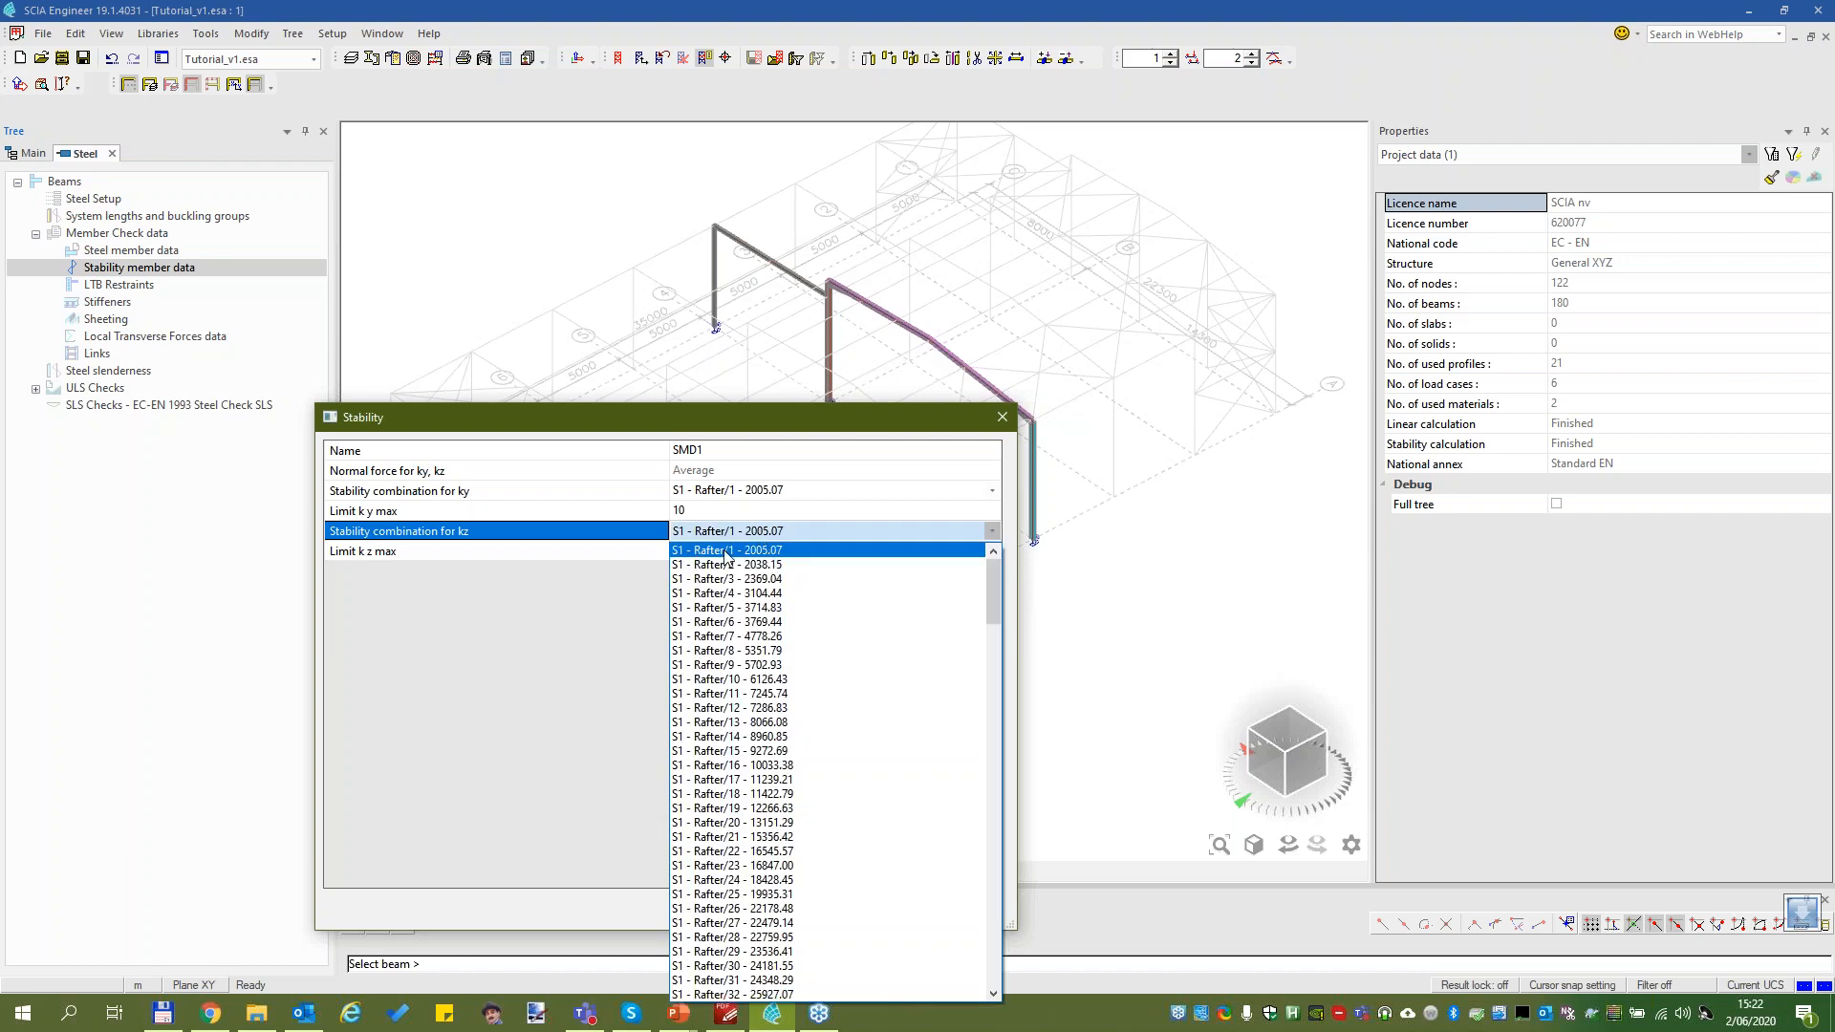
pyautogui.click(727, 552)
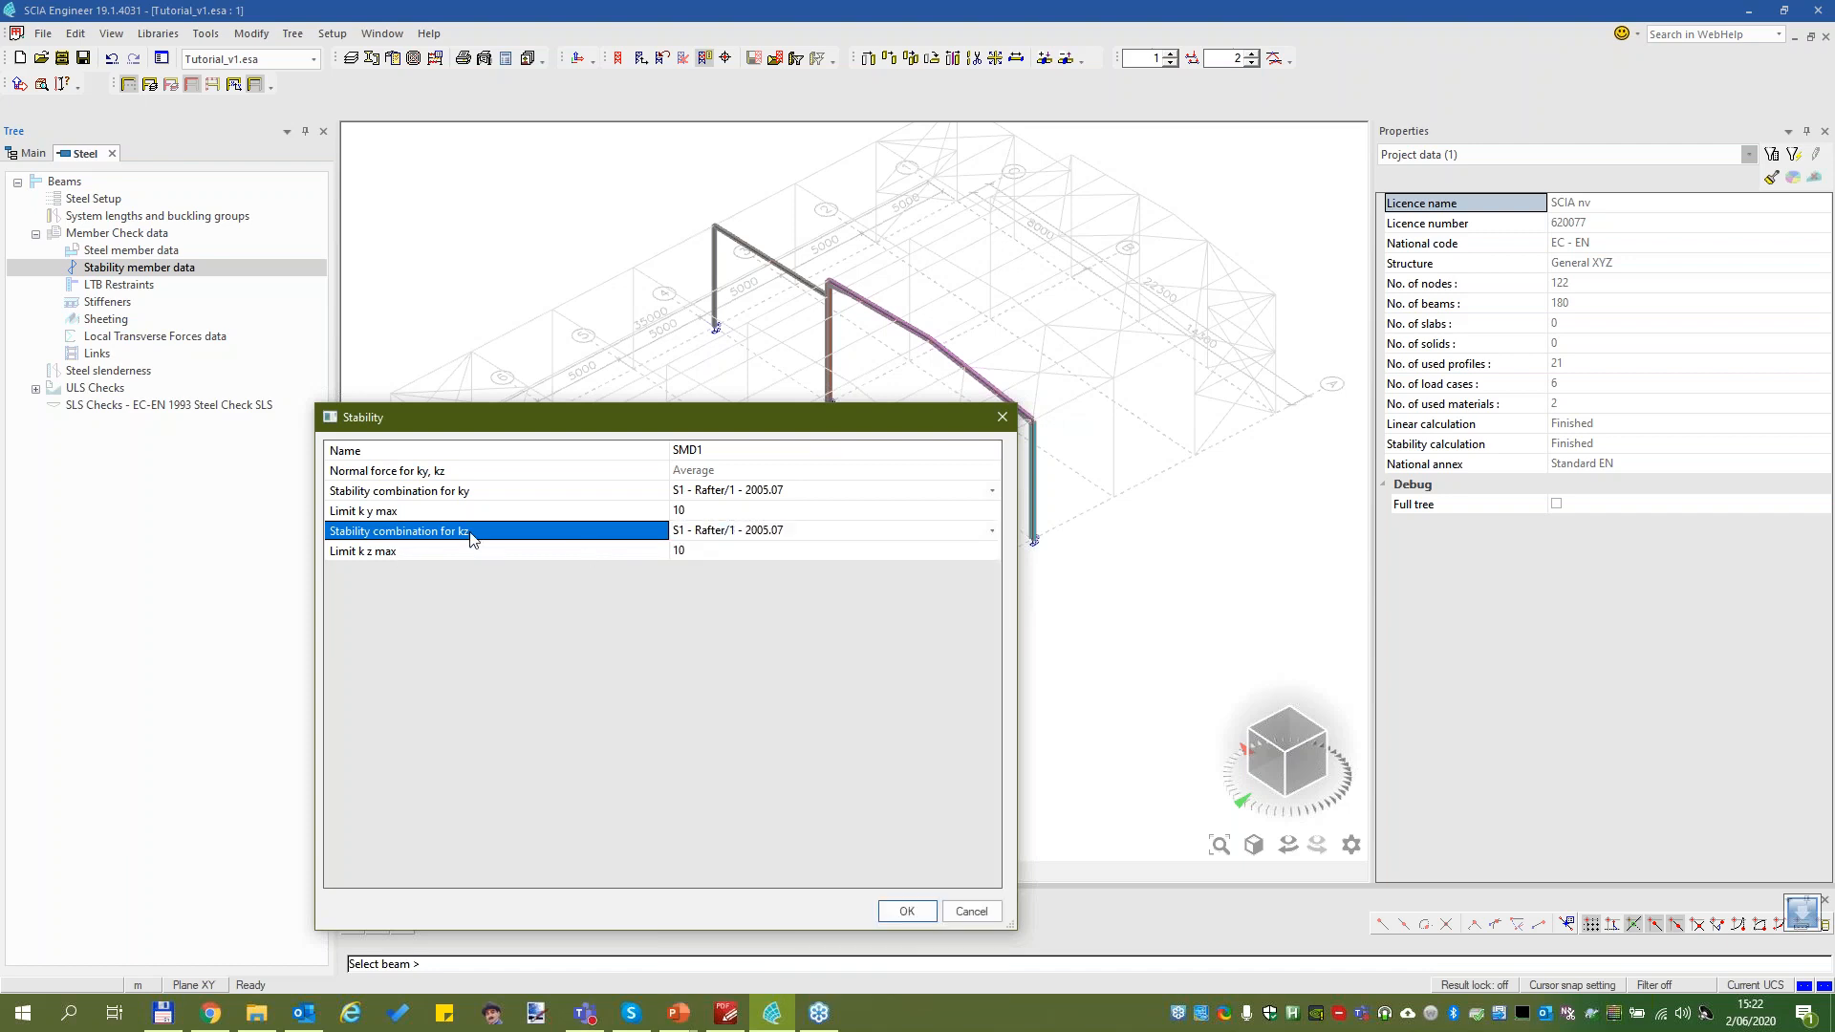
pyautogui.click(731, 493)
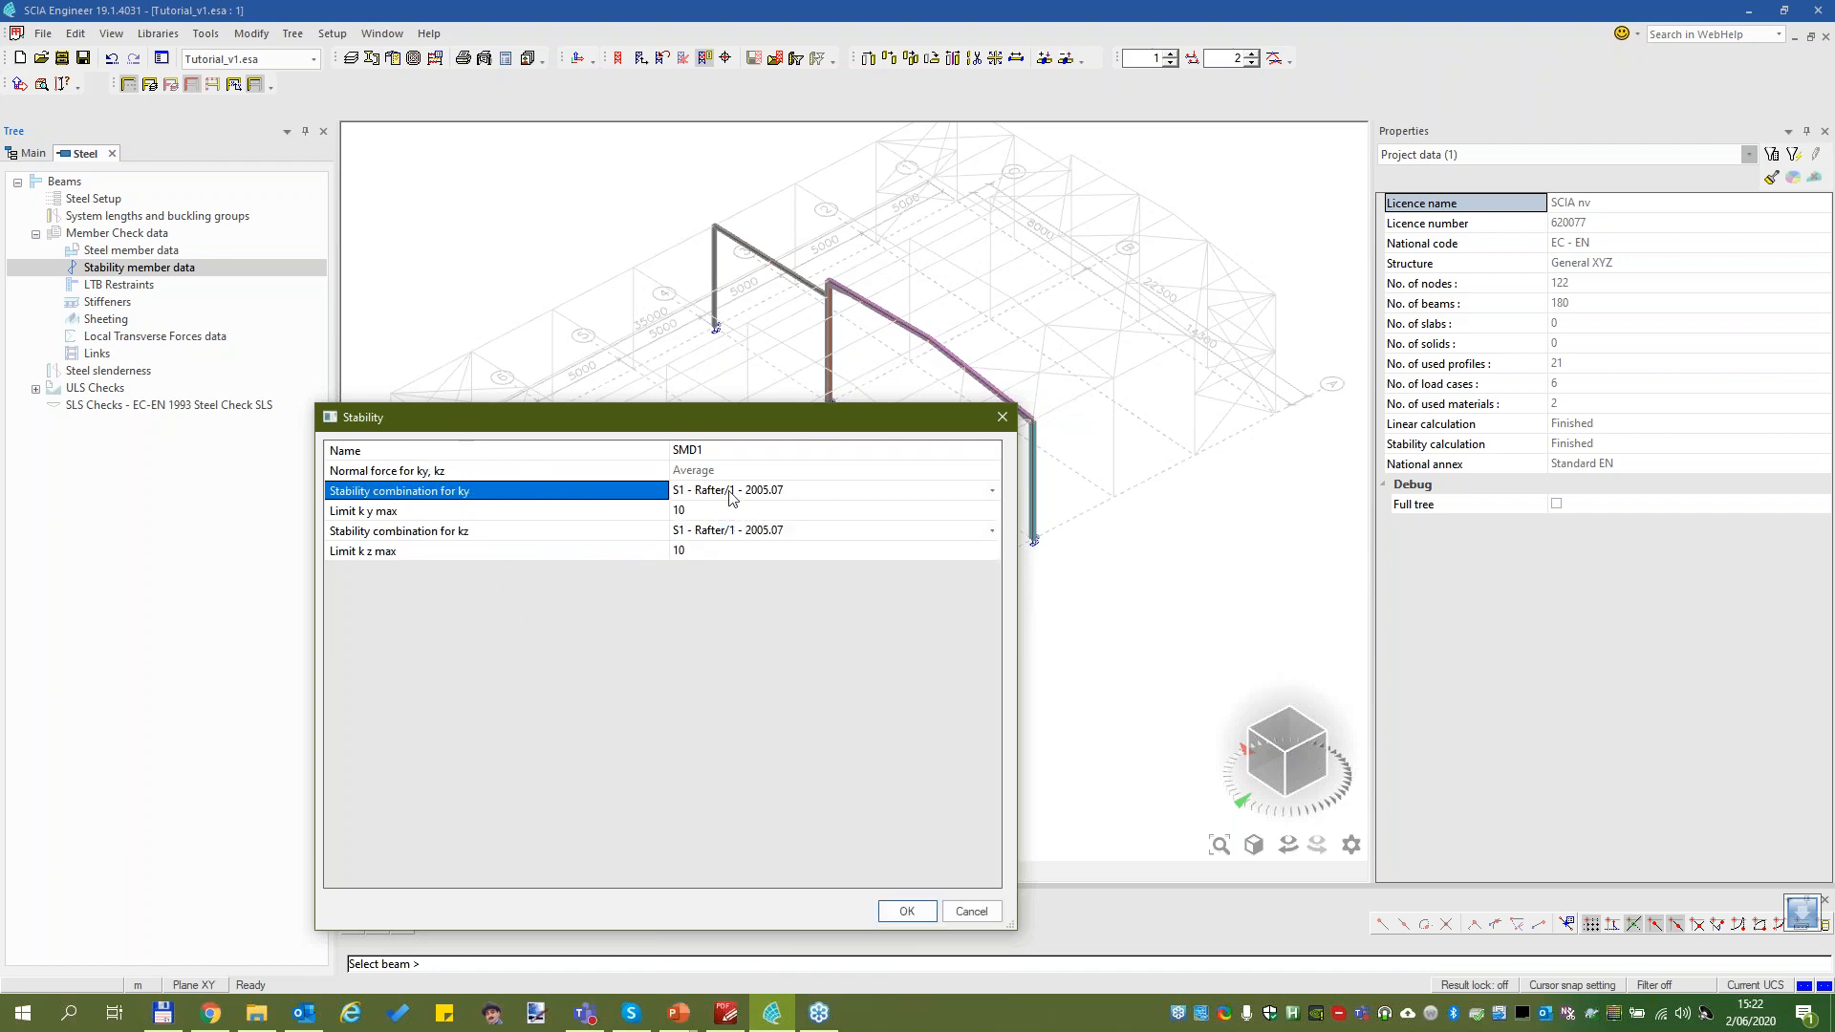
pyautogui.click(731, 493)
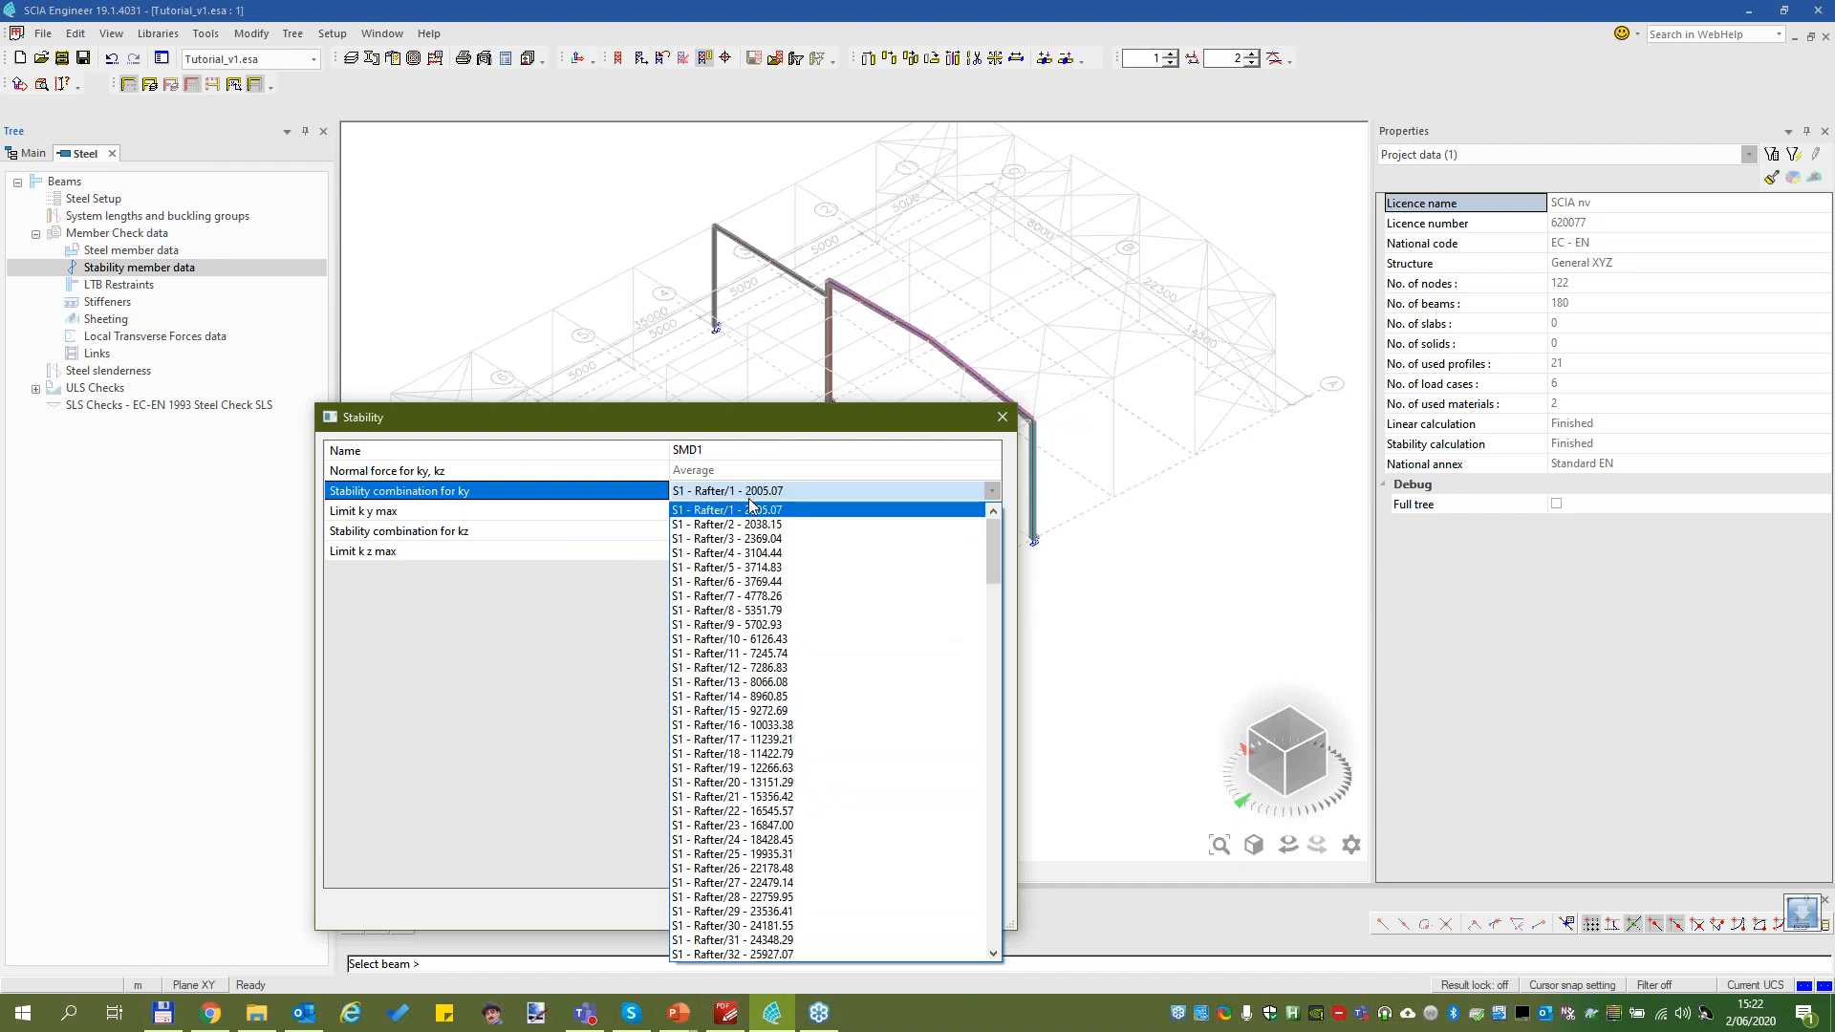
pyautogui.click(726, 523)
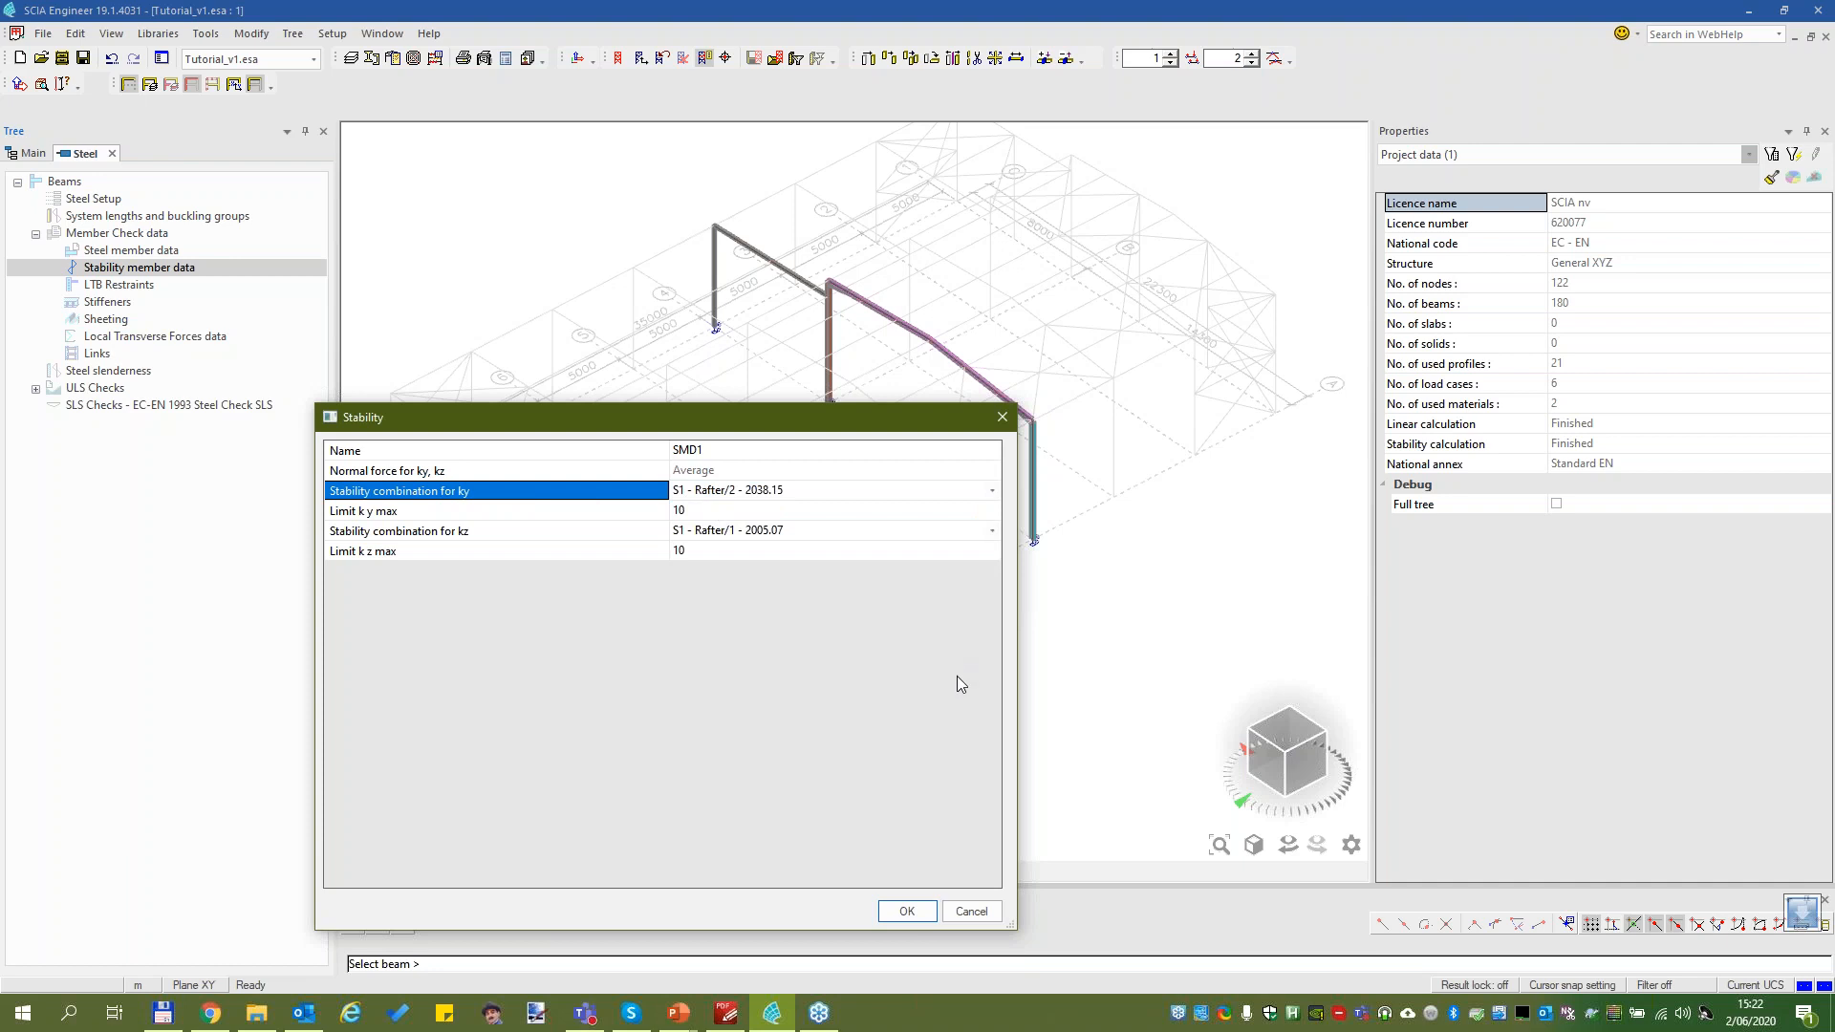
pyautogui.click(478, 513)
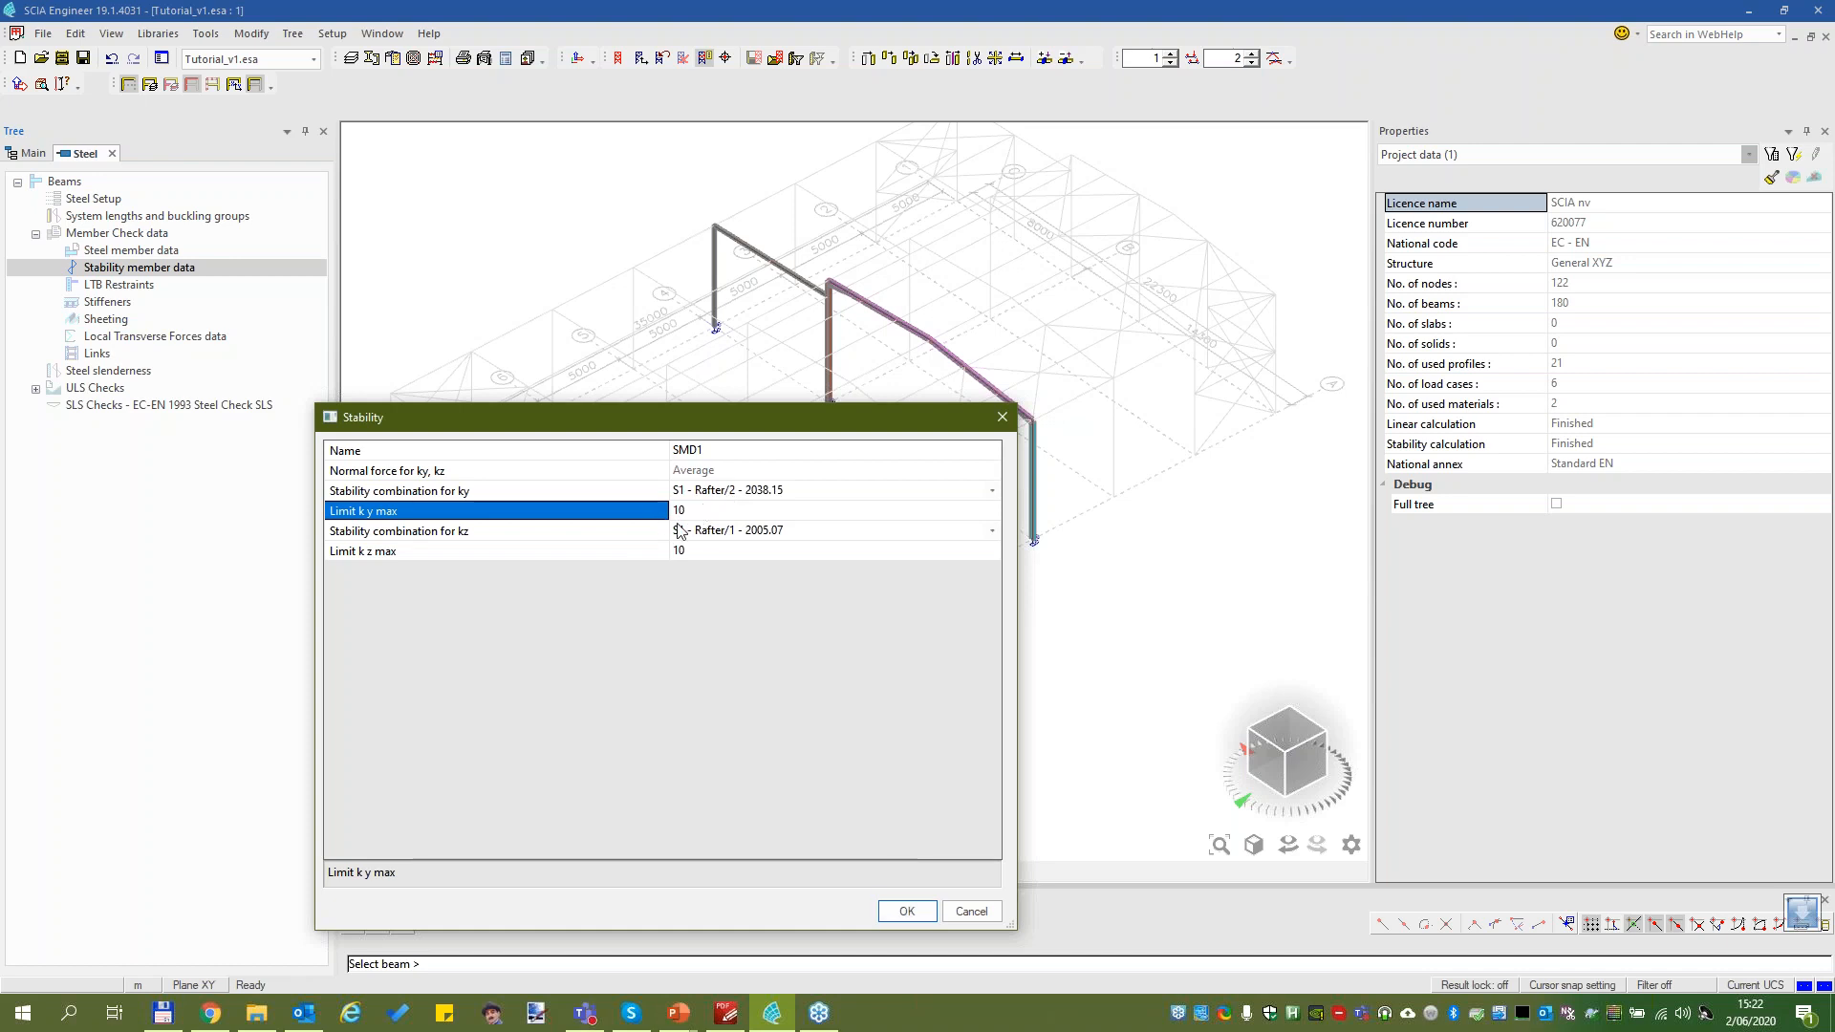
# Confirm the stability data and assign it to the rafter of the active frame
pyautogui.click(907, 910)
pyautogui.press('ctrl')
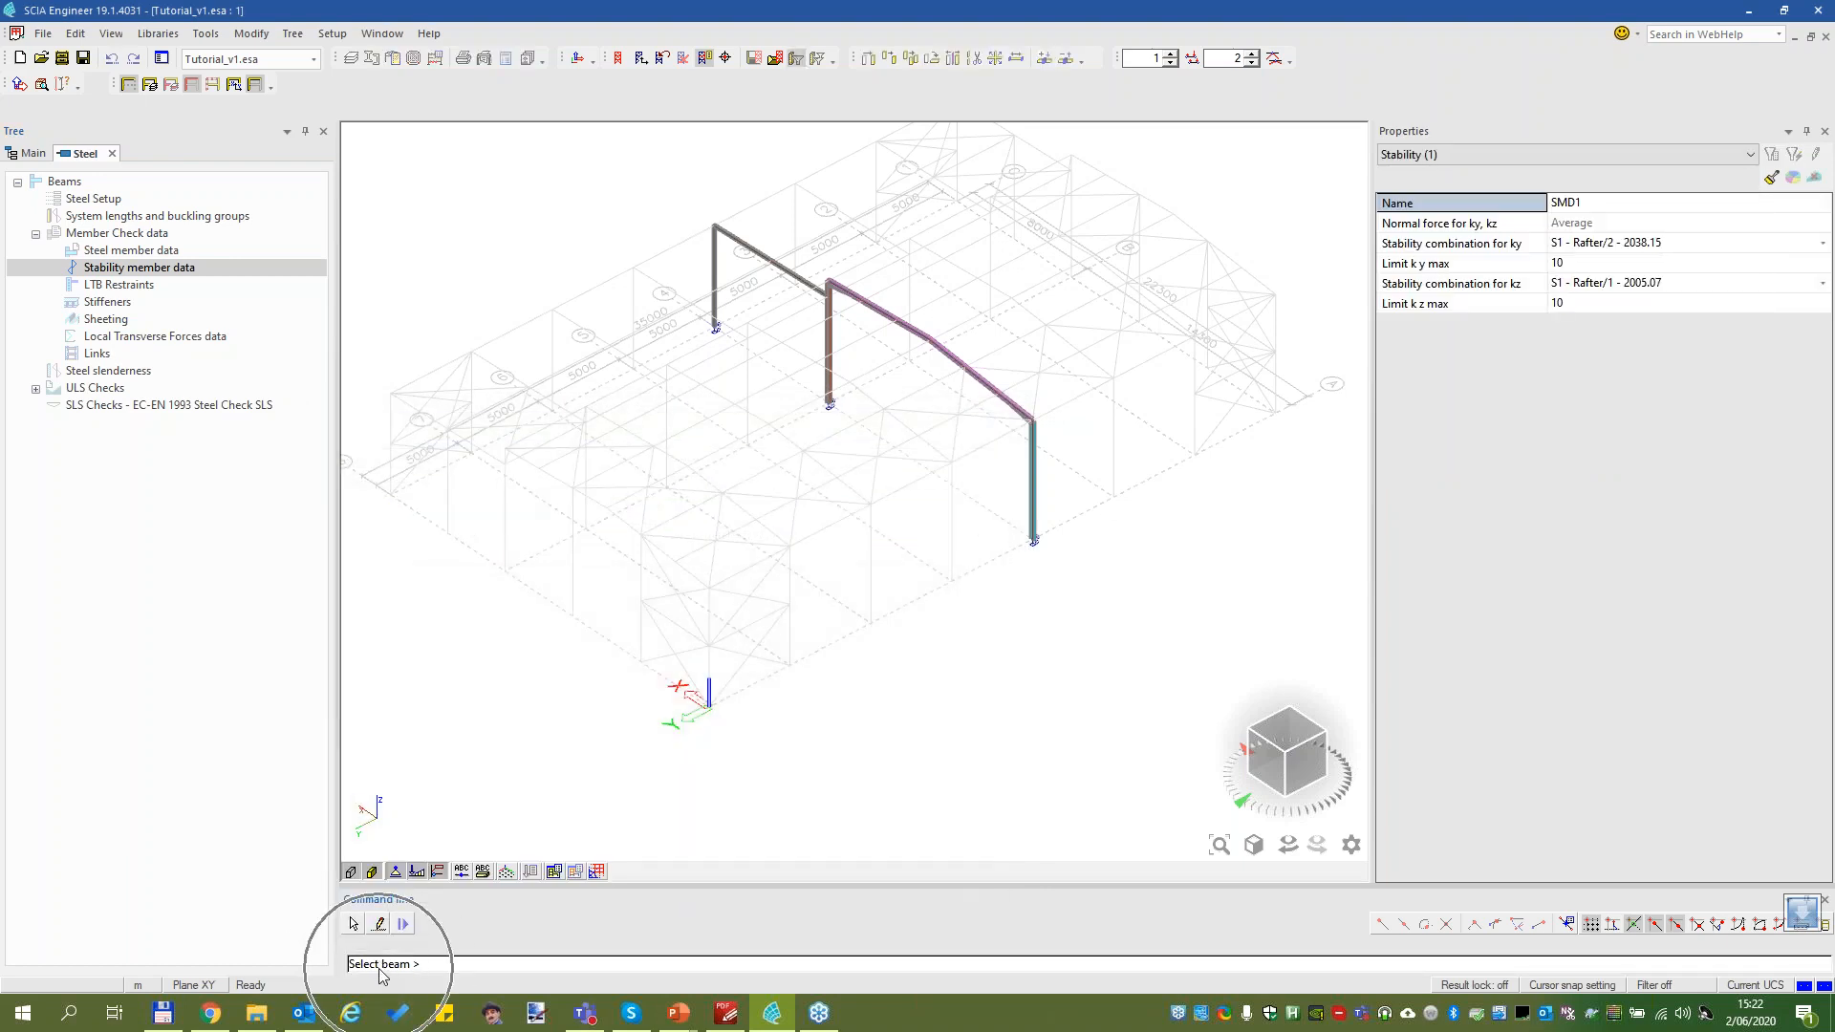
pyautogui.click(888, 322)
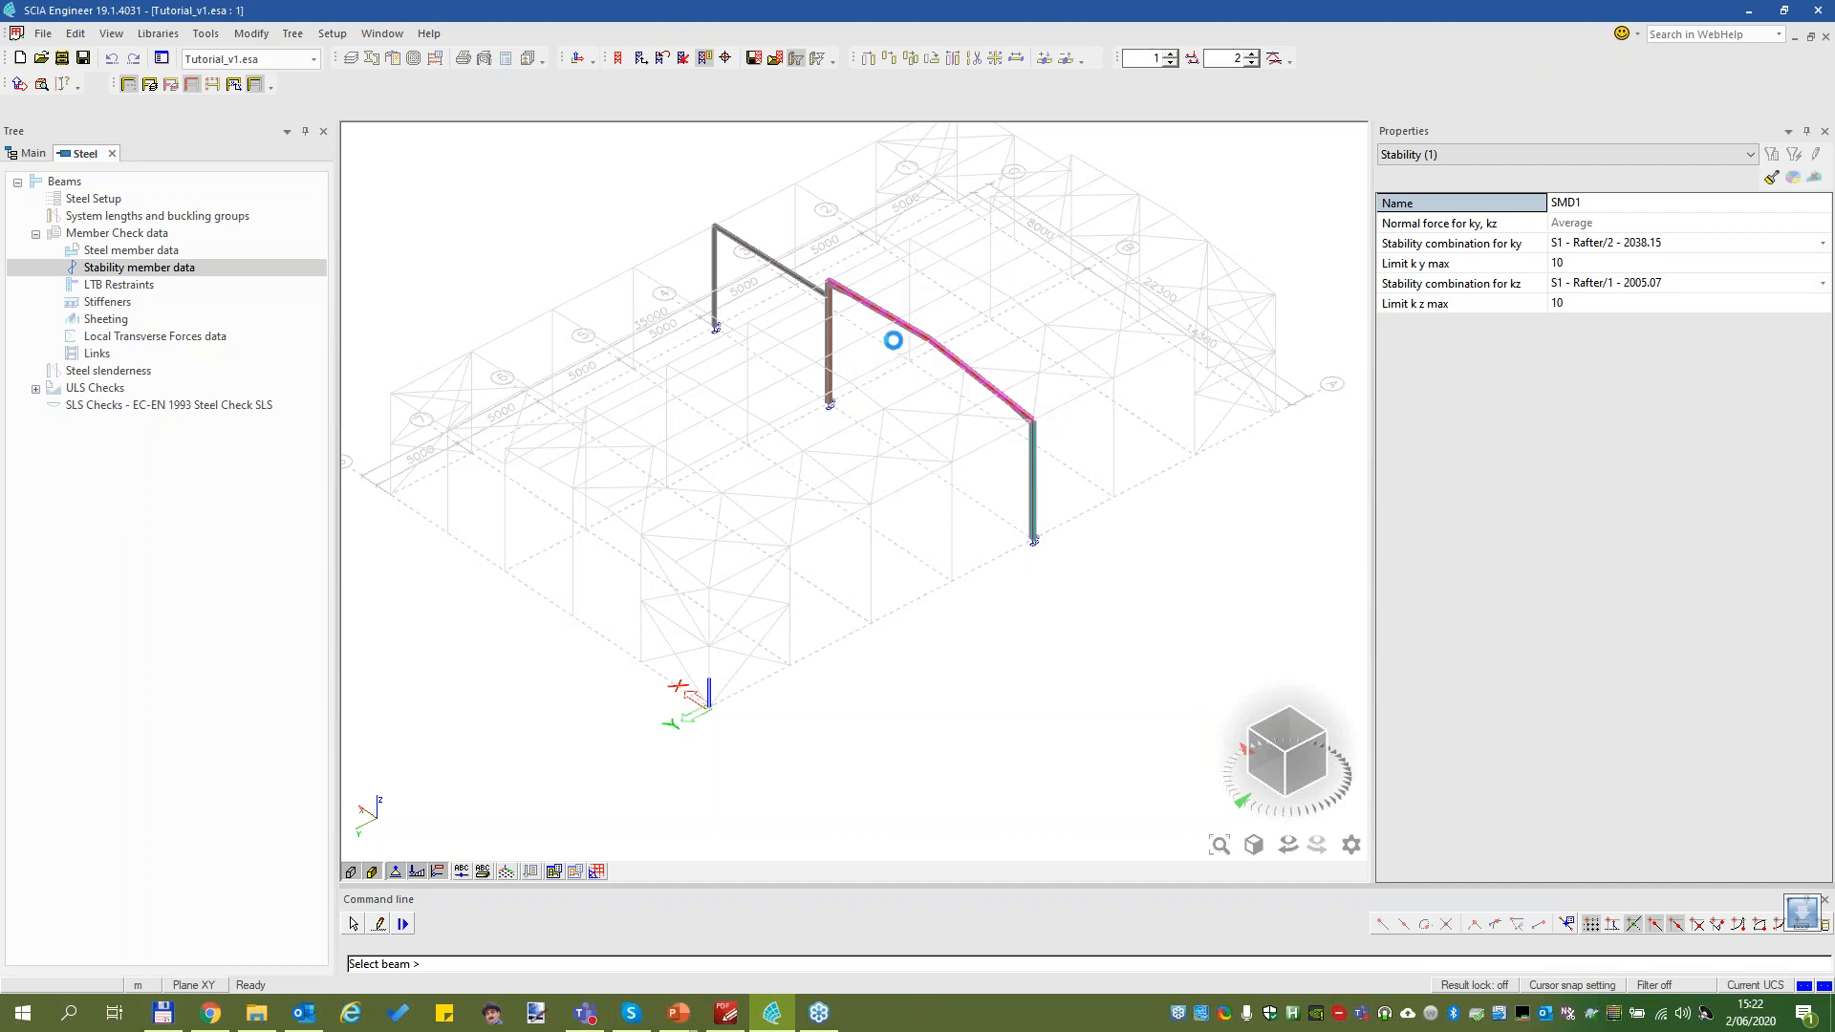
pyautogui.press('Escape')
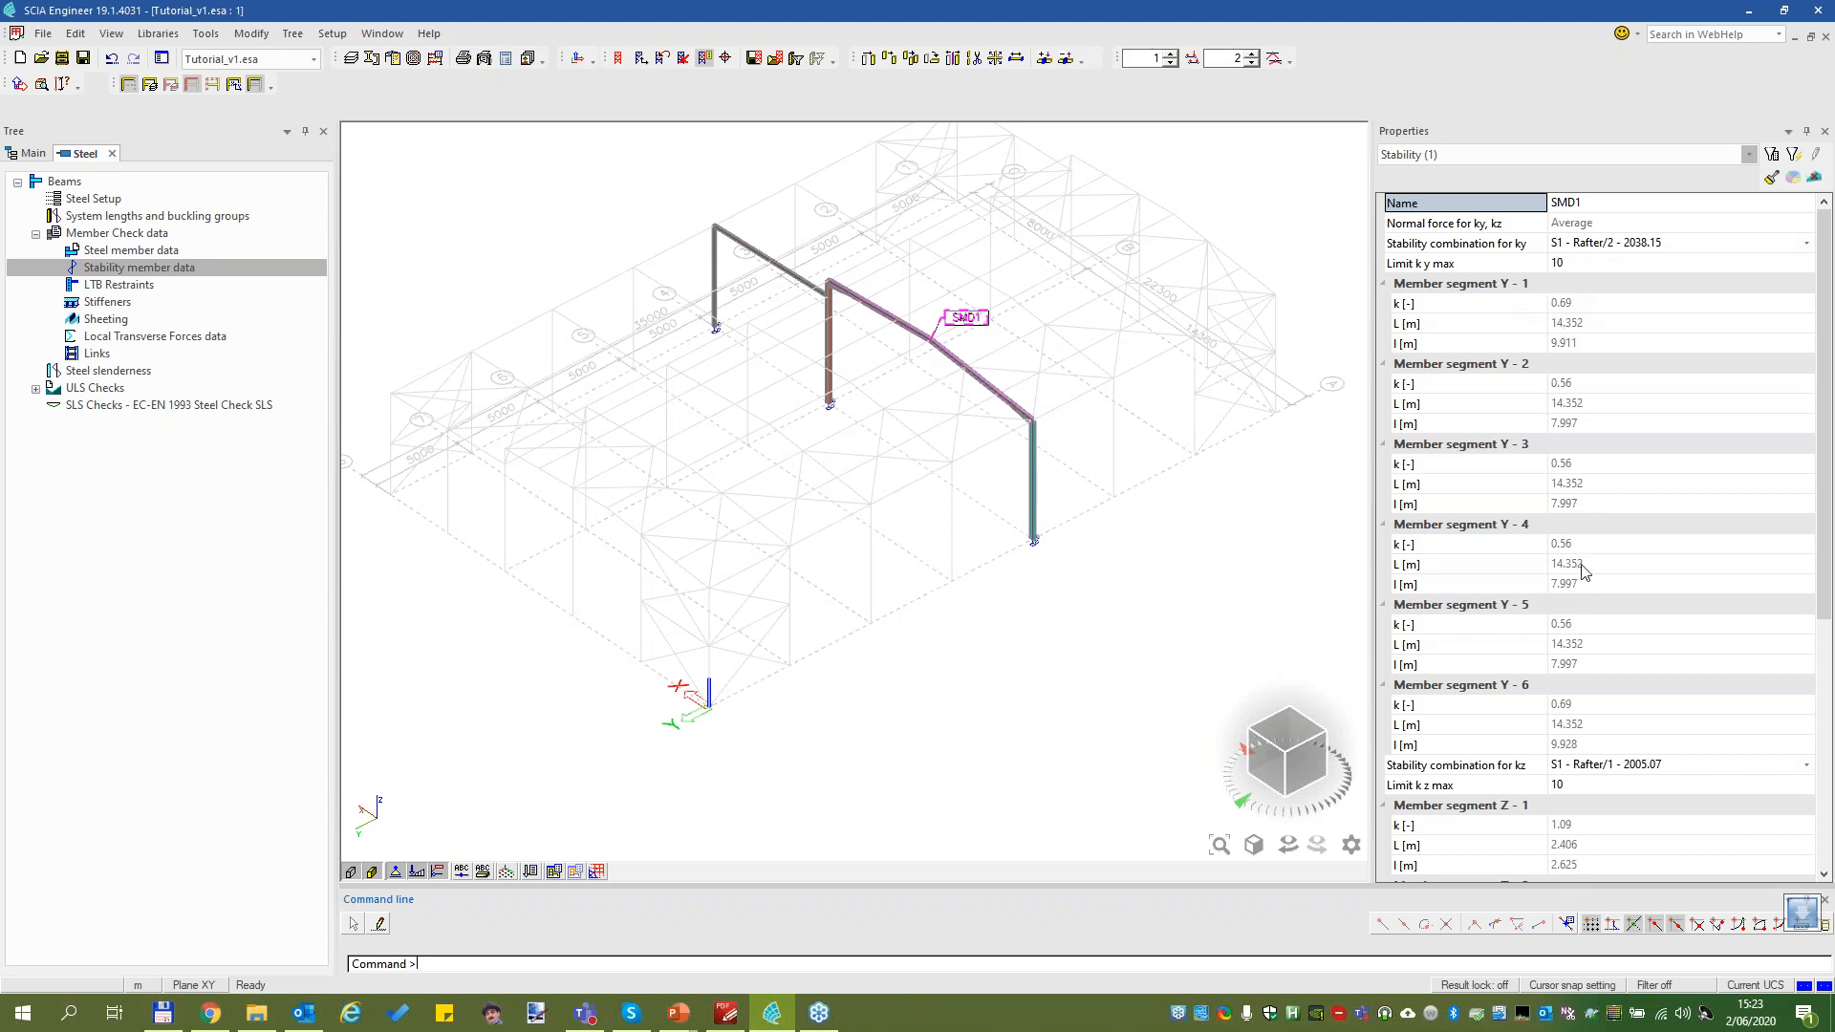
# Review the buckling factors and lengths per Y and Z member segment in the rafter's stability data, comparing them with the haunched rafter
pyautogui.scroll(4, 846, 301)
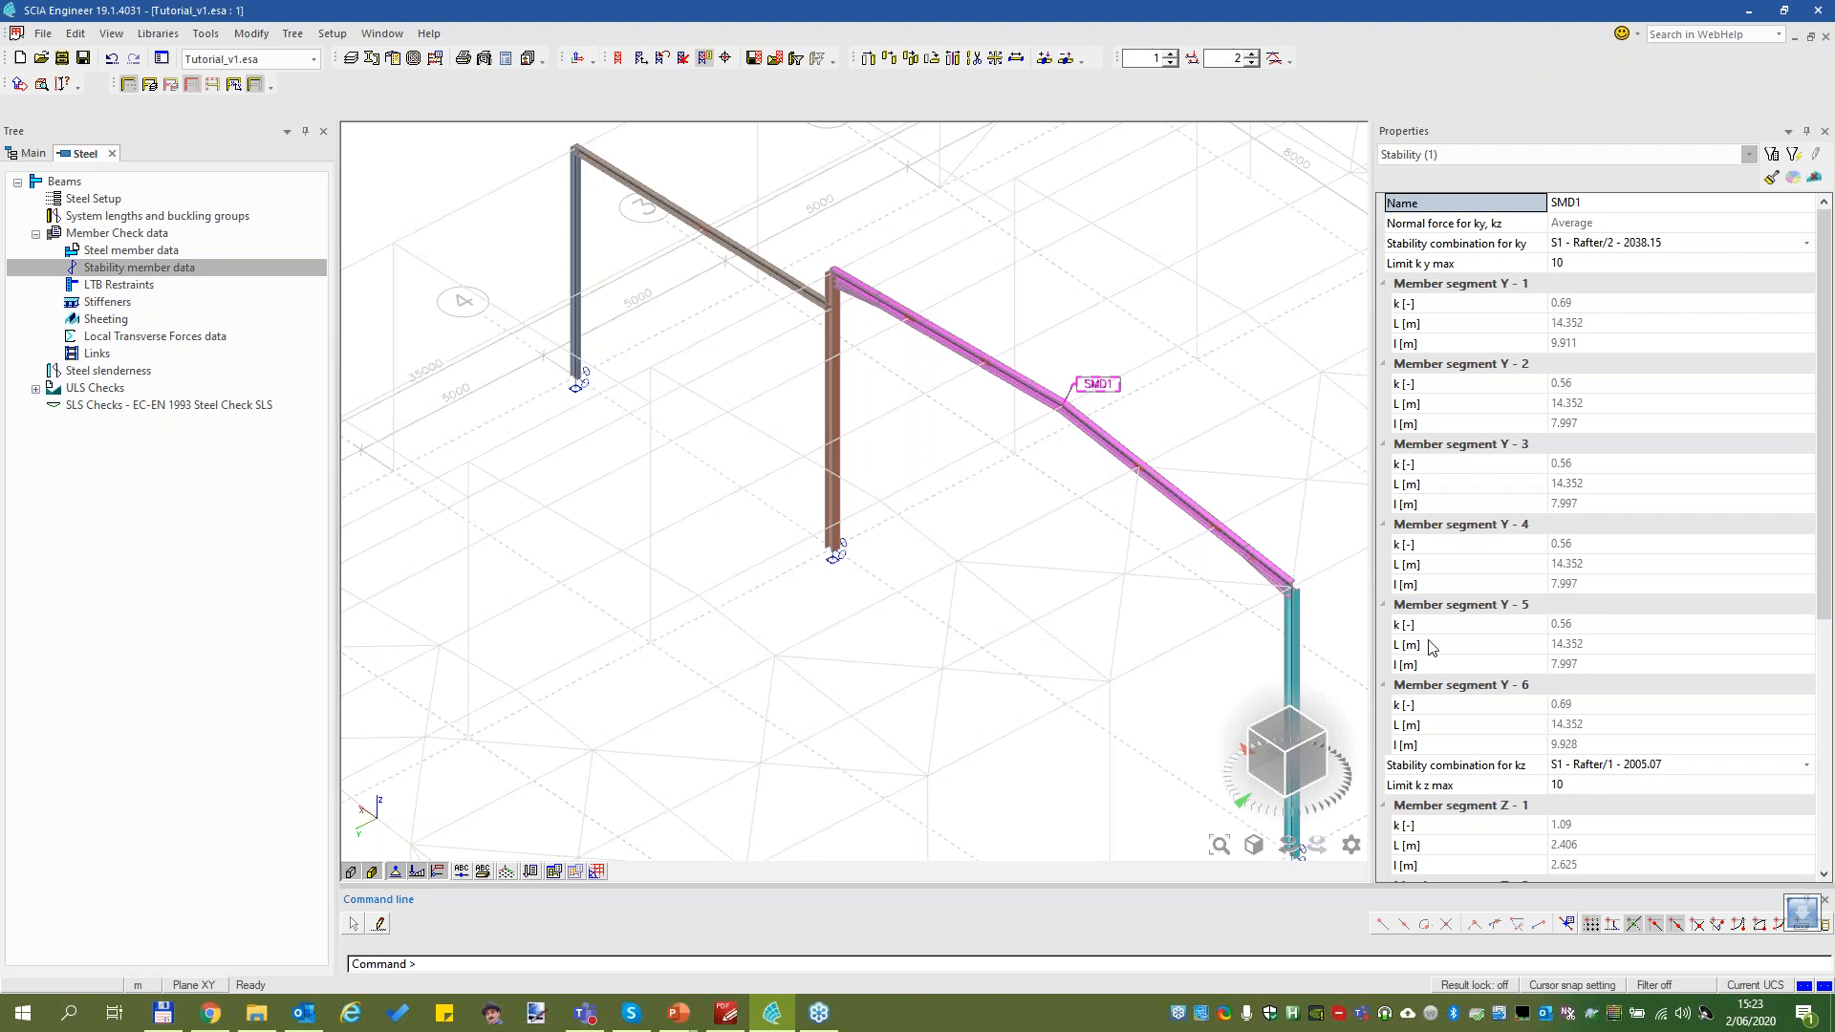
pyautogui.scroll(3, 820, 279)
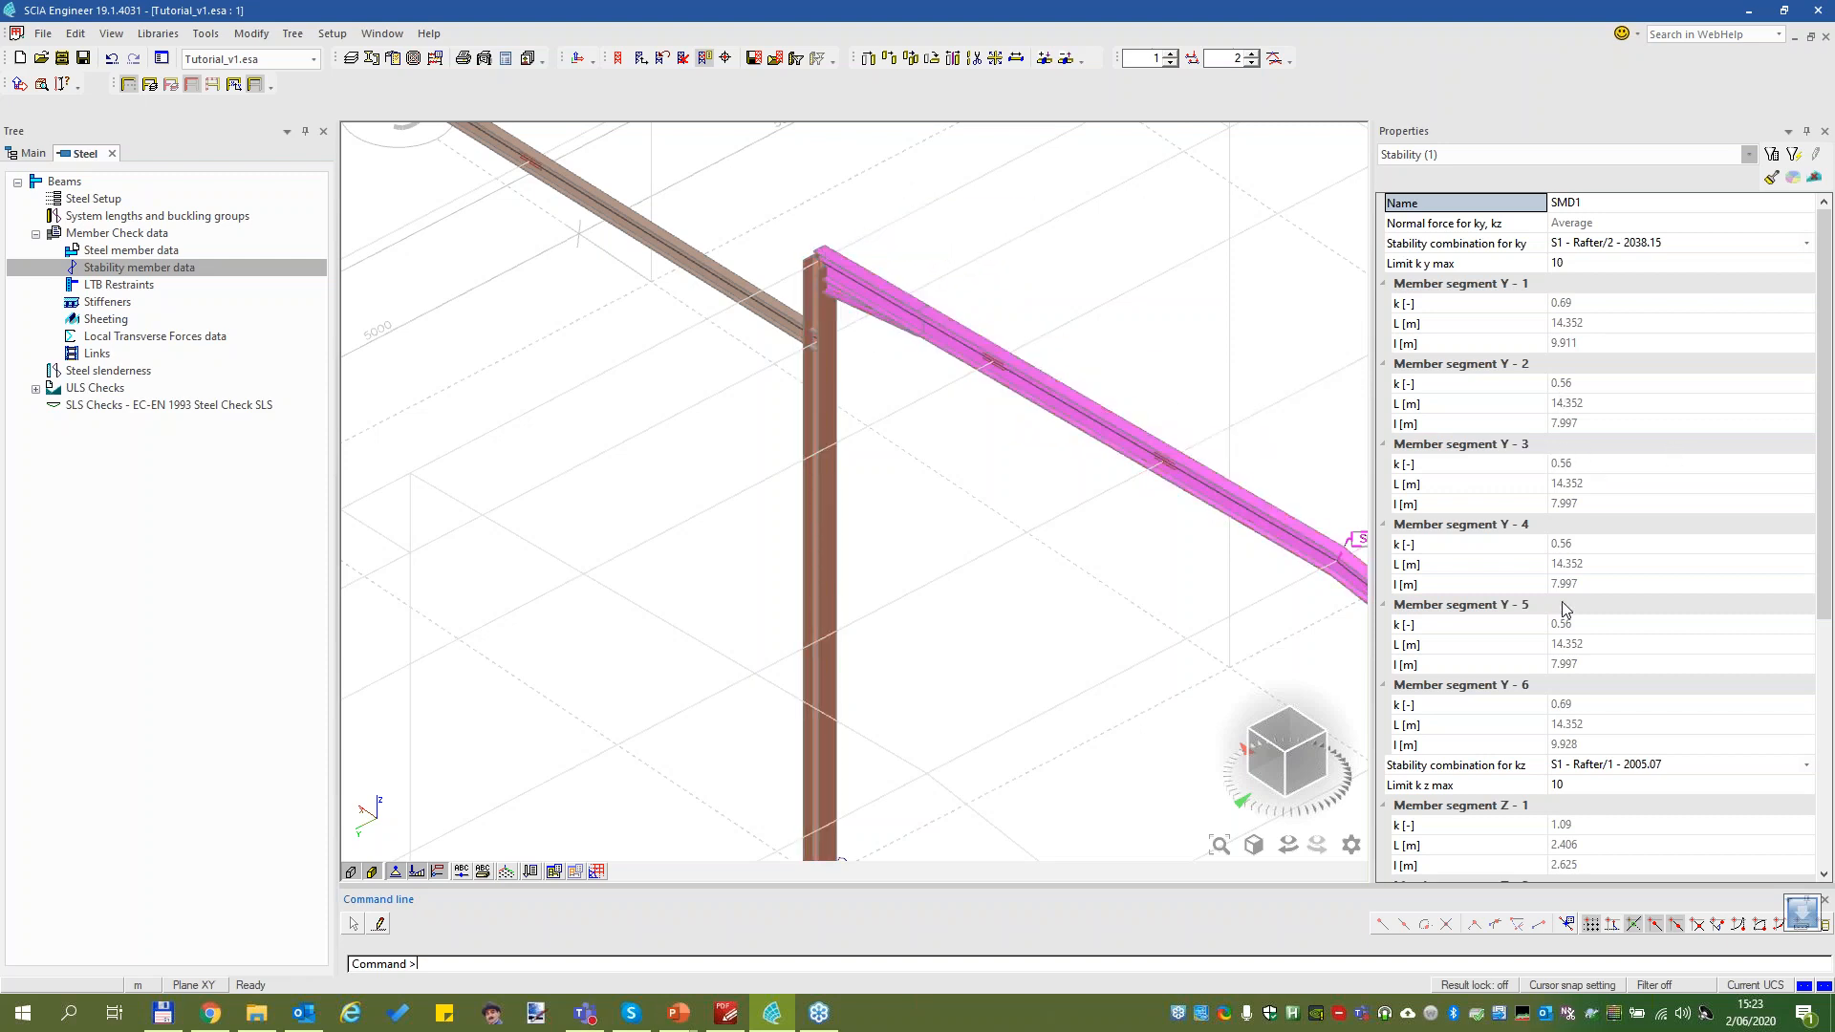
pyautogui.scroll(-1, 1550, 511)
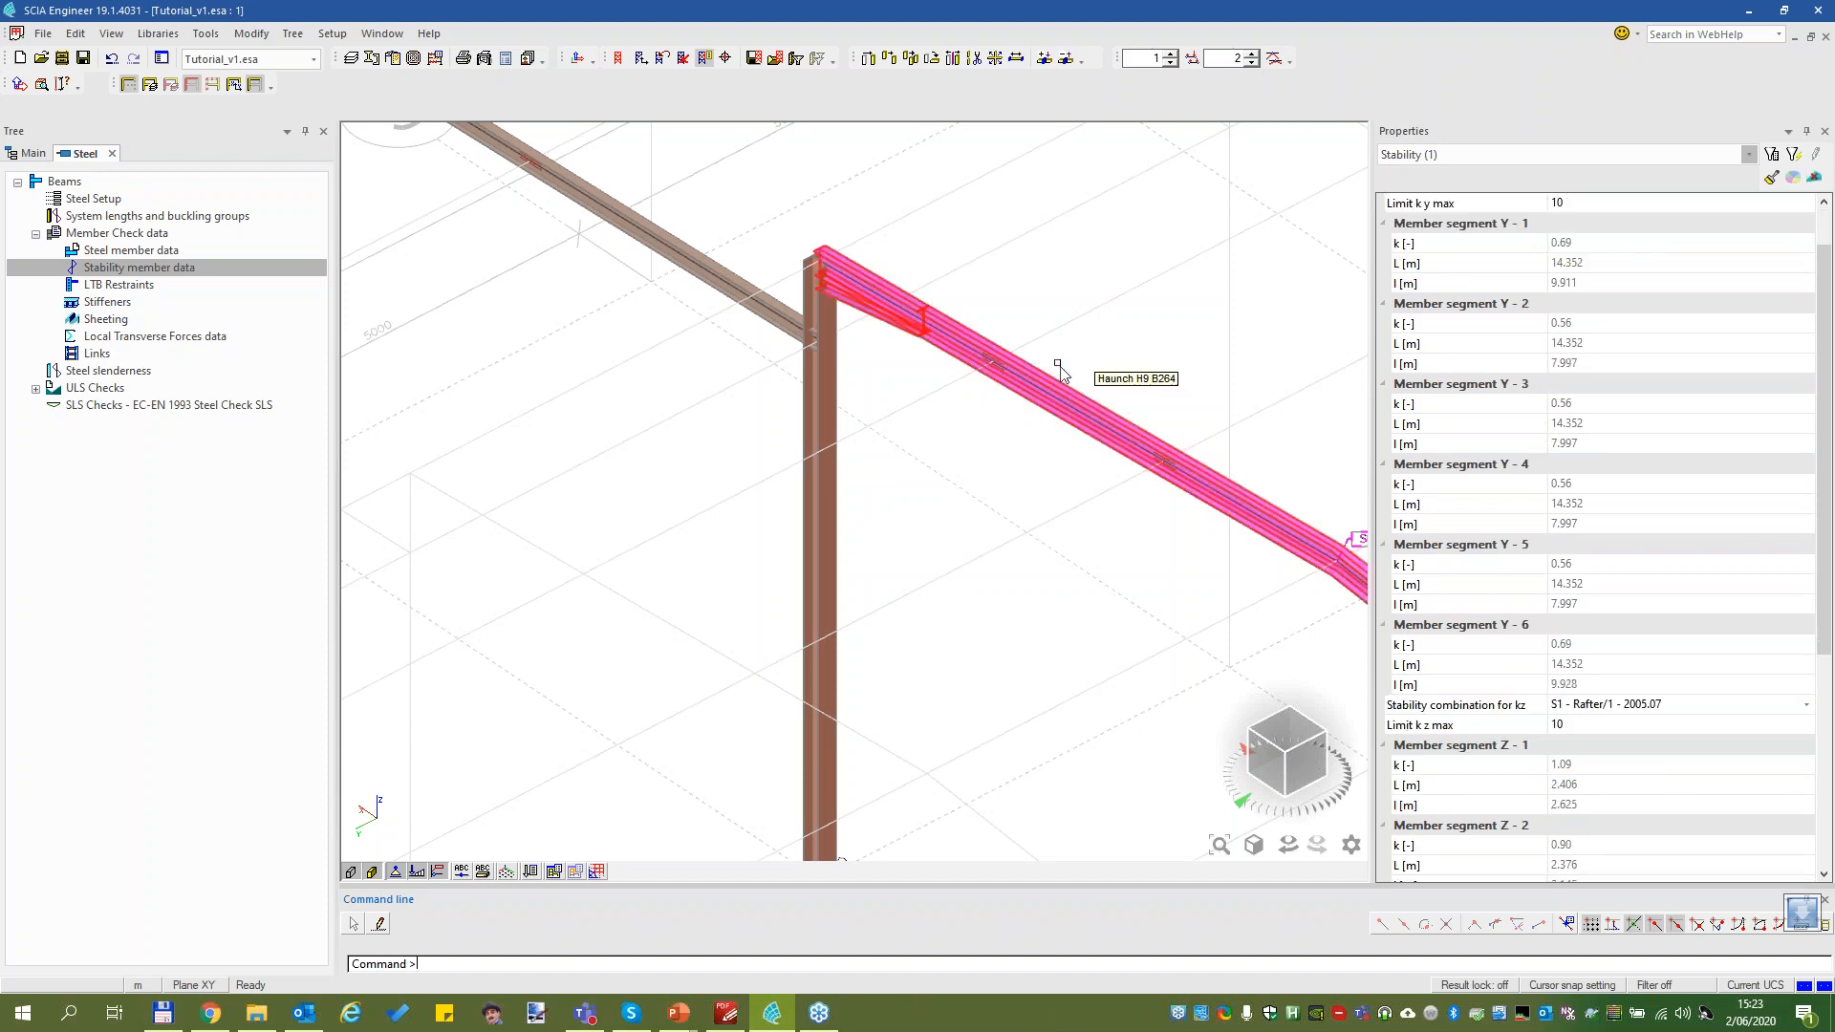
pyautogui.scroll(-3, 921, 375)
pyautogui.scroll(-2, 1122, 421)
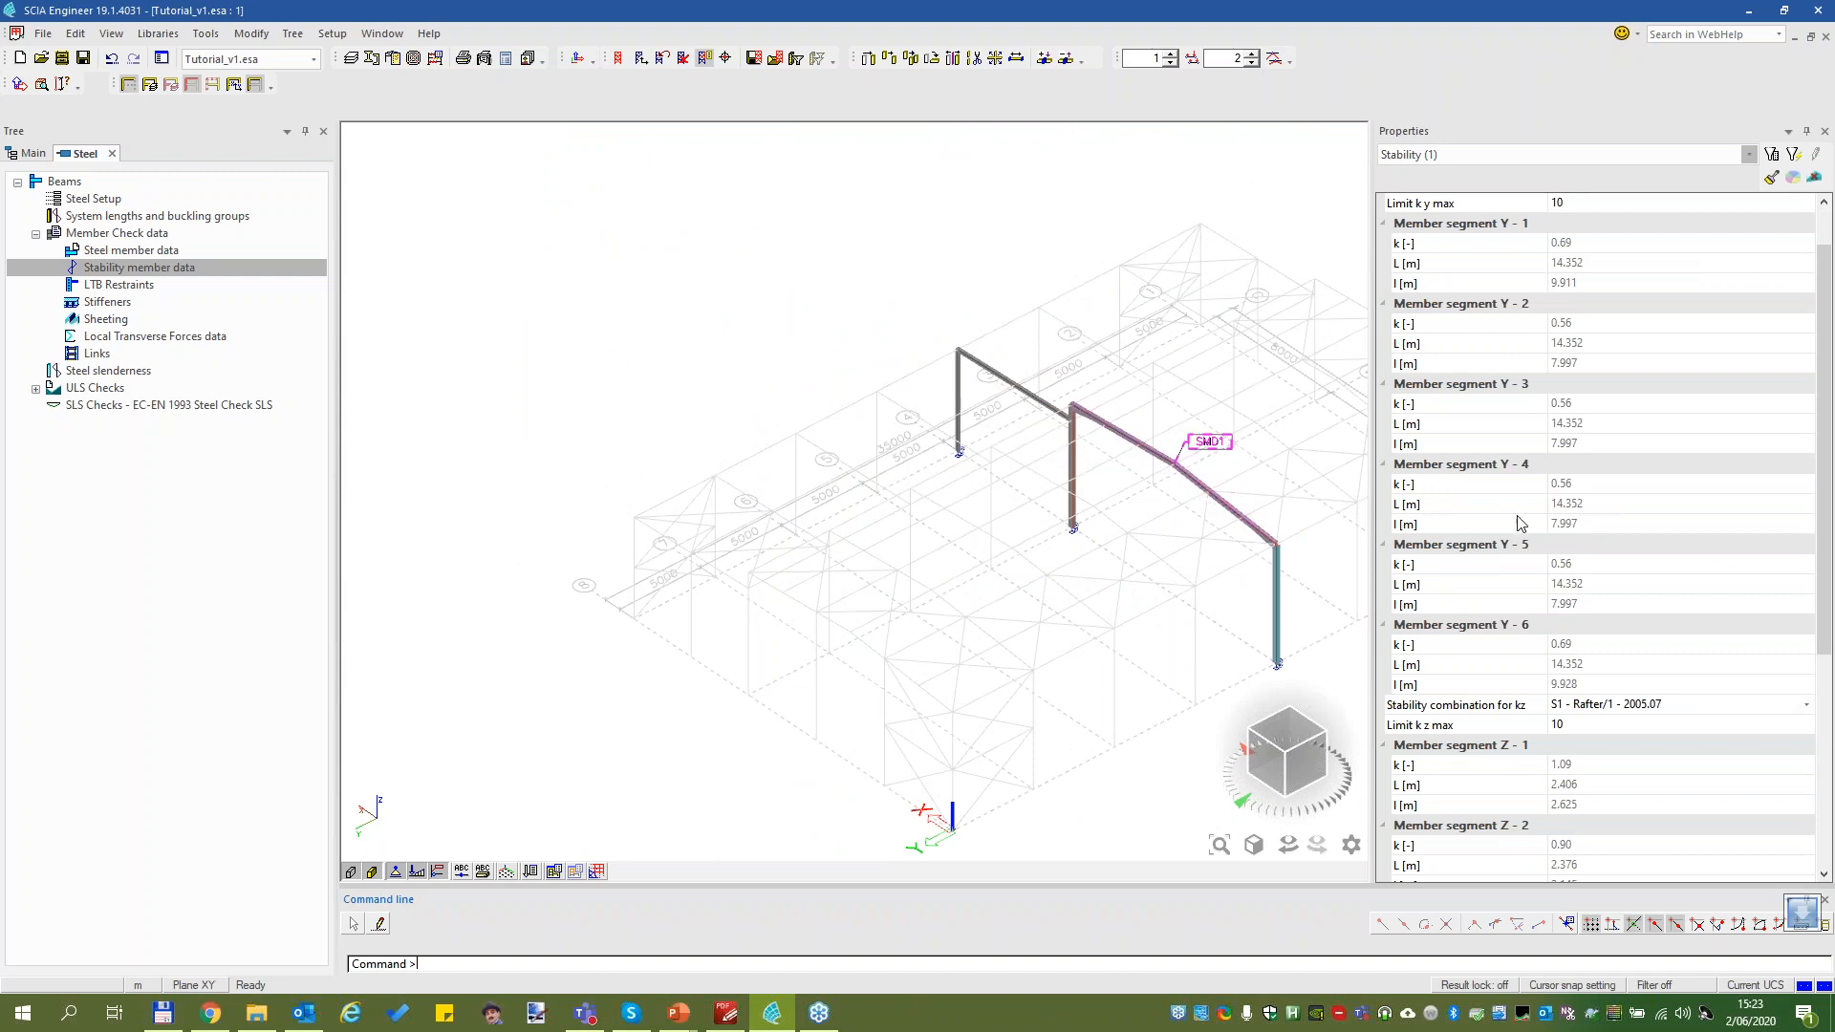
pyautogui.scroll(-2, 1474, 606)
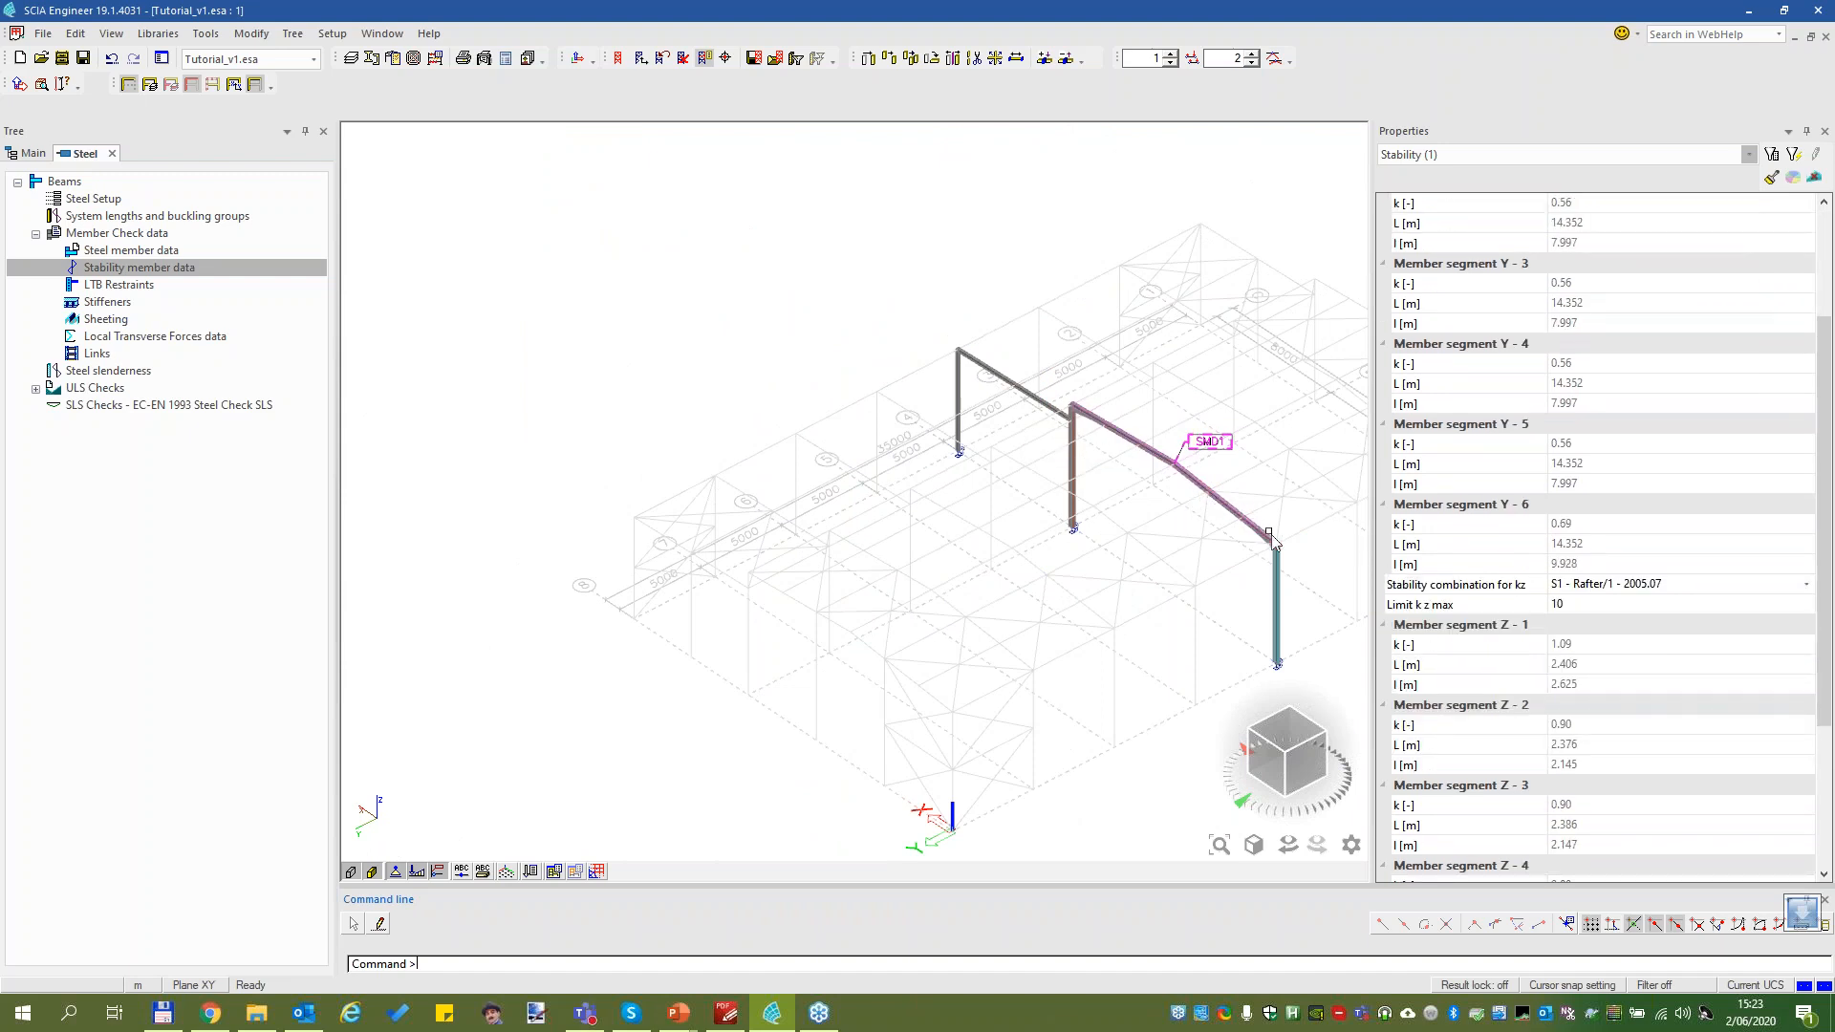
pyautogui.scroll(3, 1276, 541)
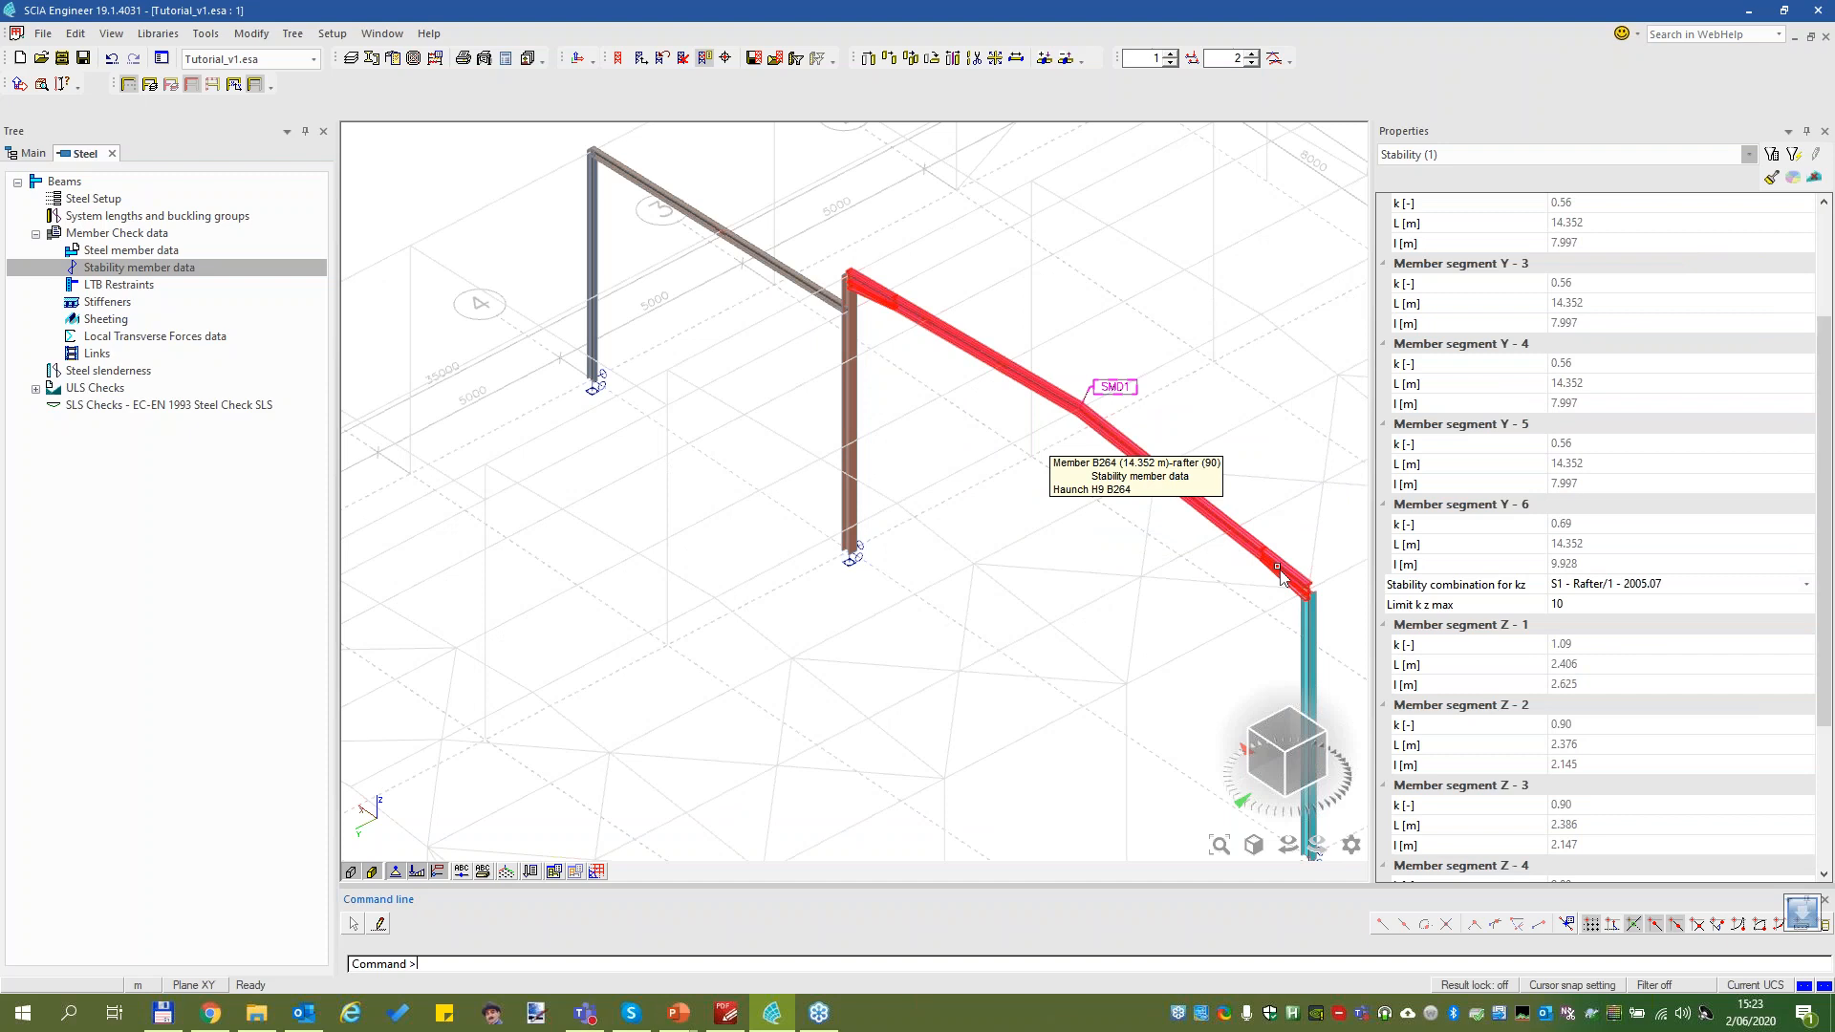
# Open the system lengths and buckling settings of rafter B264 and display its z-z buckling span
pyautogui.click(1272, 557)
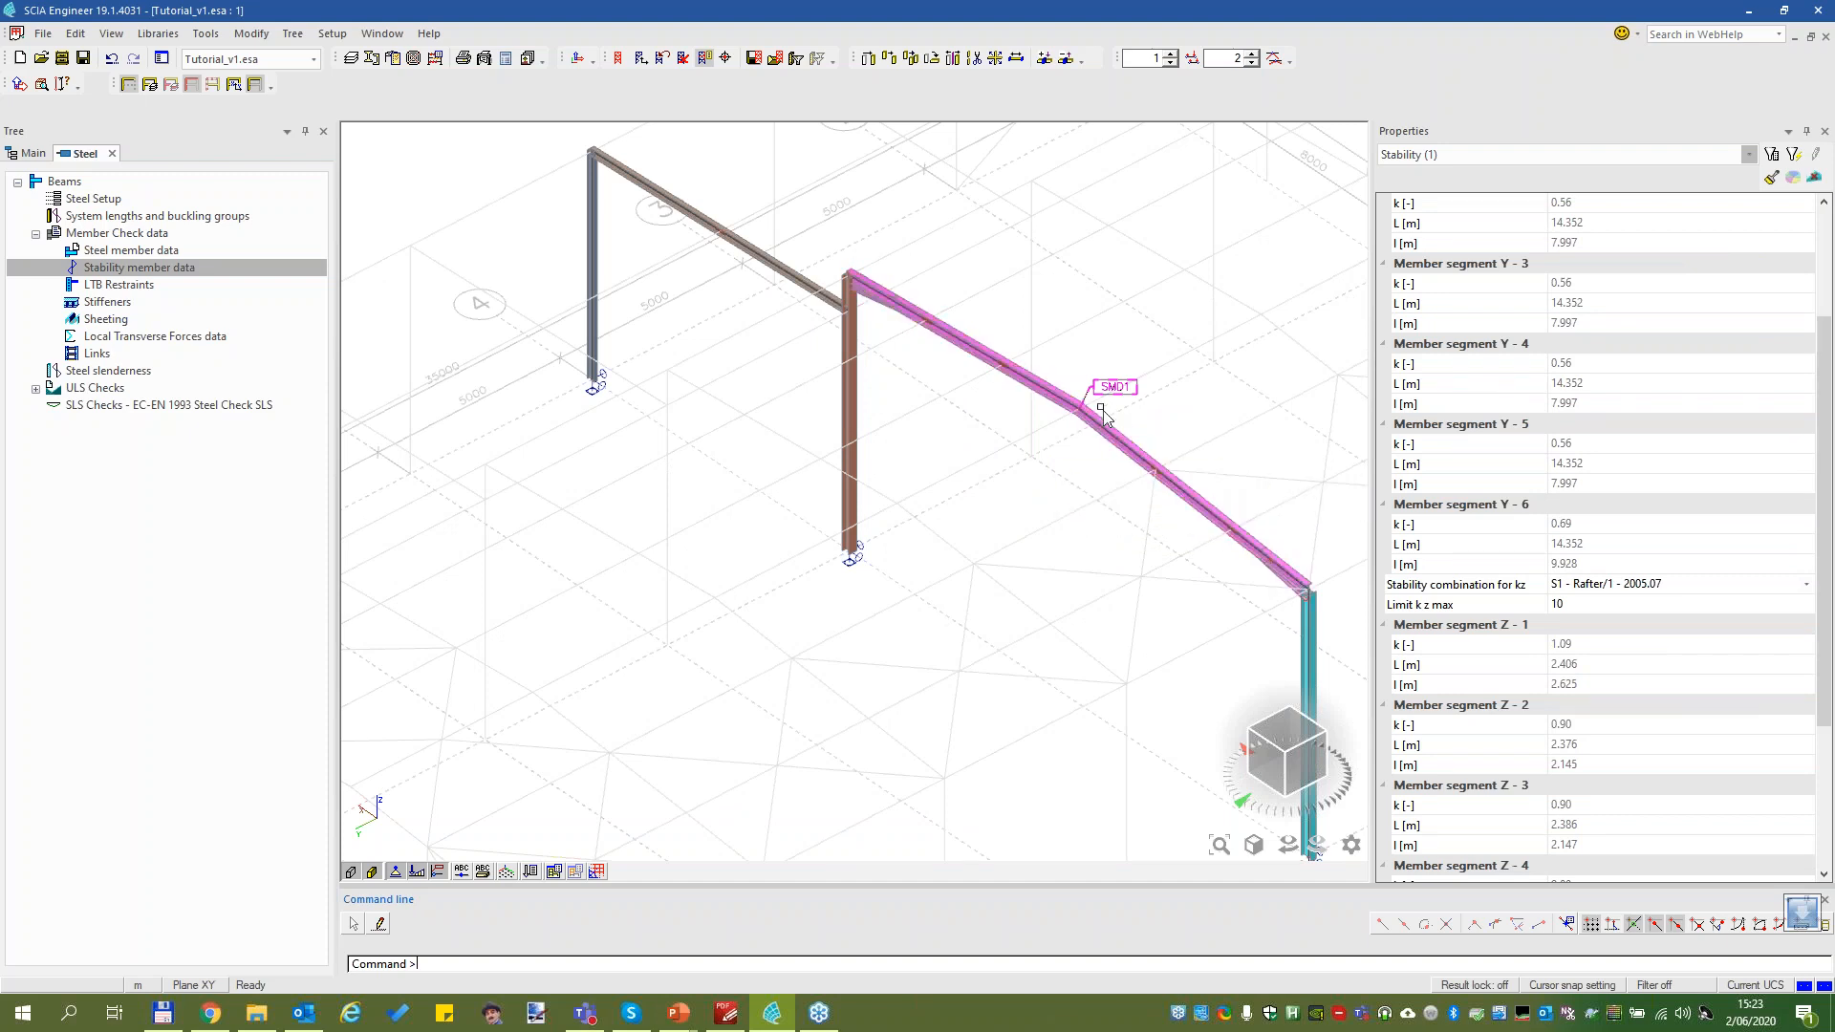
pyautogui.click(1494, 161)
pyautogui.click(1487, 173)
pyautogui.moveTo(1080, 360); pyautogui.dragTo(1006, 400)
pyautogui.click(1504, 152)
pyautogui.click(1430, 190)
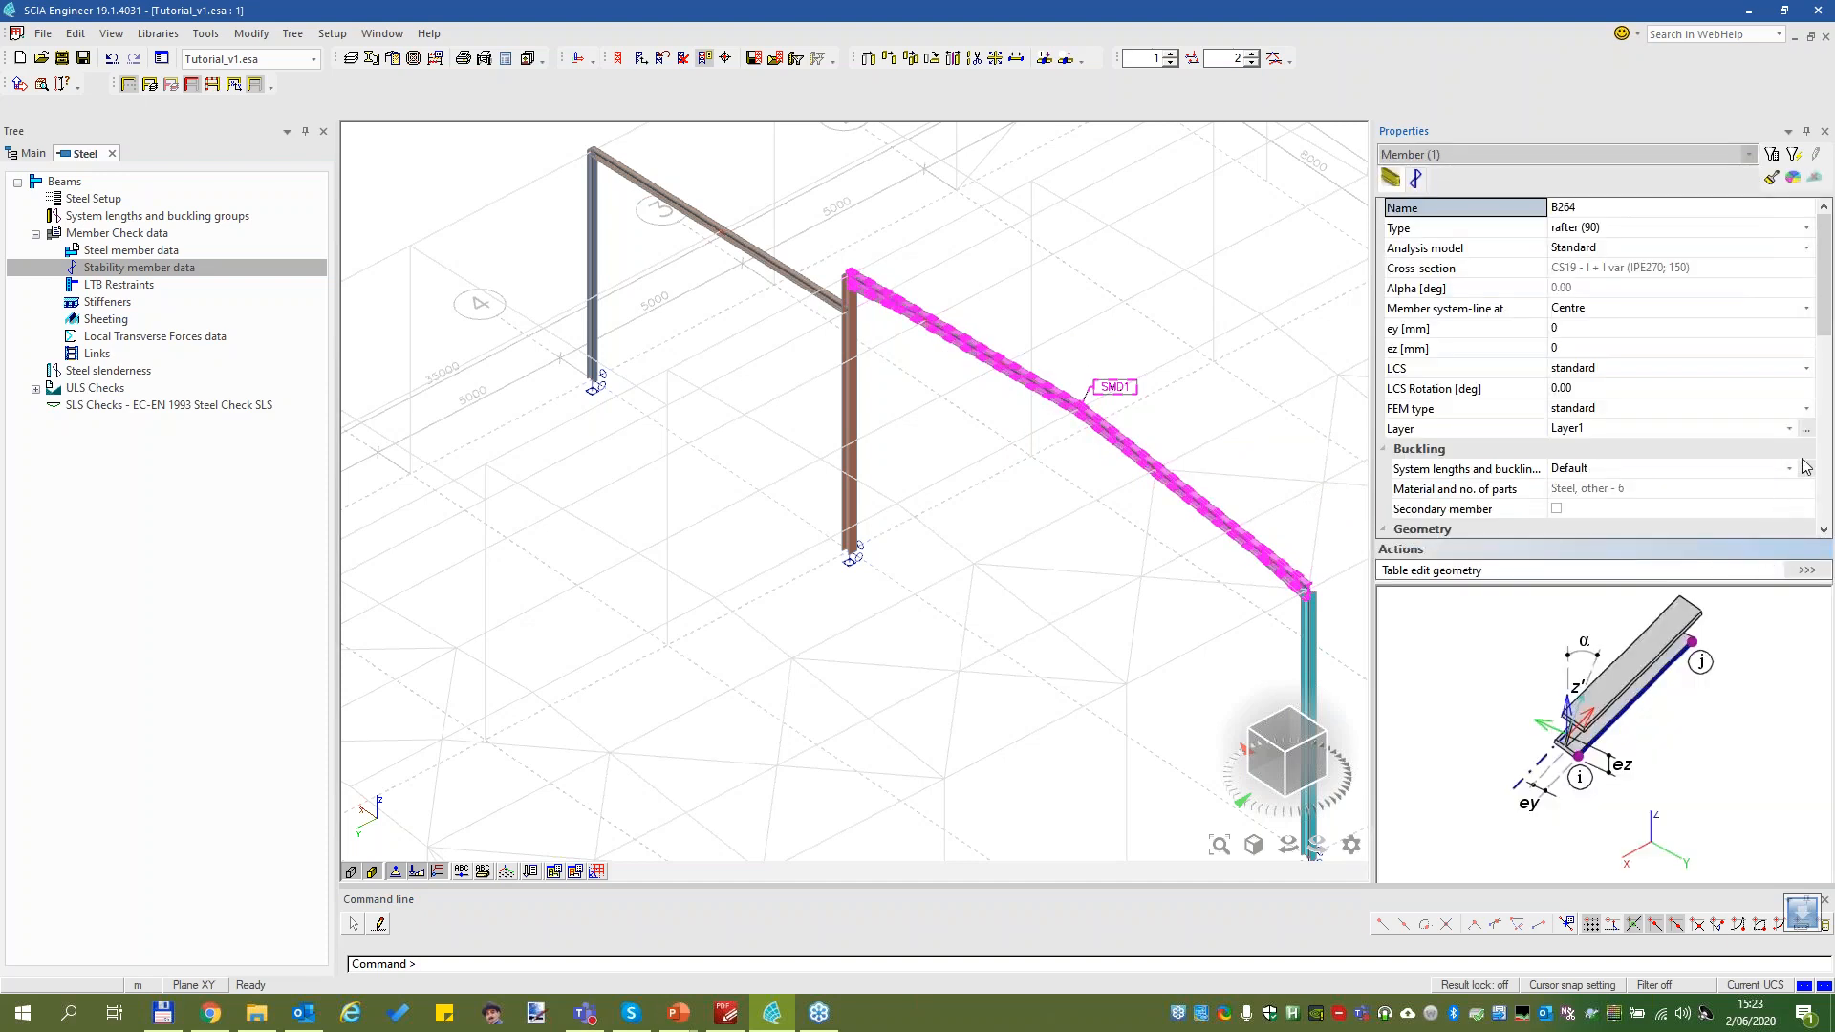
pyautogui.click(1806, 471)
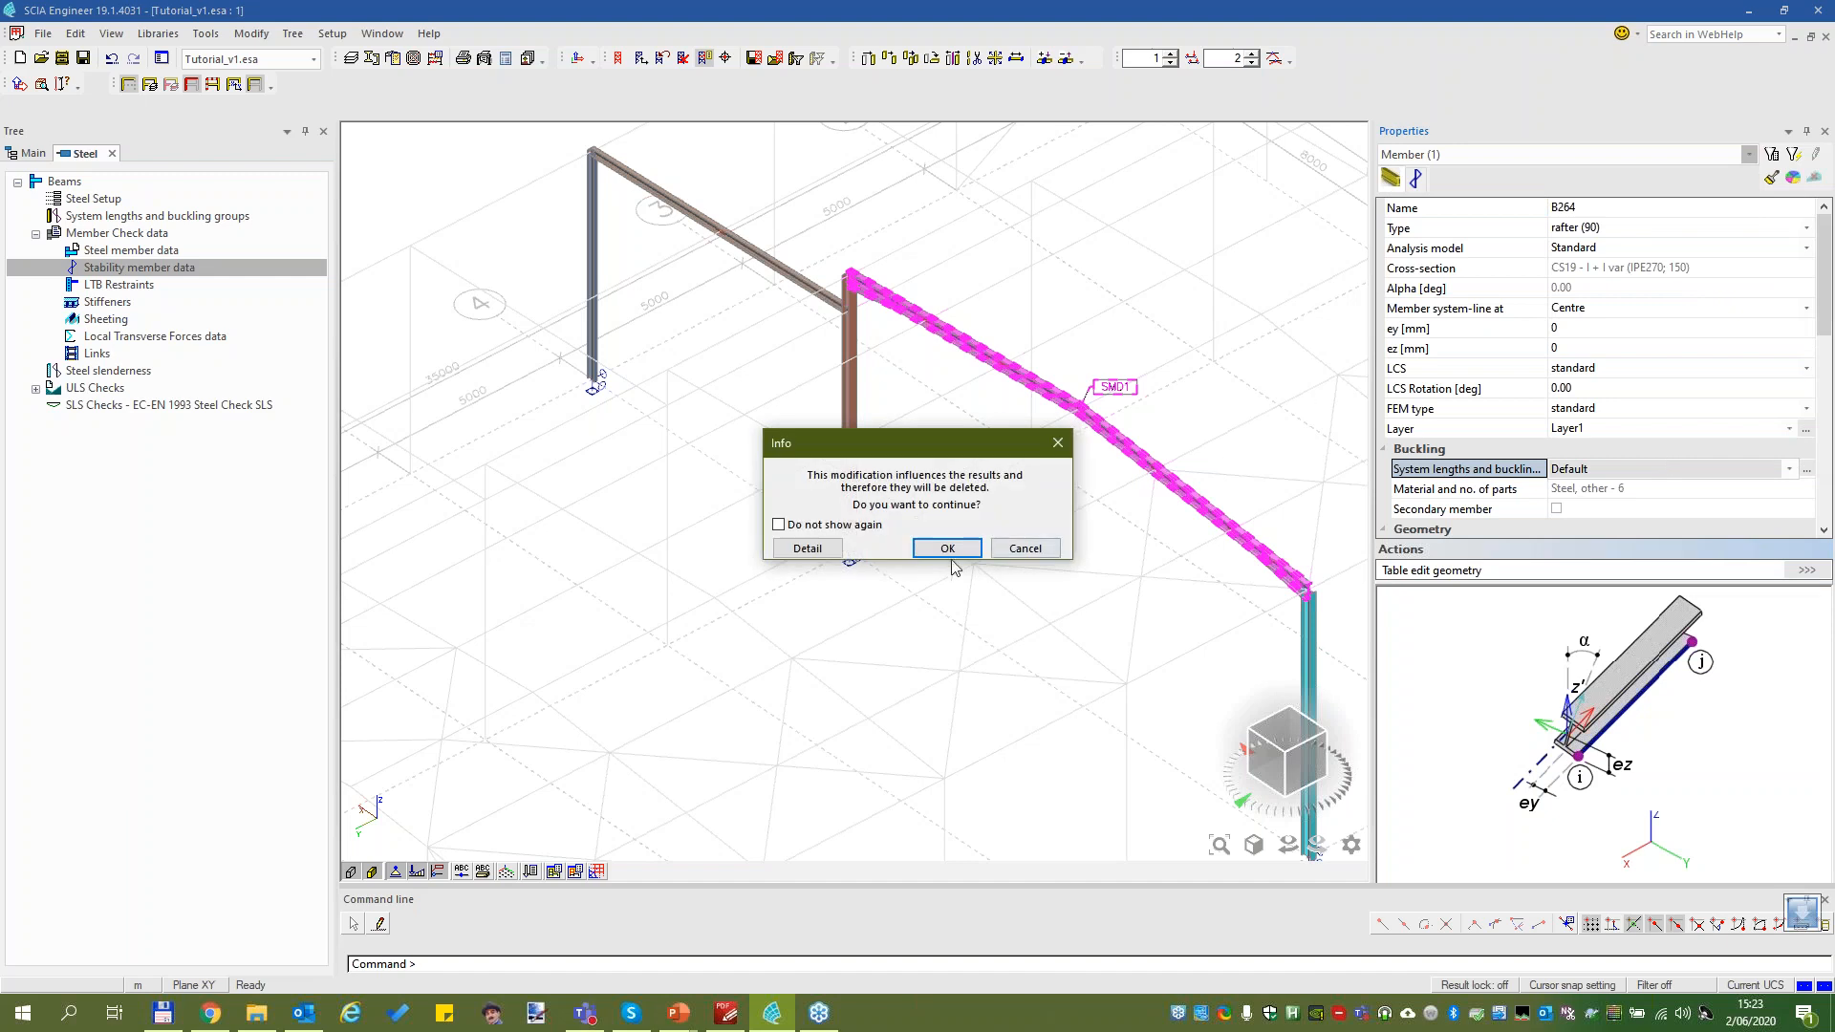
pyautogui.click(947, 550)
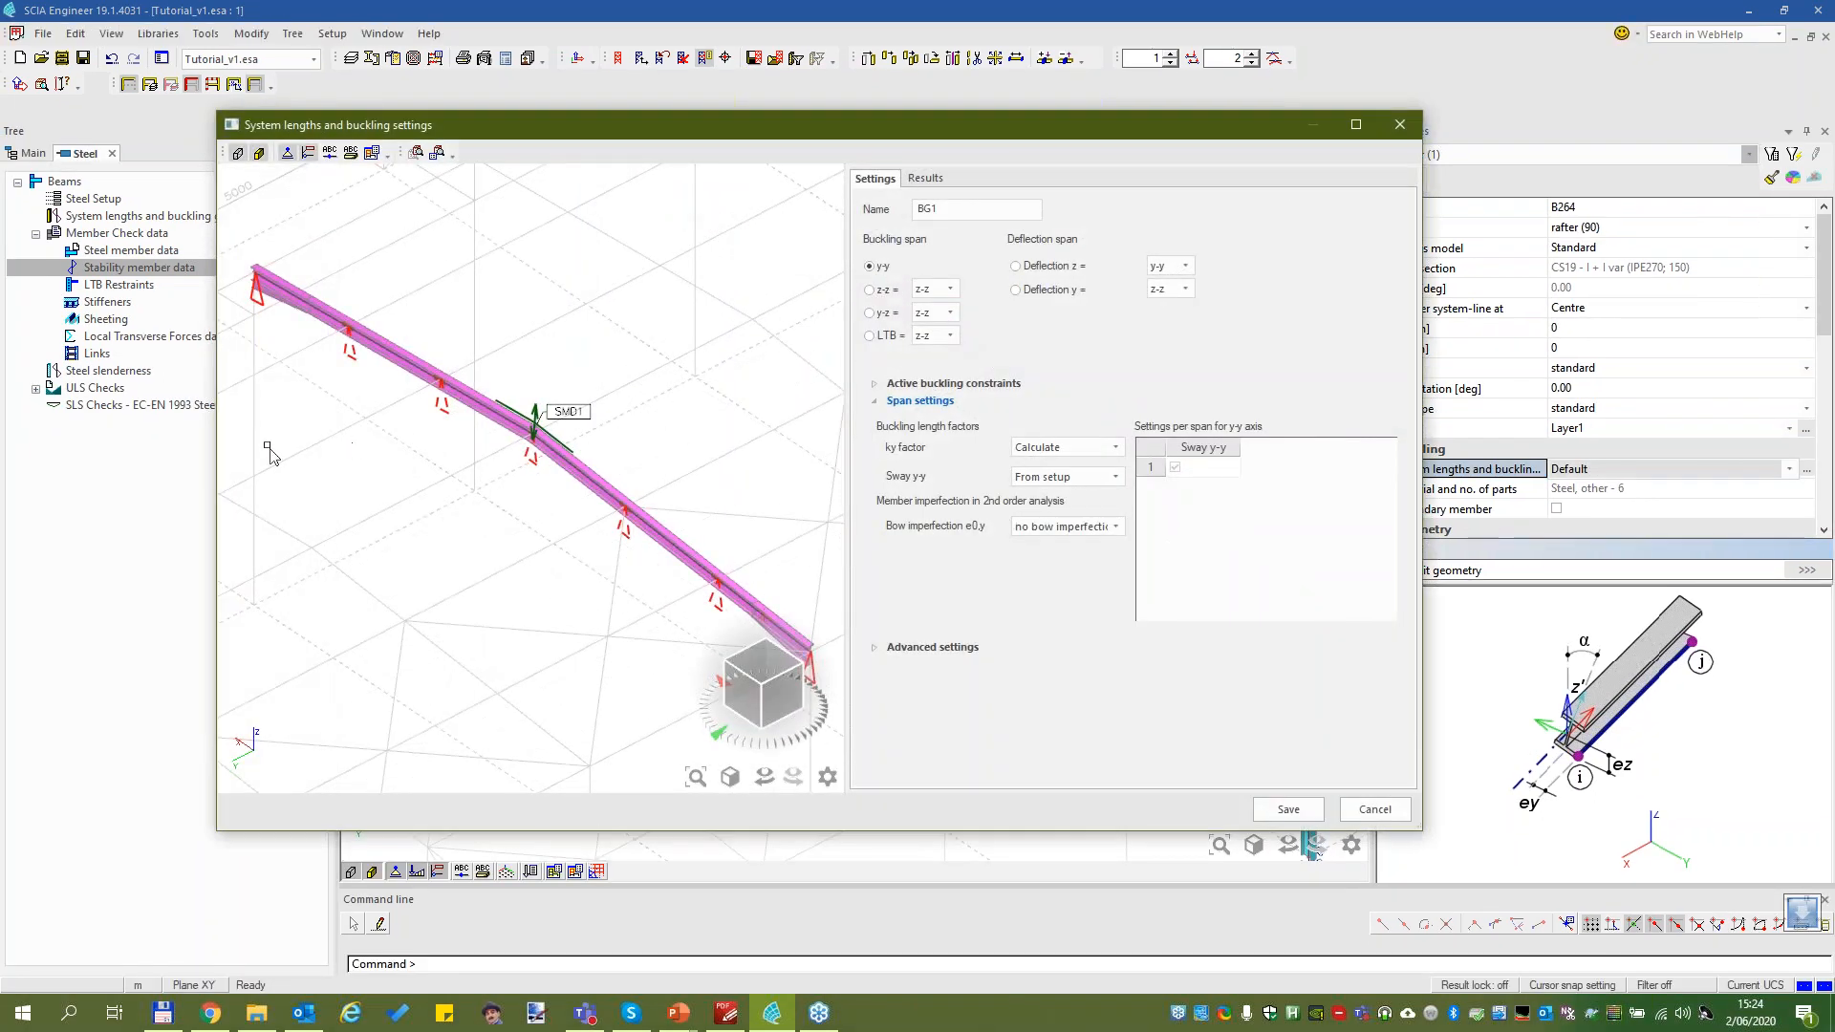
pyautogui.scroll(-3, 339, 392)
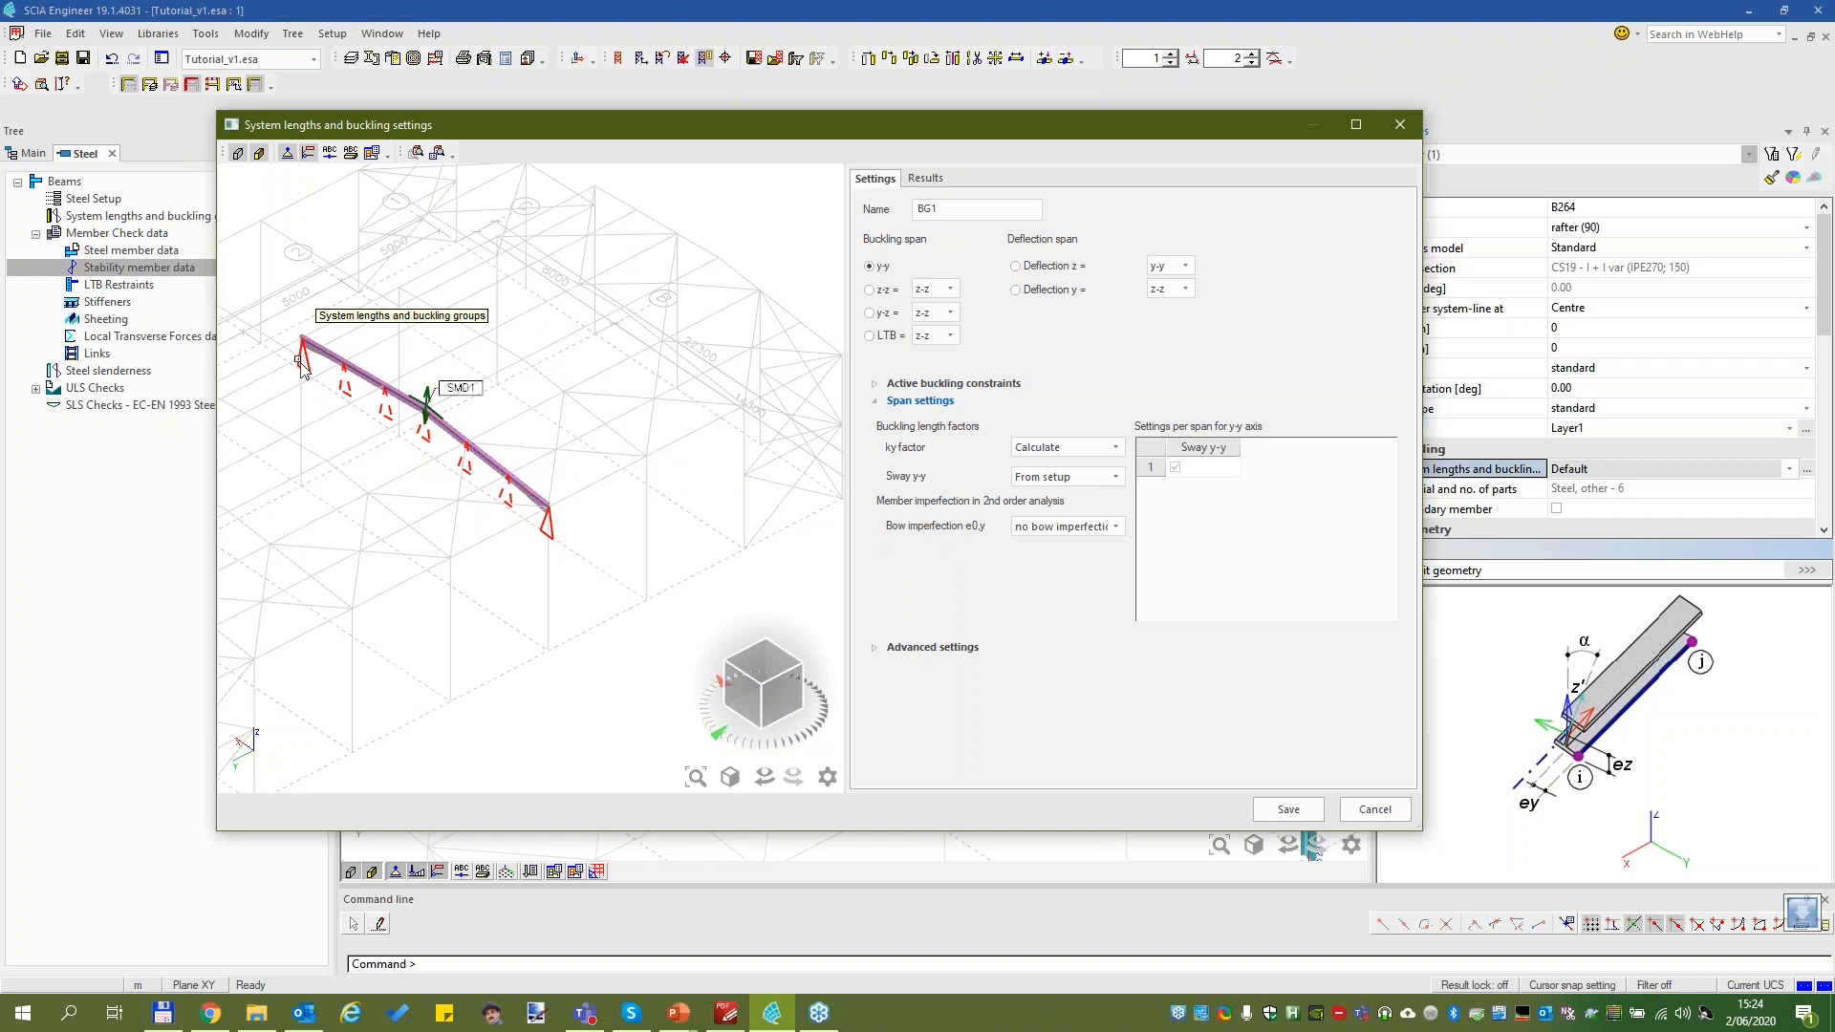
pyautogui.click(887, 294)
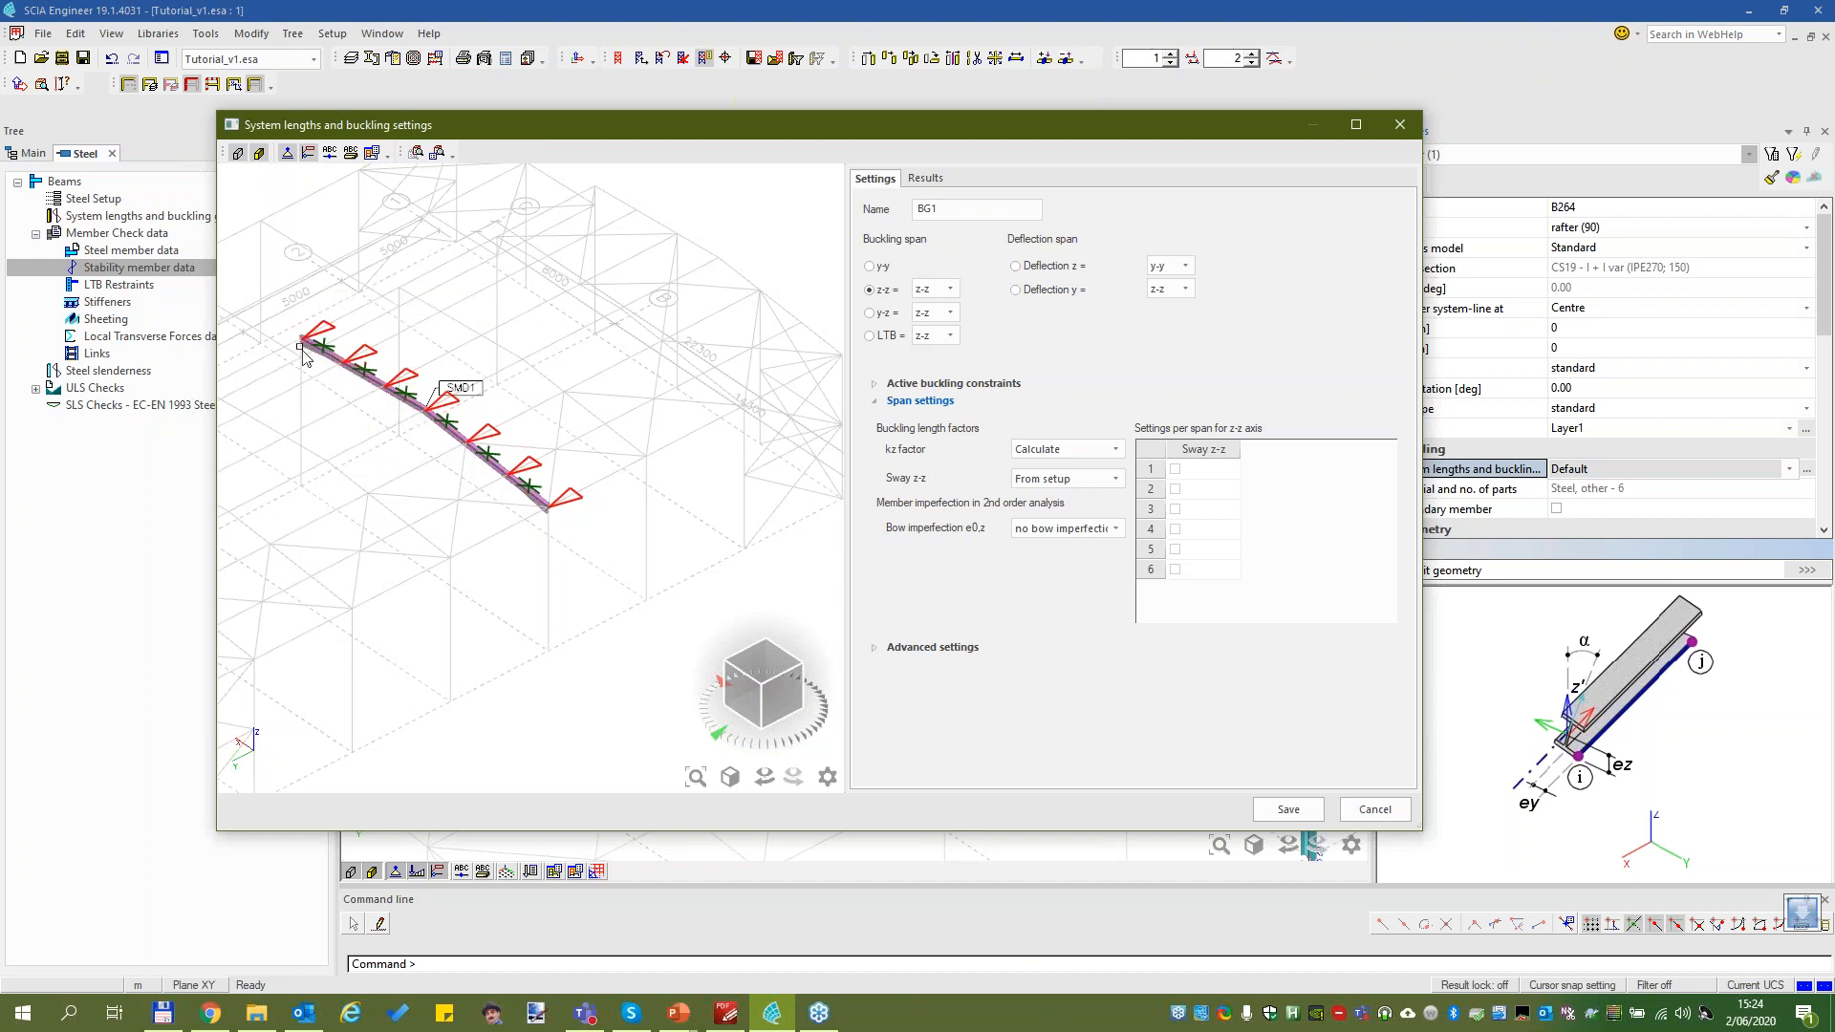
# Inspect the z-z buckling supports along rafter B264 up close, then discard the system lengths and buckling settings
pyautogui.scroll(3, 336, 364)
pyautogui.click(349, 329)
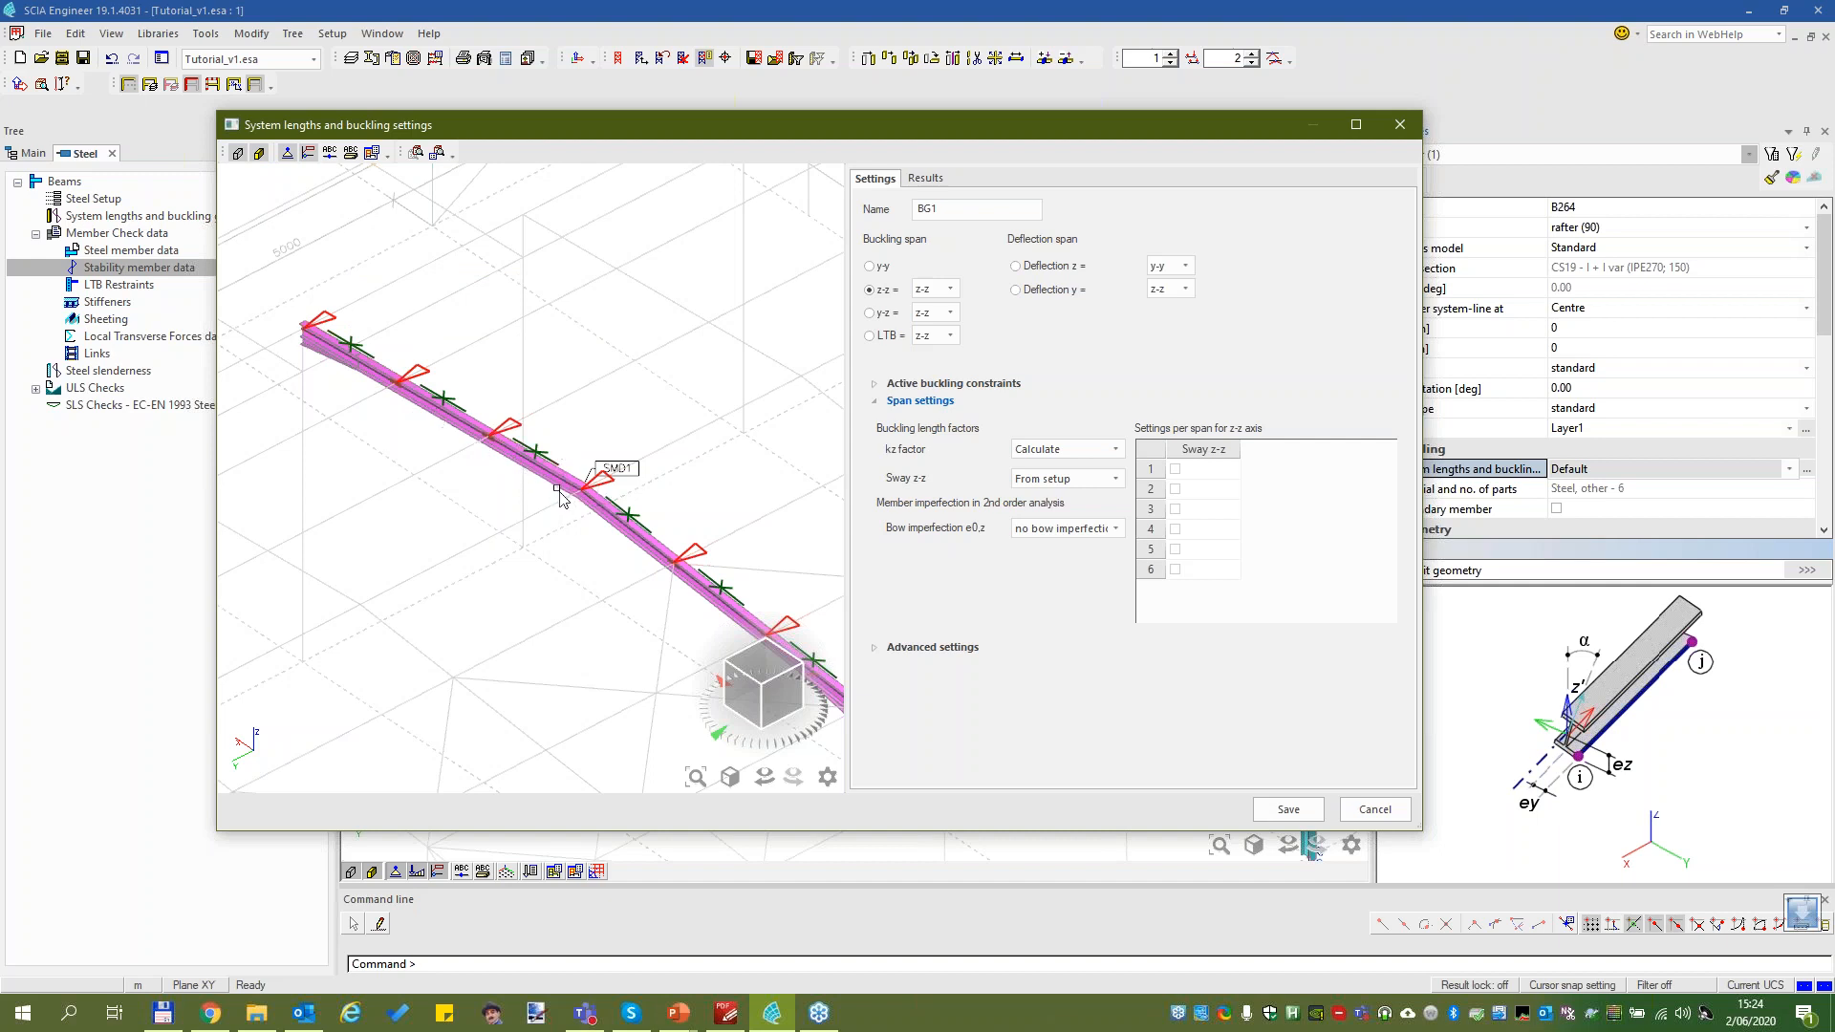
pyautogui.click(1373, 809)
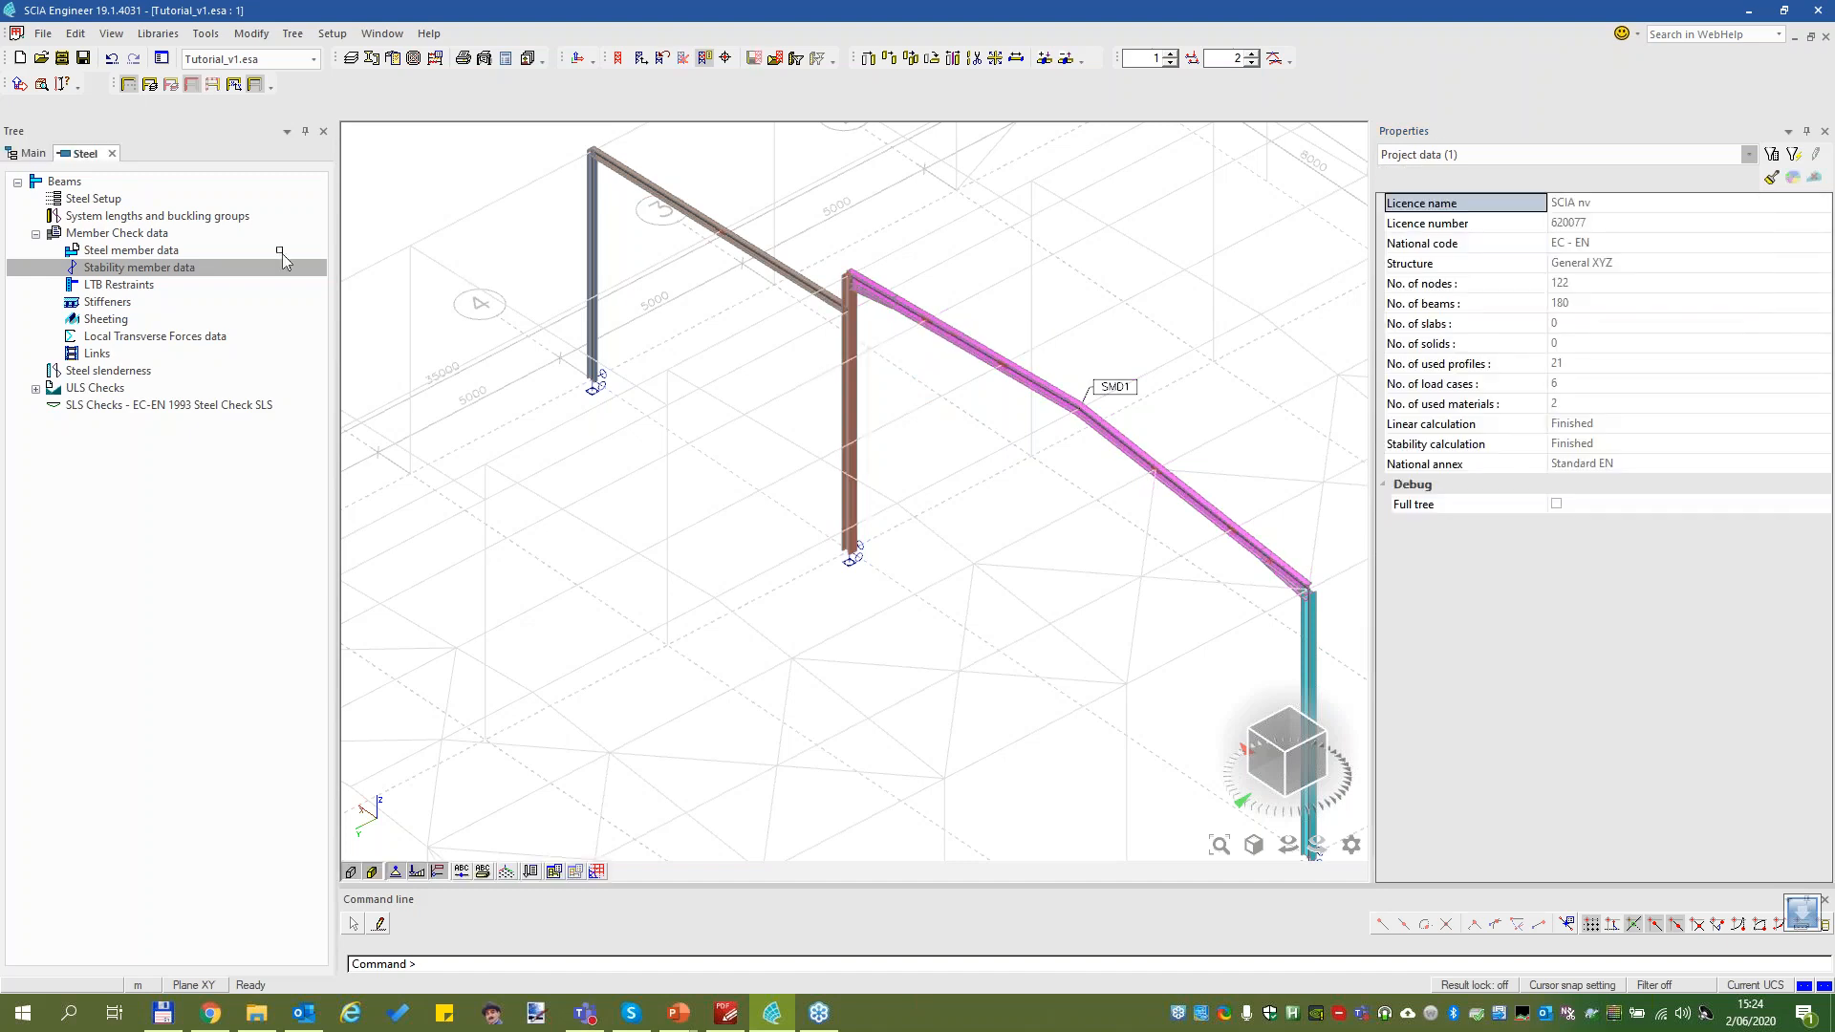
# Start new stability member data and set the stability combination for kz to S2 - Column/1
pyautogui.doubleClick(199, 266)
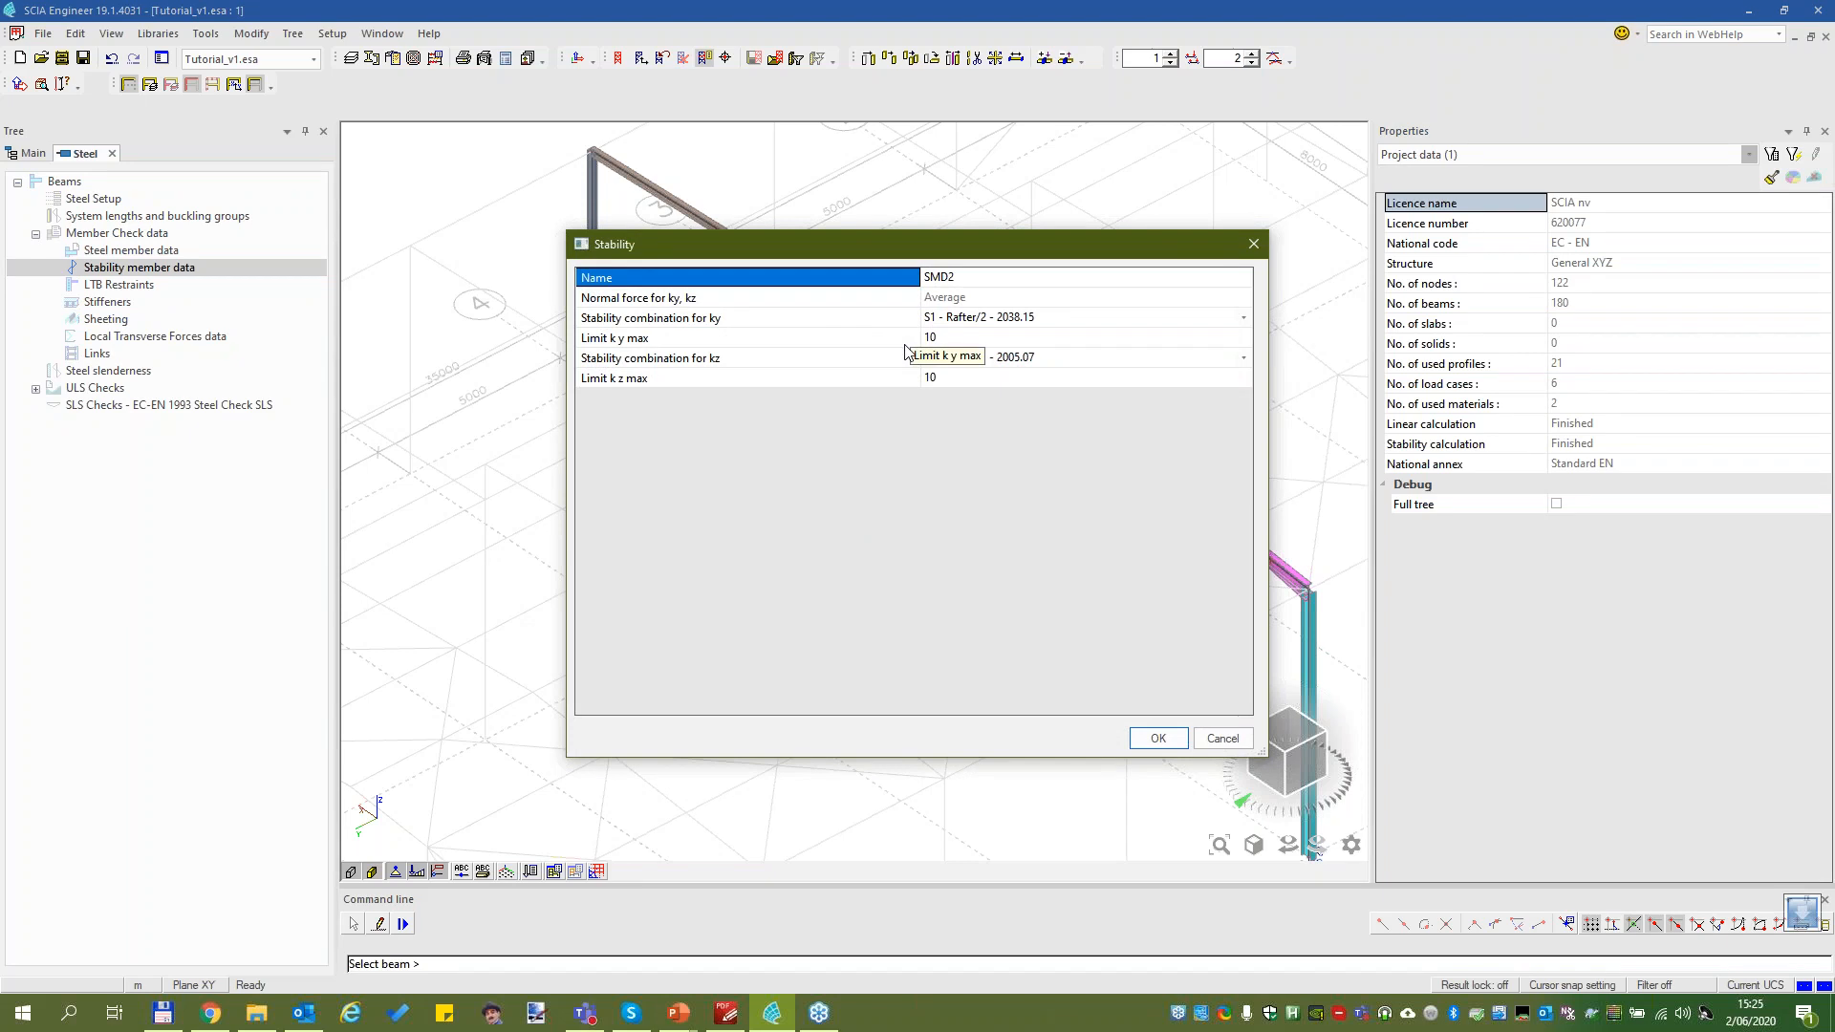
pyautogui.click(1062, 318)
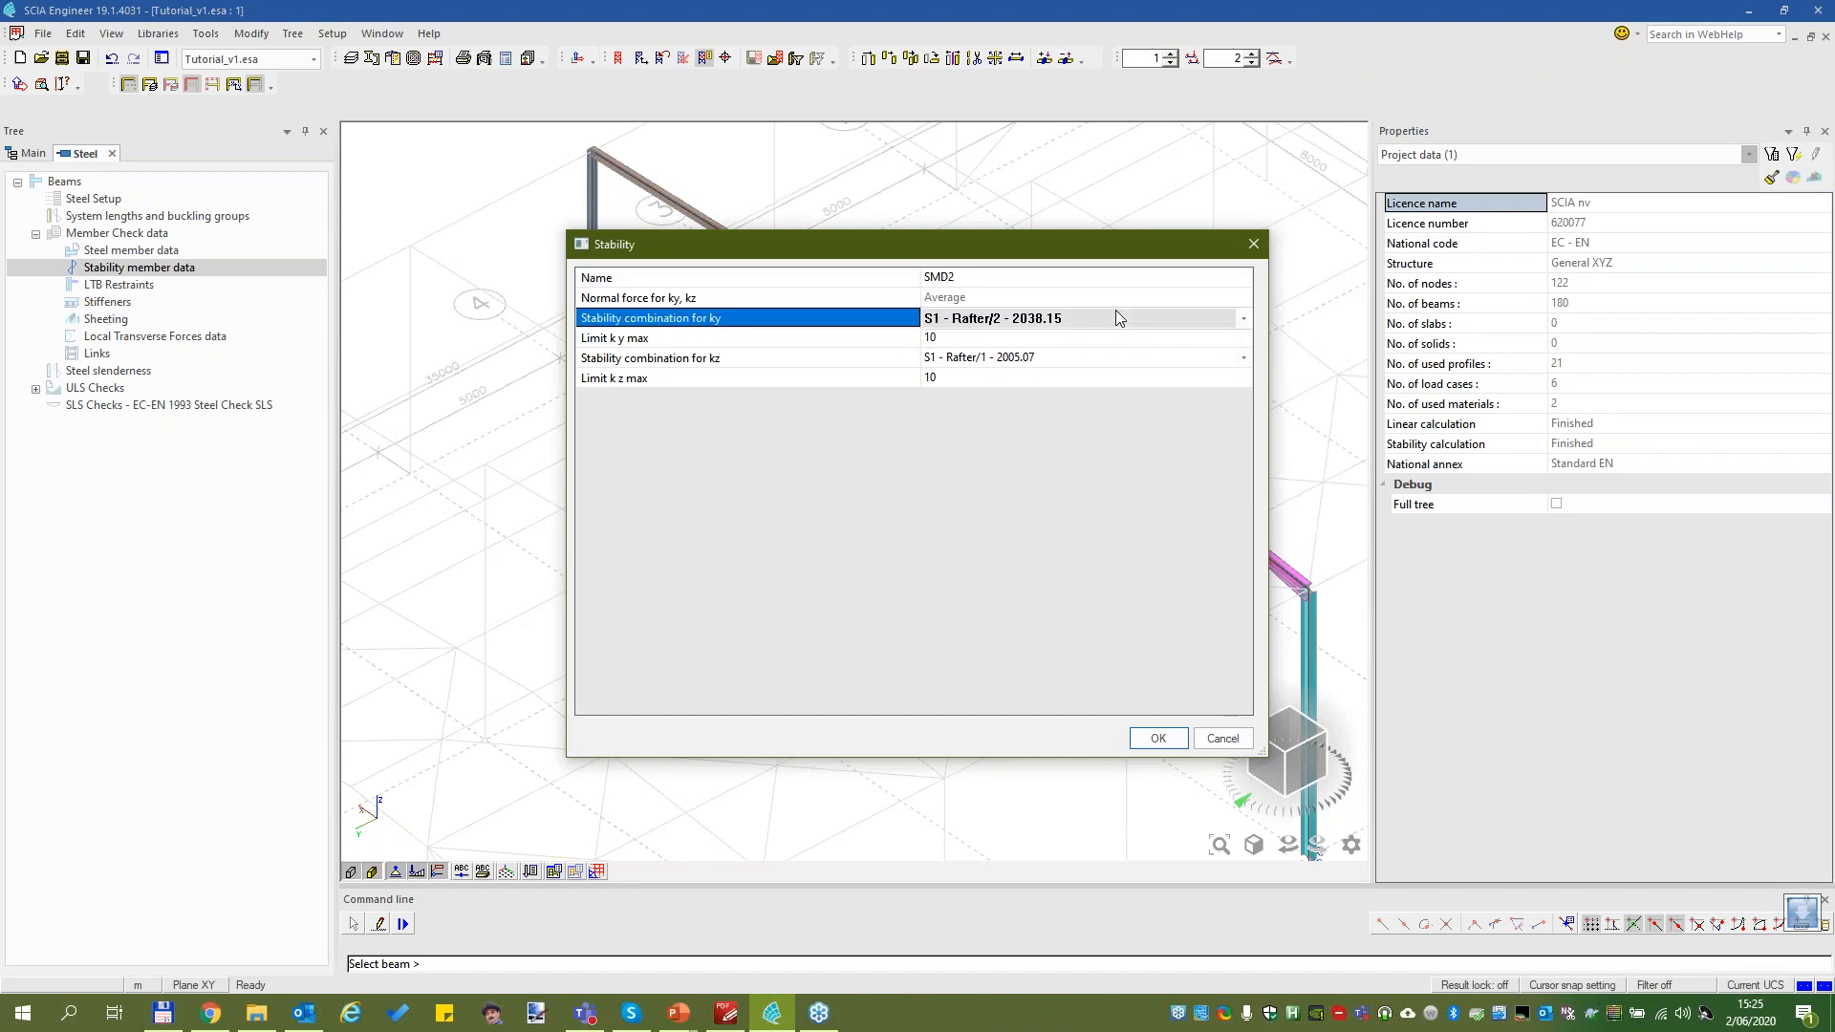
pyautogui.click(1147, 317)
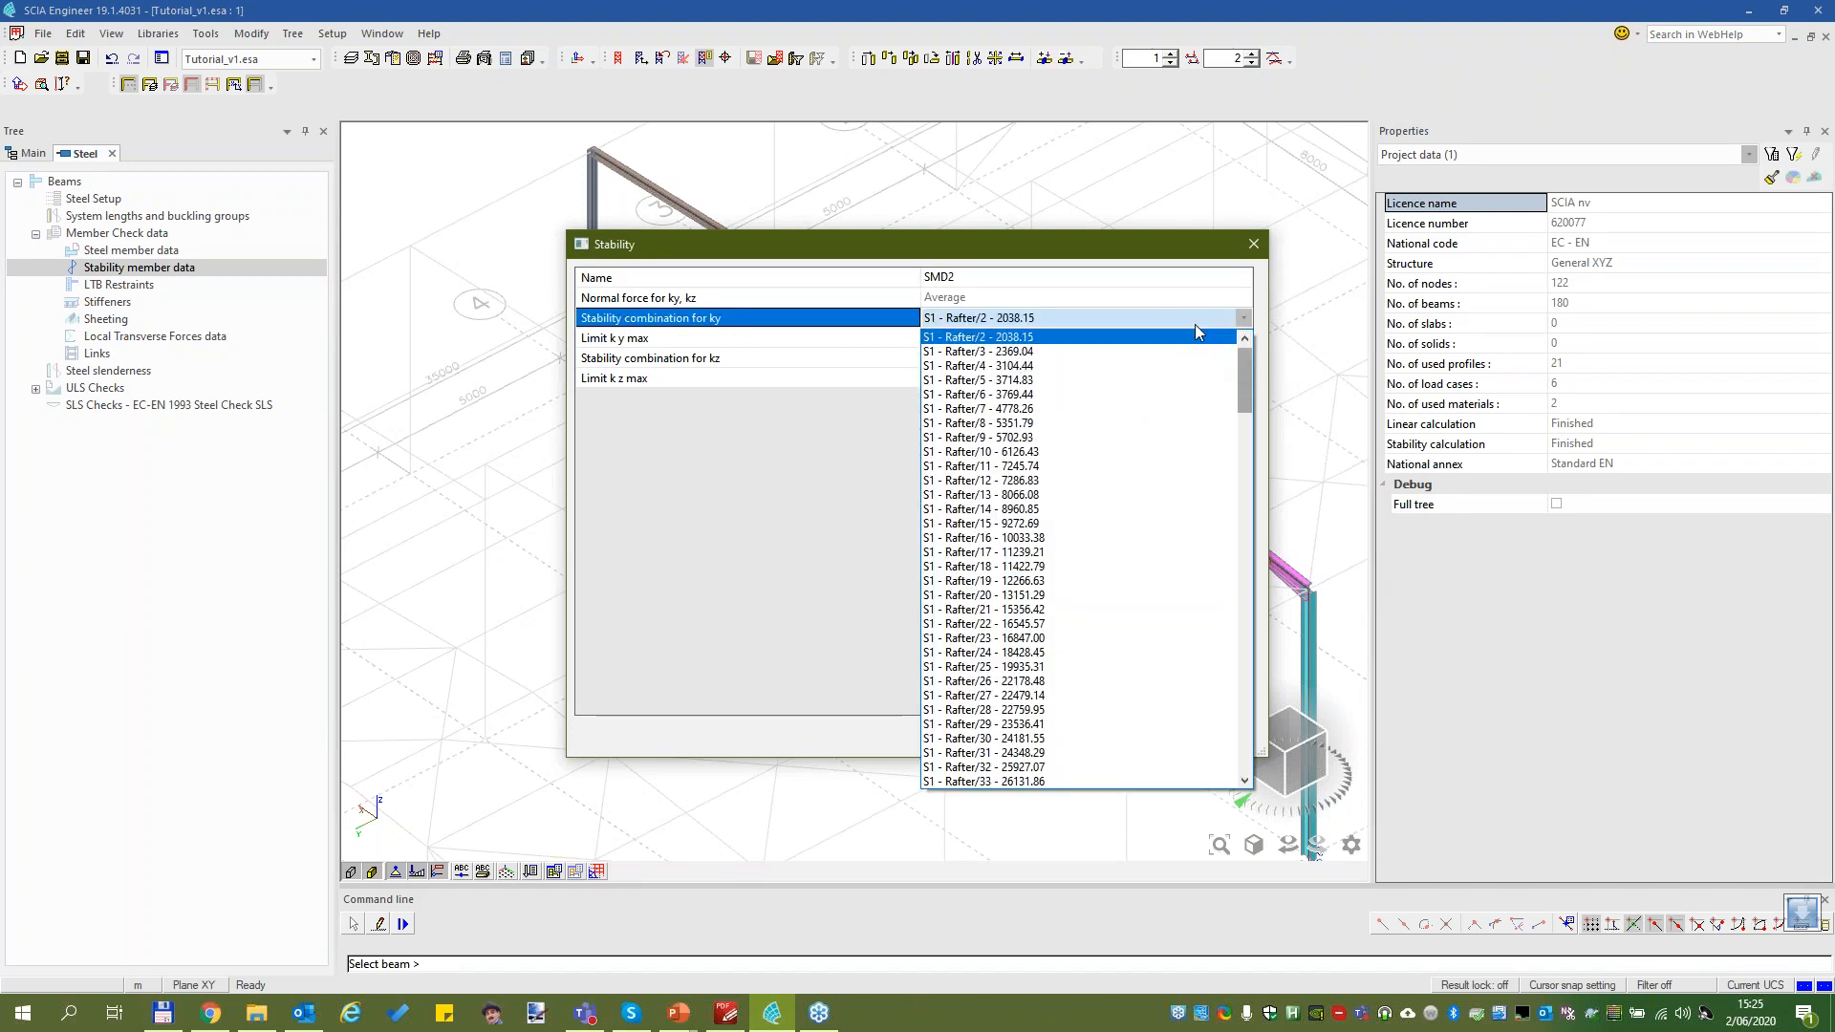
pyautogui.click(1202, 337)
pyautogui.click(1156, 360)
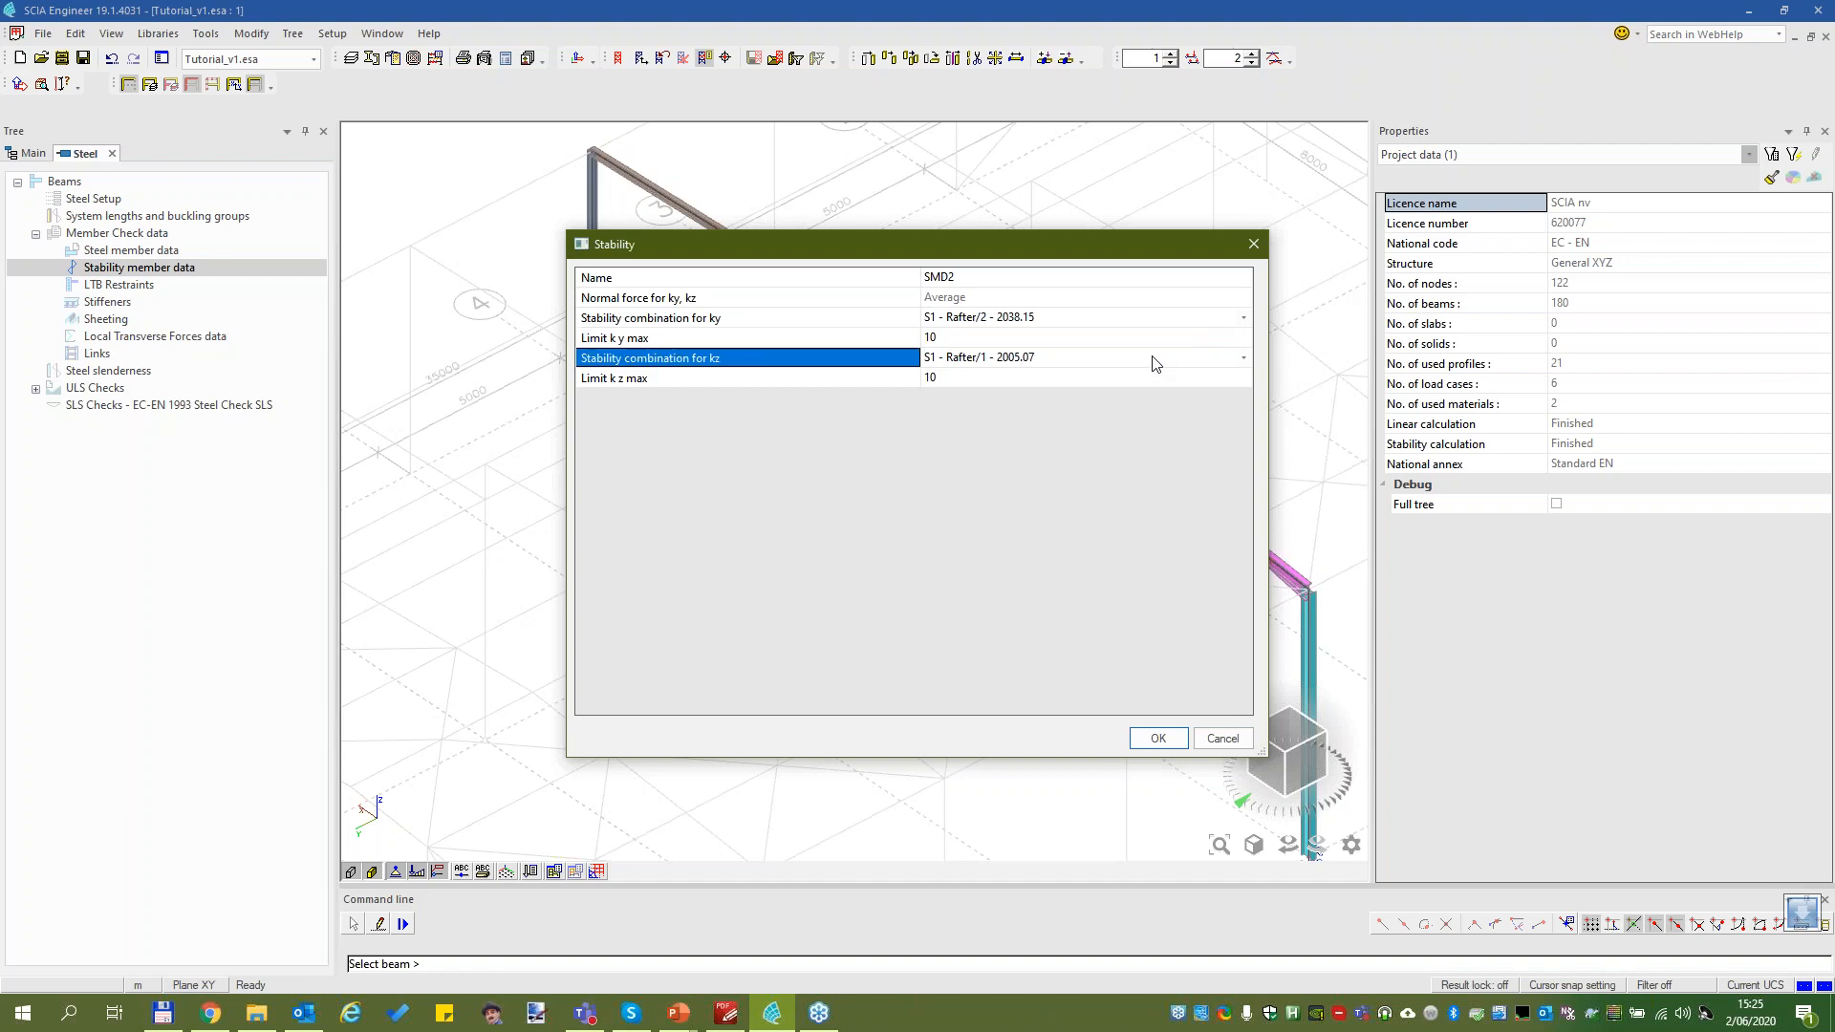
pyautogui.click(1242, 358)
pyautogui.moveTo(1244, 404); pyautogui.dragTo(1271, 531)
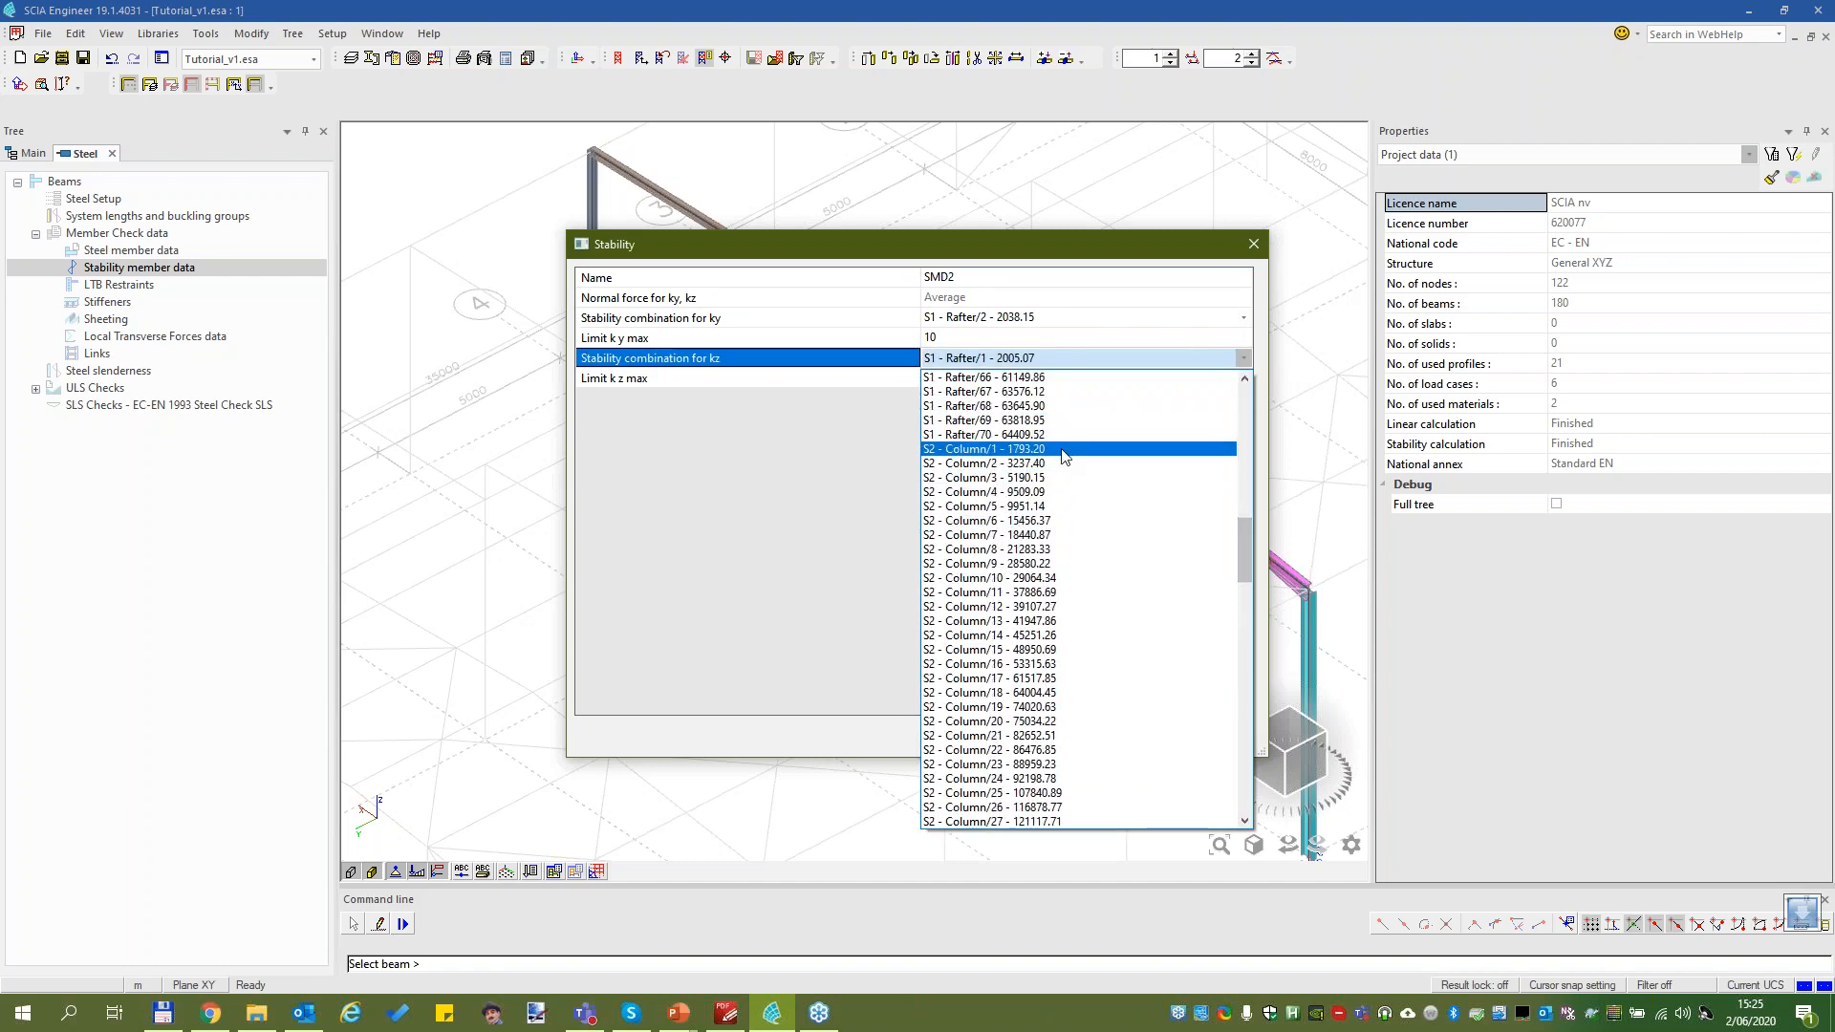
pyautogui.click(1062, 449)
# Set the stability combination for ky to S2 - Column/2 and assign the stability data to the middle column B262
pyautogui.click(1088, 323)
pyautogui.click(1089, 323)
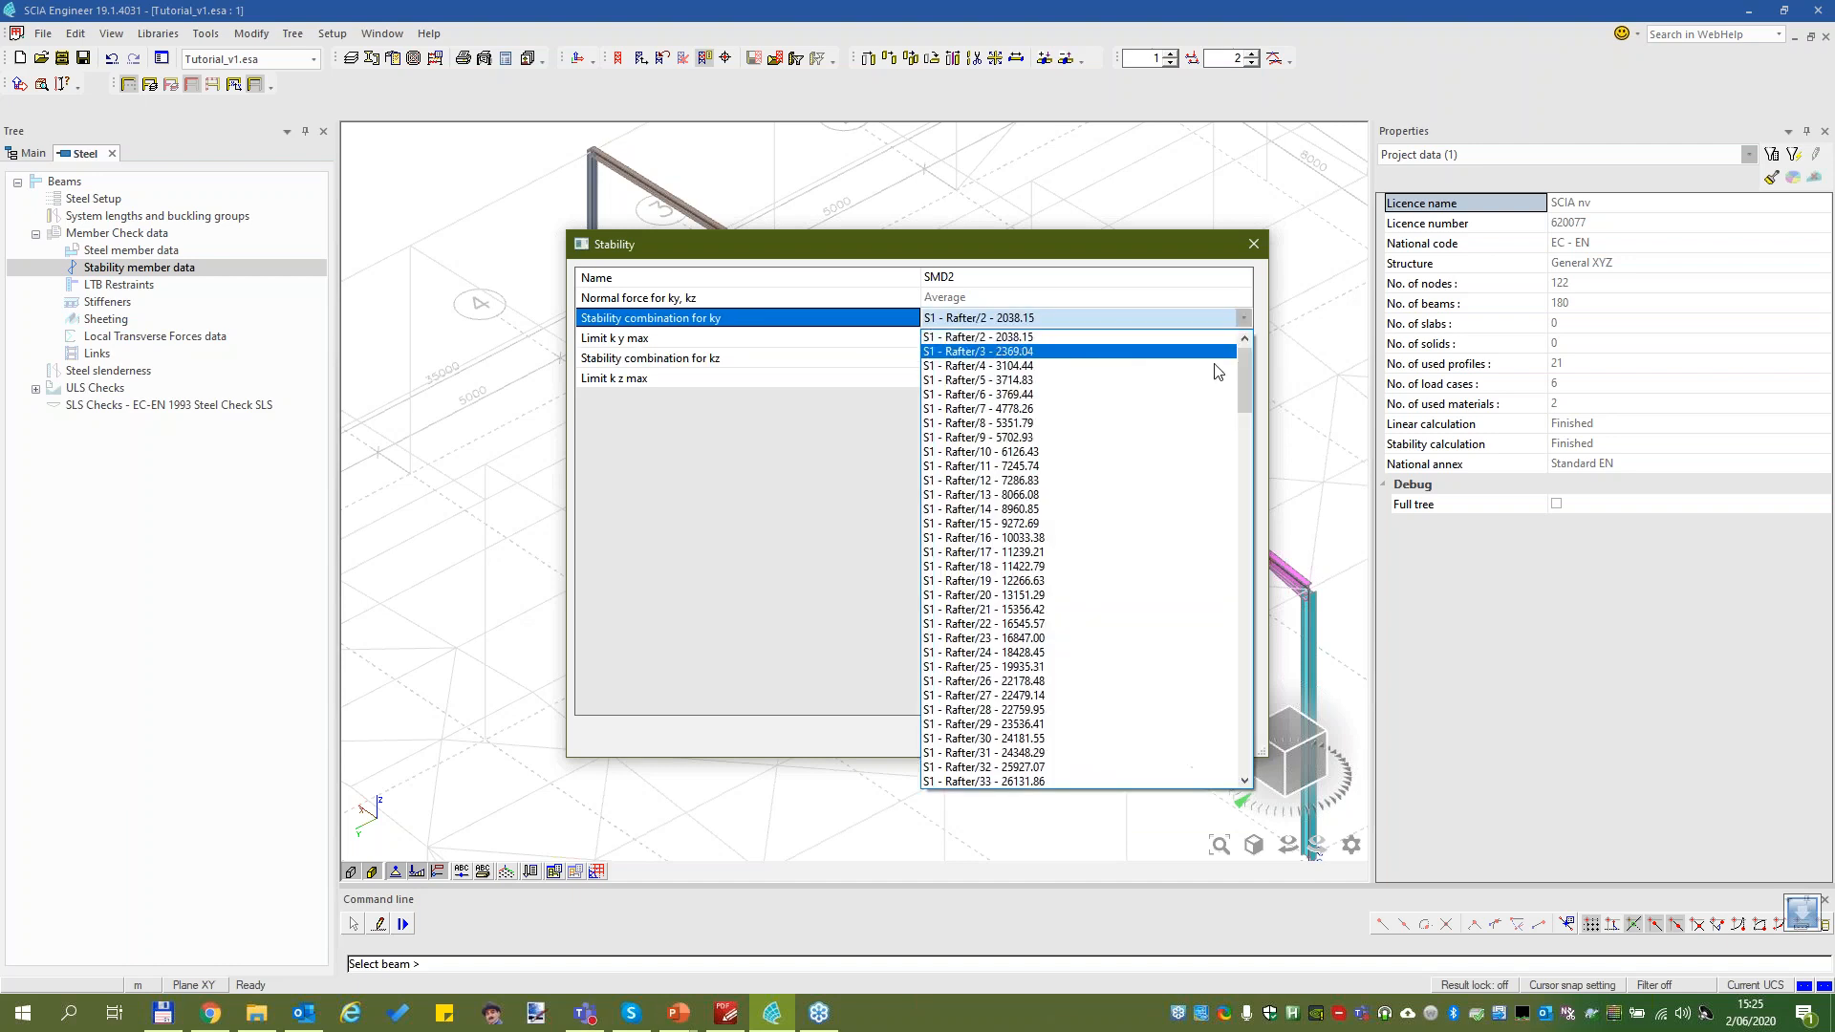
pyautogui.moveTo(1240, 363); pyautogui.dragTo(1252, 478)
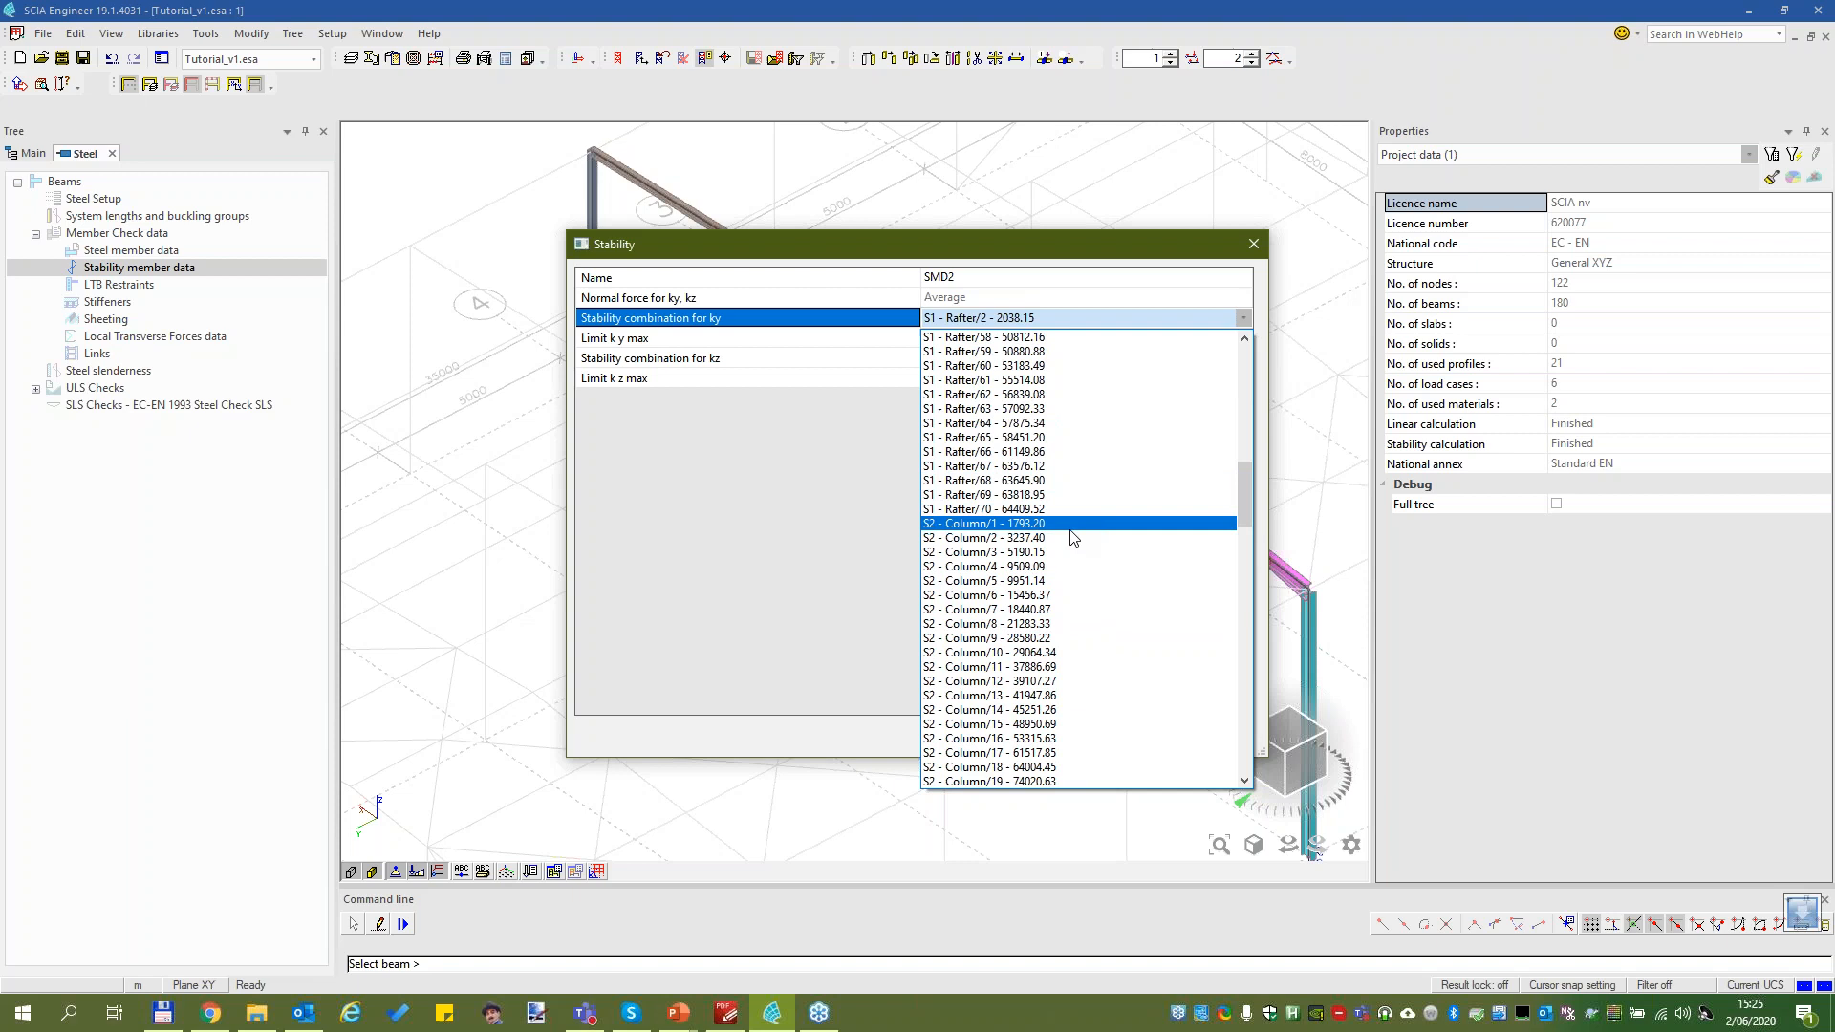
pyautogui.click(1074, 539)
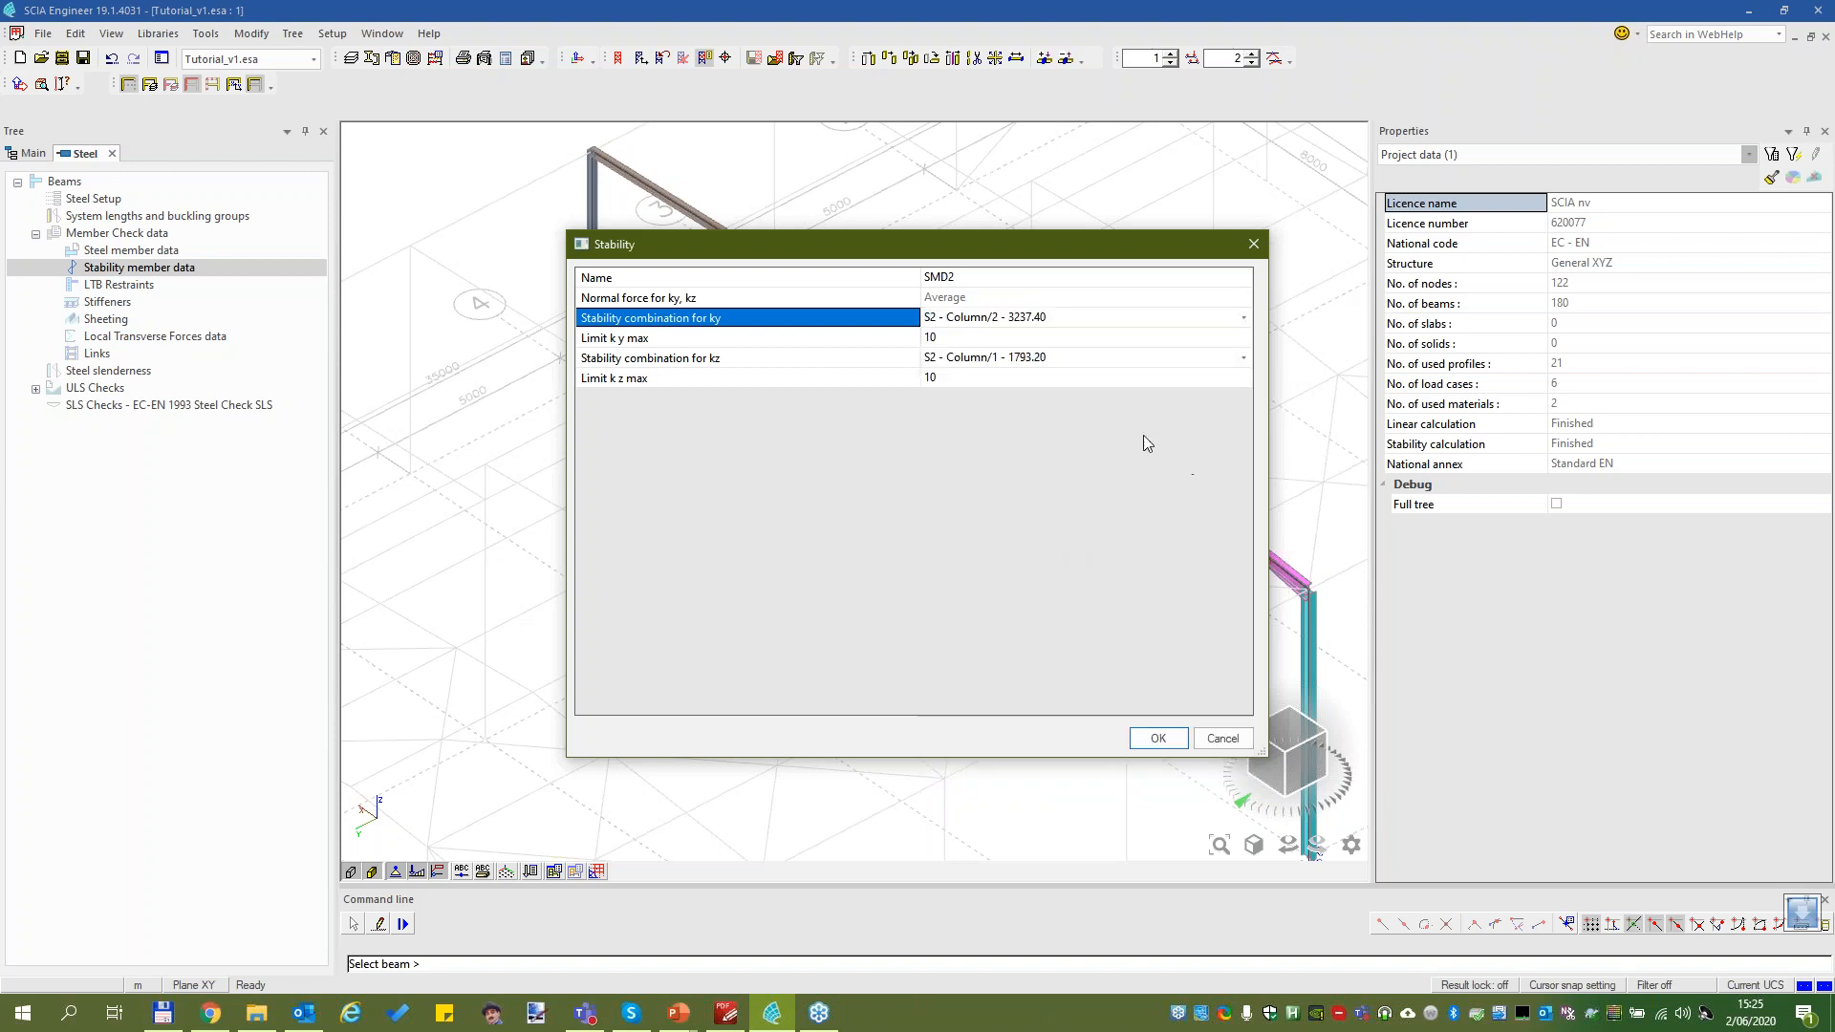
pyautogui.click(1157, 737)
pyautogui.click(848, 383)
pyautogui.press('Escape')
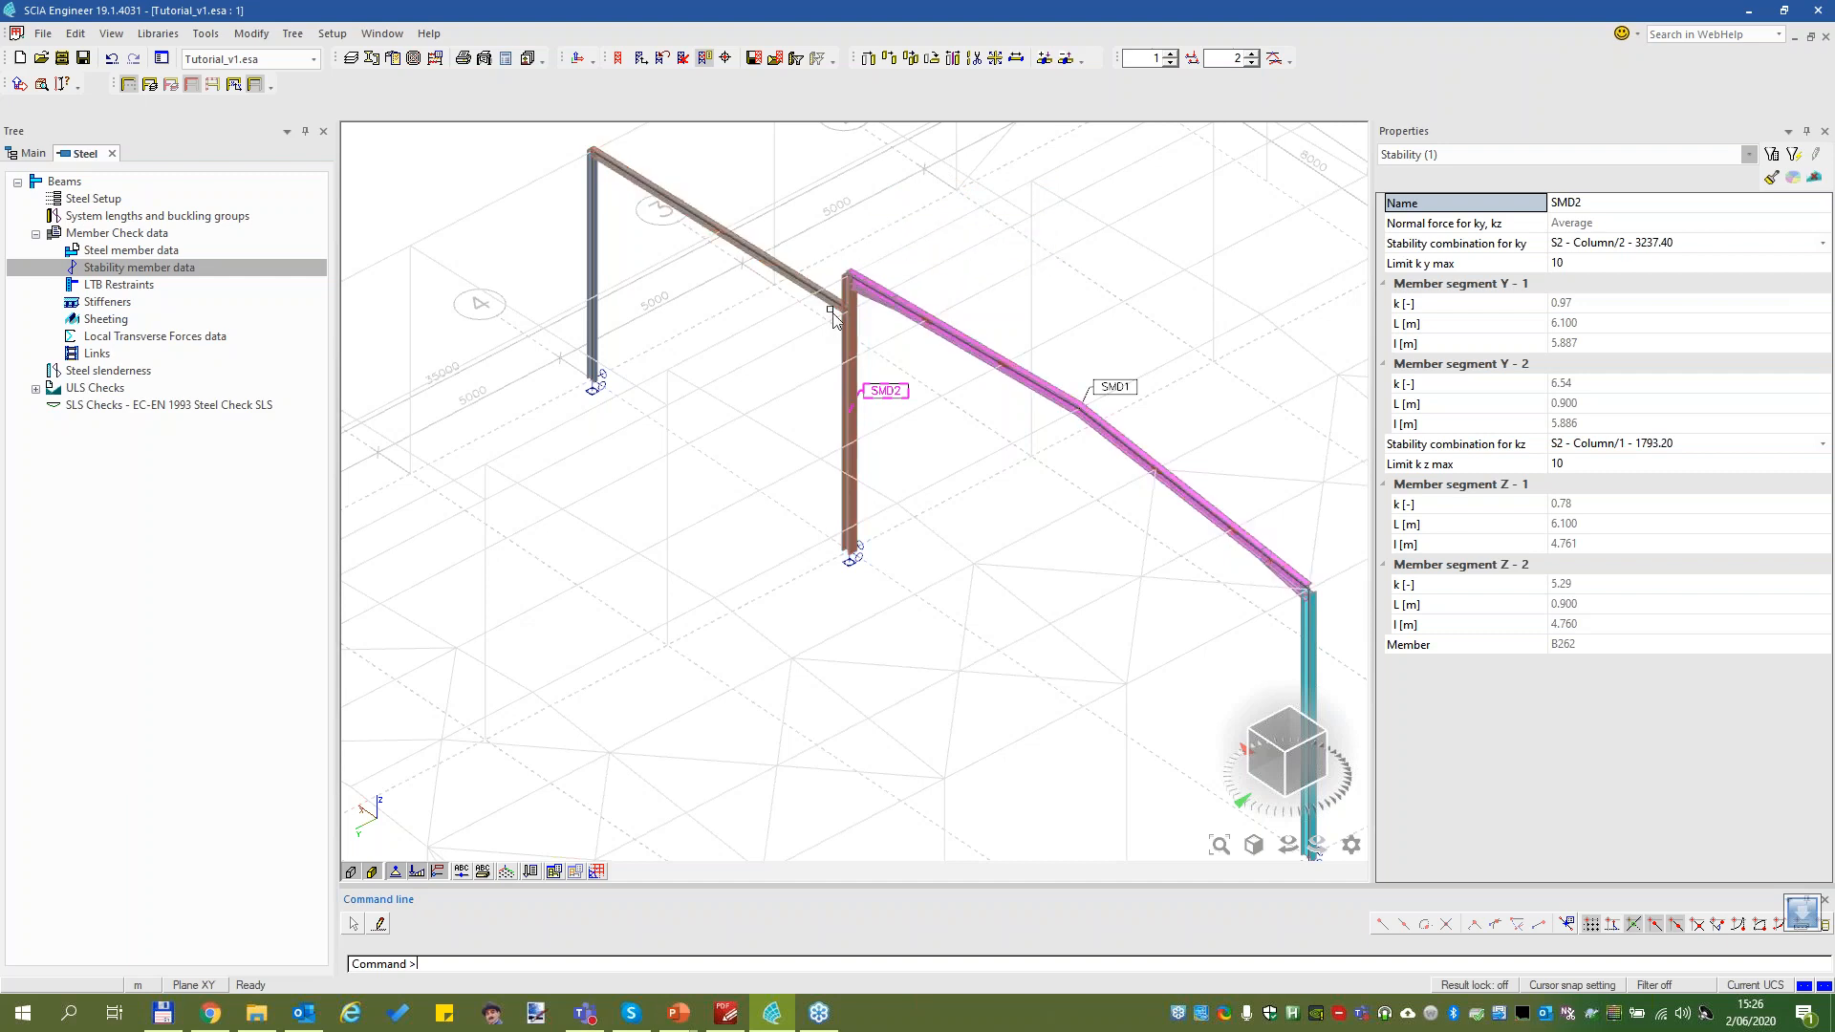
# Examine the column's stability data and its connection with the adjoining beam, then clear the selection
pyautogui.scroll(3, 887, 306)
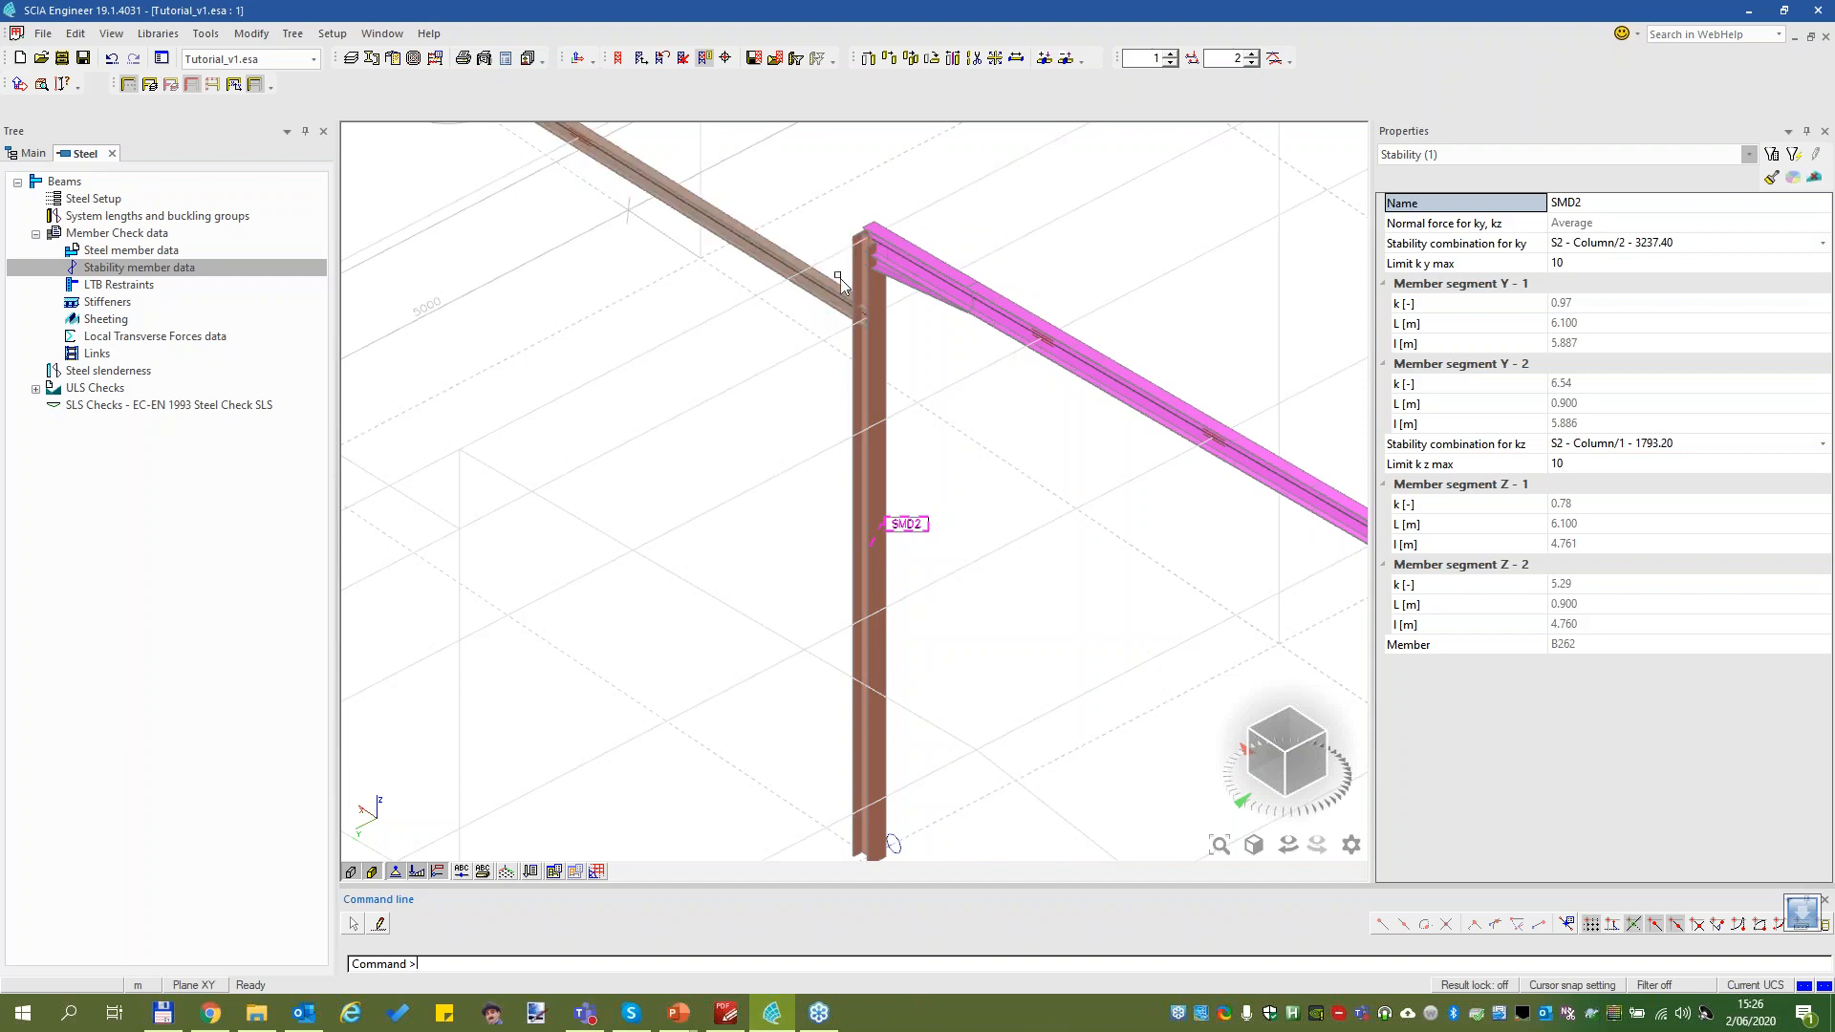
pyautogui.click(907, 527)
pyautogui.press('Escape')
pyautogui.scroll(-3, 707, 437)
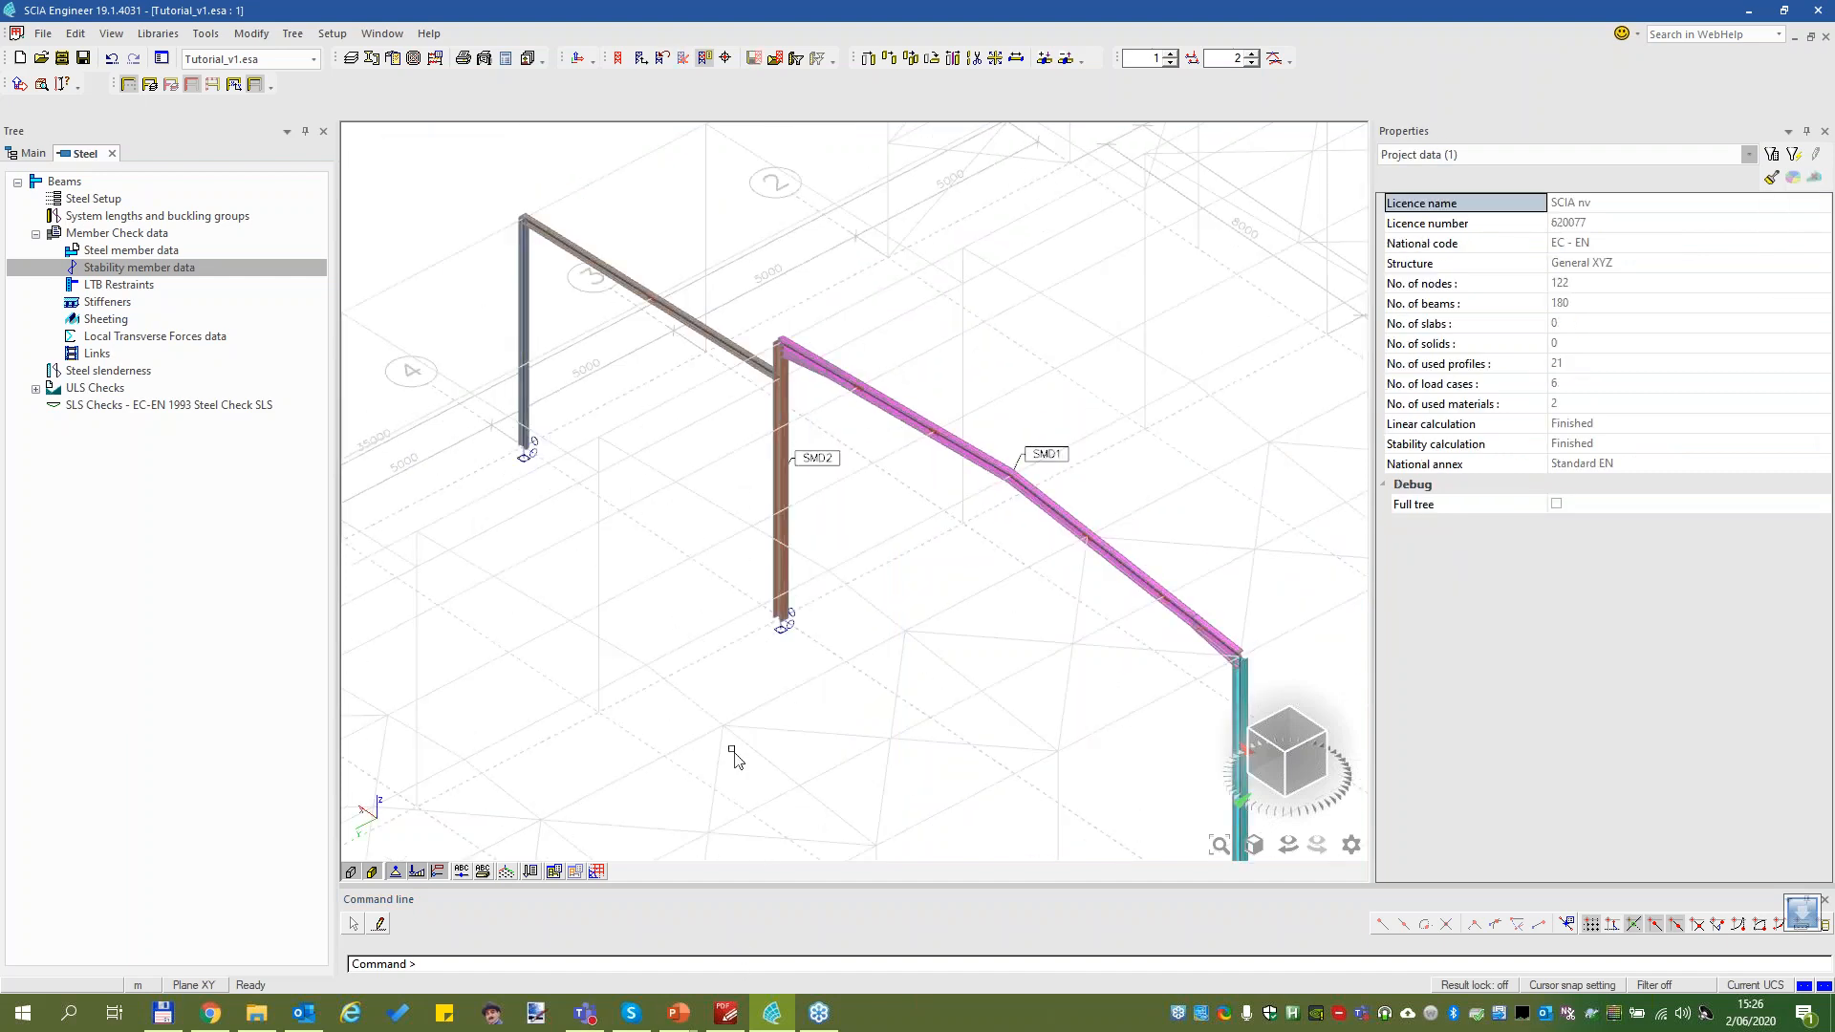
pyautogui.scroll(-3, 724, 663)
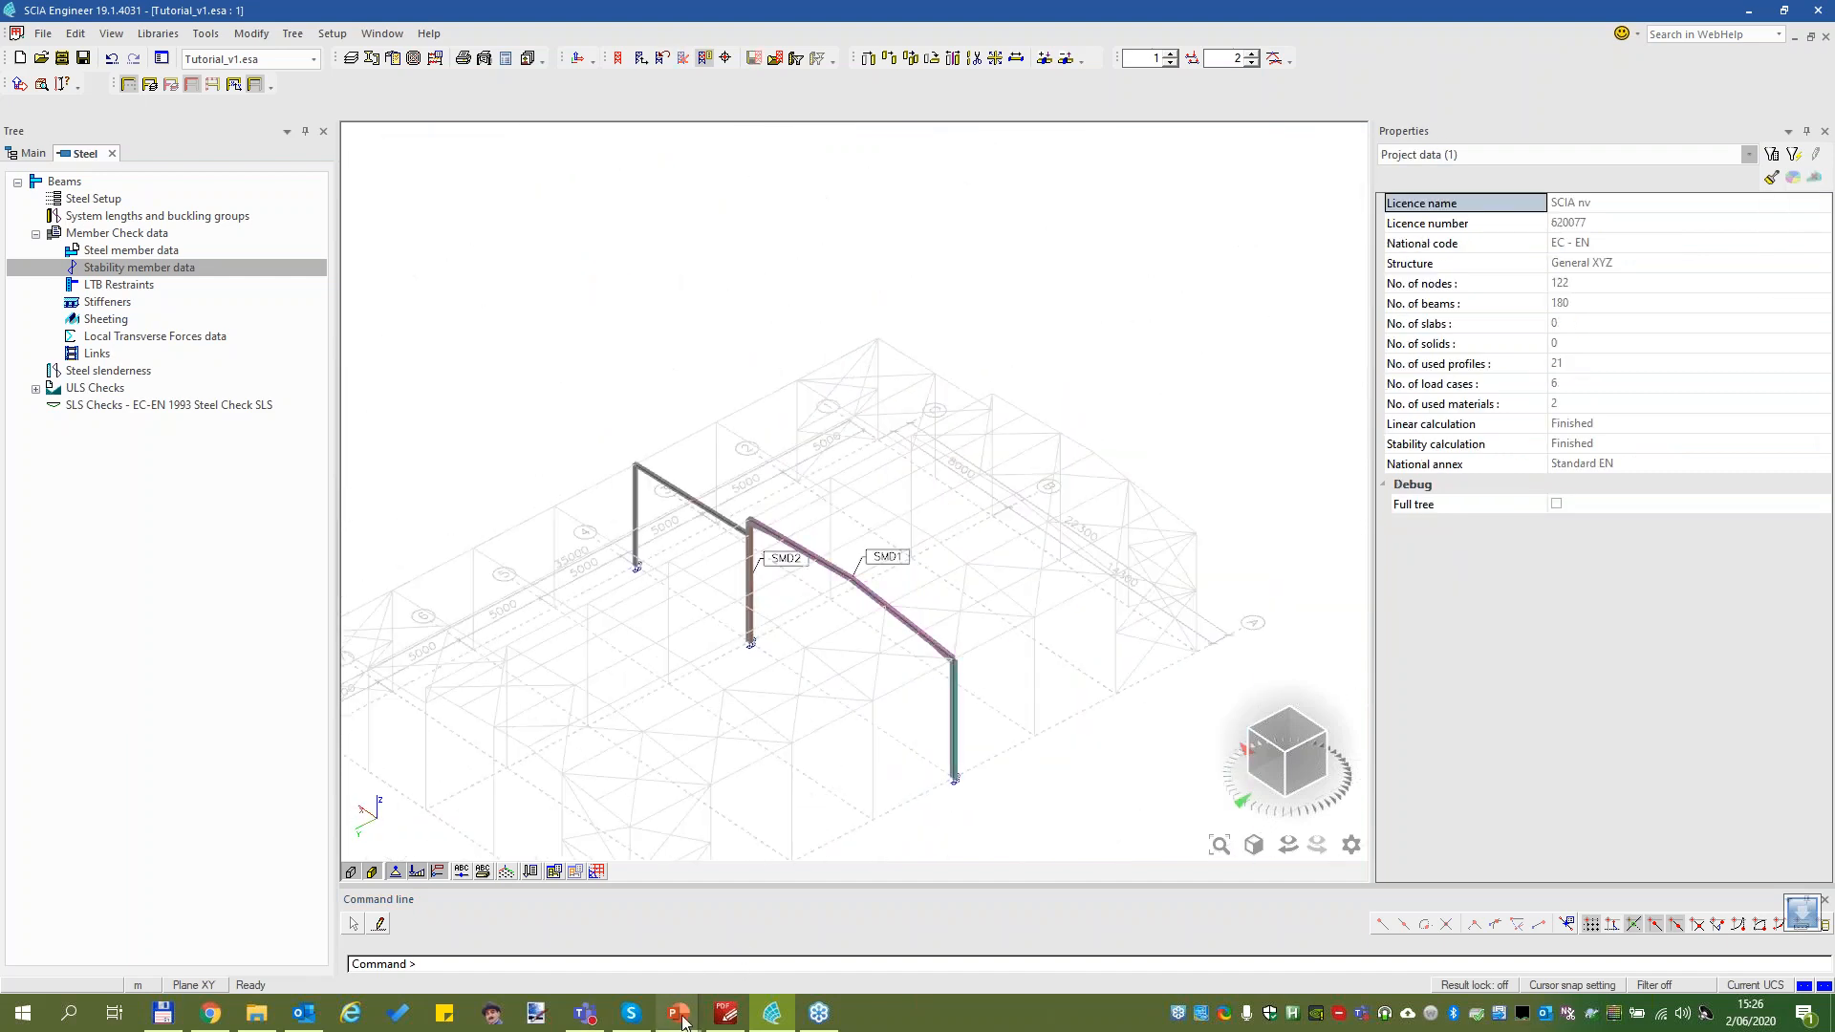
# Switch to the PowerPoint presentation and advance to the webinar topics slide on 2nd order analysis
pyautogui.moveTo(683, 1020)
pyautogui.click(749, 929)
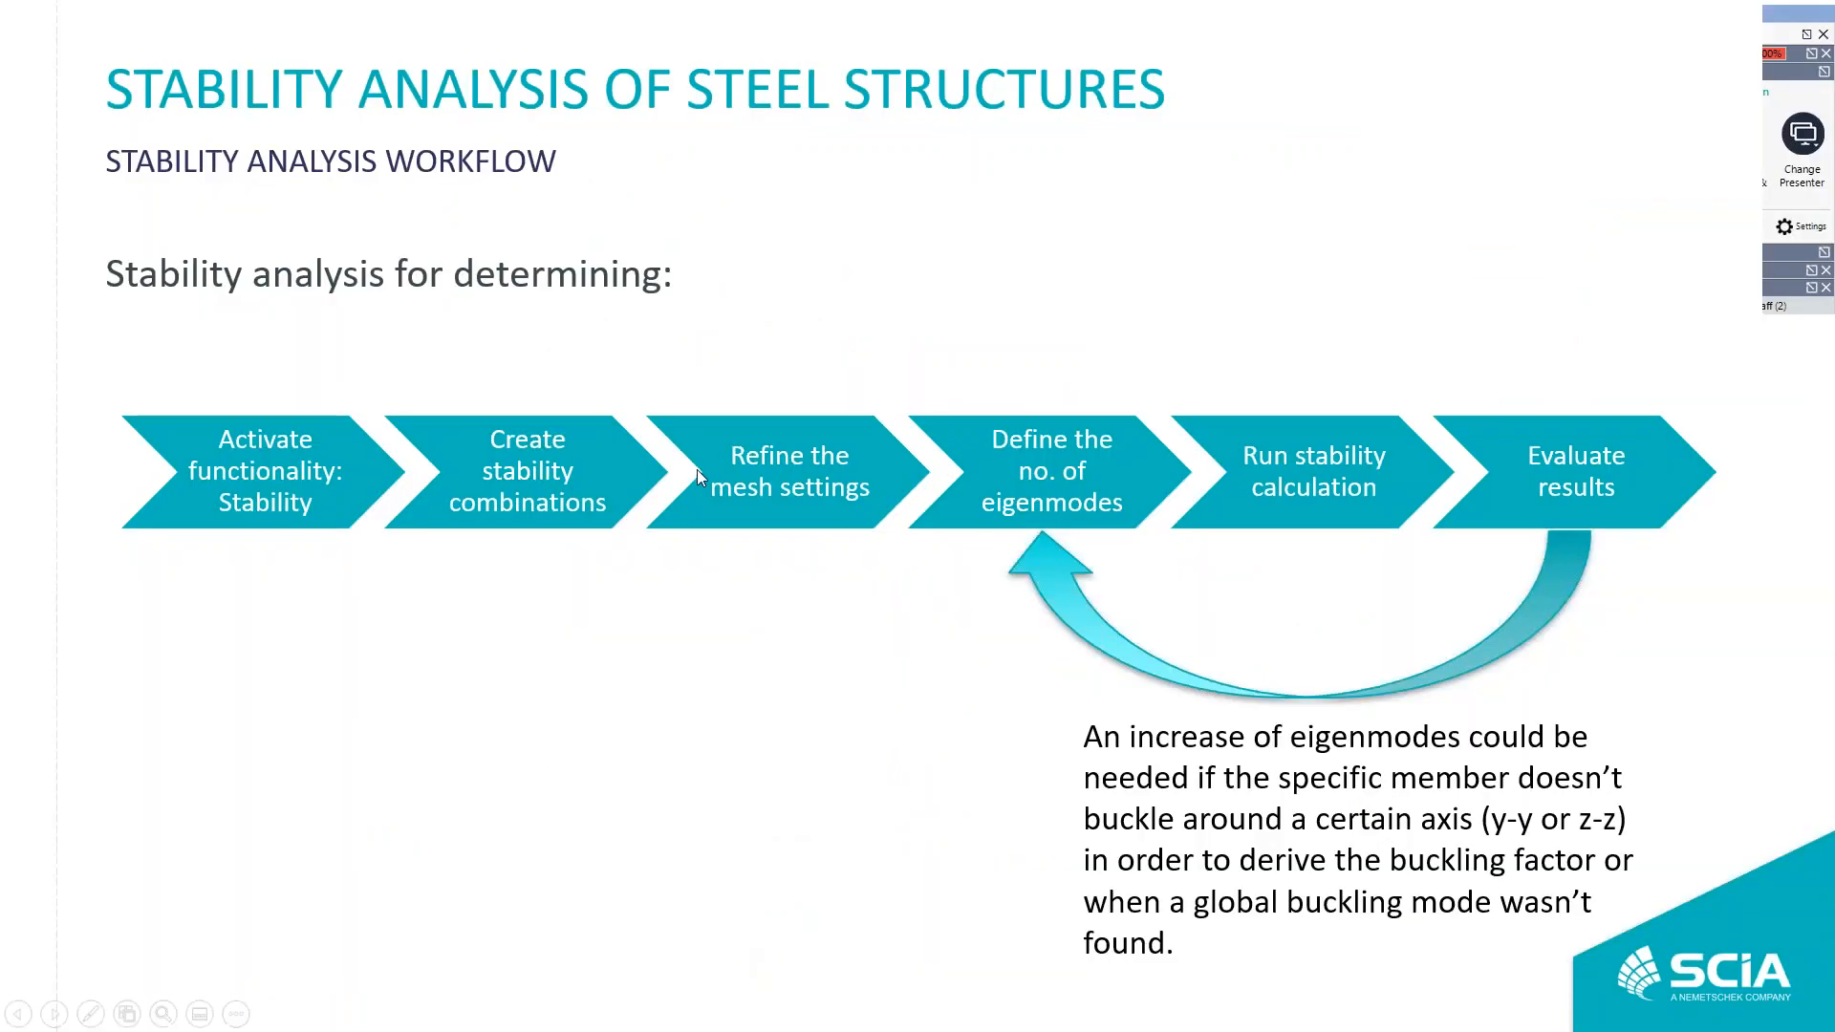
pyautogui.click(696, 469)
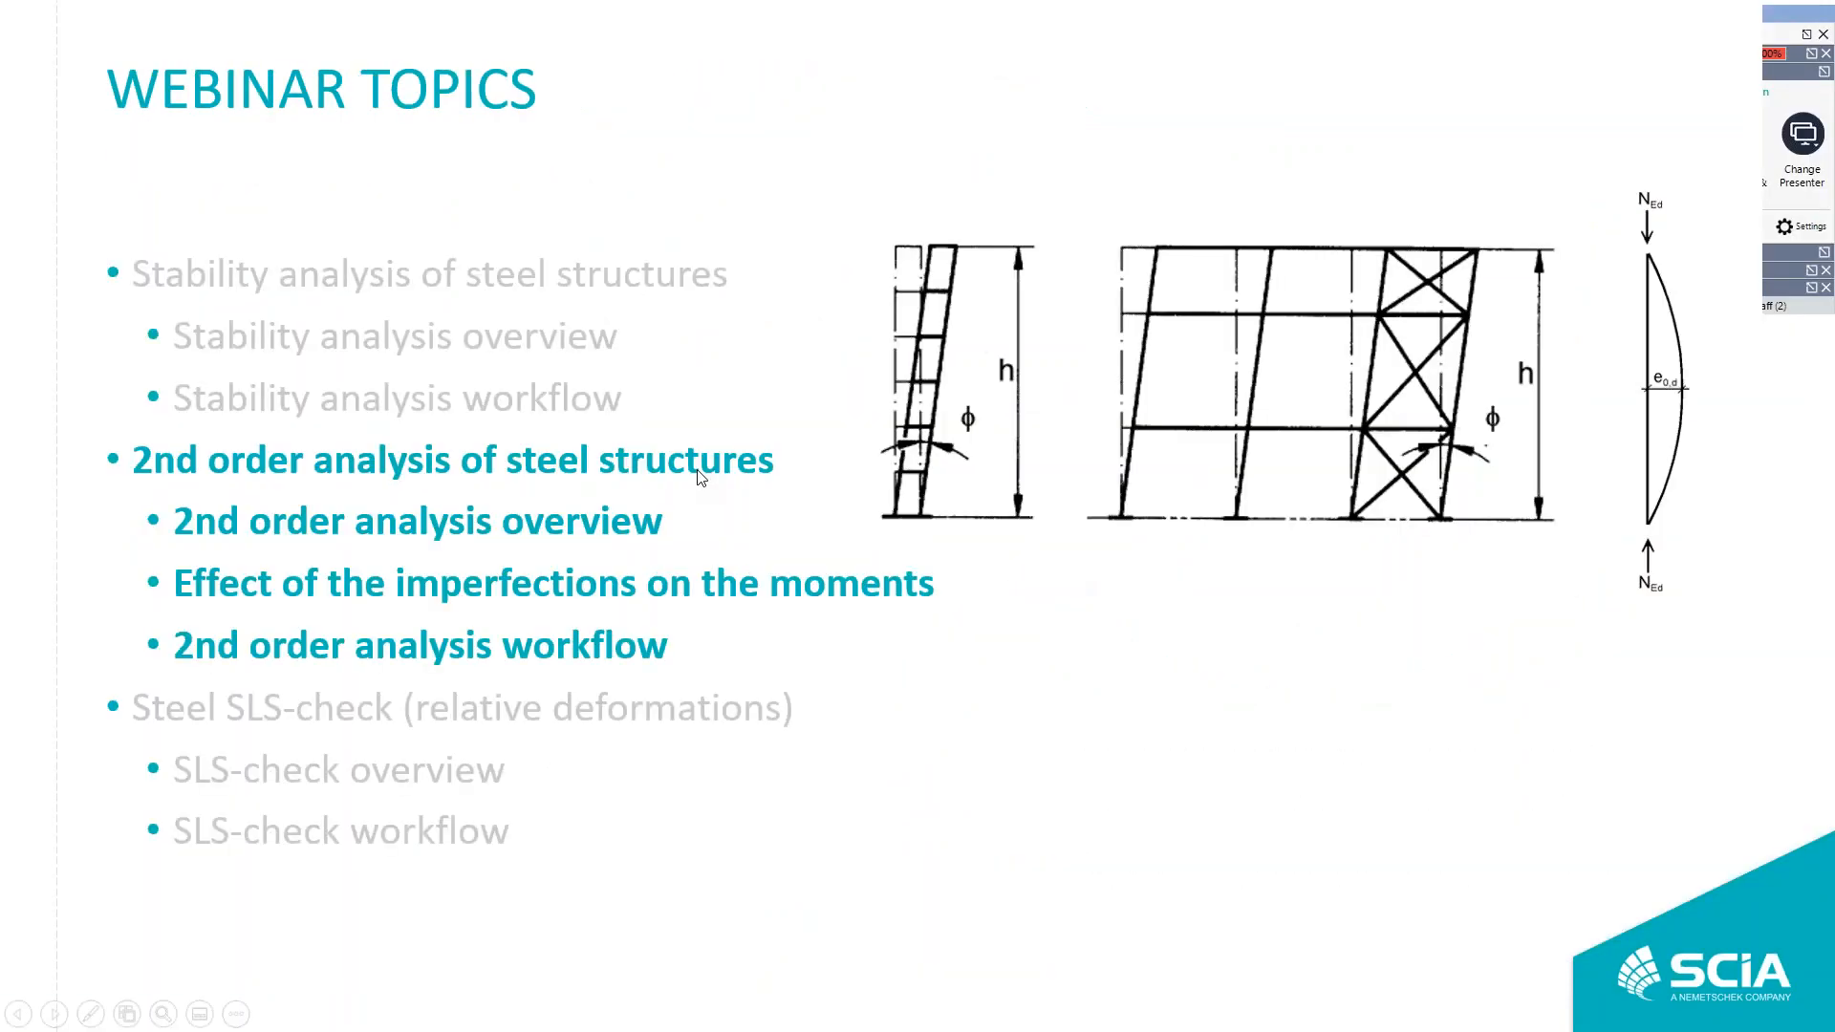
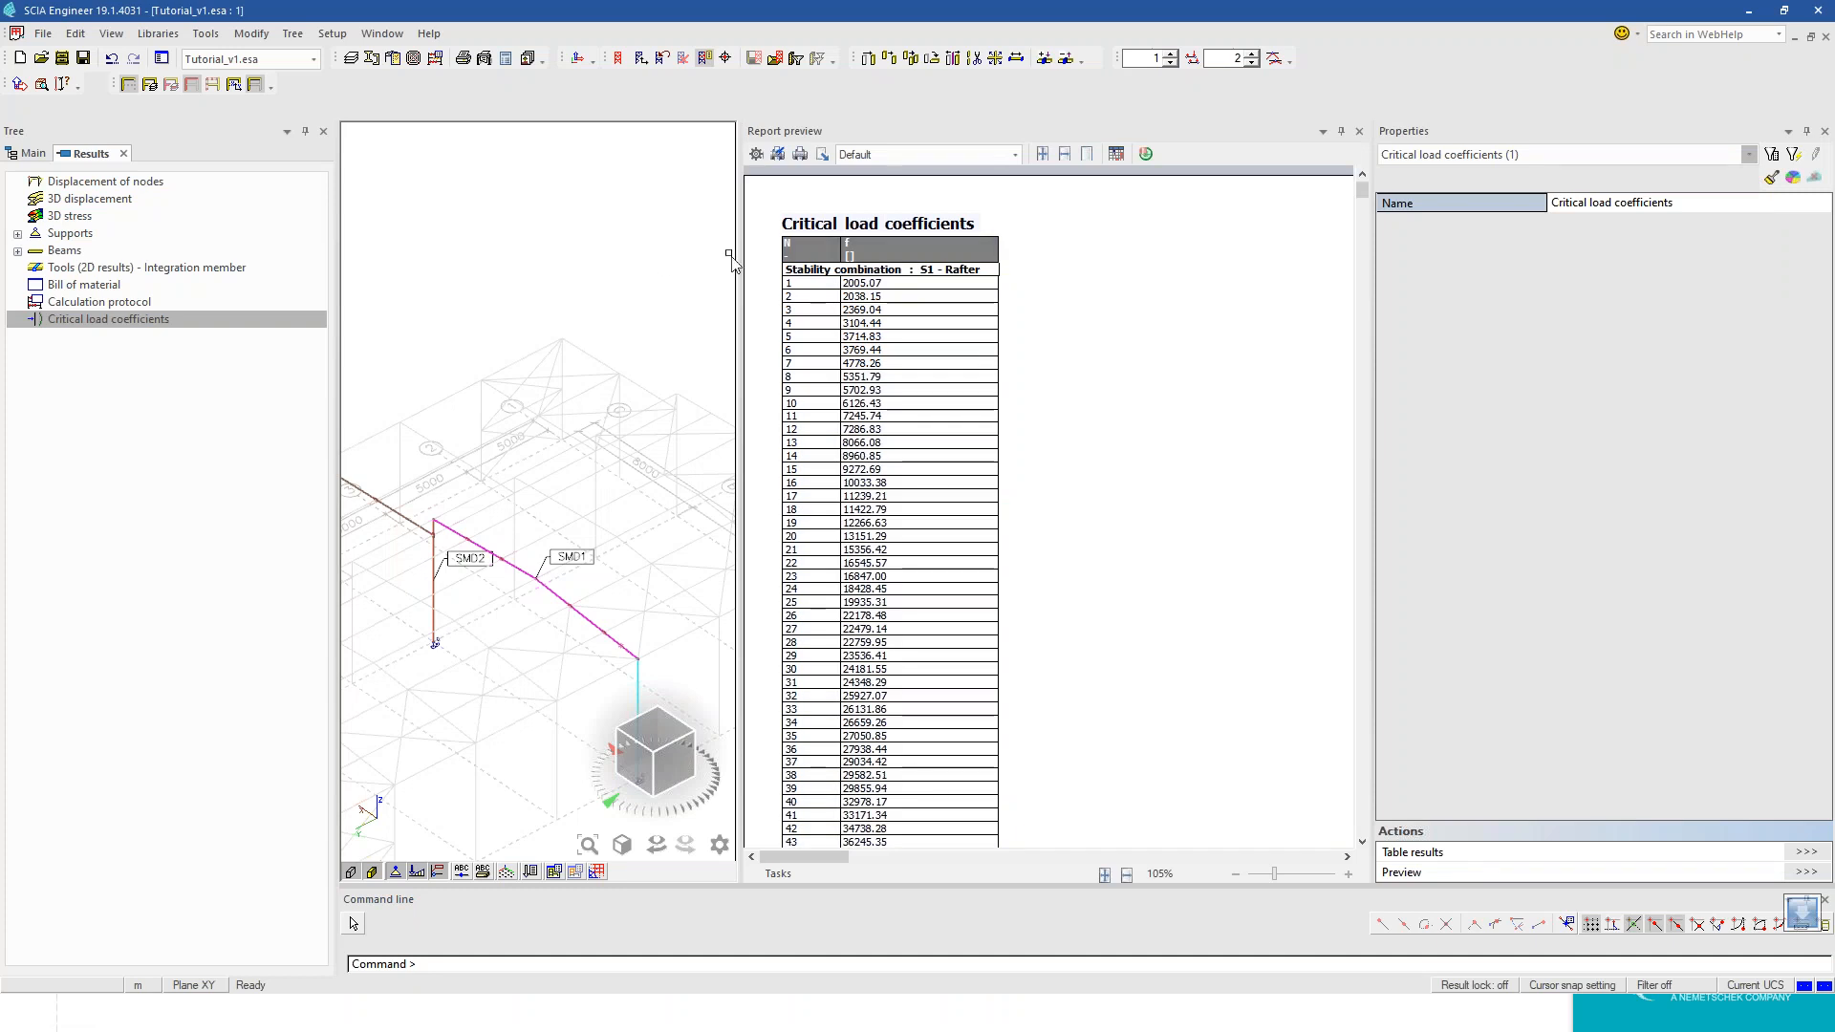
# Close the critical load coefficients preview and the results, and open the functionality settings in the project data
pyautogui.click(1359, 131)
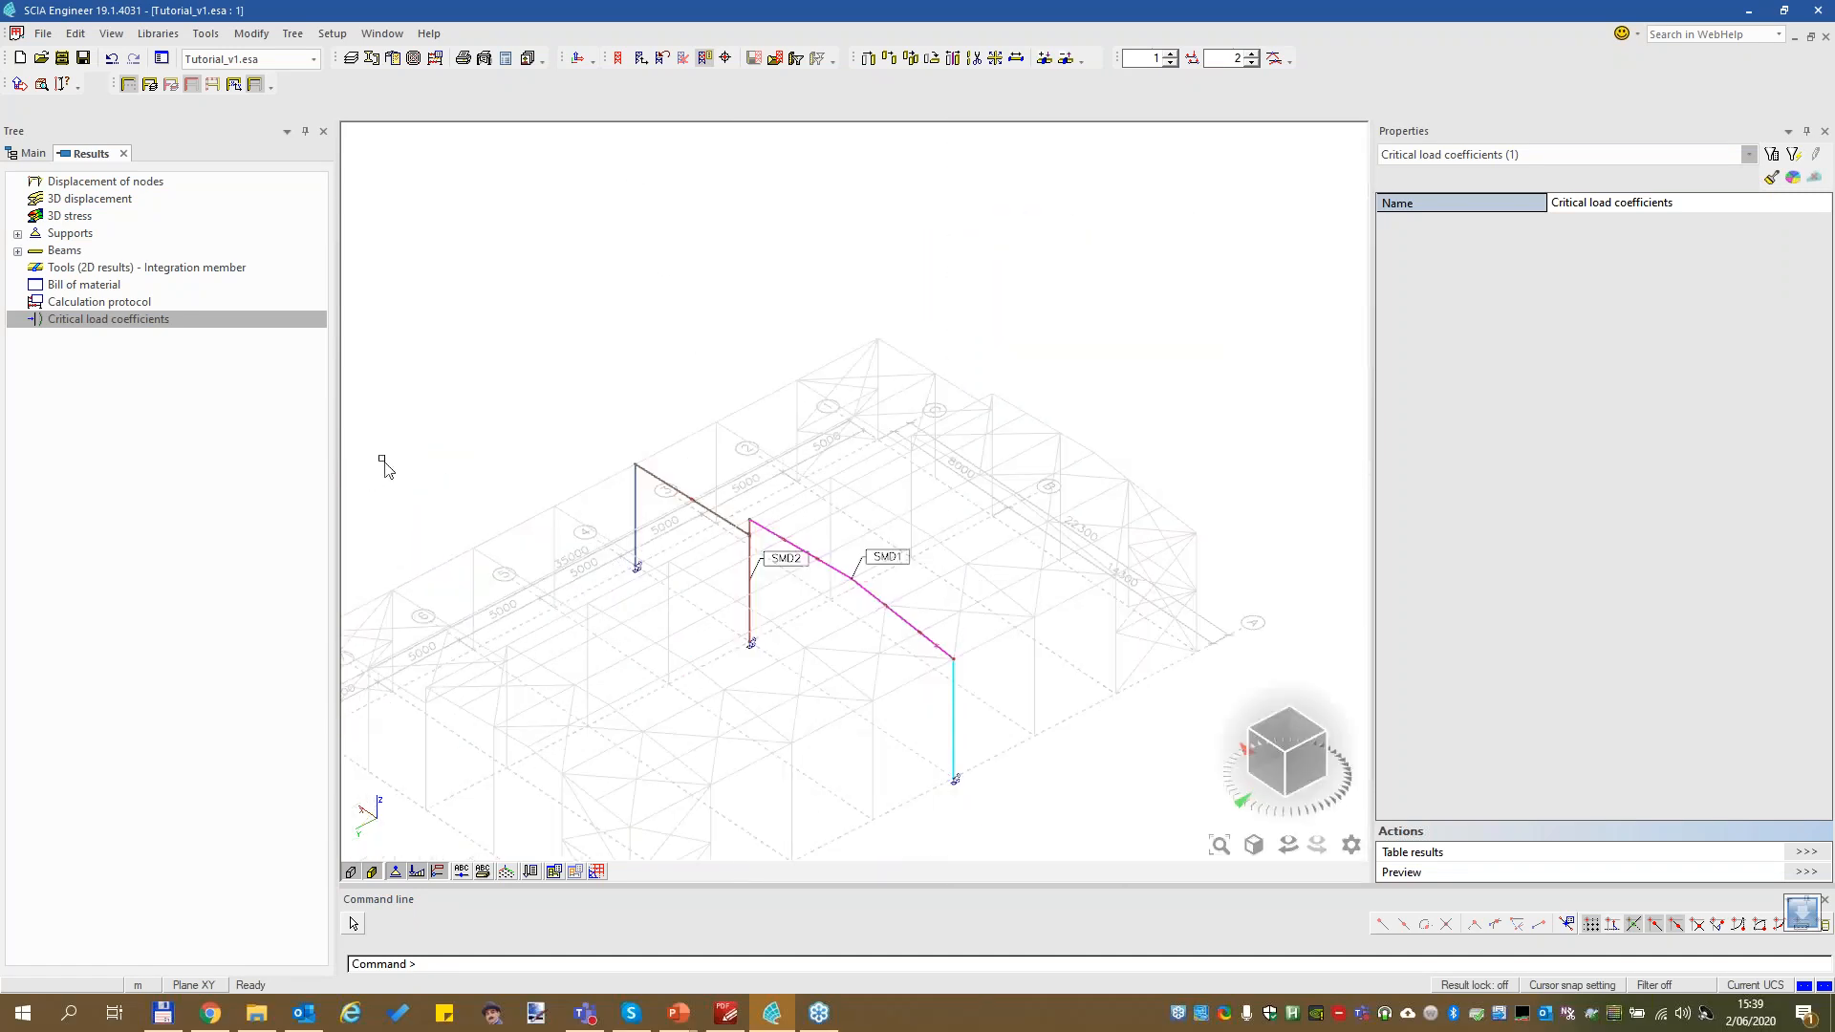
pyautogui.click(123, 153)
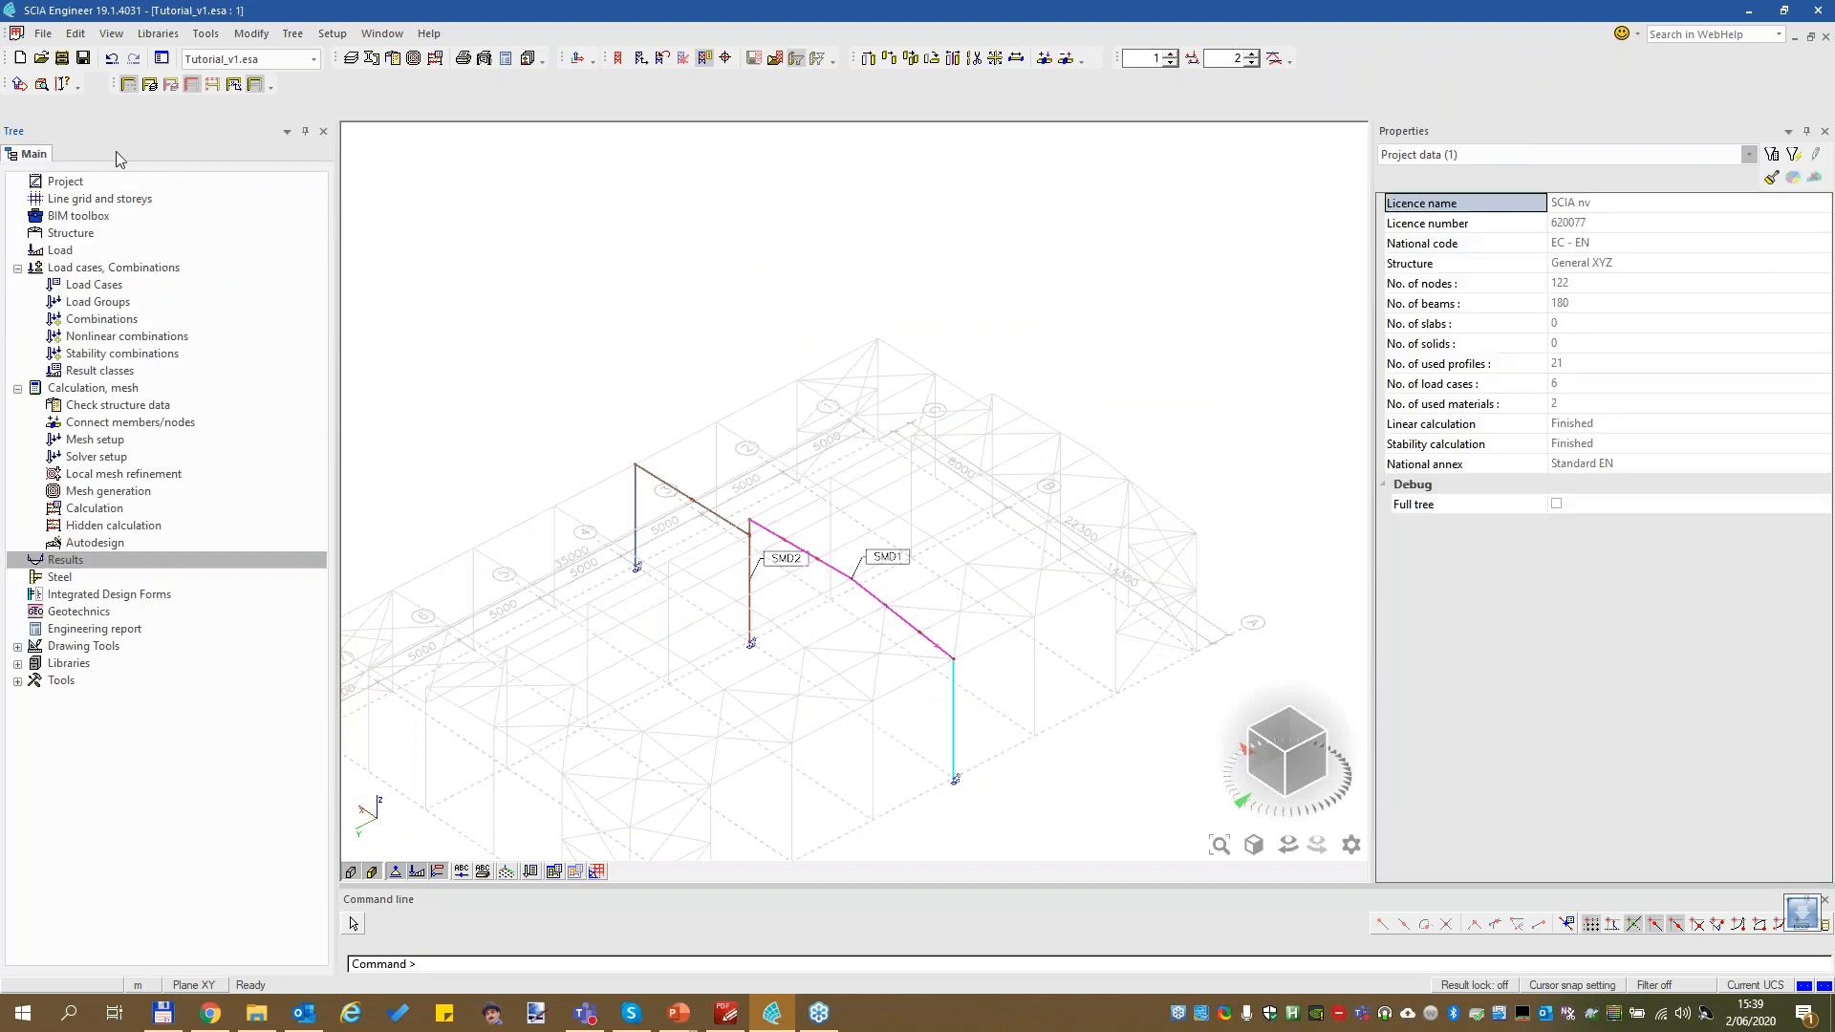
pyautogui.doubleClick(78, 184)
pyautogui.click(724, 305)
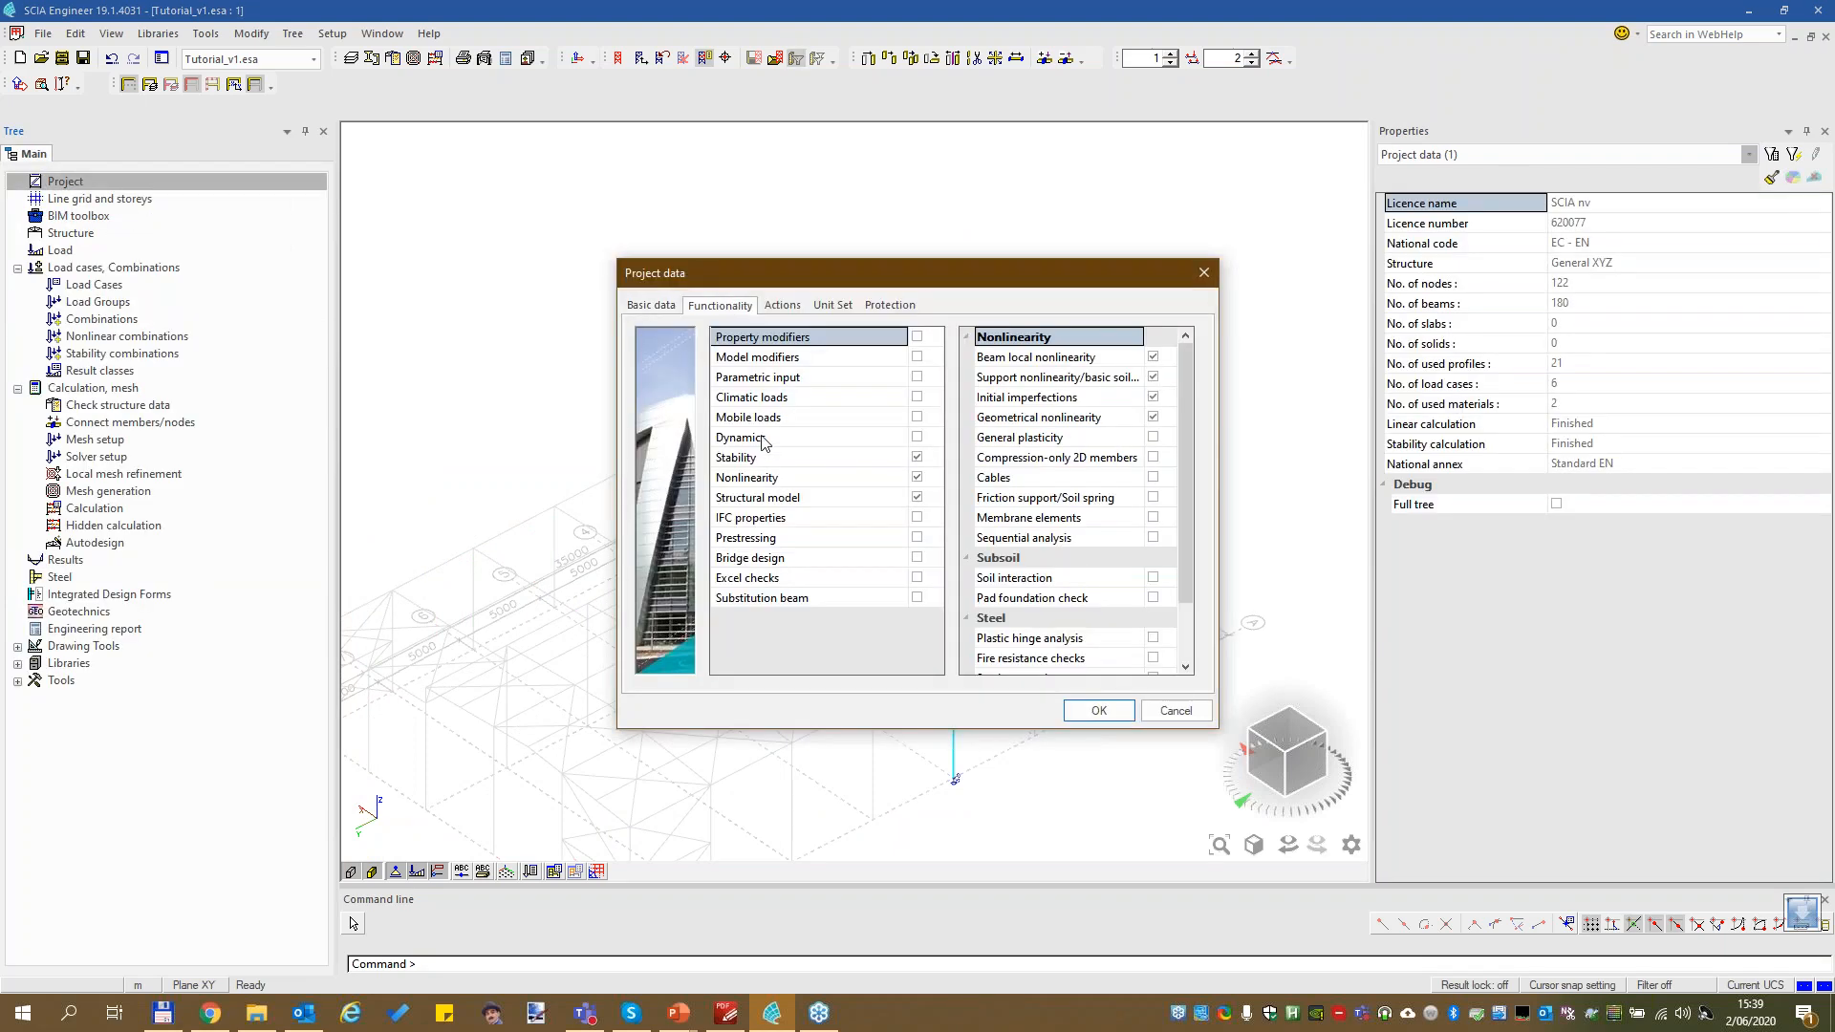
# Review the Nonlinearity functionality with its beam local nonlinearity, initial imperfections and geometrical nonlinearity options, and confirm the project data
pyautogui.click(762, 480)
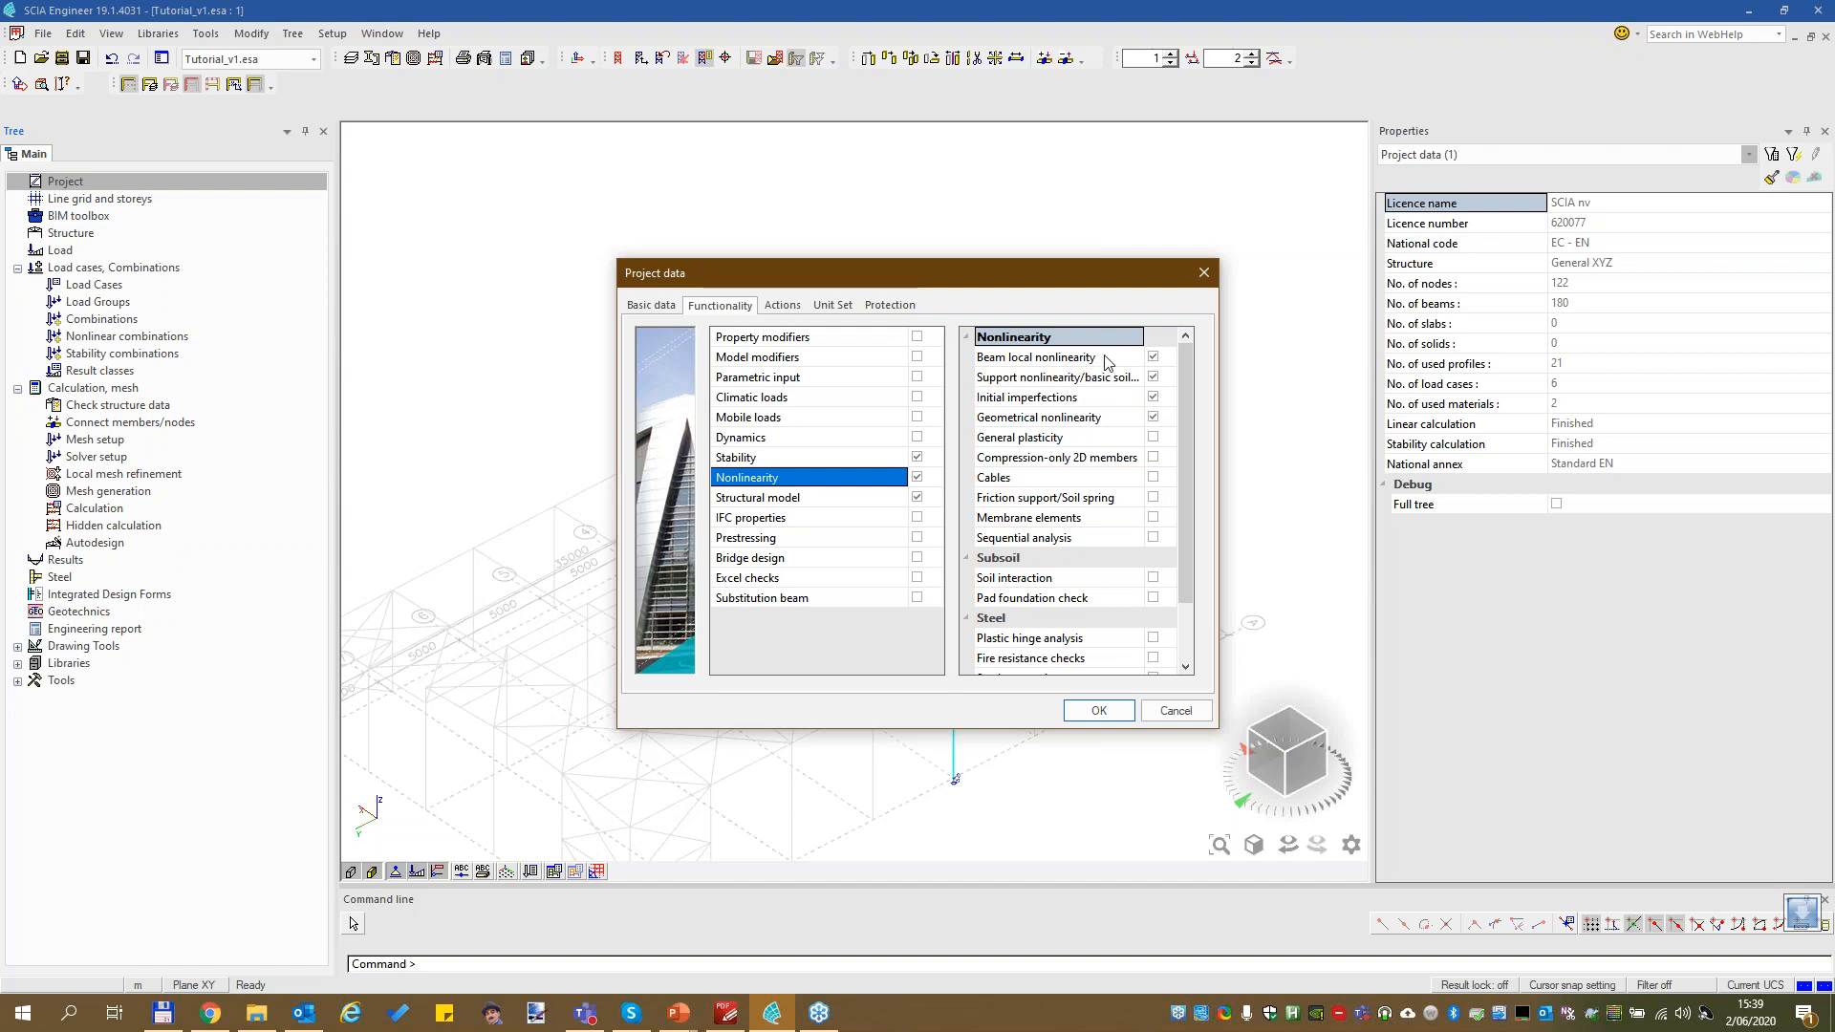
pyautogui.click(1044, 399)
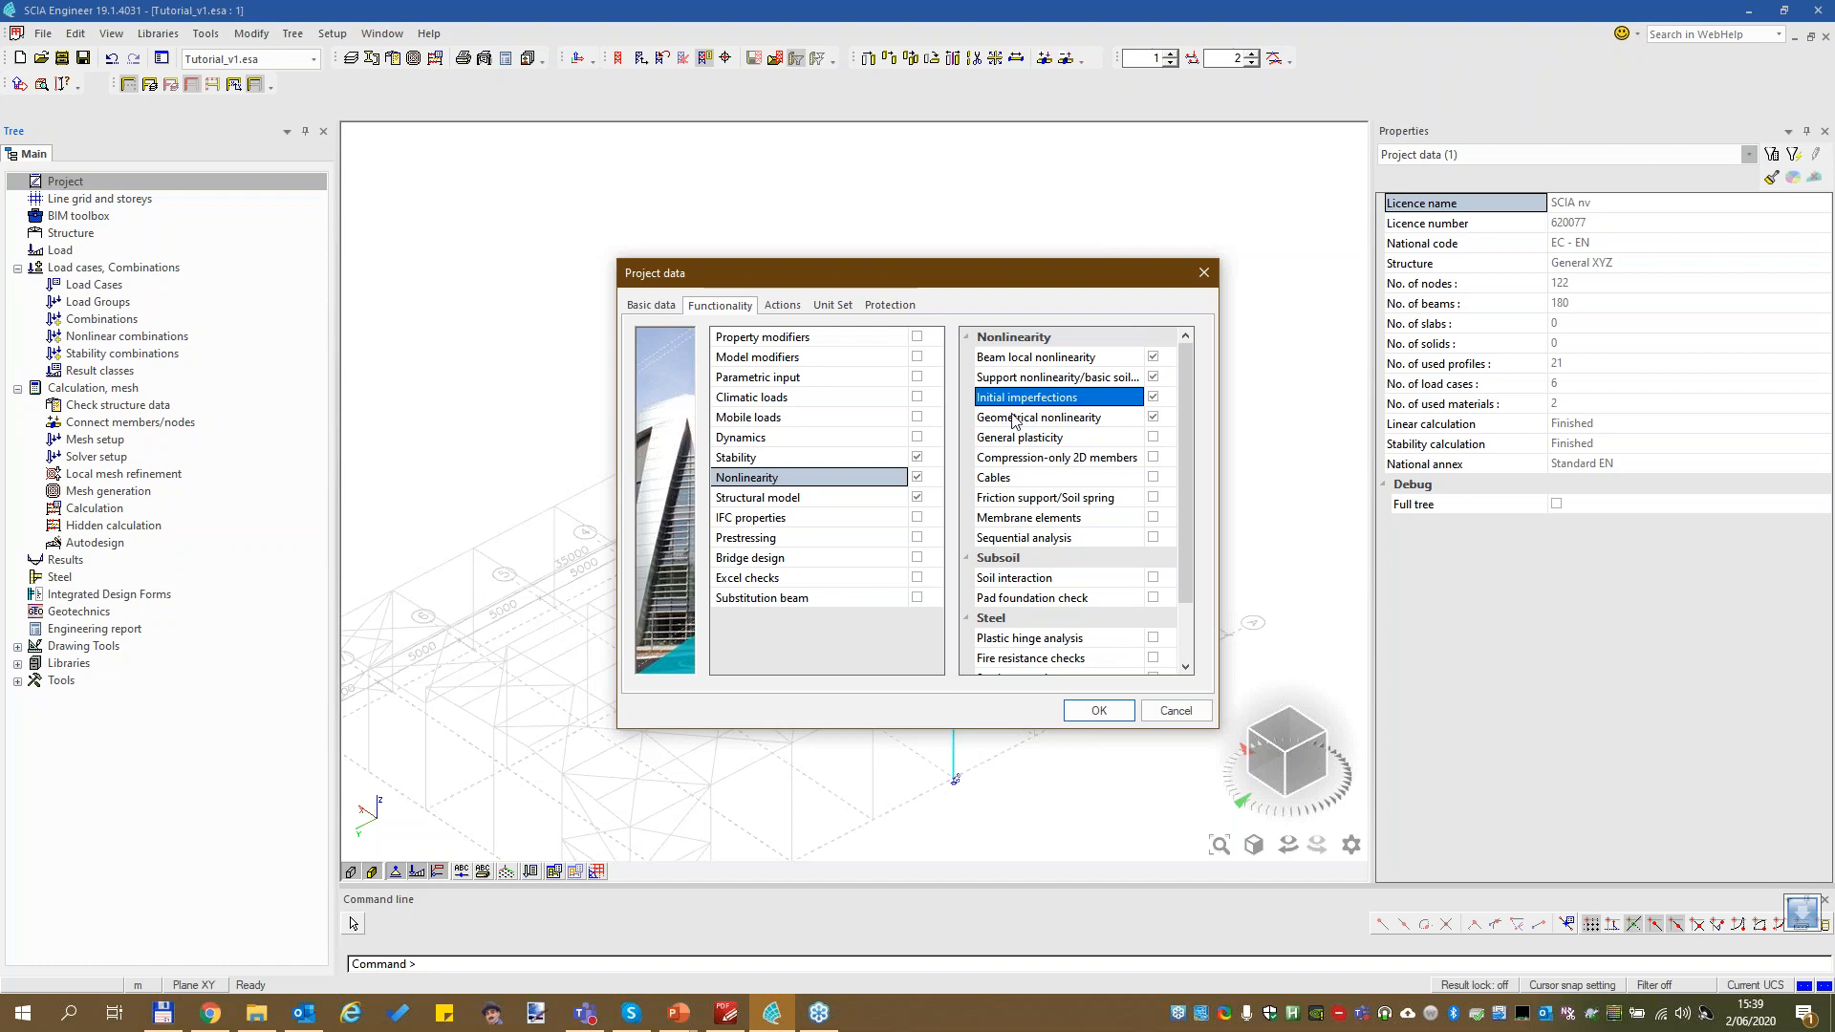
pyautogui.click(1005, 420)
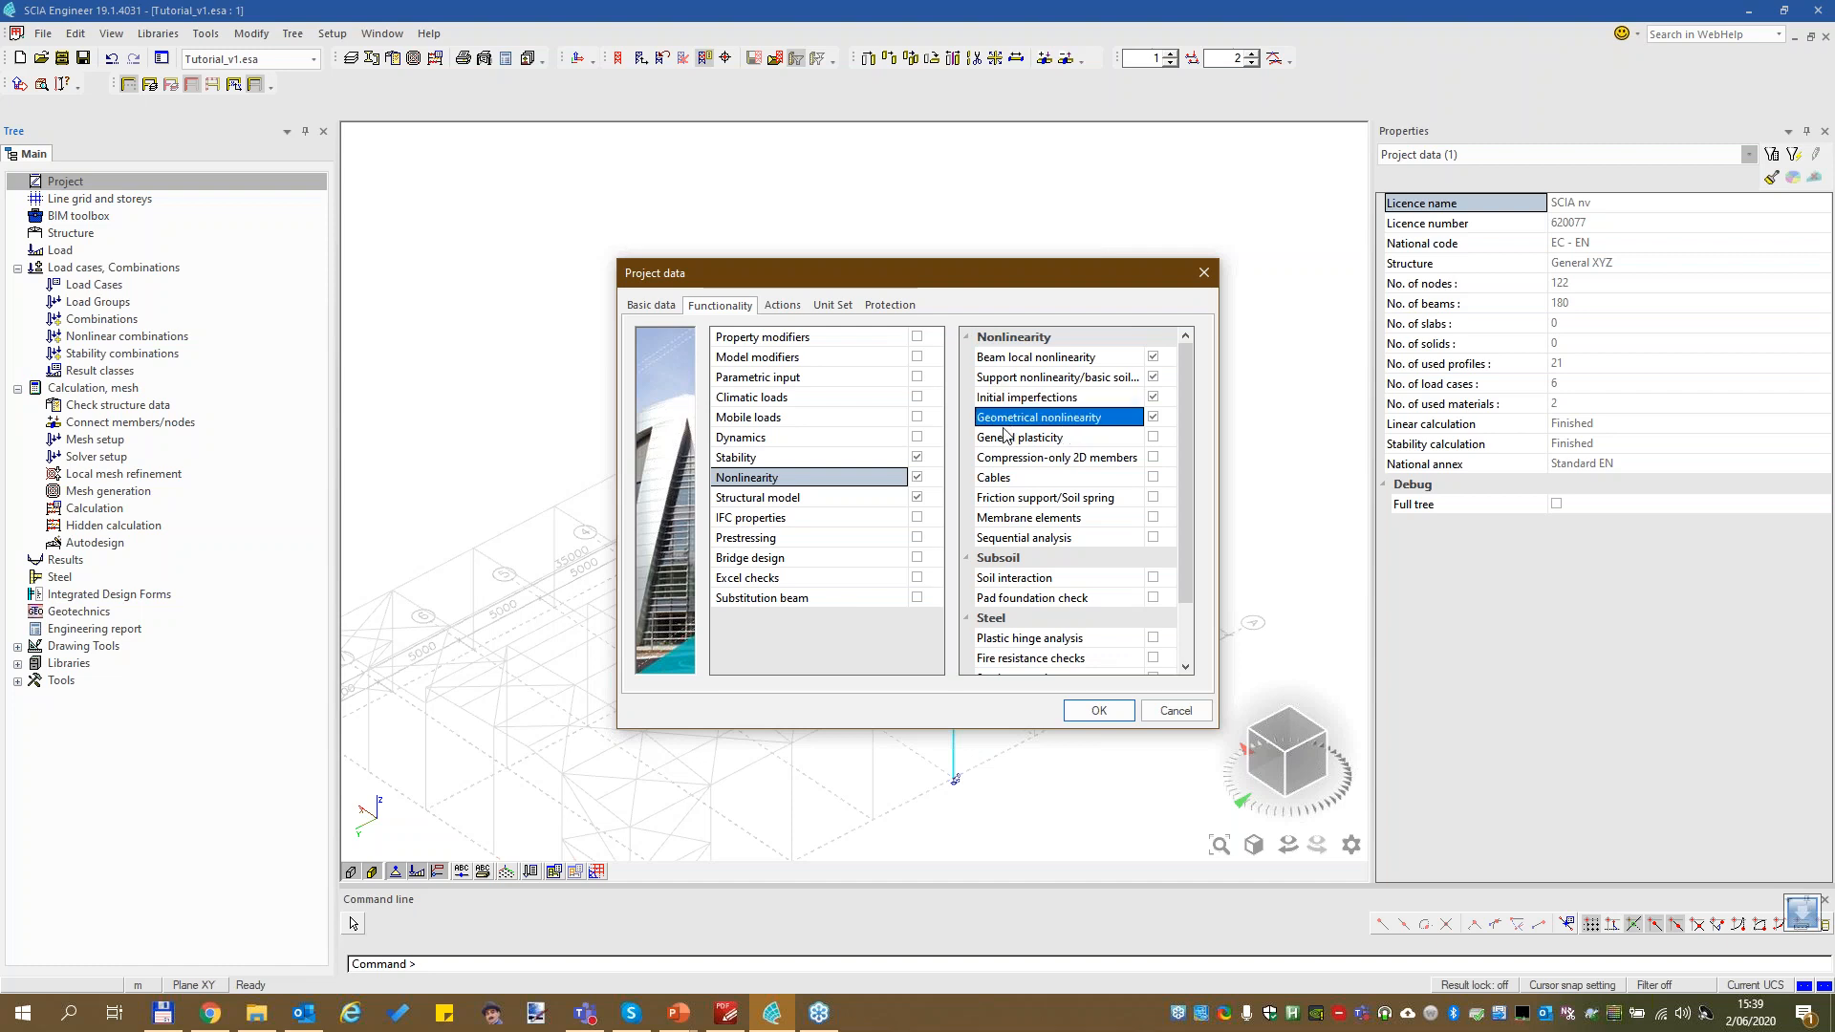
pyautogui.click(1080, 400)
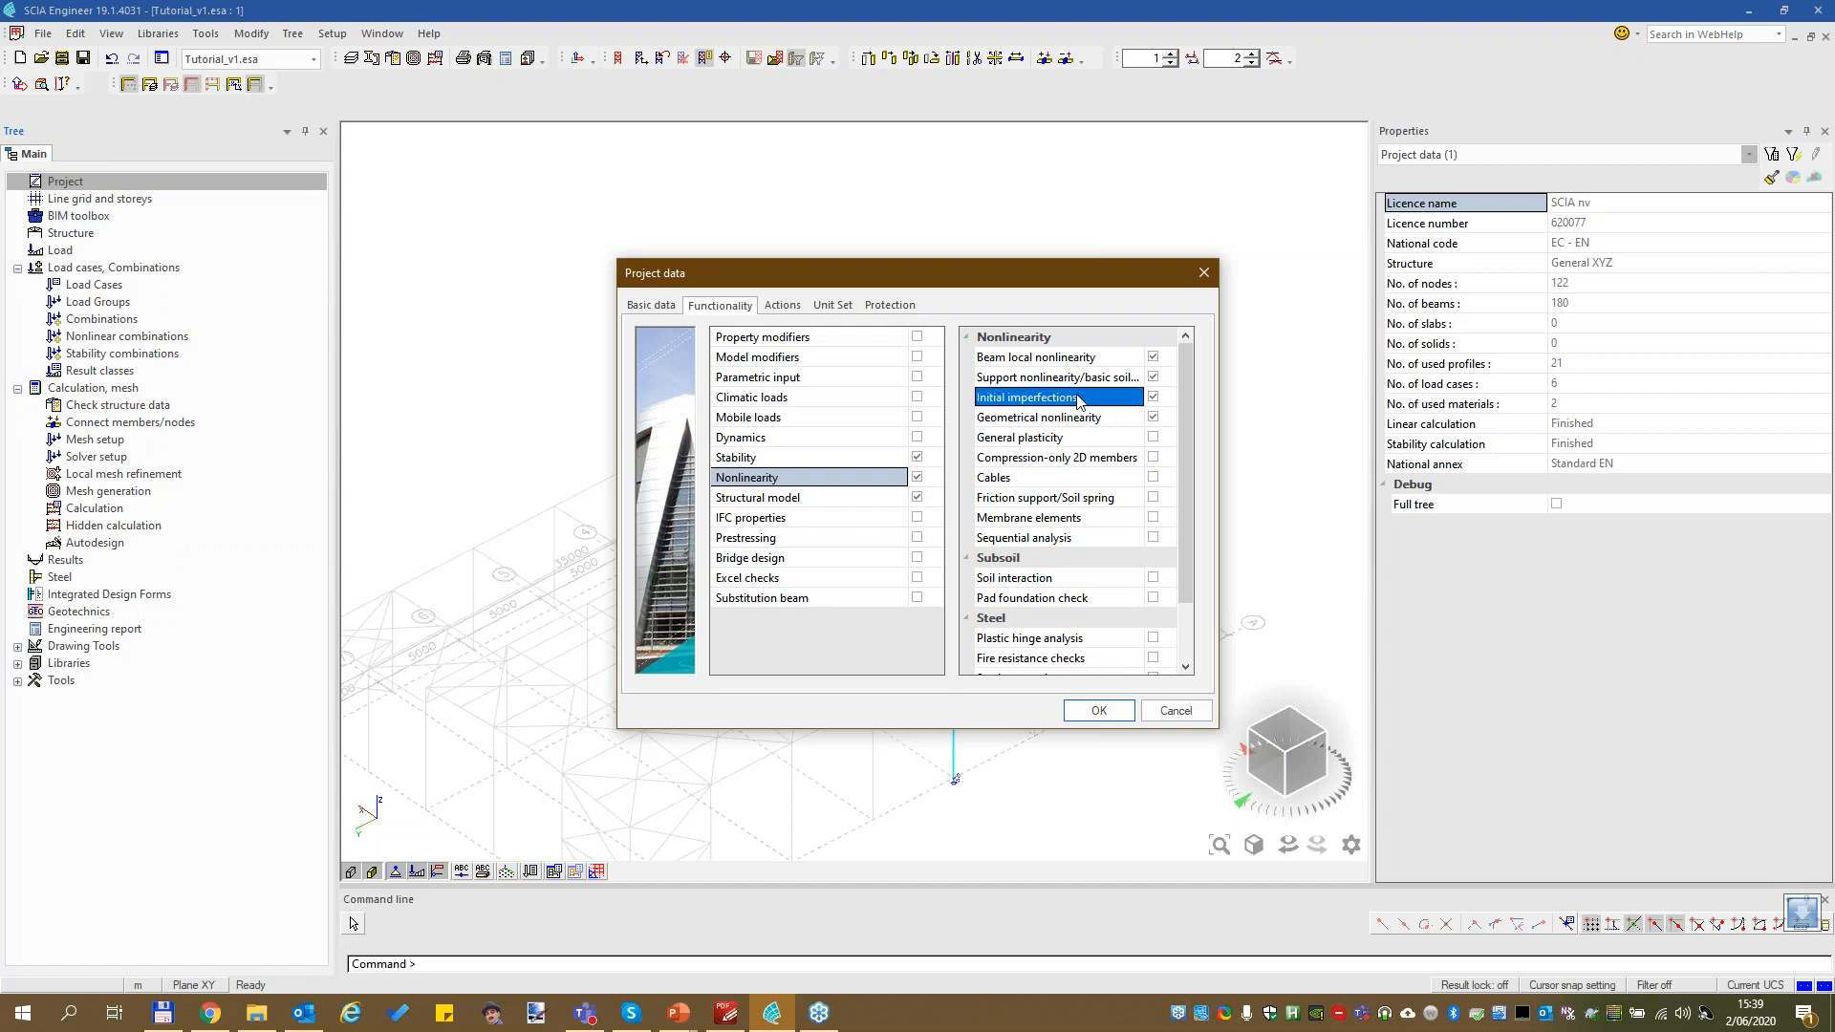
pyautogui.click(1085, 357)
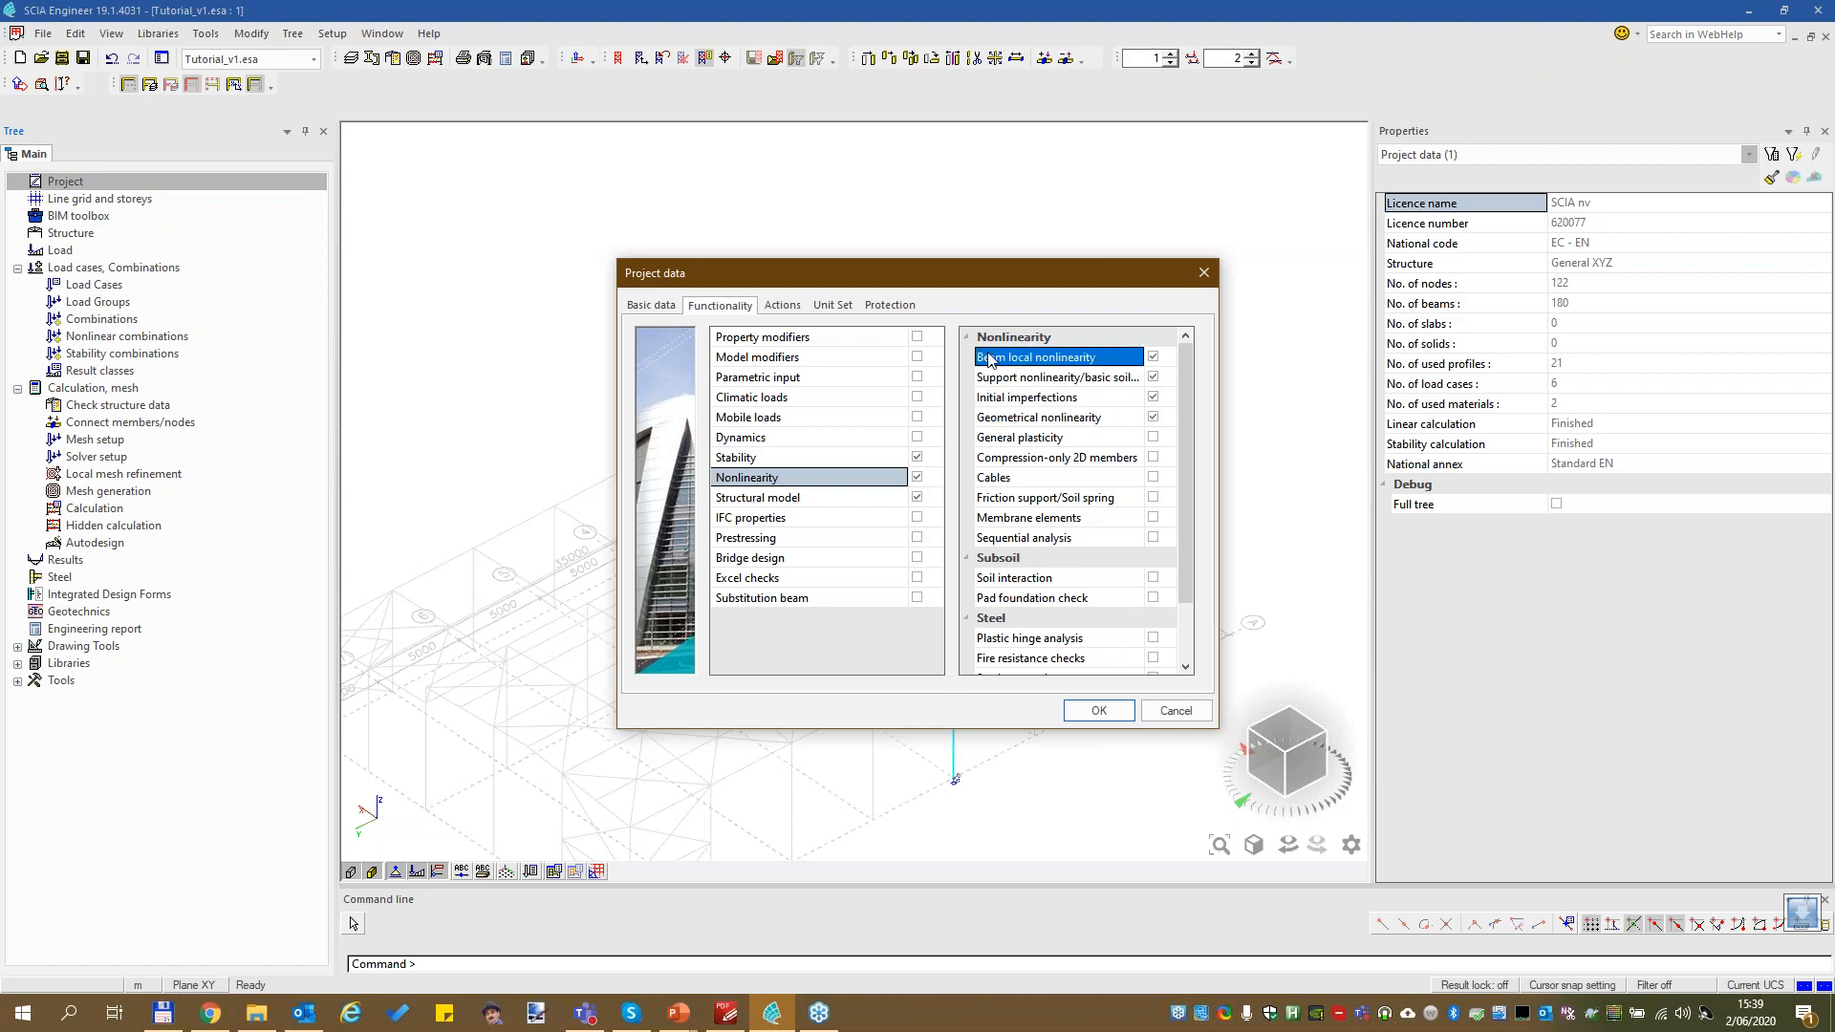
pyautogui.moveTo(1069, 261); pyautogui.dragTo(1354, 129)
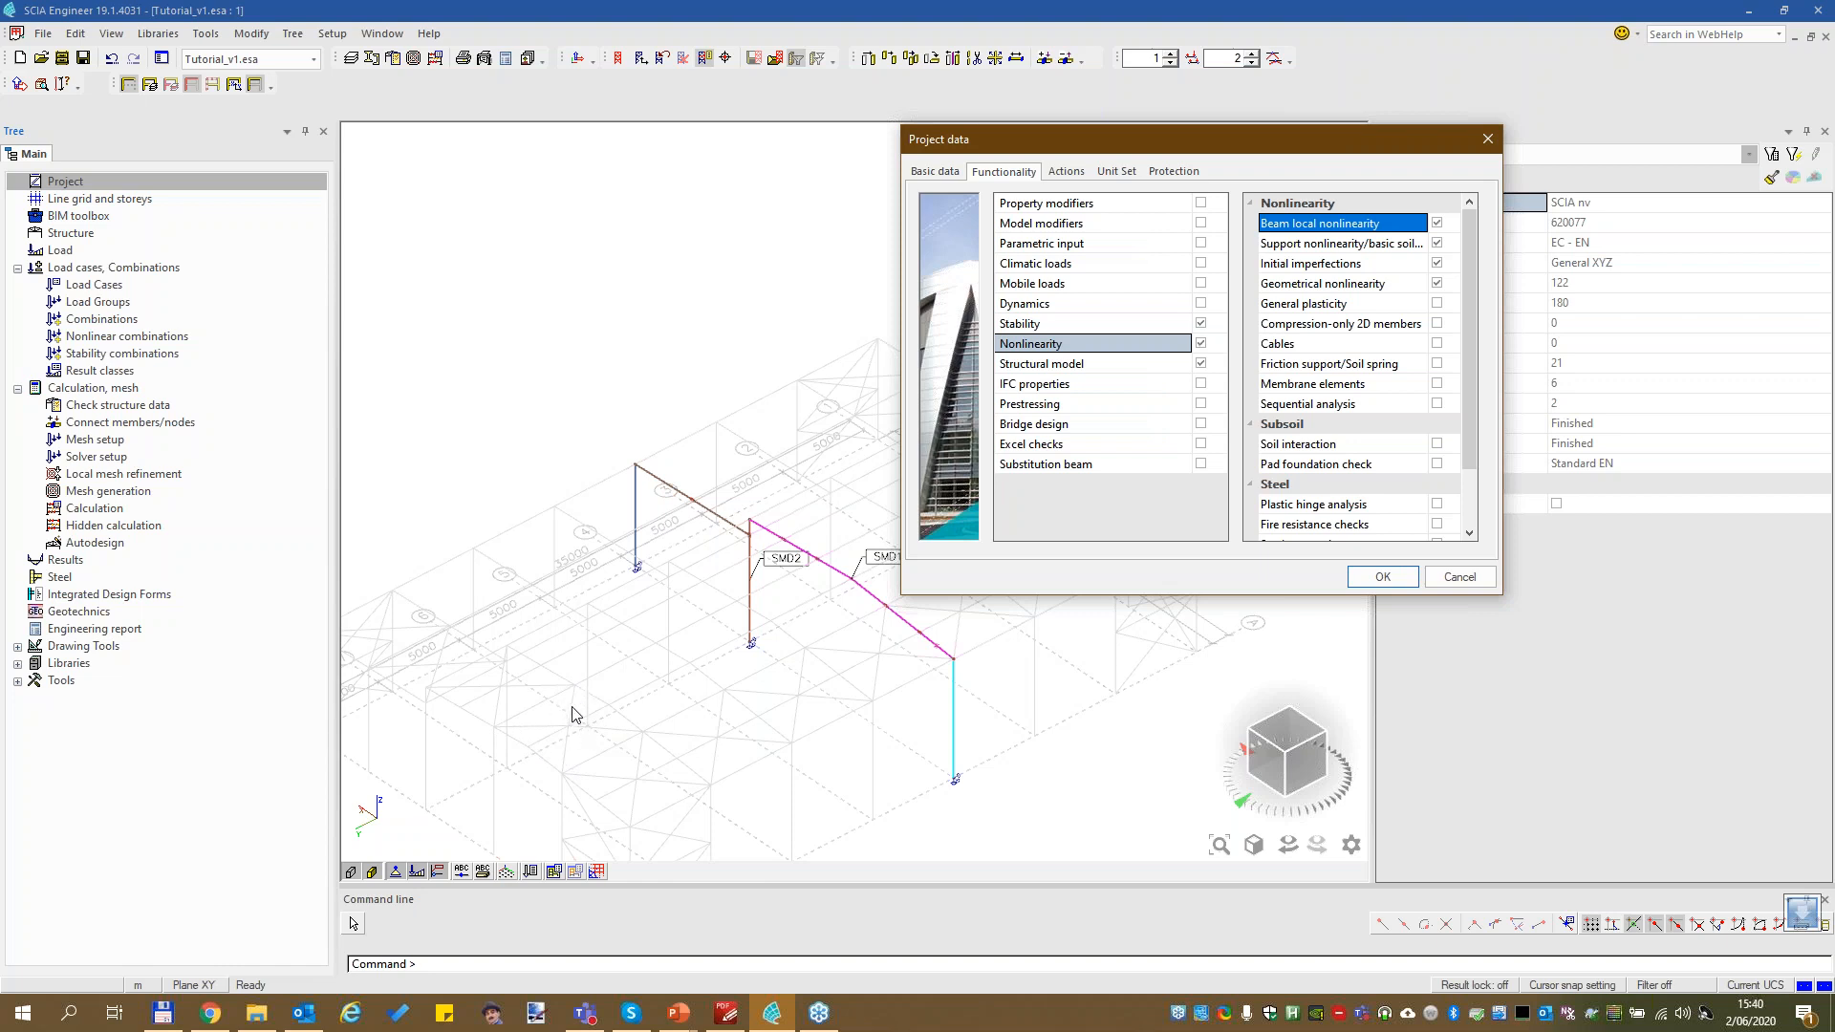
pyautogui.click(1201, 343)
pyautogui.moveTo(1317, 144); pyautogui.dragTo(1163, 135)
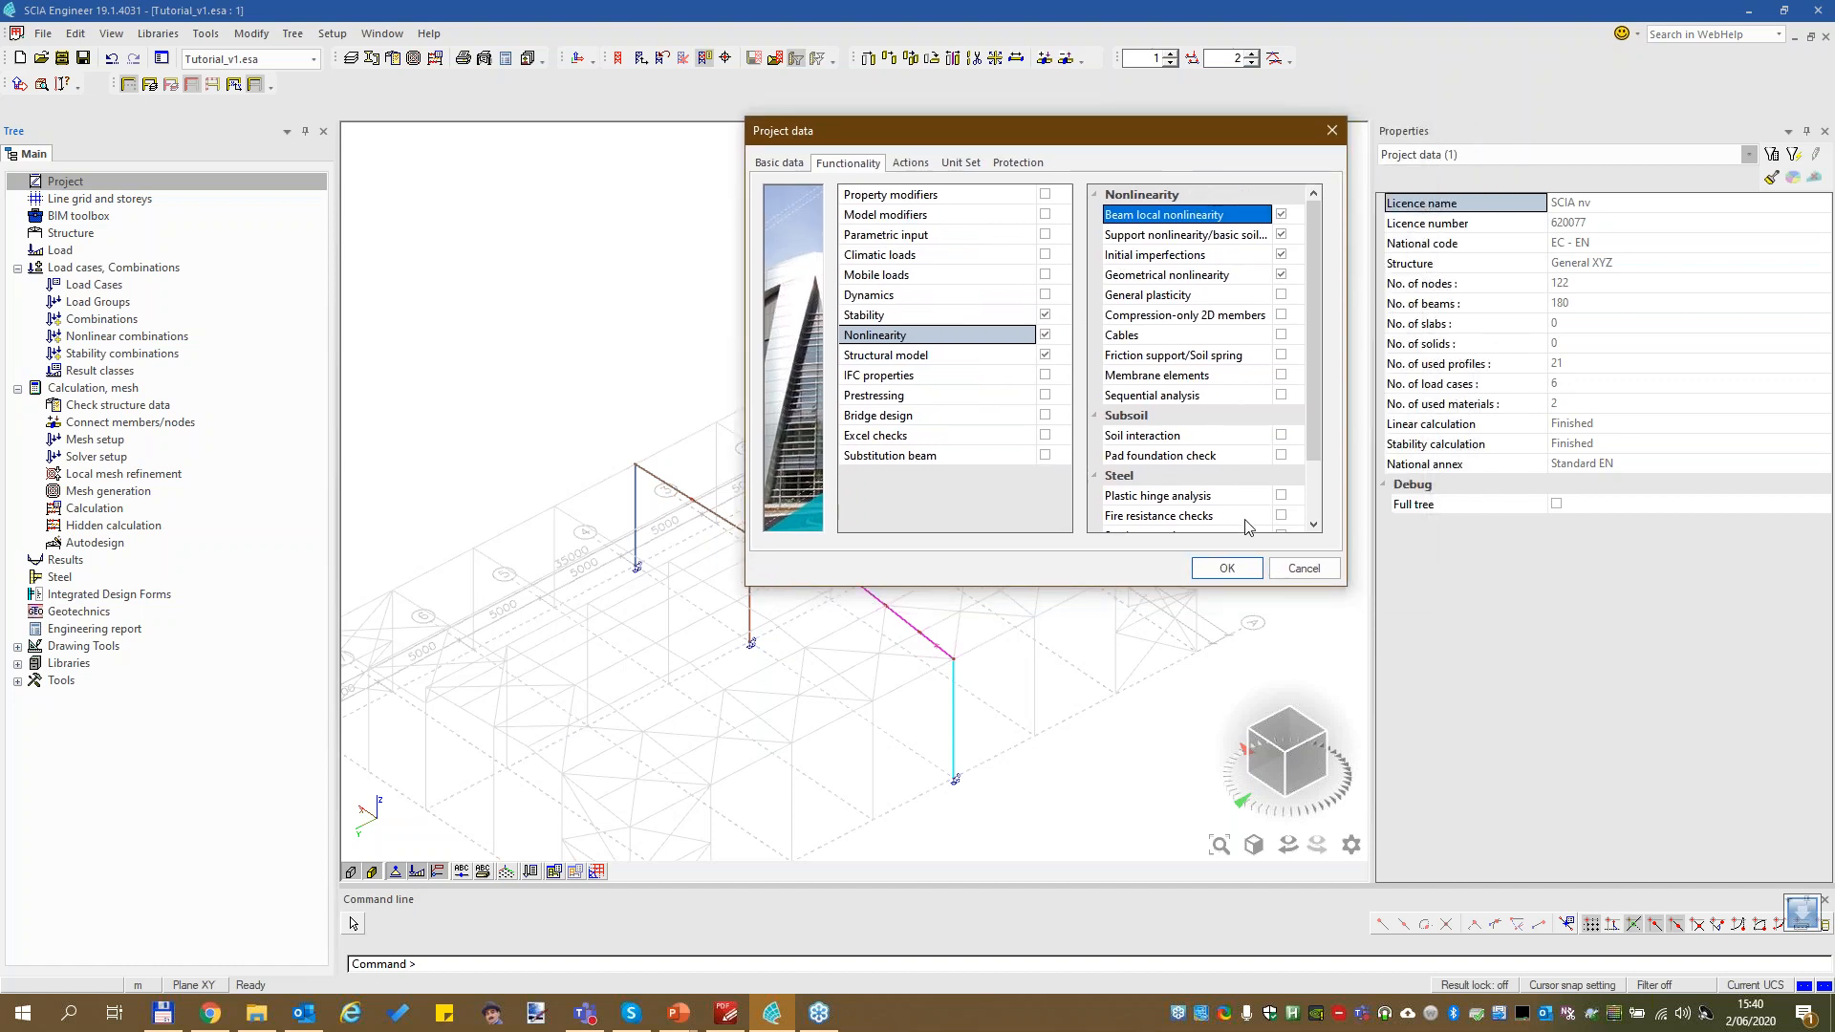
pyautogui.click(1230, 569)
pyautogui.click(173, 399)
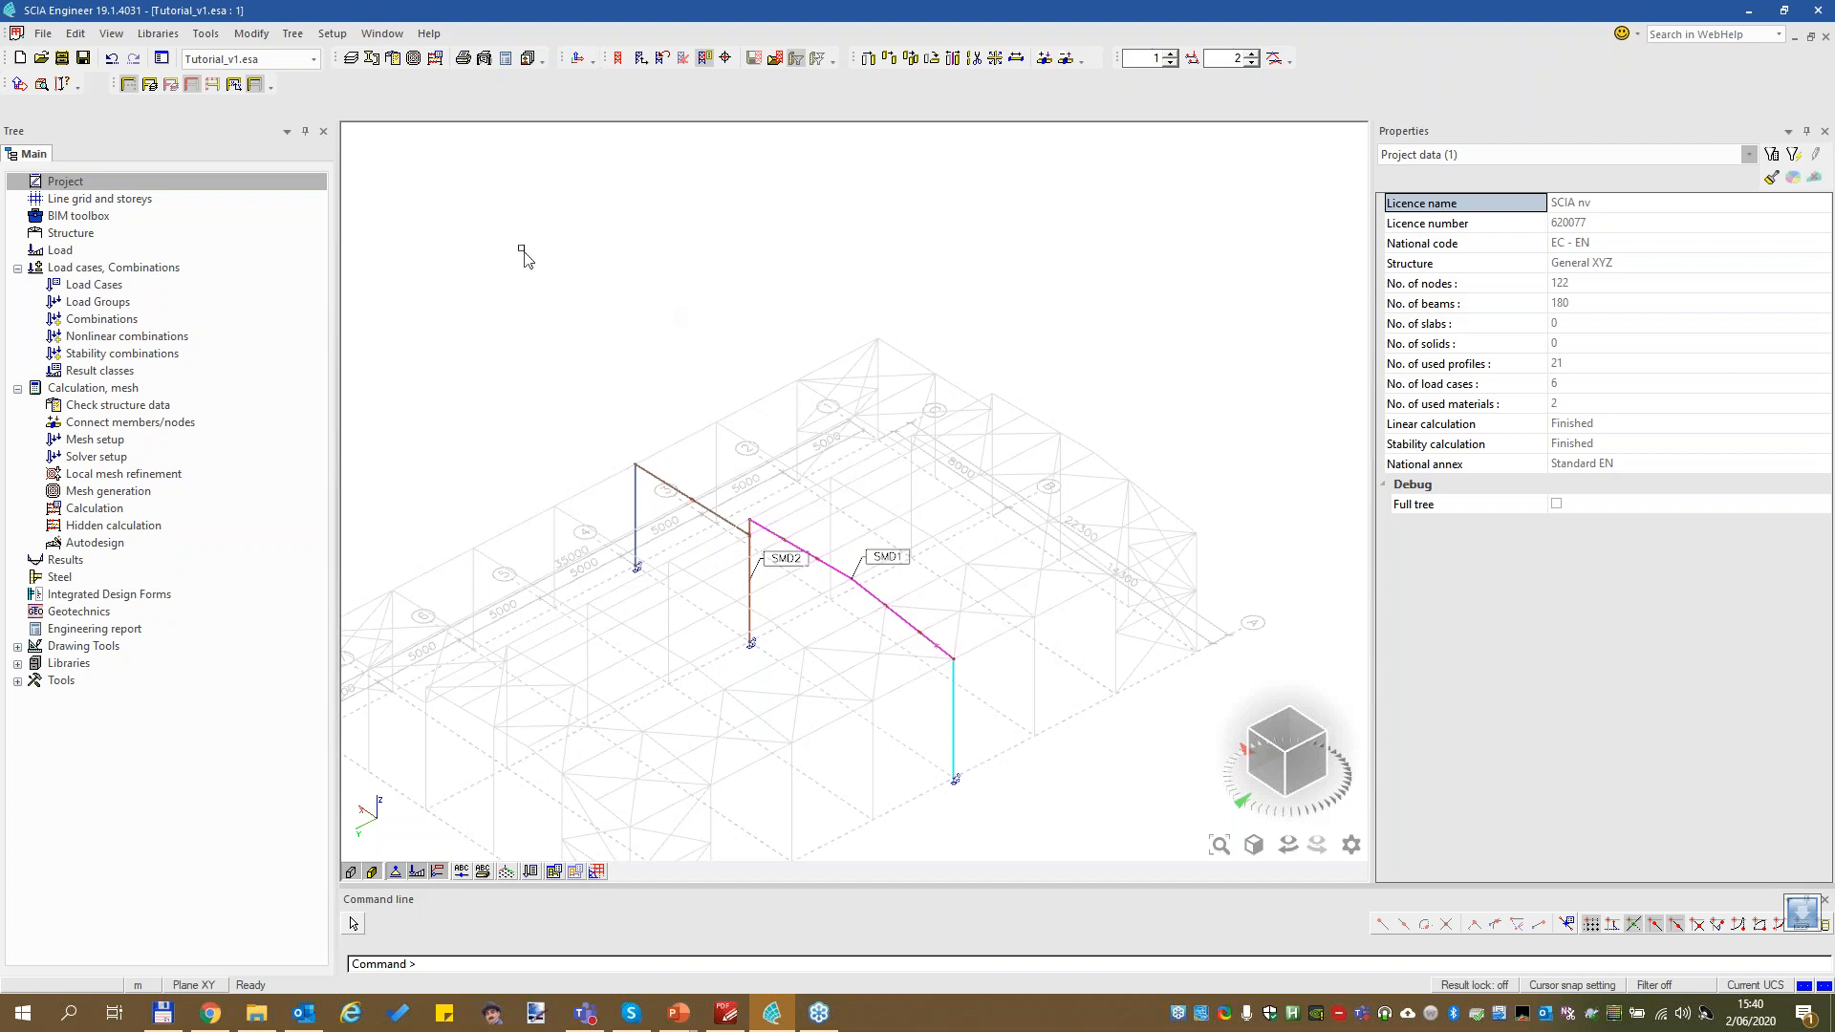
# Open the initial deformations library
pyautogui.click(145, 34)
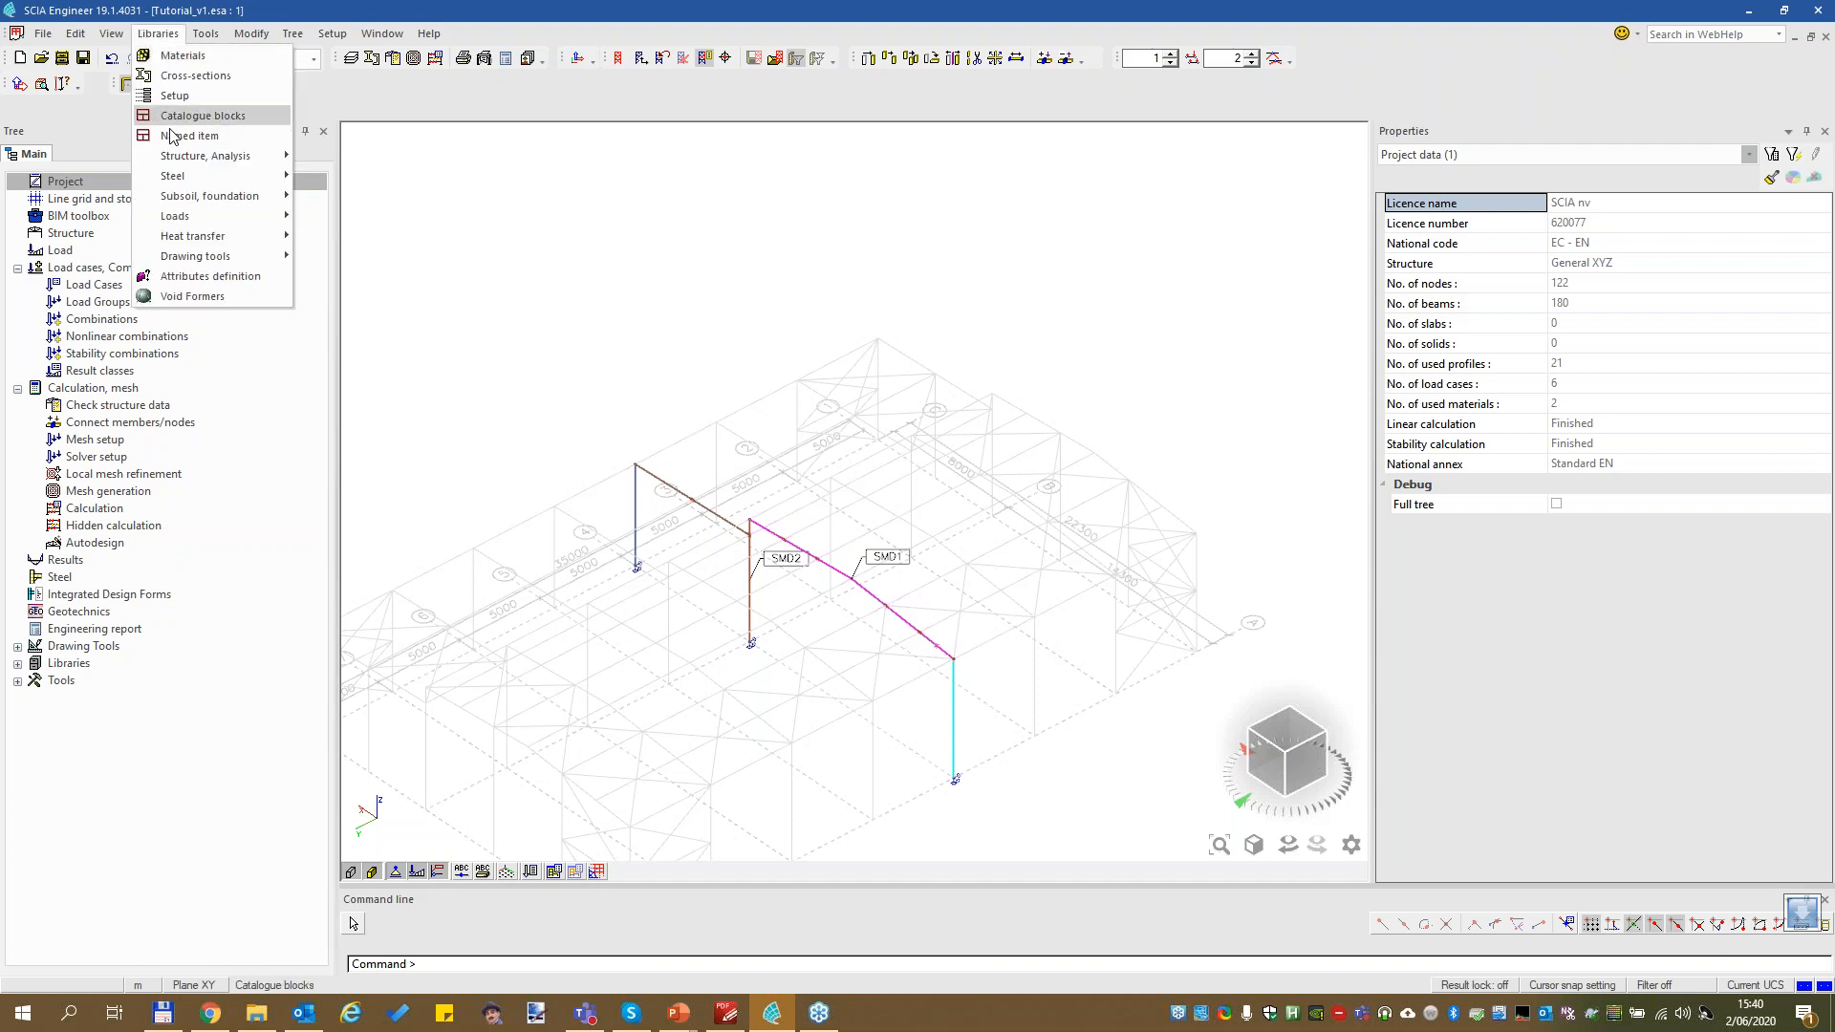
pyautogui.moveTo(178, 156)
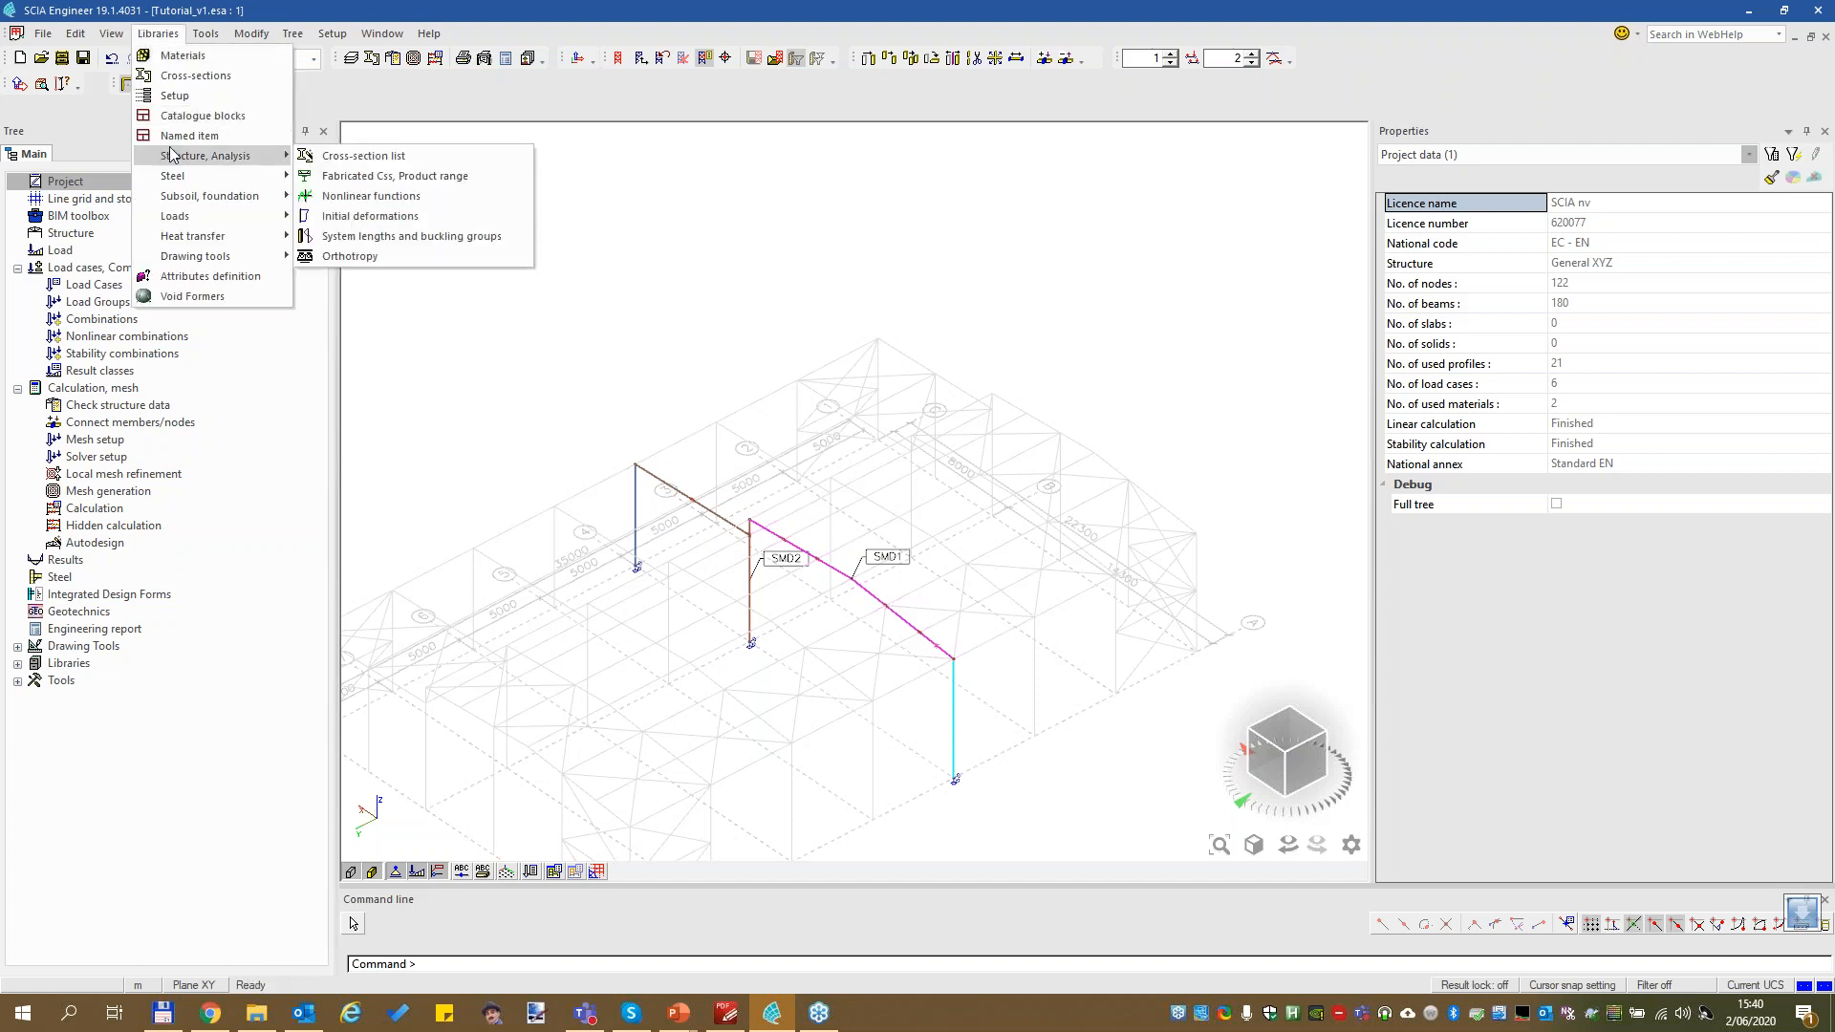
pyautogui.click(426, 218)
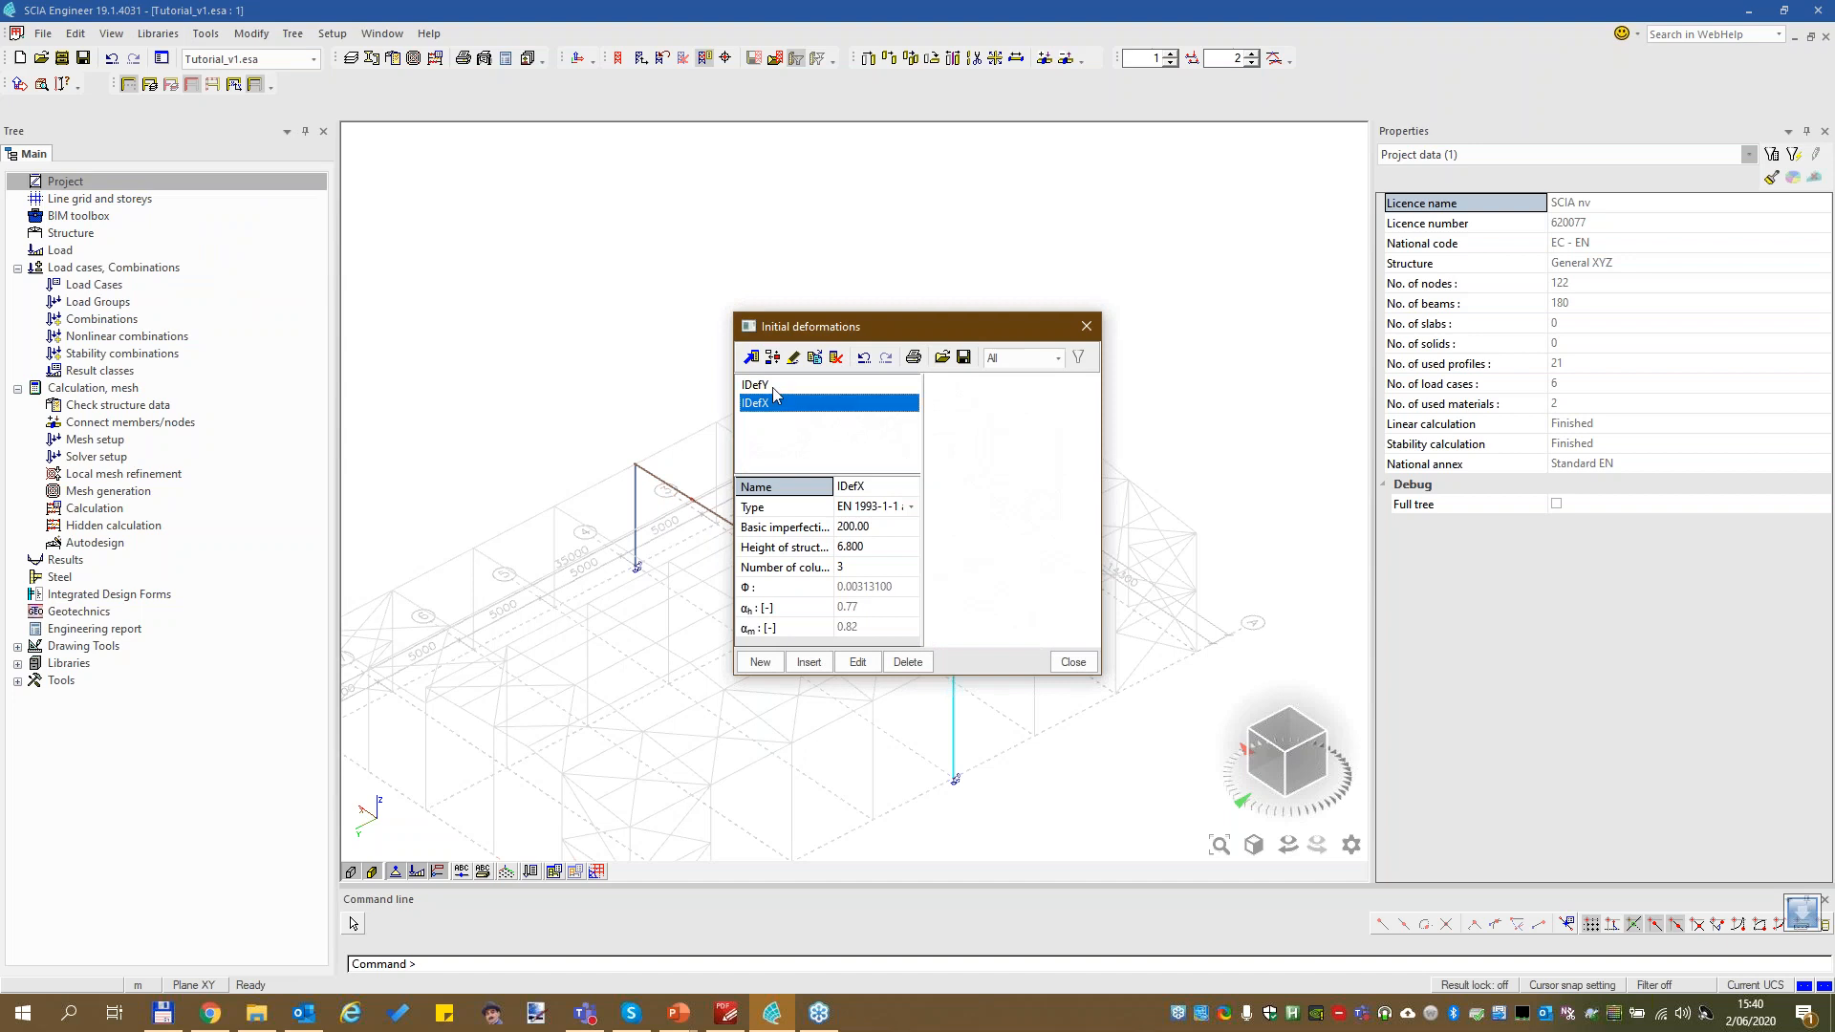
# Try to delete both existing initial deformations, IDefY and IDefX
pyautogui.keyDown('ctrl'); pyautogui.click(772, 387); pyautogui.keyUp('ctrl')
pyautogui.click(906, 663)
pyautogui.click(906, 664)
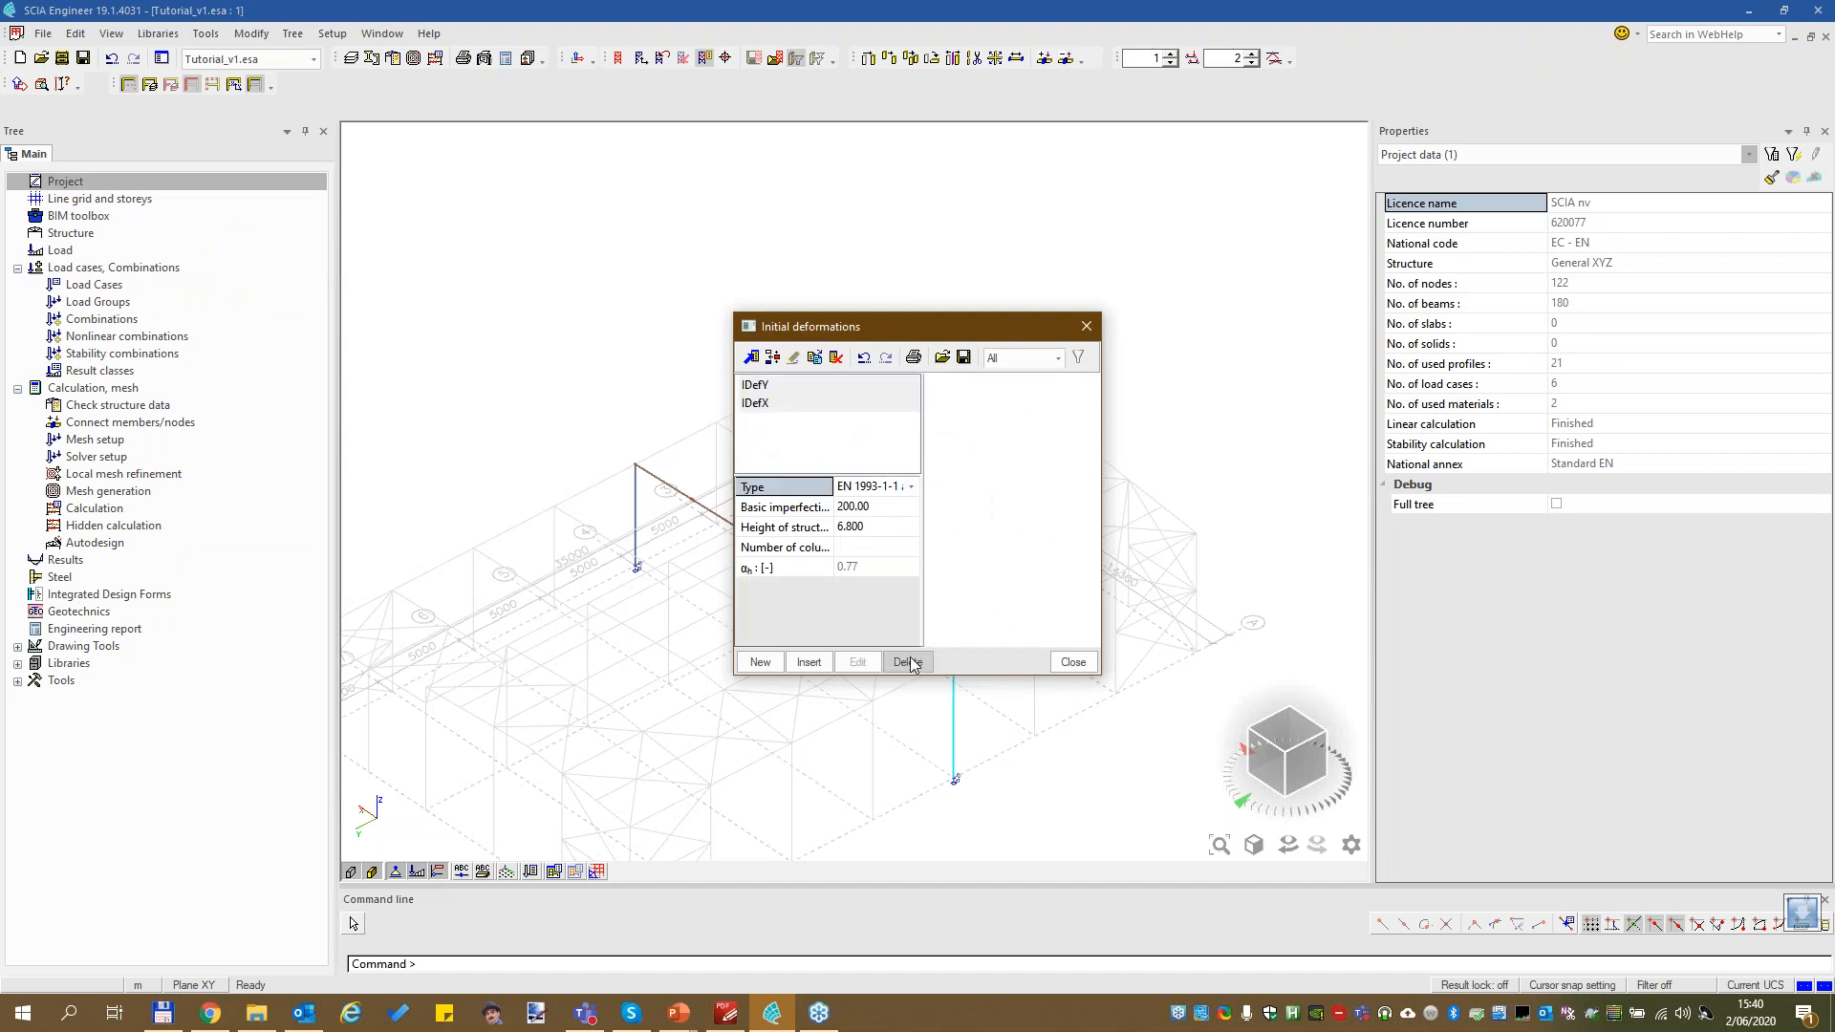
pyautogui.click(782, 399)
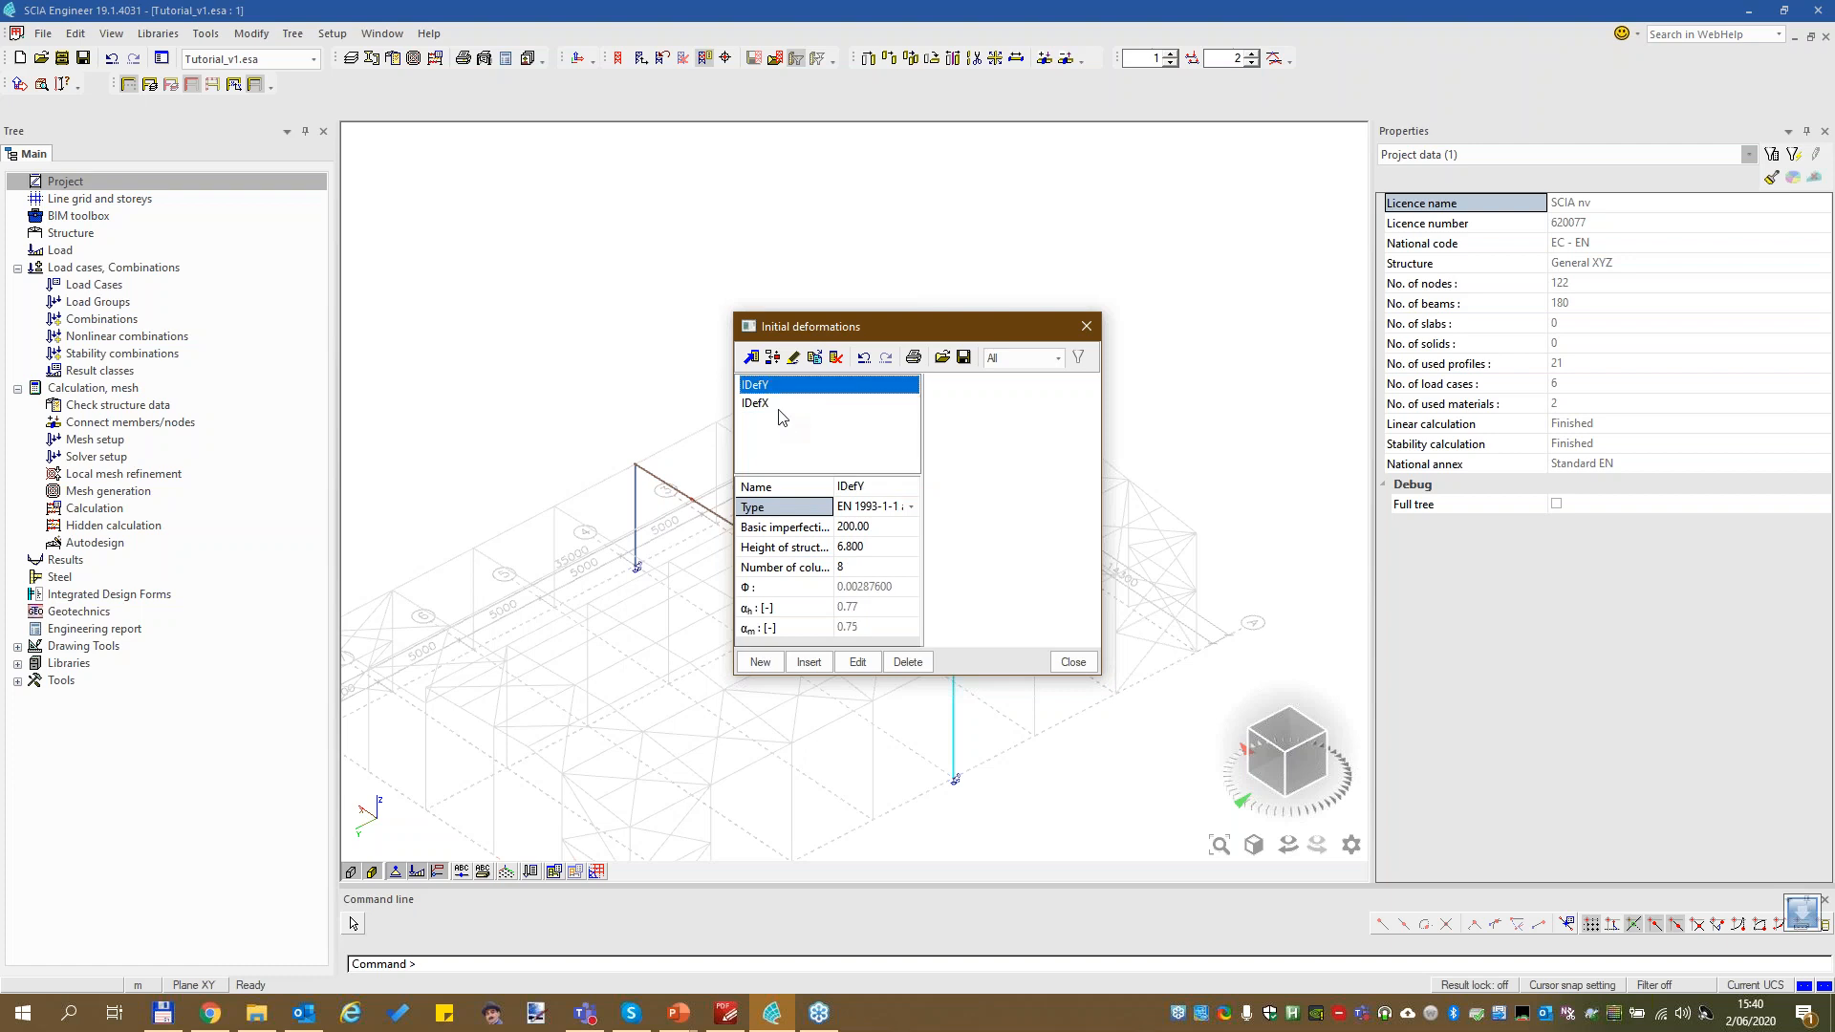
pyautogui.keyDown('ctrl'); pyautogui.click(783, 387); pyautogui.keyUp('ctrl')
pyautogui.click(799, 387)
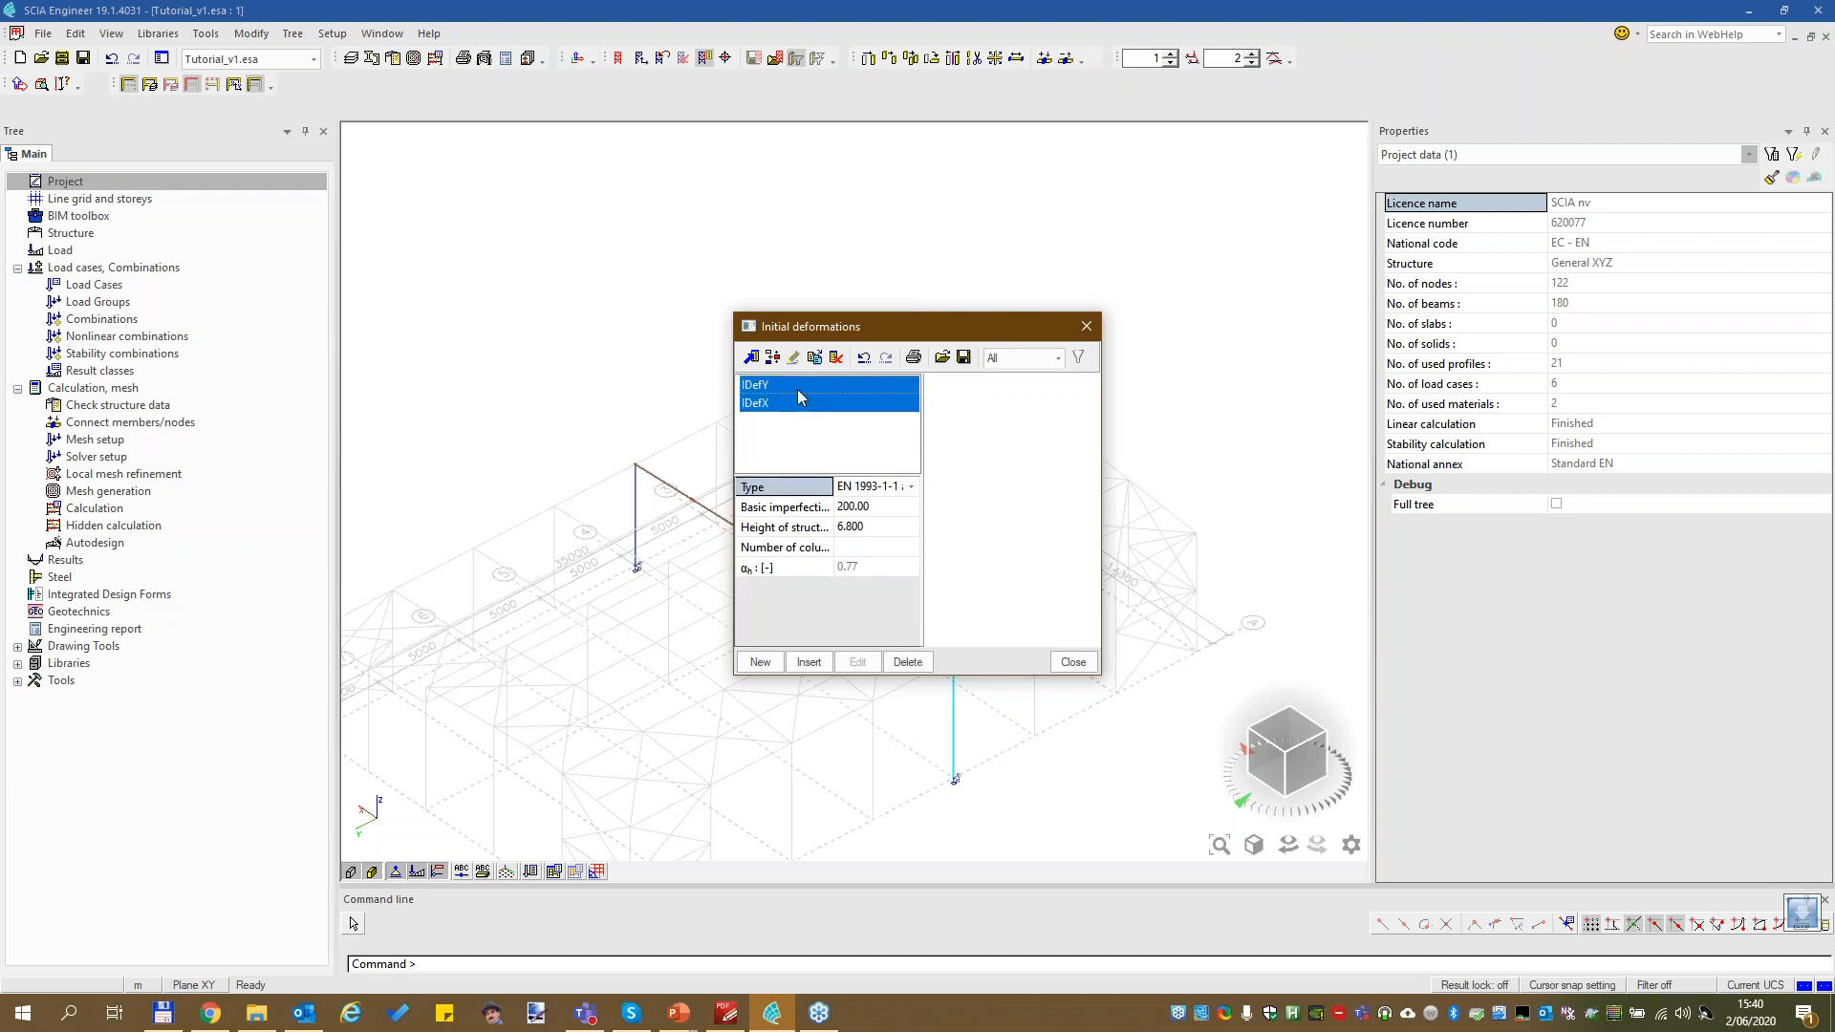
# Start a new initial deformation and review its type options, keeping EN 1993-1-1 art. 5.3.2(3)
pyautogui.click(1096, 394)
pyautogui.moveTo(1008, 318); pyautogui.dragTo(1214, 242)
pyautogui.click(1061, 410)
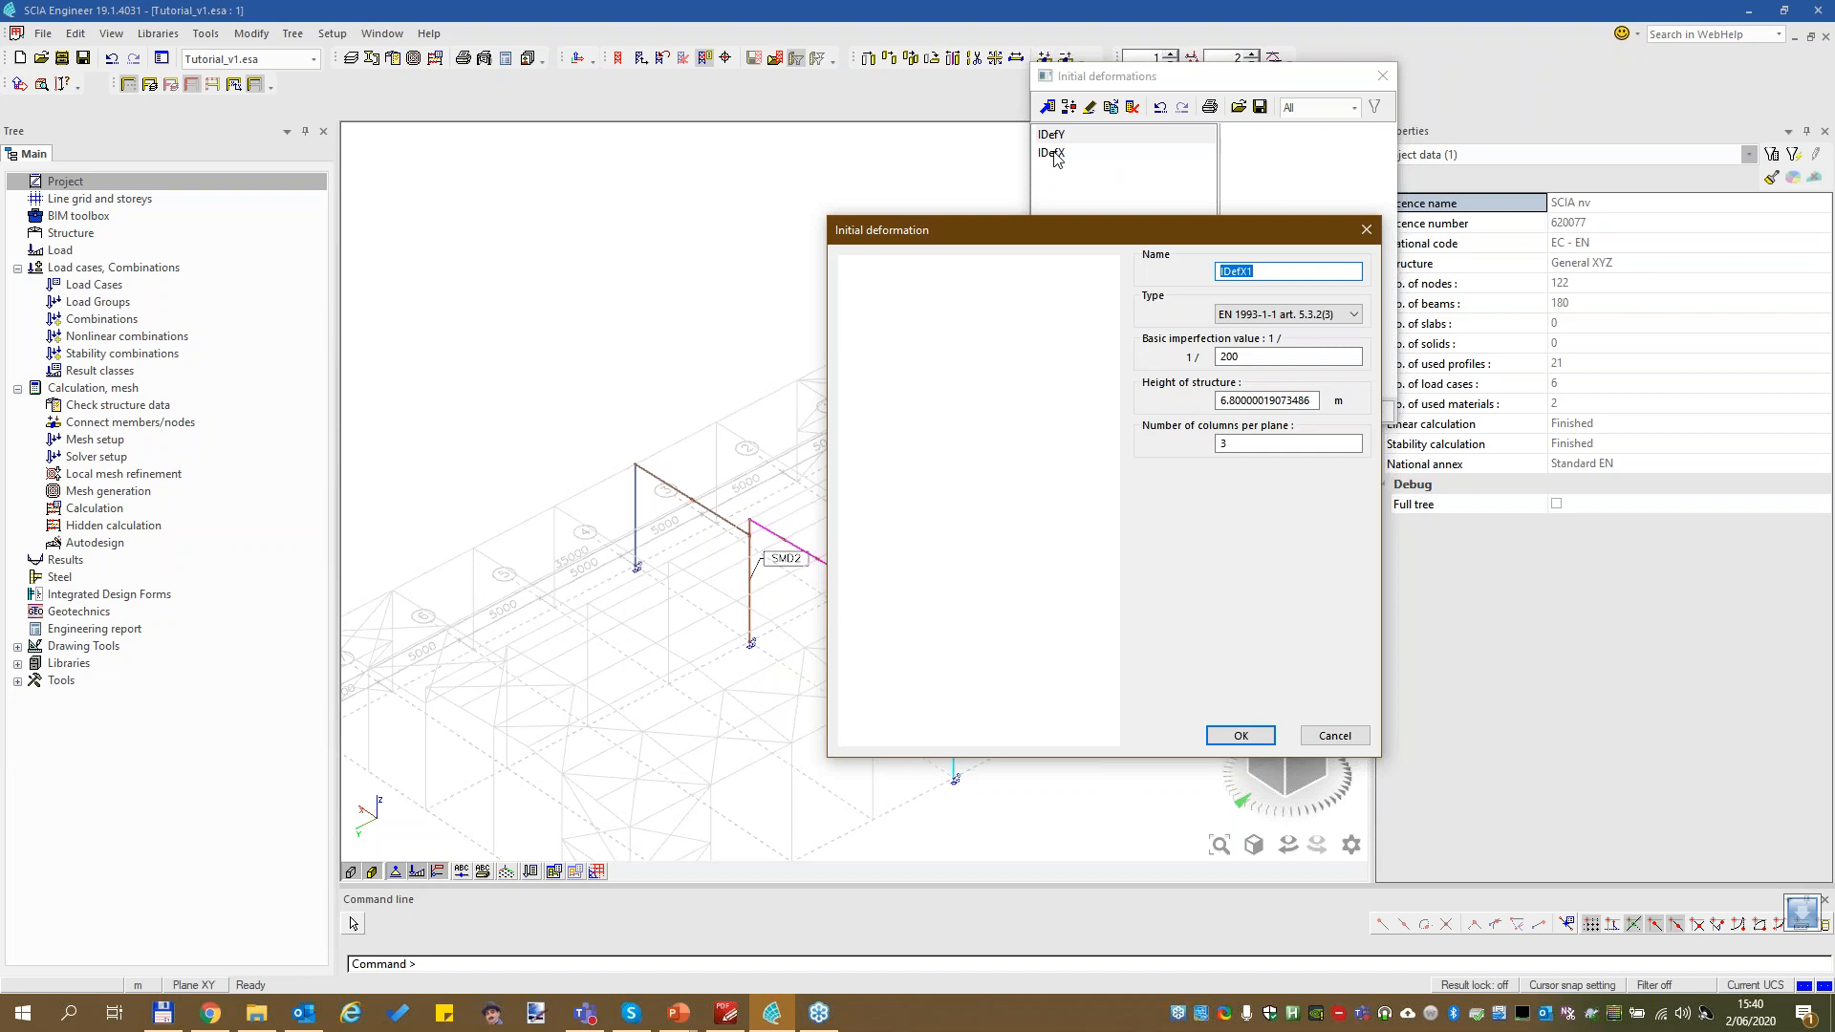
pyautogui.moveTo(1045, 247); pyautogui.dragTo(1067, 44)
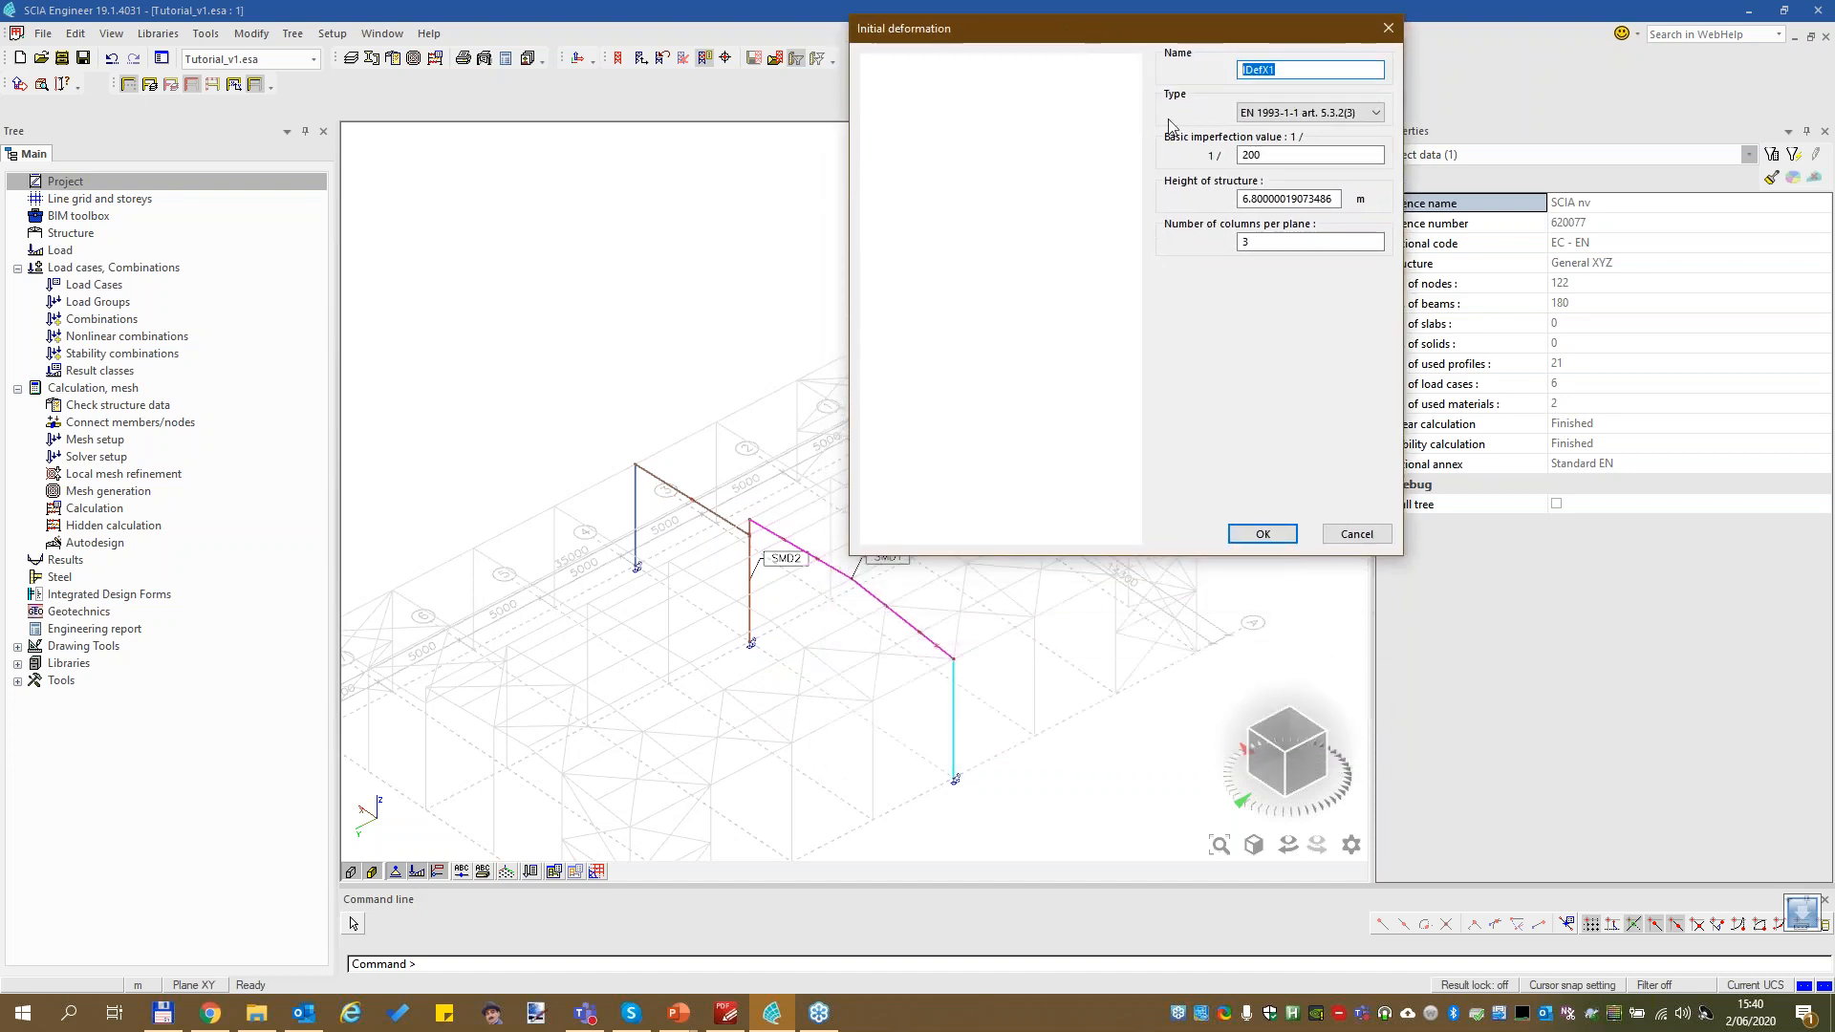
pyautogui.click(1307, 113)
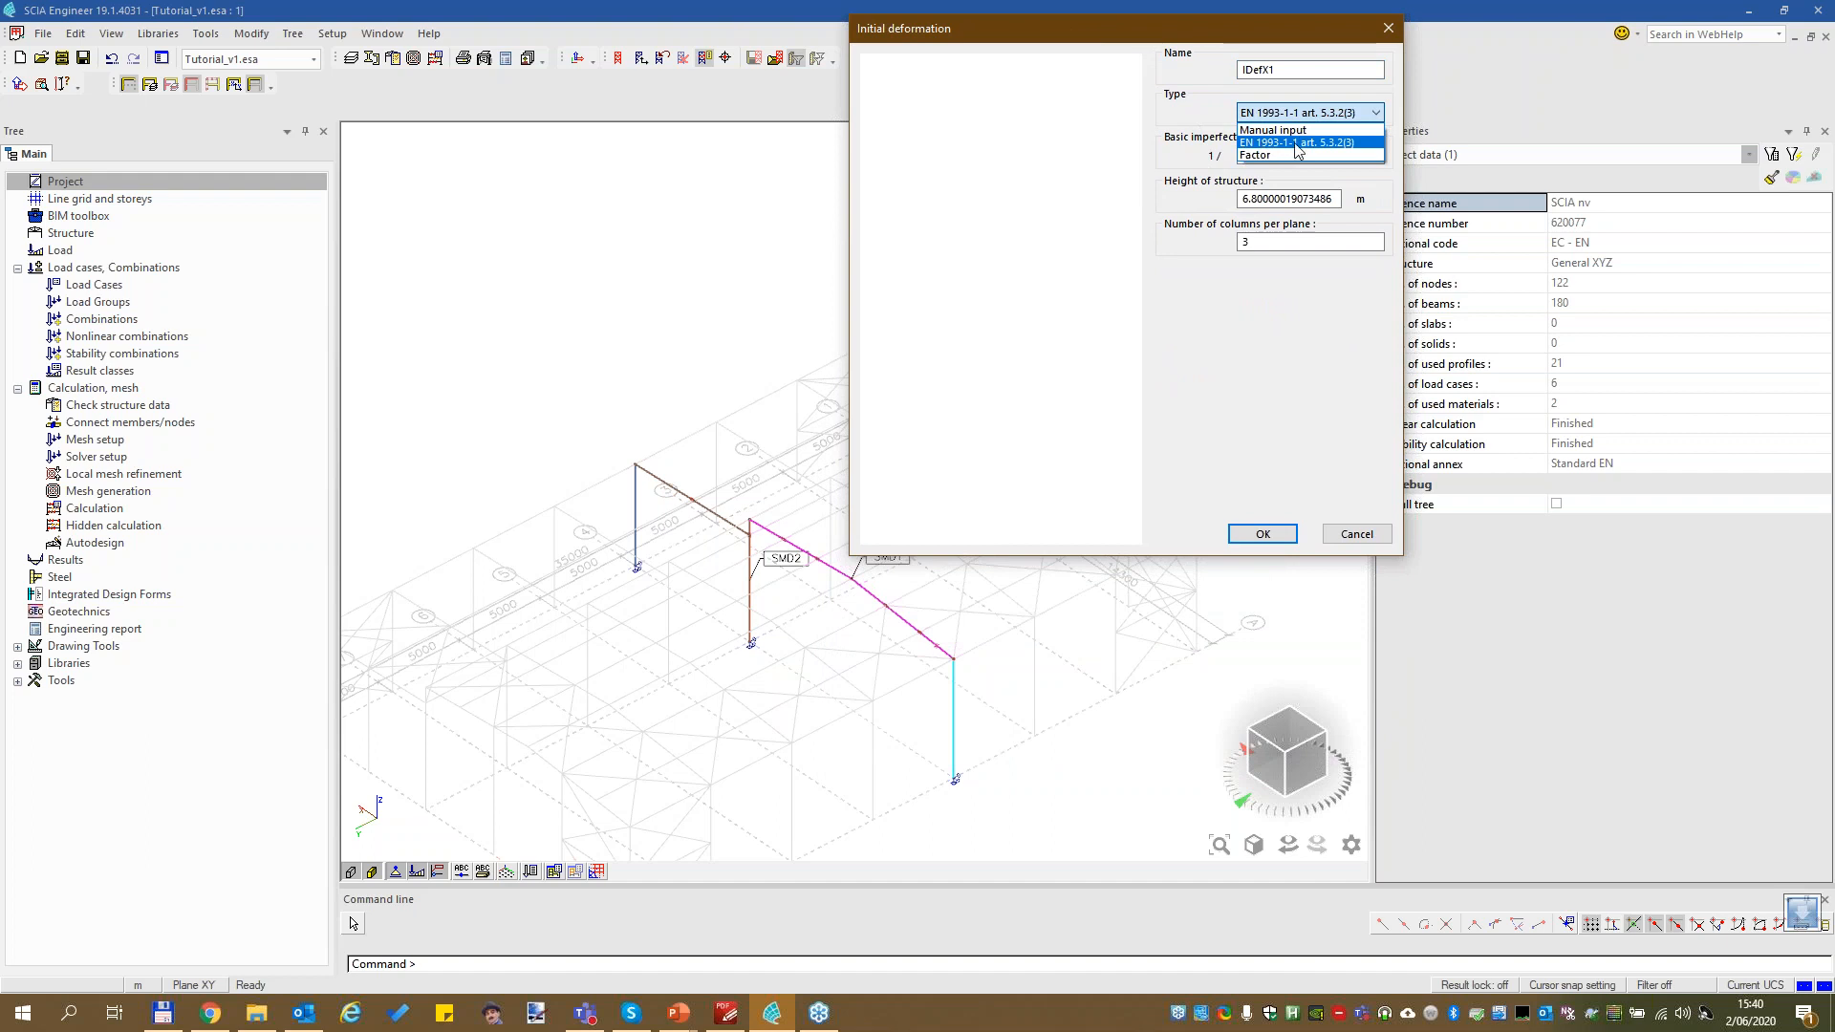
pyautogui.click(1344, 144)
pyautogui.click(1319, 115)
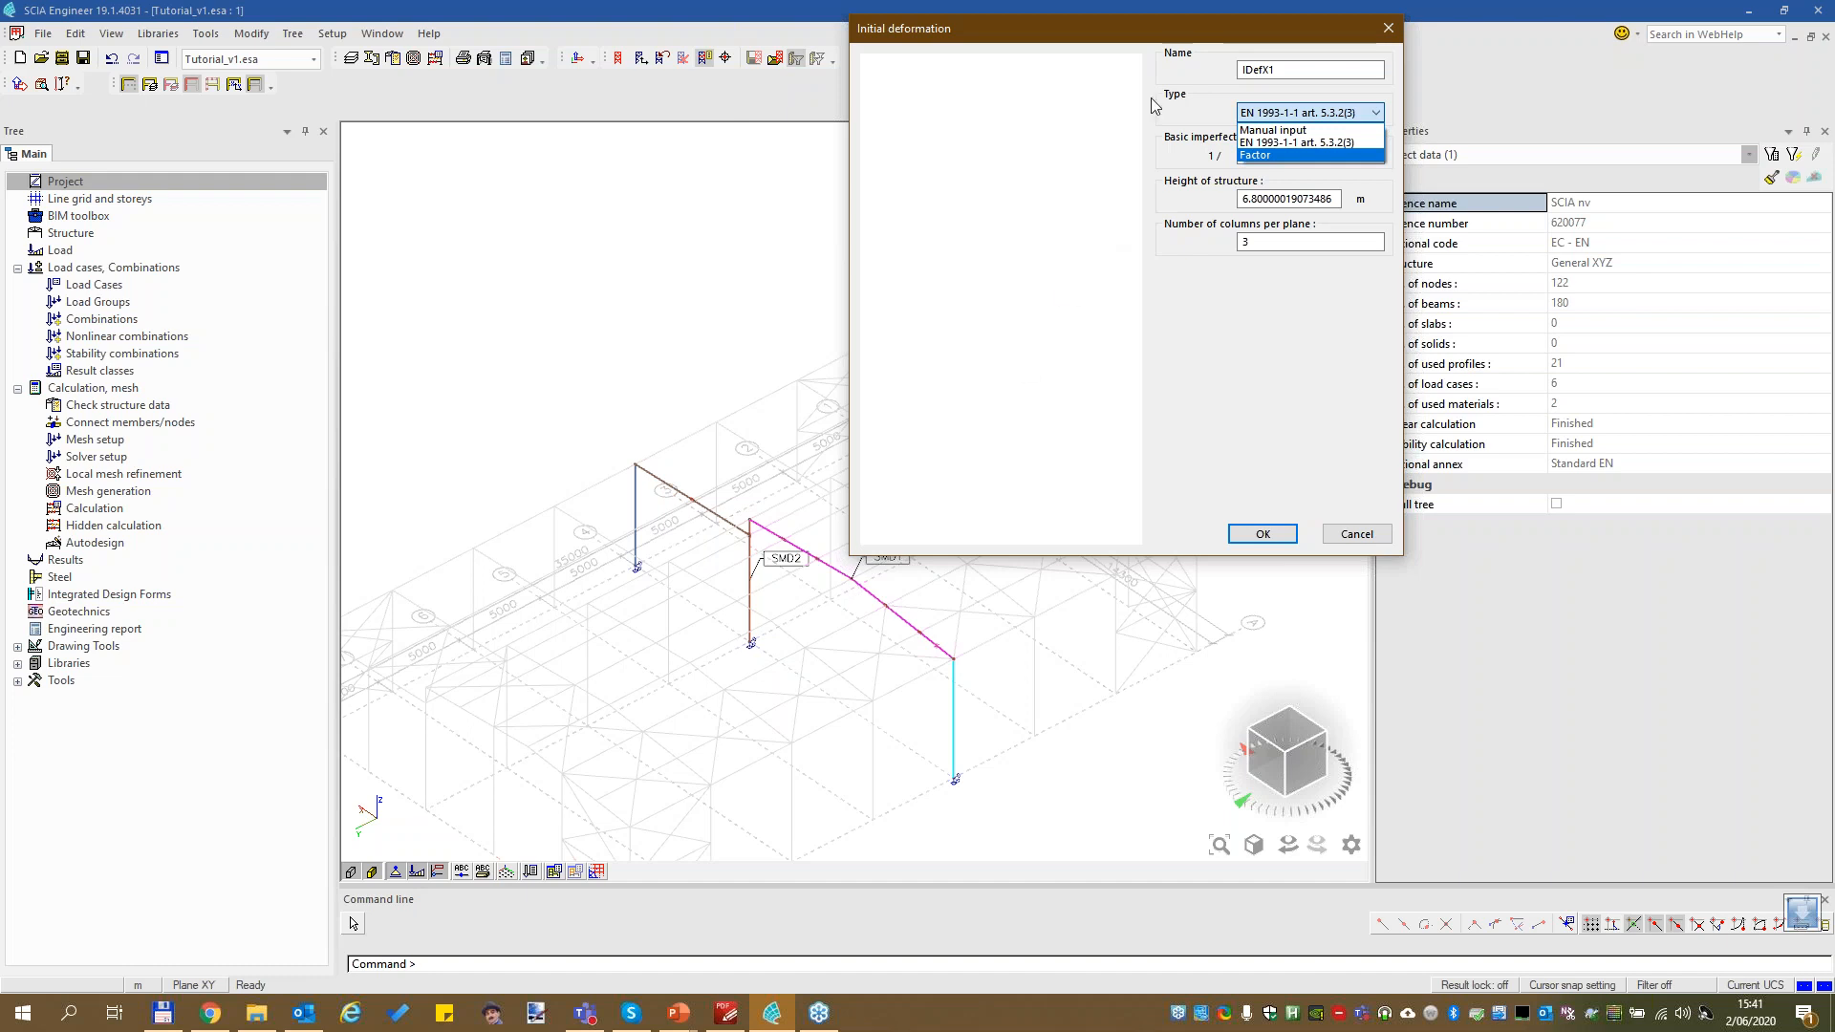
pyautogui.click(1261, 143)
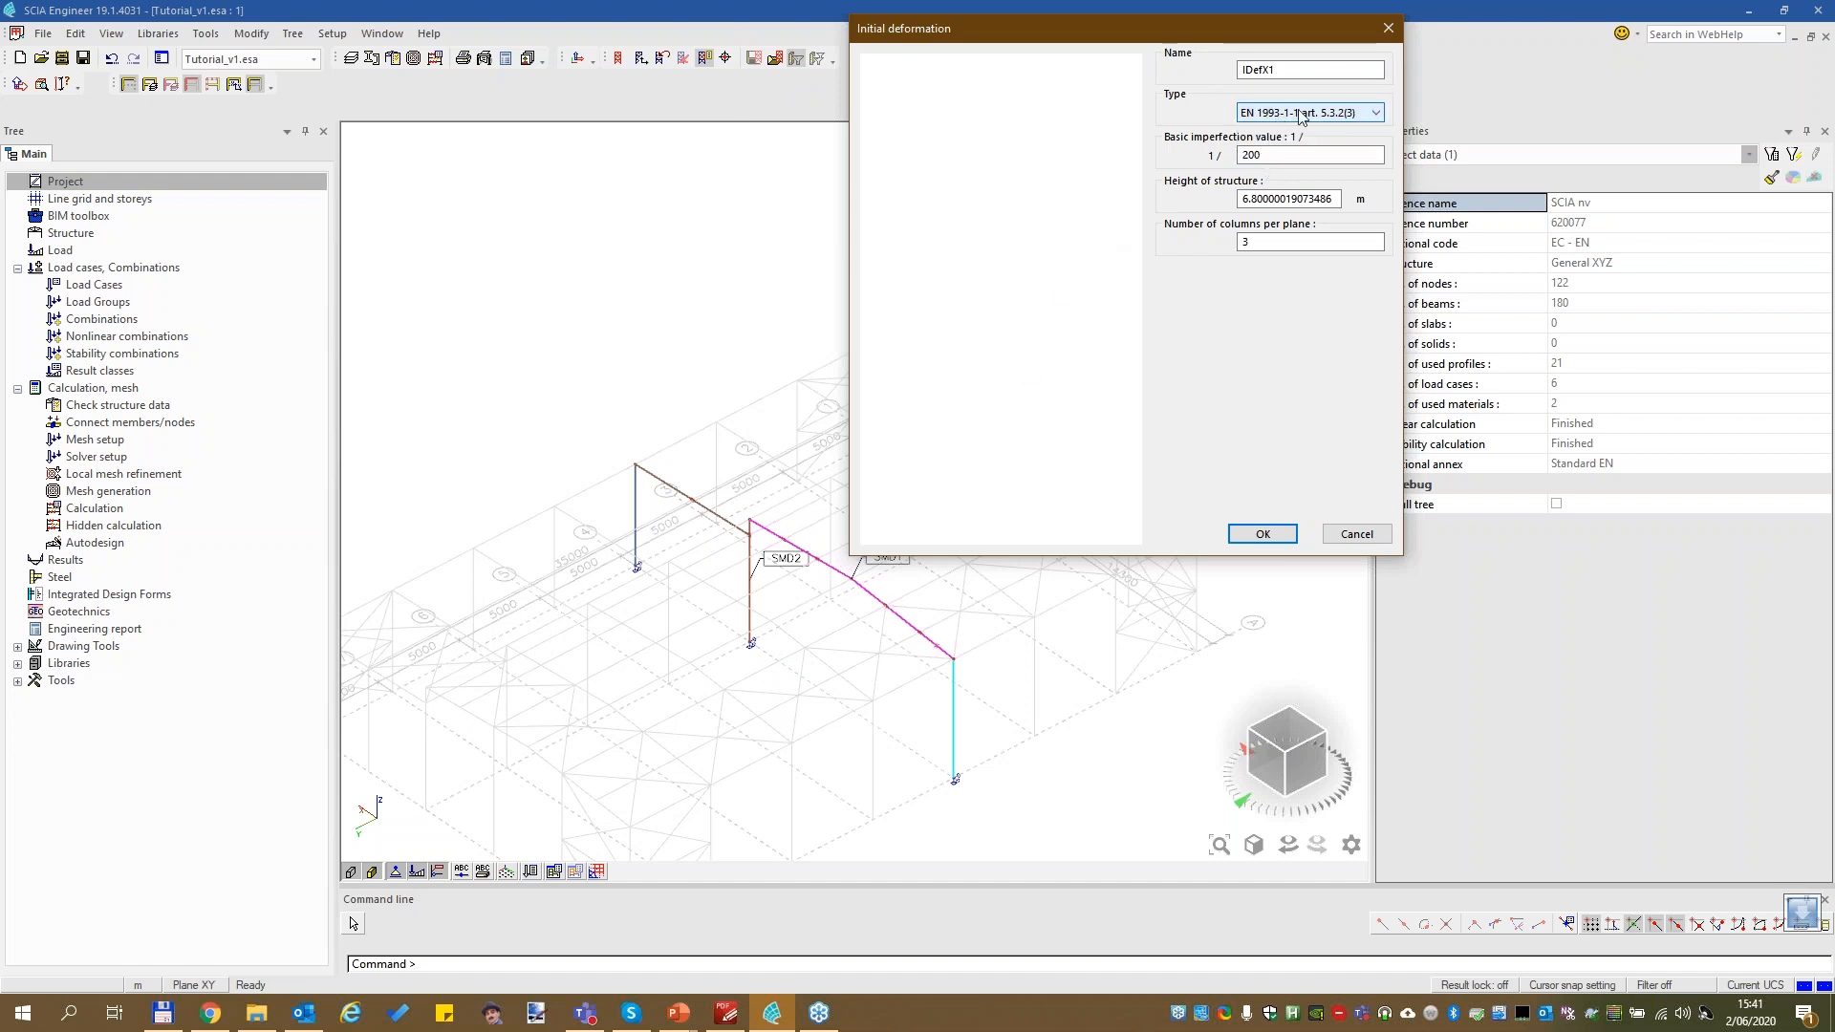
pyautogui.click(1319, 156)
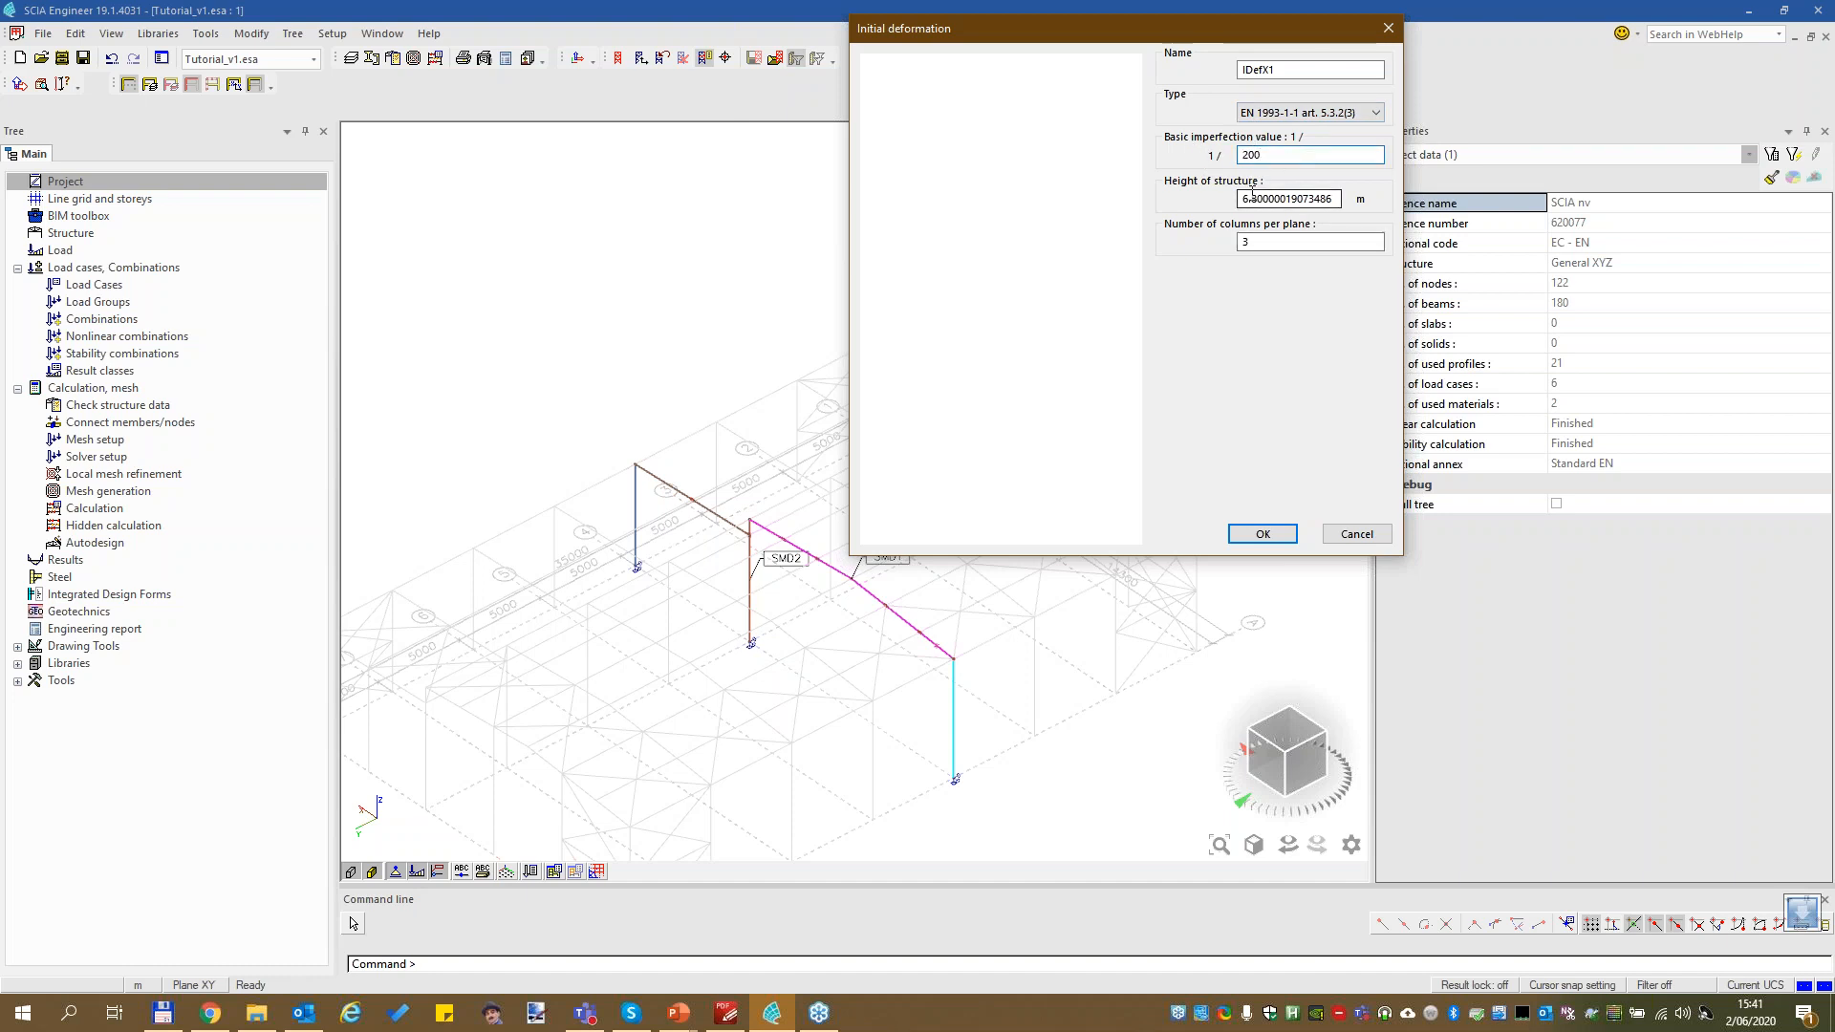
# Enter a structure height of 6.80 m and the name IDefX for the new initial deformation, and discard it
pyautogui.moveTo(1261, 197); pyautogui.dragTo(1545, 215)
pyautogui.press('Delete')
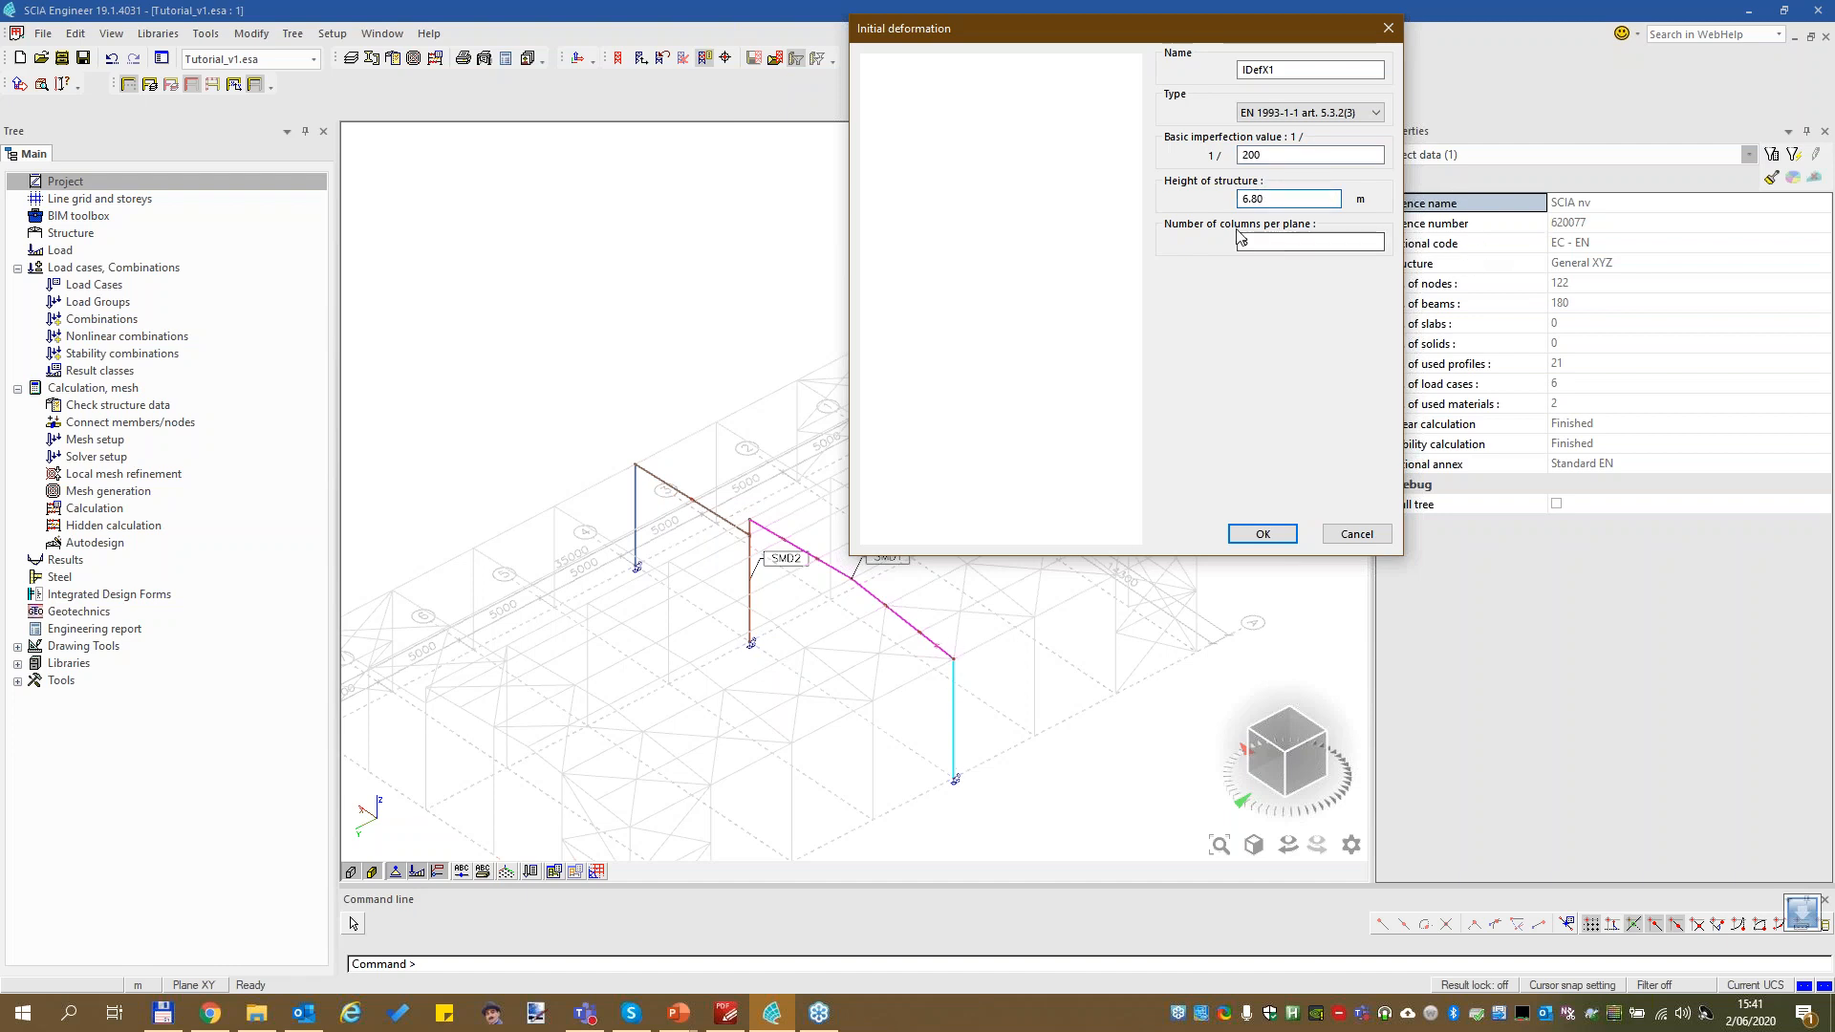
pyautogui.press('Tab')
pyautogui.moveTo(1276, 70); pyautogui.dragTo(1261, 71)
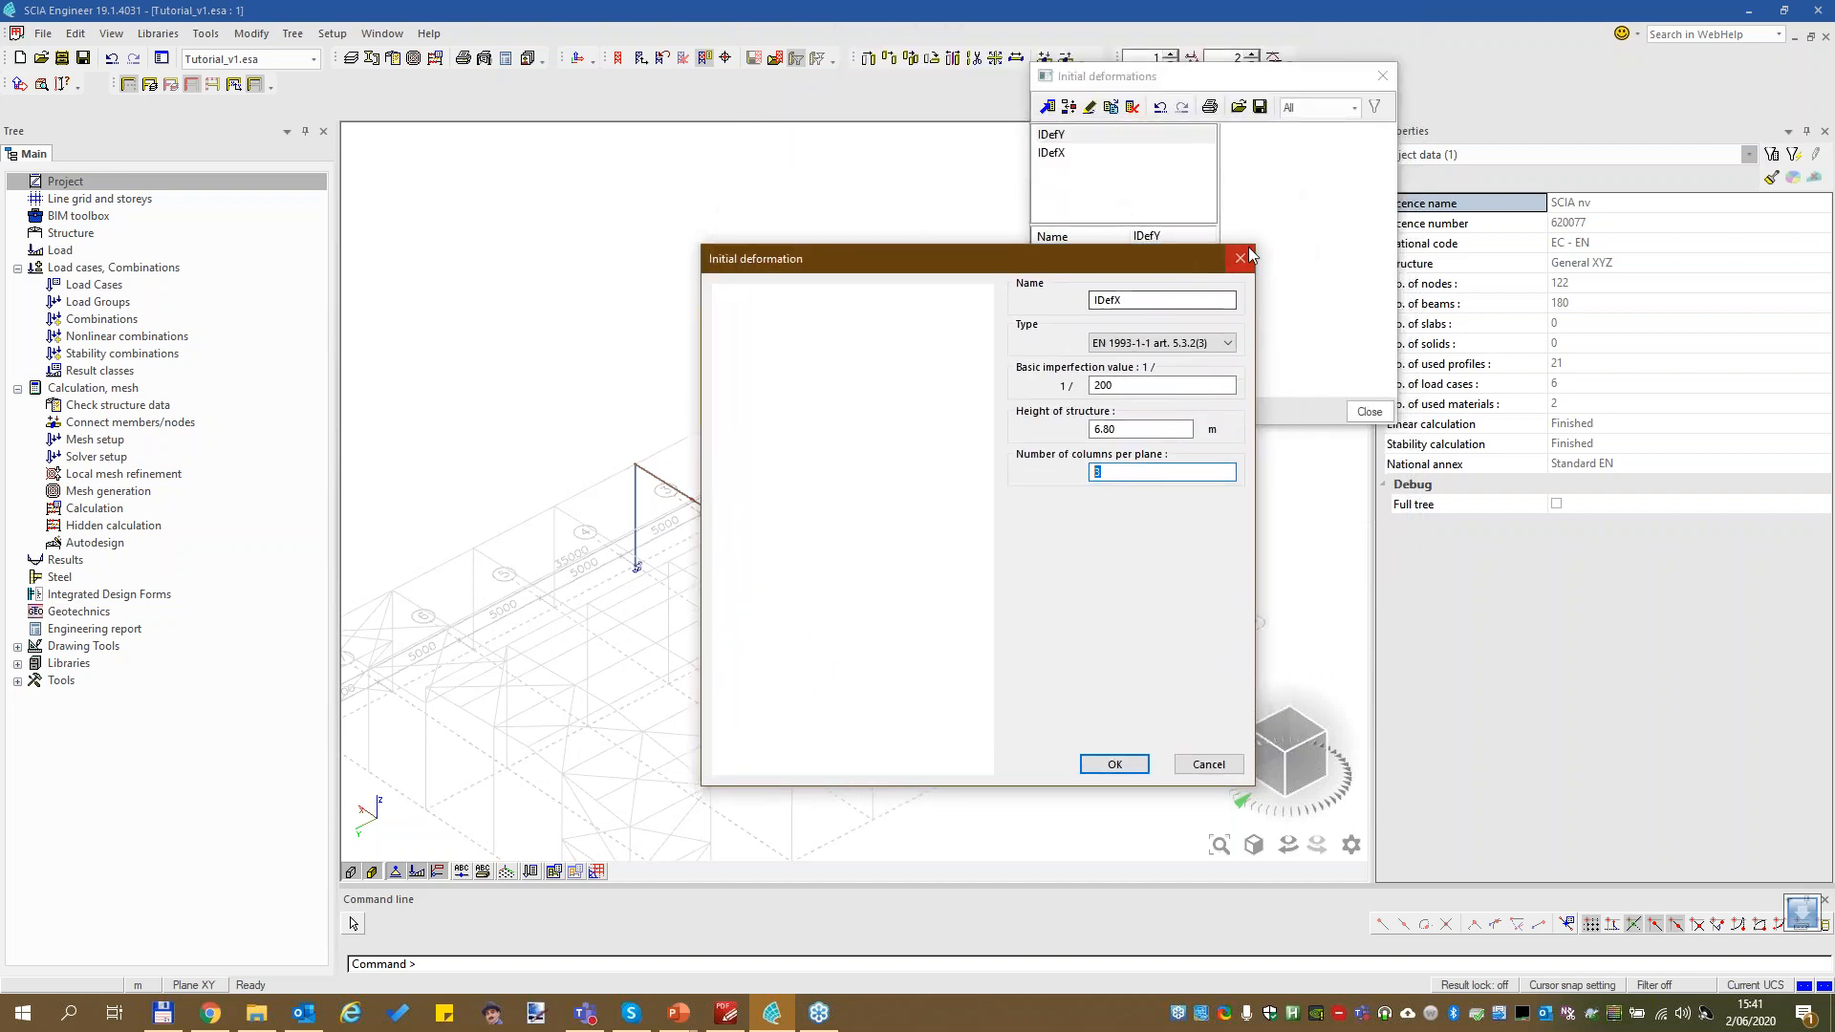
pyautogui.click(1240, 260)
# Compare the structure height, number of columns, Φ, αh and αm of the initial deformations IDefX and IDefY, and close the library
pyautogui.click(1072, 156)
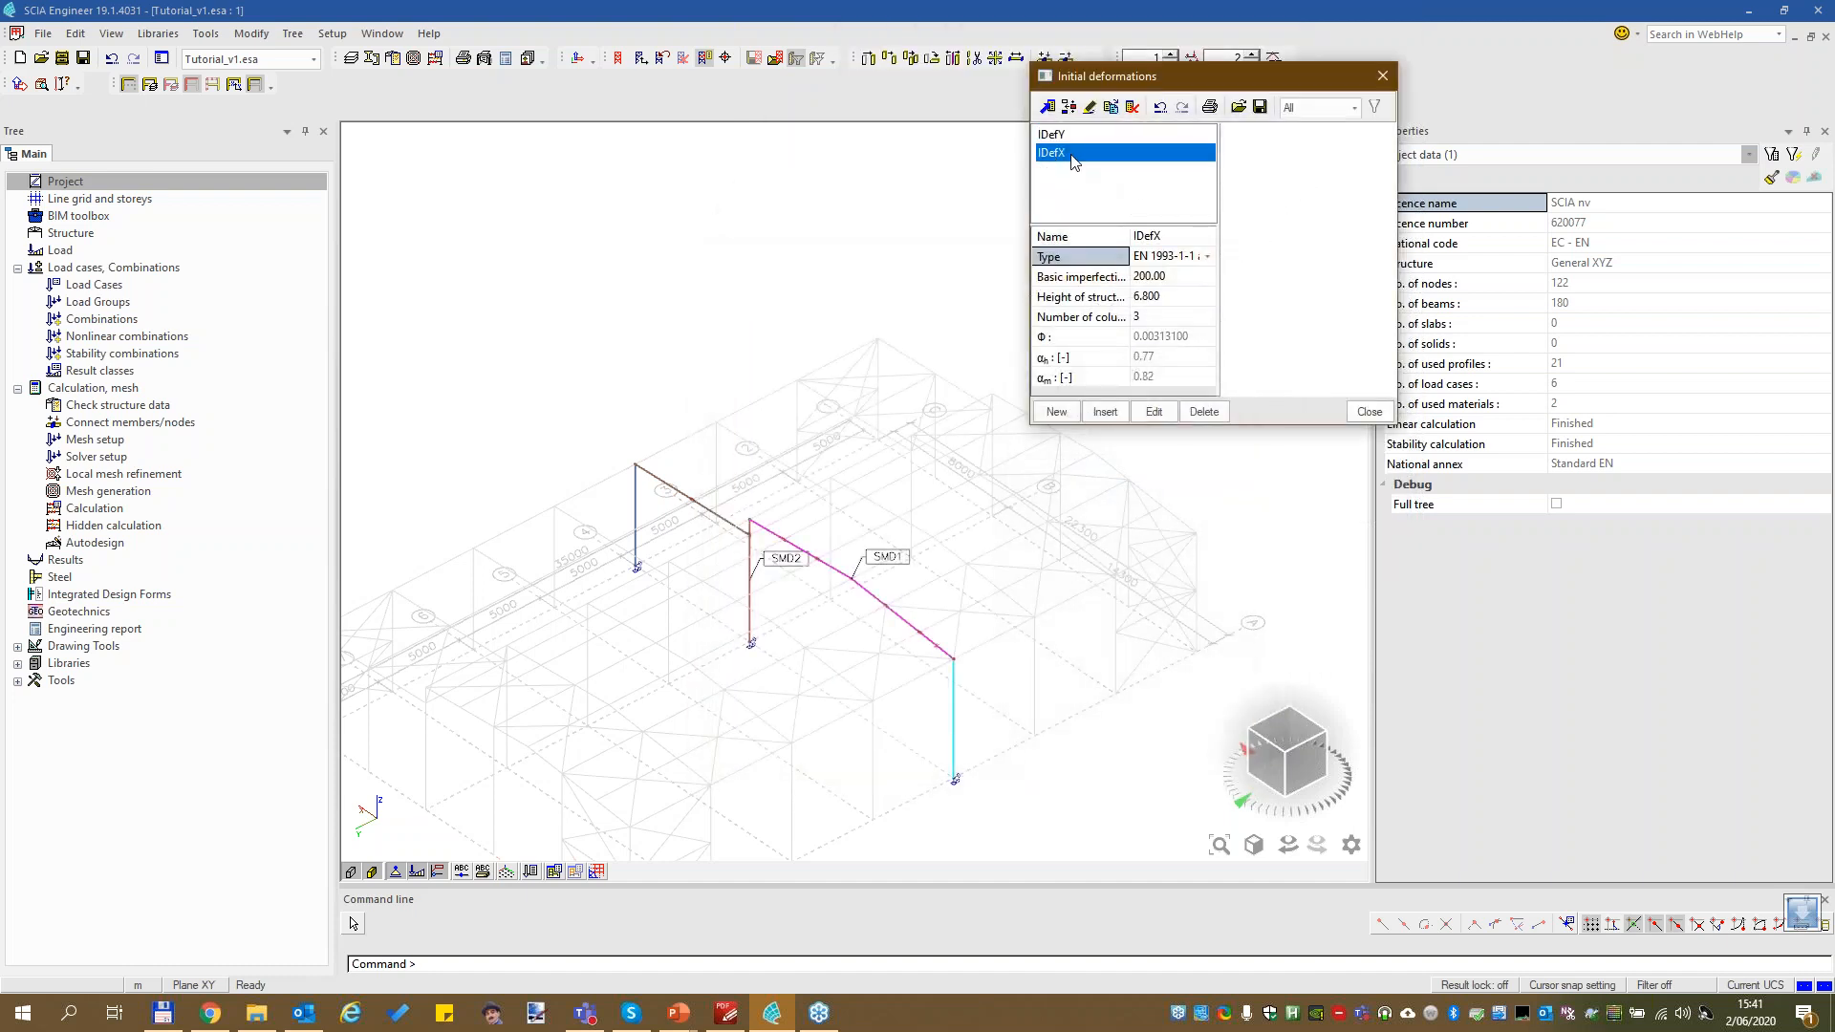
pyautogui.click(1072, 135)
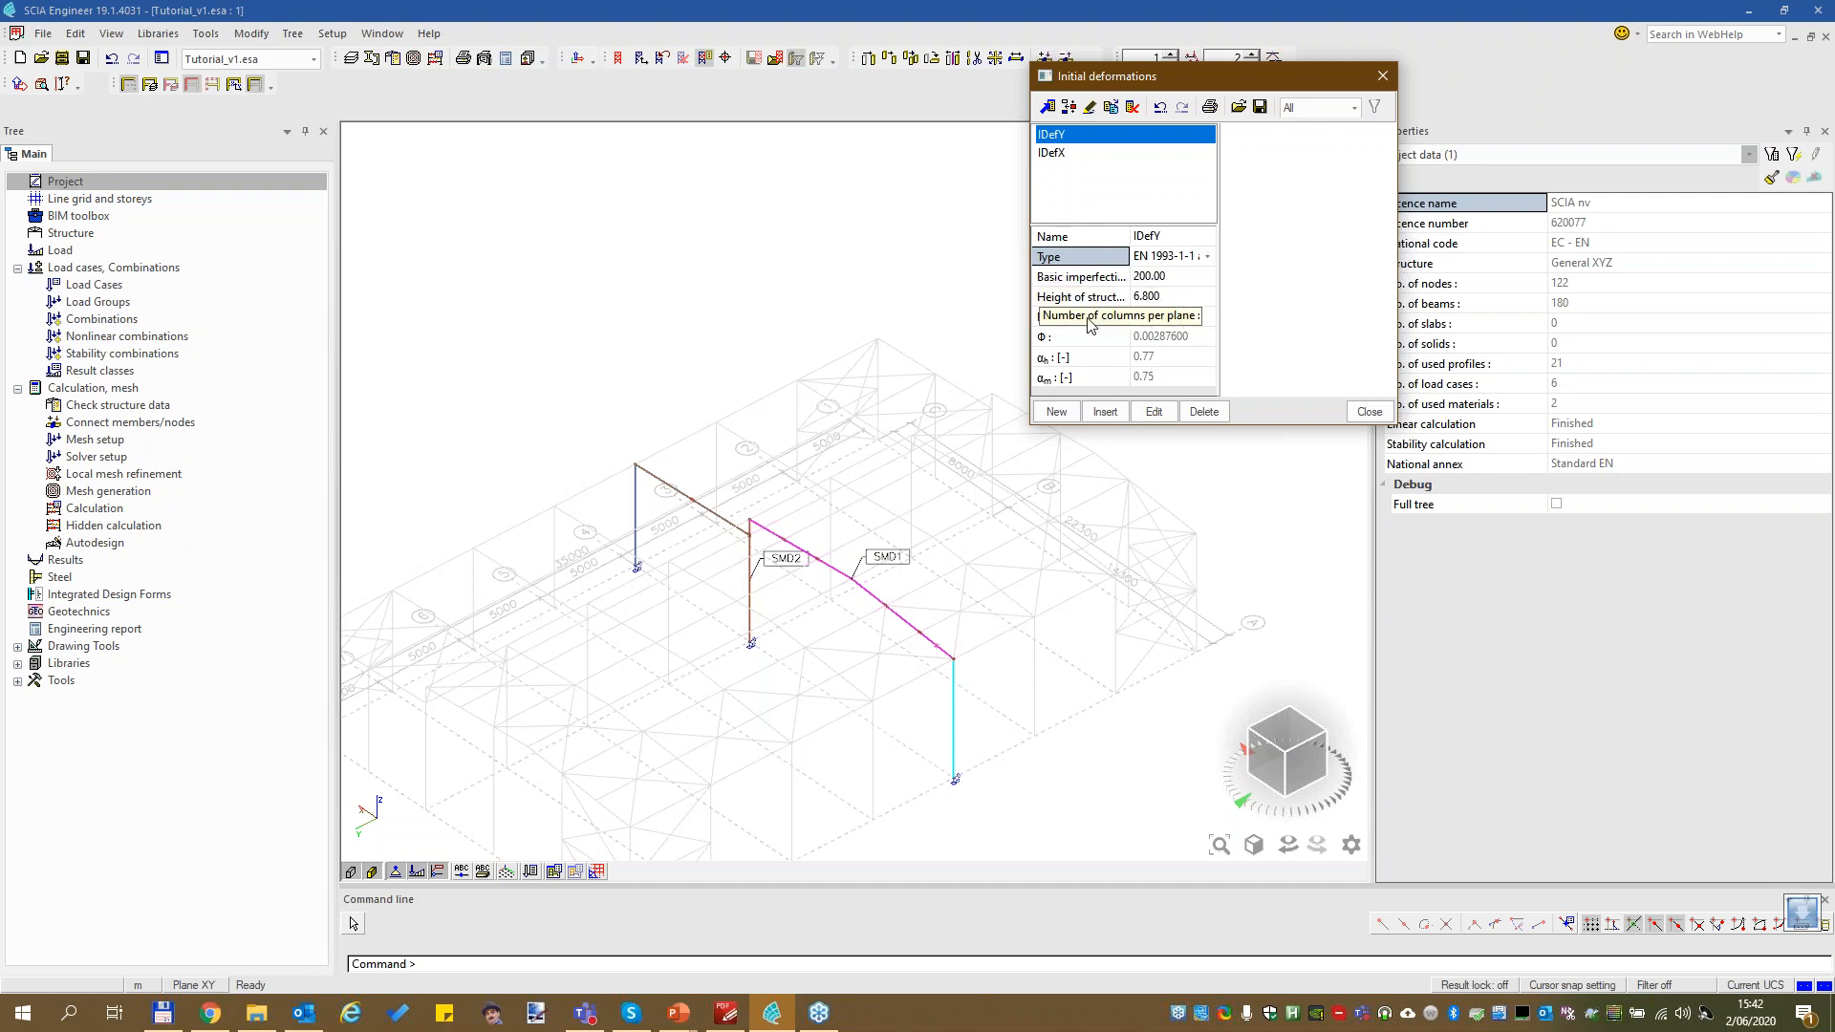
pyautogui.click(1116, 317)
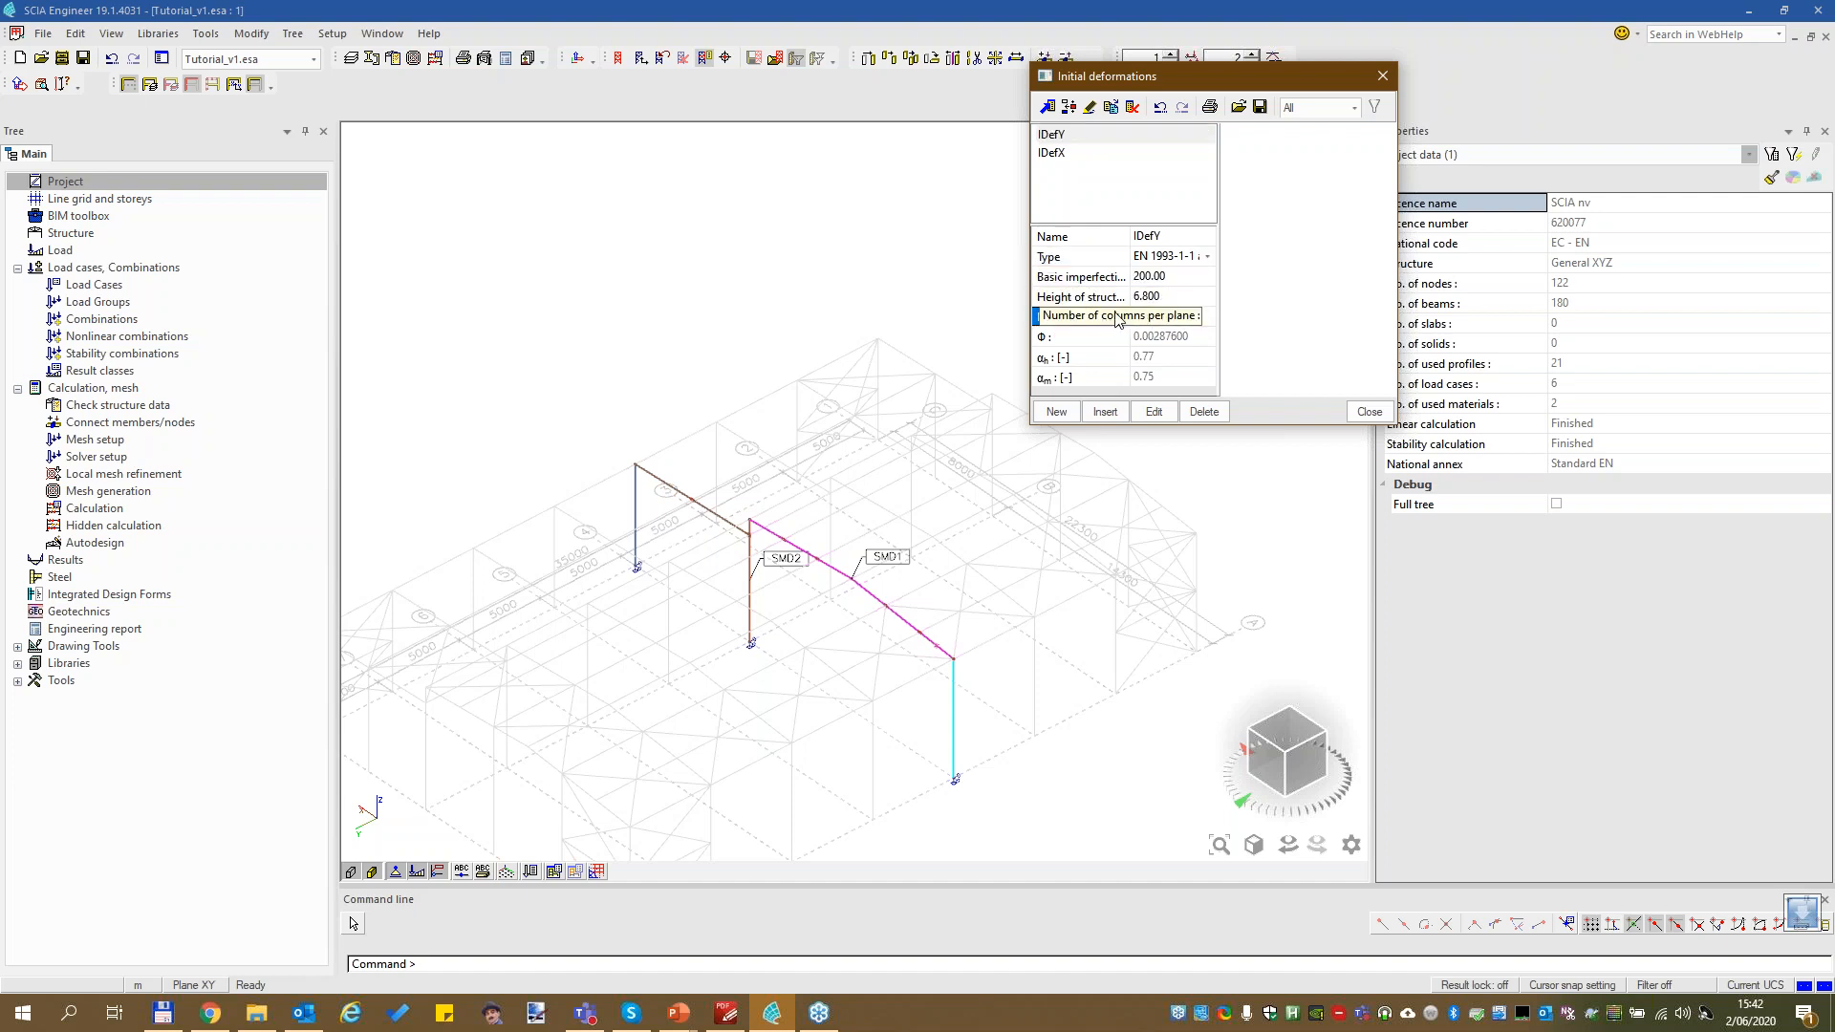
pyautogui.click(1085, 298)
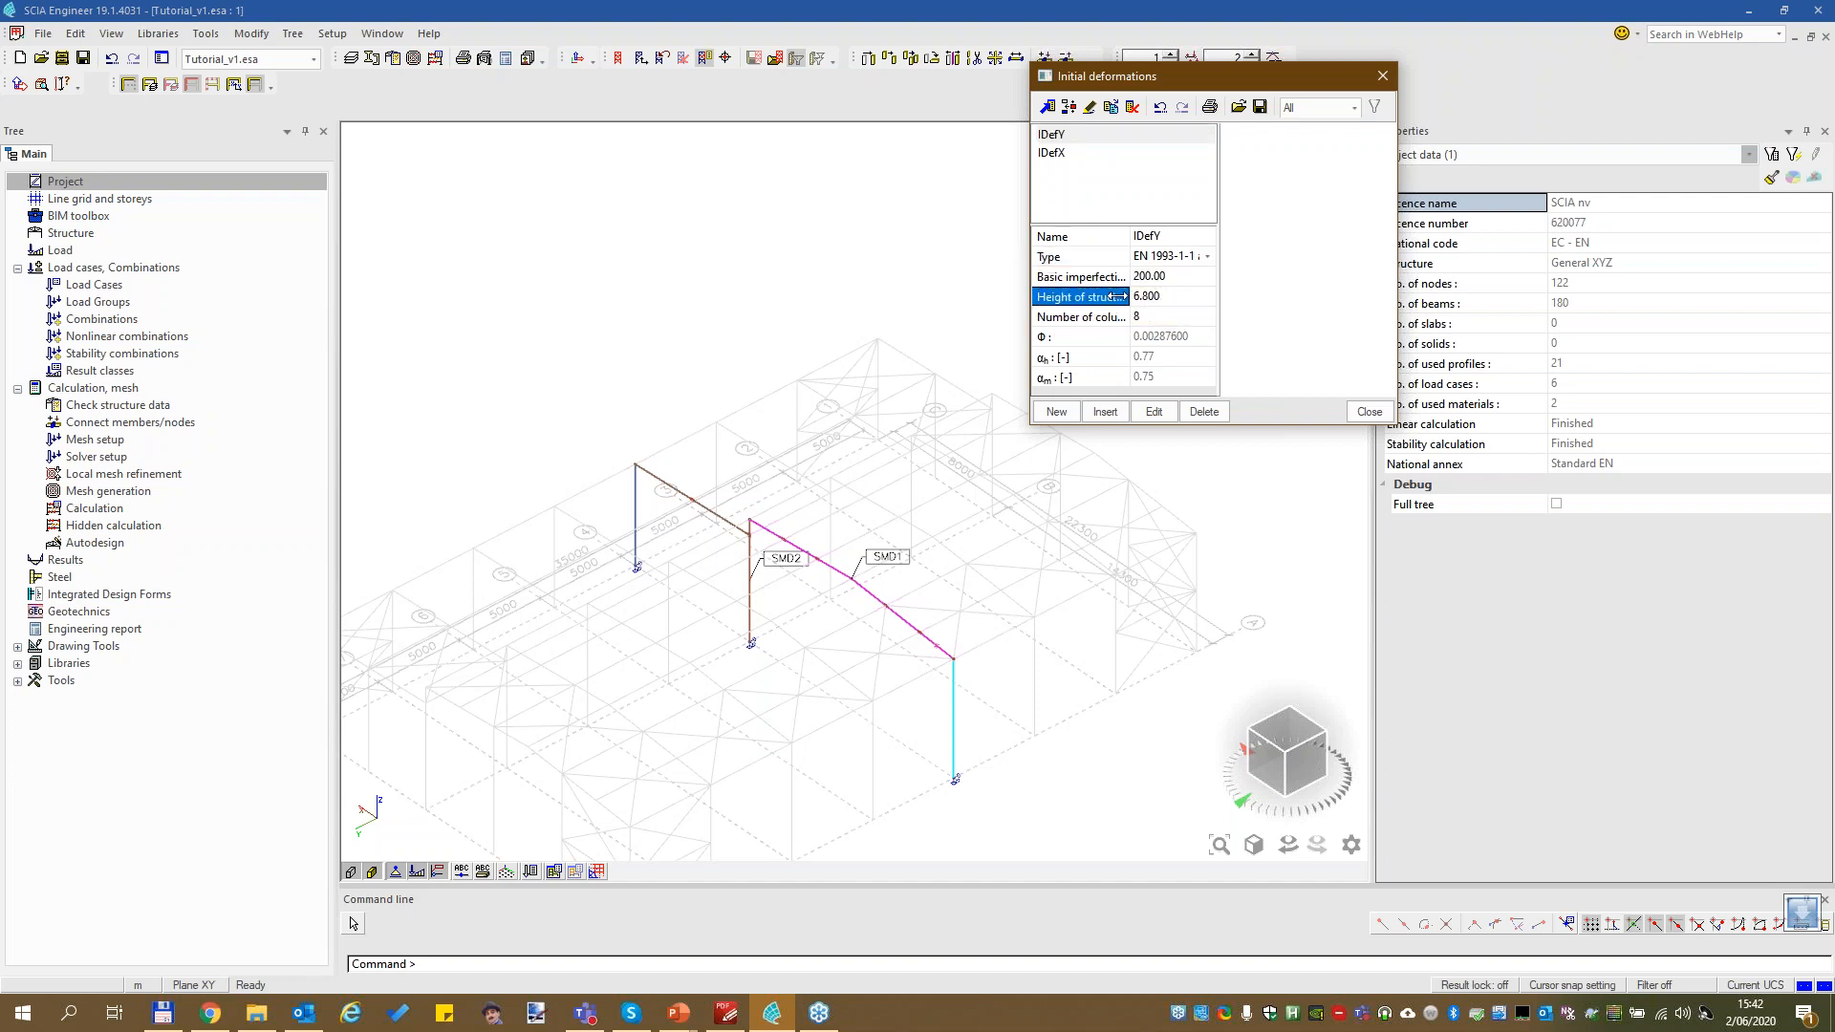
pyautogui.click(1074, 359)
pyautogui.click(1053, 337)
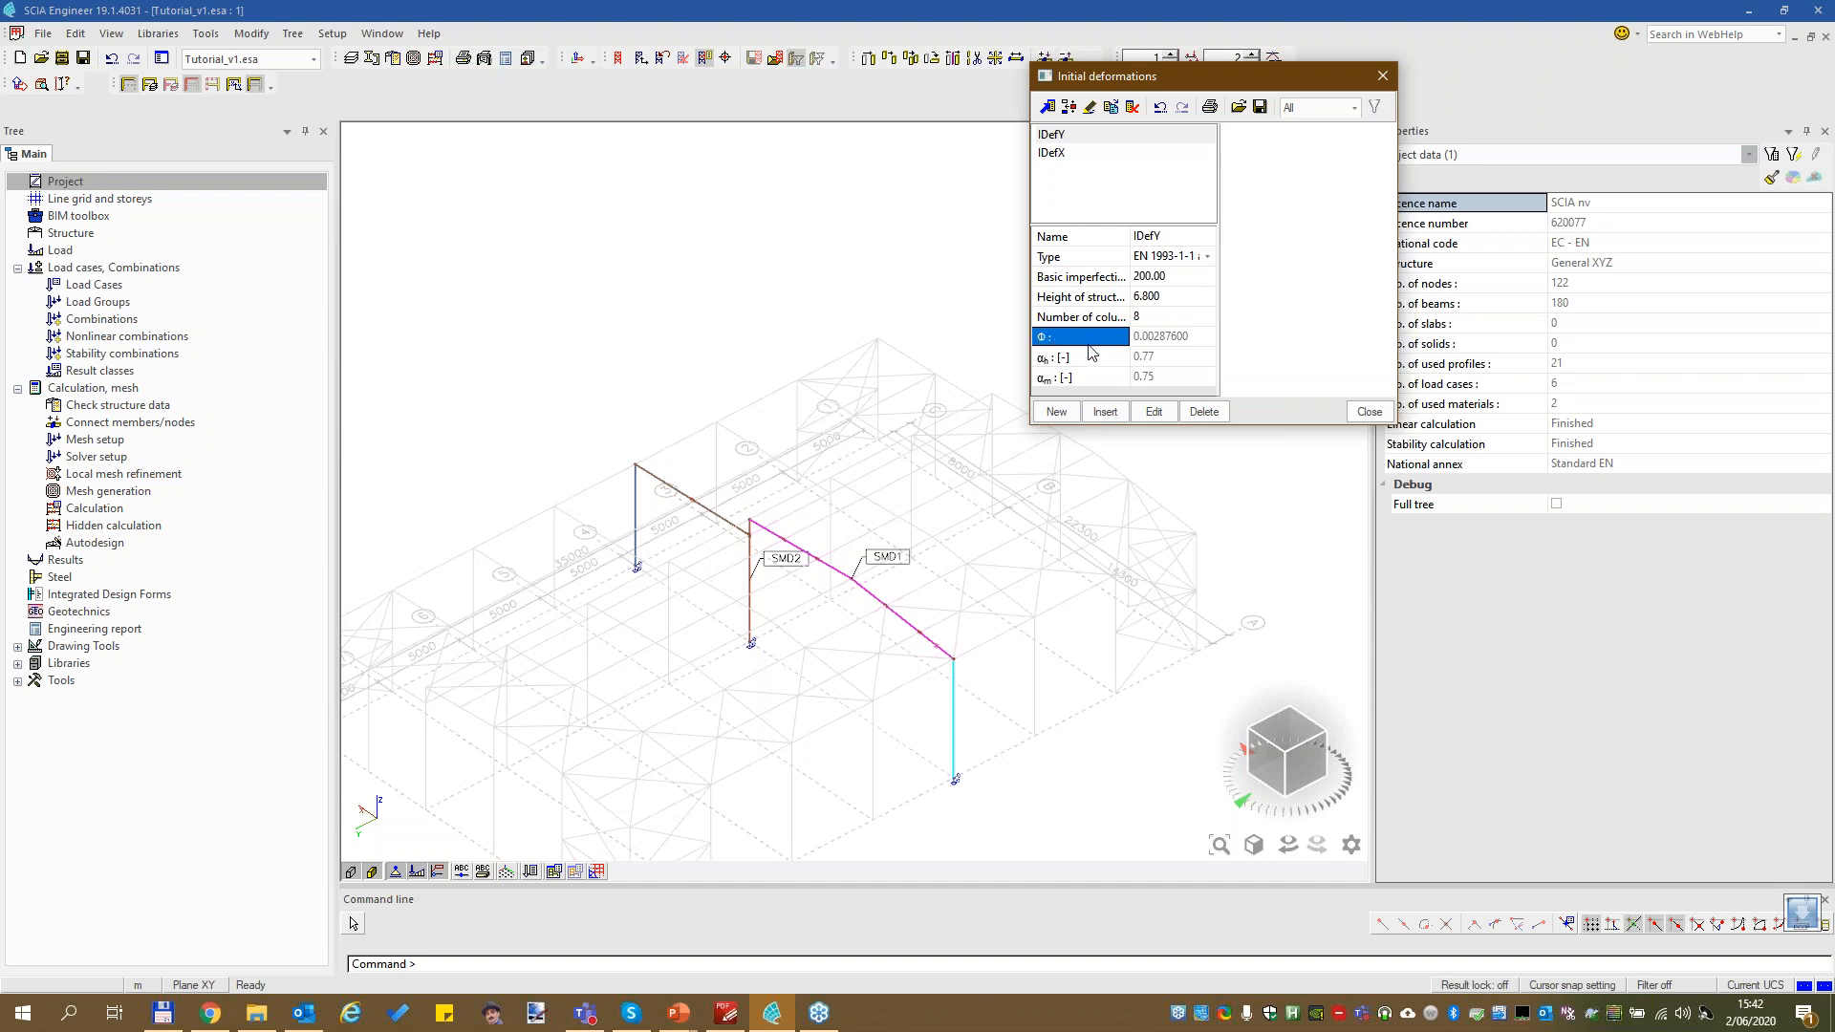
pyautogui.click(1061, 360)
pyautogui.click(1067, 378)
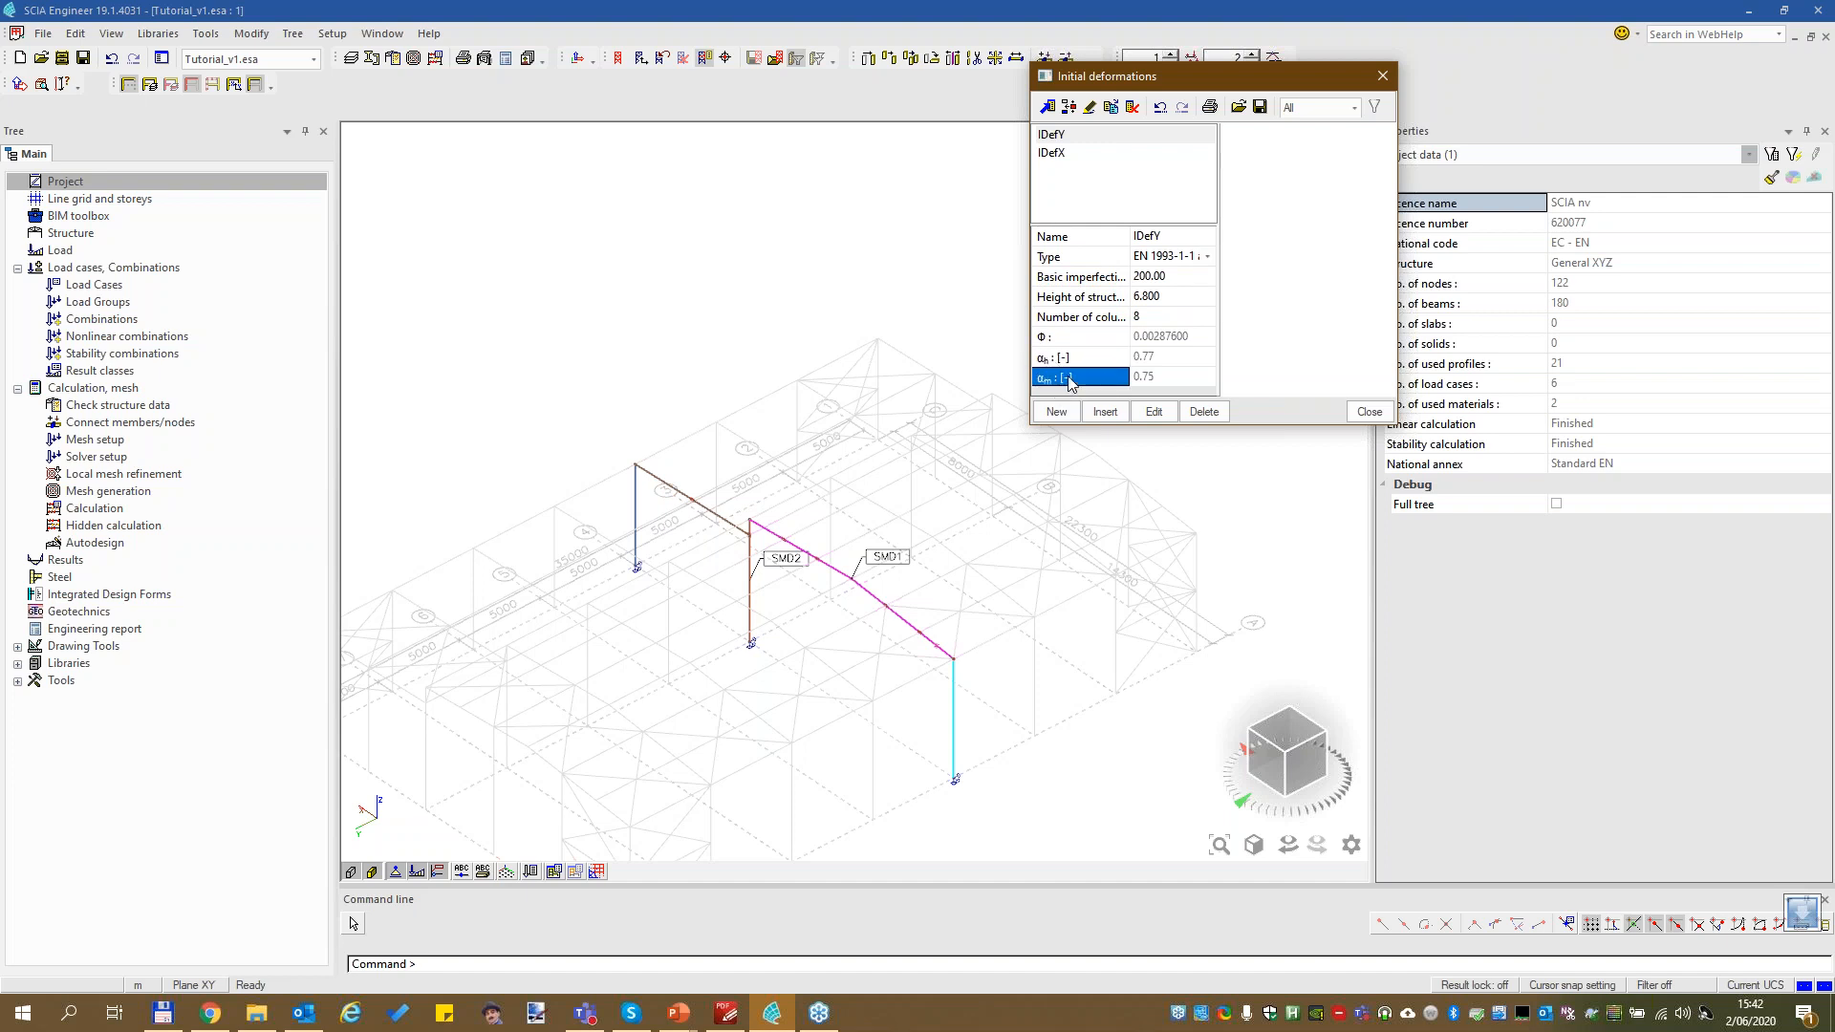
pyautogui.click(1120, 358)
pyautogui.click(1103, 338)
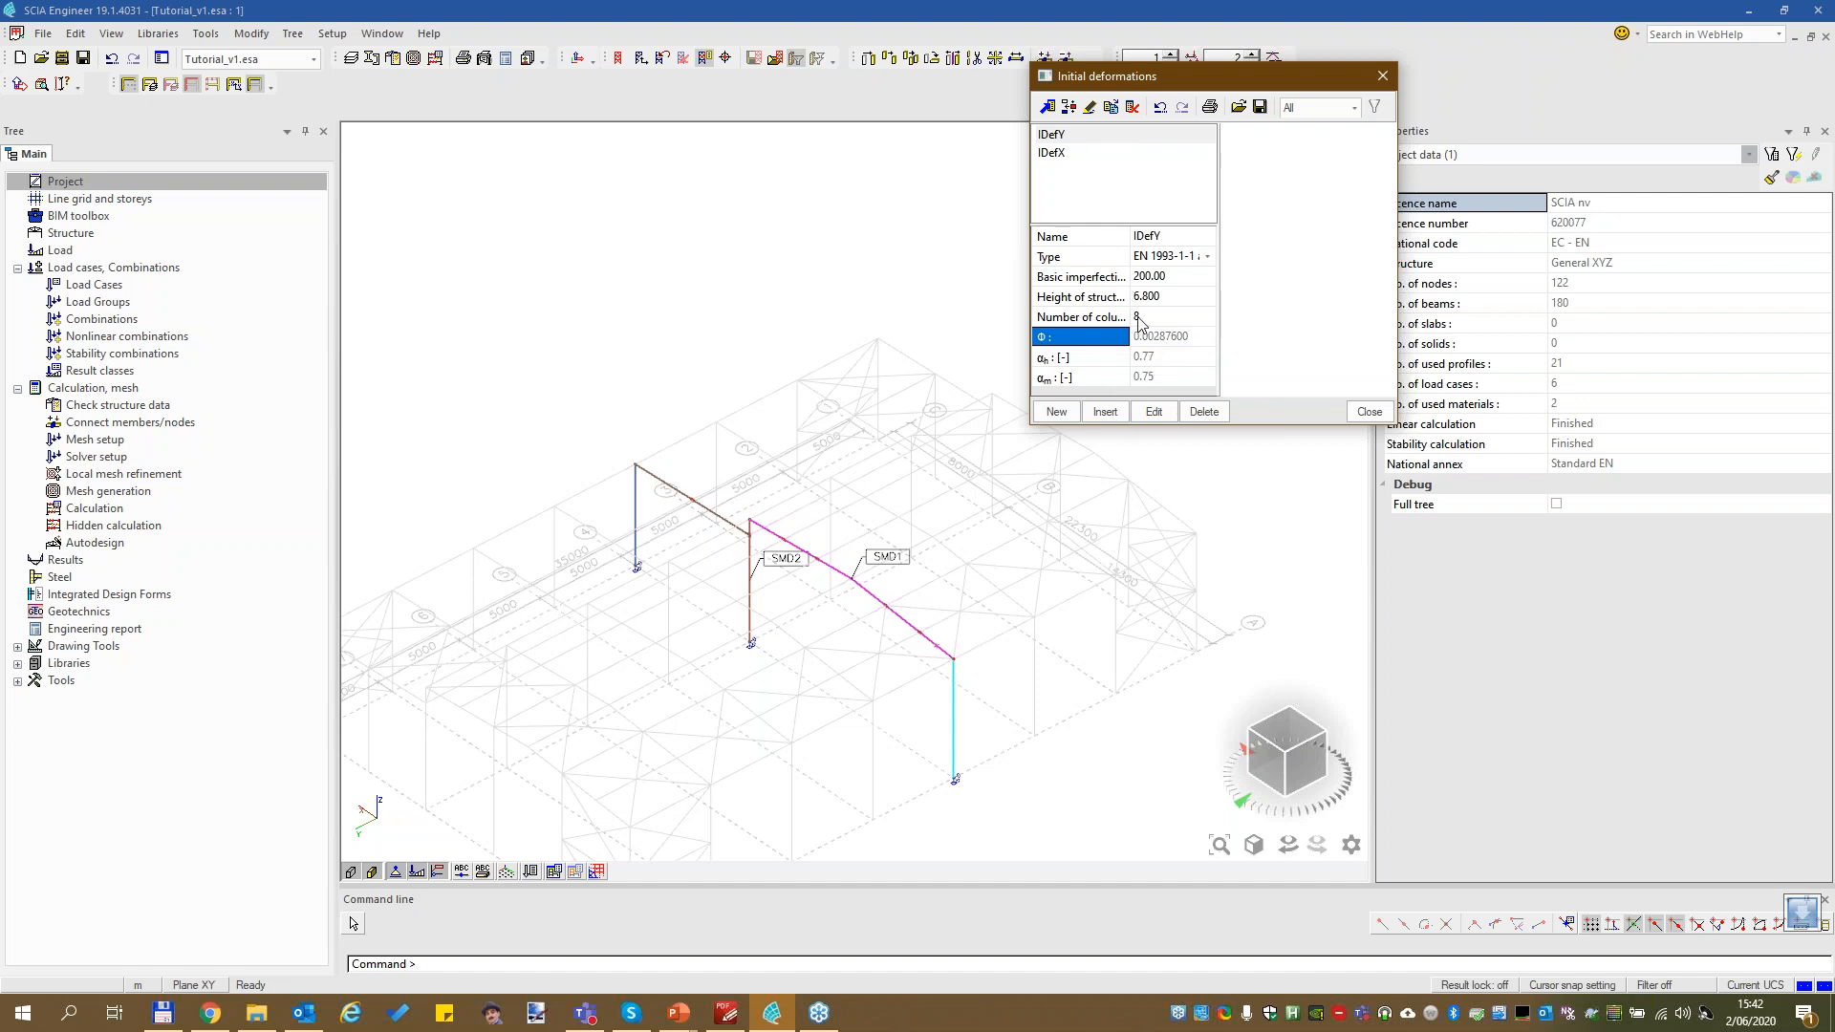
pyautogui.click(1050, 154)
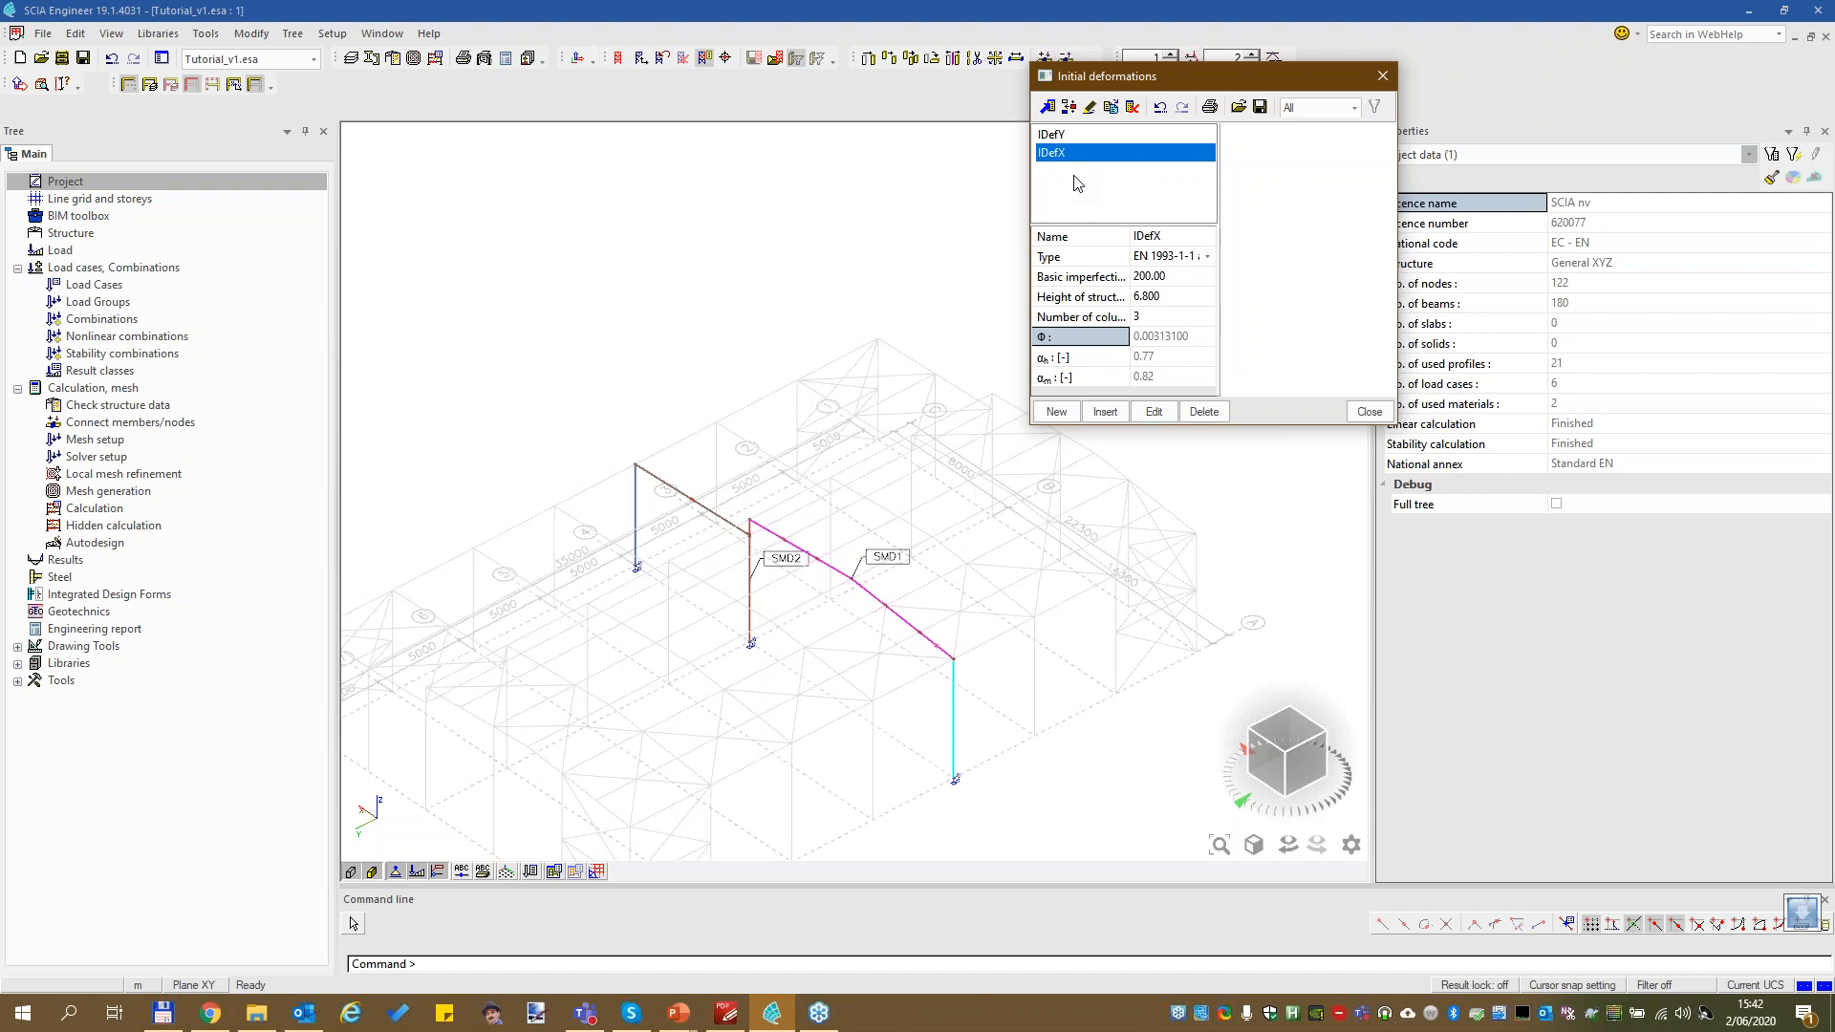
pyautogui.click(1385, 75)
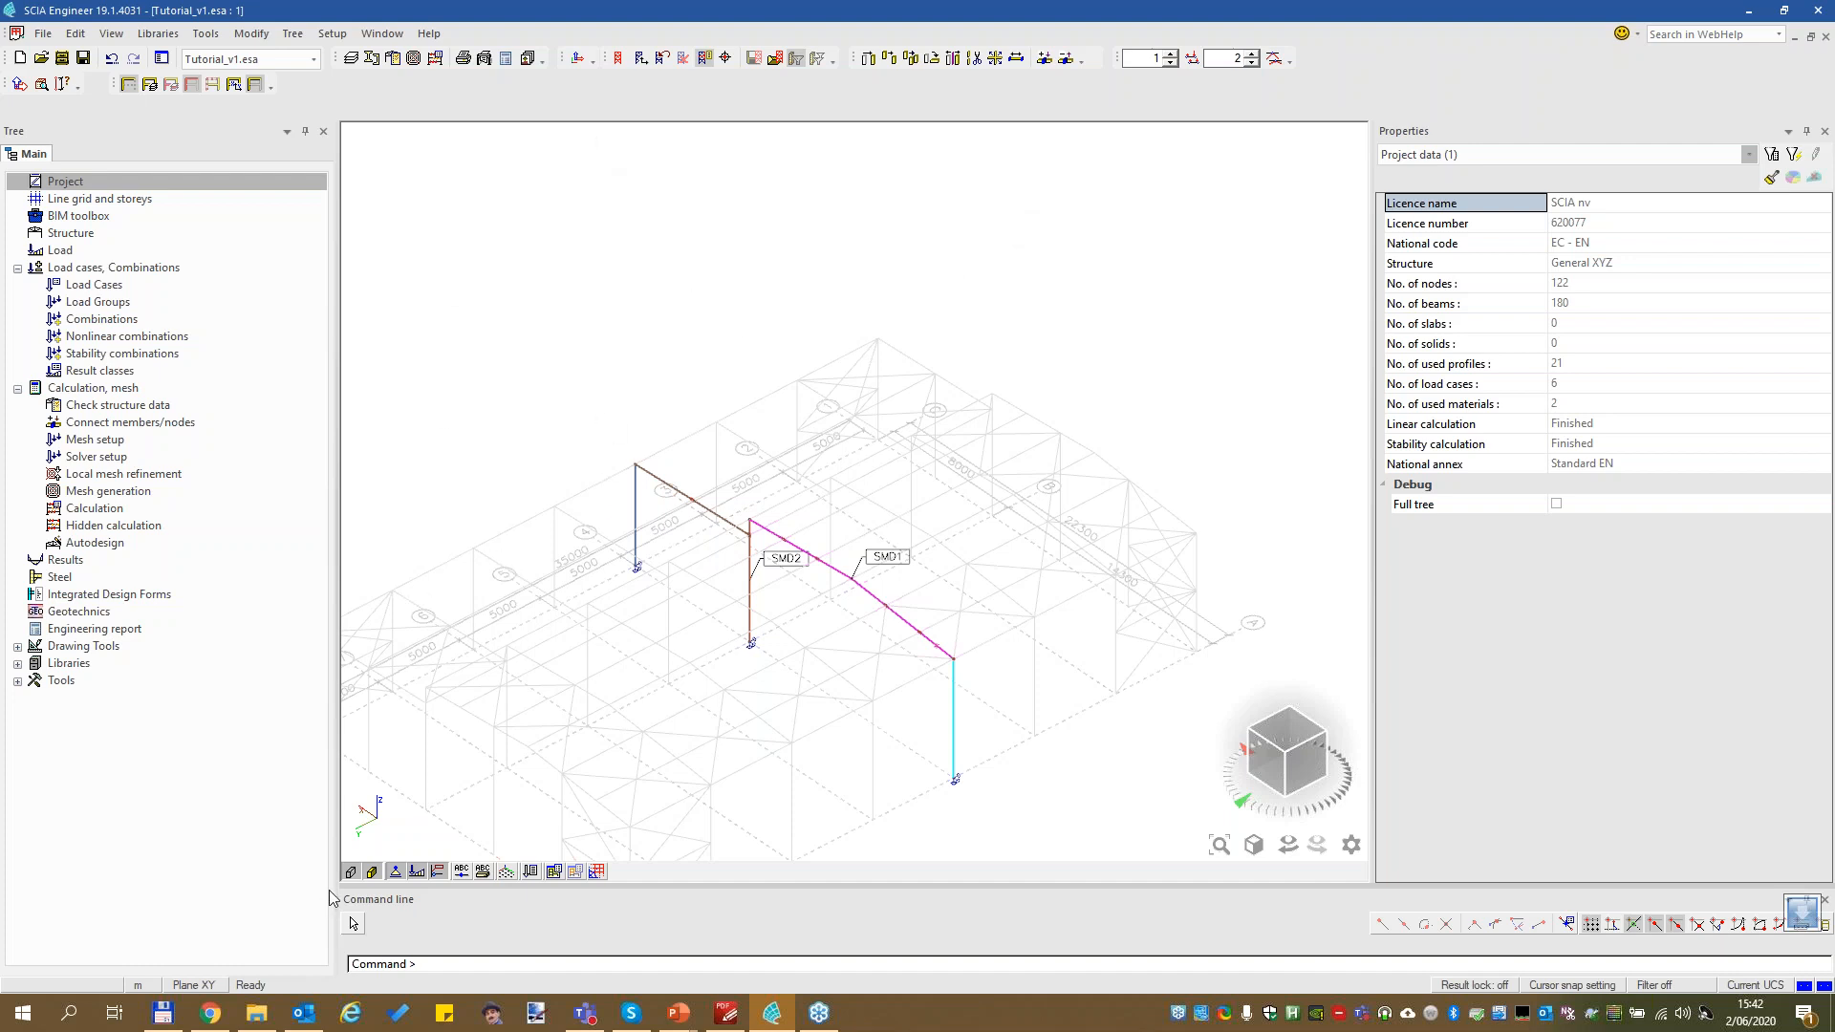
# Show the whole structure, select every member whose FEM type is axial force only, and hide them
pyautogui.click(128, 85)
pyautogui.scroll(-3, 795, 375)
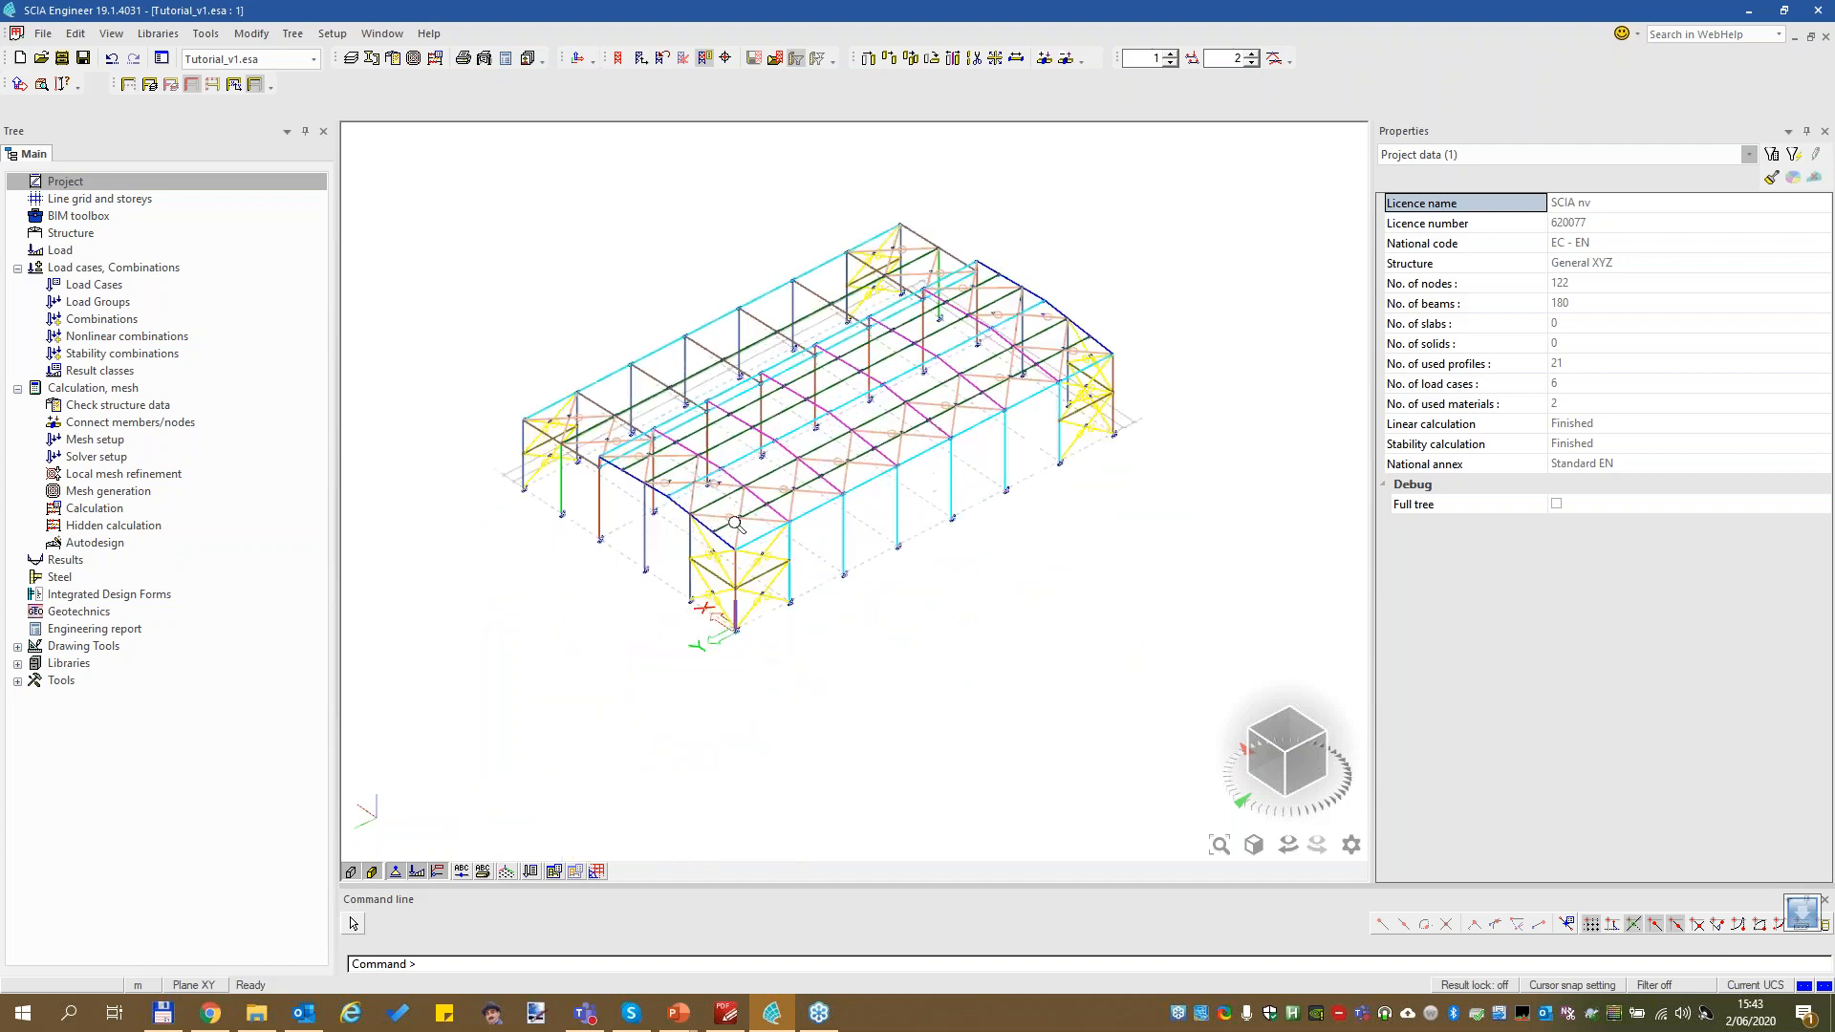
pyautogui.scroll(3, 718, 516)
pyautogui.click(764, 579)
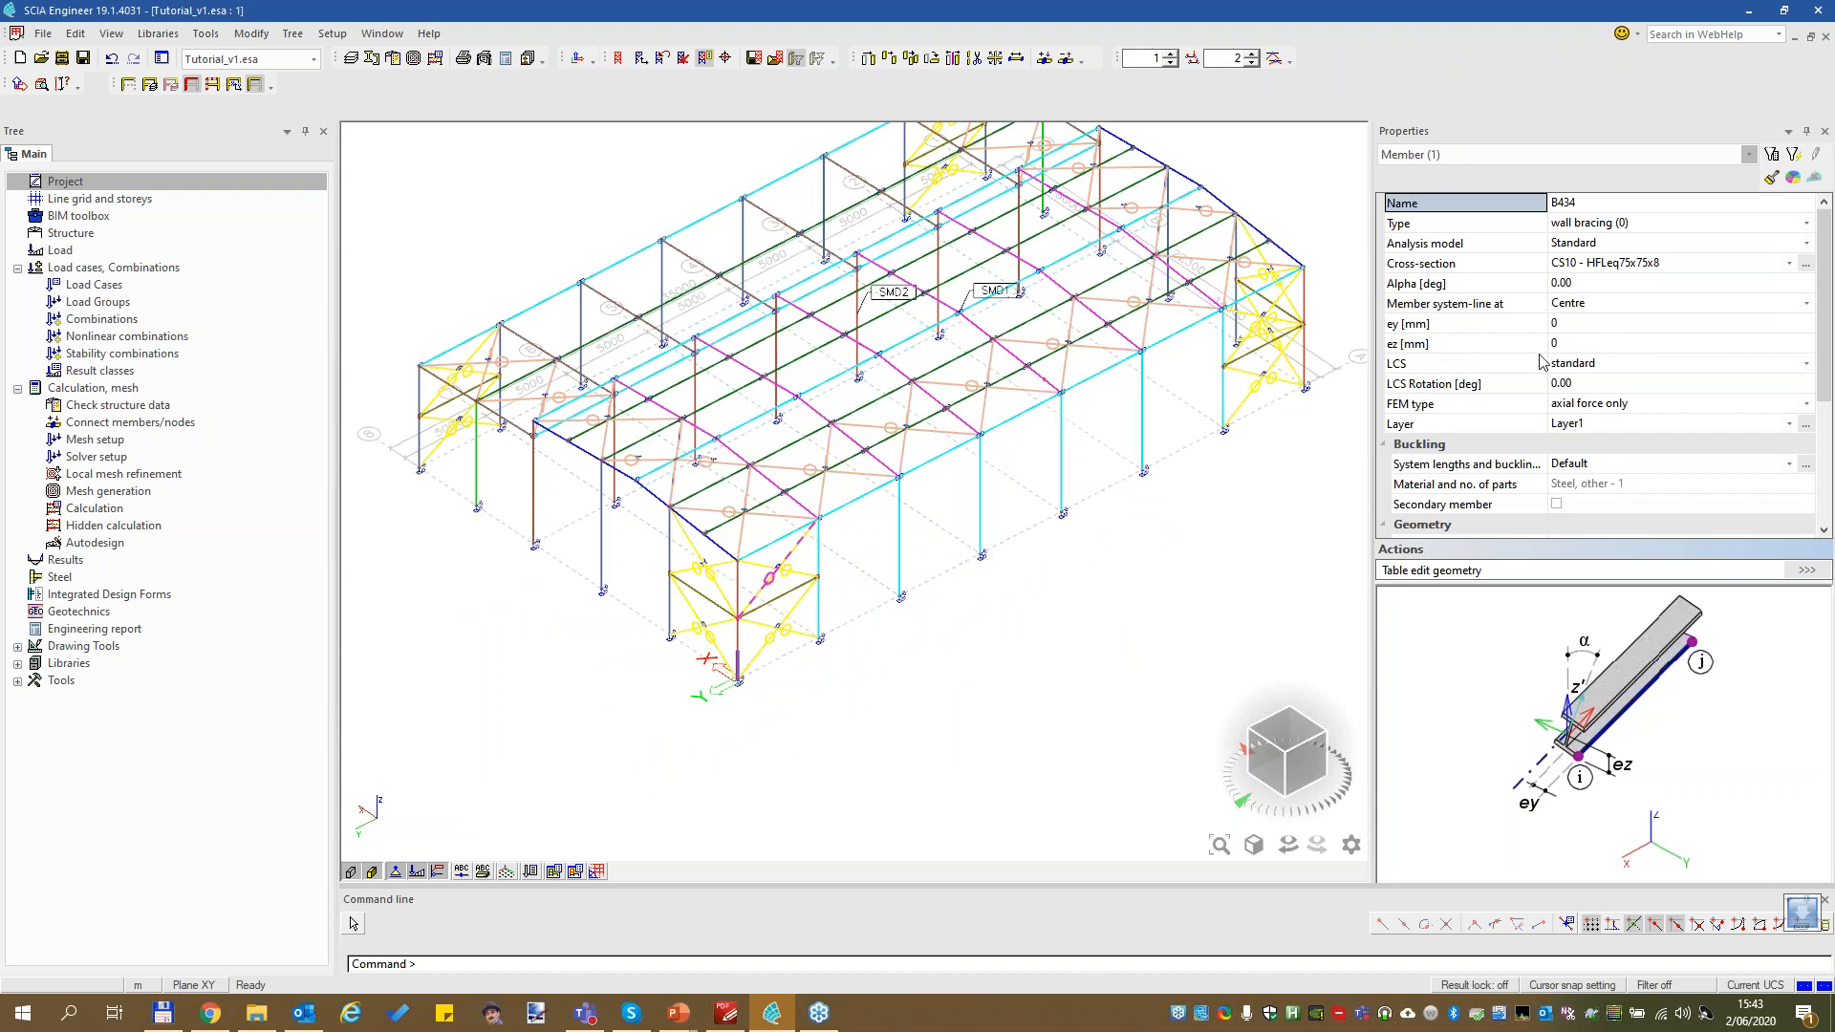
pyautogui.click(1519, 409)
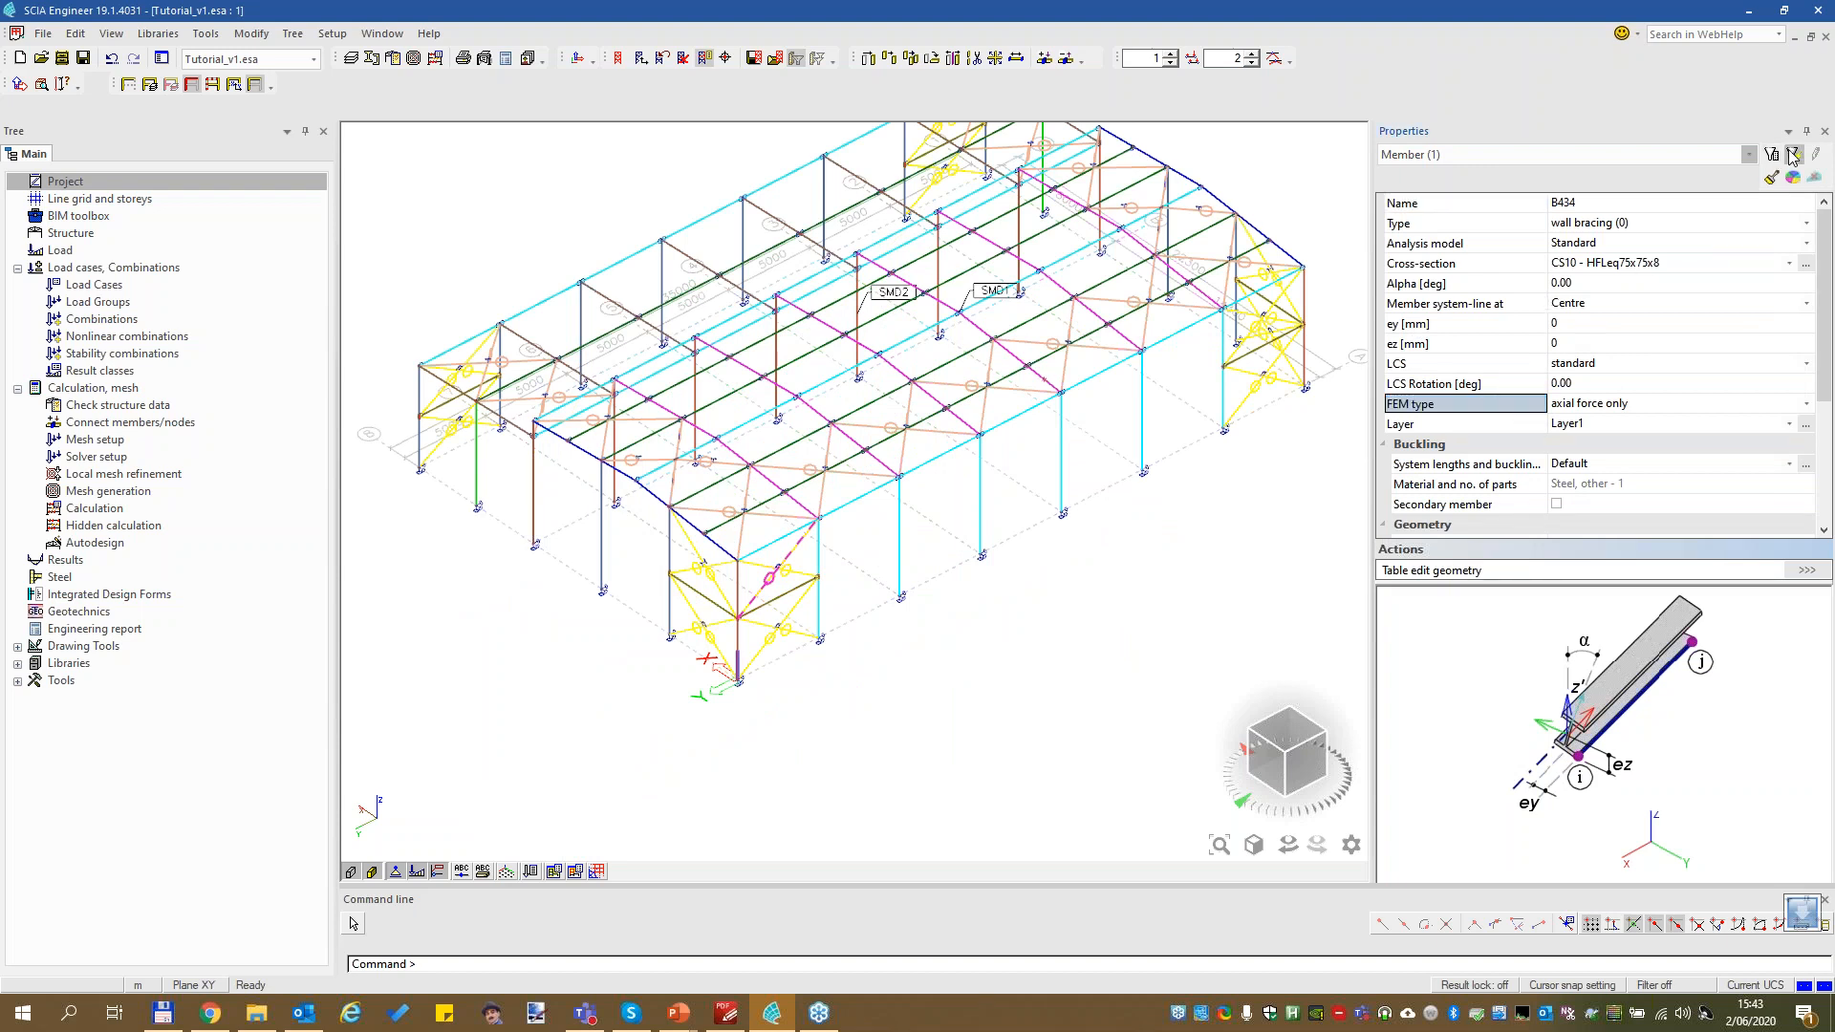
pyautogui.click(1793, 154)
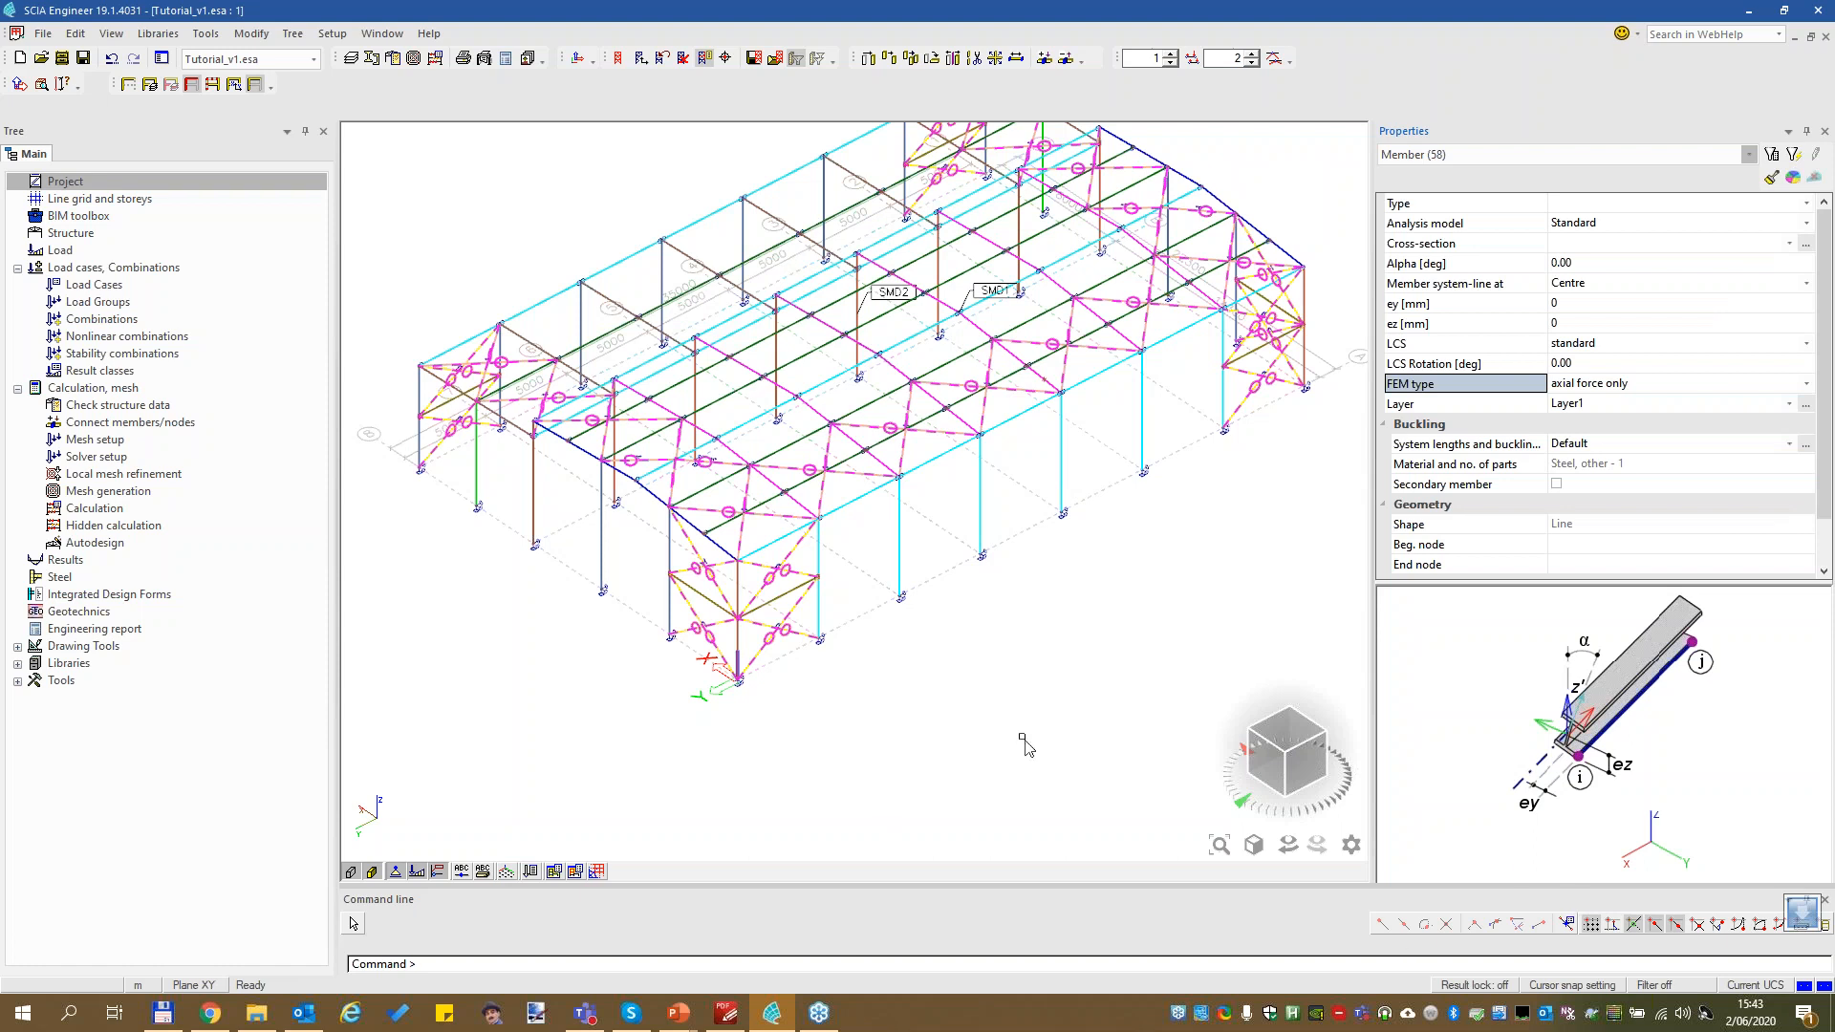
pyautogui.click(213, 85)
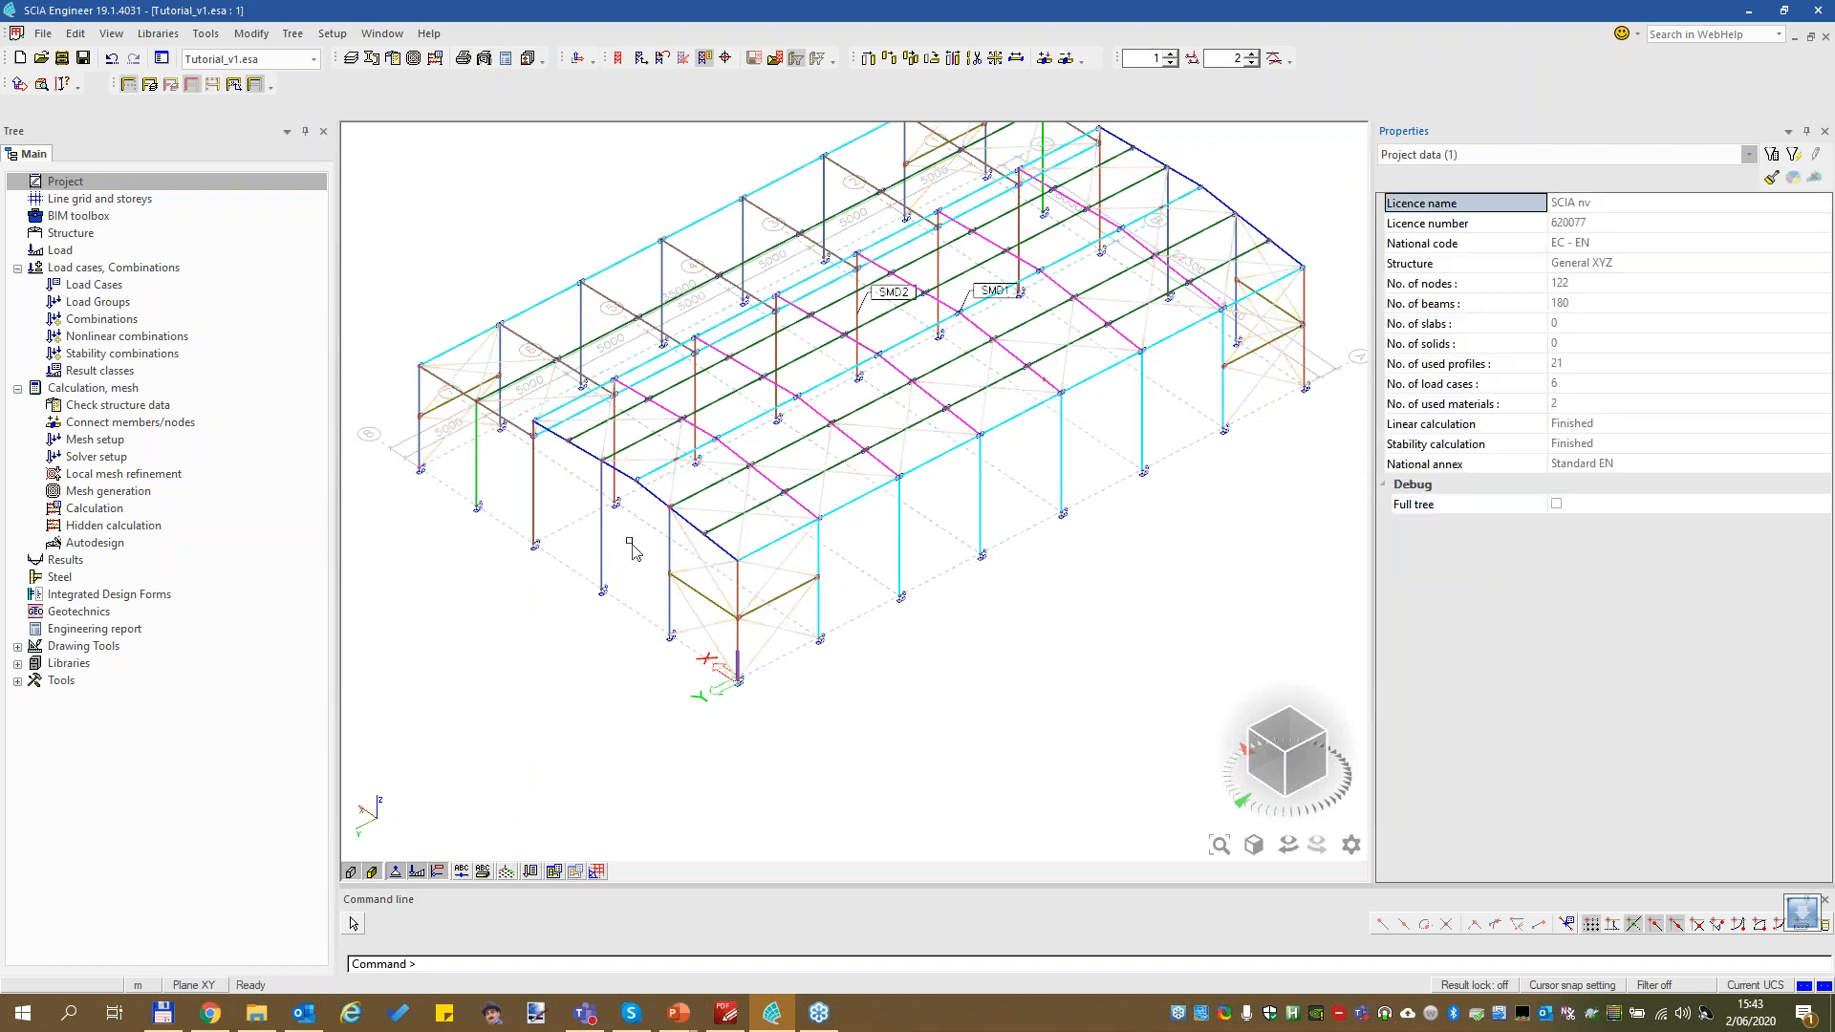
# Select all visible members that share an IPE300 side column's material and number of parts, Steel, other - 1
pyautogui.click(903, 541)
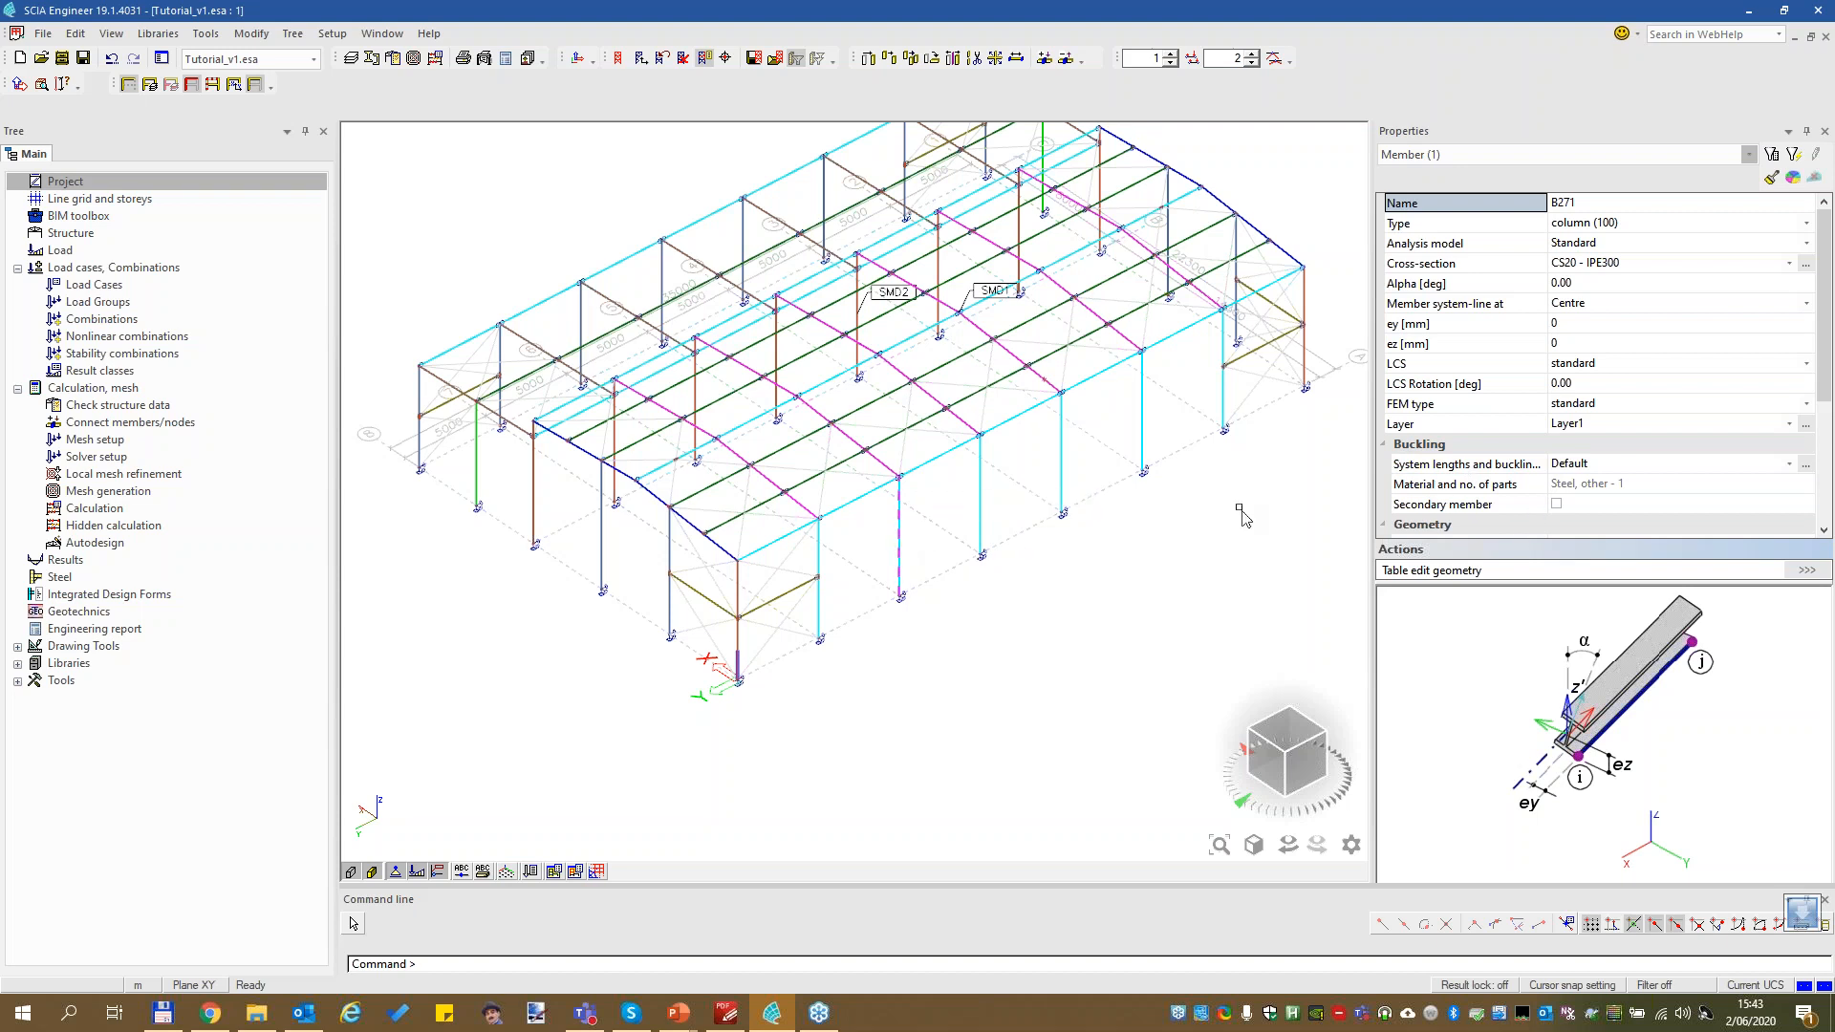
pyautogui.click(1491, 485)
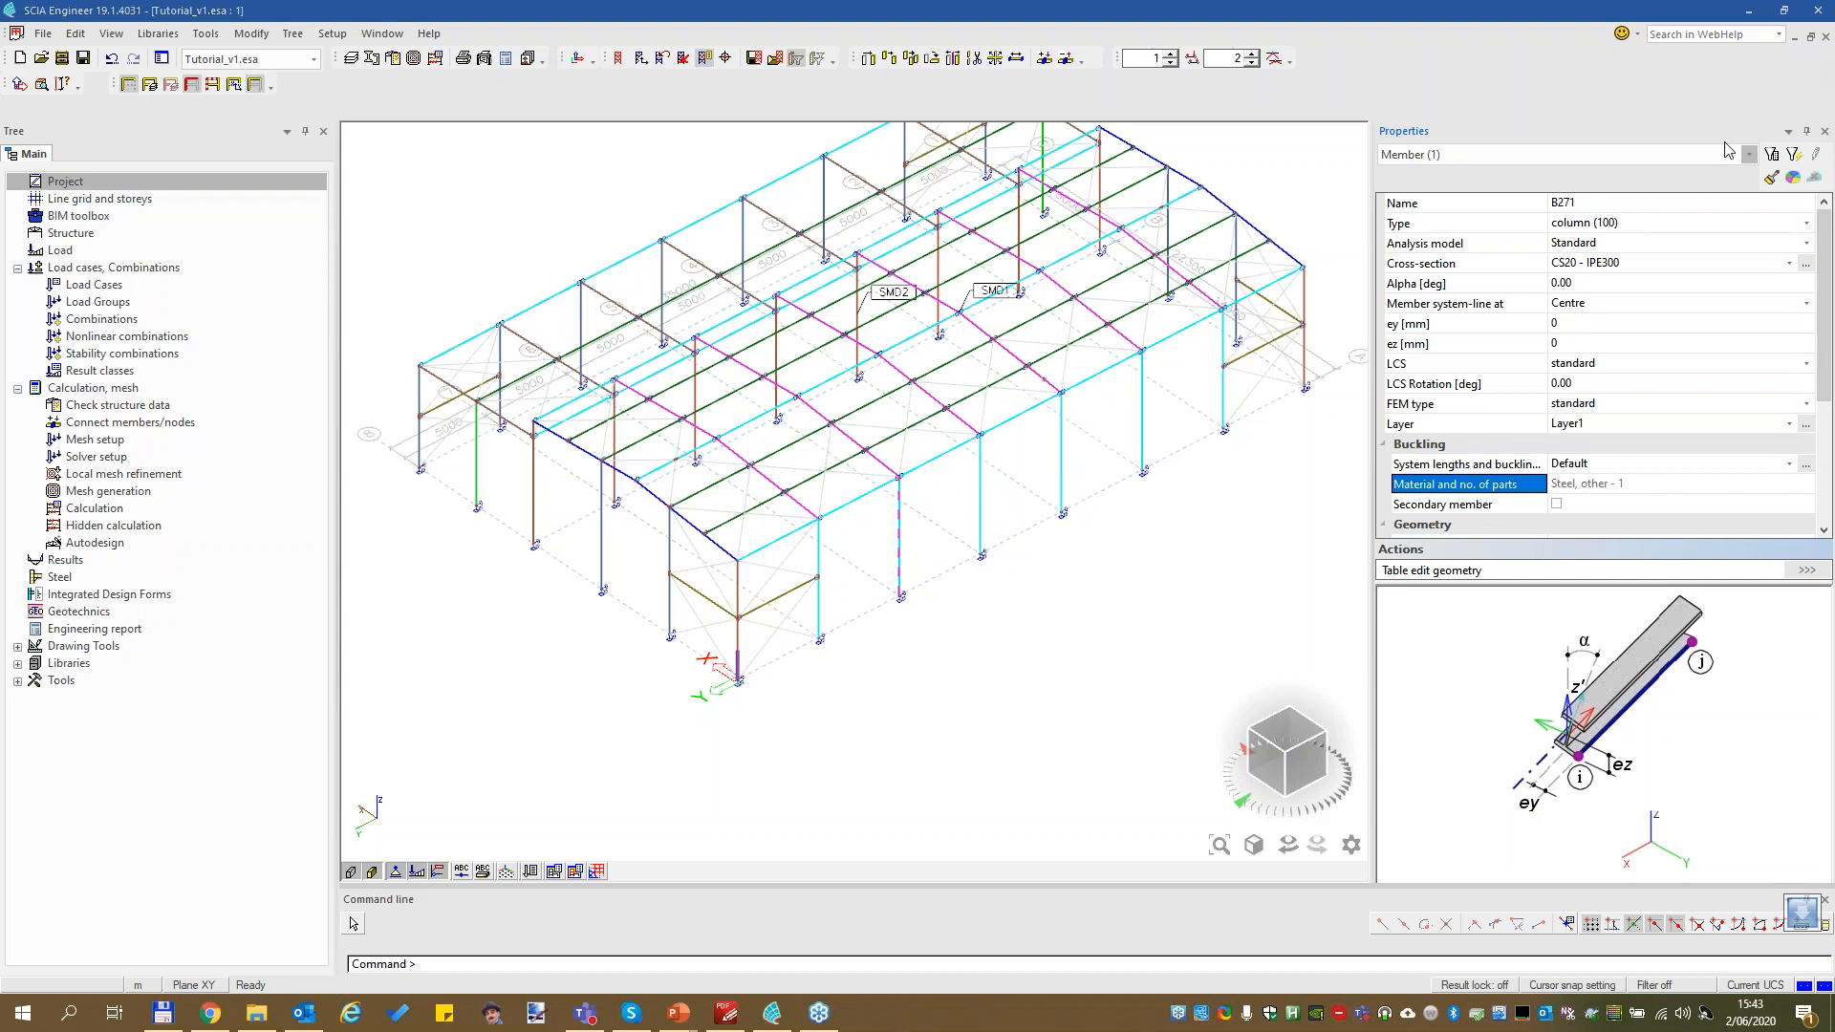
pyautogui.click(1792, 154)
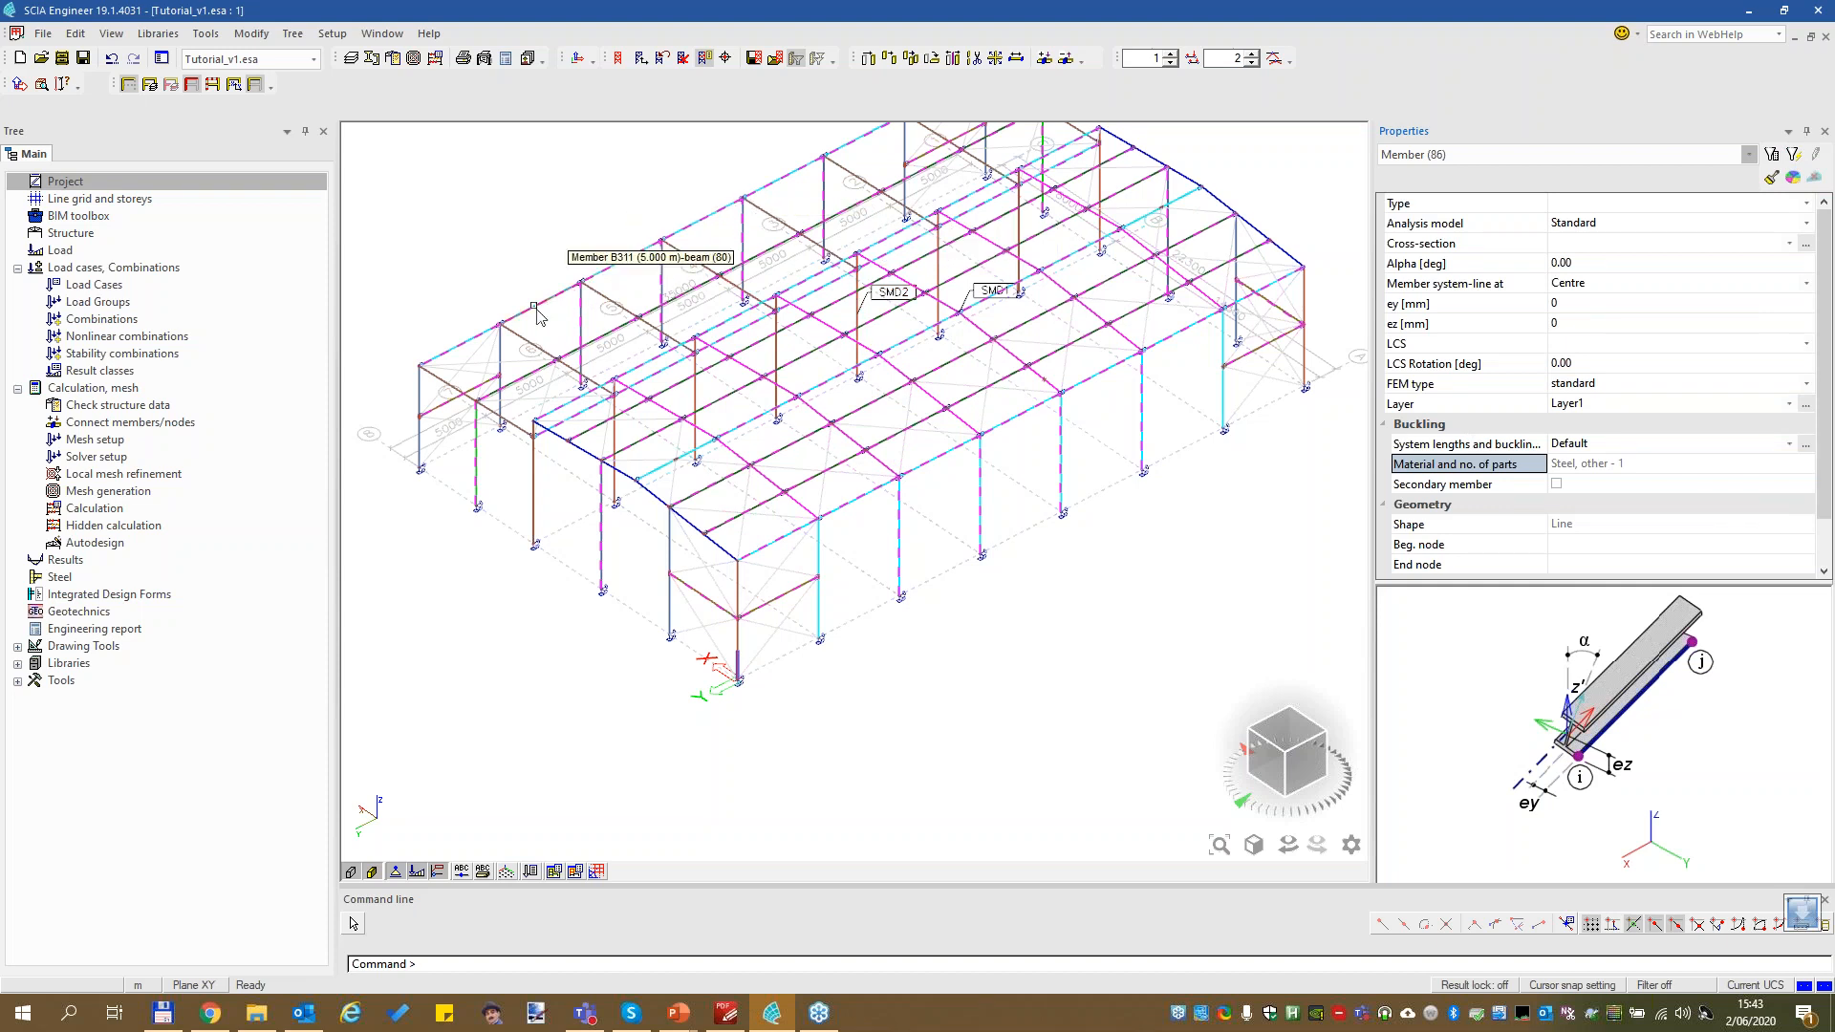
# Set the selected members' bow imperfection e0,y to EN 1993-1-1 Table 5.1 – elastic in their system lengths and buckling settings
pyautogui.click(1805, 445)
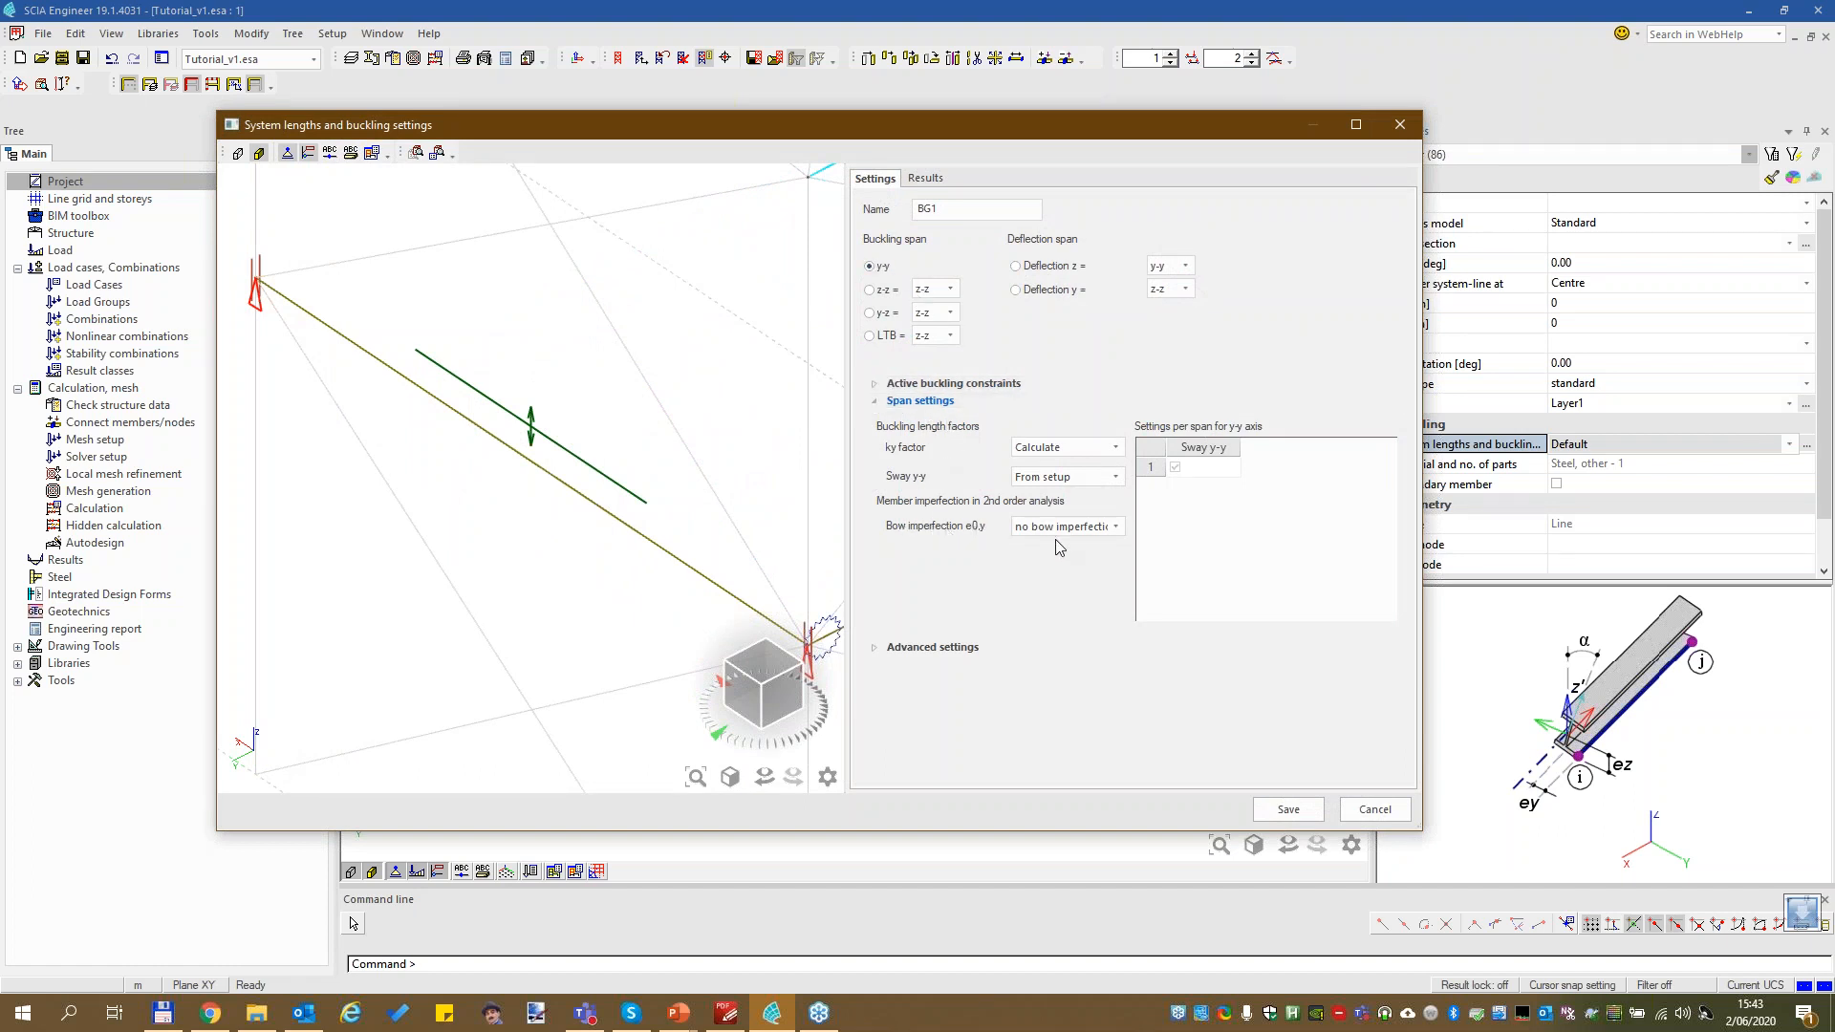
pyautogui.click(1094, 529)
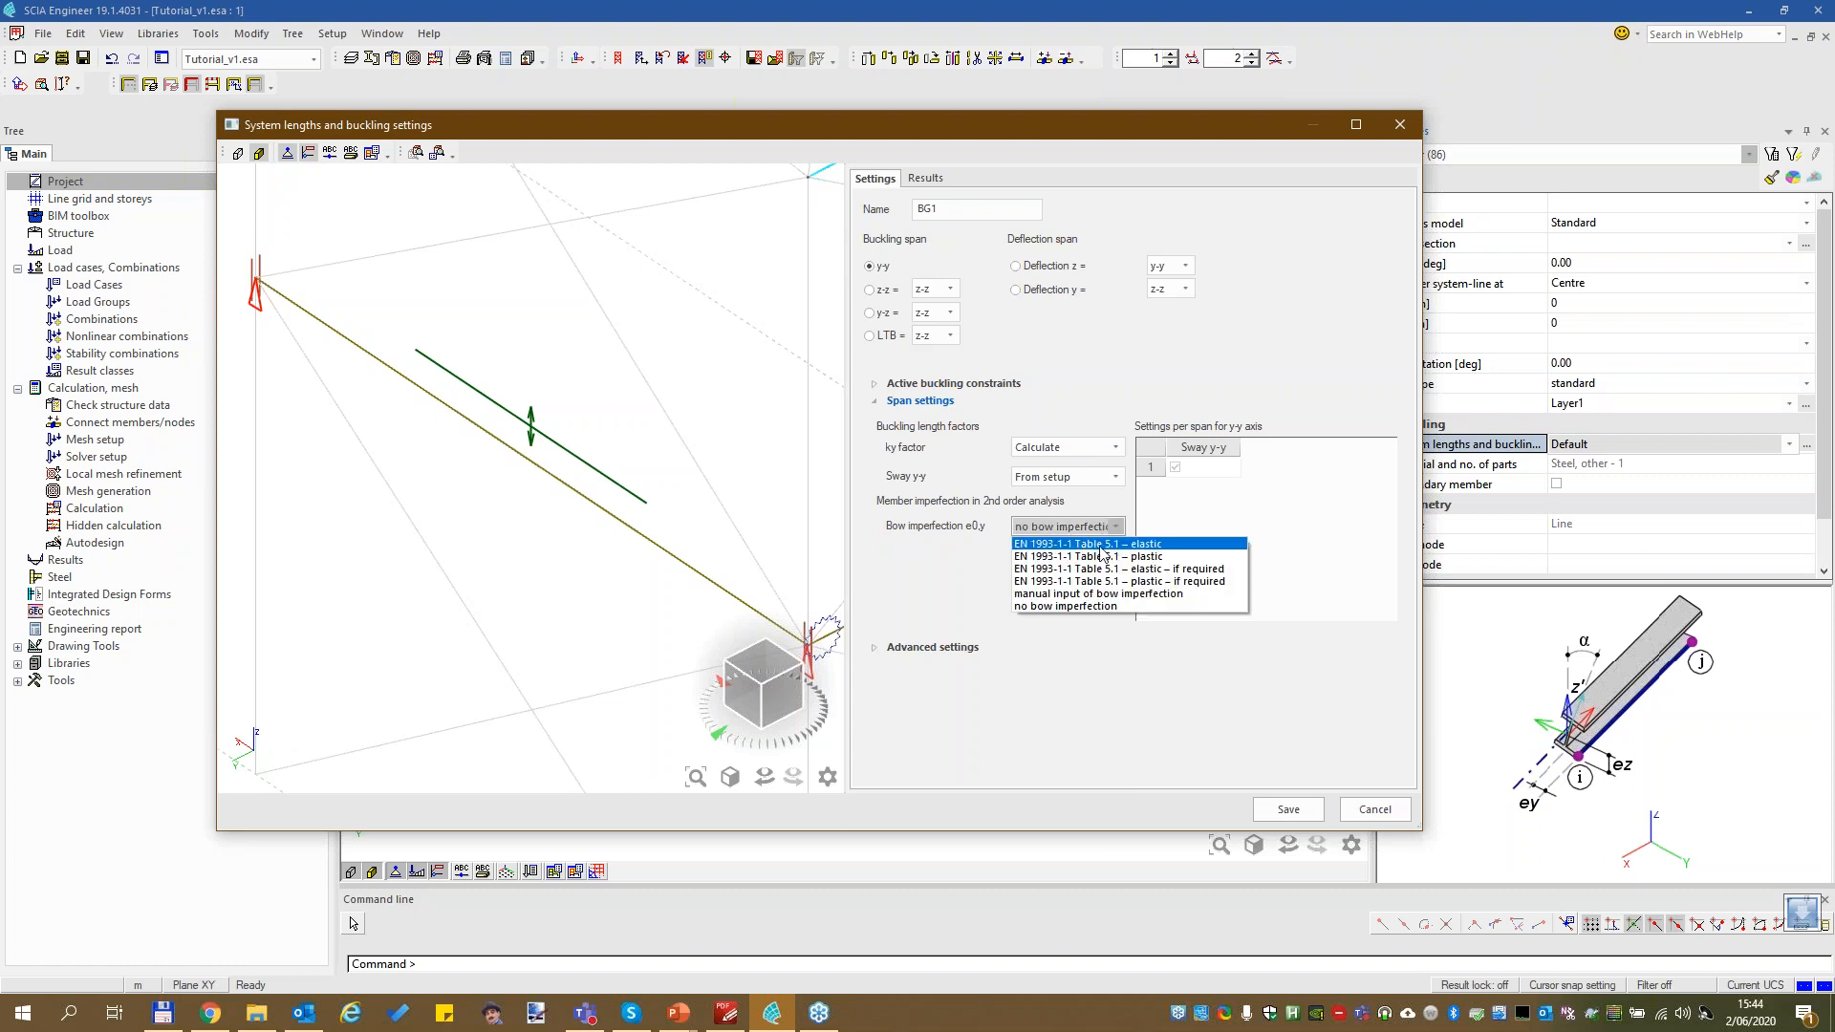
pyautogui.click(1100, 546)
# Switch to the EN 1993-1-1 document in PDF-XChange Editor, examine Table 5.1 on initial local bow imperfections, and return to SCIA Engineer
pyautogui.click(725, 1013)
pyautogui.keyDown('ctrl'); pyautogui.scroll(-2, 842, 523); pyautogui.keyUp('ctrl')
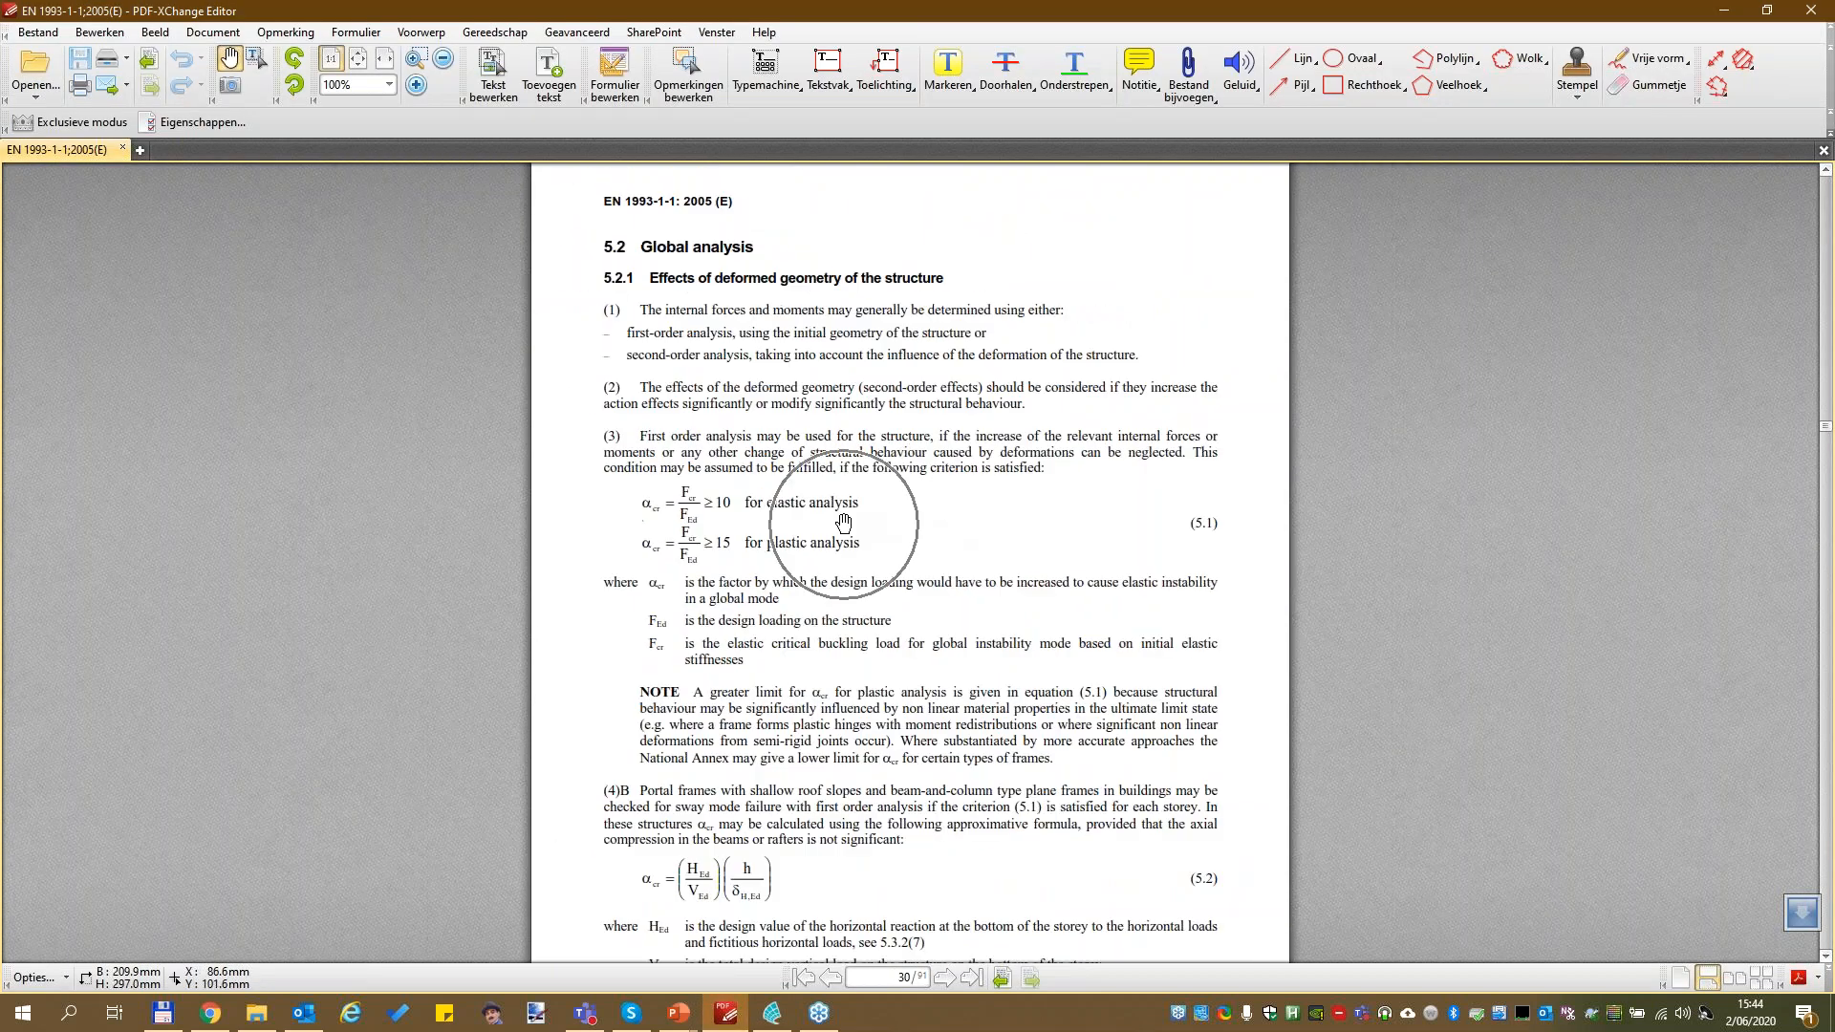
pyautogui.scroll(-10, 843, 522)
pyautogui.scroll(7, 834, 497)
pyautogui.scroll(-20, 834, 497)
pyautogui.scroll(-20, 836, 448)
pyautogui.scroll(-20, 834, 409)
pyautogui.scroll(20, 840, 386)
pyautogui.scroll(20, 841, 366)
pyautogui.scroll(20, 831, 331)
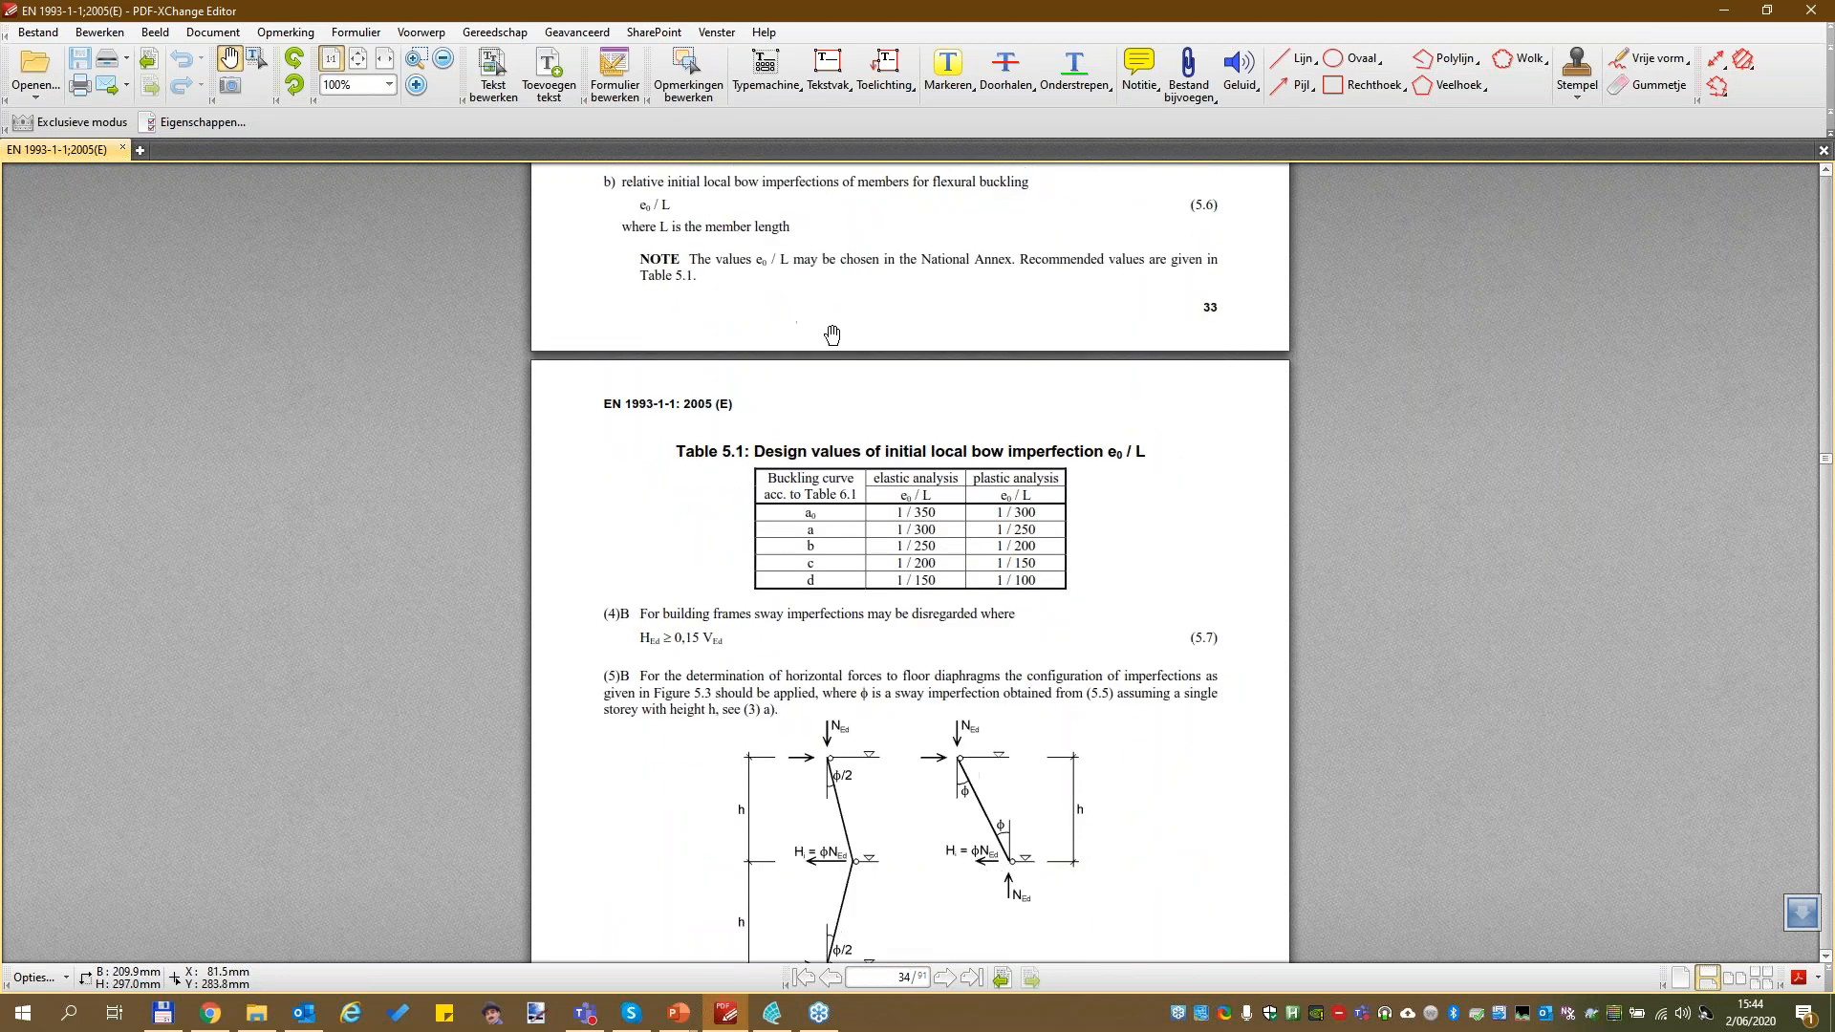
pyautogui.keyDown('ctrl'); pyautogui.scroll(3, 844, 462); pyautogui.keyUp('ctrl')
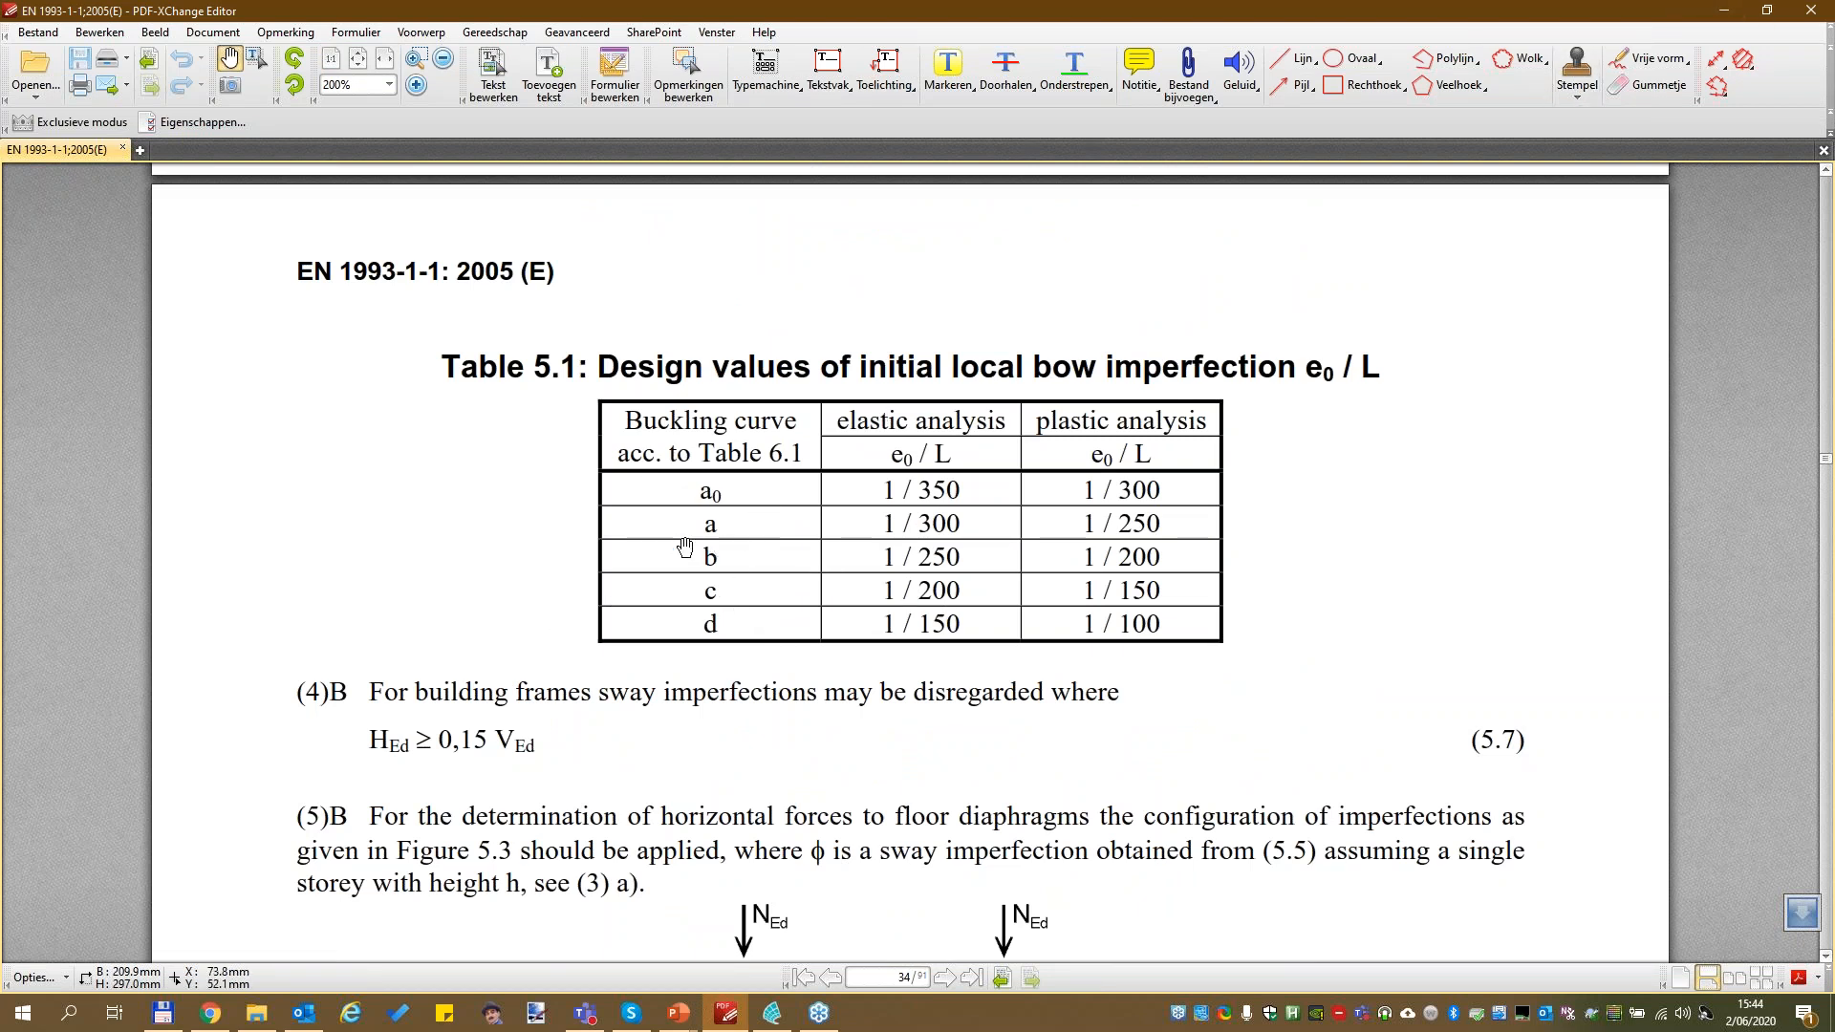
pyautogui.click(1712, 11)
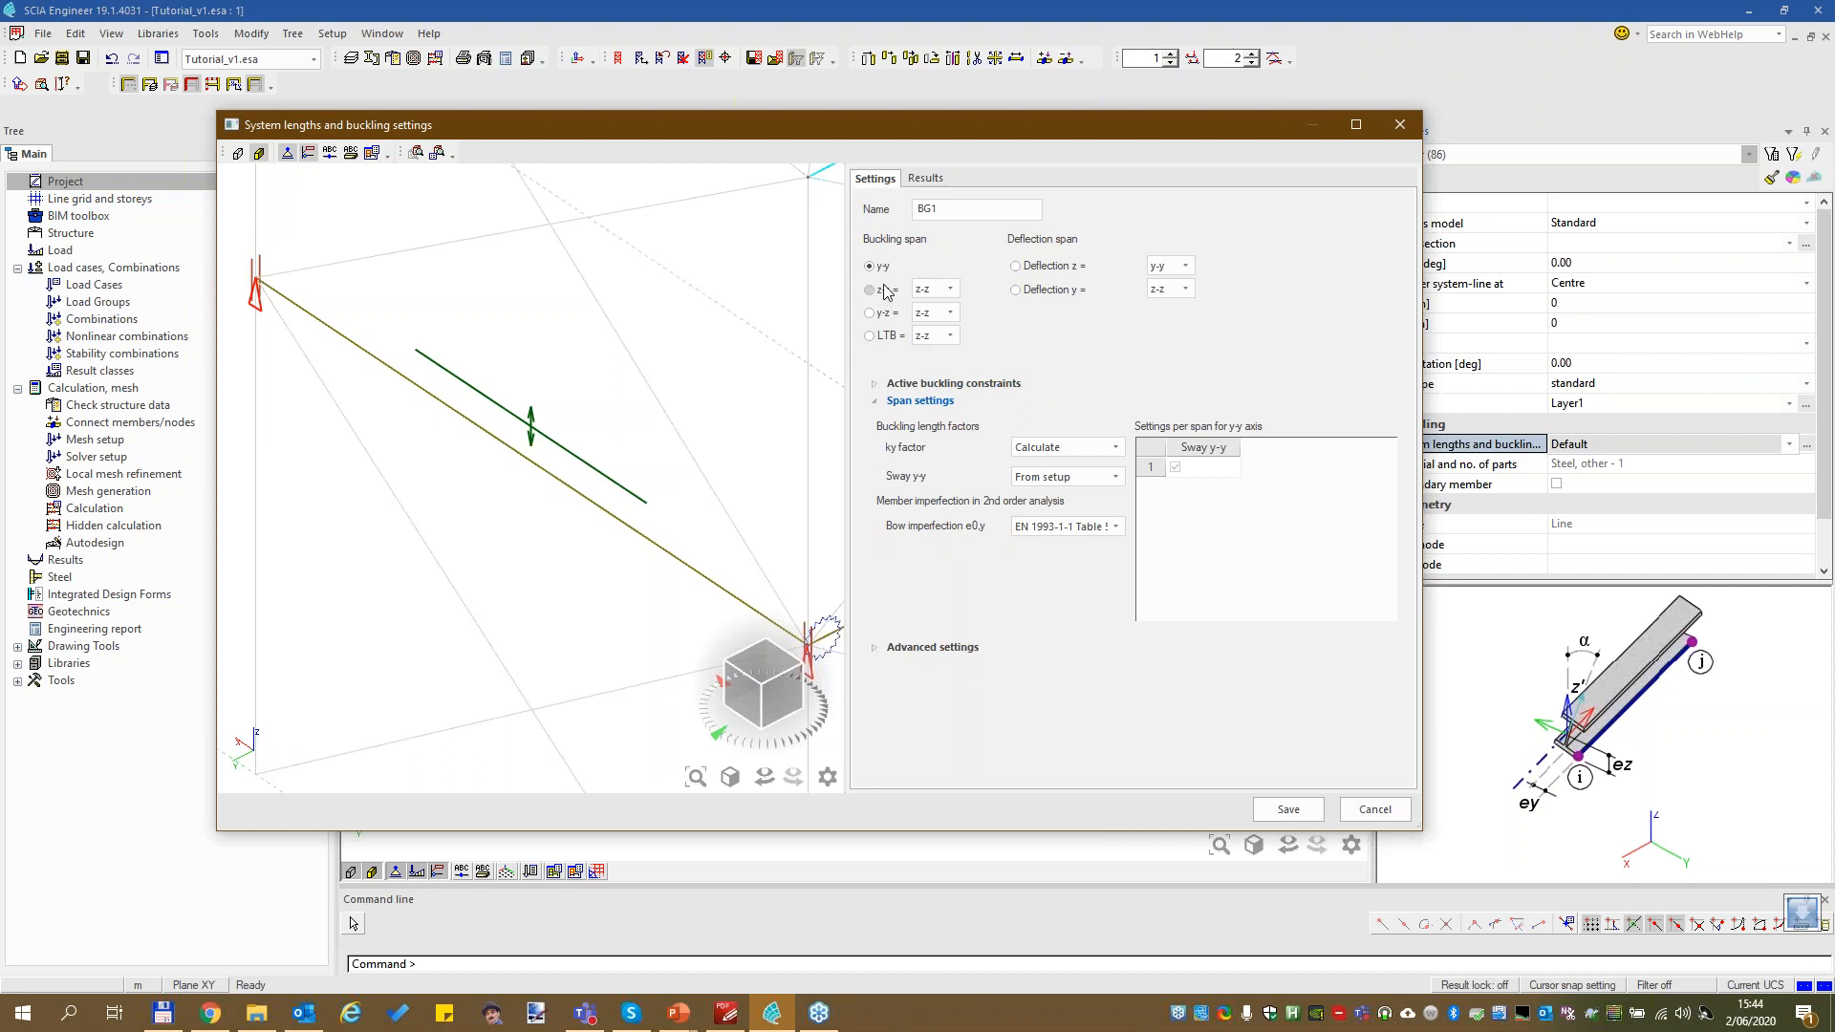
# Set the z-z bow imperfection e0,z to EN 1993-1-1 Table 5.1 – elastic, save the buckling settings, and hide the selected members
pyautogui.click(870, 289)
pyautogui.click(1069, 528)
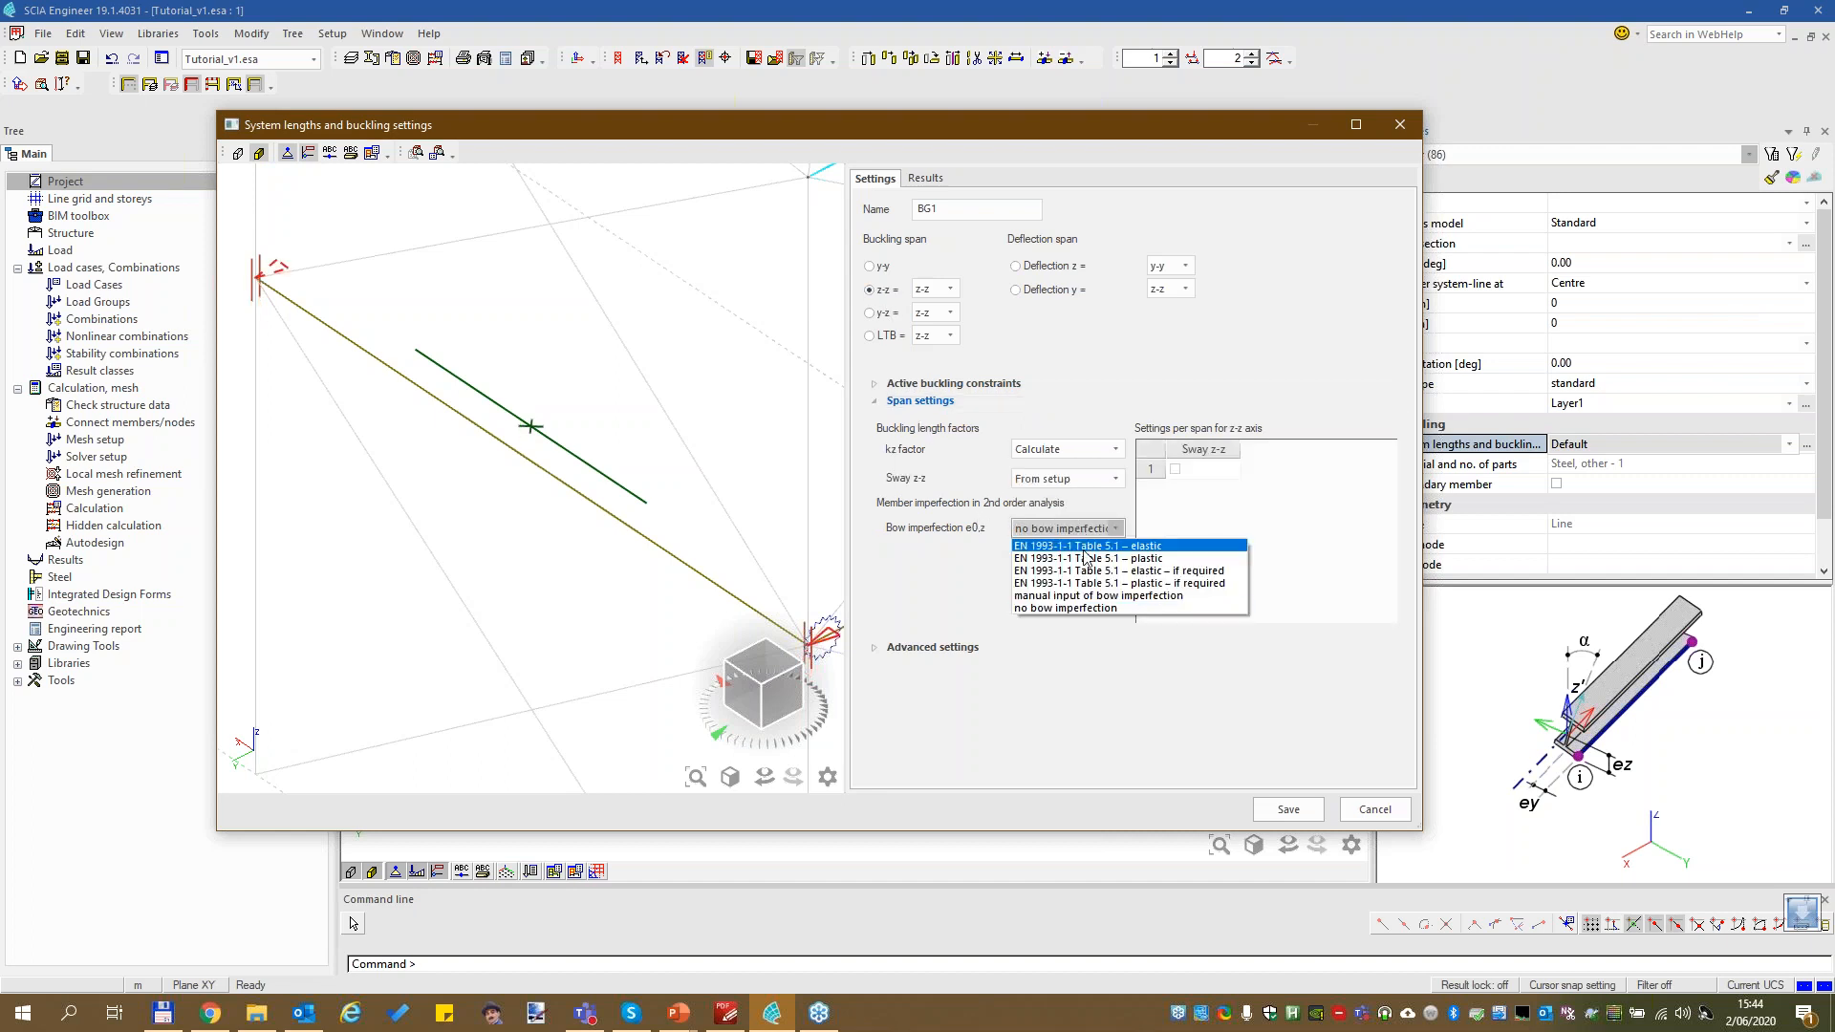
pyautogui.click(1091, 553)
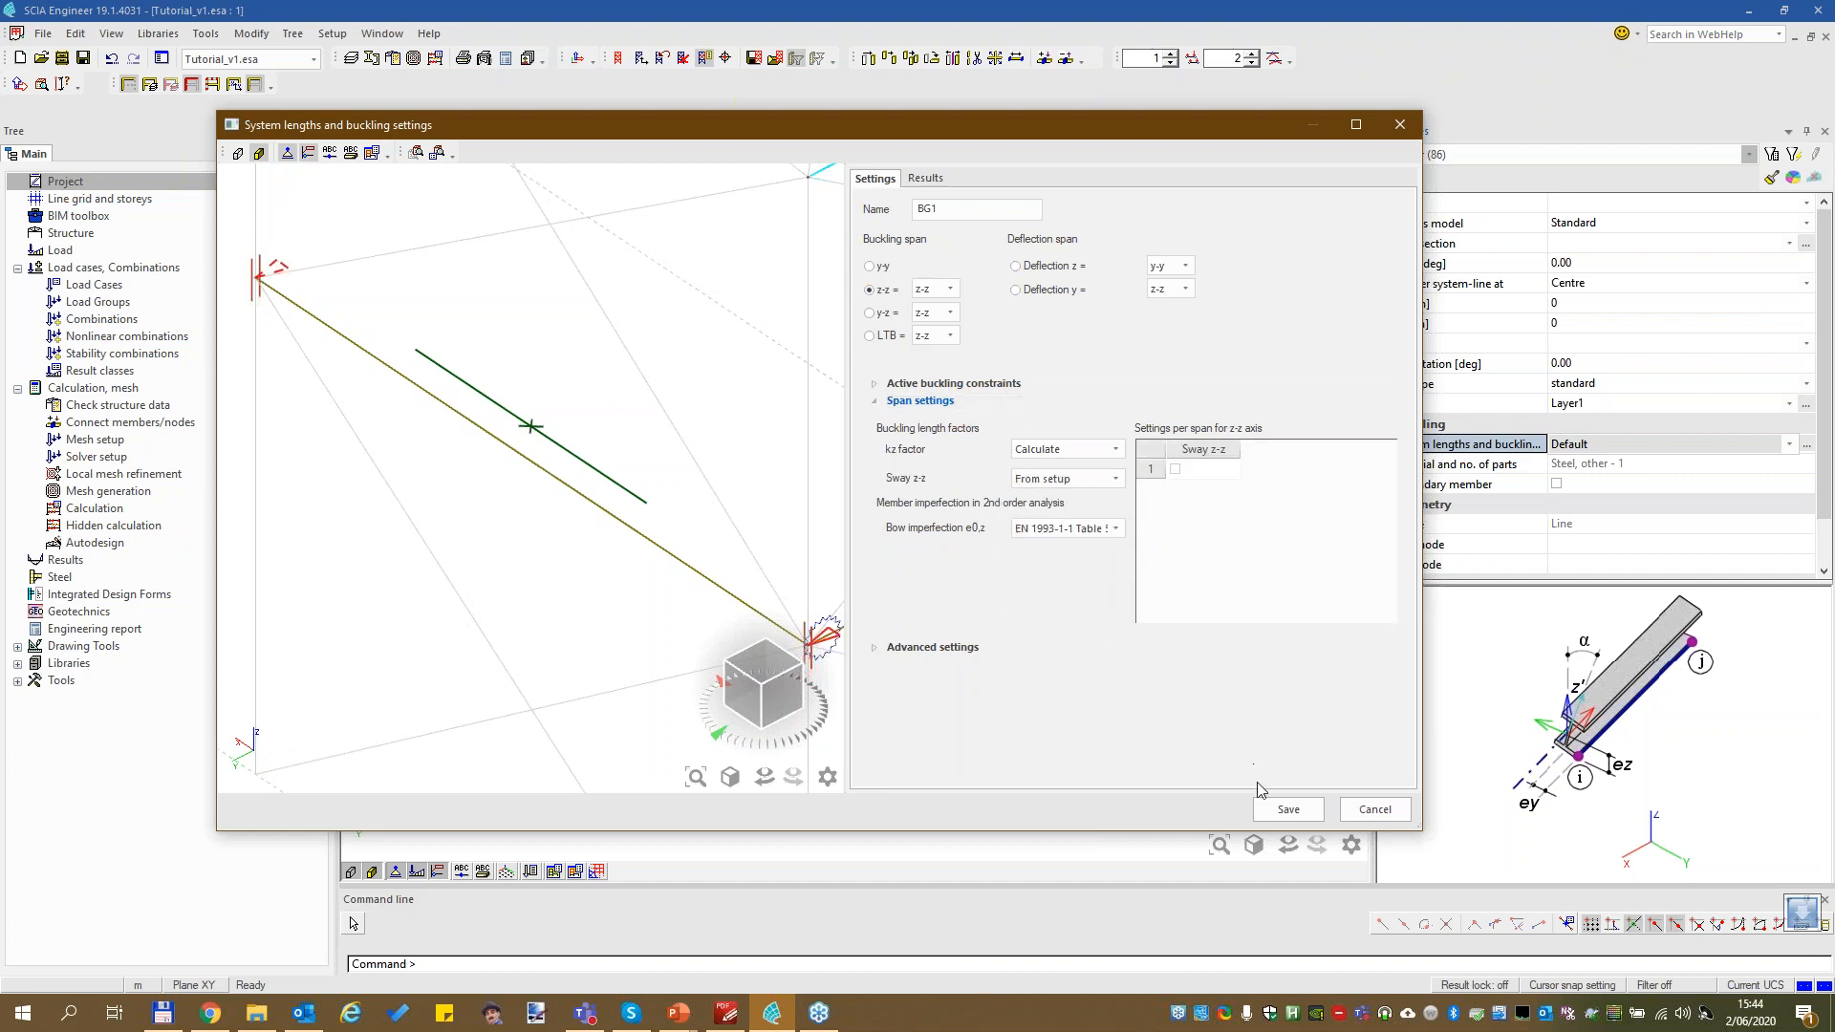
pyautogui.click(1300, 807)
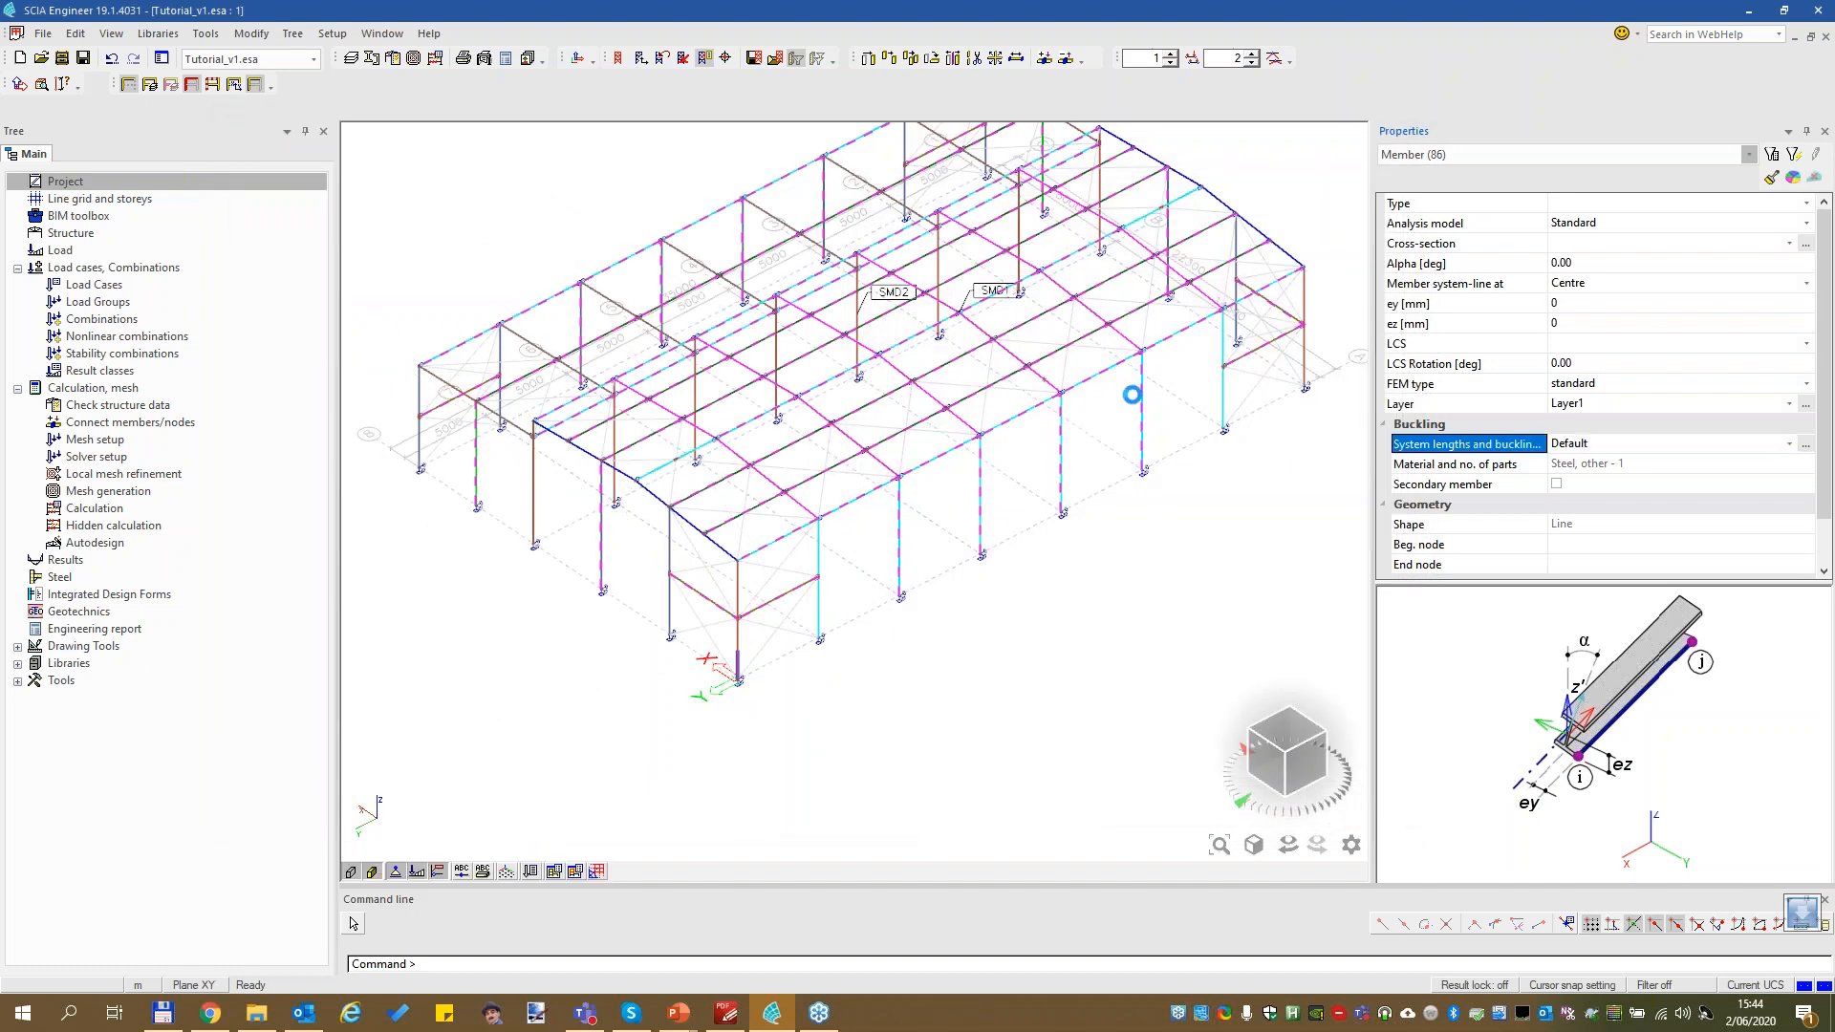
pyautogui.click(212, 85)
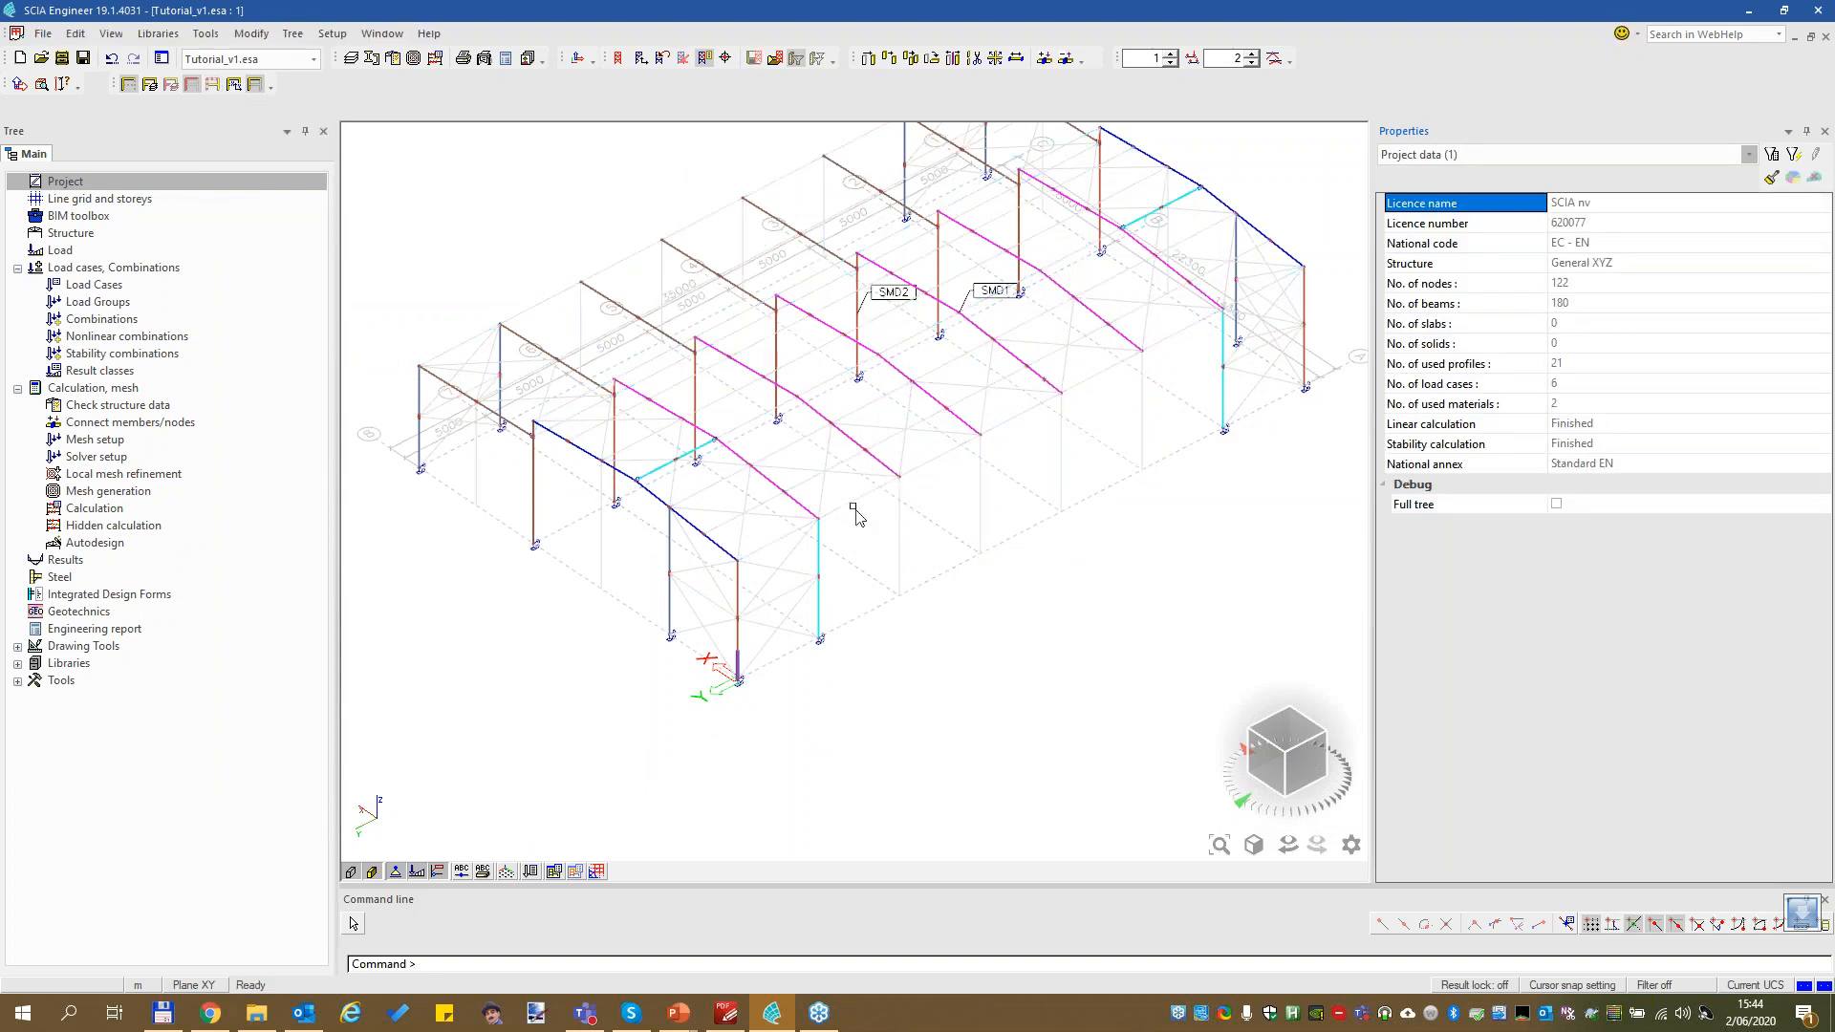
# Select all visible rafters that share a tapered rafter's material and number of parts, Steel, other - 6
pyautogui.click(801, 504)
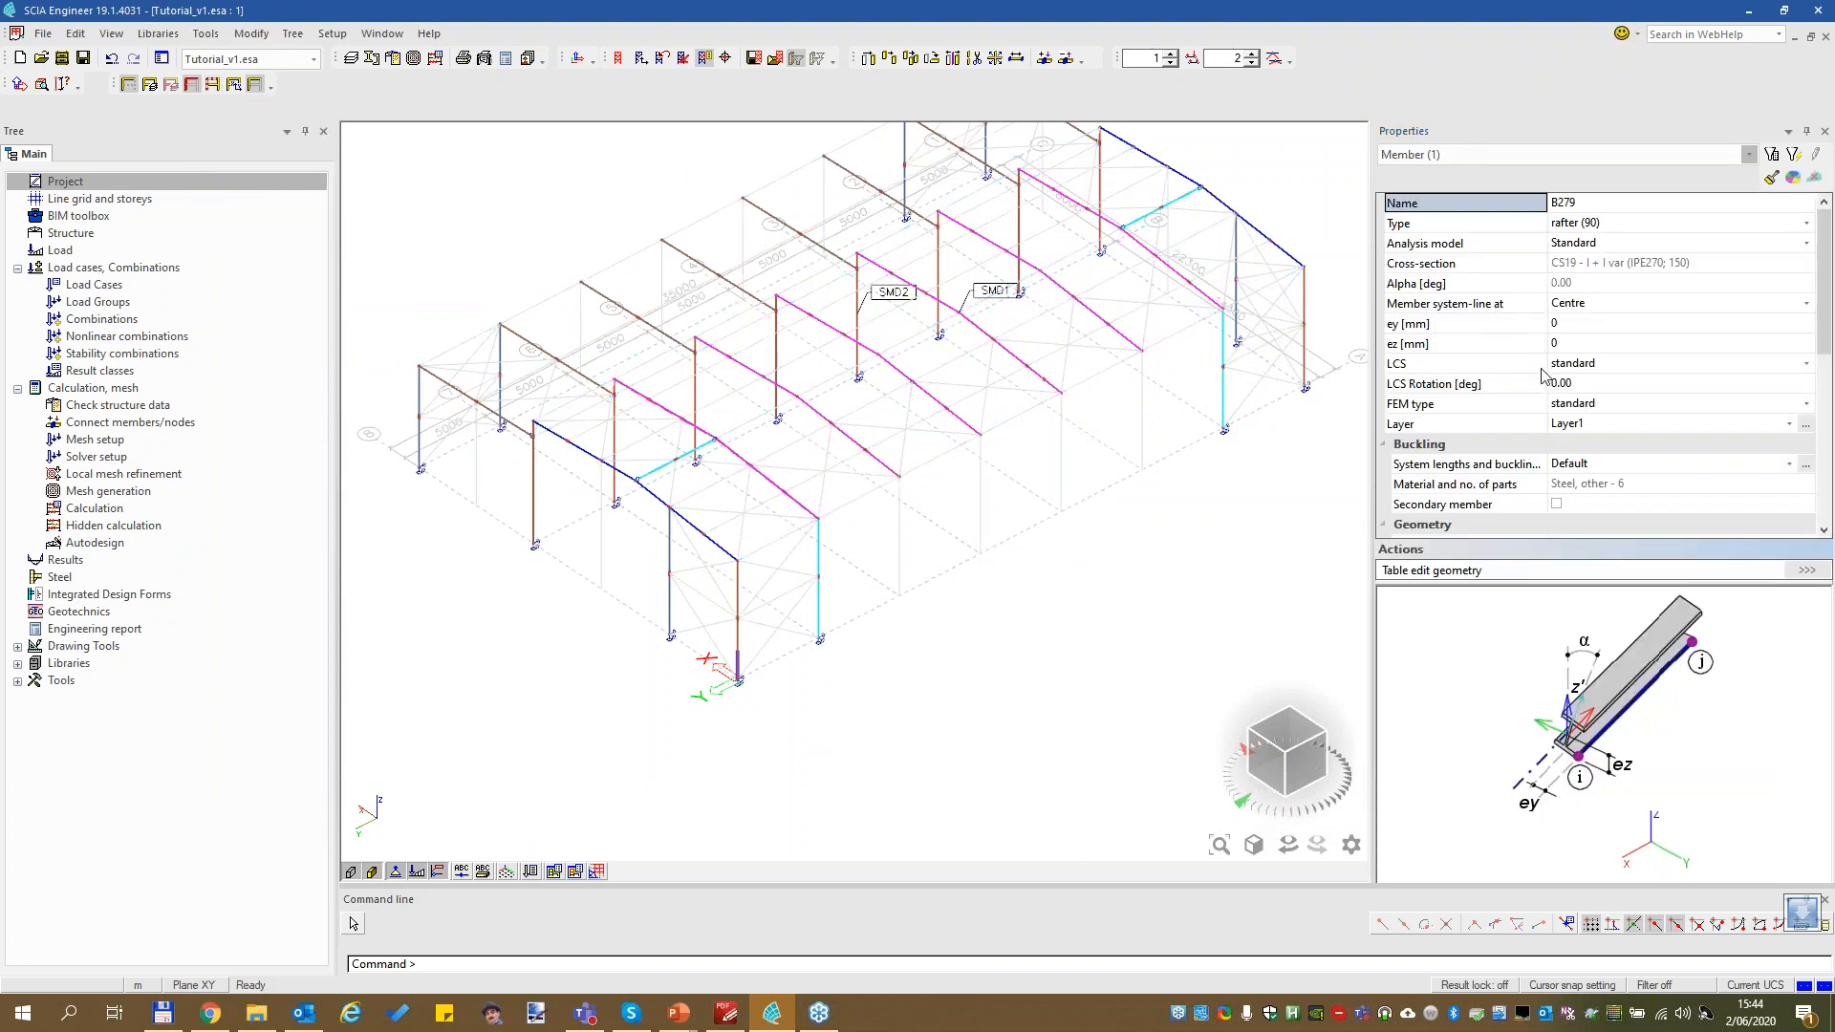
pyautogui.click(1515, 493)
pyautogui.click(1793, 154)
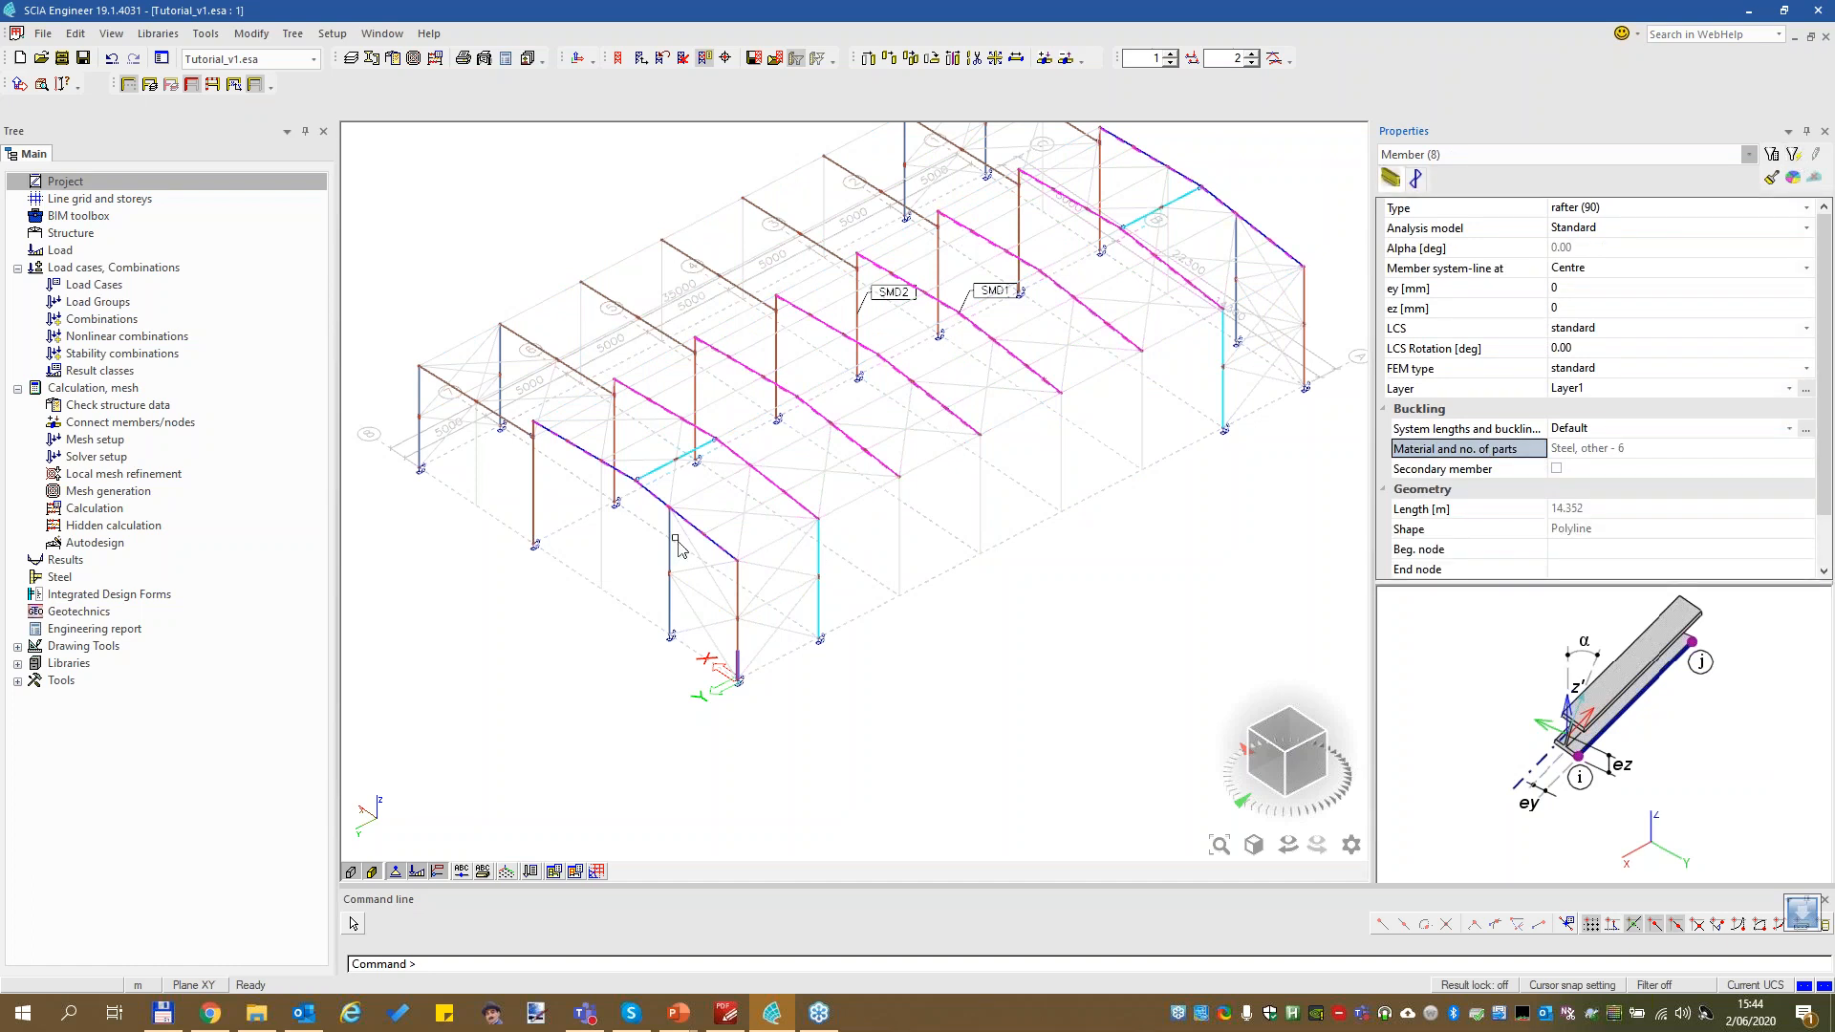
# Set the selected rafters' bow imperfections e0,y and e0,z to EN 1993-1-1 Table 5.1 in their buckling settings, save, and hide the rafters
pyautogui.click(1805, 428)
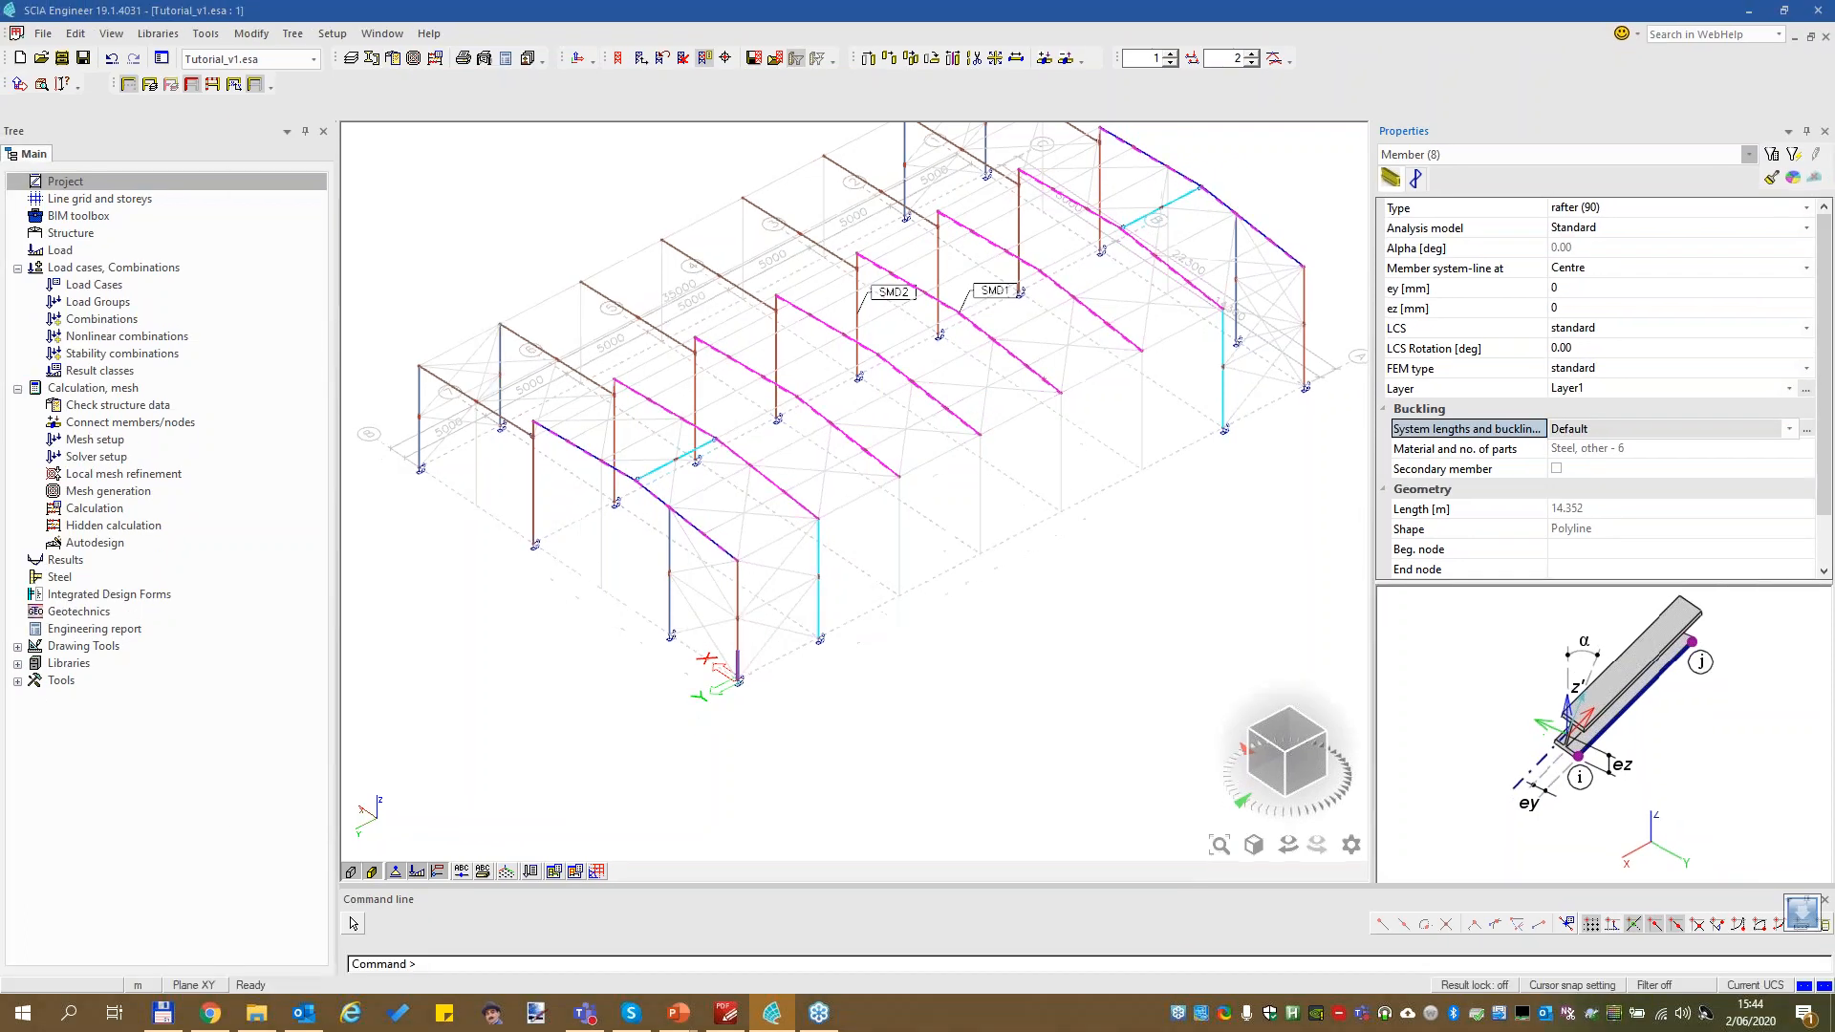
pyautogui.click(1106, 529)
pyautogui.click(1059, 554)
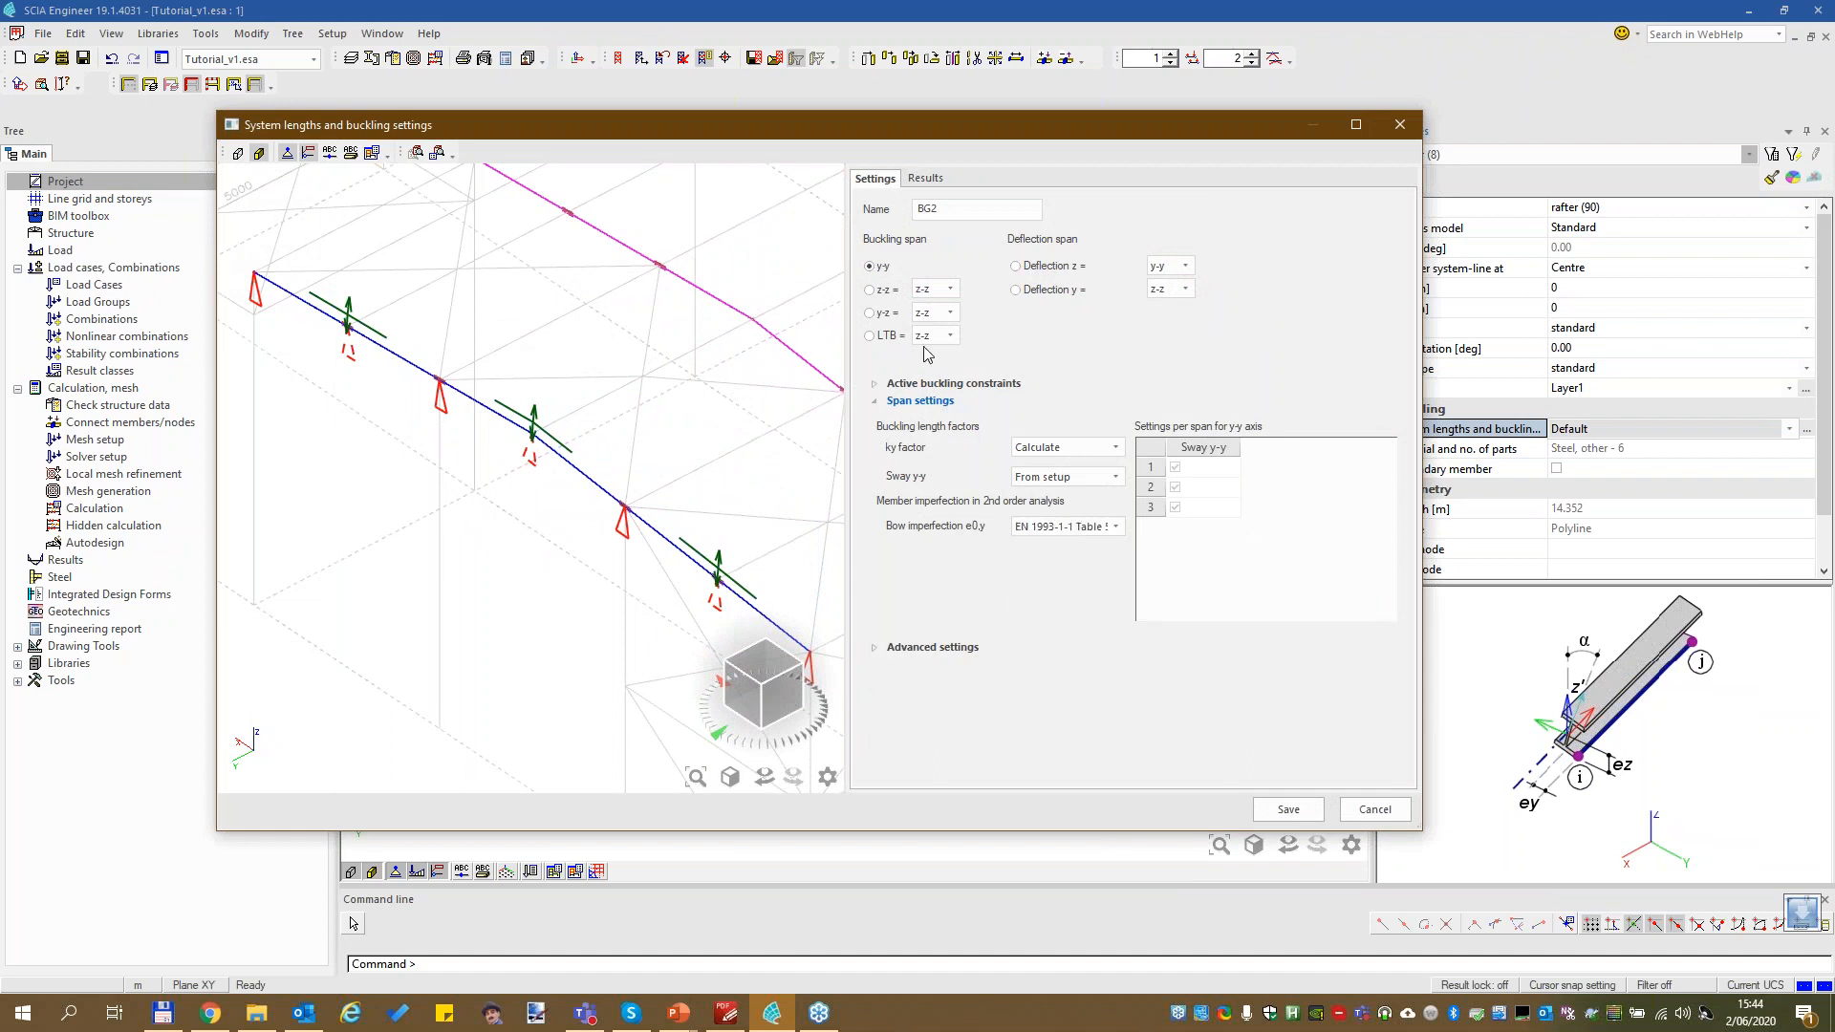
pyautogui.click(887, 290)
pyautogui.click(1071, 529)
pyautogui.click(1068, 557)
pyautogui.click(1290, 810)
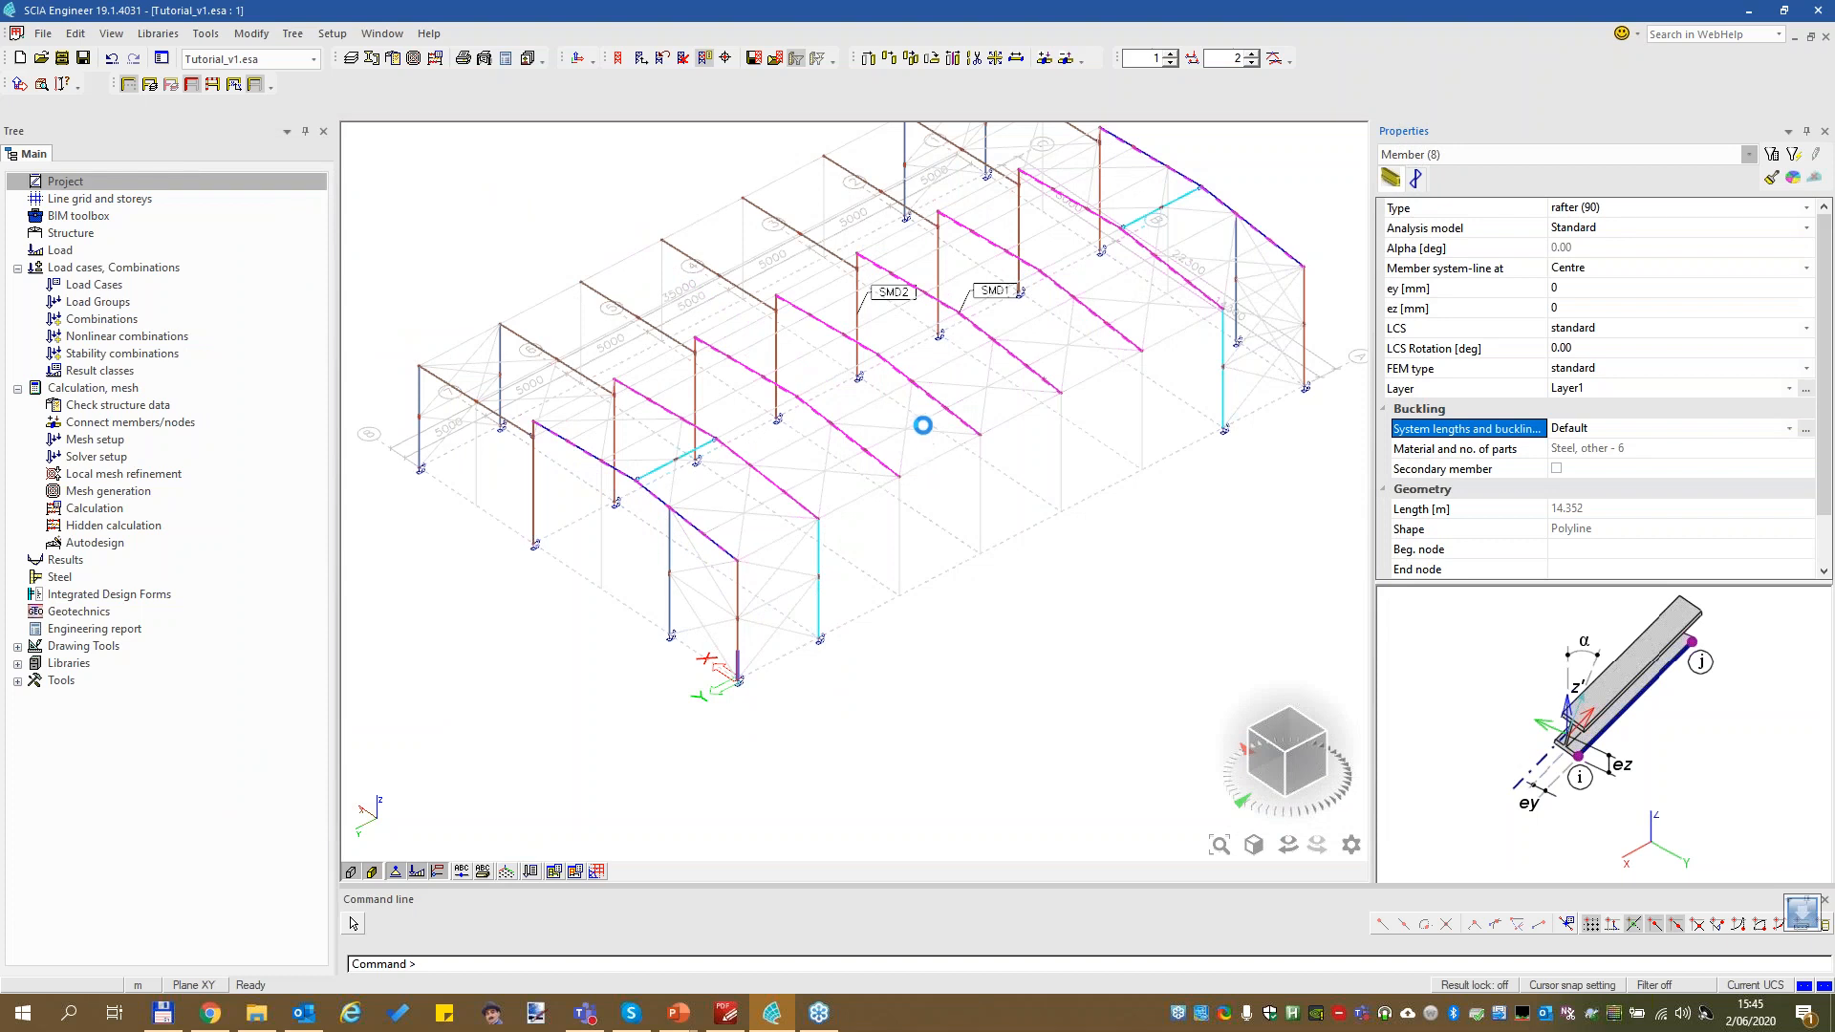
pyautogui.click(212, 84)
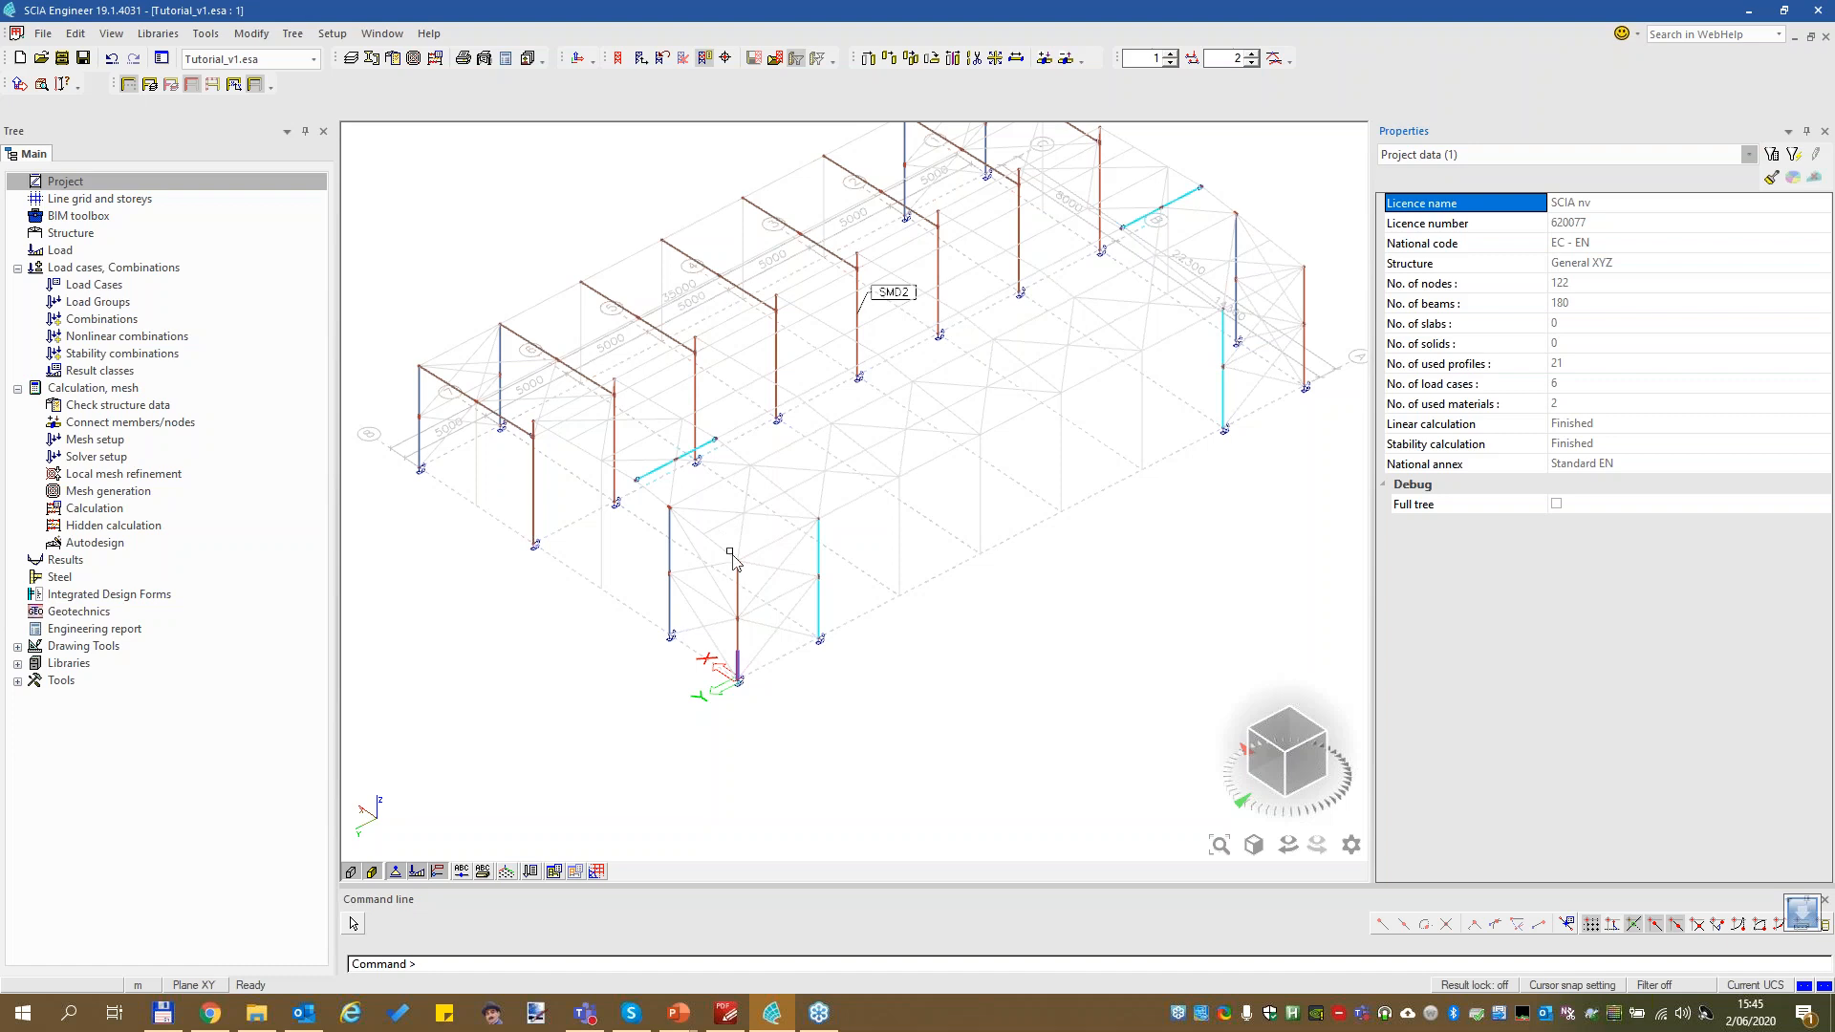
# Select all visible members that share a remaining short beam's material and number of parts, Steel, other - 2
pyautogui.click(662, 476)
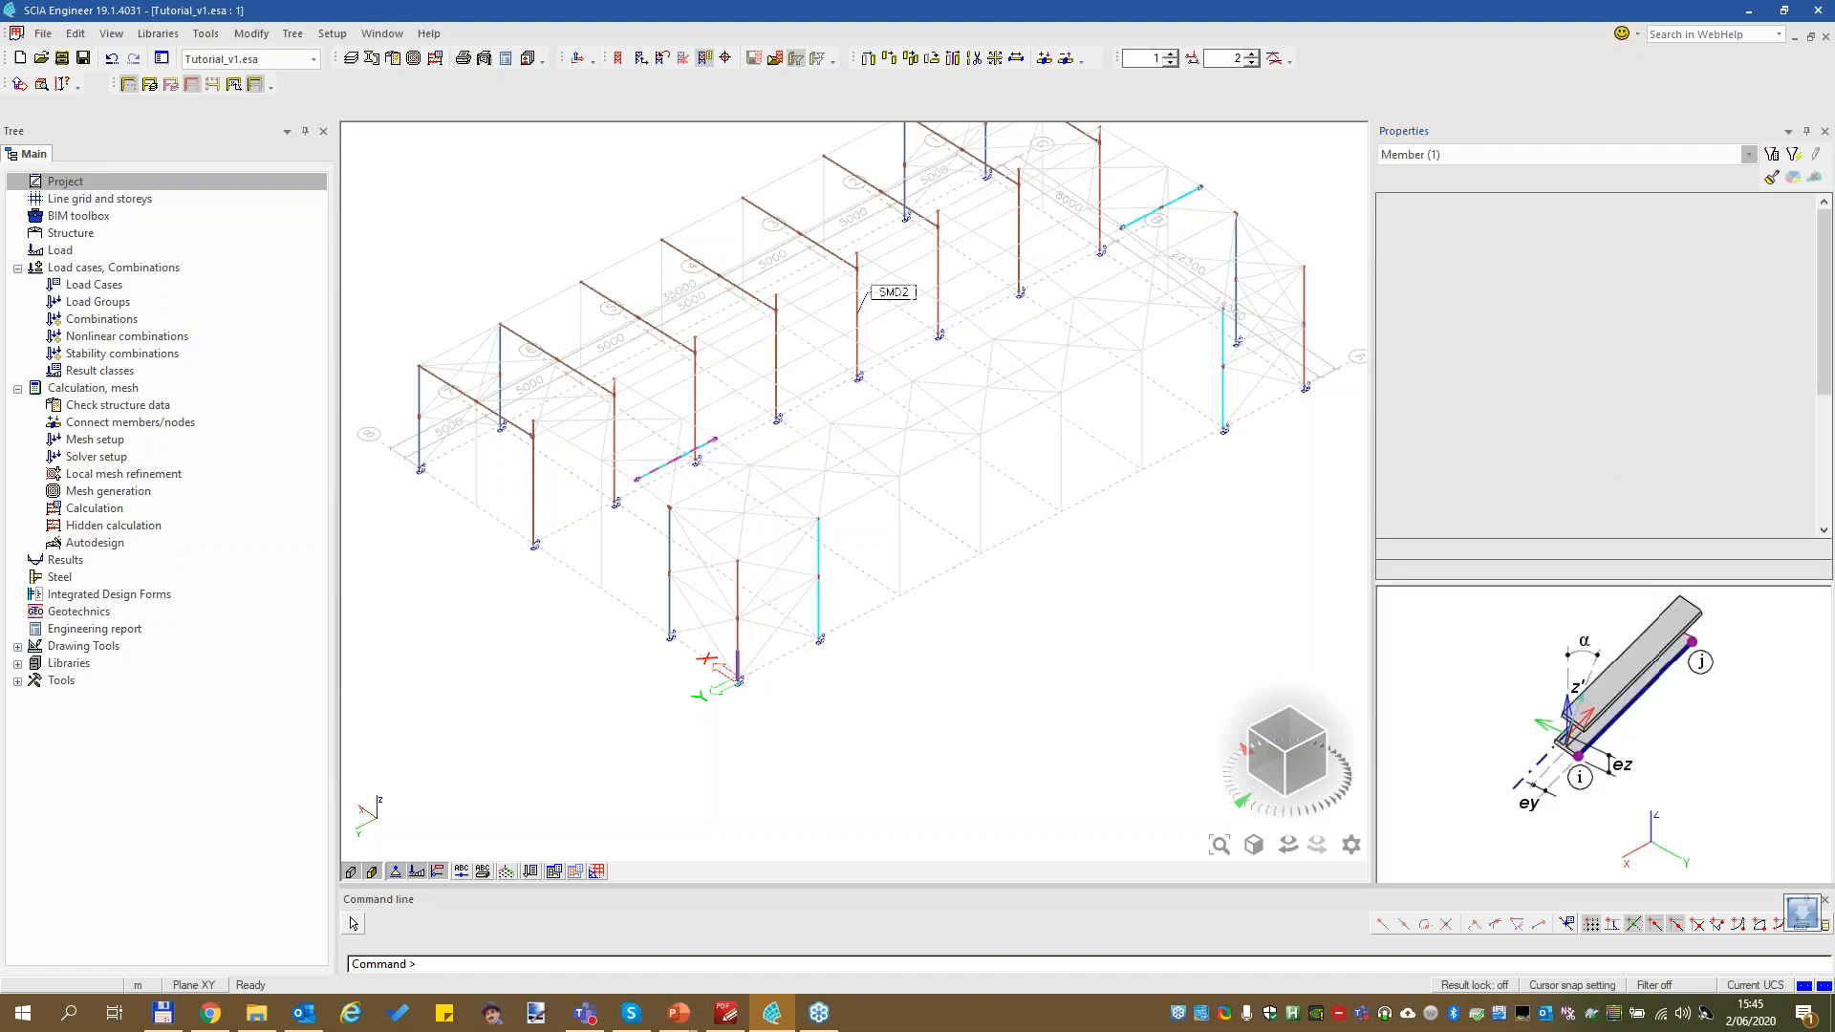
pyautogui.click(1513, 484)
pyautogui.click(1792, 154)
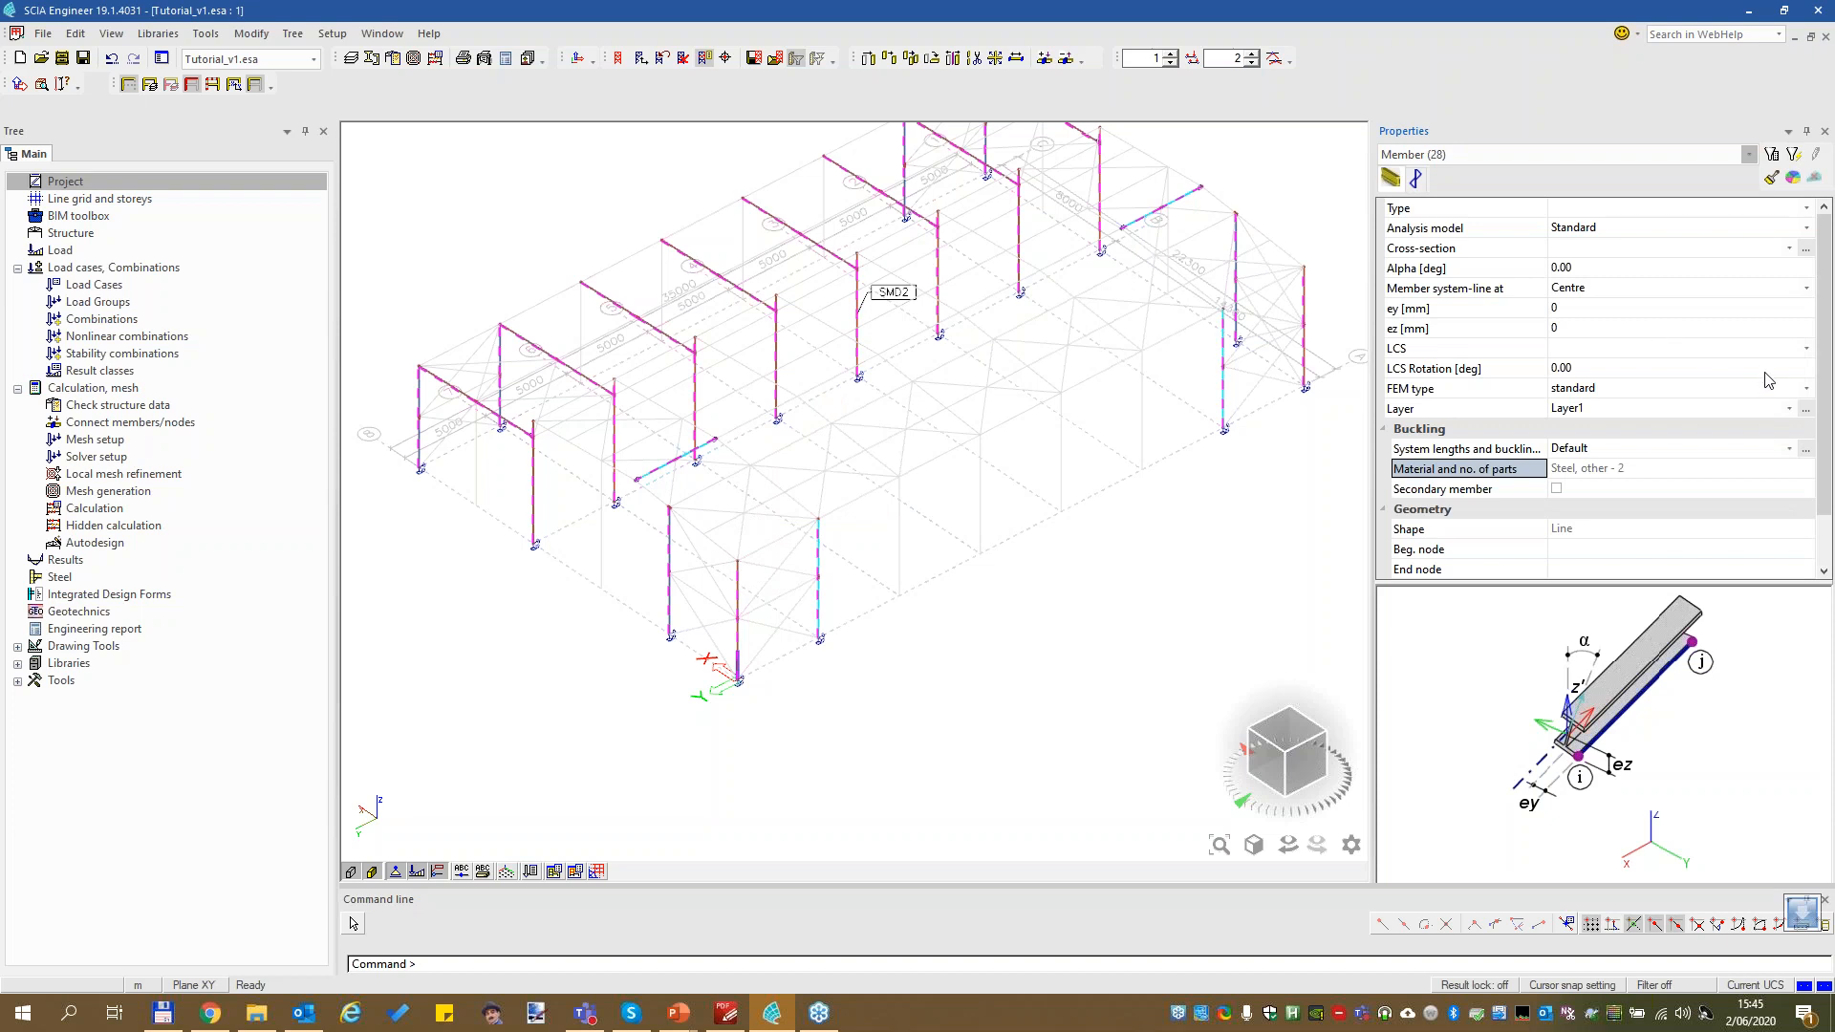
# Set the selected members' bow imperfections e0,y and e0,z to EN 1993-1-1 Table 5.1, save, and show all members of the hall
pyautogui.click(1805, 449)
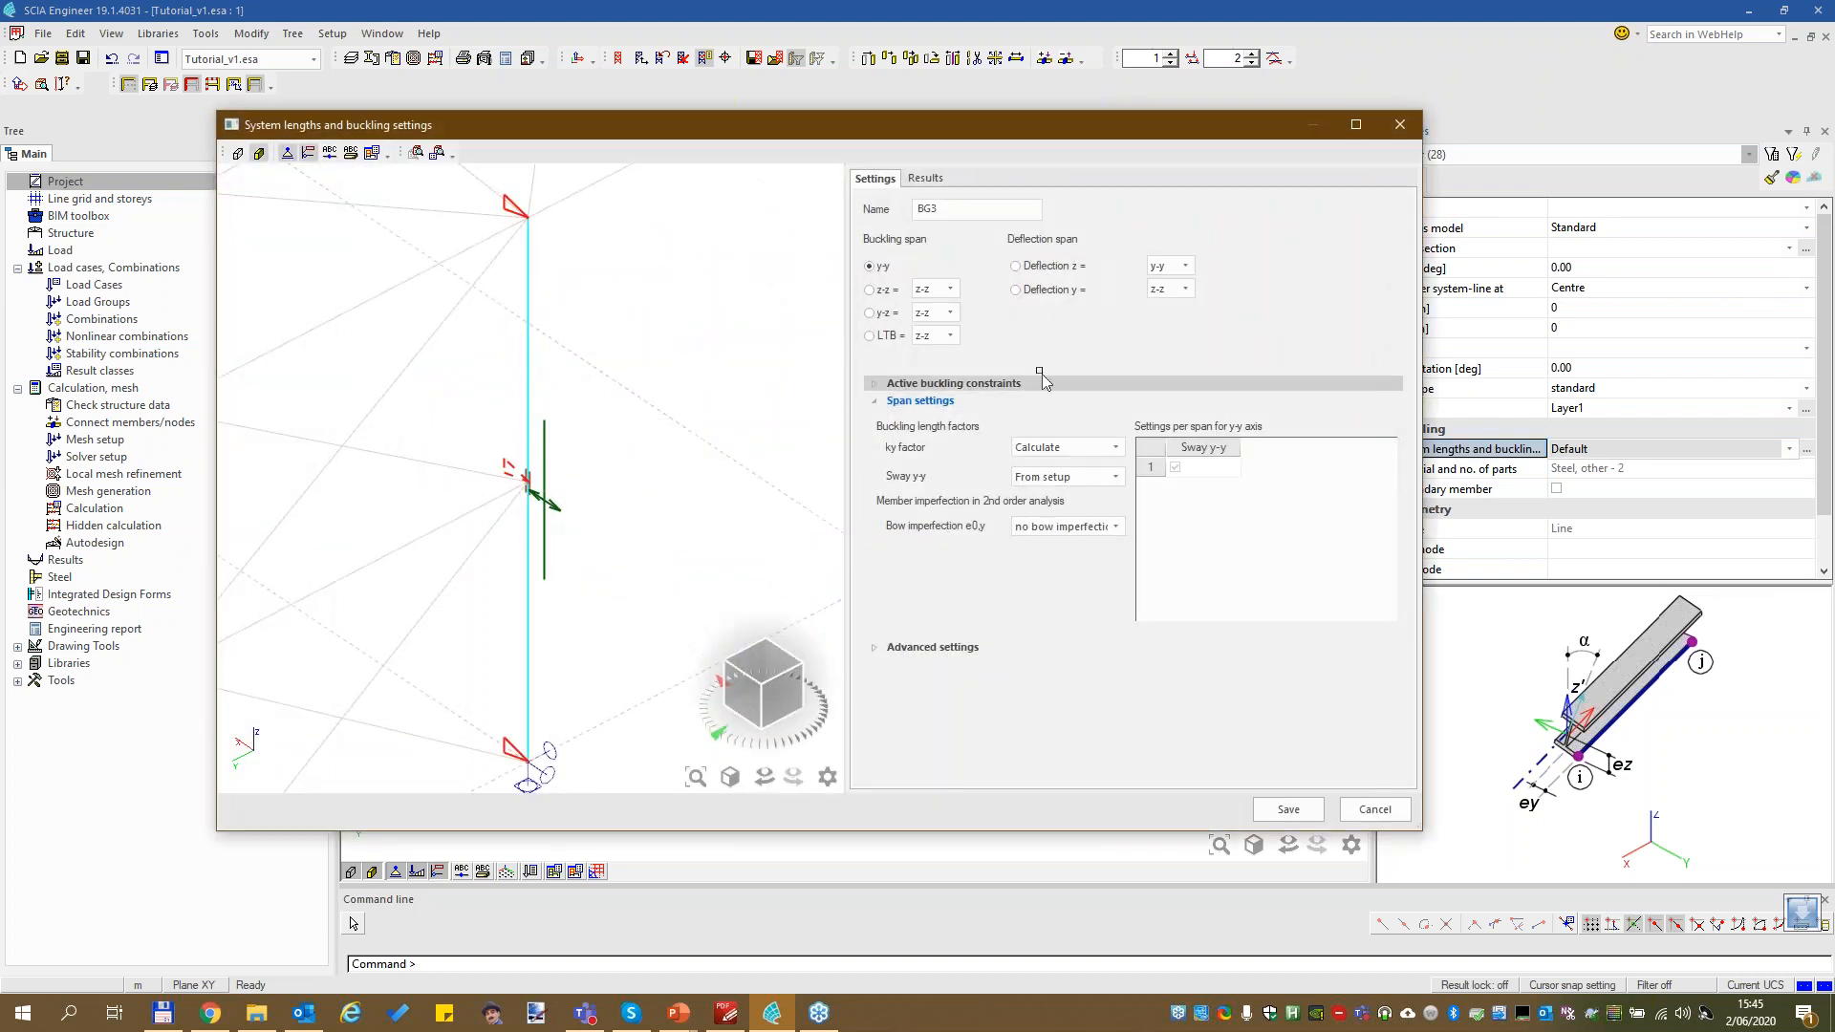
pyautogui.click(1068, 527)
pyautogui.click(1068, 546)
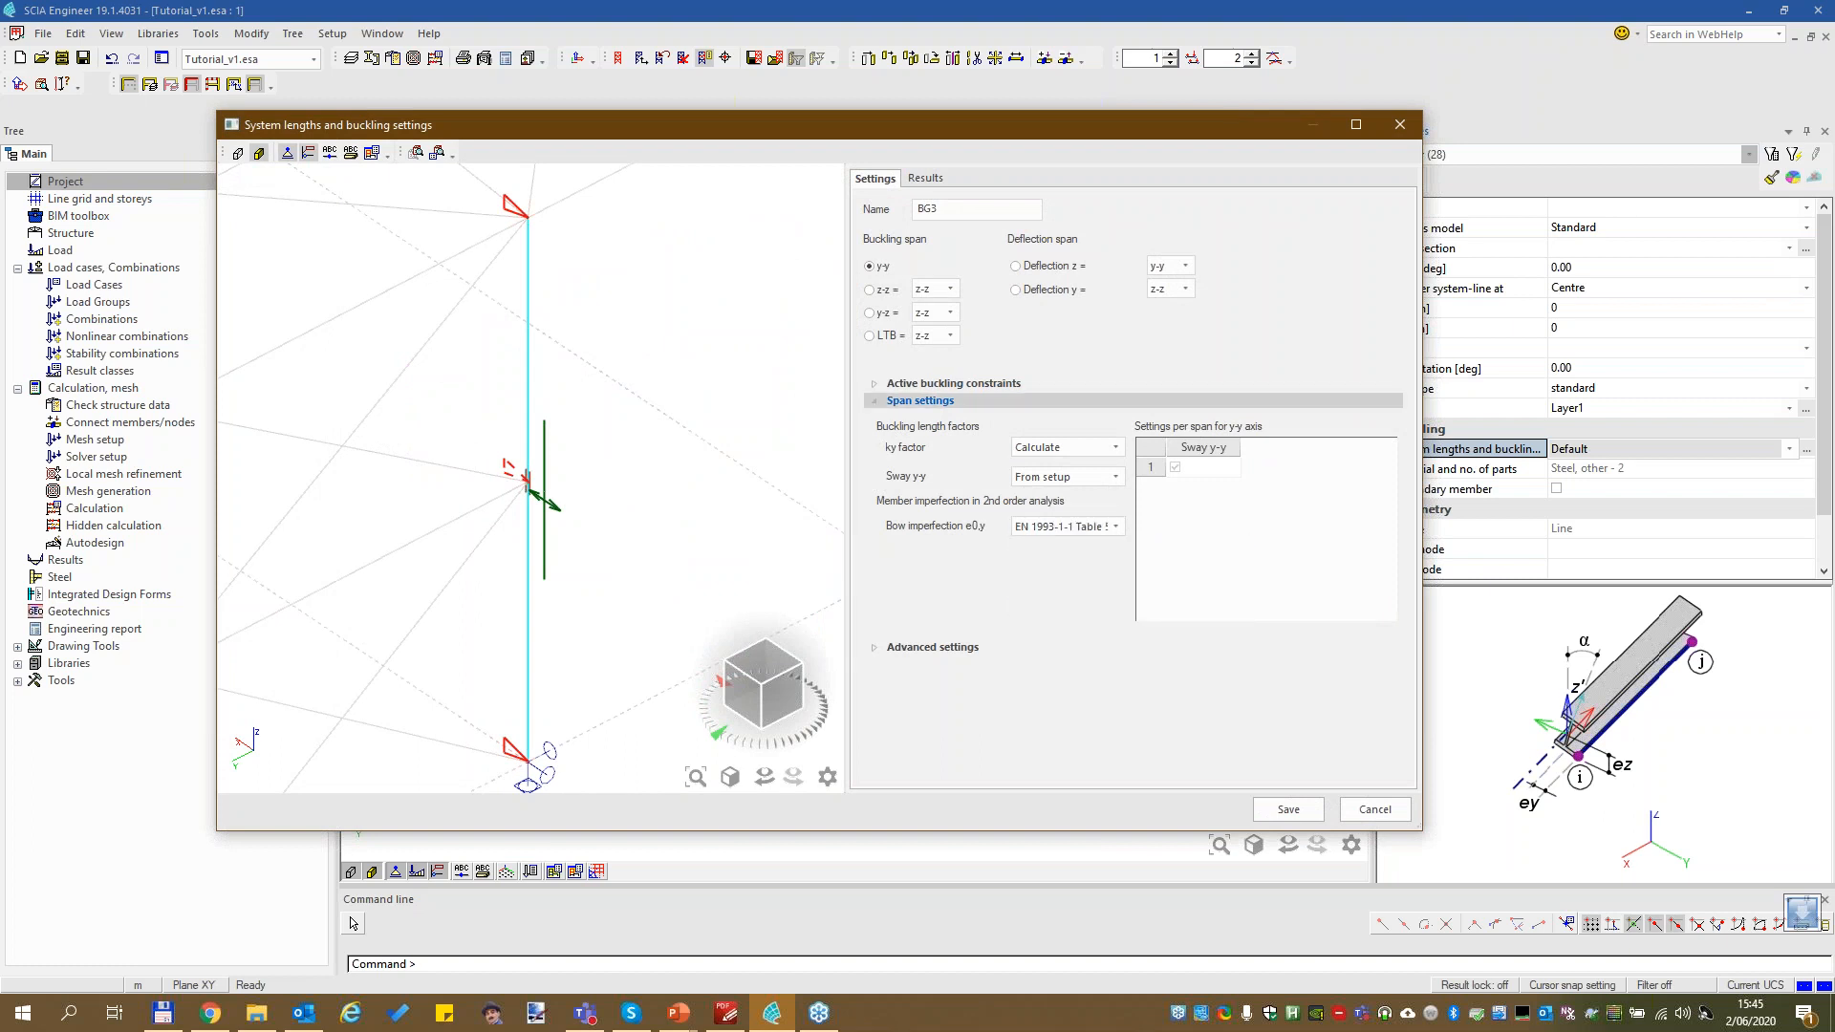
pyautogui.click(885, 289)
pyautogui.click(1071, 527)
pyautogui.click(1112, 610)
pyautogui.click(1288, 810)
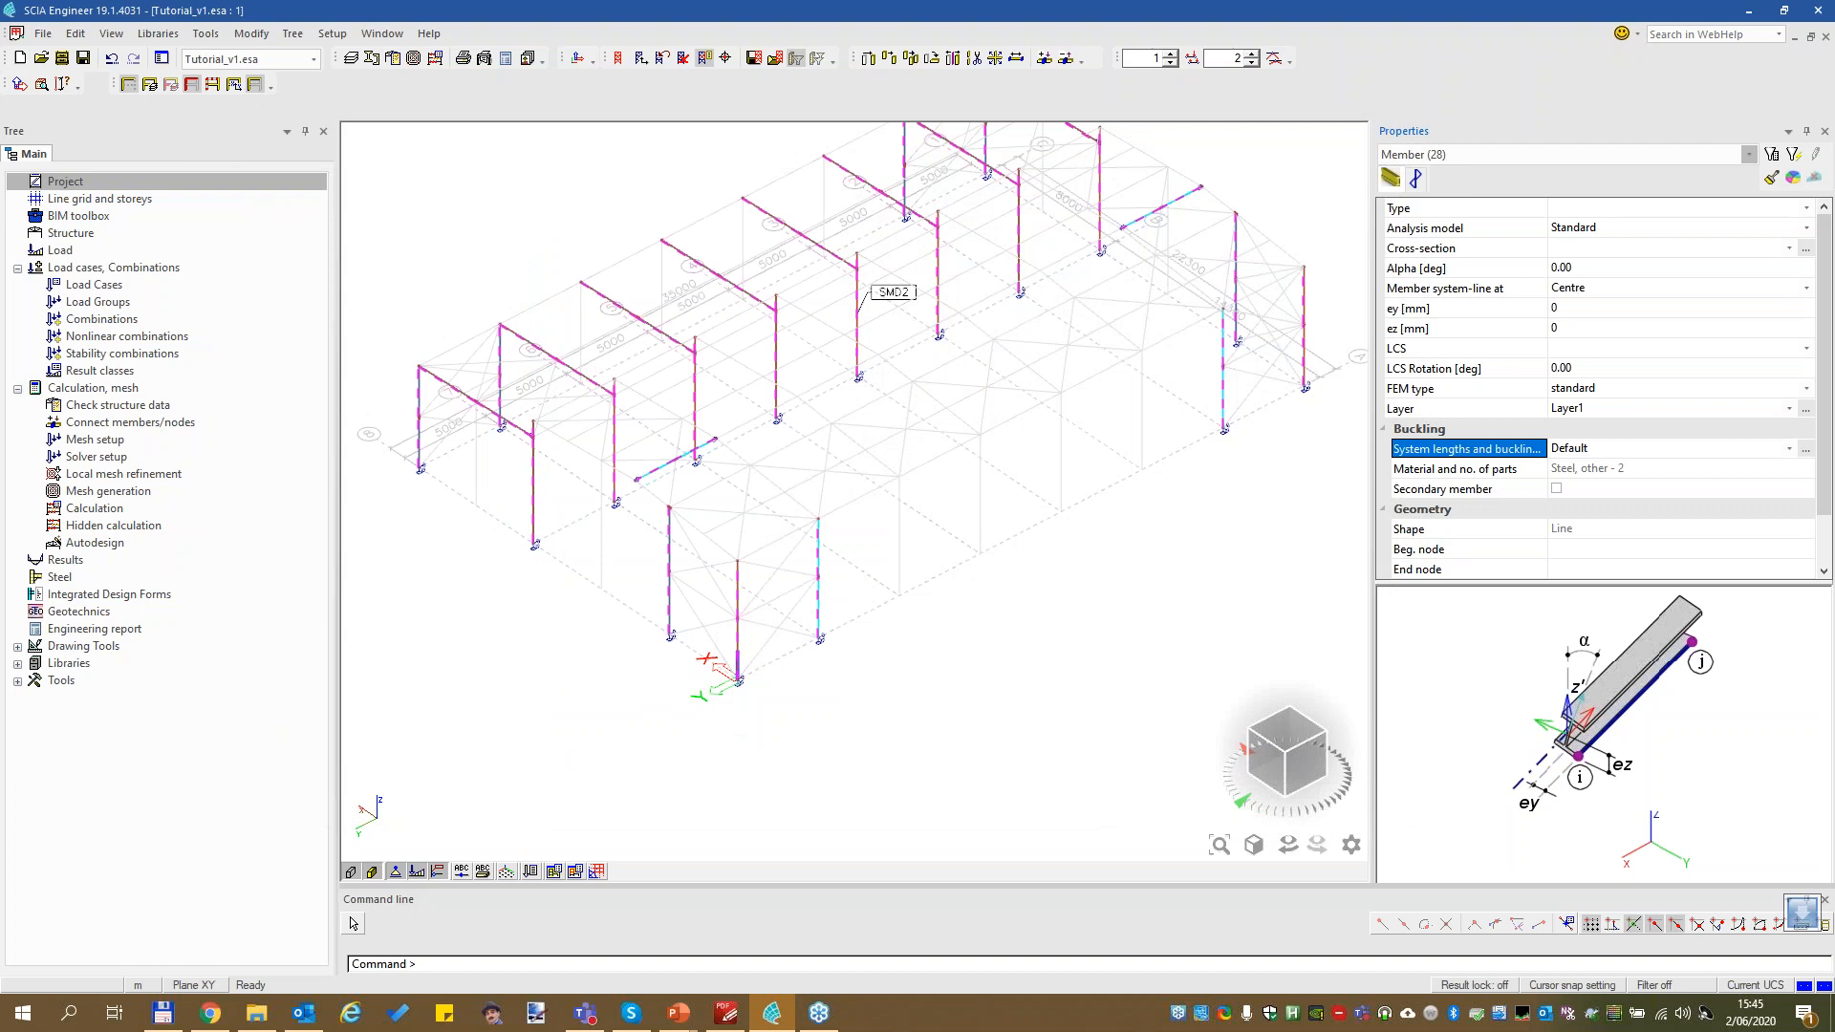
pyautogui.press('Escape')
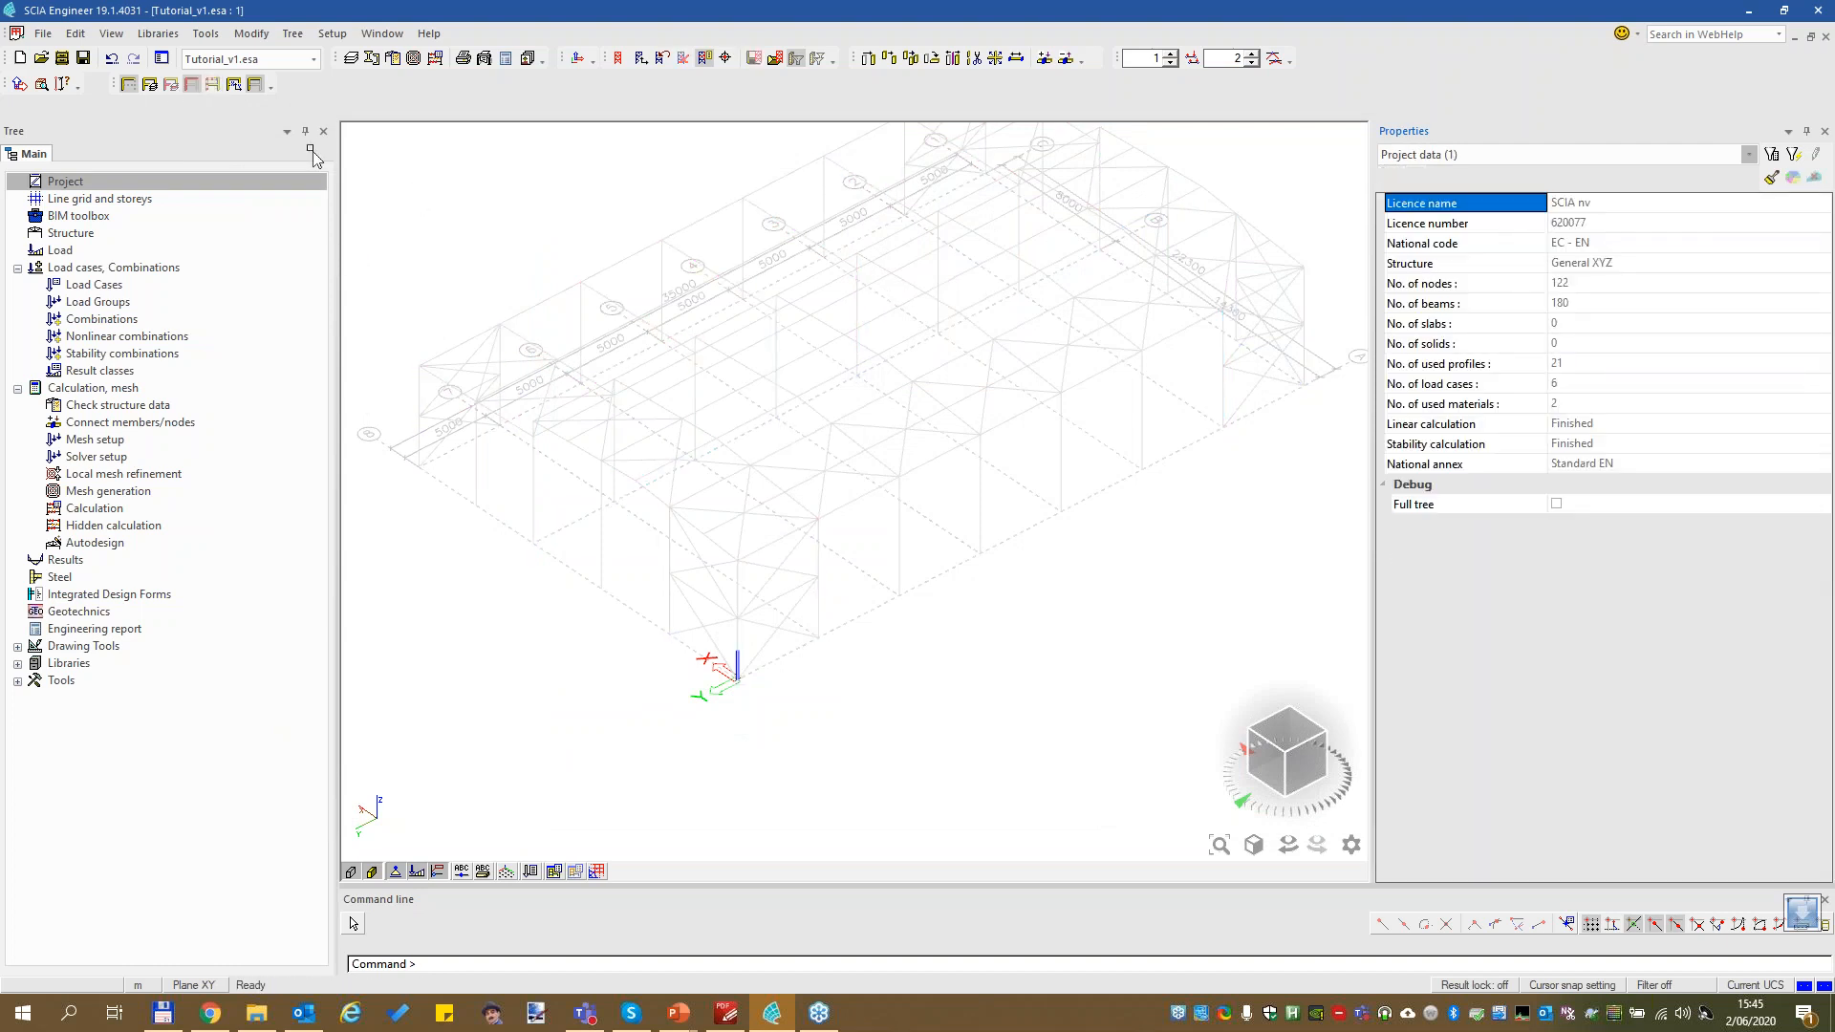
pyautogui.click(129, 84)
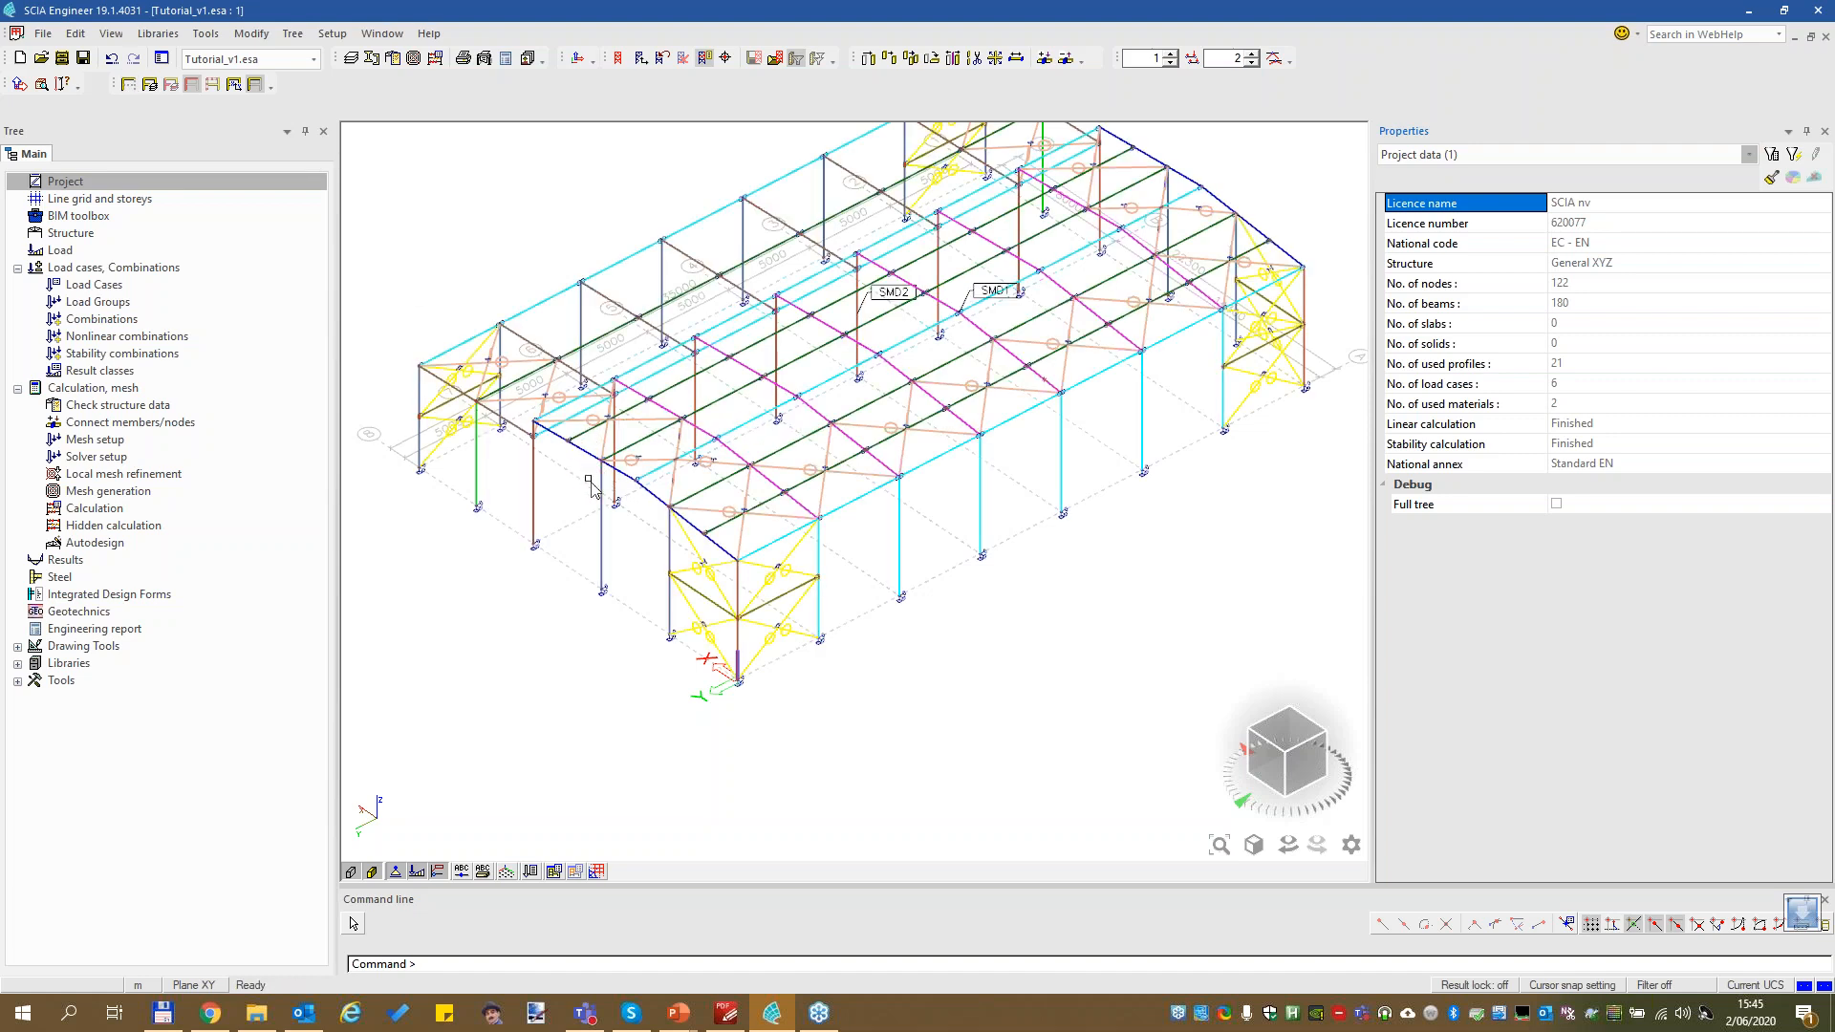
# Select all rafters that share a tapered rafter's BG2 system lengths and buckling settings
pyautogui.click(702, 461)
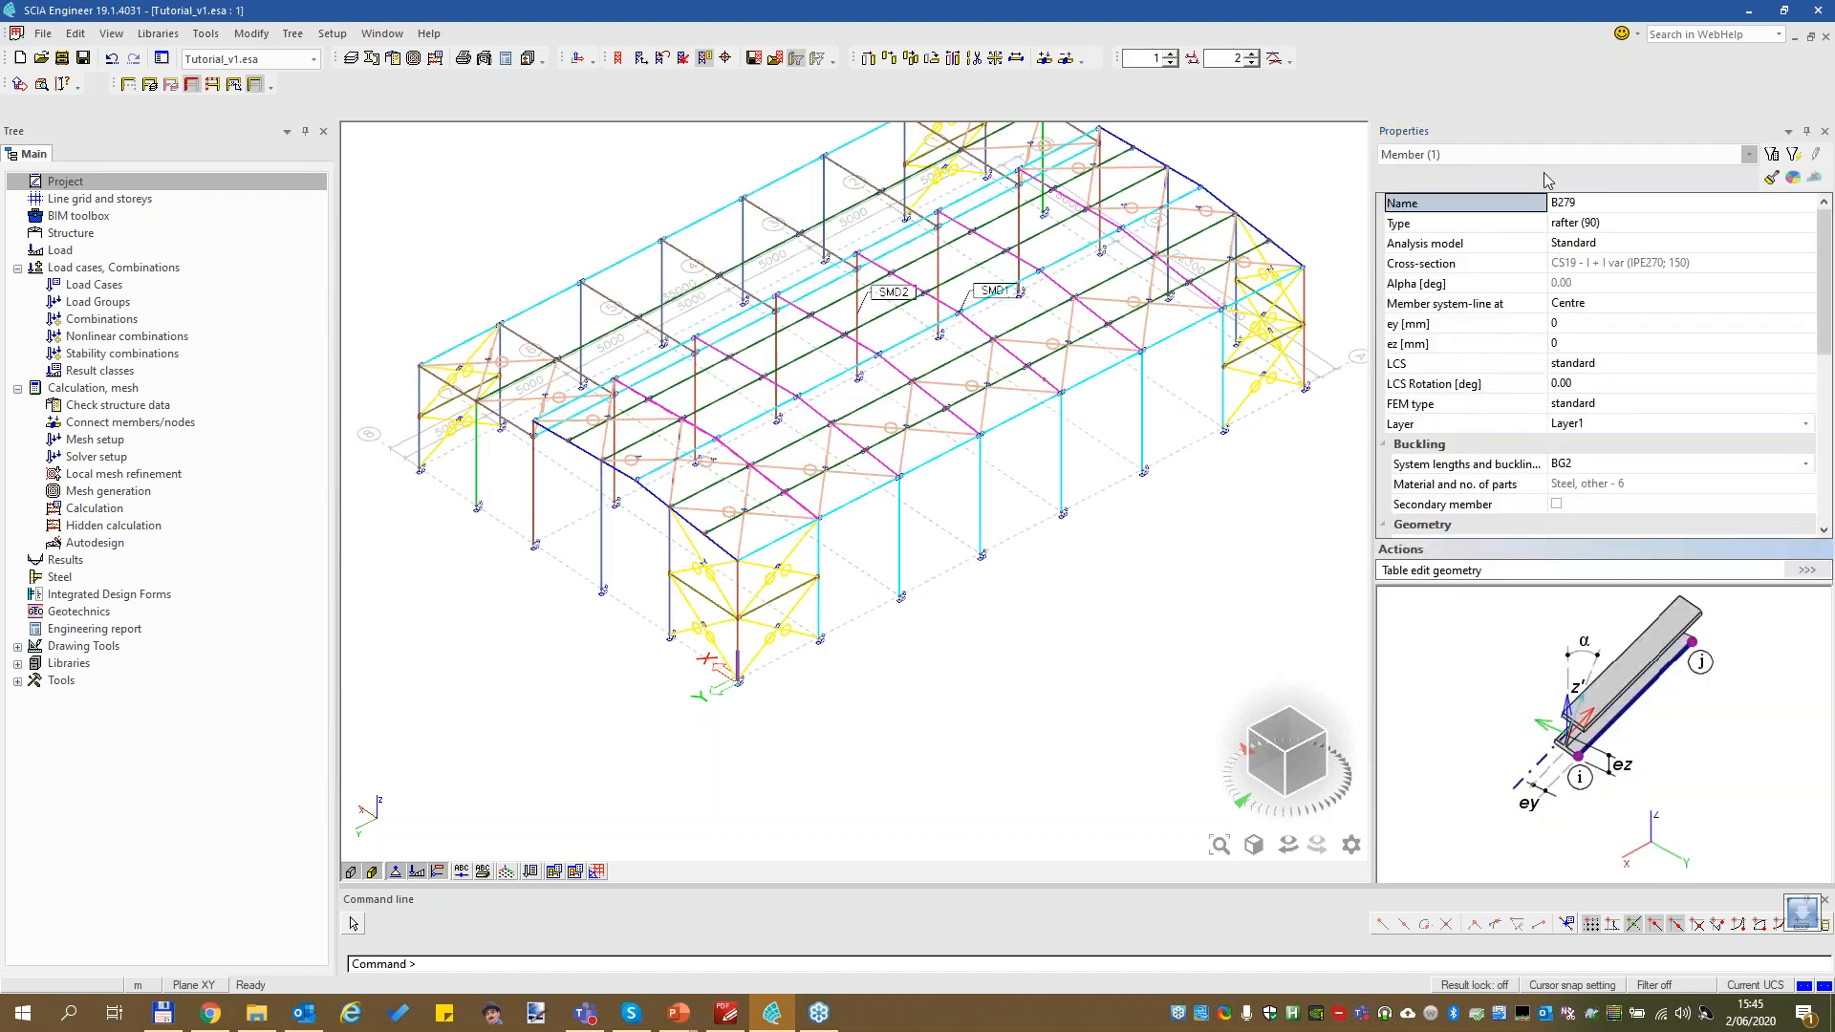
pyautogui.click(1513, 466)
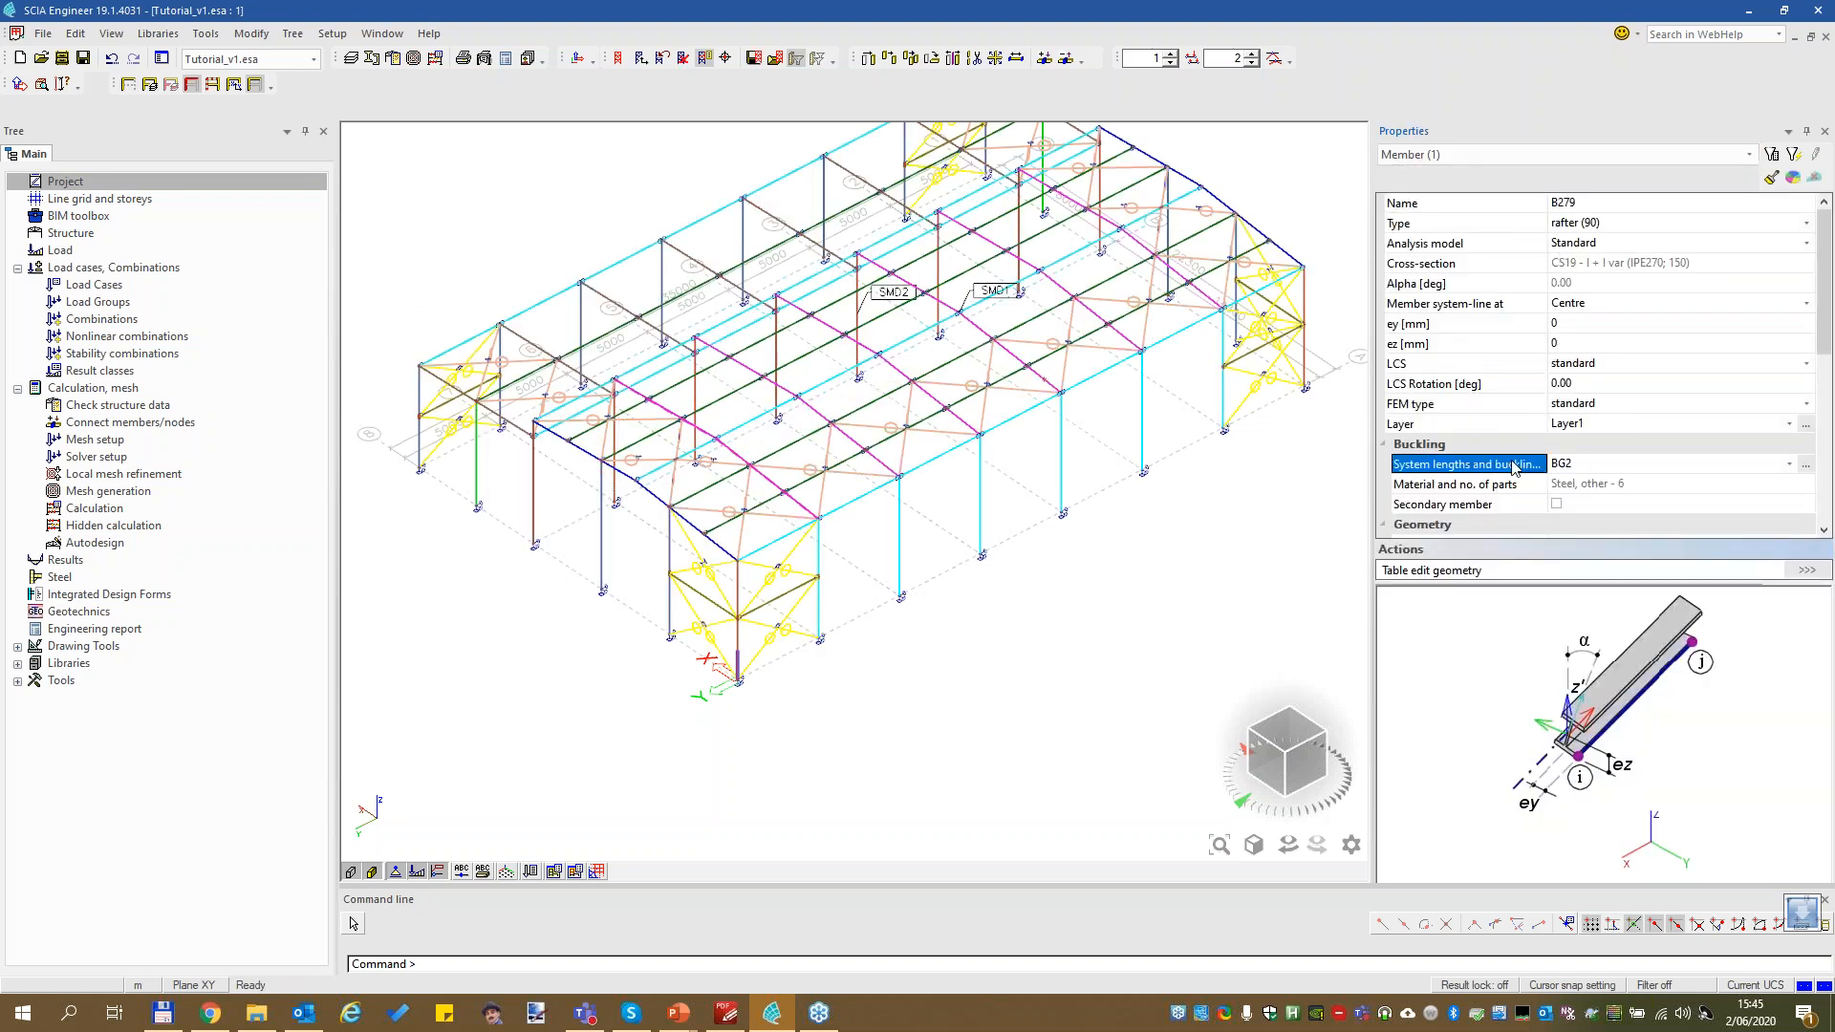
pyautogui.click(1792, 154)
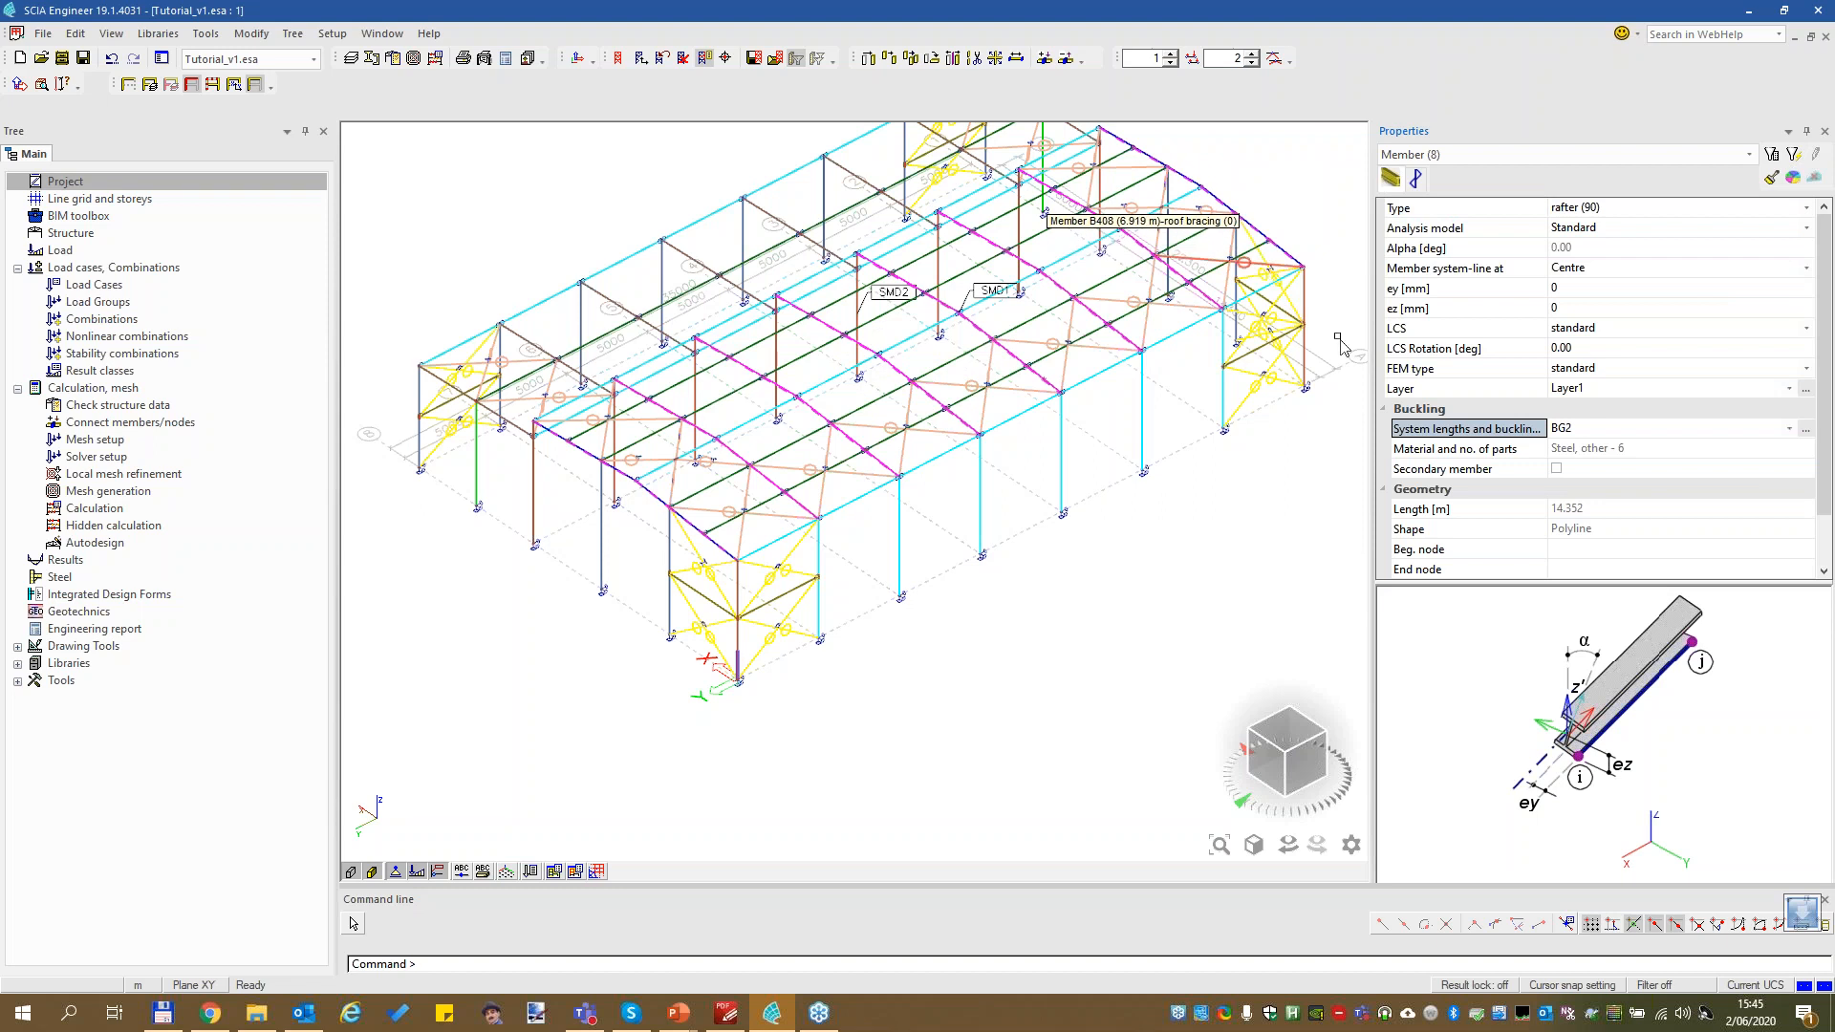
# Deactivate the intermediate y-y buckling constraints in the BG2 settings to leave one span, save, and clear the selection
pyautogui.click(1806, 430)
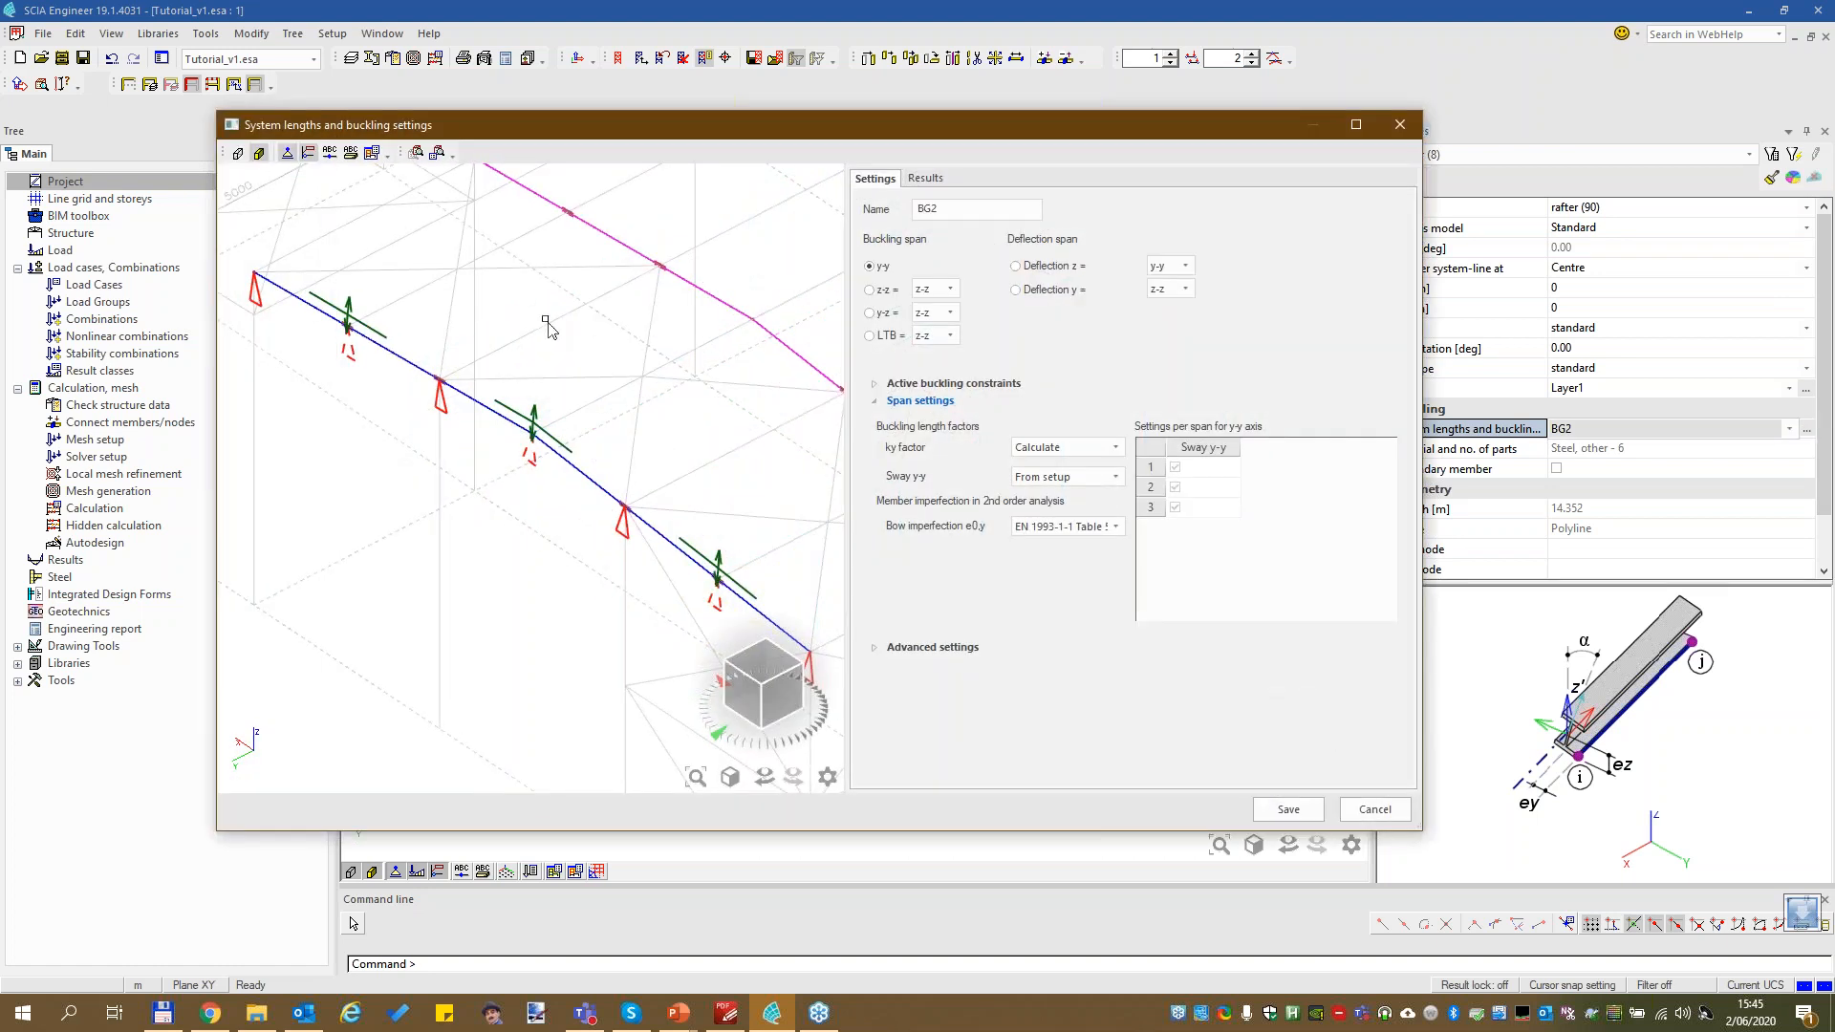
pyautogui.scroll(-2, 545, 328)
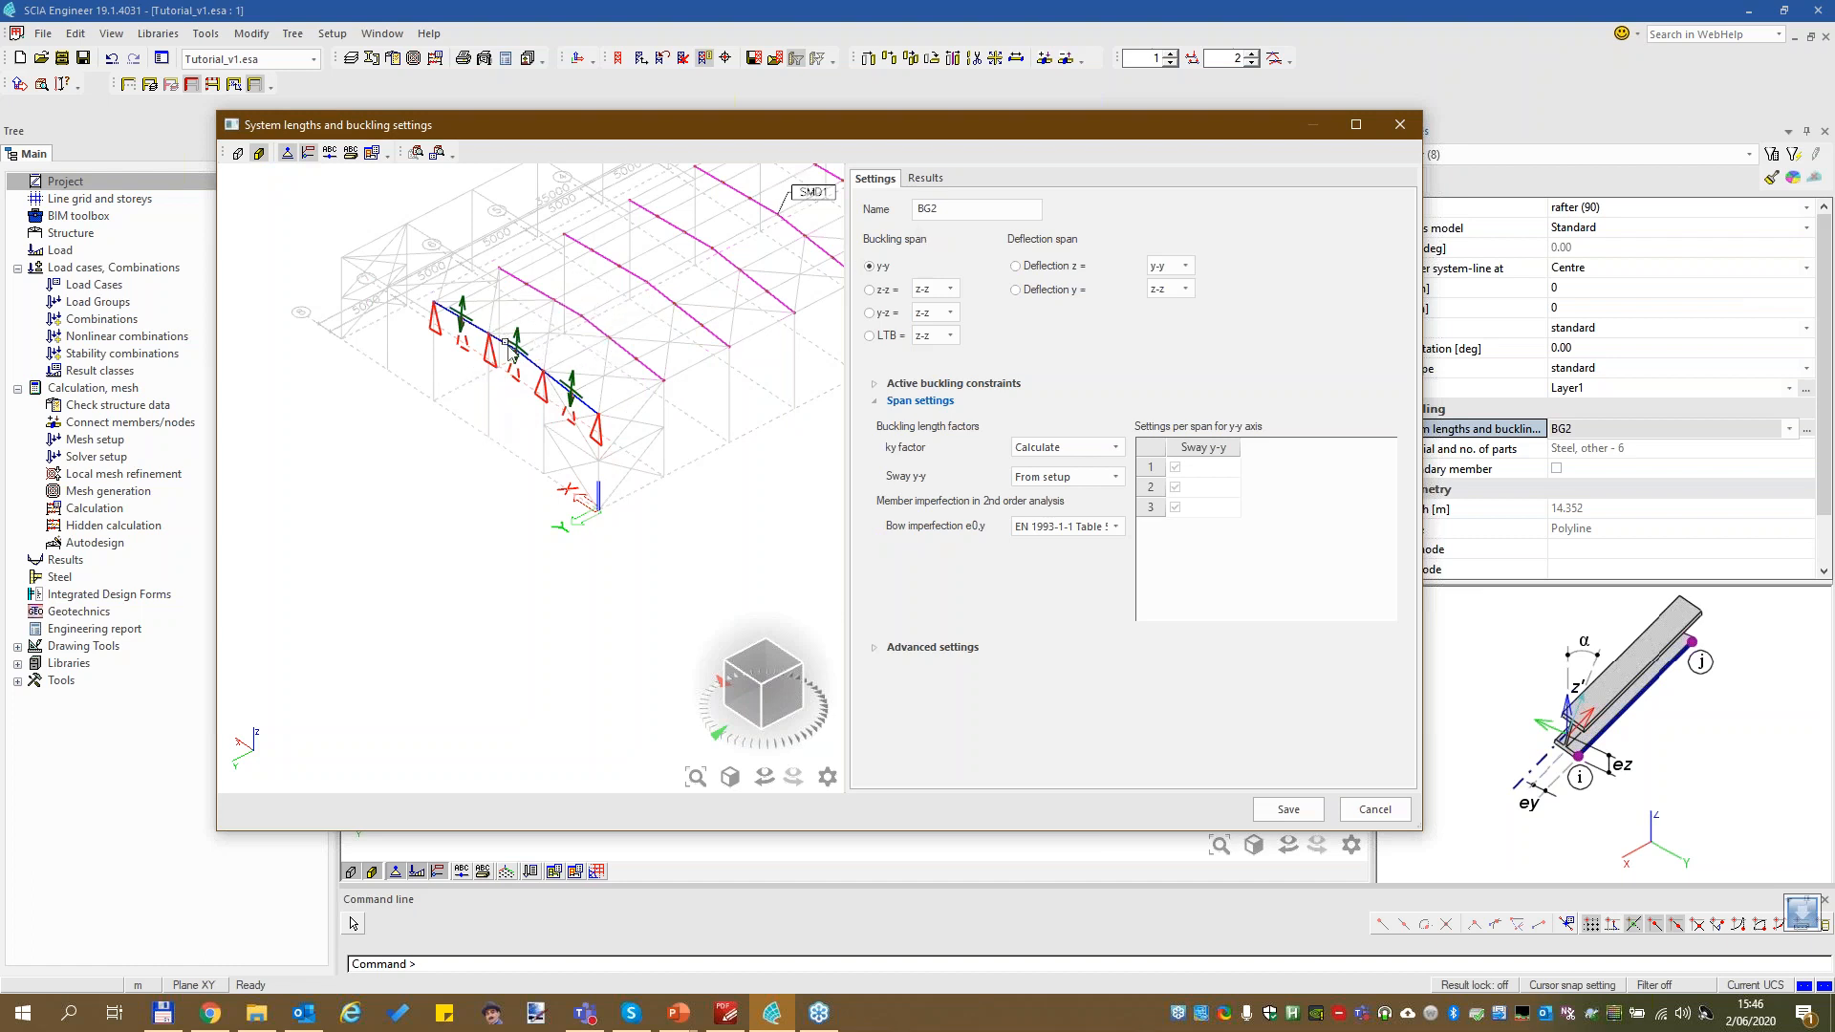
pyautogui.click(542, 399)
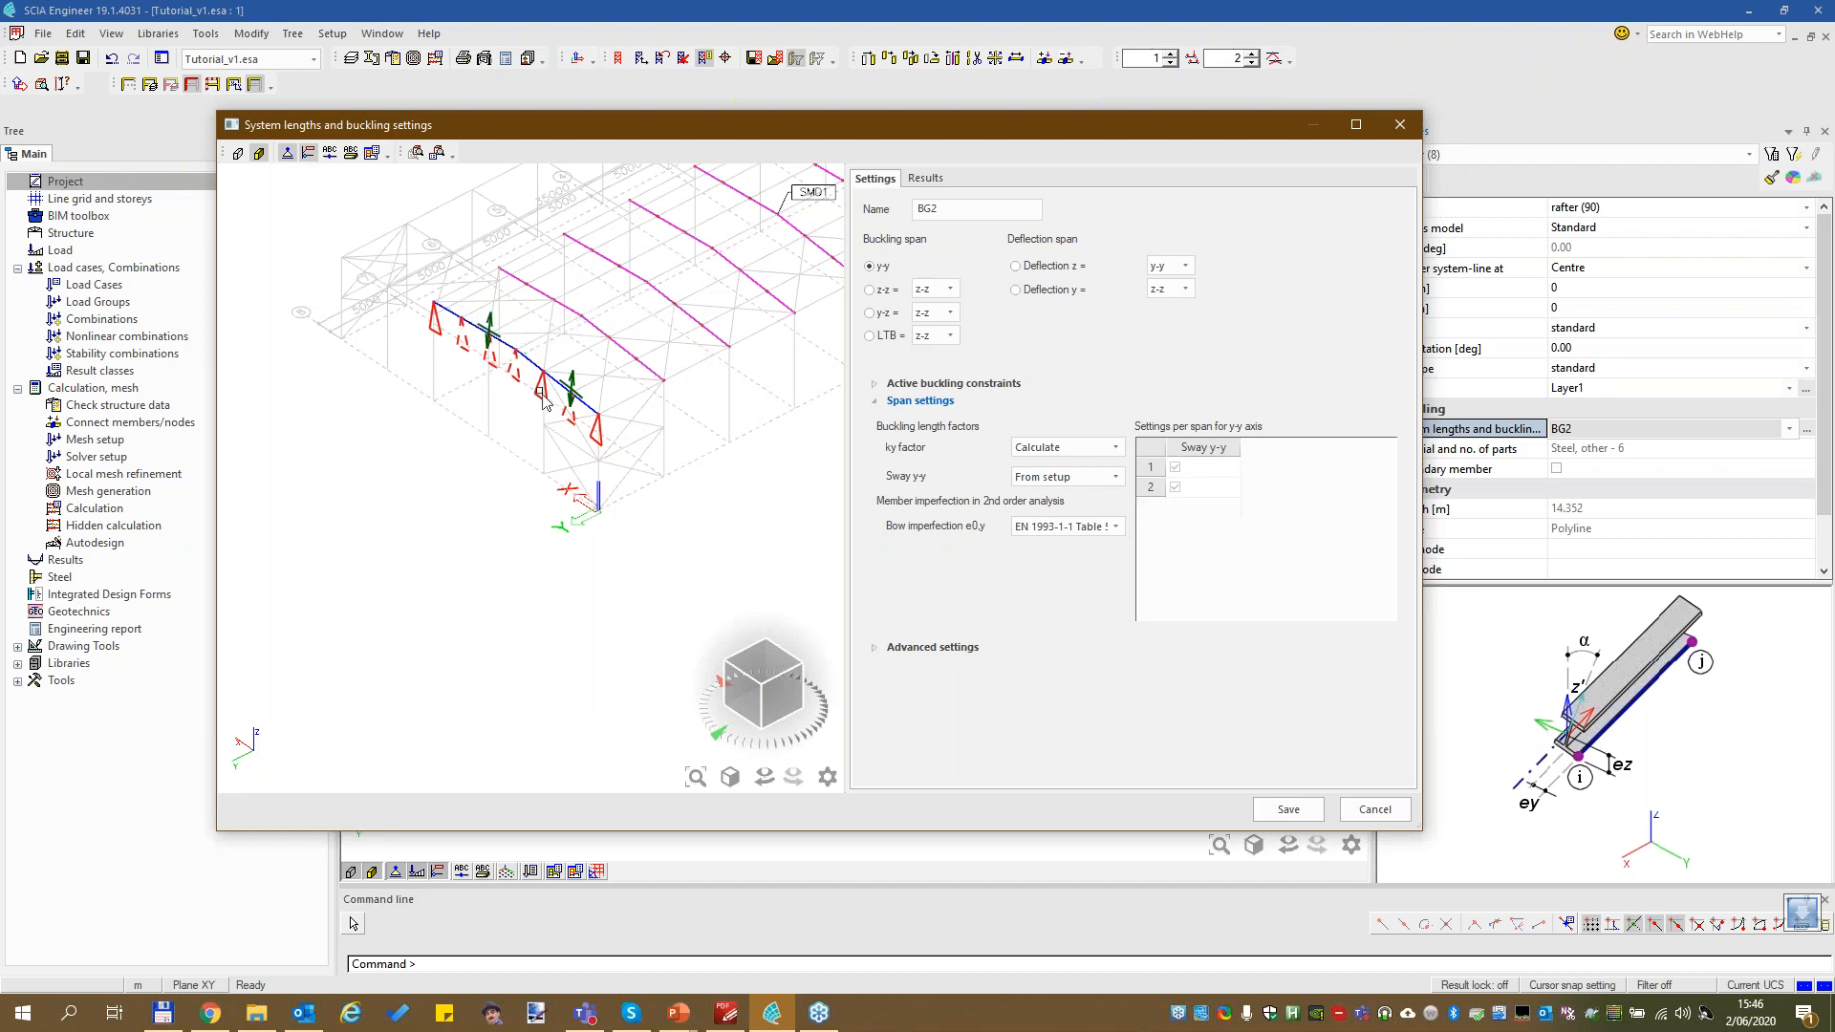
pyautogui.click(543, 399)
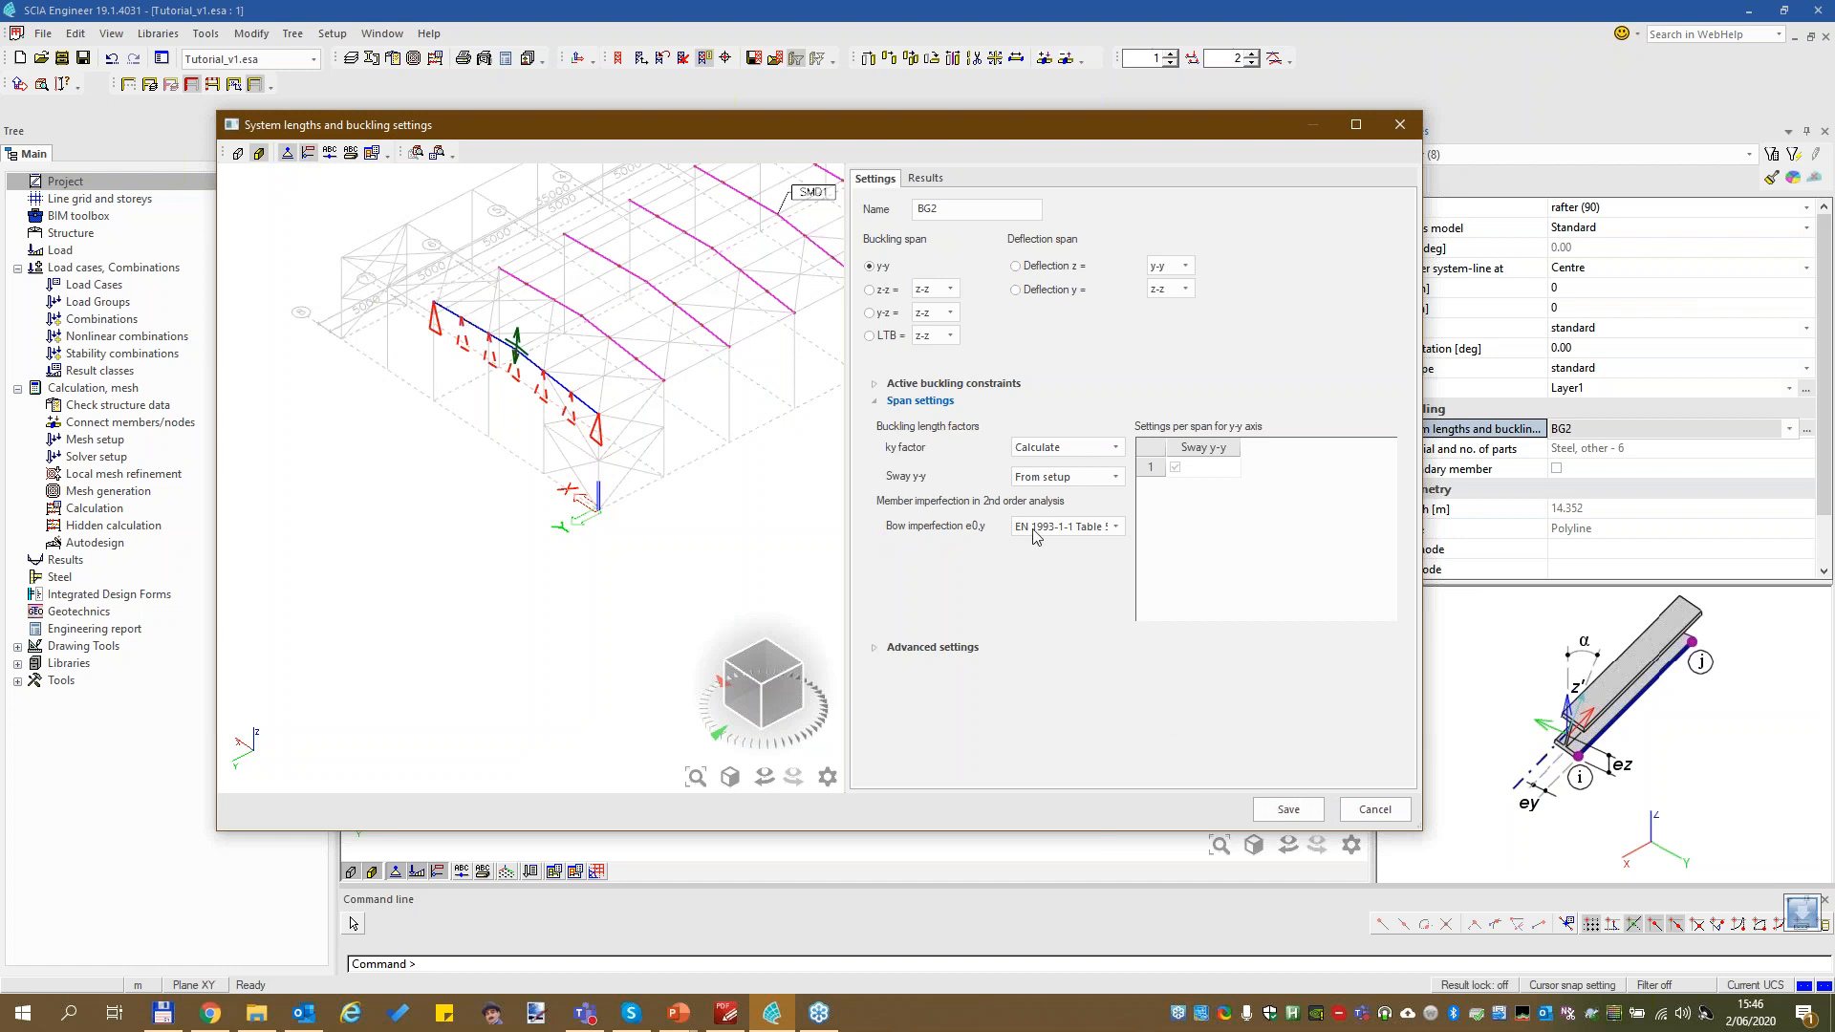
pyautogui.click(1286, 808)
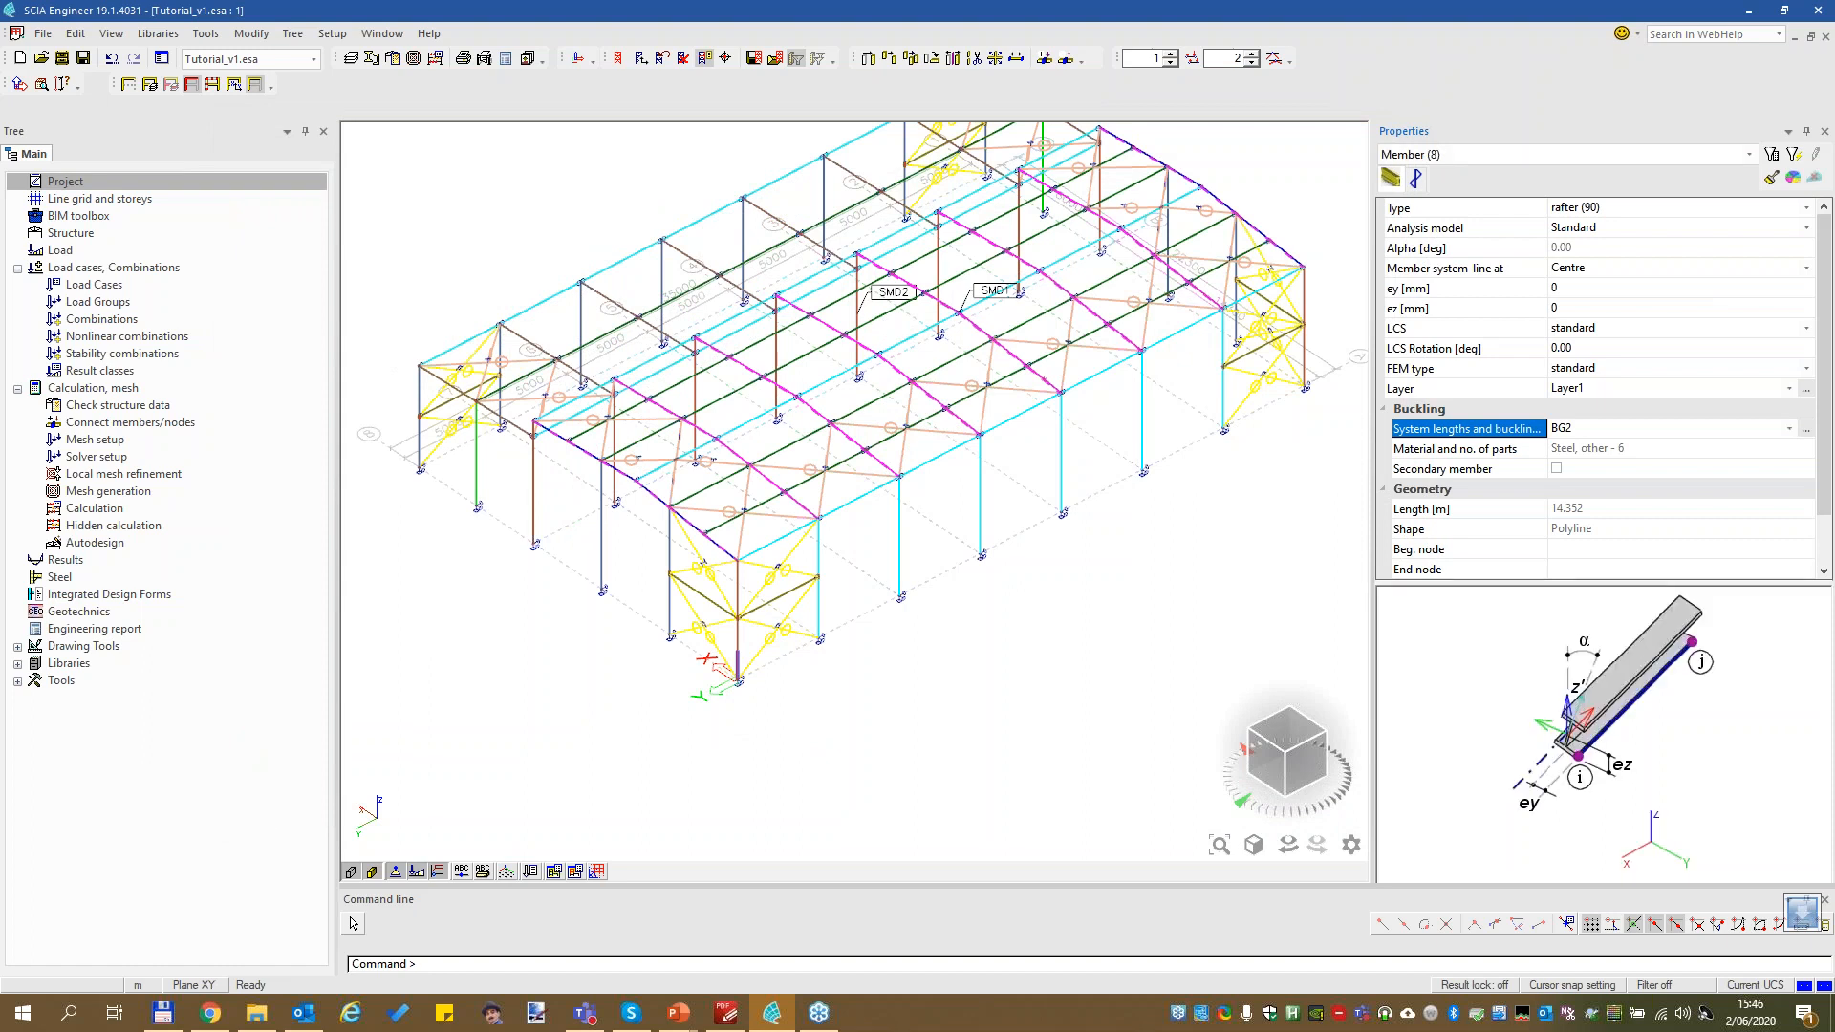
pyautogui.press('Escape')
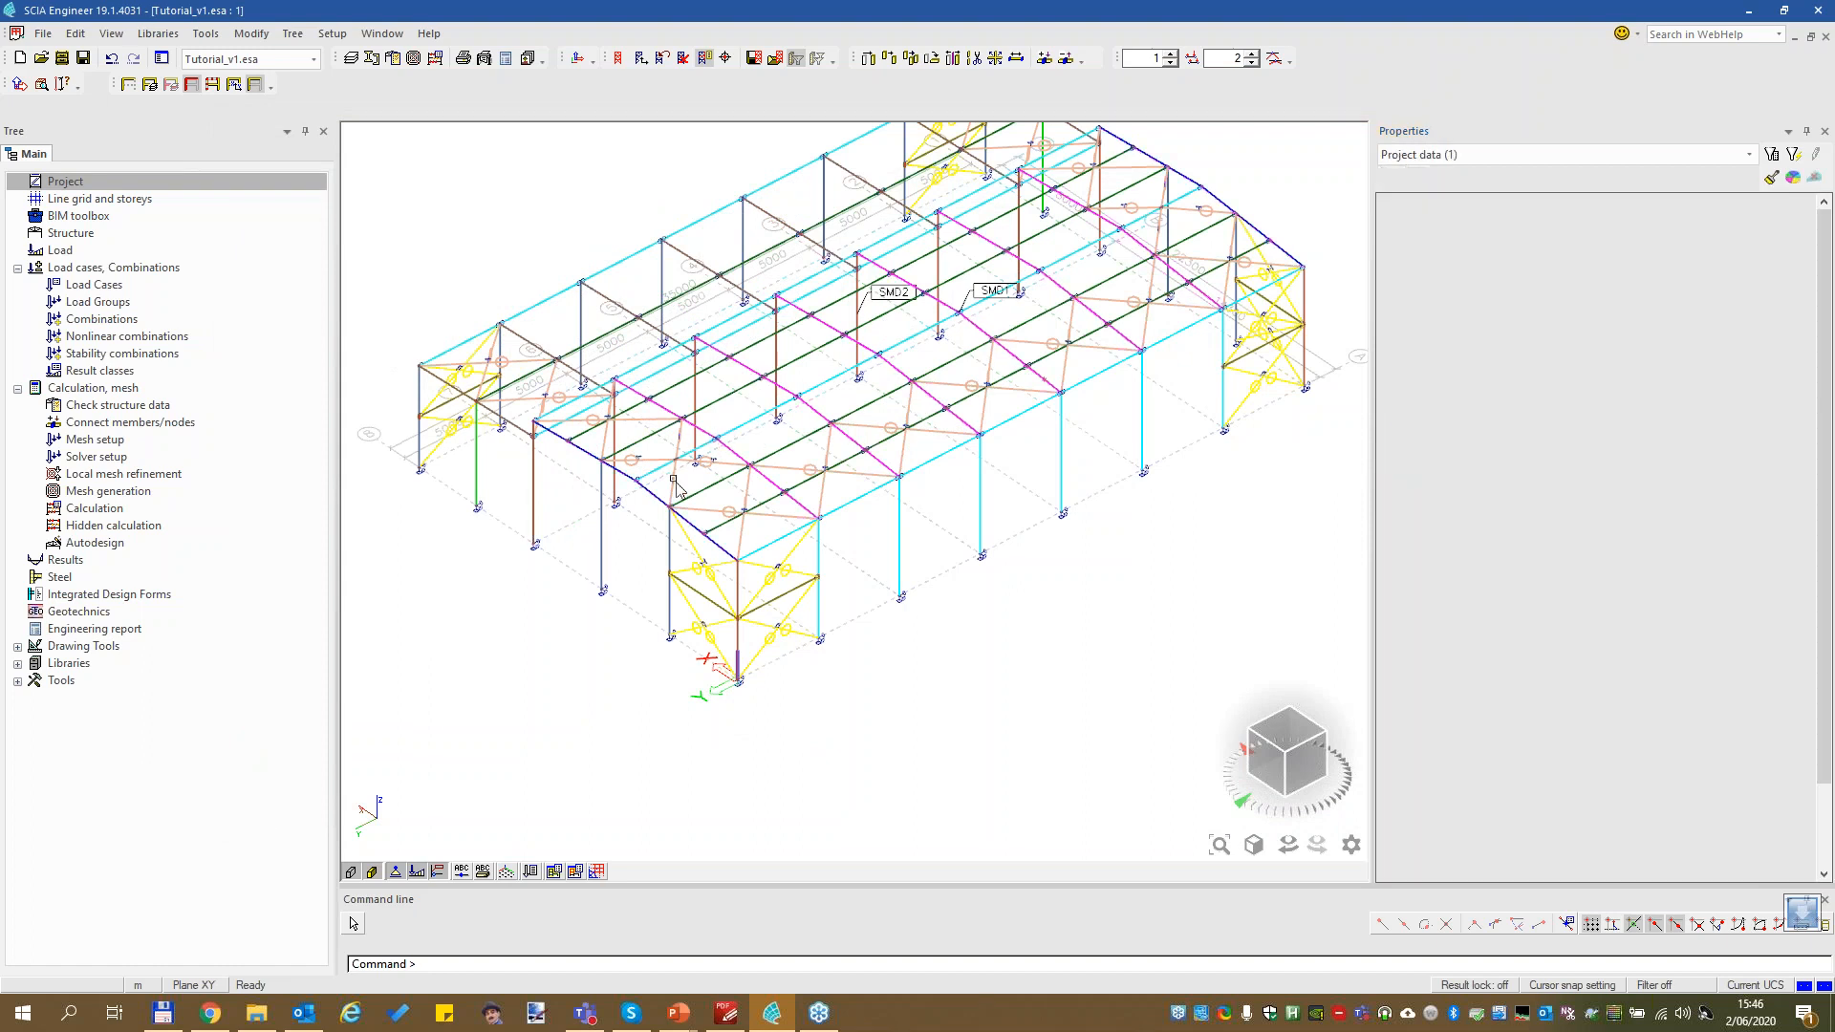
# Select the HEA100A rafters of both gable frames and assign them the Default system lengths and buckling settings
pyautogui.click(655, 495)
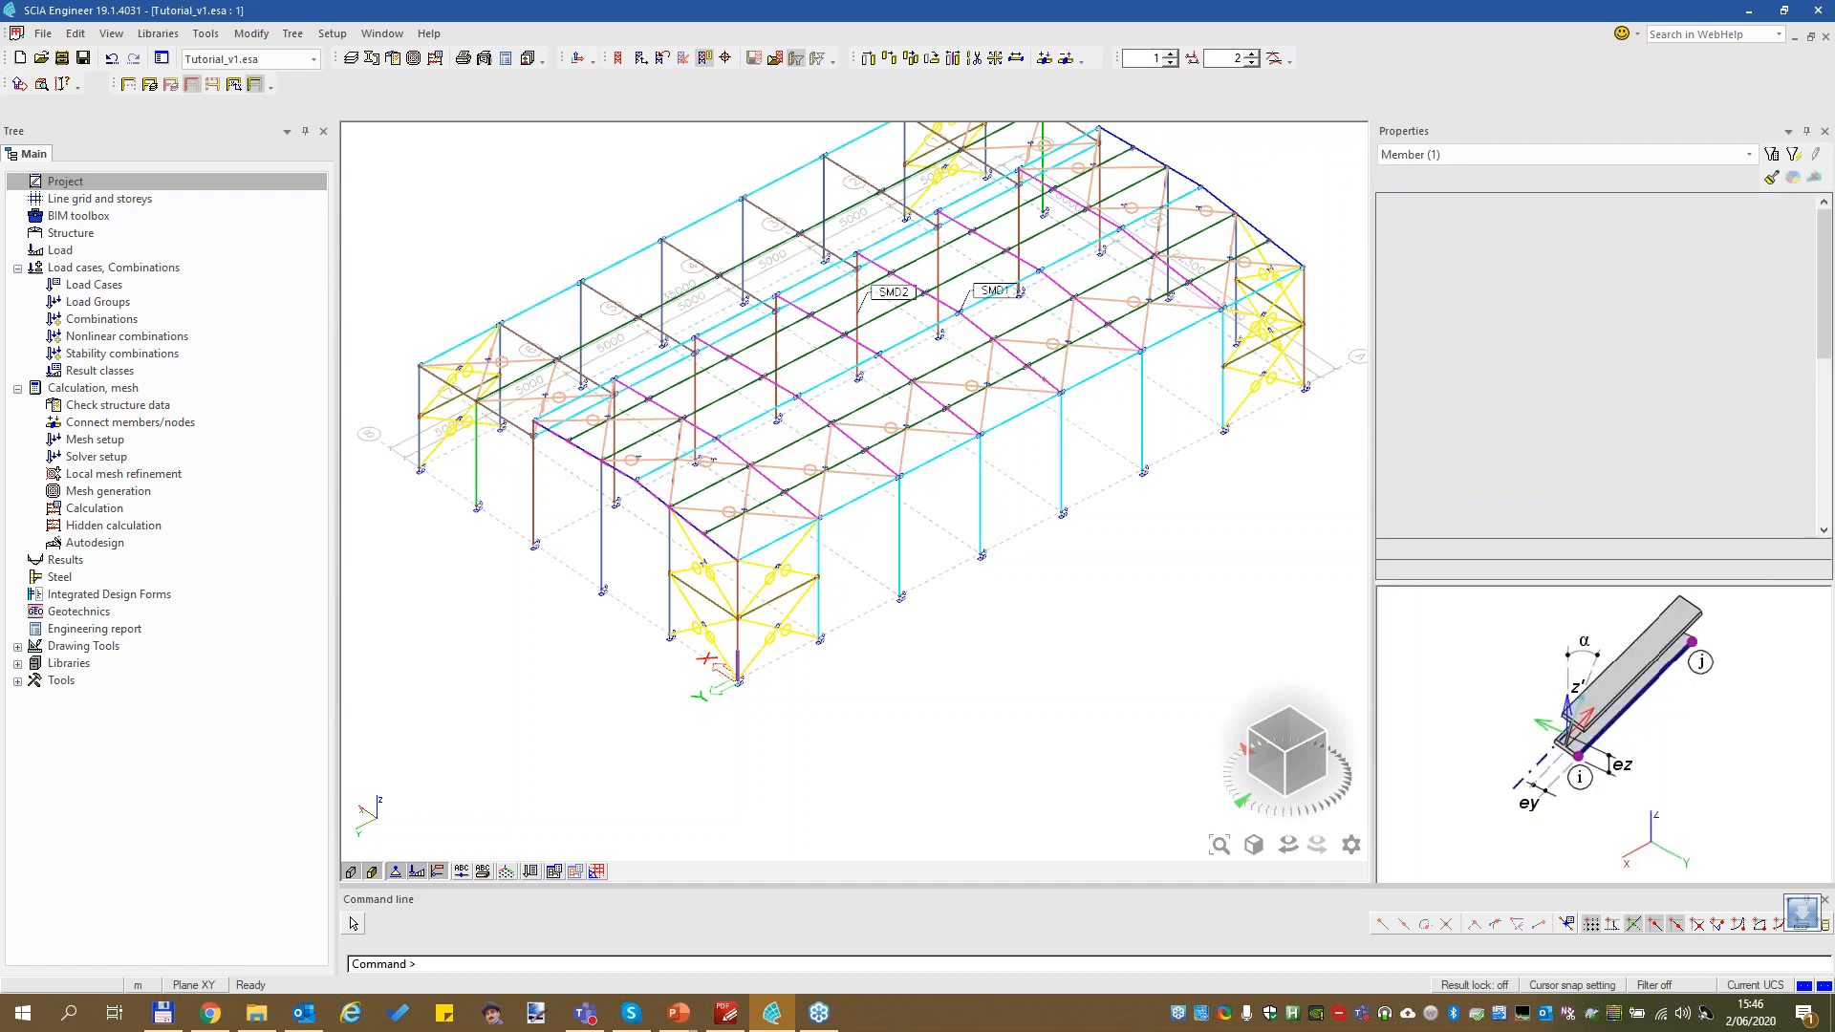
pyautogui.click(1205, 200)
pyautogui.click(1706, 444)
pyautogui.click(1706, 445)
pyautogui.click(1666, 464)
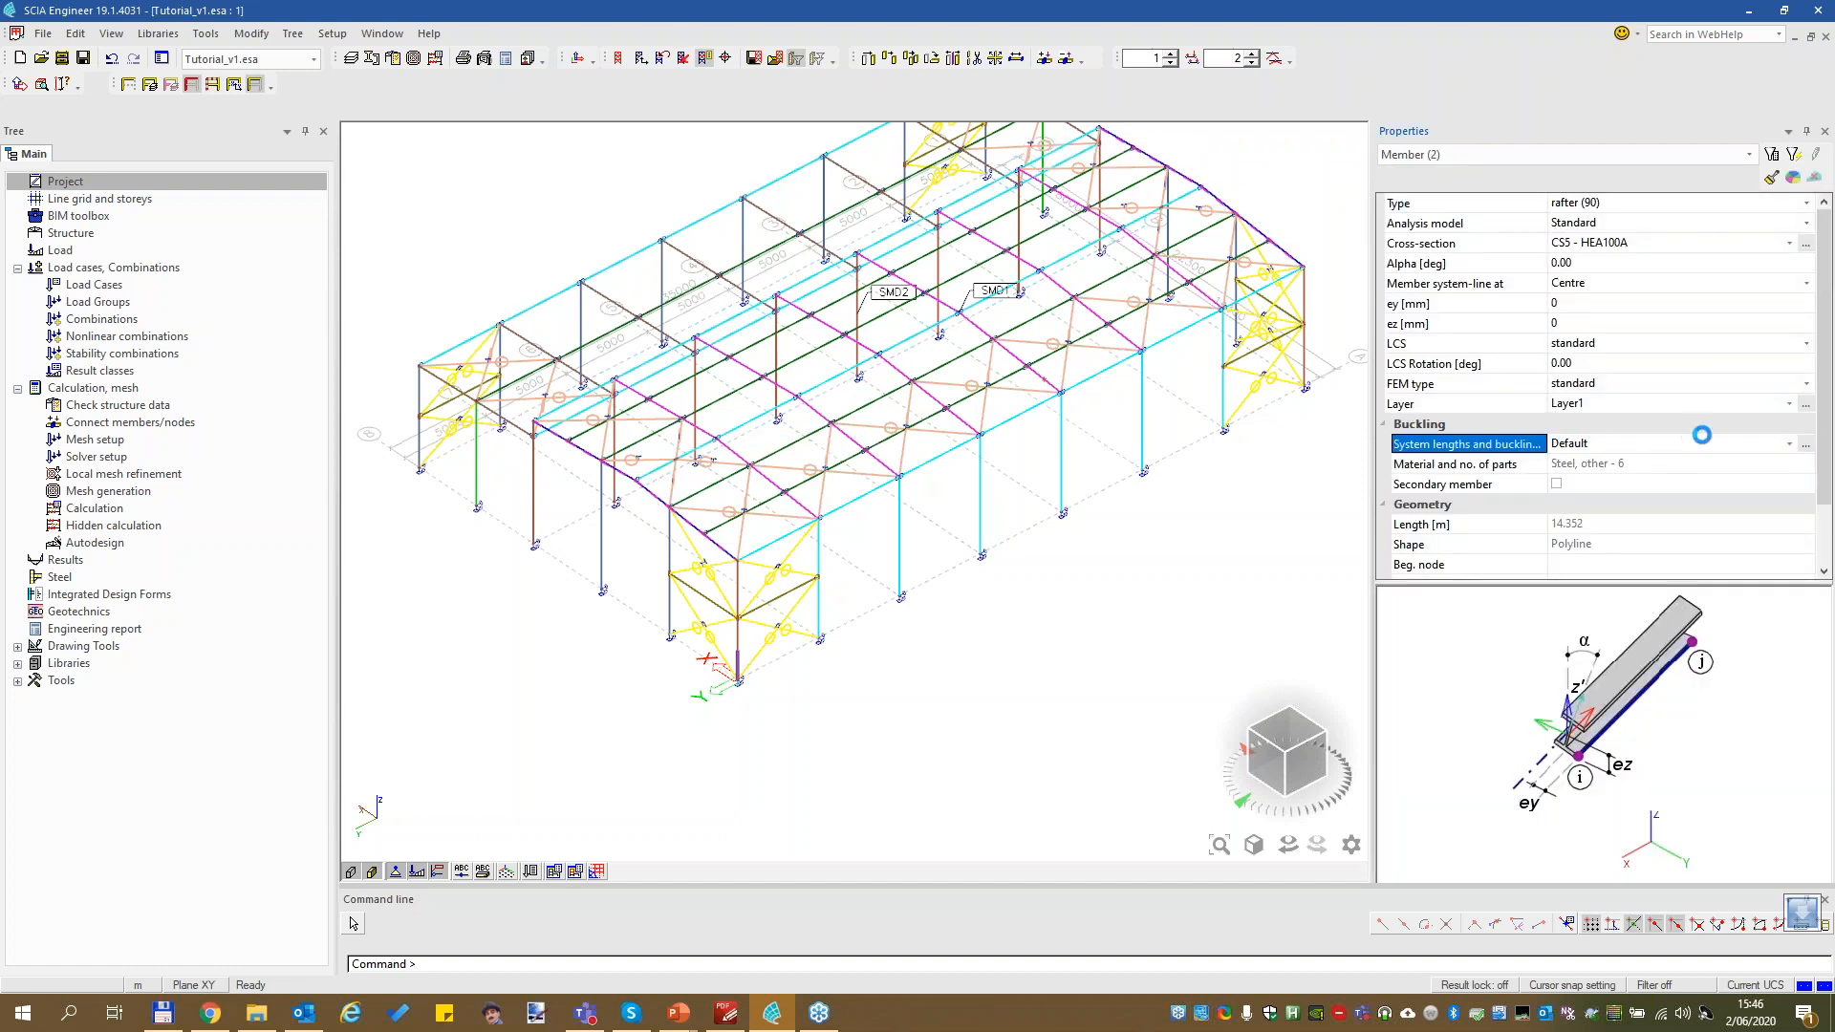
# Create new buckling settings for the gable rafters with bow imperfections e0,y and e0,z from EN 1993-1-1 Table 5.1, and save them
pyautogui.click(1805, 445)
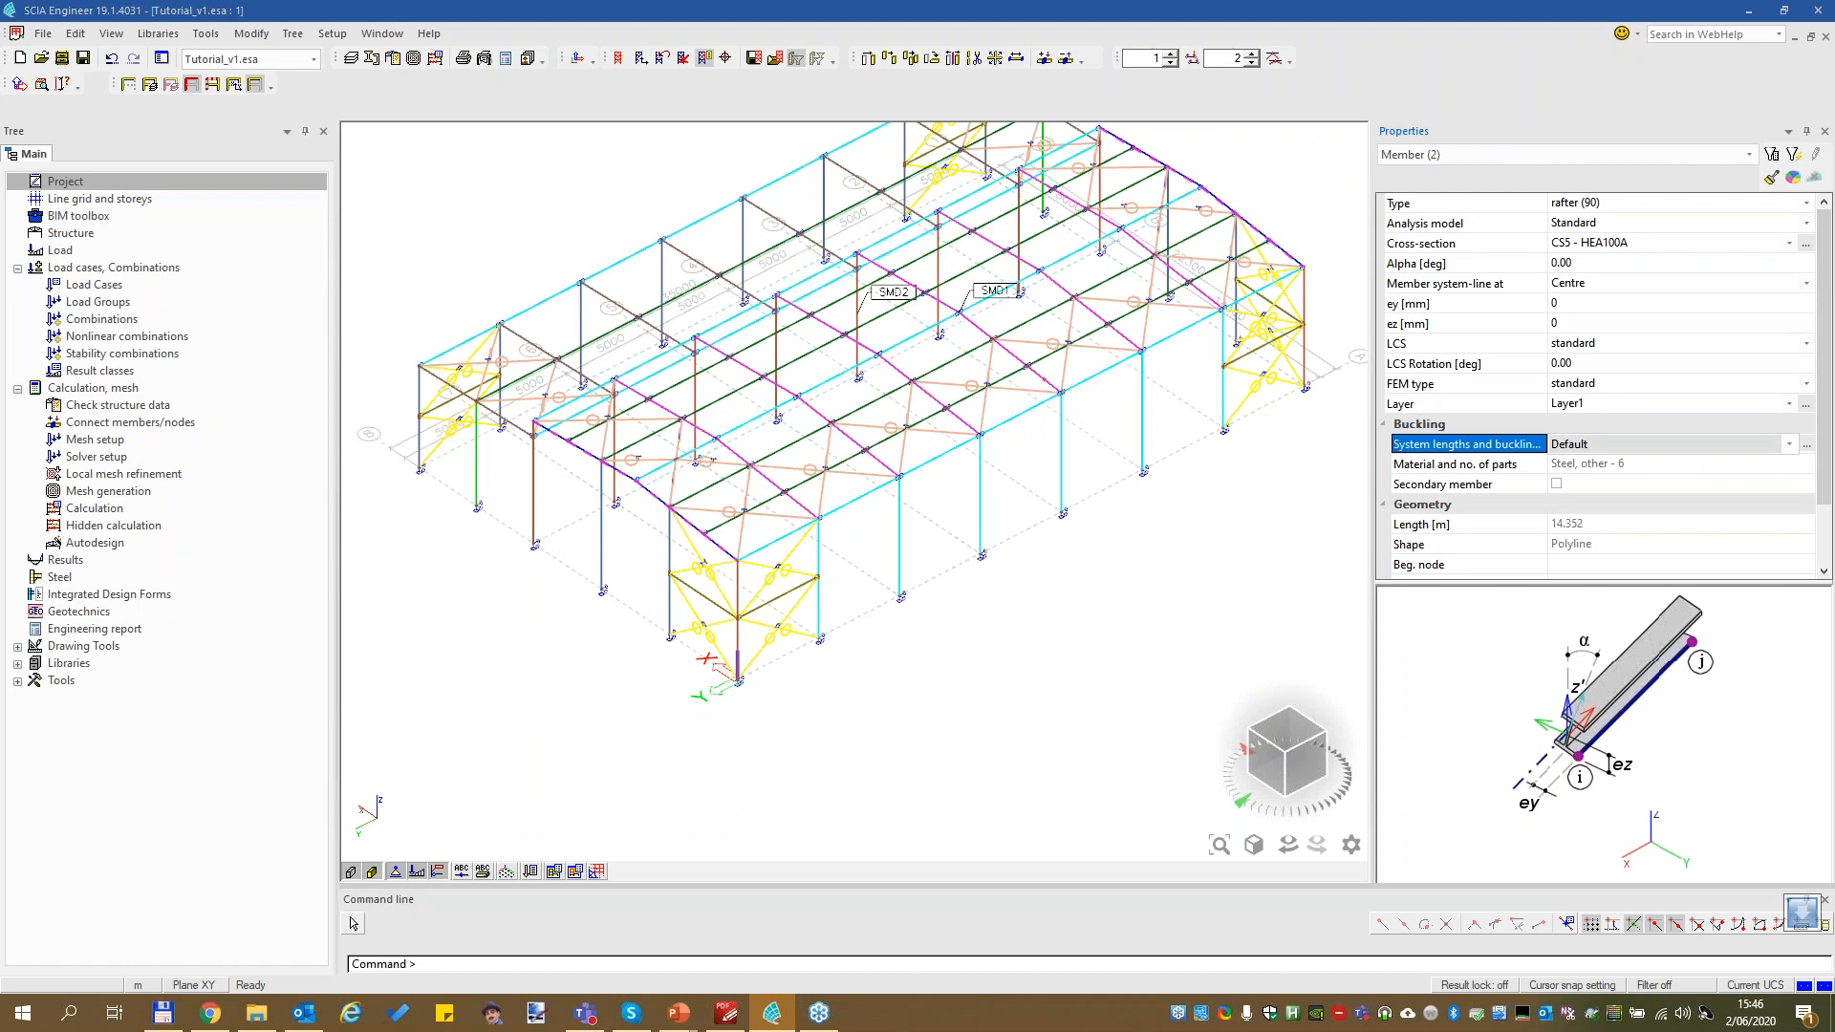
pyautogui.click(1805, 445)
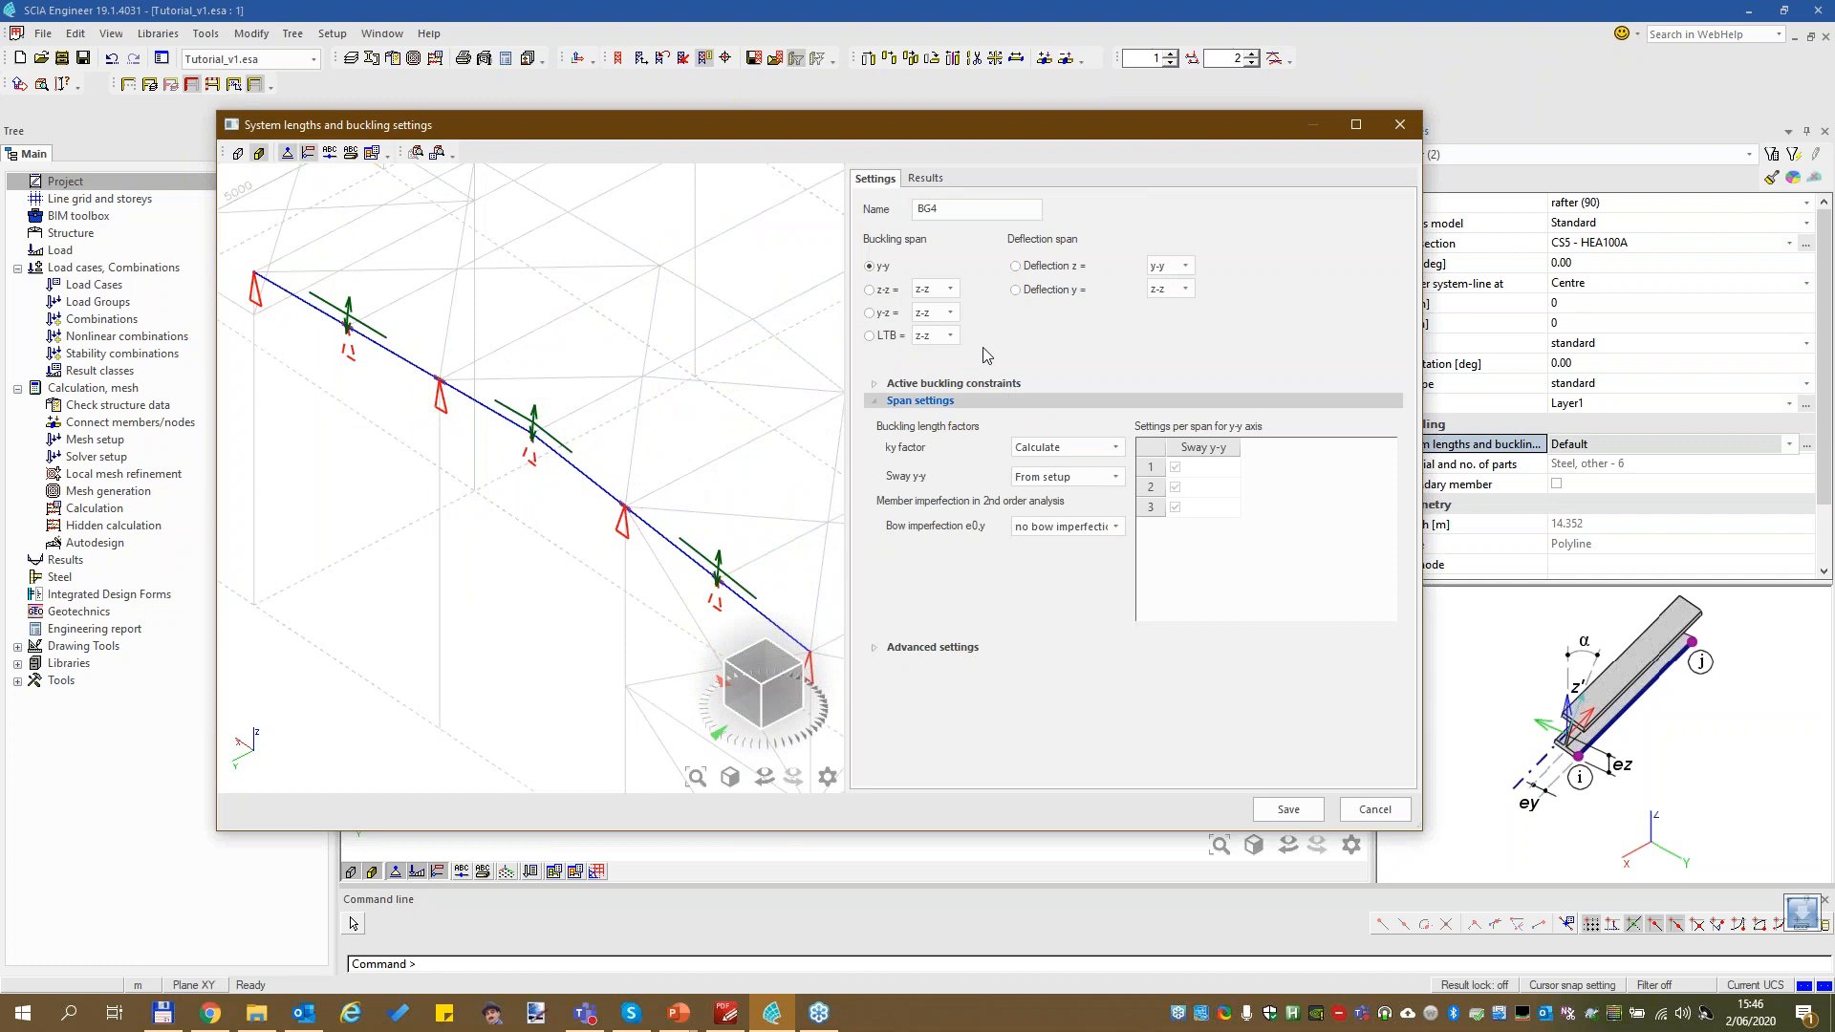
pyautogui.click(1077, 530)
pyautogui.click(1065, 547)
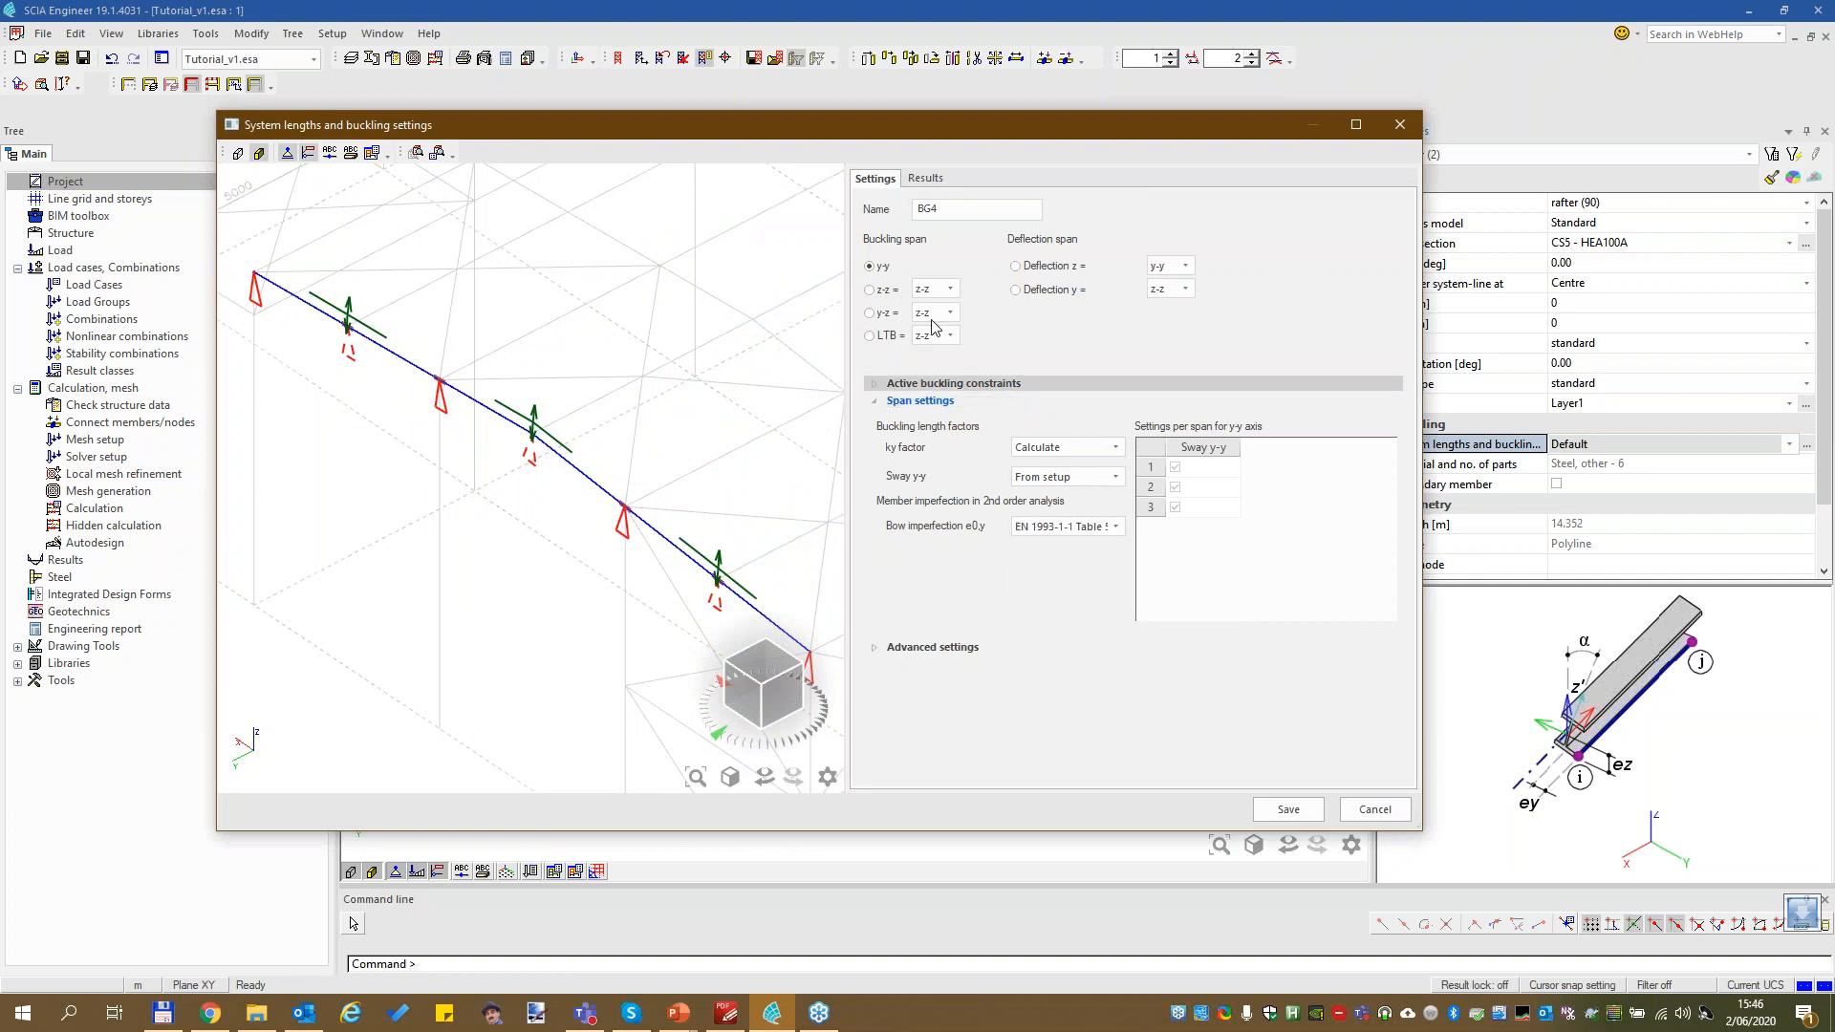
pyautogui.click(884, 291)
pyautogui.click(1061, 530)
pyautogui.click(1065, 542)
pyautogui.click(1288, 810)
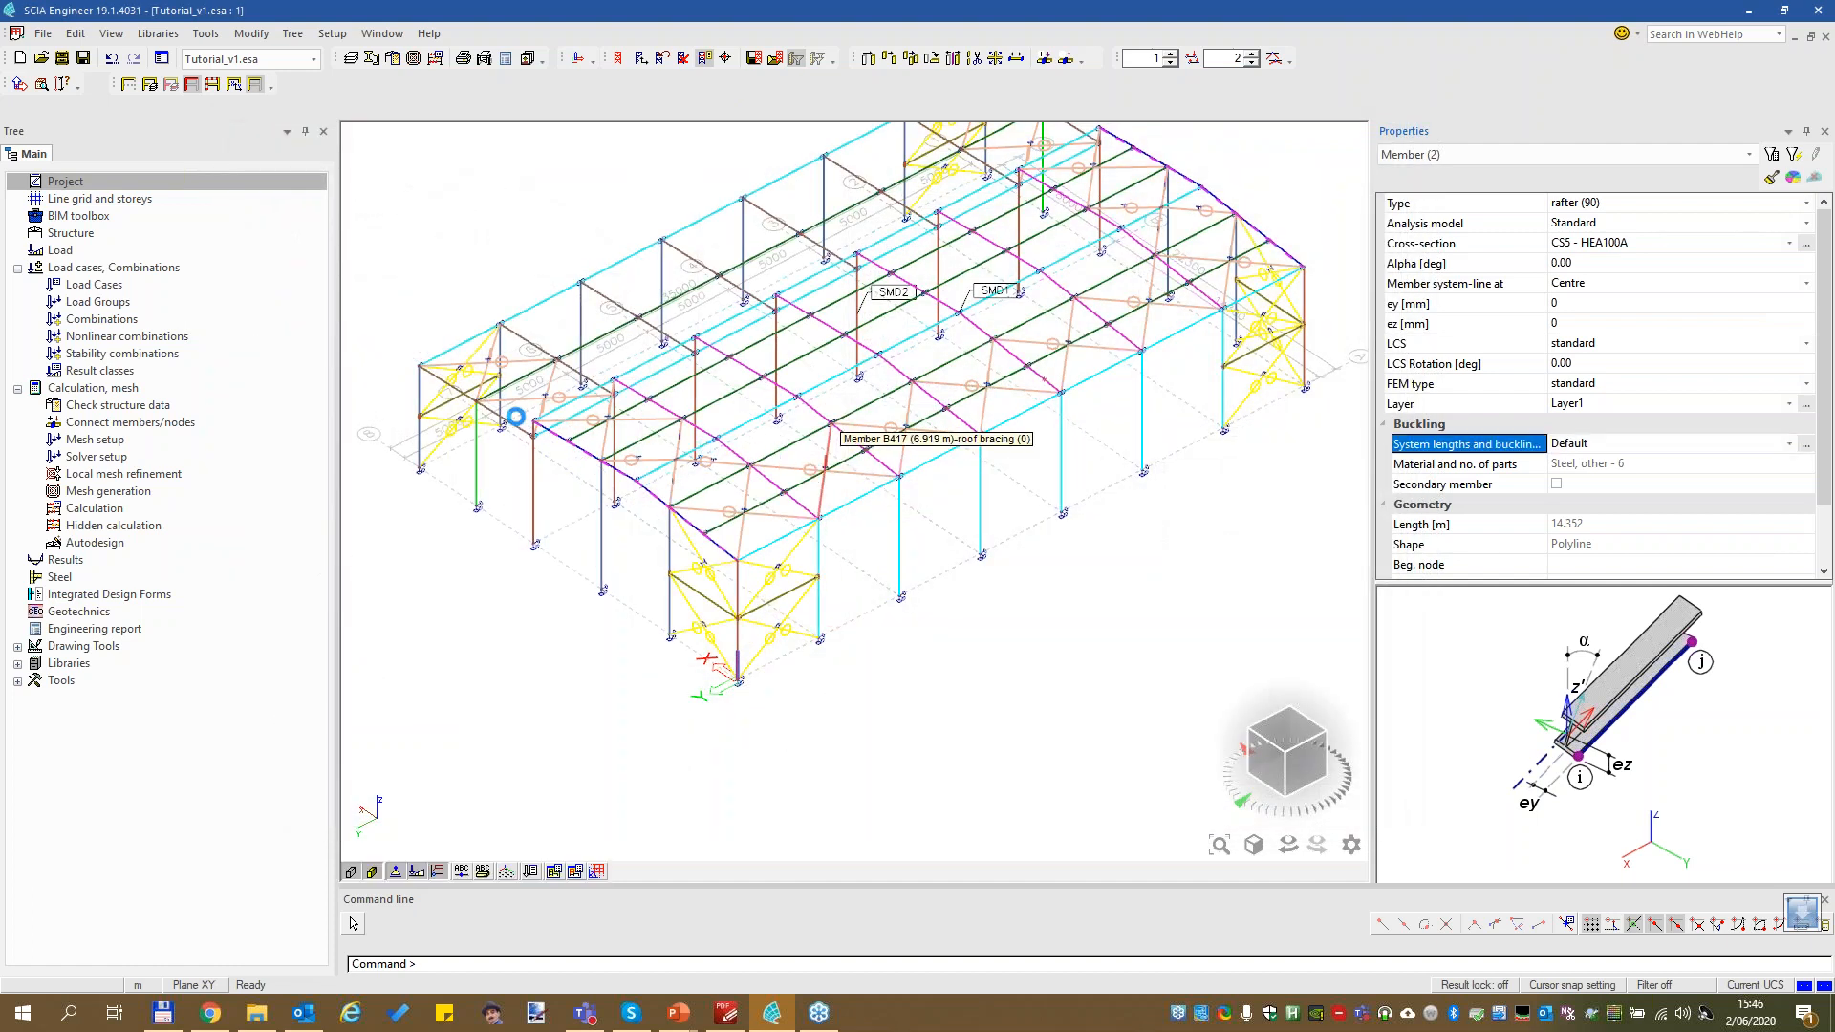
pyautogui.press('Escape')
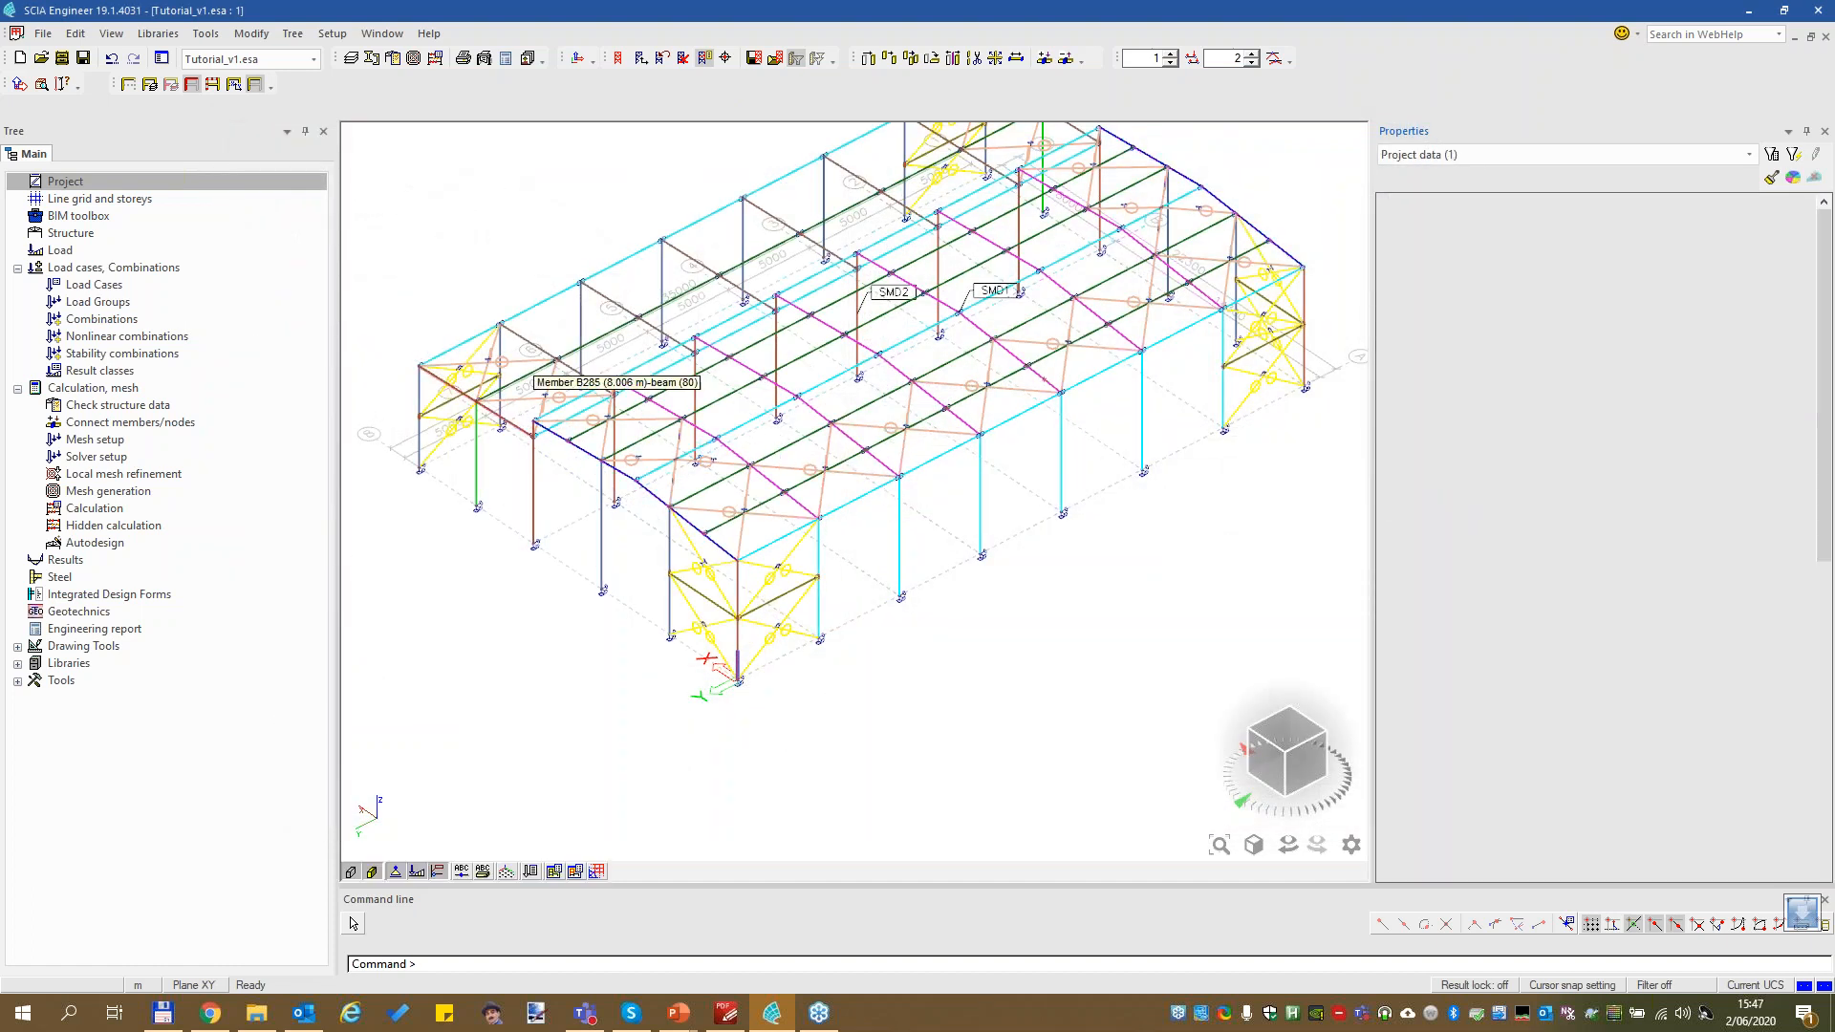
# Select the IPE100 beams of both gable frames and examine the y-y span and bow imperfection in their BG3 buckling settings
pyautogui.click(516, 421)
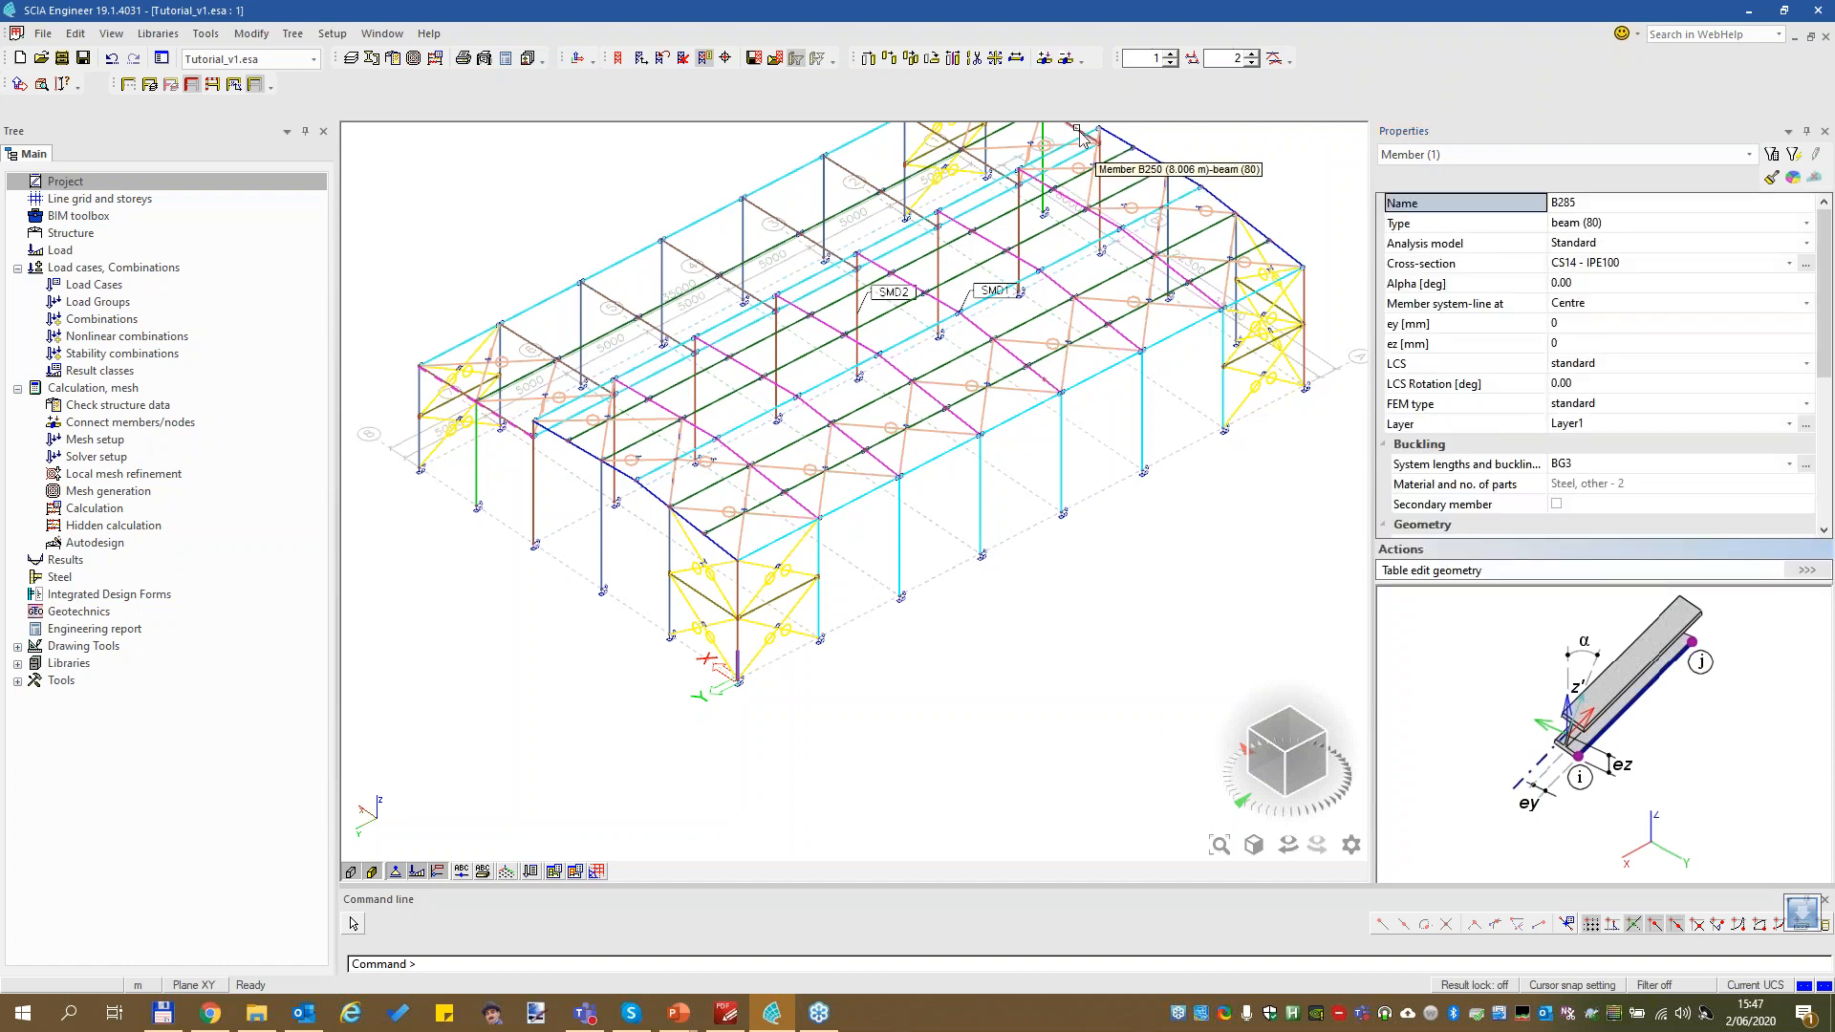
pyautogui.click(1084, 136)
pyautogui.click(1689, 446)
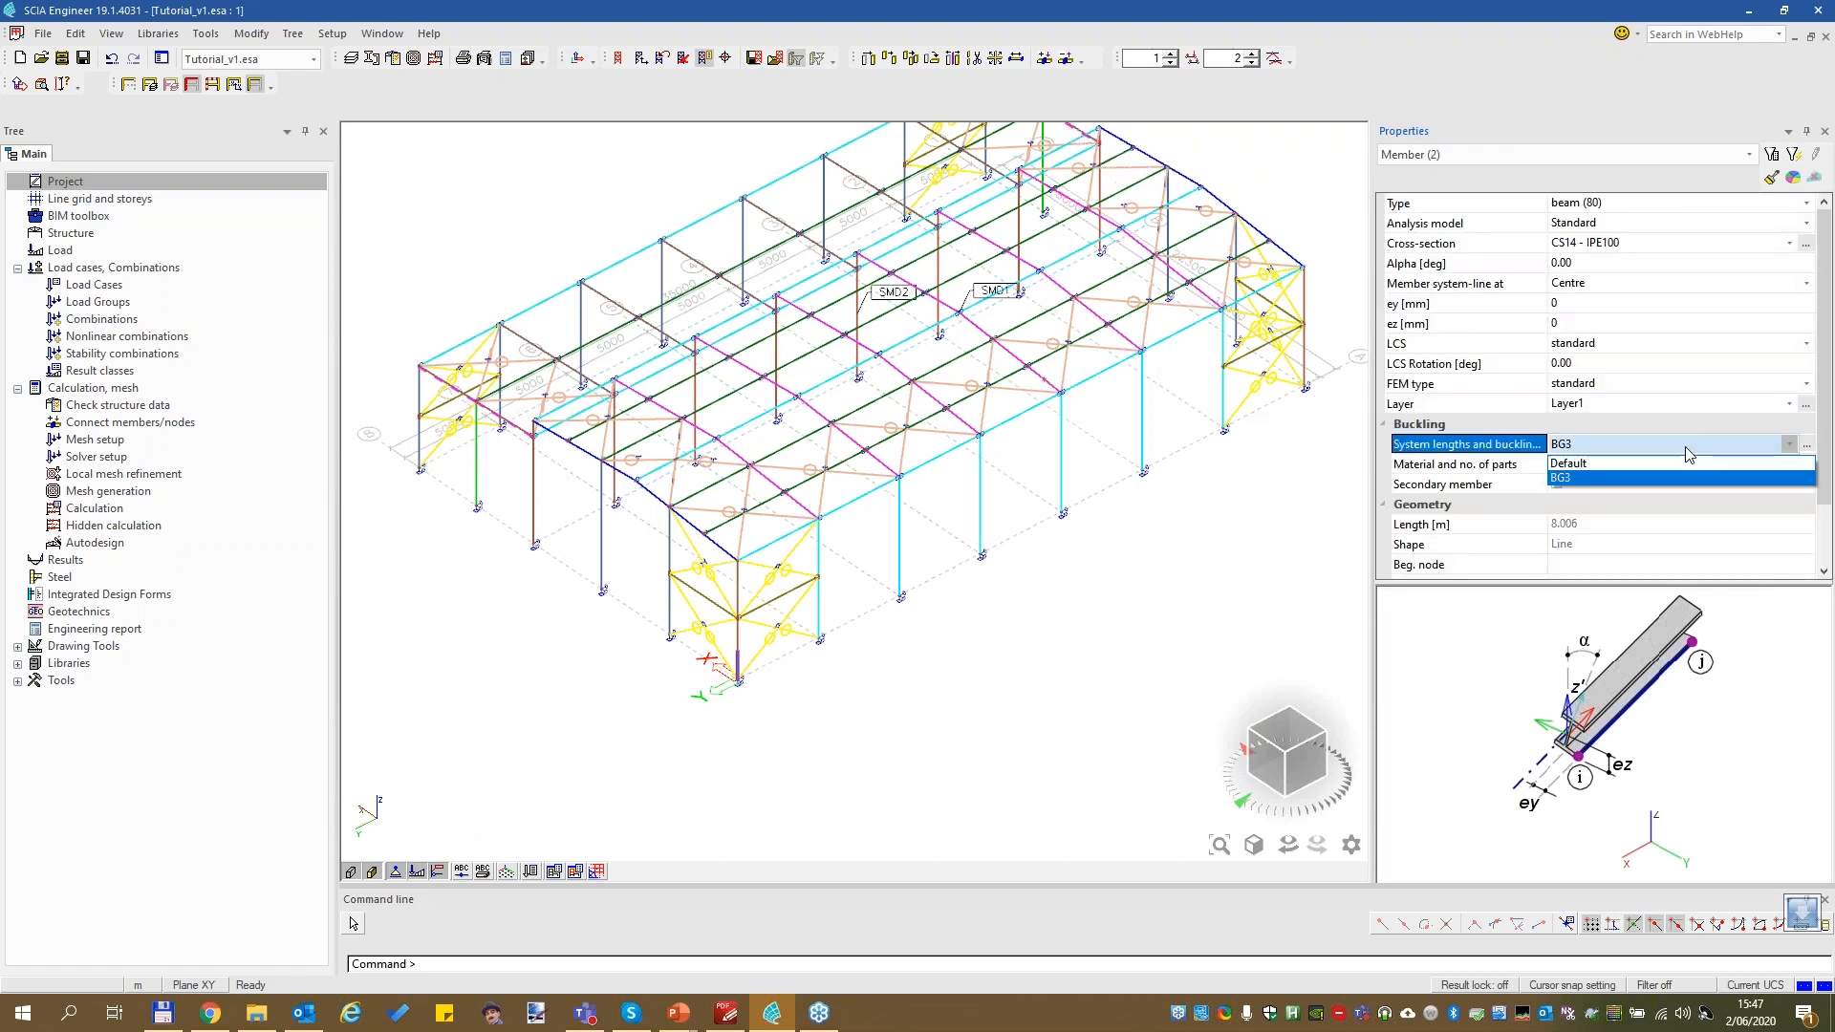
pyautogui.click(1682, 477)
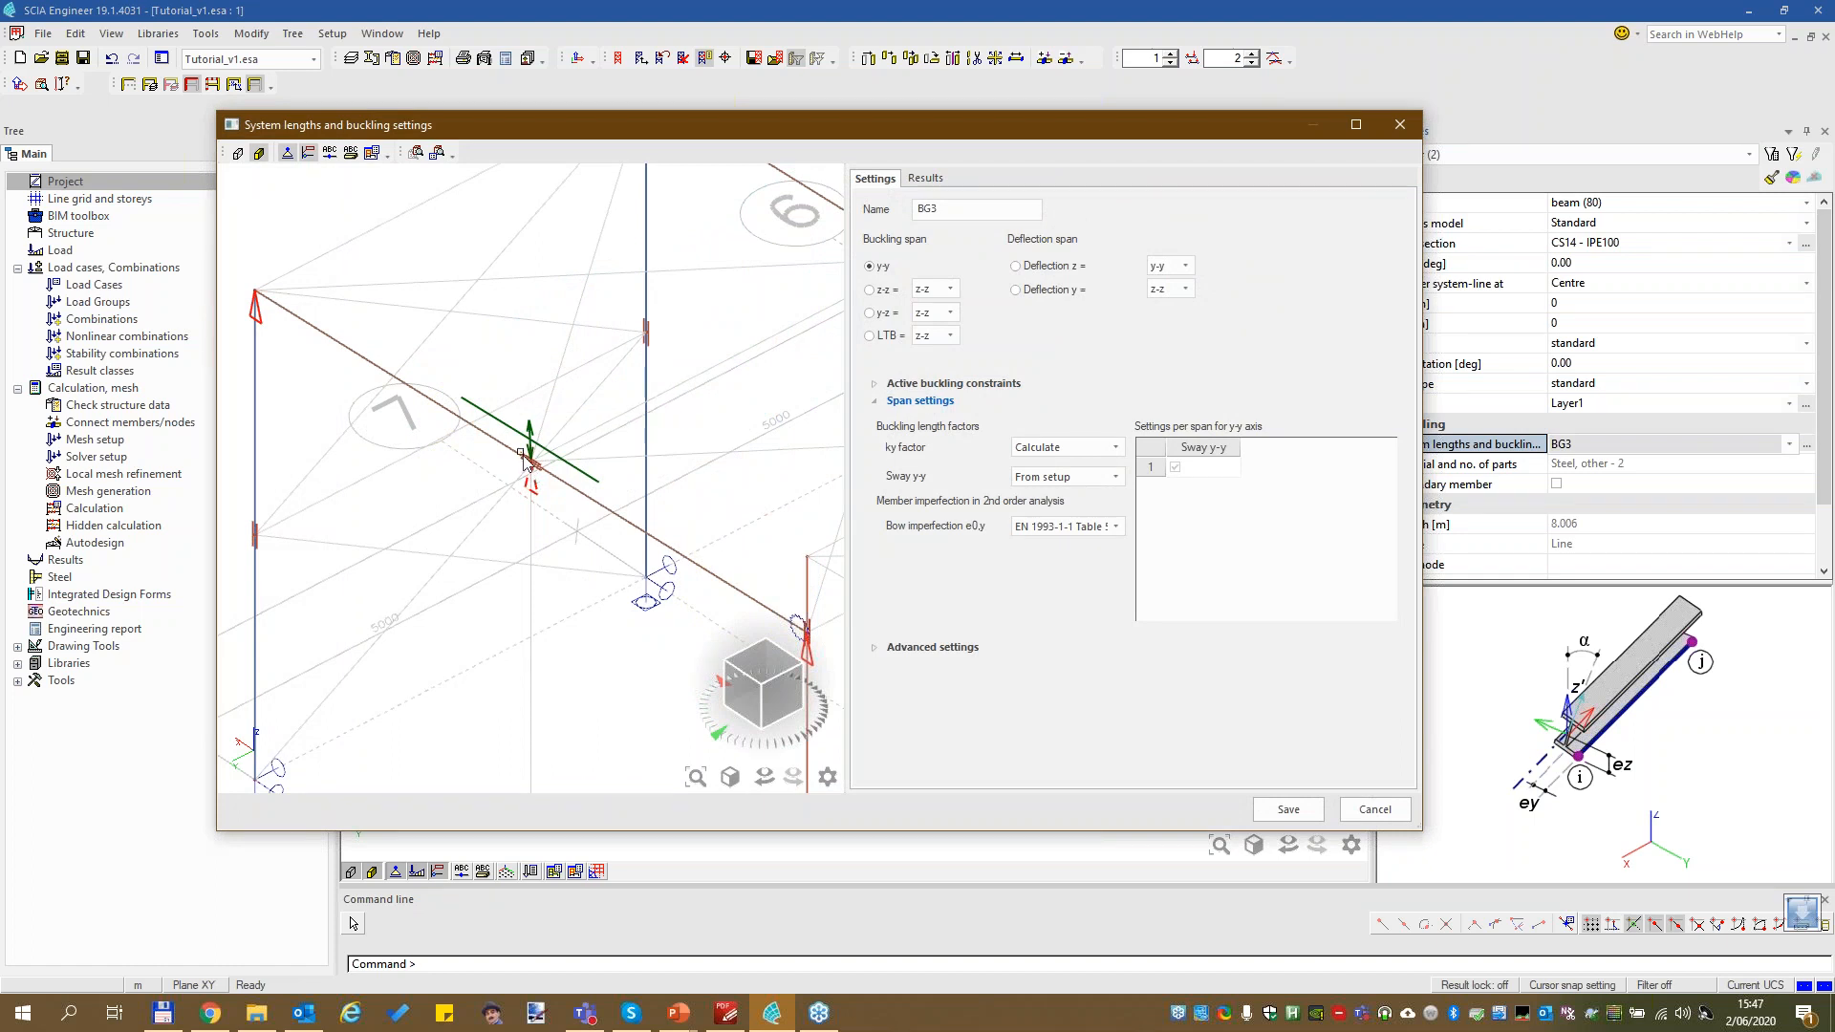
pyautogui.click(1399, 125)
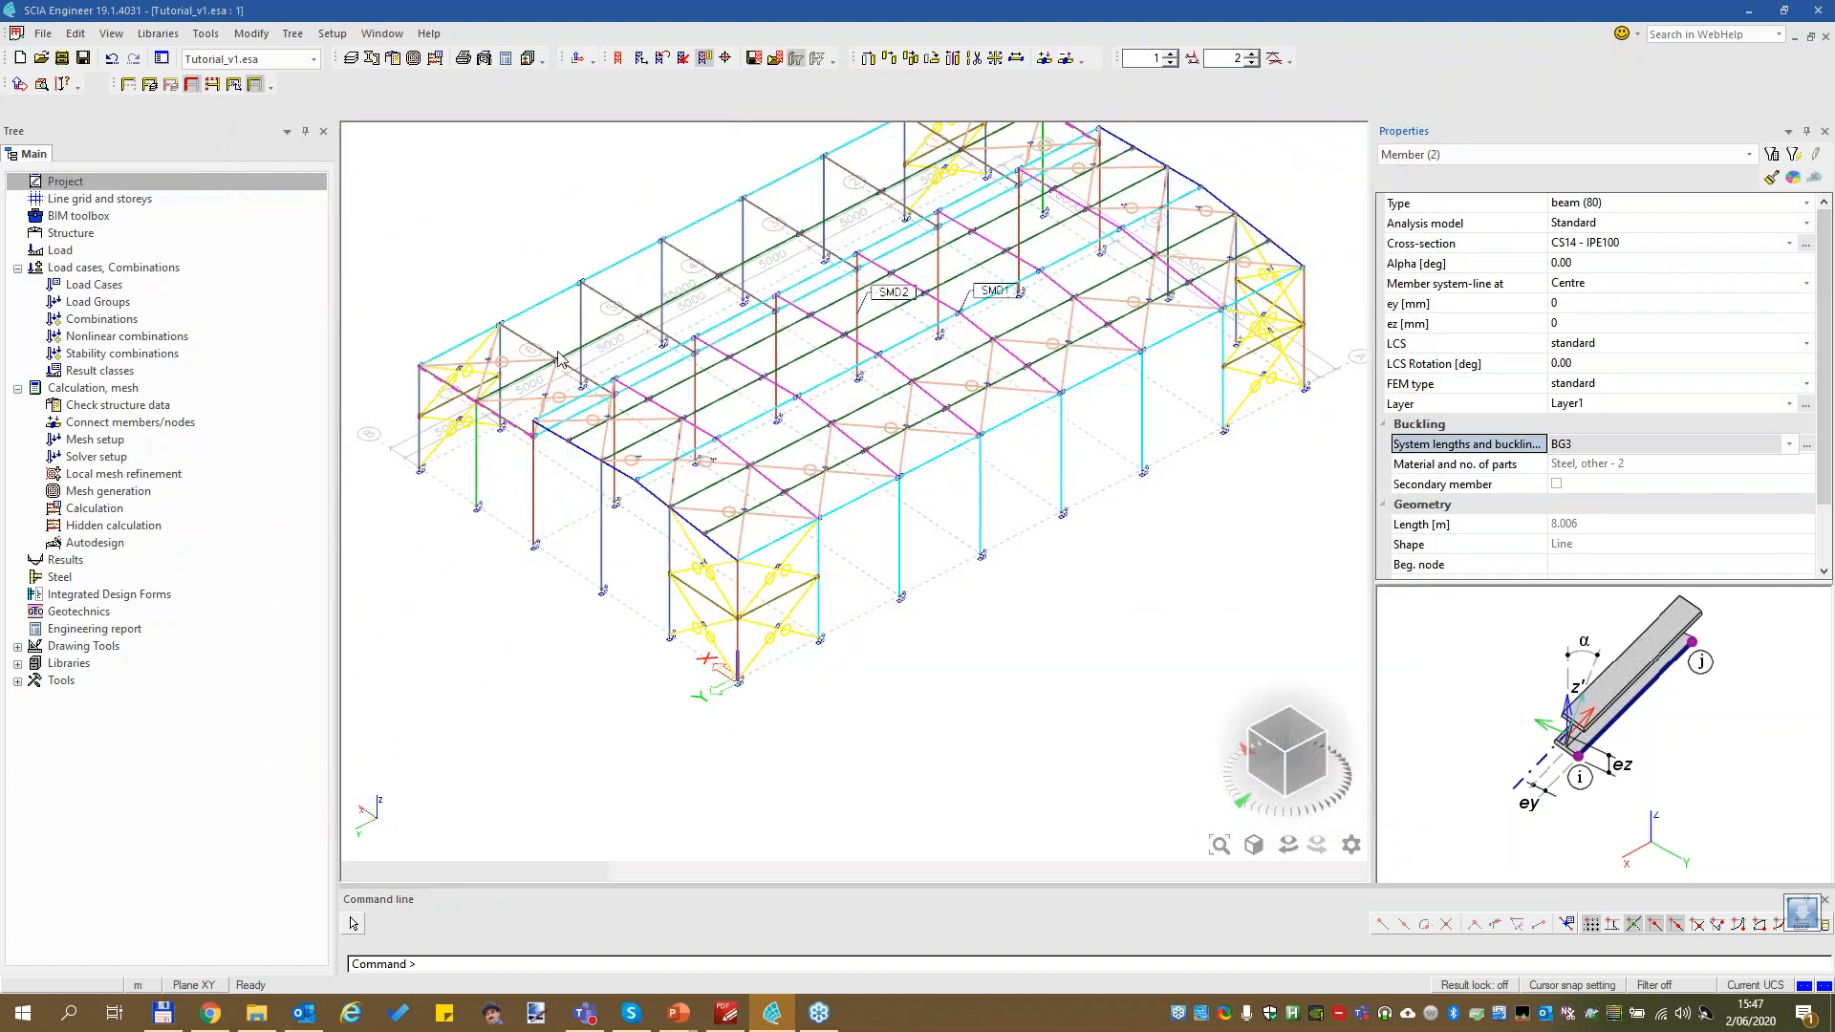
pyautogui.press('Escape')
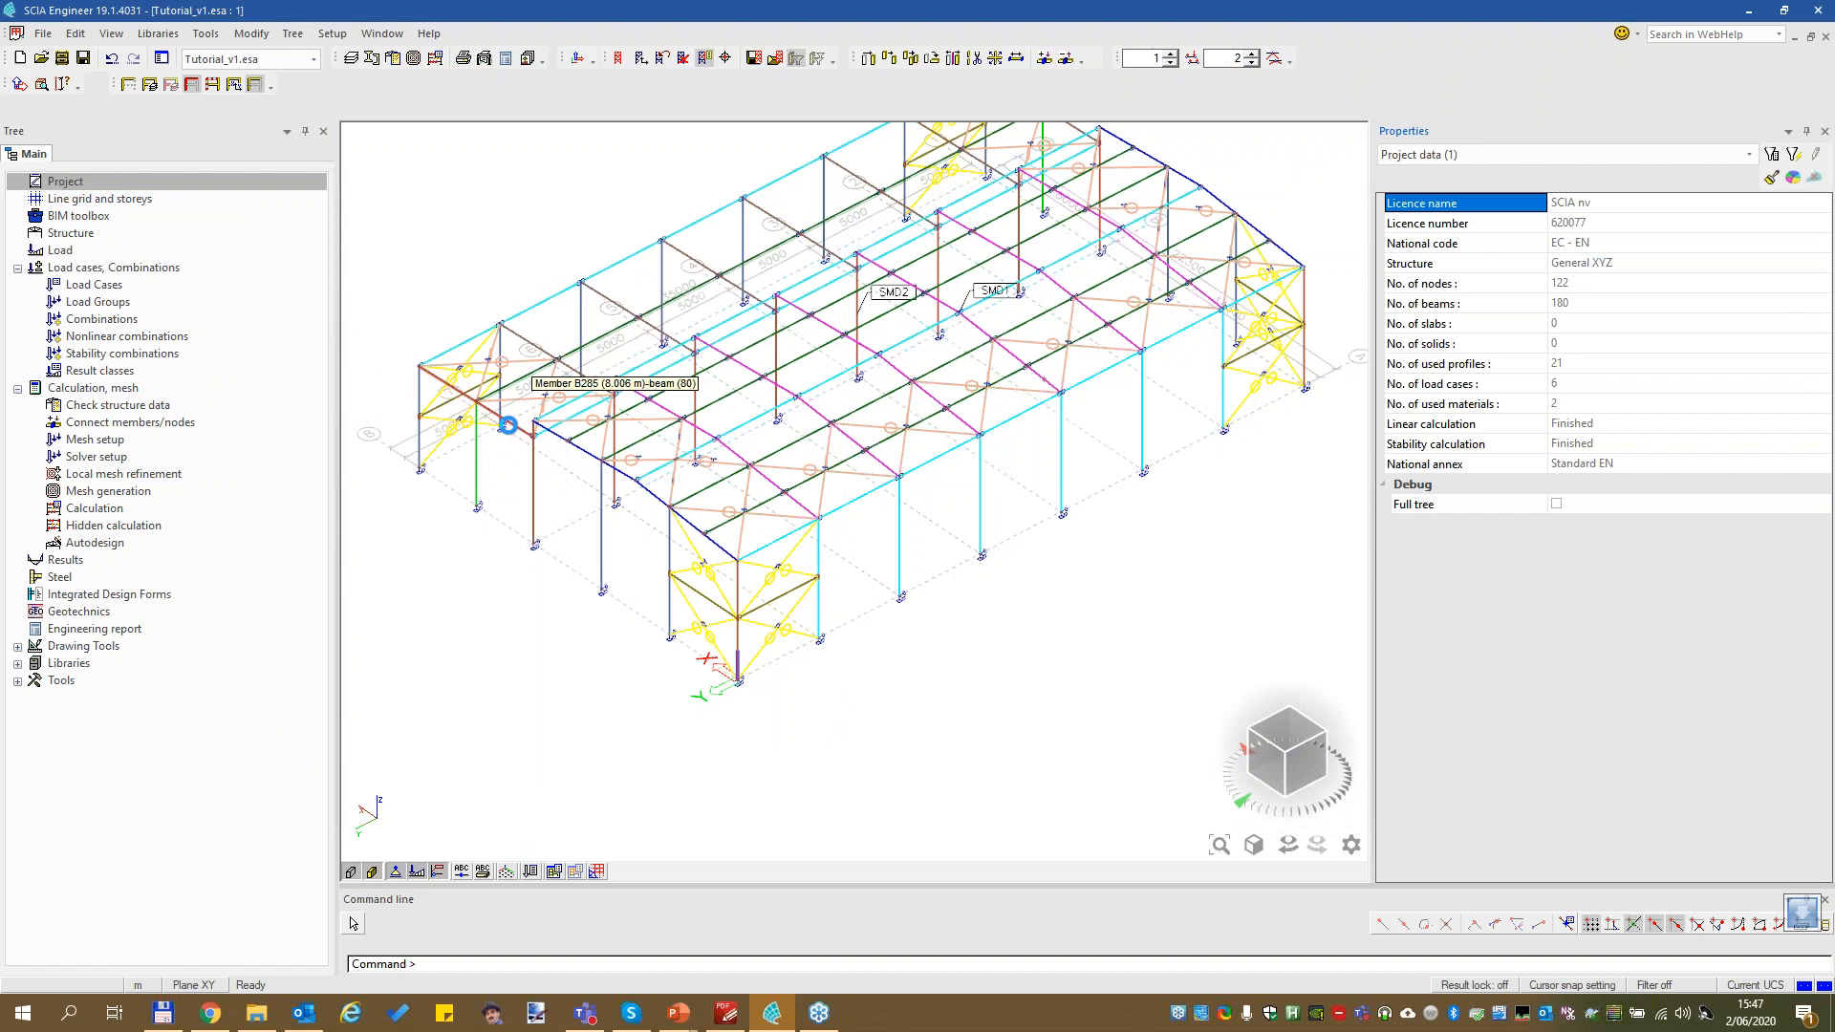
# Select the IPE100 beams of both gable frames and assign them the Default system lengths and buckling settings
pyautogui.click(507, 425)
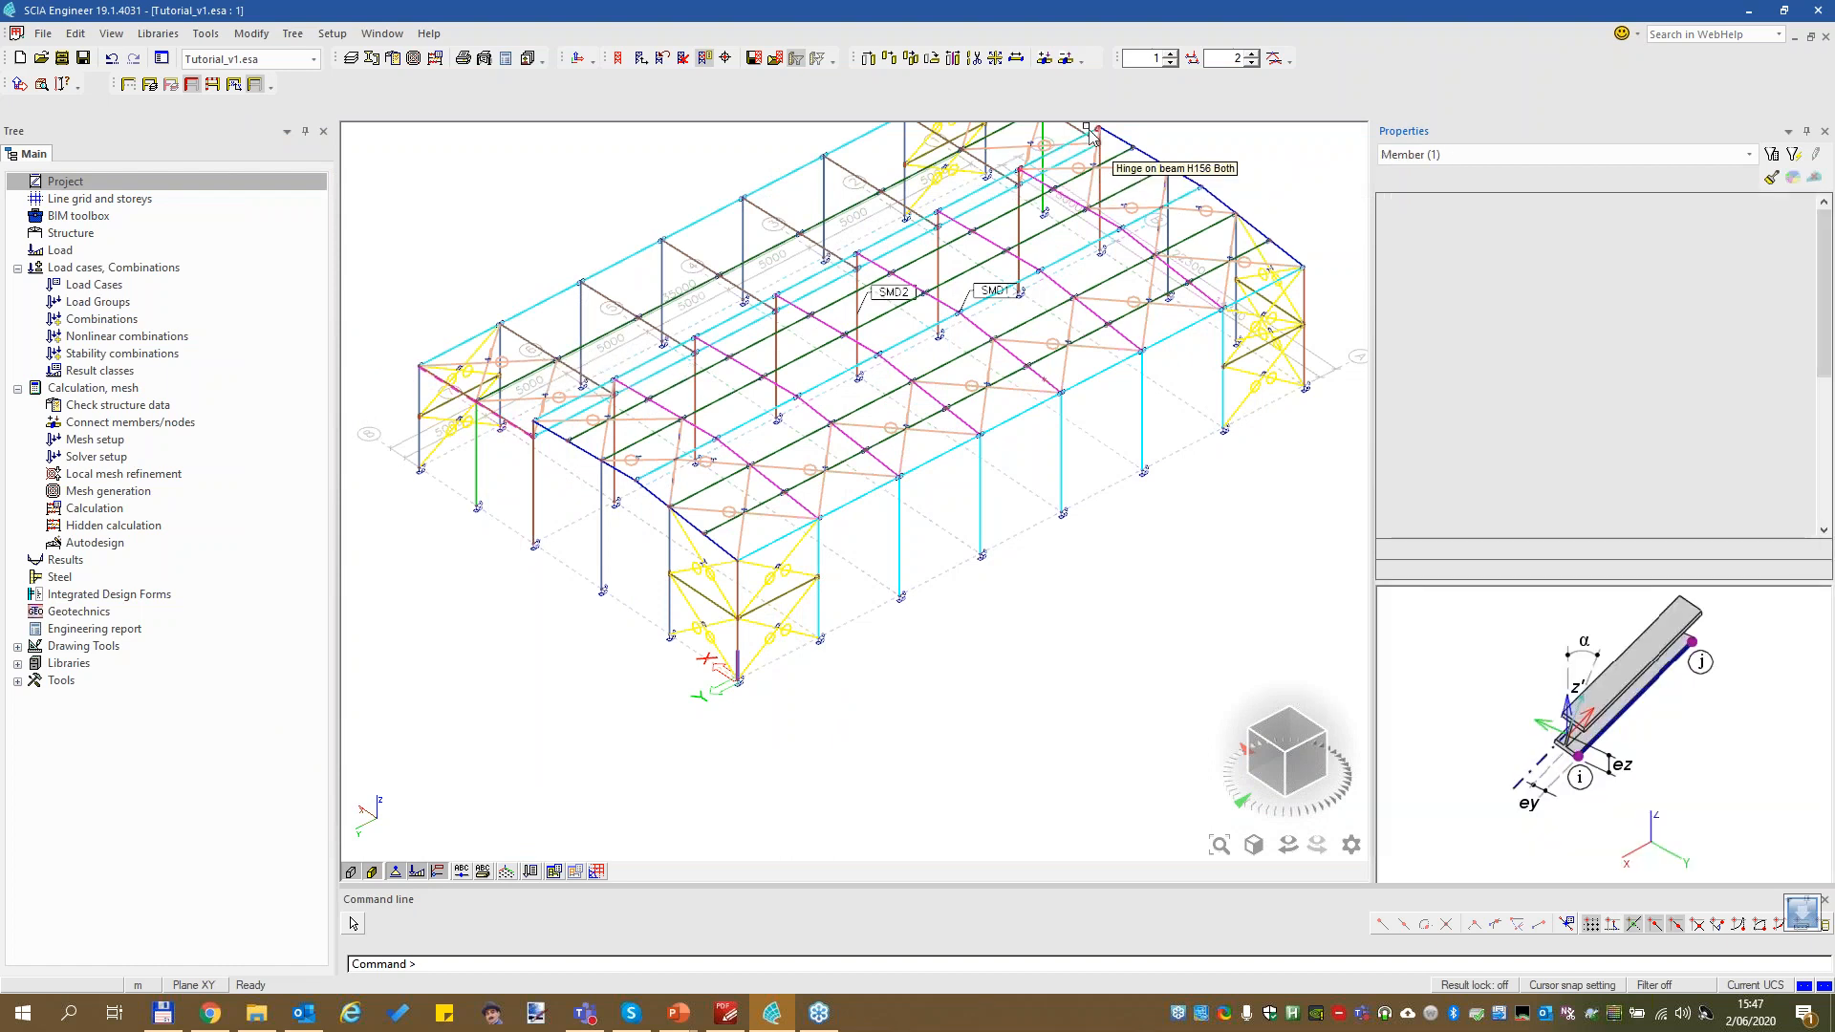
pyautogui.click(1305, 253)
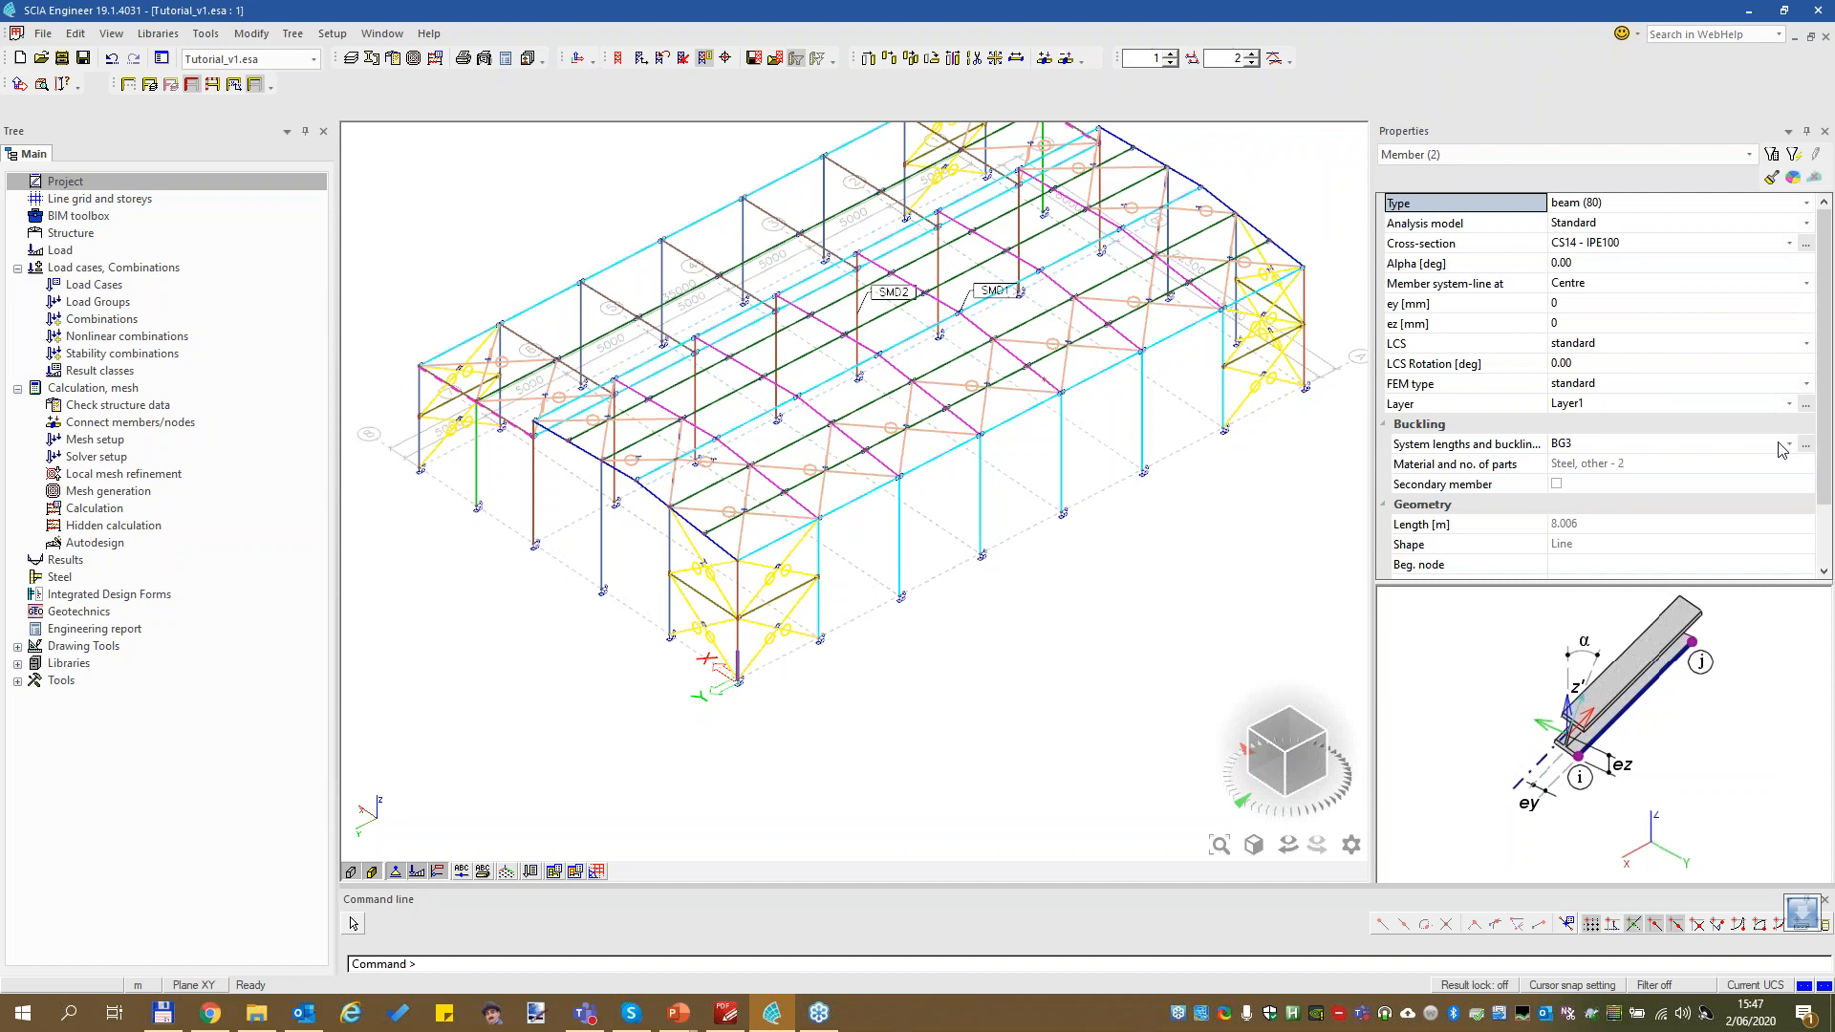
pyautogui.click(1788, 443)
pyautogui.click(1719, 442)
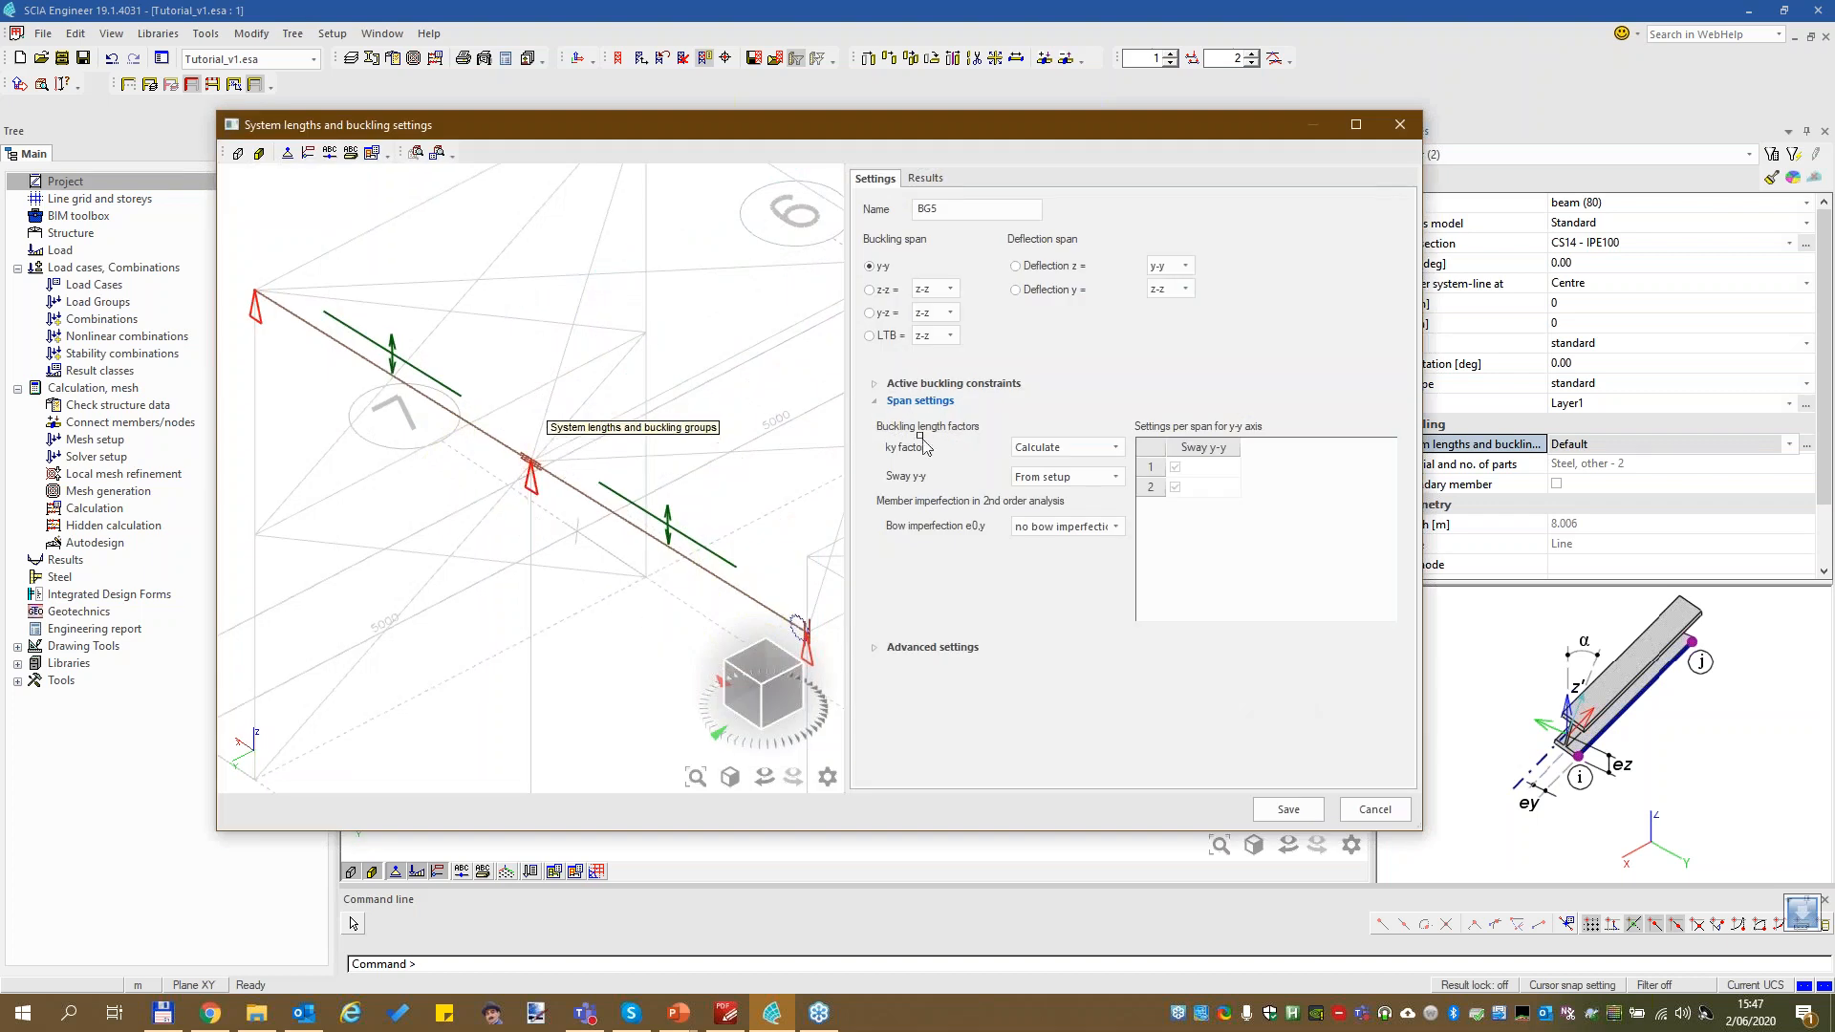
# Create new buckling settings for the gable beams with bow imperfections e0,y and e0,z from EN 1993-1-1 Table 5.1, save, and clear the selection
pyautogui.click(1056, 526)
pyautogui.click(1040, 526)
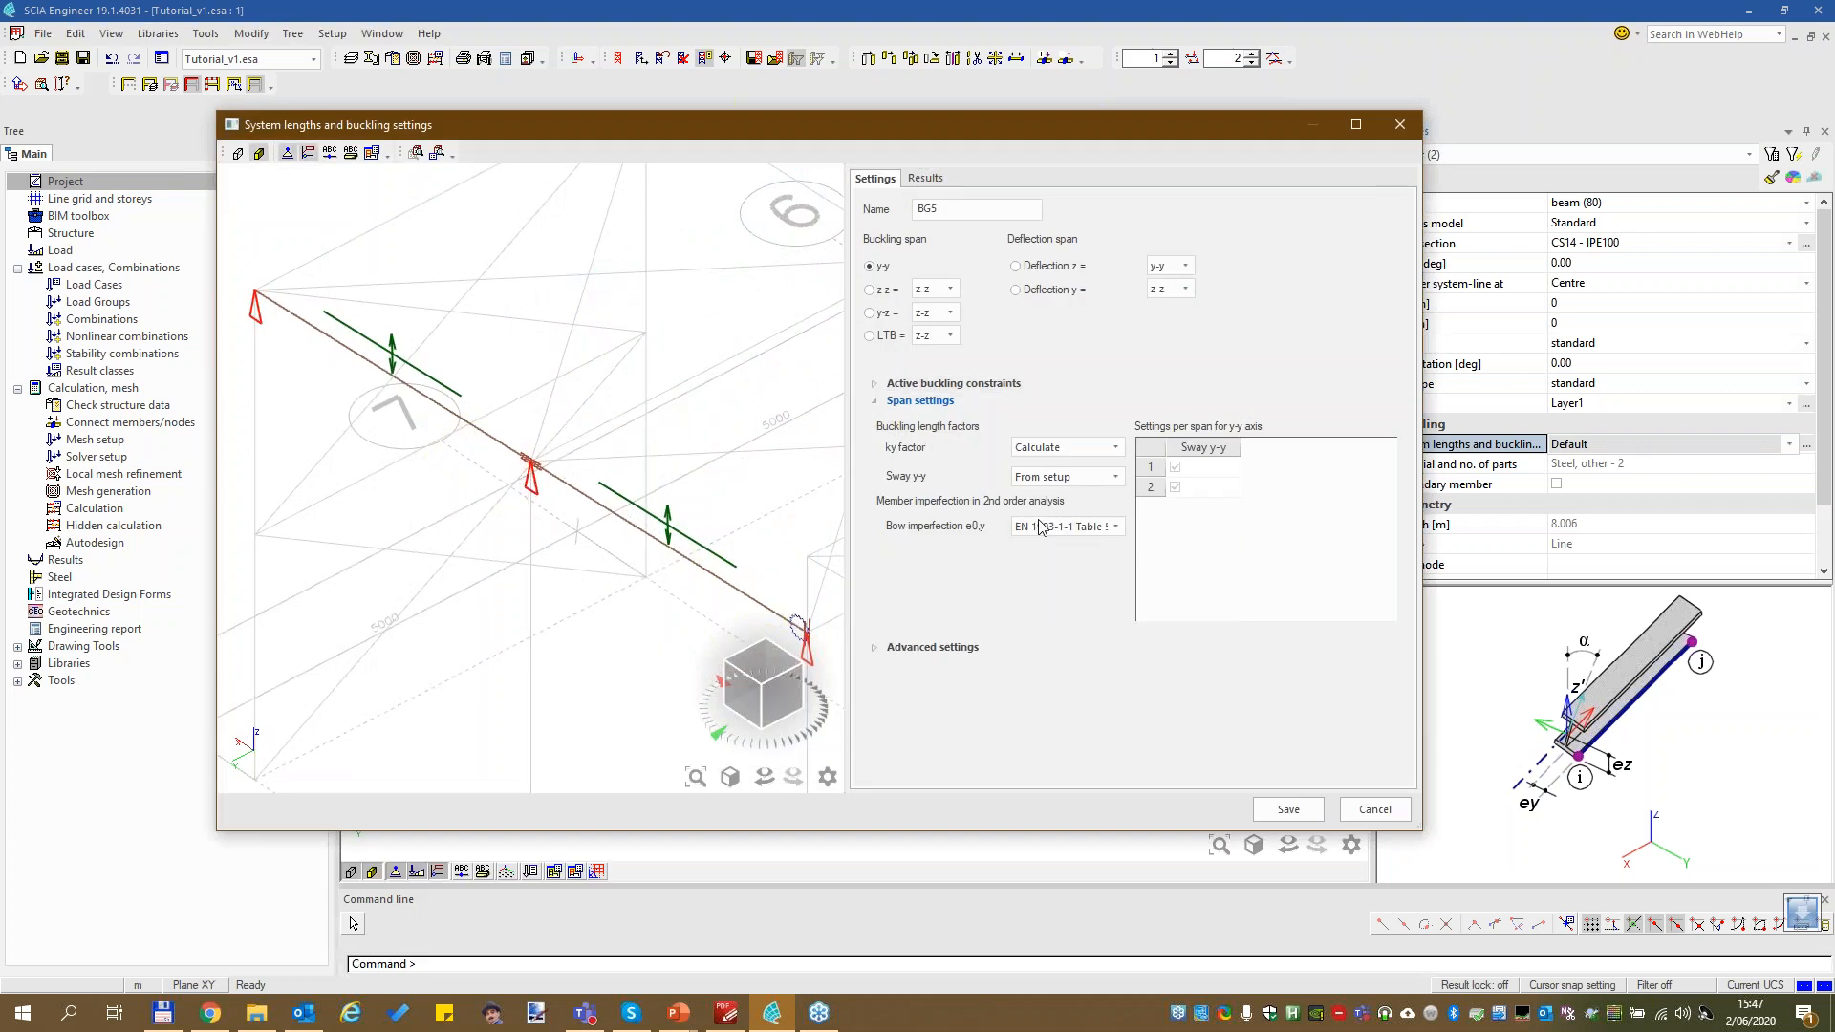
pyautogui.click(887, 289)
pyautogui.click(1040, 527)
pyautogui.click(1037, 548)
pyautogui.click(1286, 812)
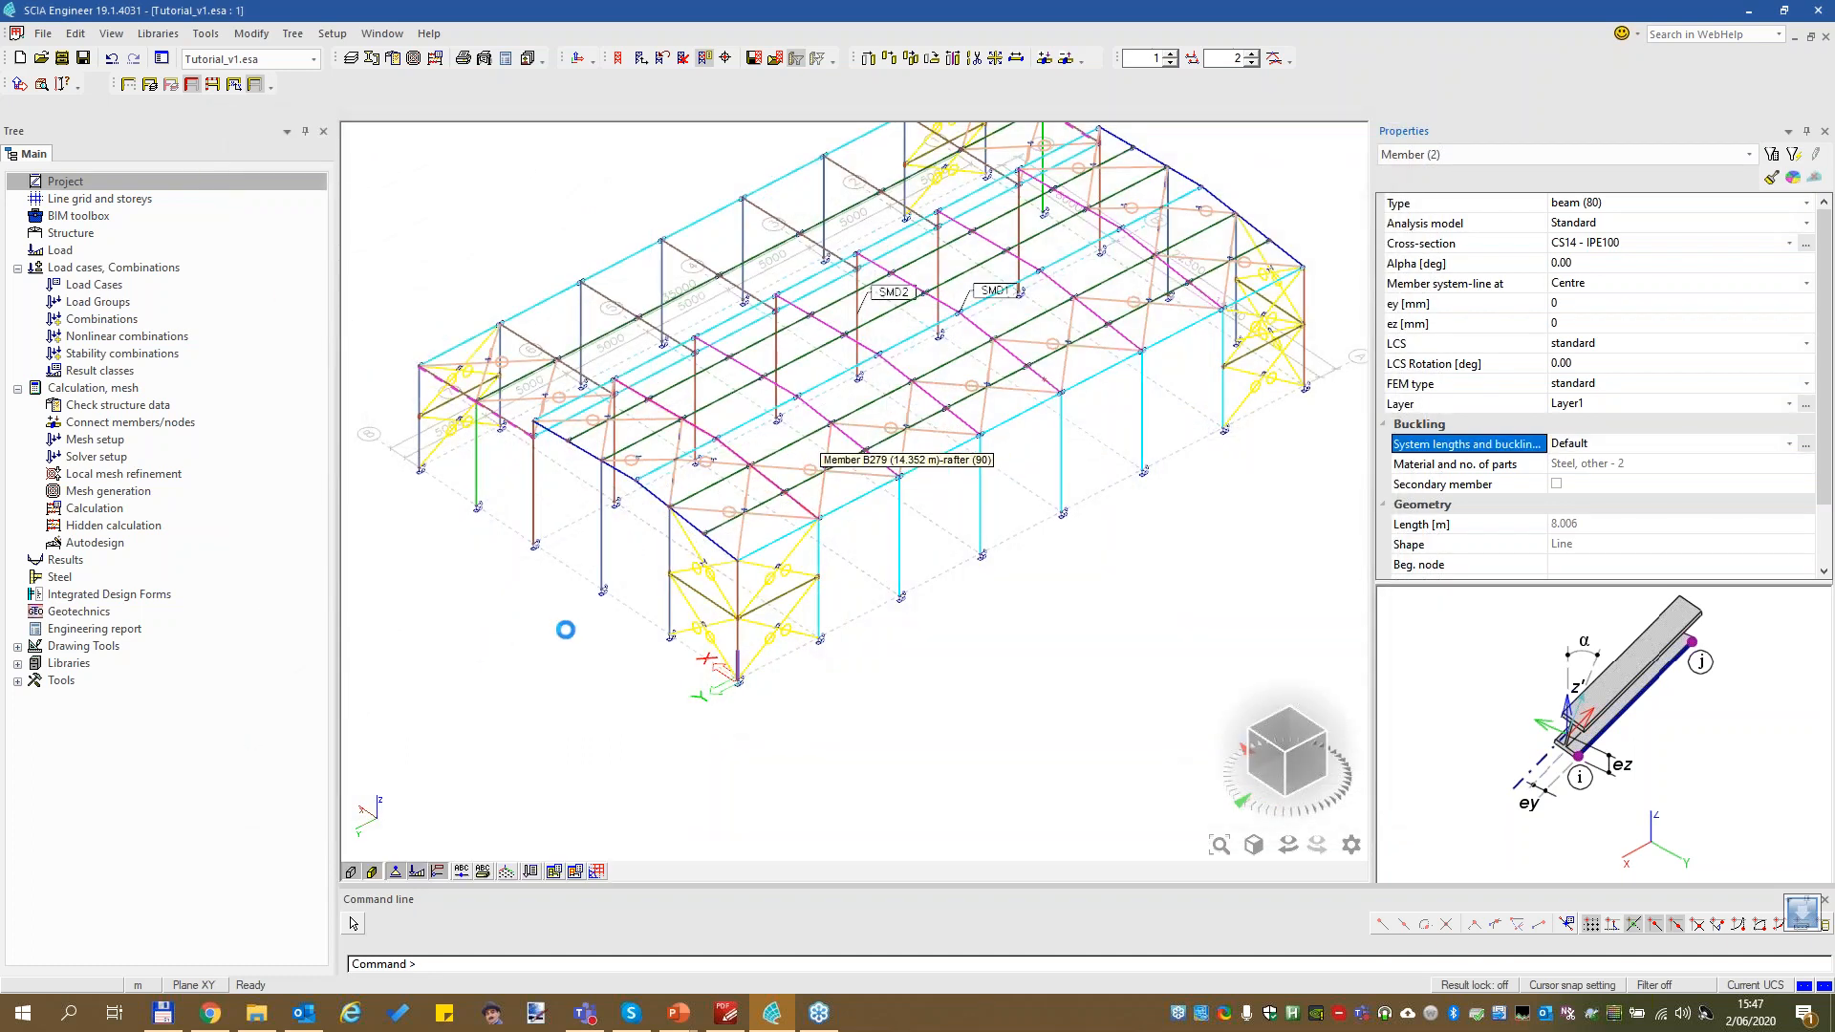
pyautogui.press('Escape')
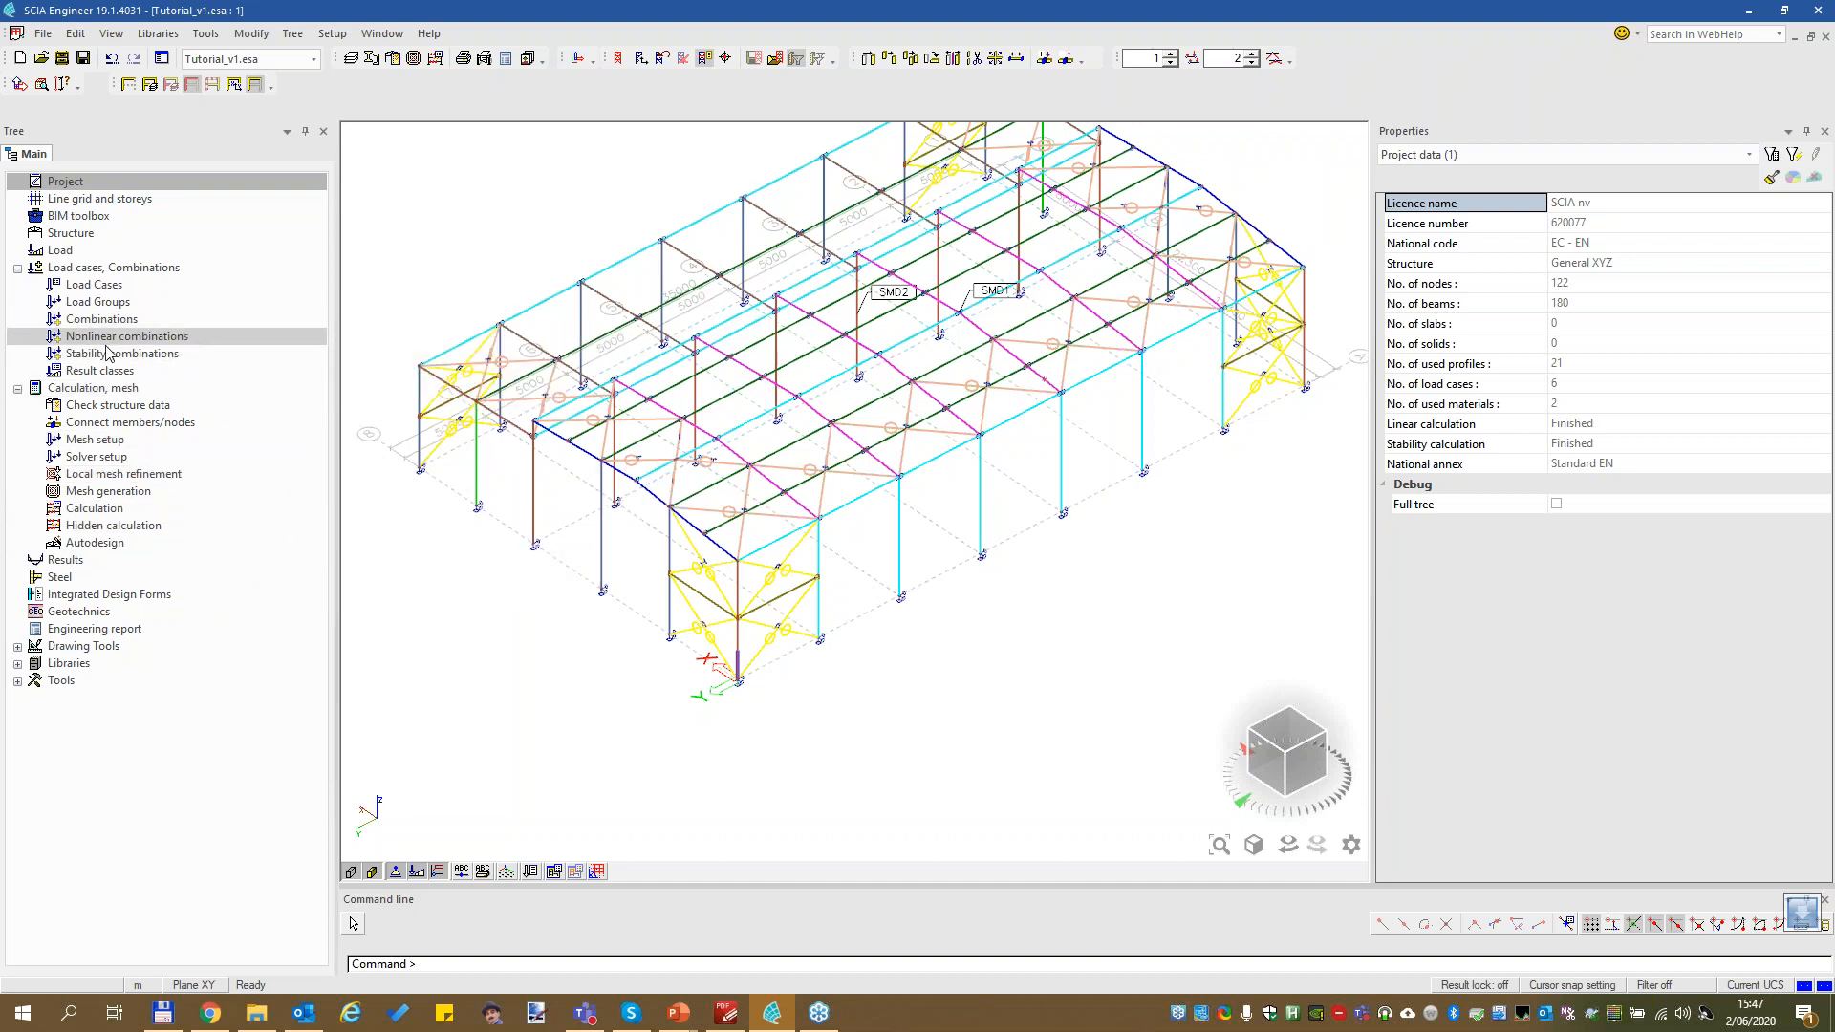
# Create a nonlinear combination from the linear combination ULS-B5 only
pyautogui.click(114, 338)
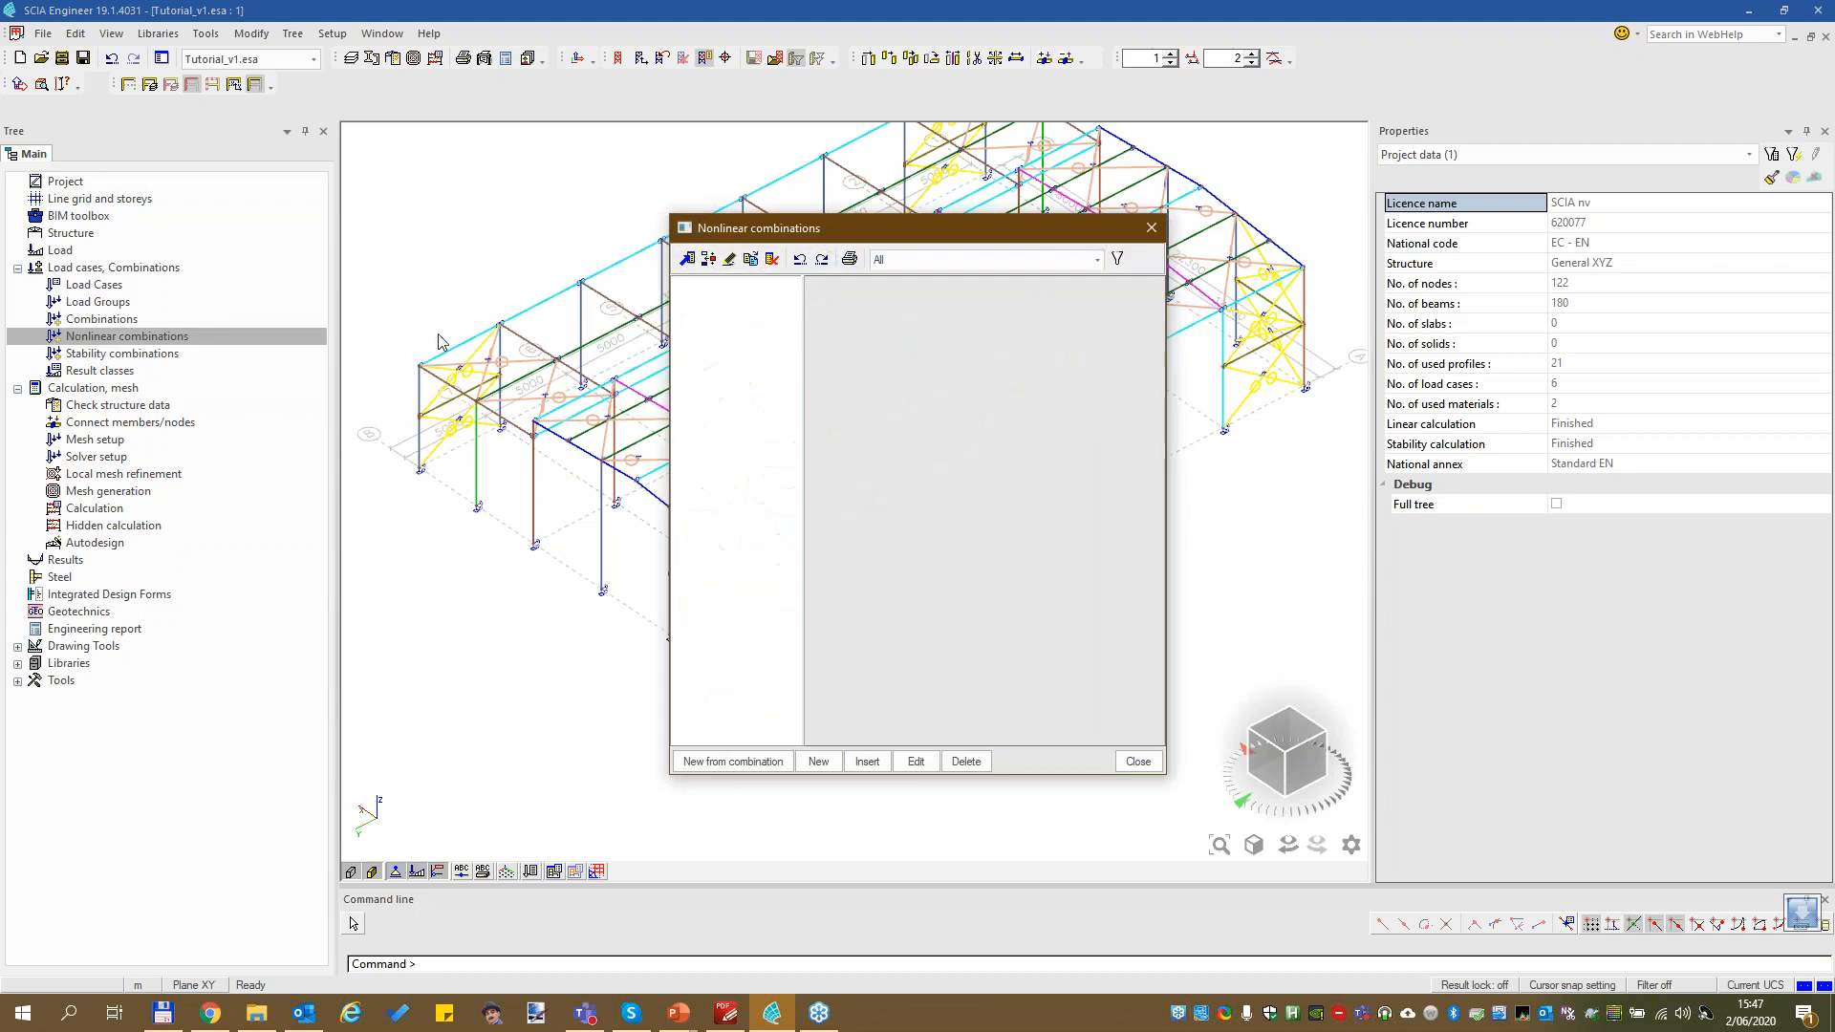
pyautogui.click(686, 260)
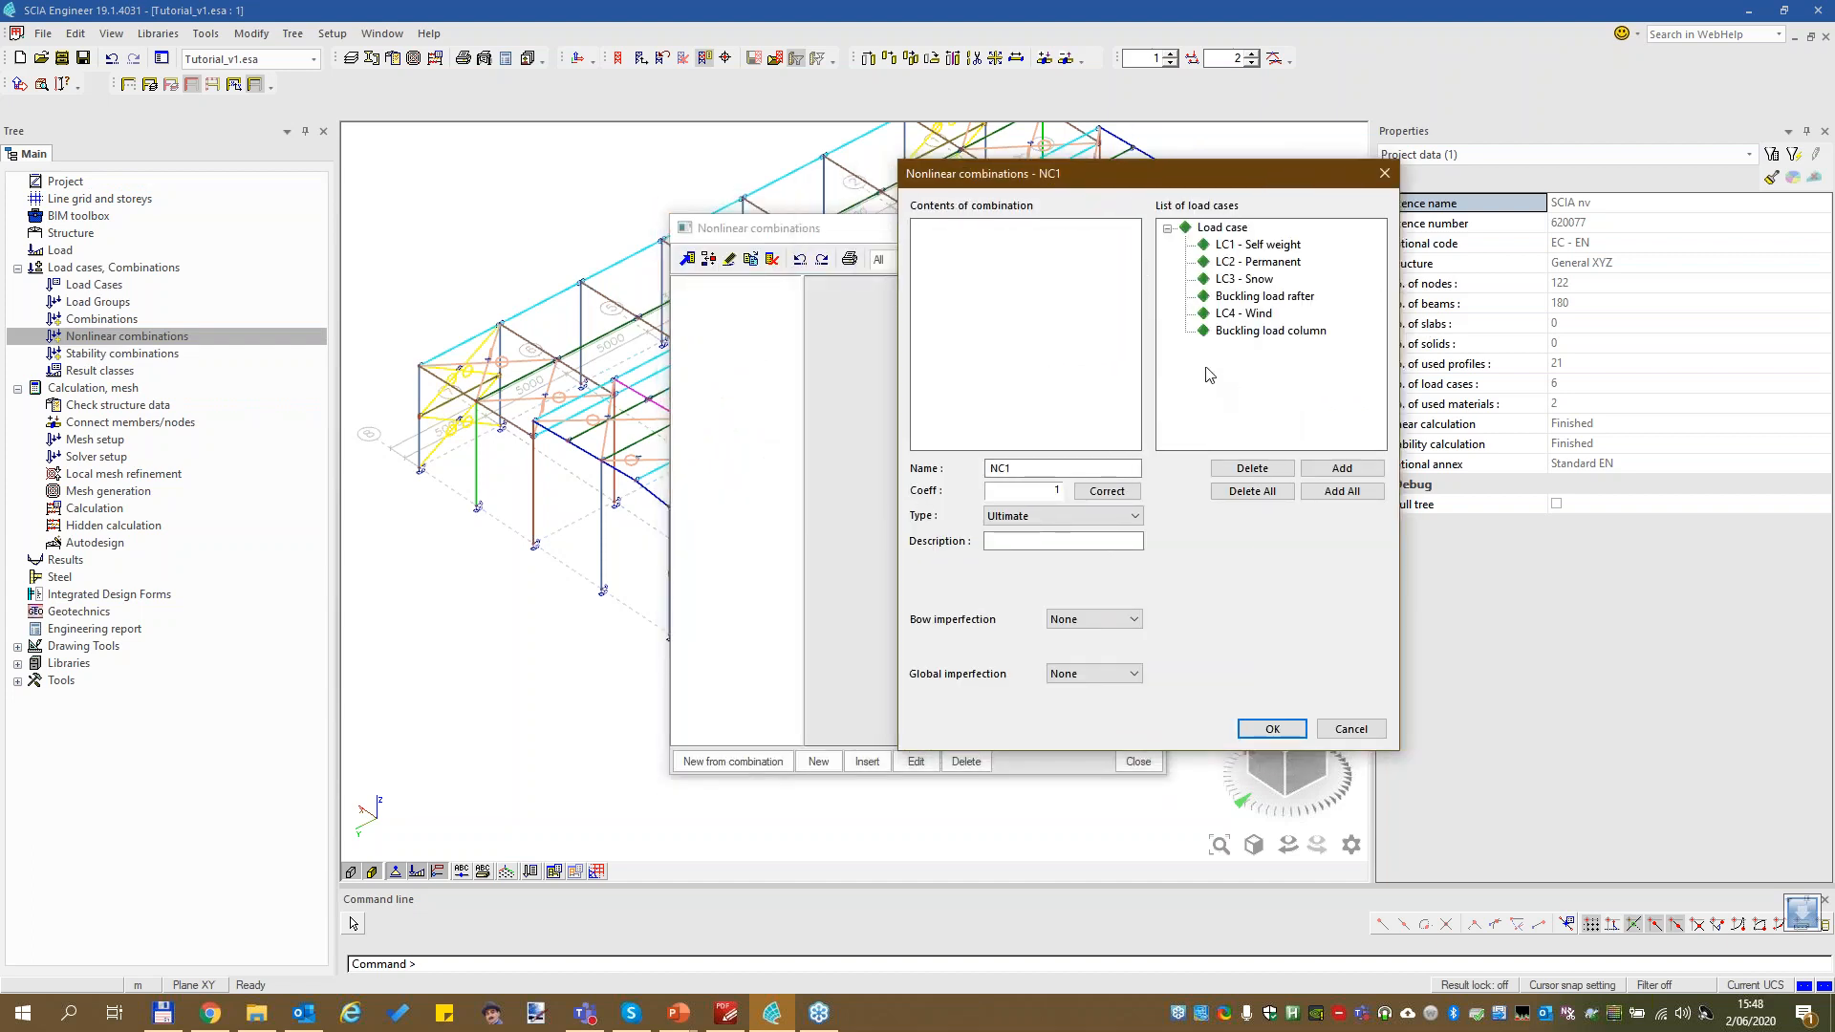
pyautogui.click(1386, 173)
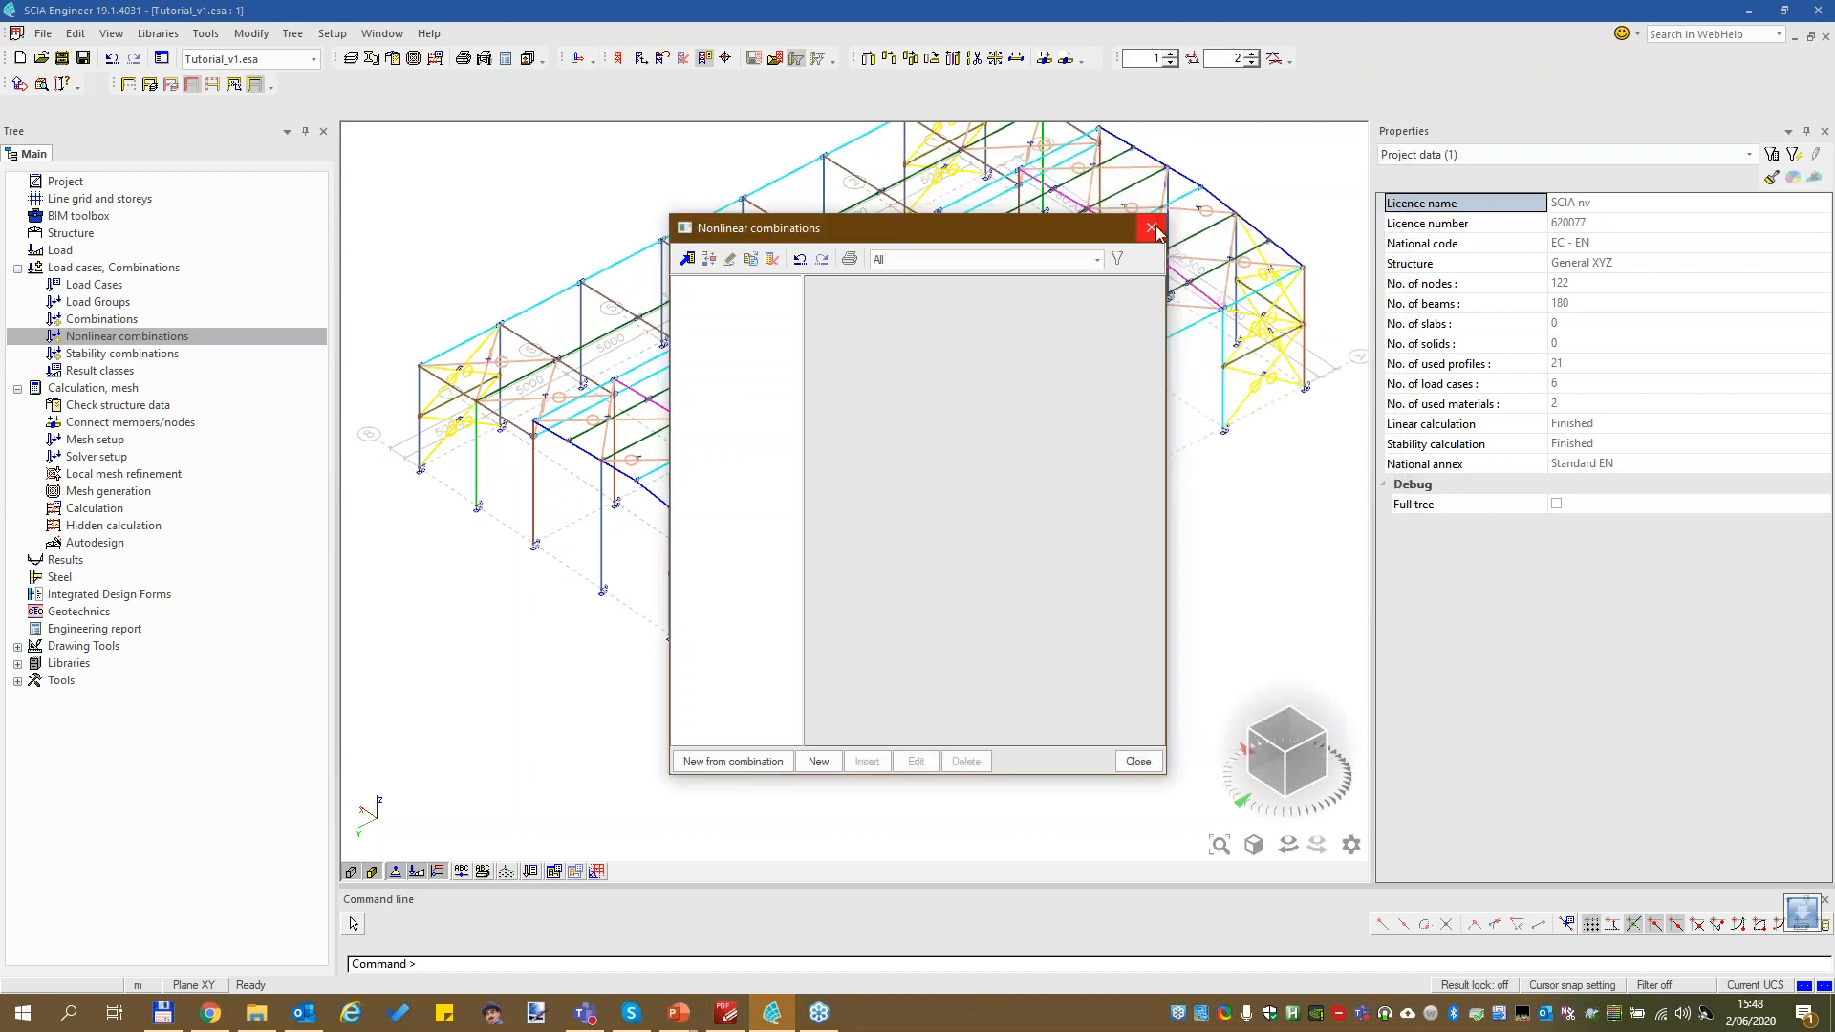
pyautogui.click(729, 761)
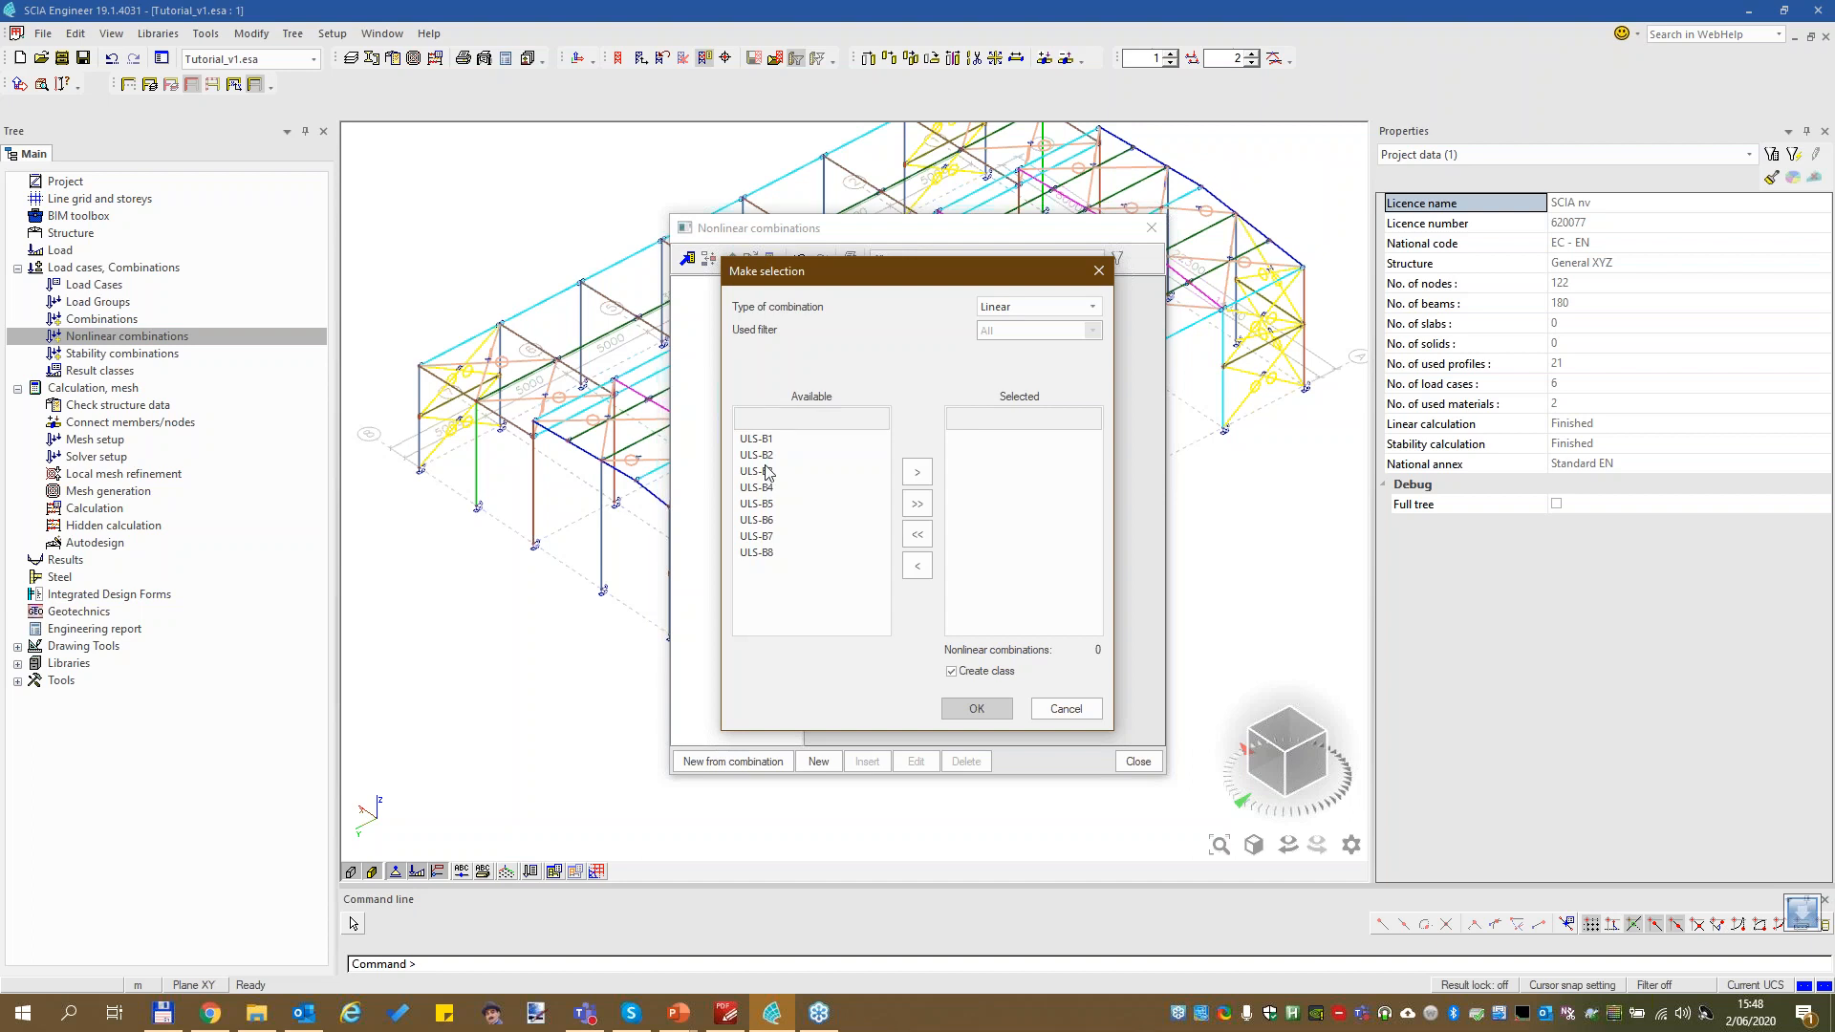
pyautogui.click(760, 506)
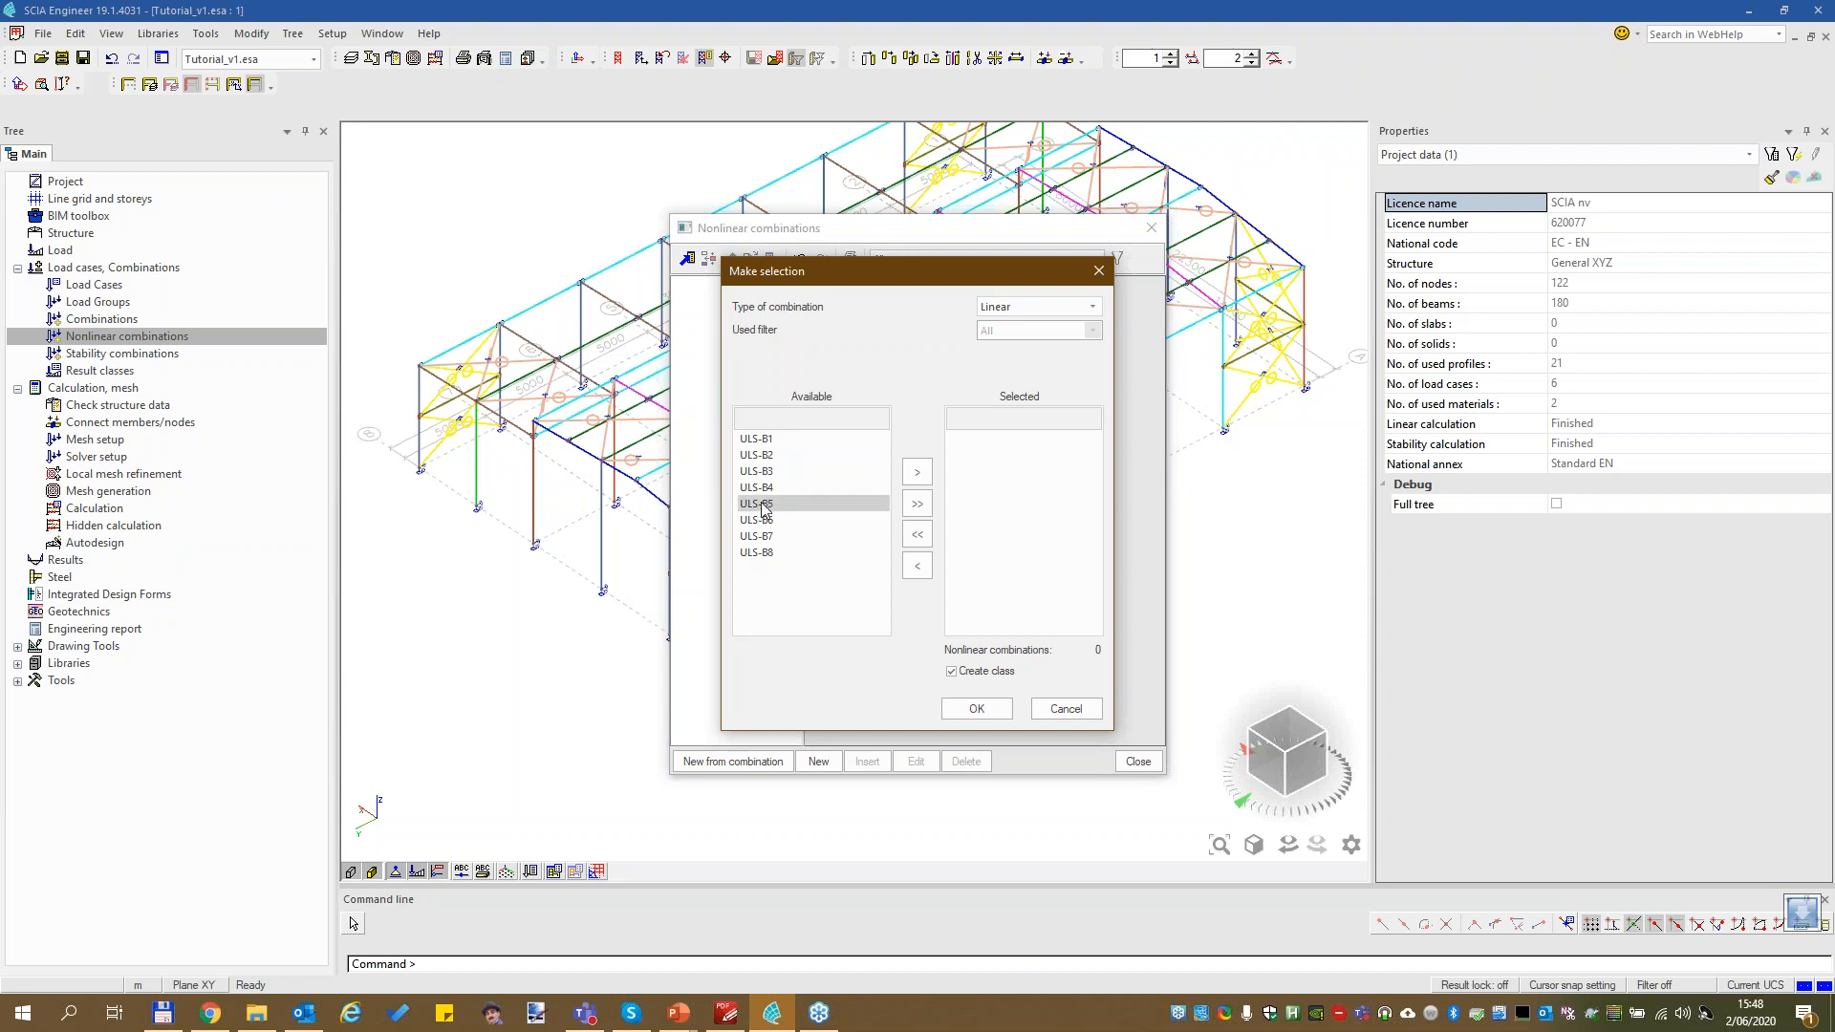
pyautogui.click(917, 500)
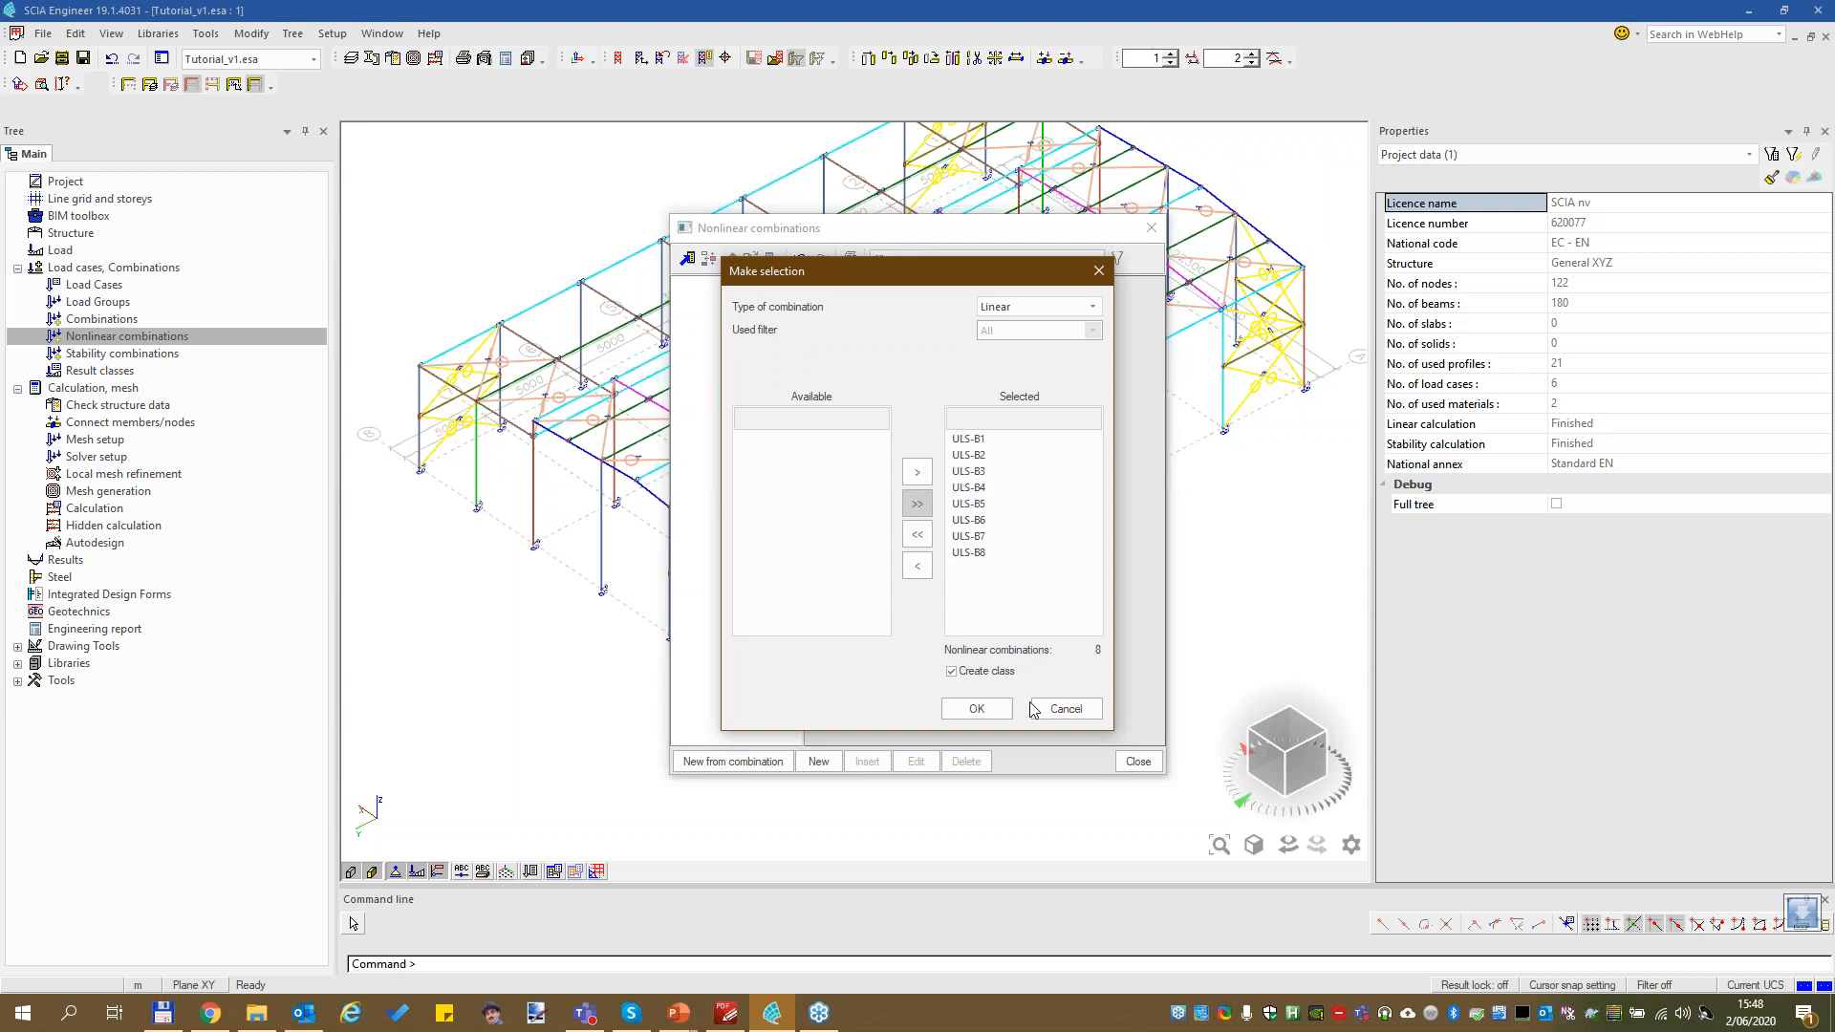
pyautogui.click(911, 539)
pyautogui.click(777, 512)
pyautogui.click(917, 472)
pyautogui.click(973, 711)
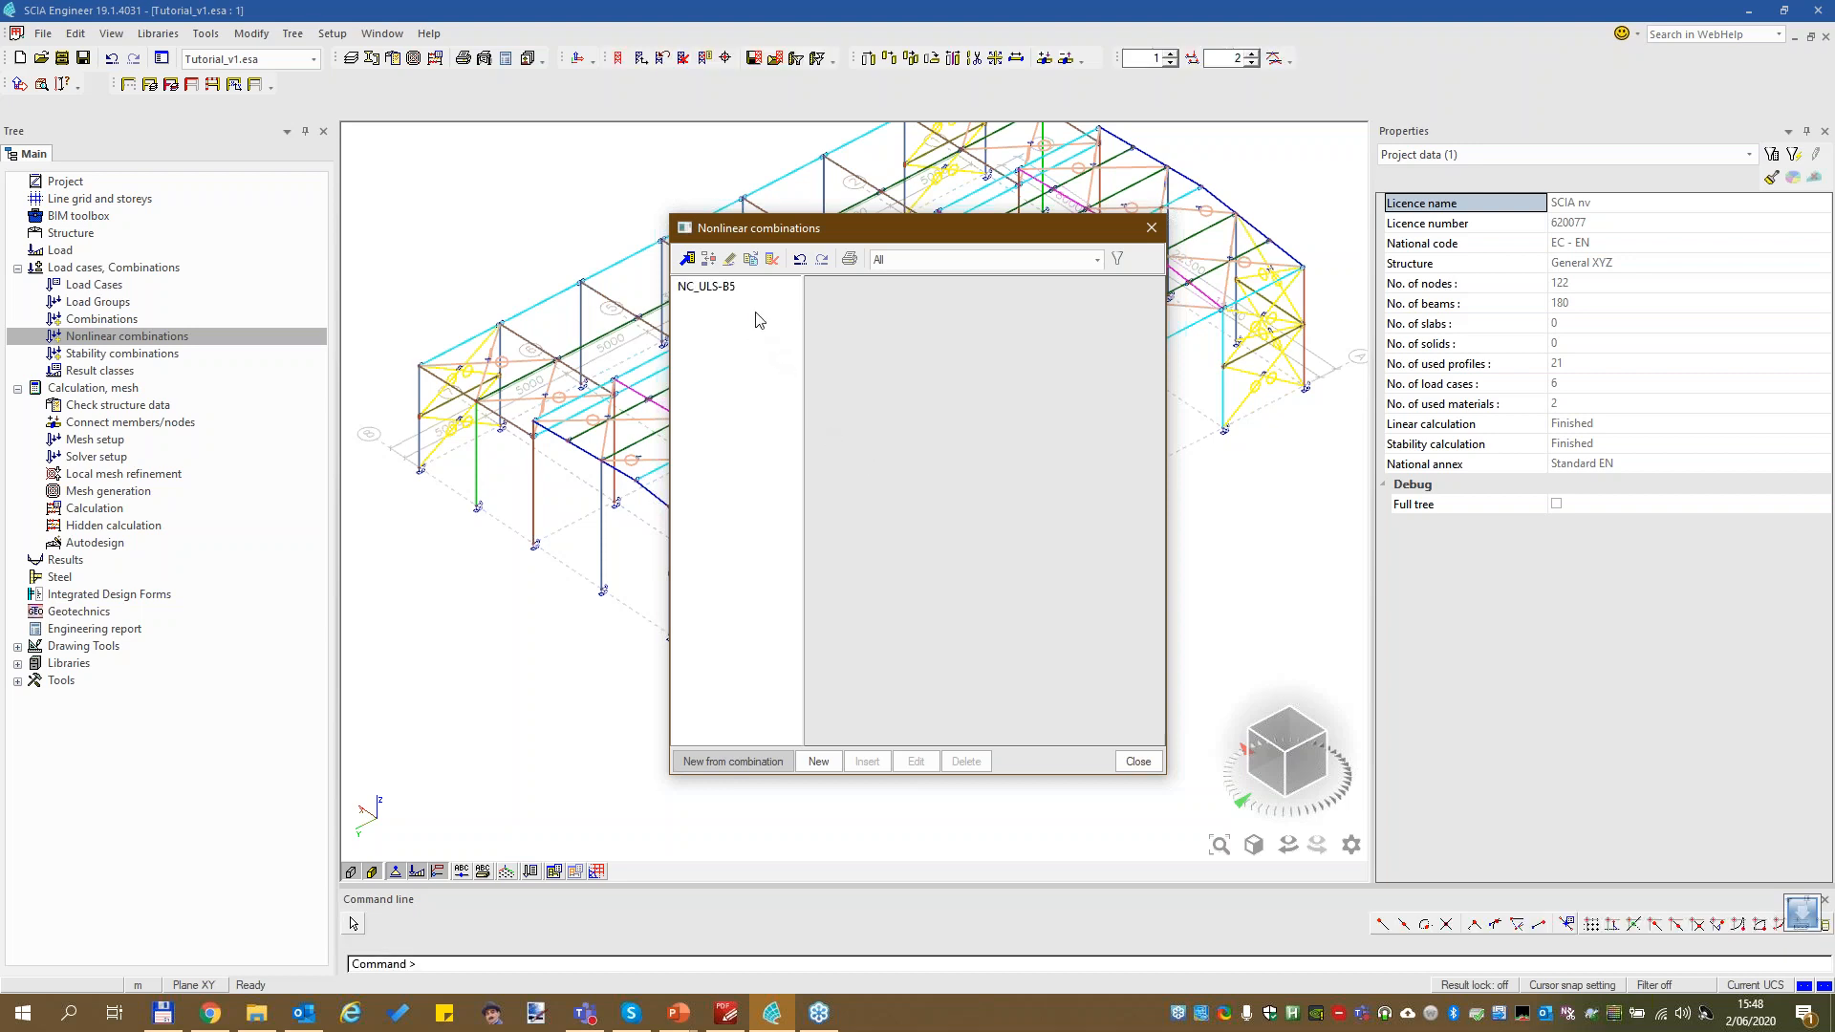
# Copy the nonlinear combination NC_ULS-B5 three times to get NC_ULS-B6, NC_ULS-B7 and NC_ULS-B8
pyautogui.click(726, 290)
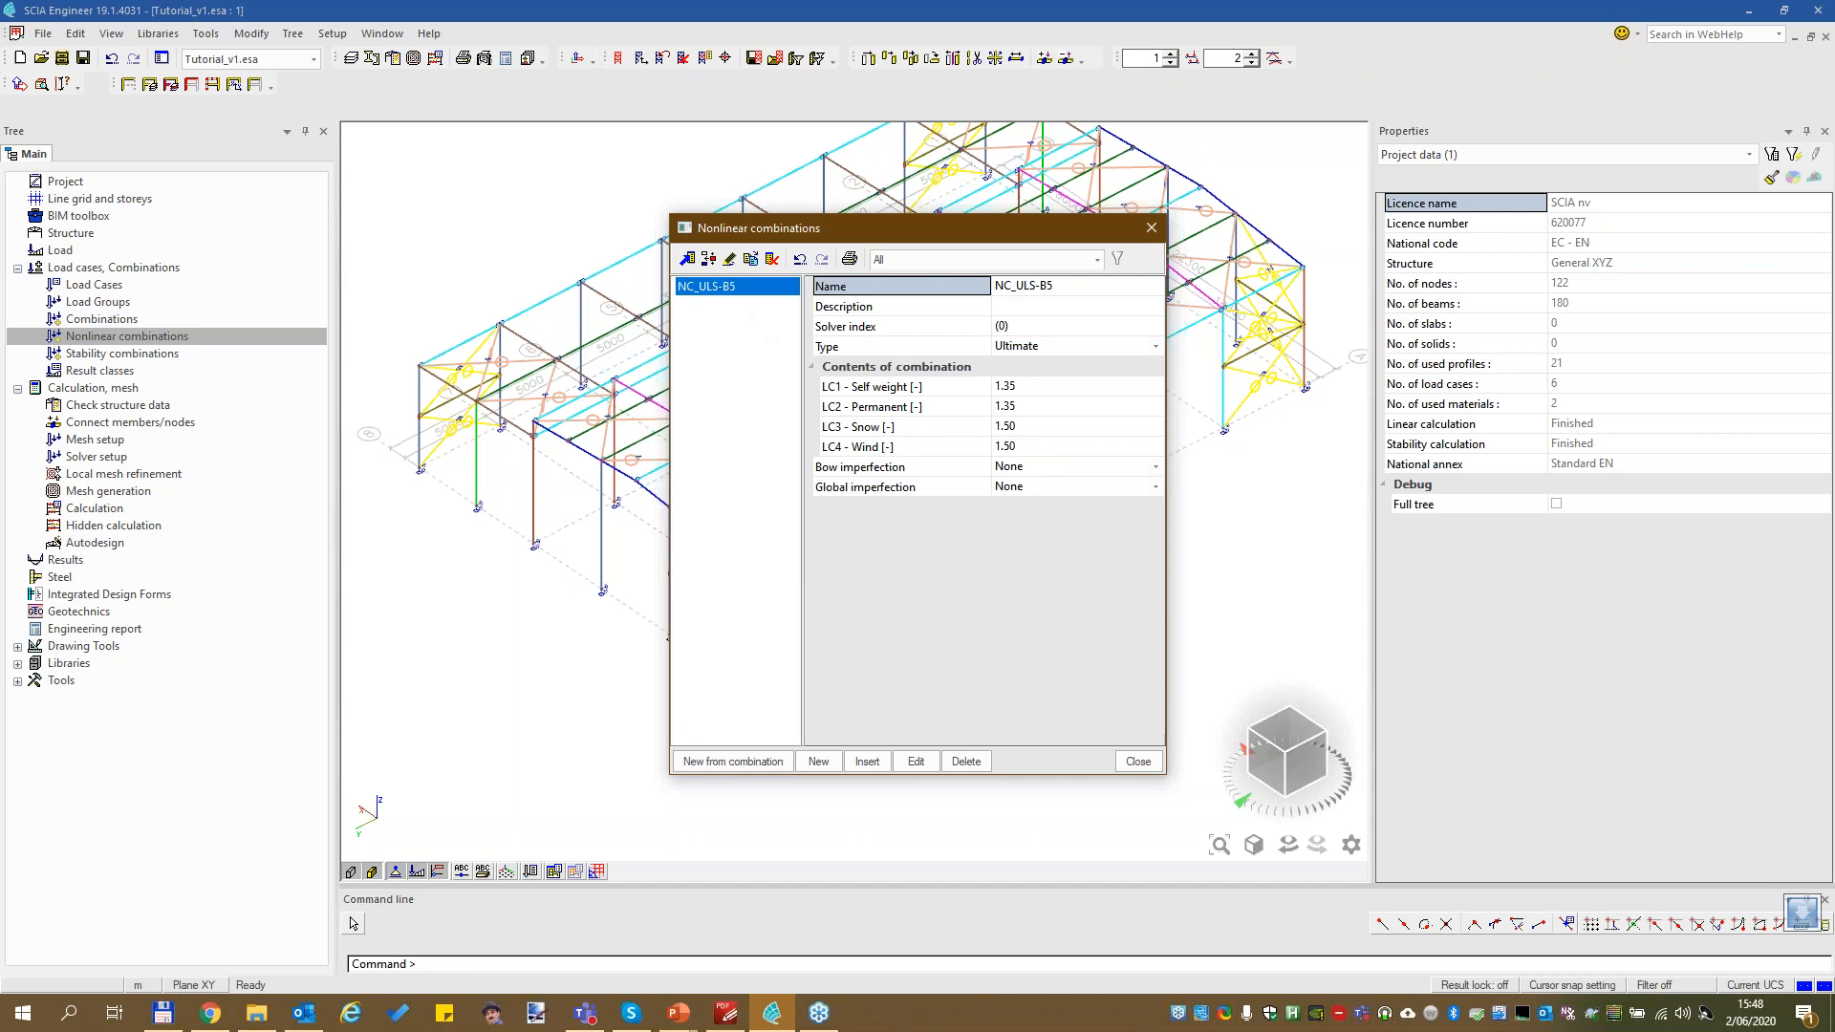
pyautogui.click(751, 260)
pyautogui.click(750, 260)
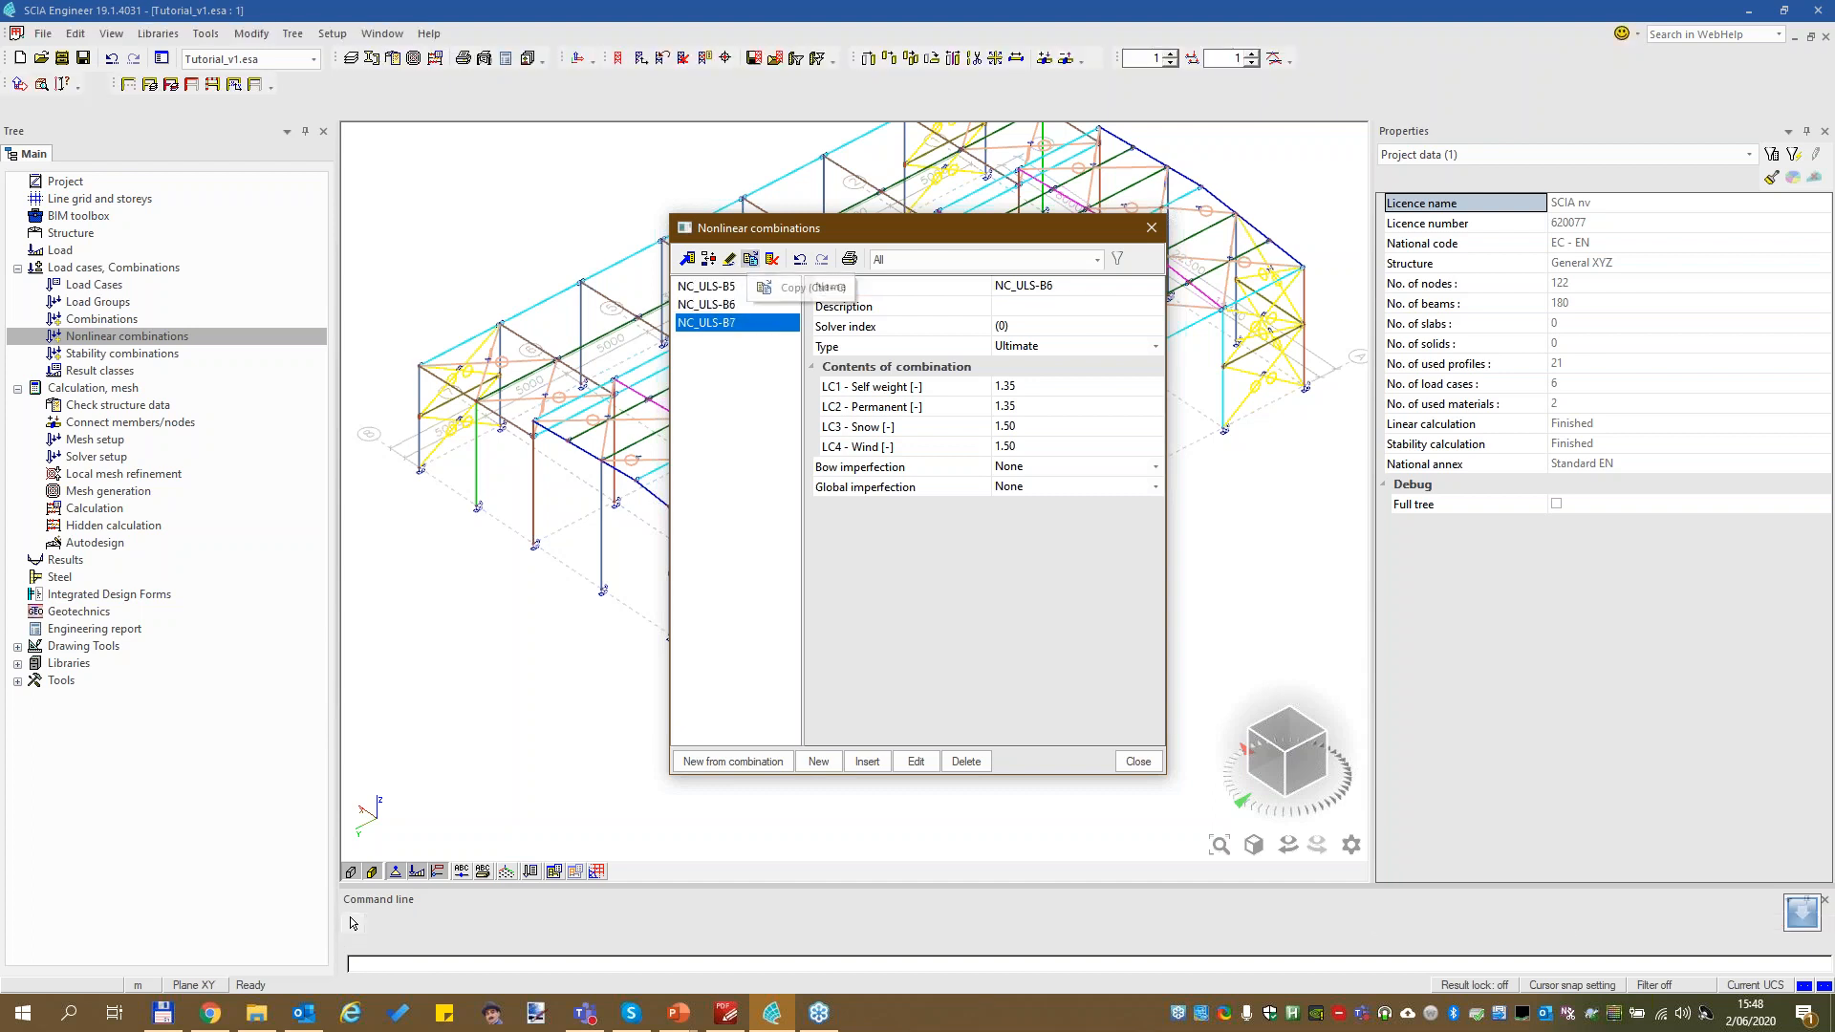
pyautogui.click(750, 260)
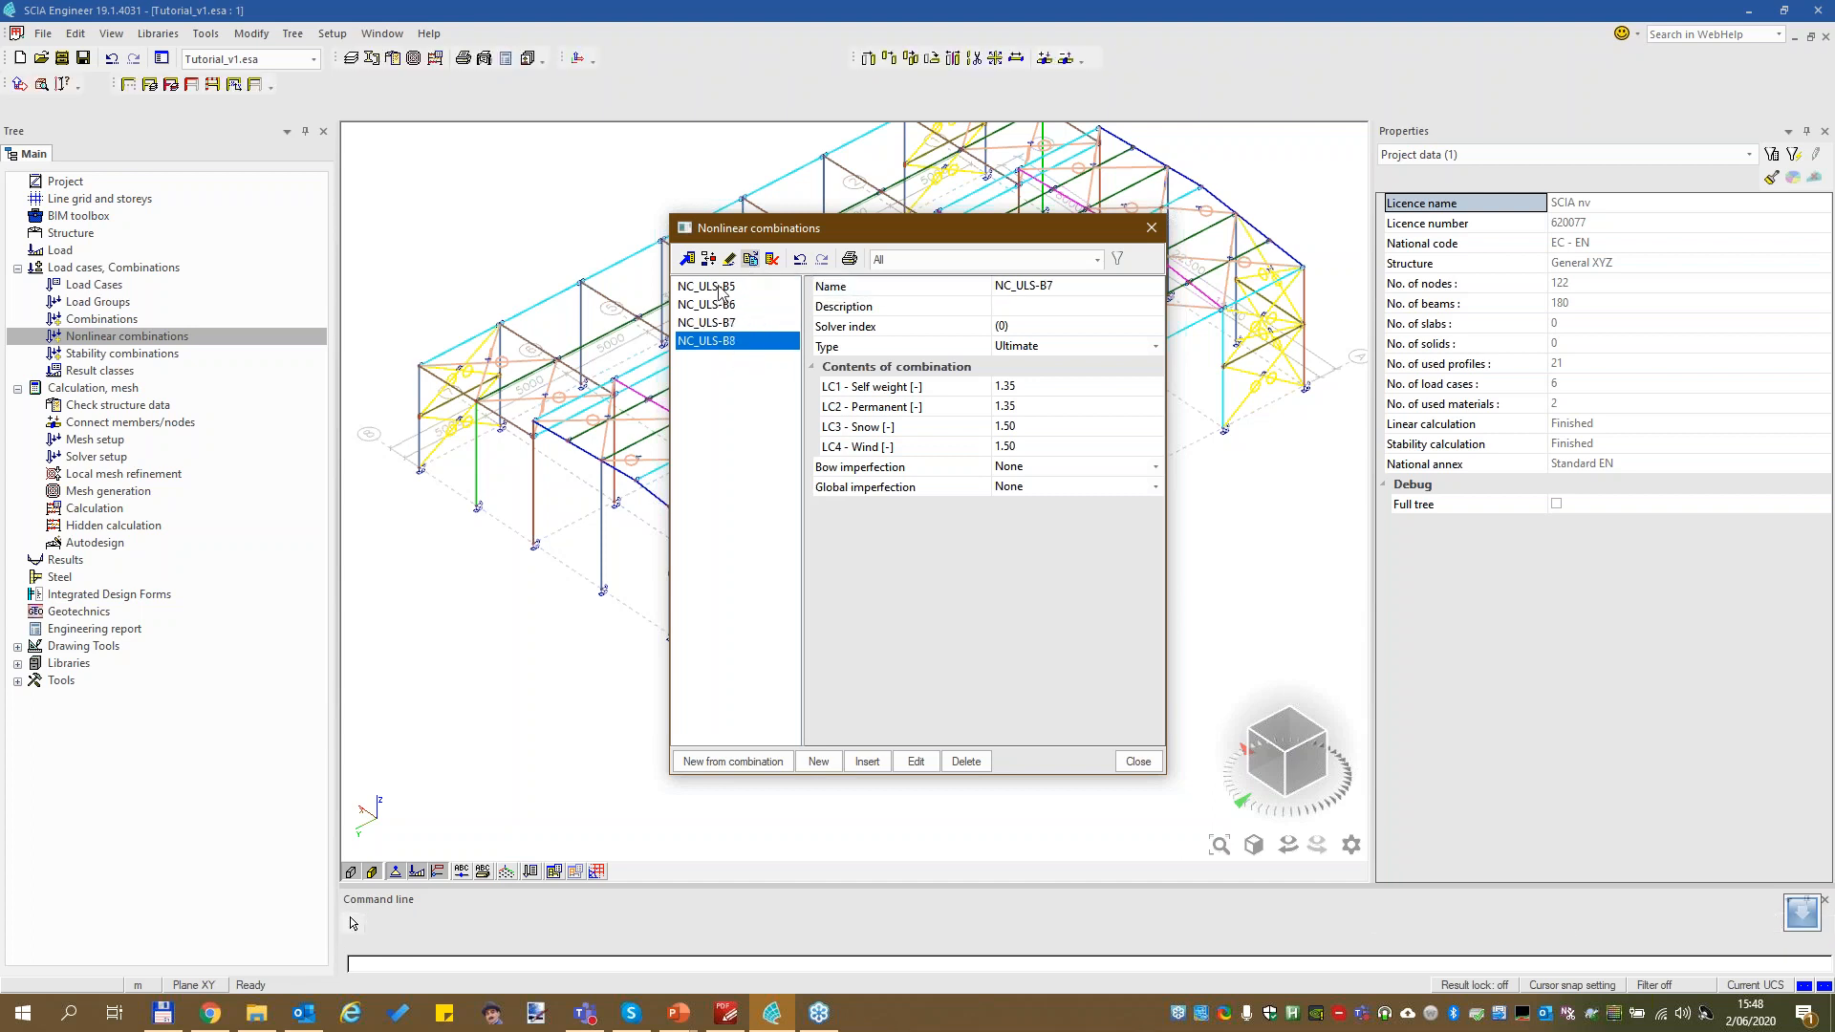
# Set the global imperfection of NC_ULS-B5 to Inclination functions, with IDefX as the dx inclination function along Z
pyautogui.click(718, 287)
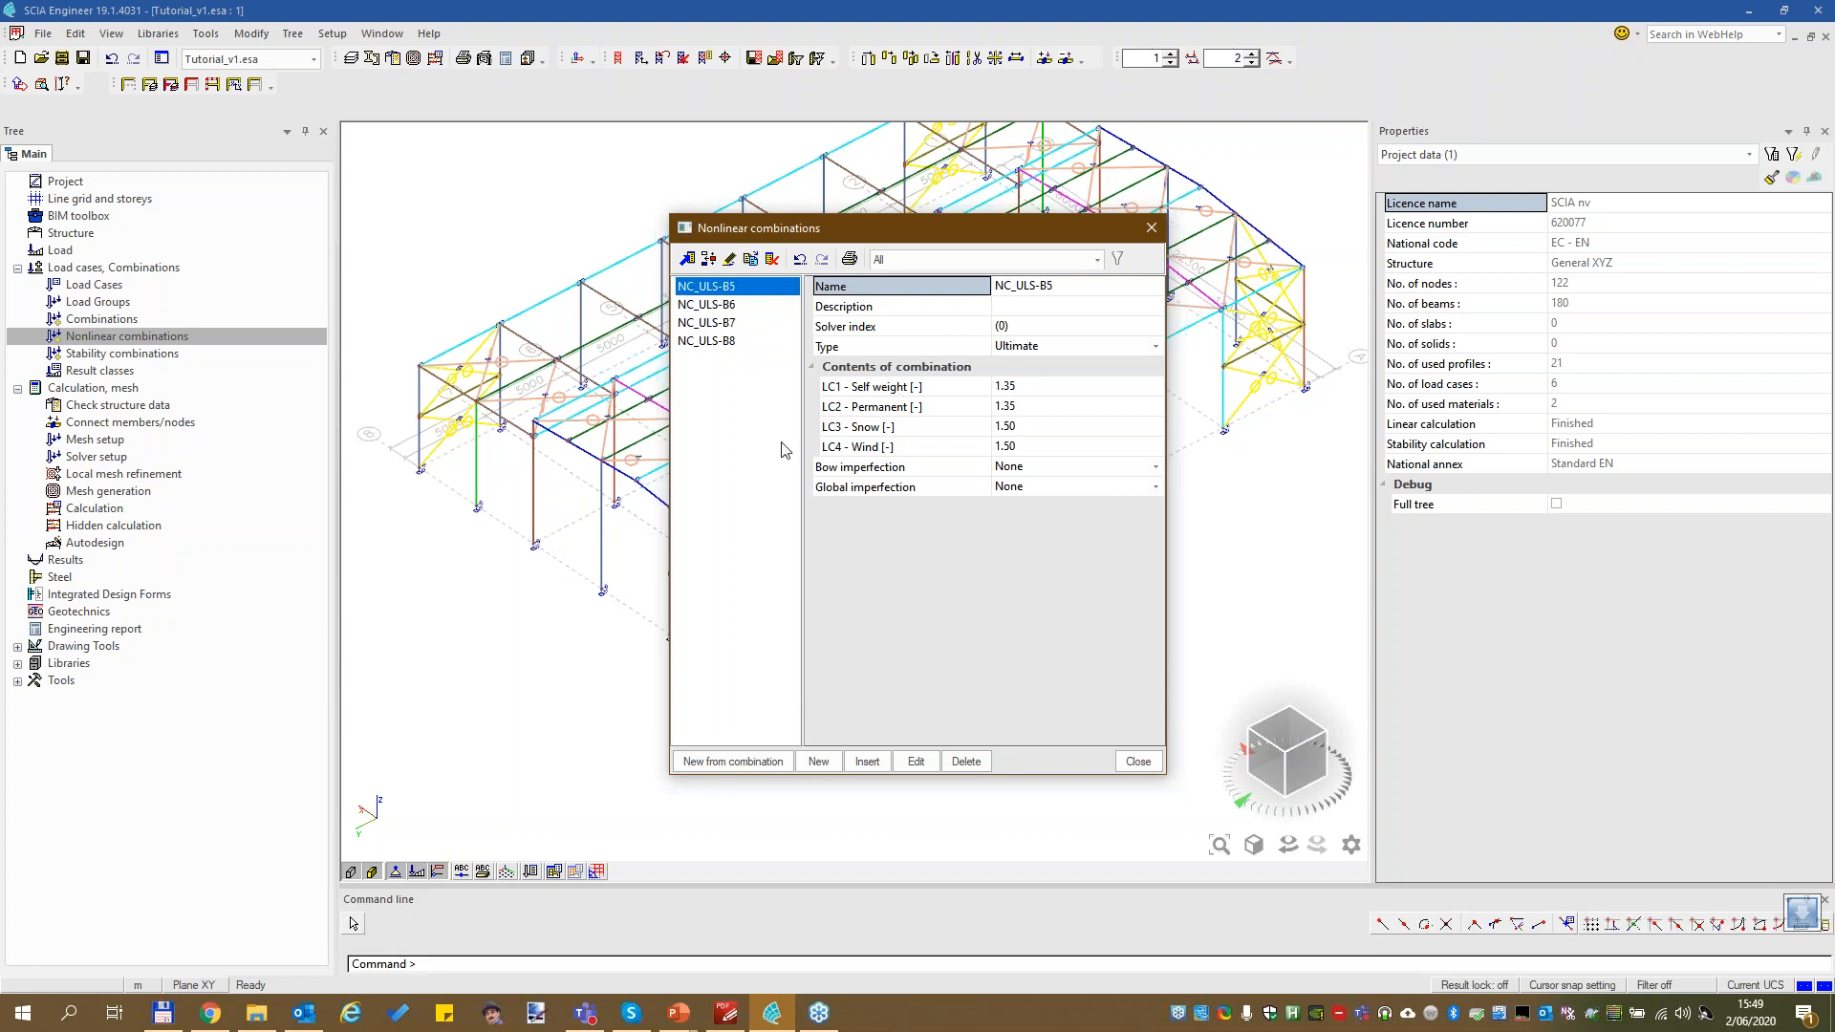
pyautogui.click(1088, 487)
pyautogui.click(1087, 487)
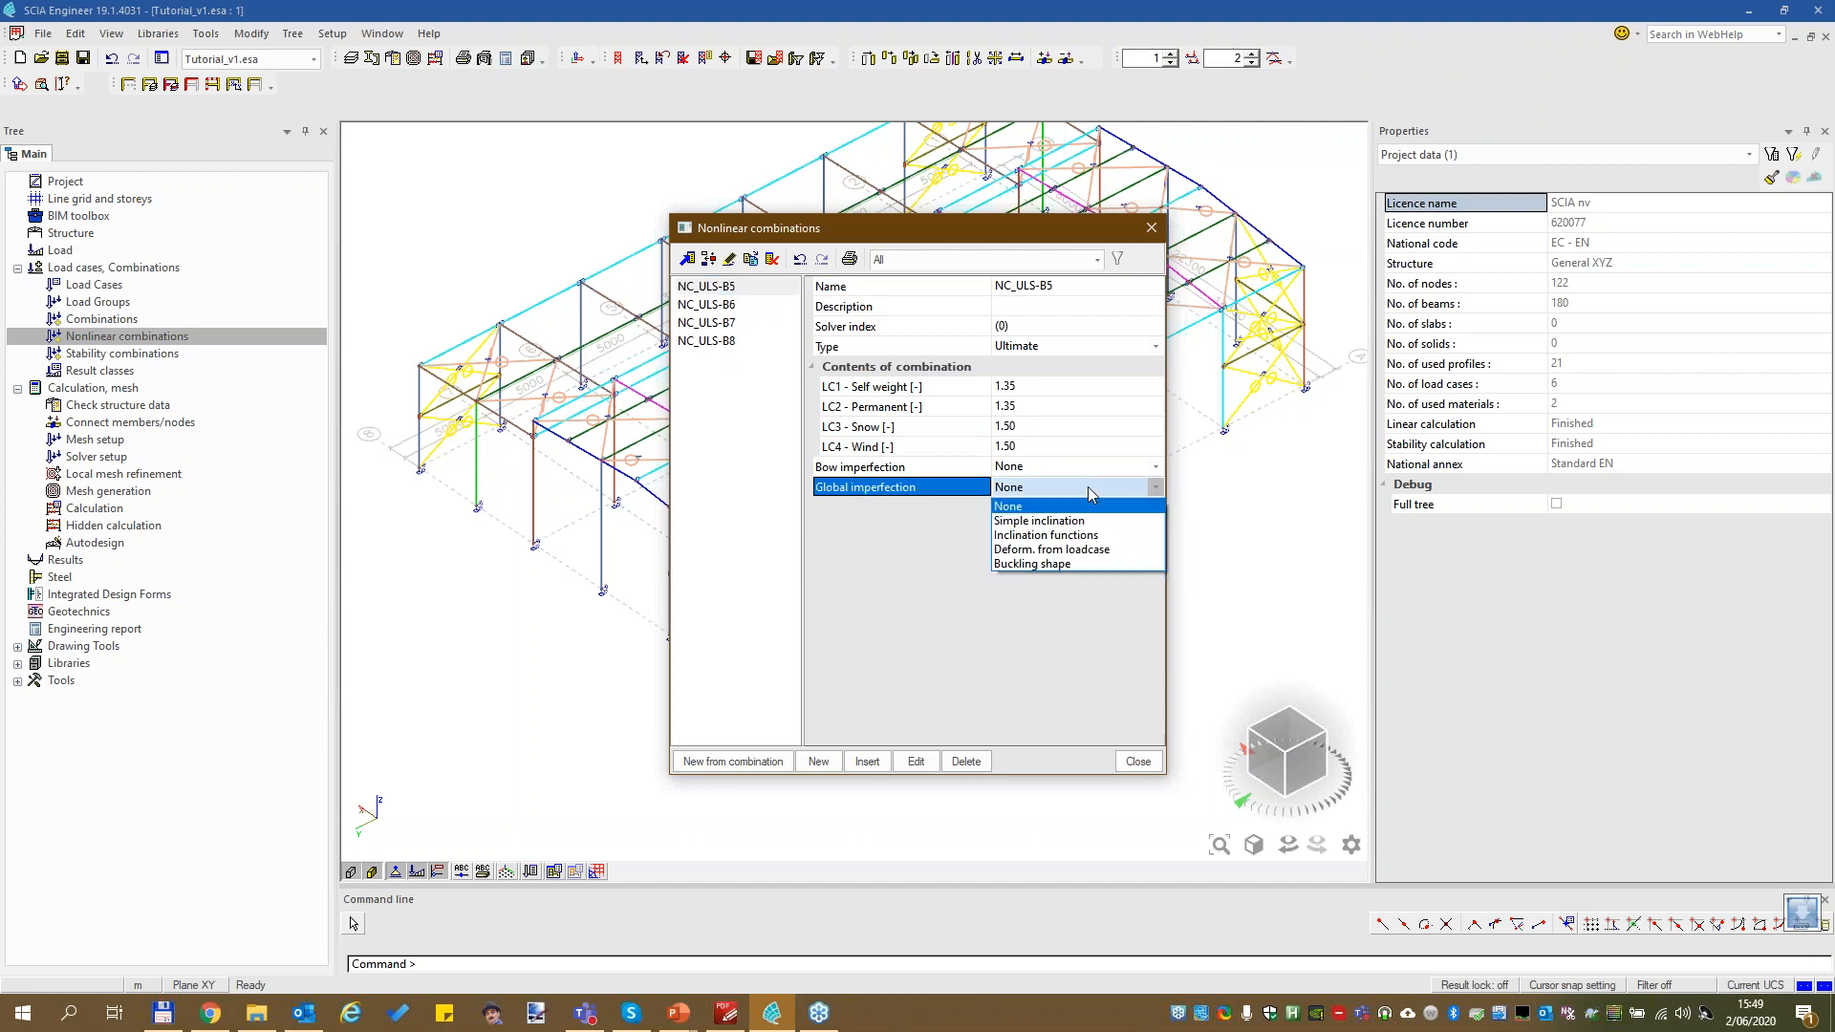
pyautogui.click(1049, 535)
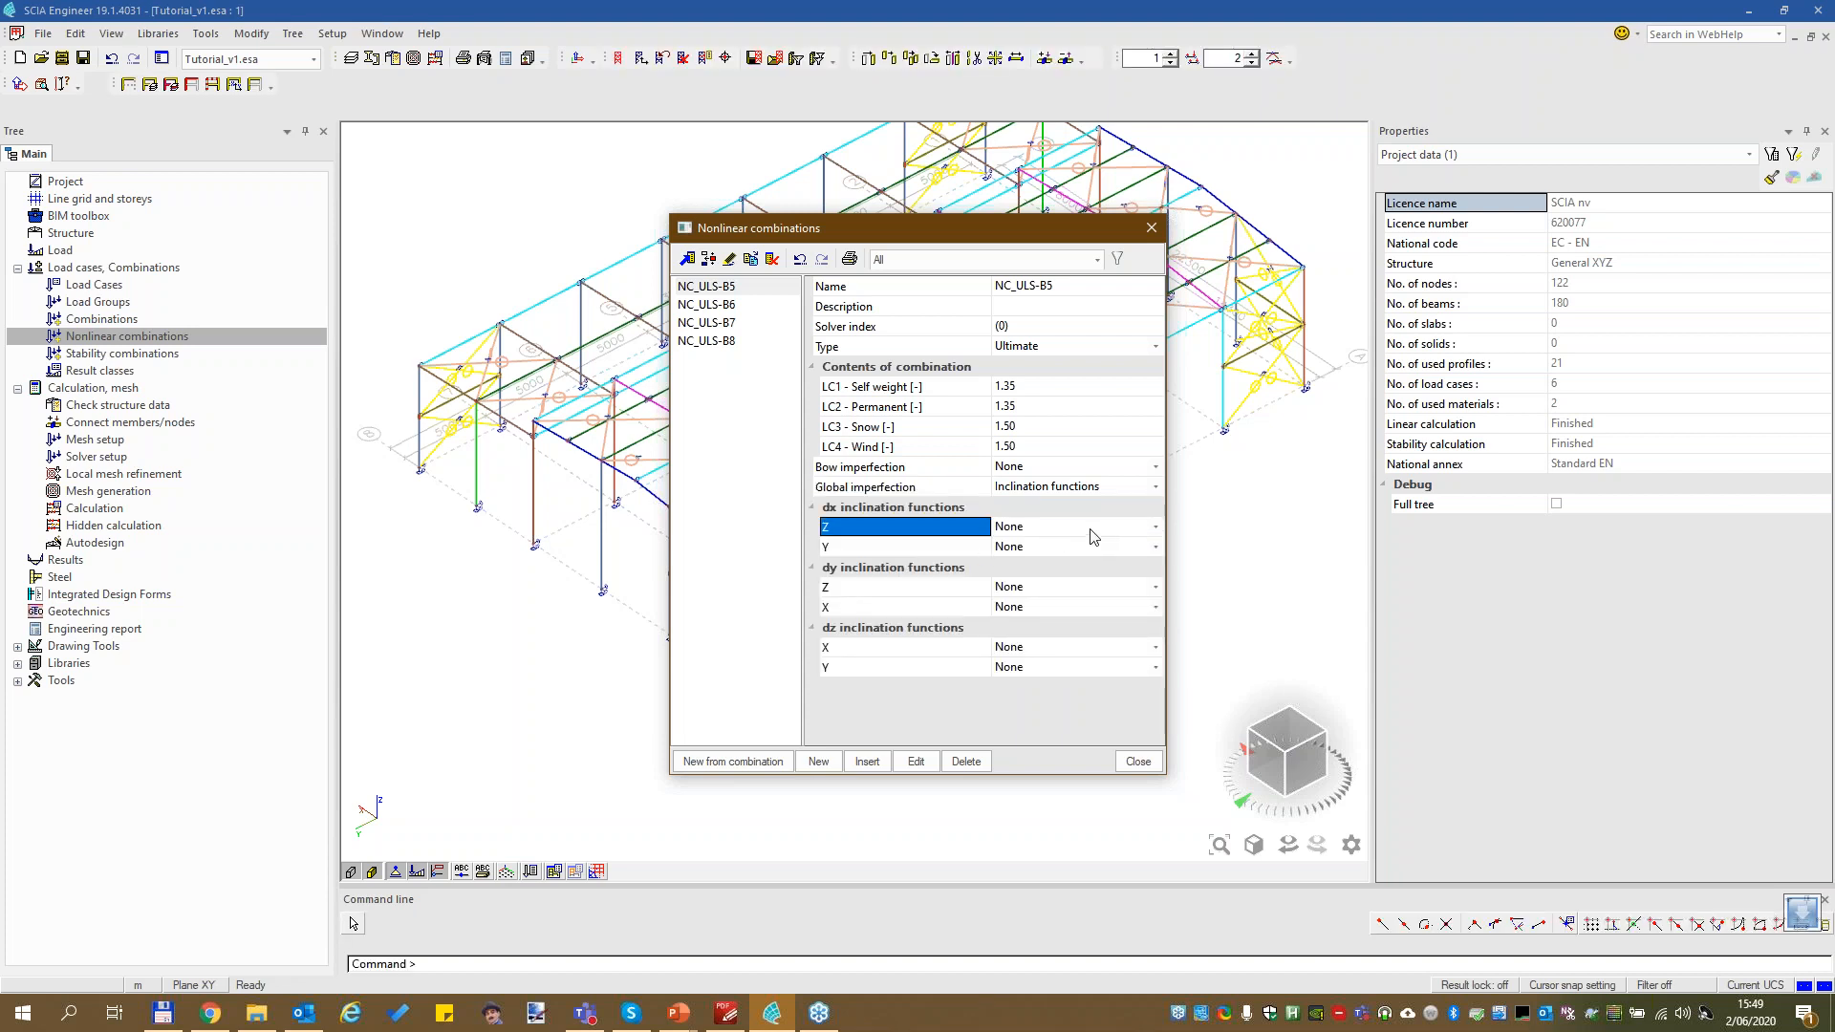
pyautogui.click(1090, 529)
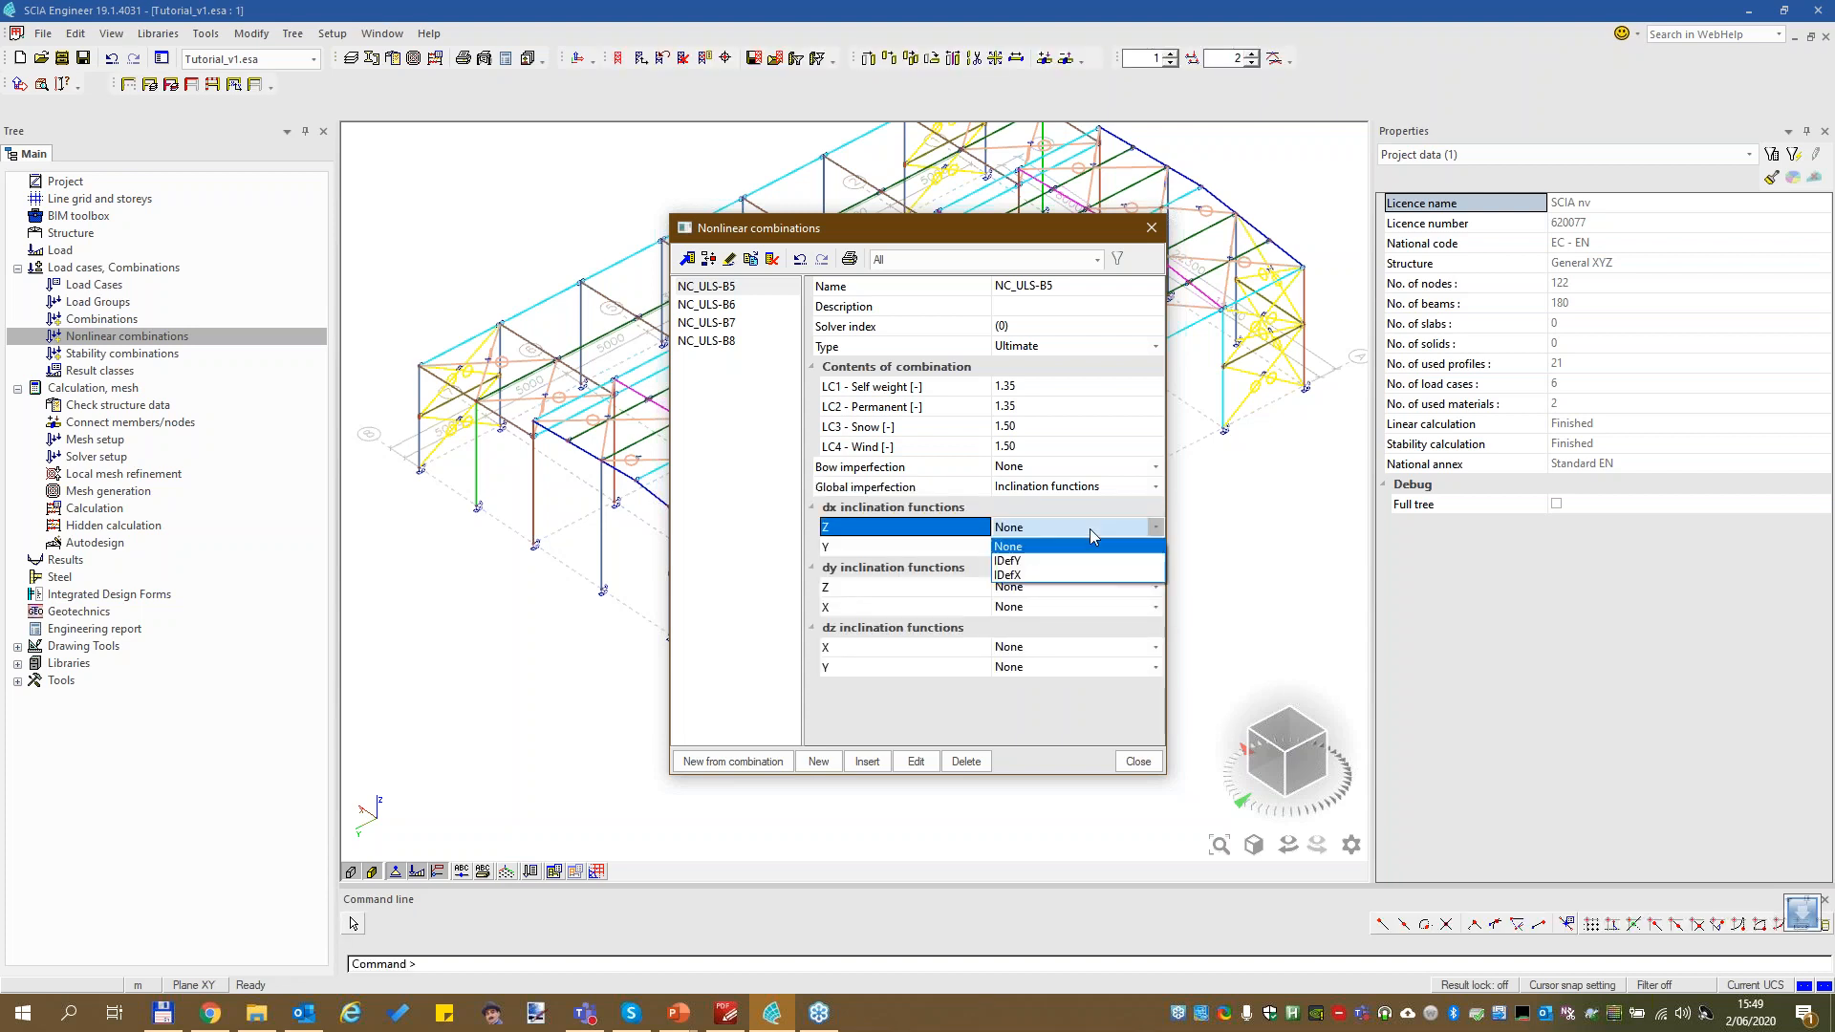
pyautogui.click(1043, 576)
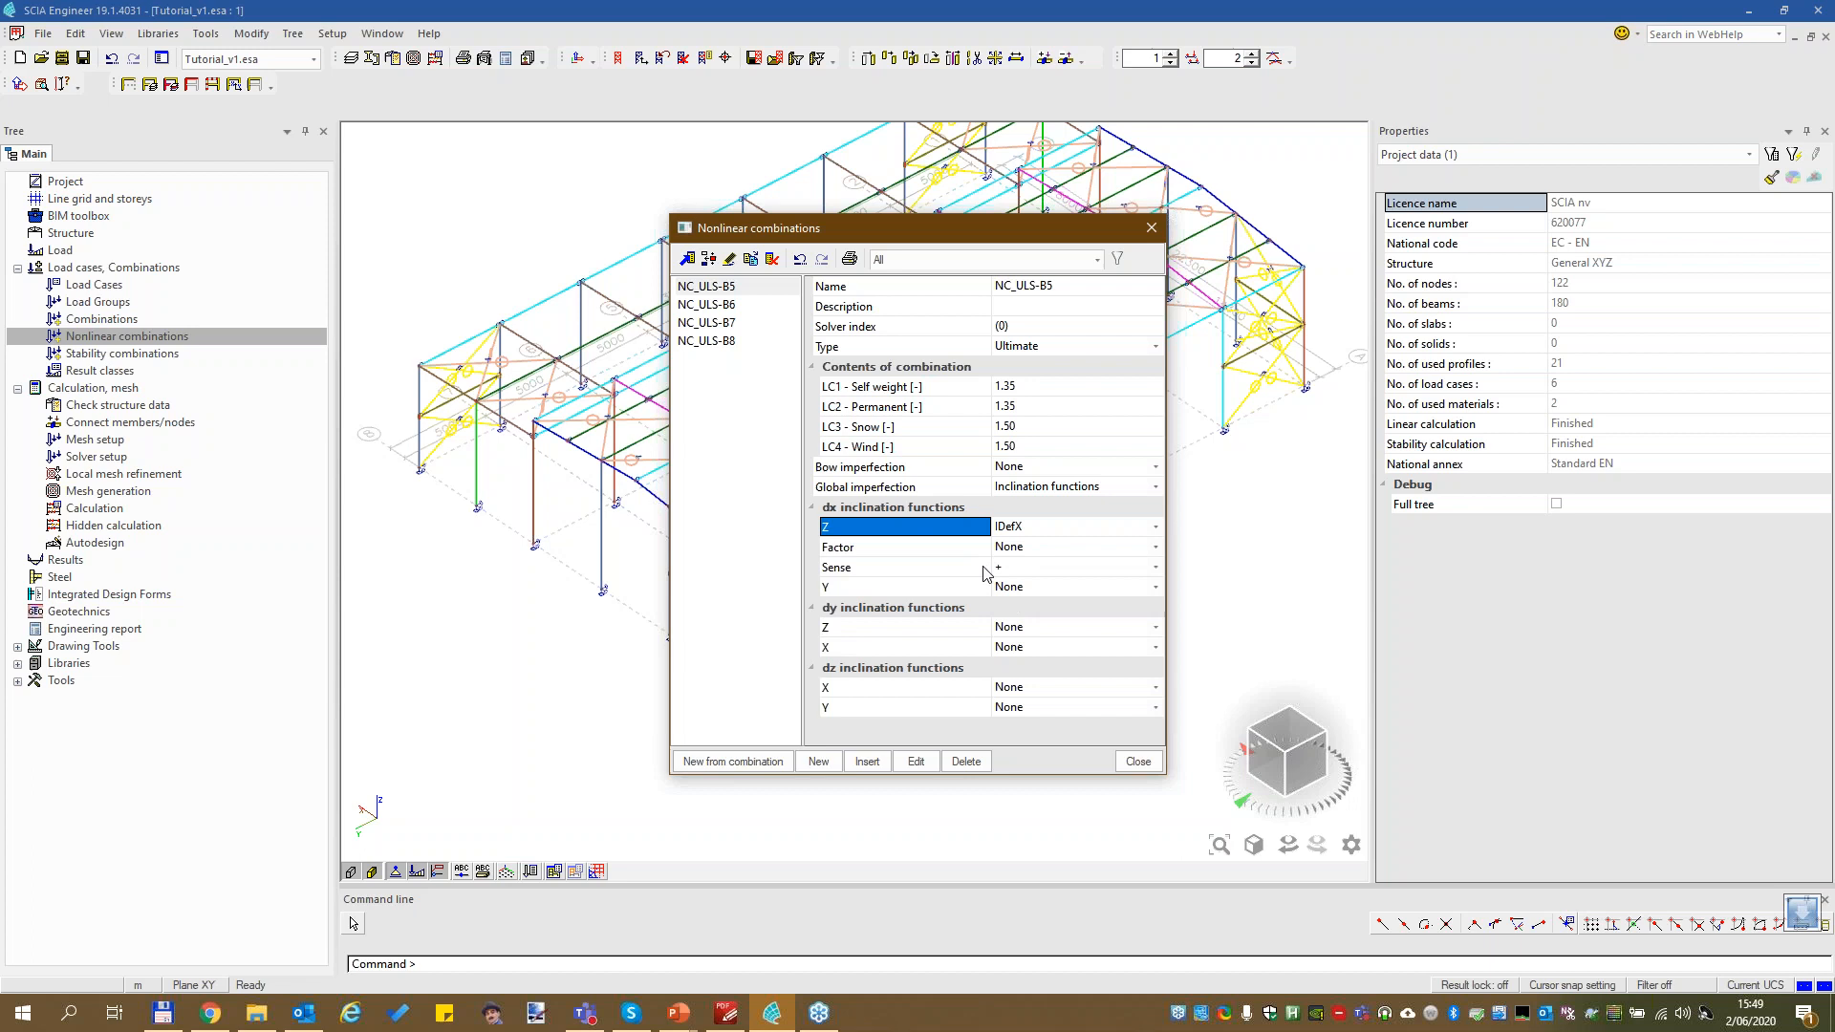
# Give NC_ULS-B6 a global imperfection by Inclination functions, using IDefX for dx along Z with negative sense
pyautogui.click(712, 306)
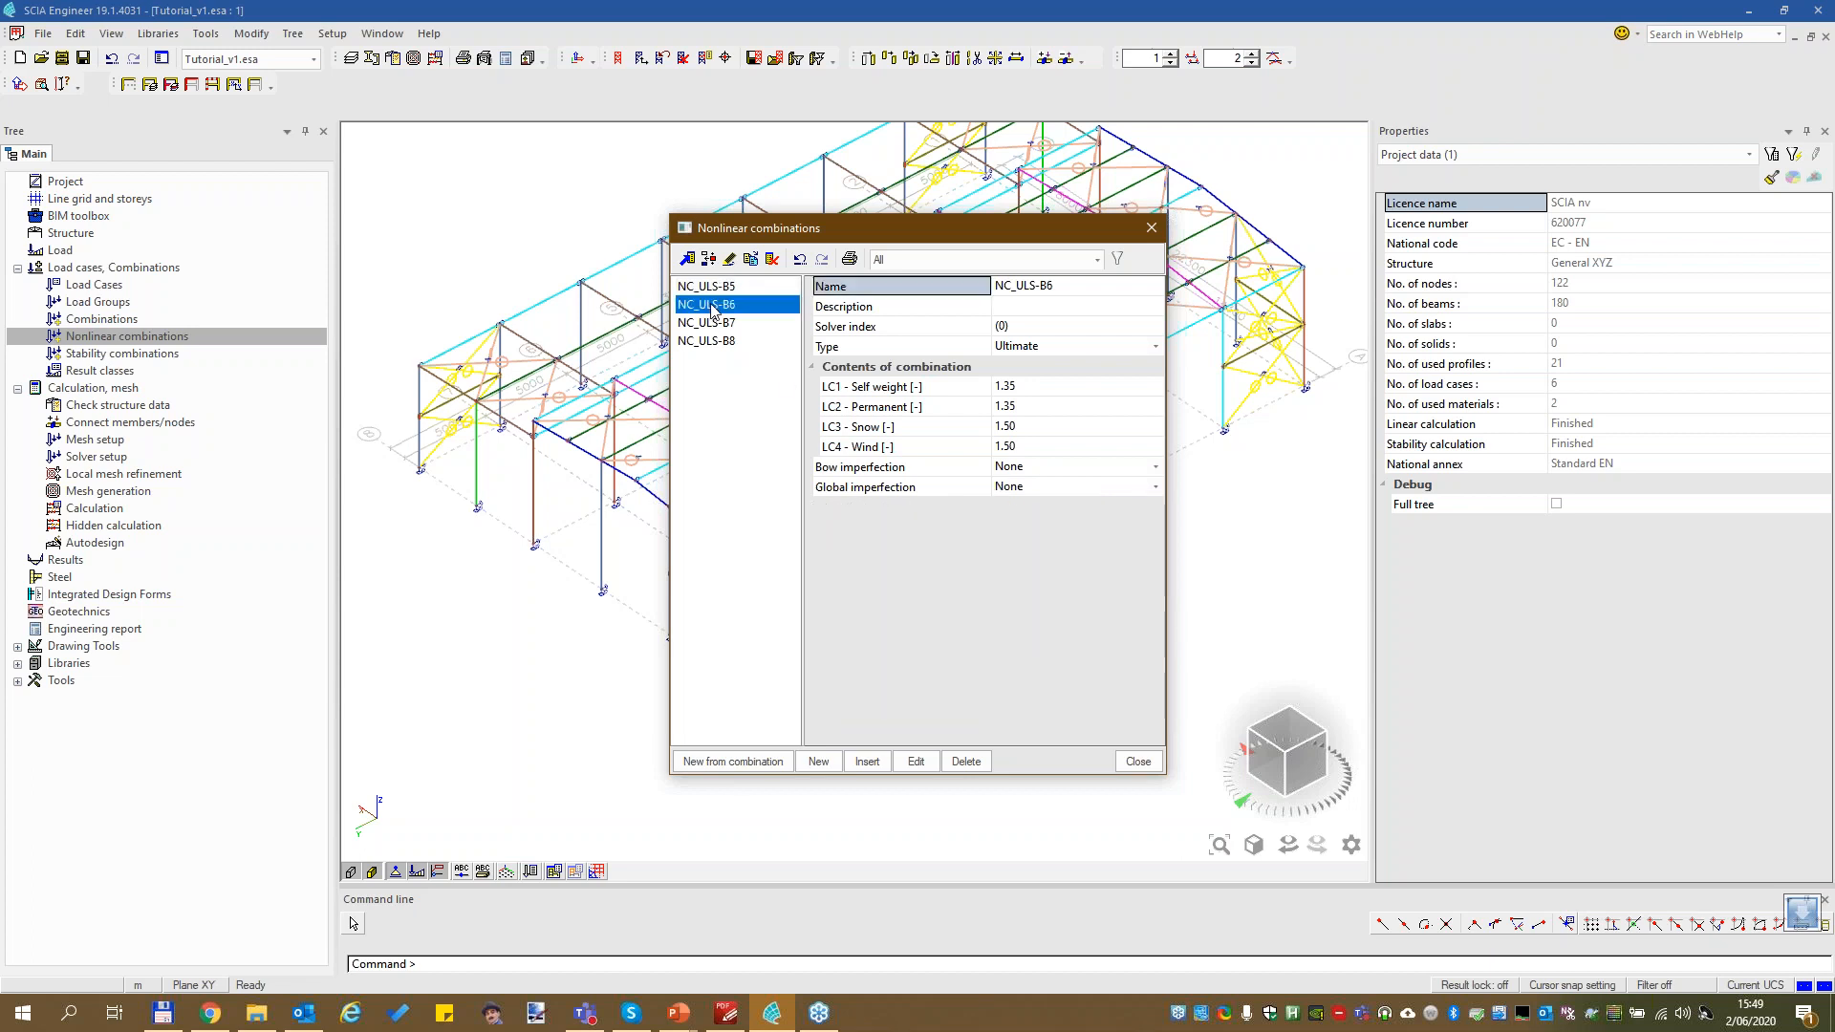
pyautogui.click(1045, 489)
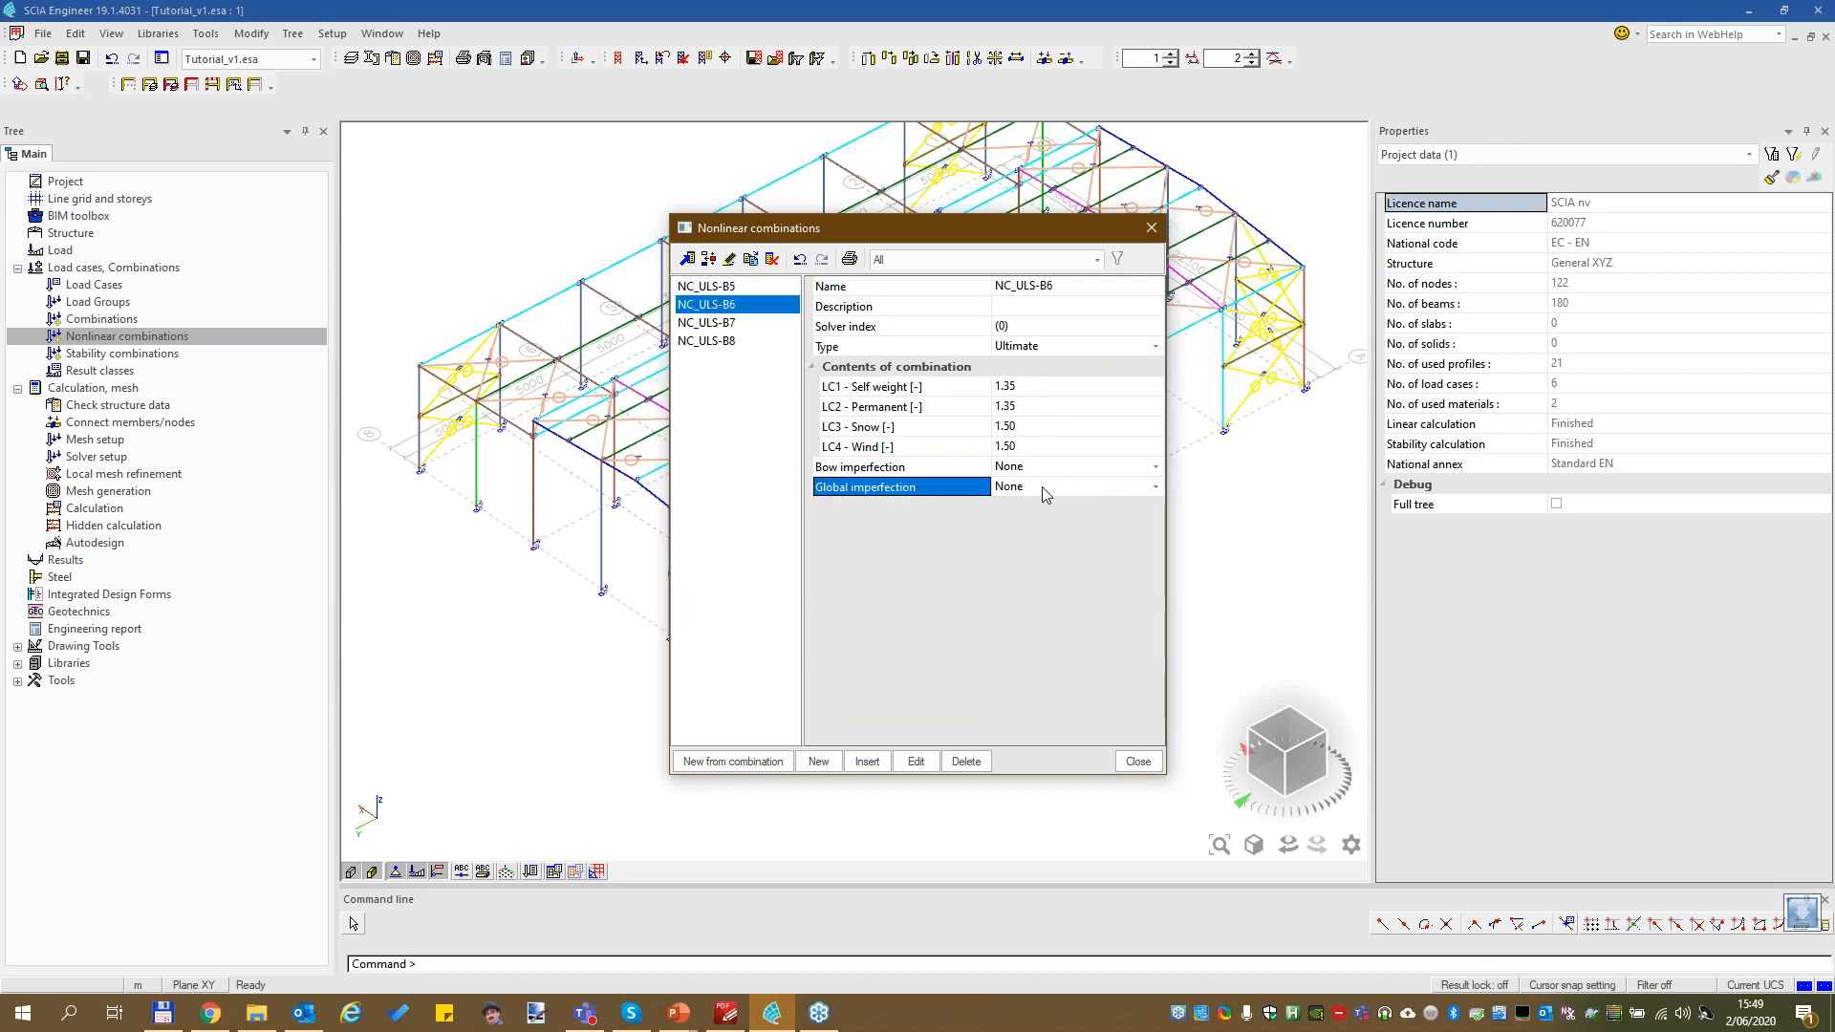
pyautogui.click(1036, 535)
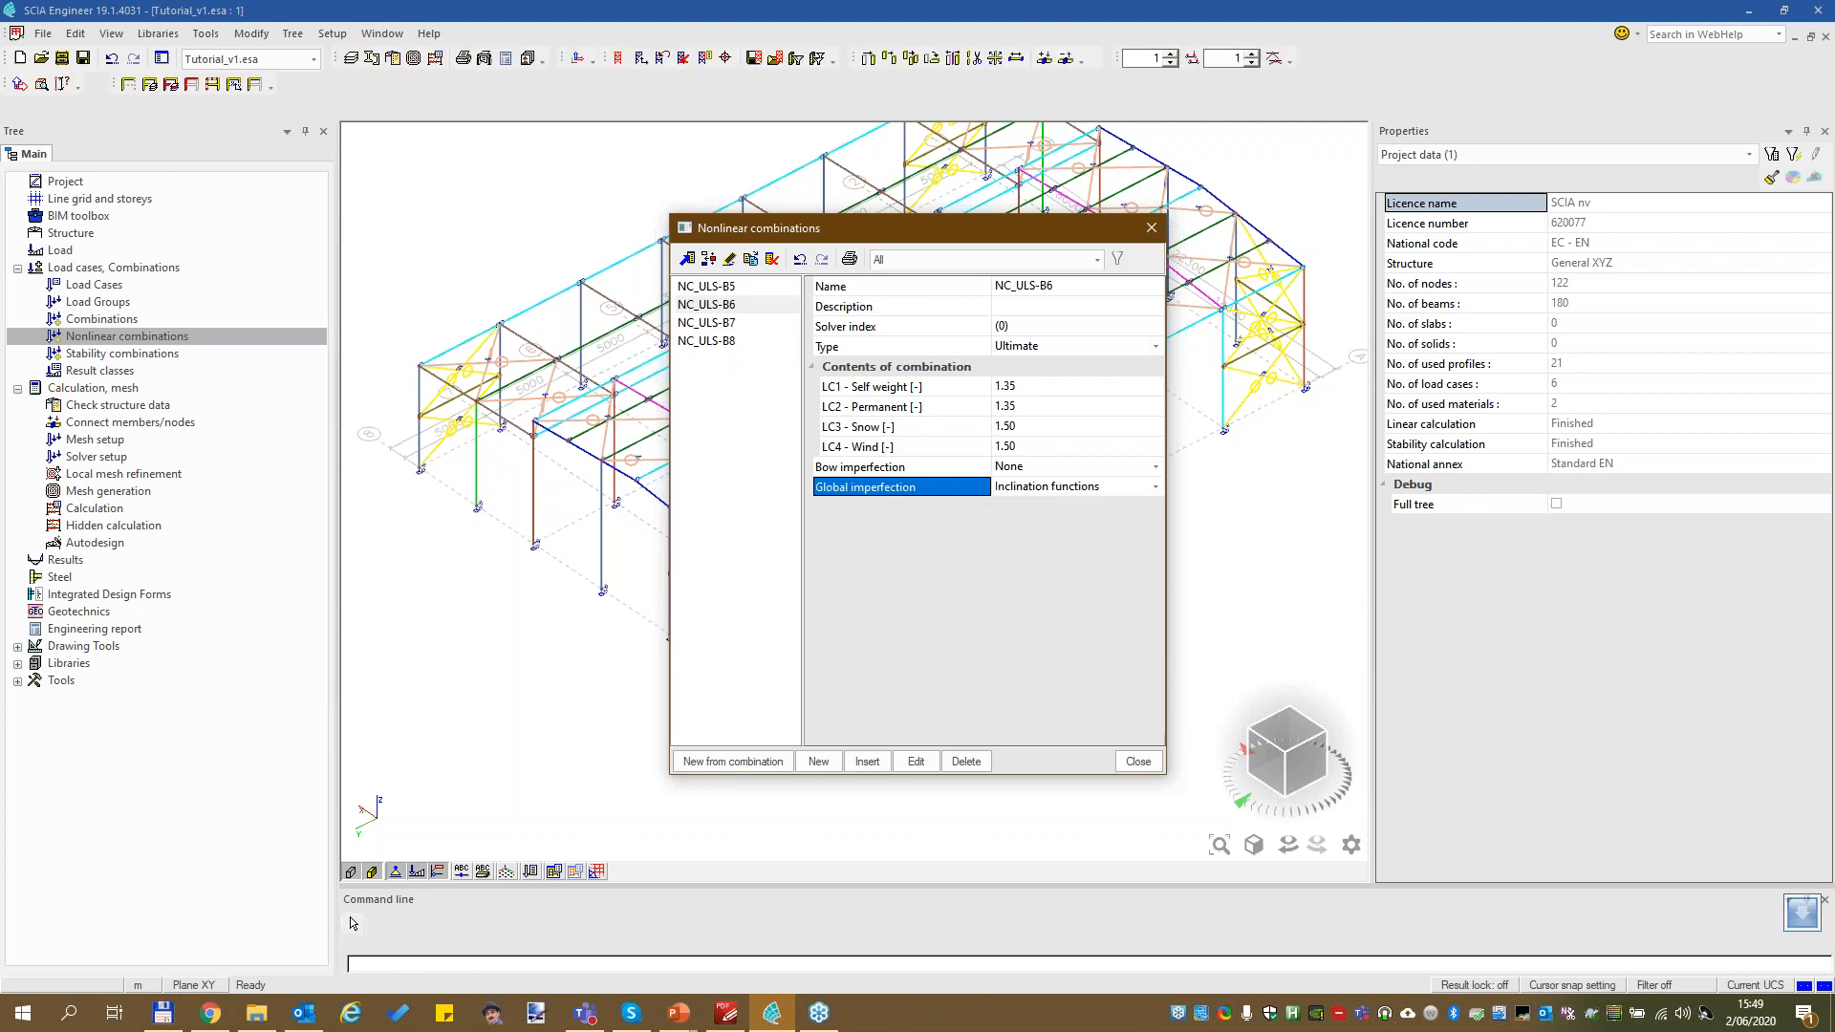
pyautogui.click(1027, 527)
pyautogui.click(1027, 526)
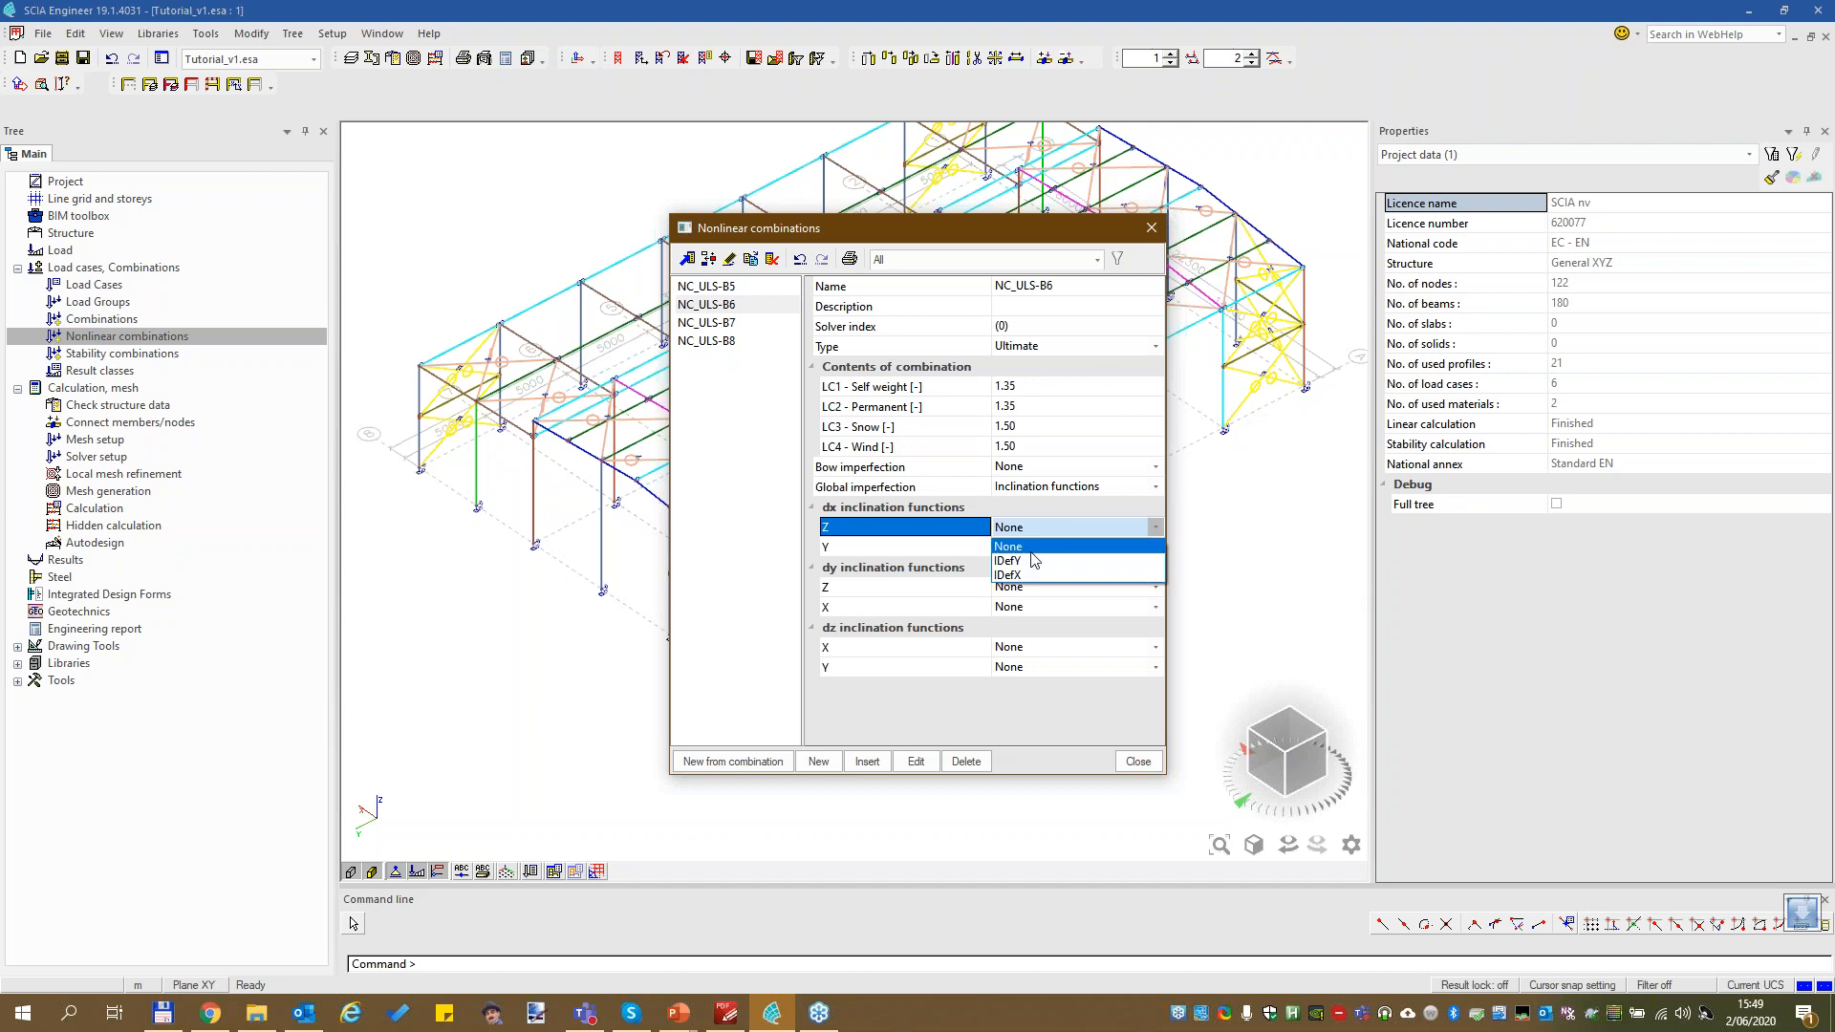
pyautogui.click(1031, 562)
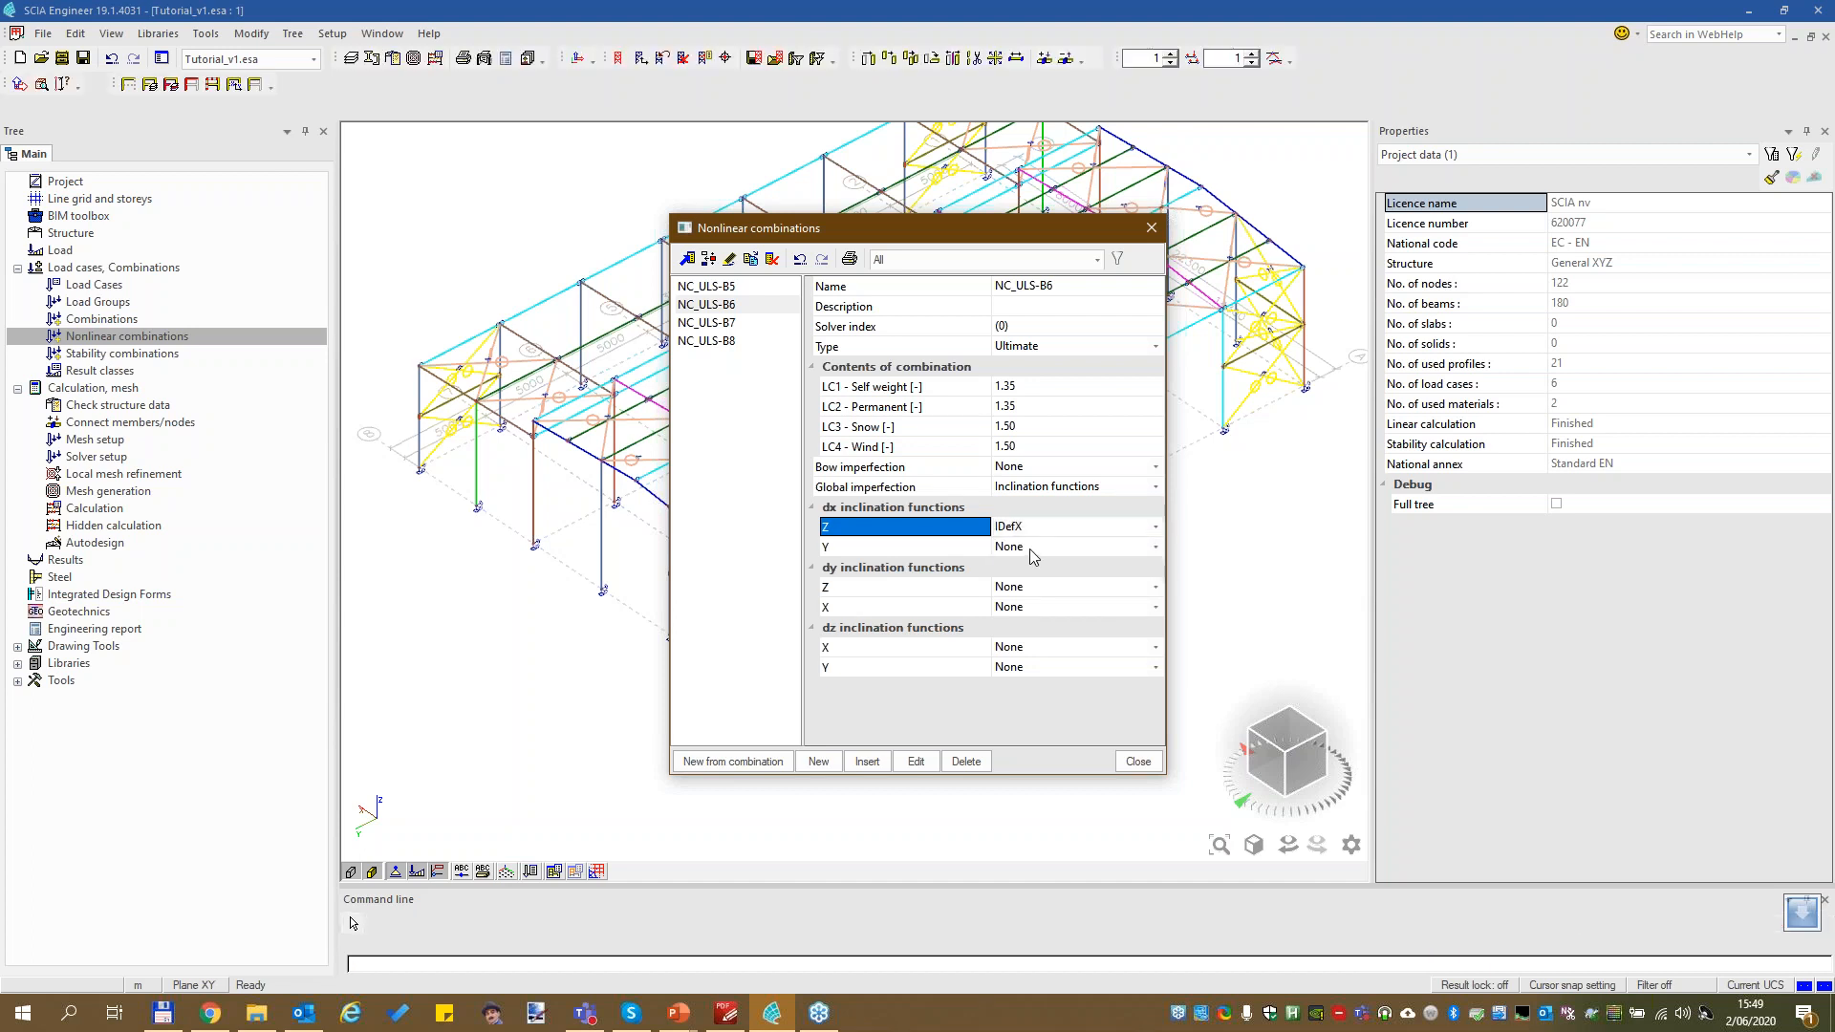
pyautogui.click(1020, 570)
pyautogui.click(1021, 570)
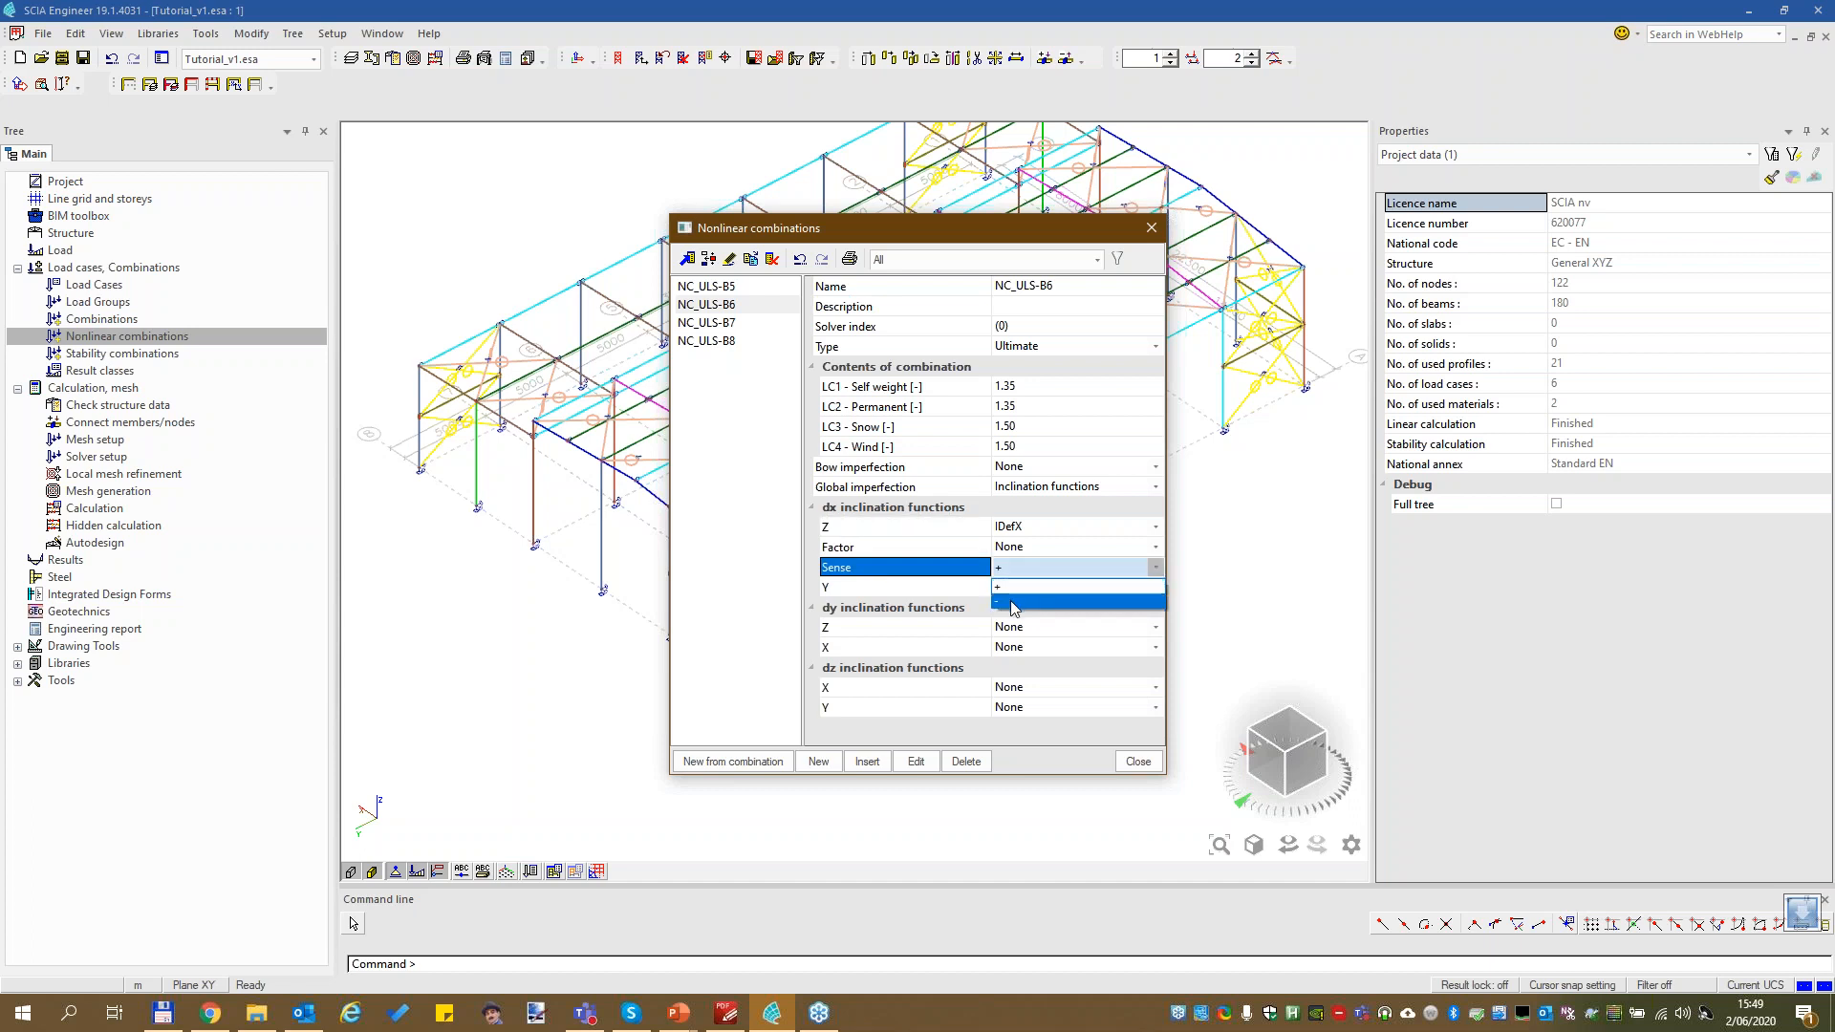
pyautogui.click(1013, 600)
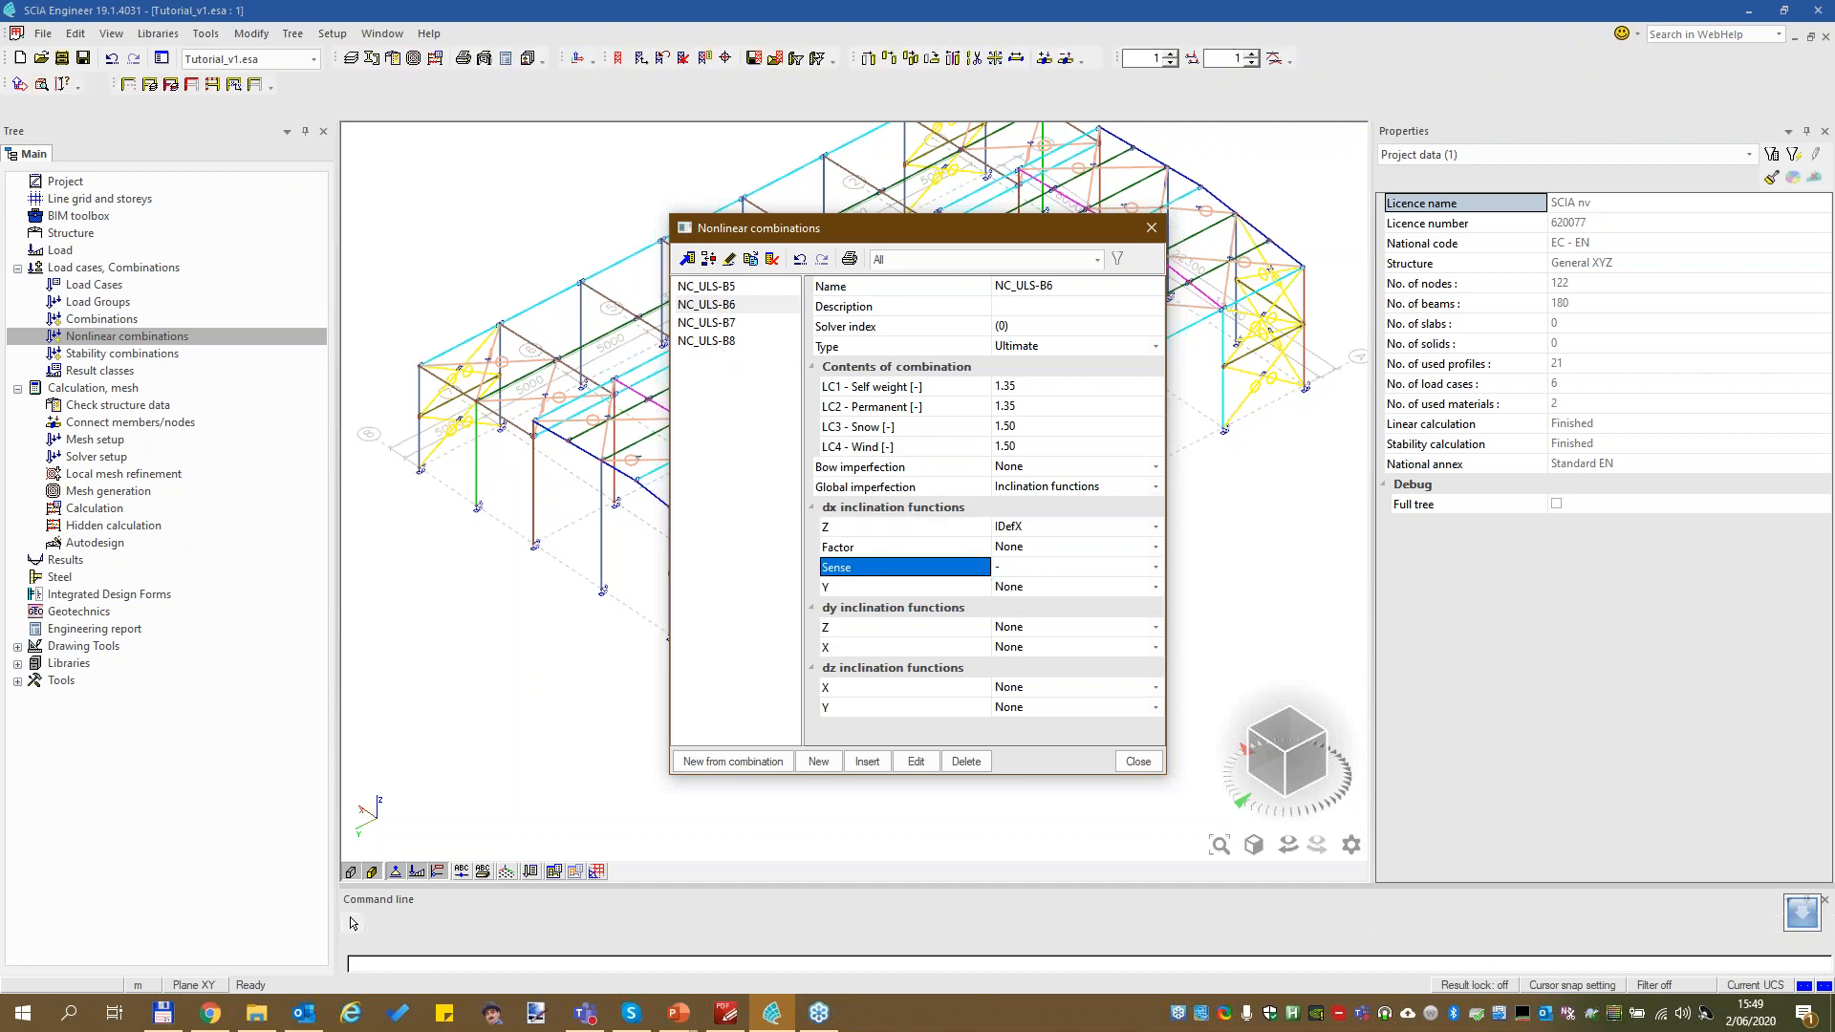
# Set the global imperfection of NC_ULS-B7 to Inclination functions, with IDefY as the dy inclination function along Z
pyautogui.click(706, 322)
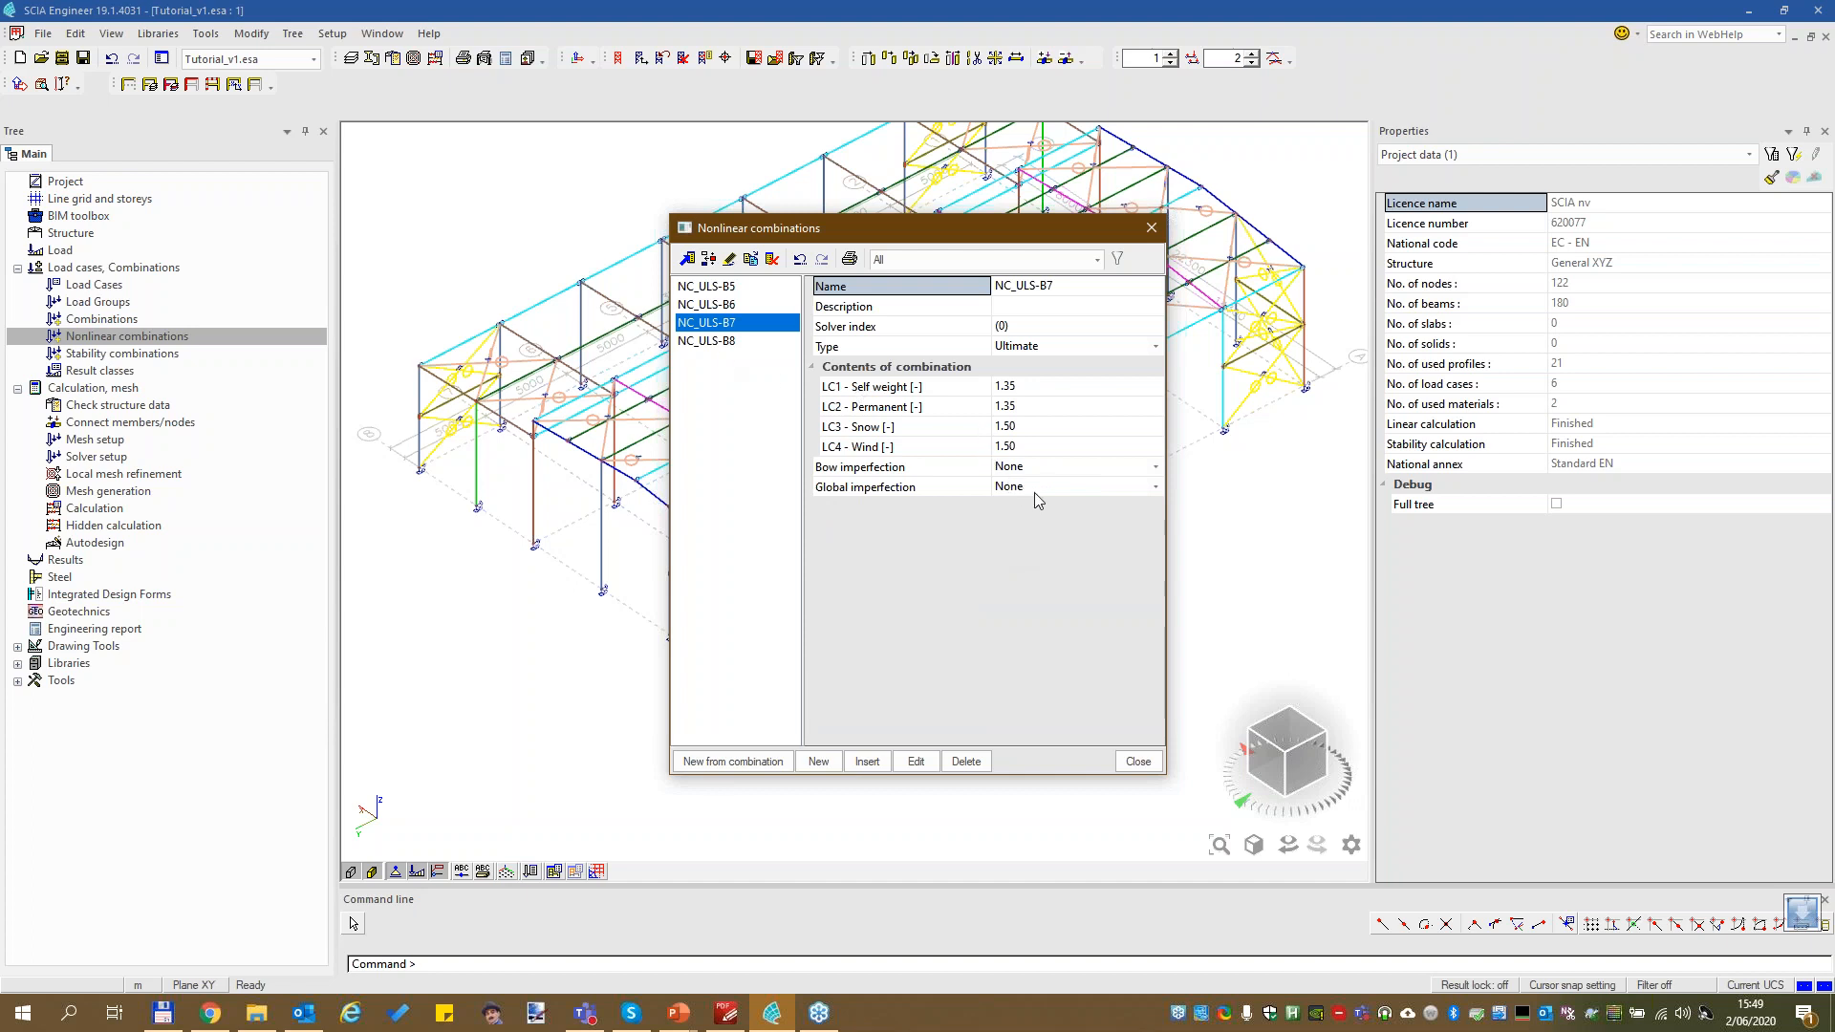
pyautogui.click(1034, 491)
pyautogui.click(1051, 537)
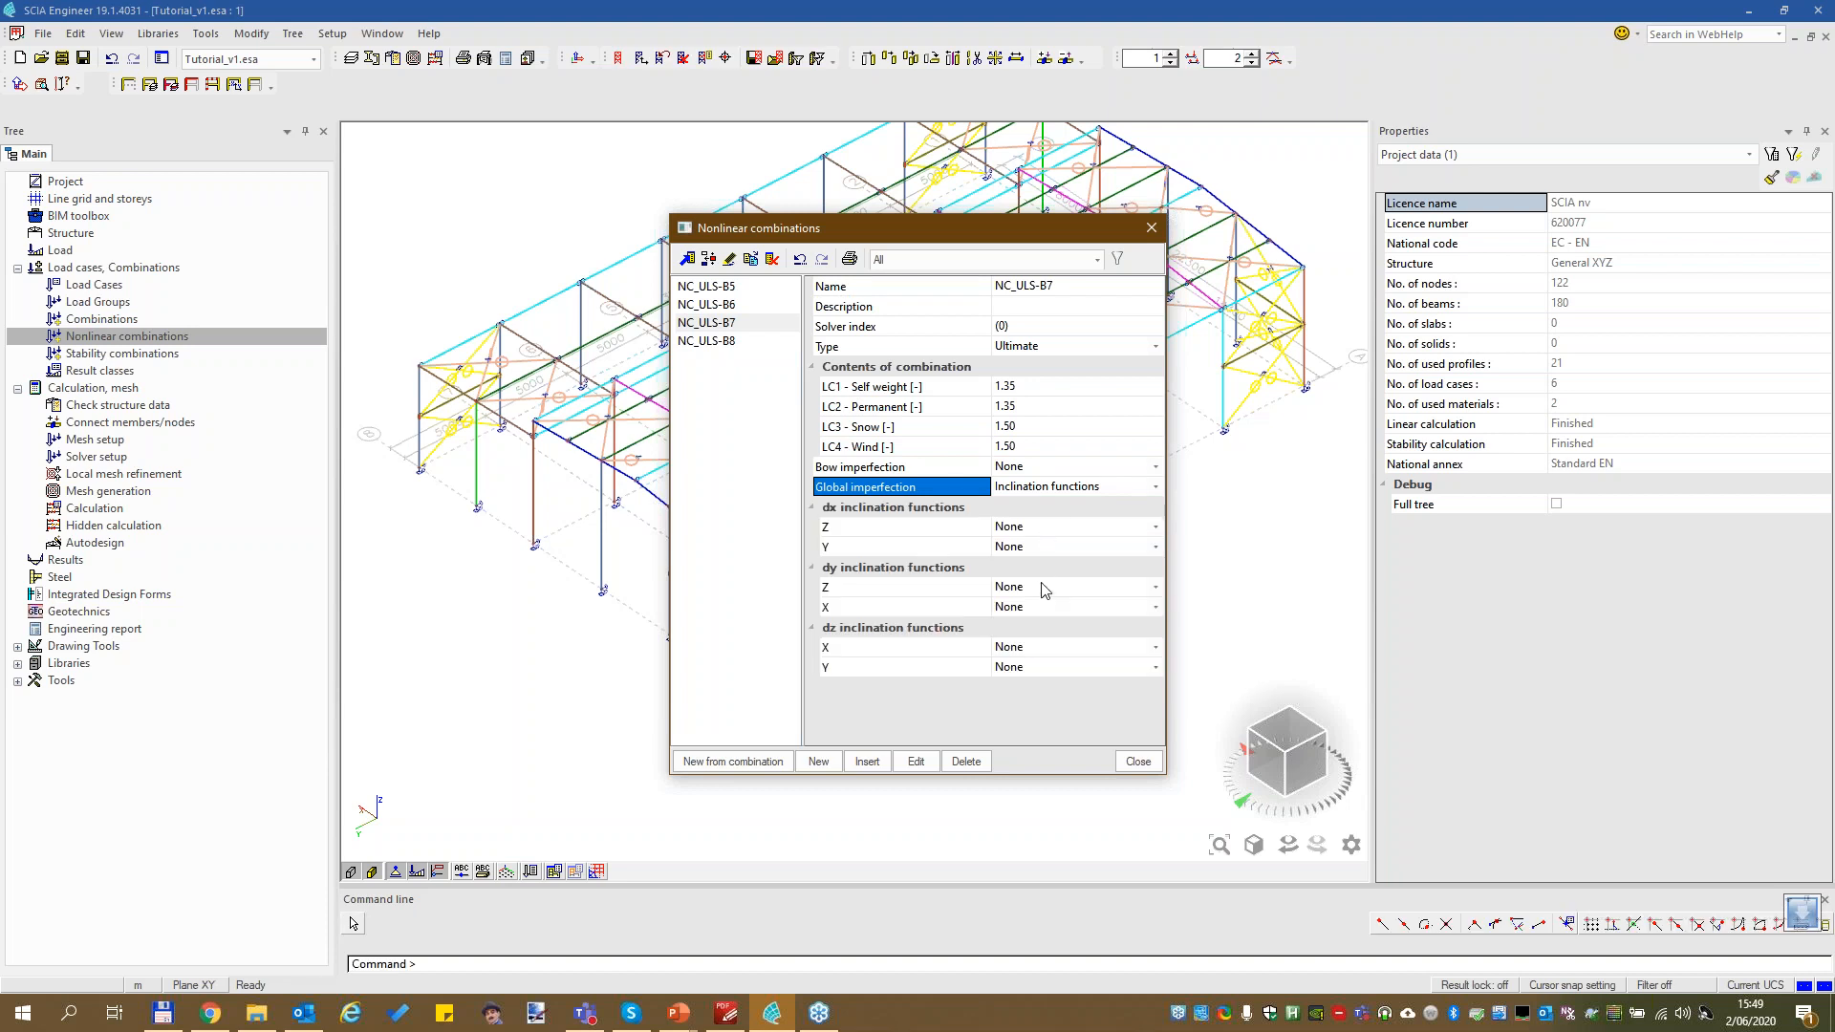
pyautogui.click(1040, 526)
pyautogui.click(1040, 528)
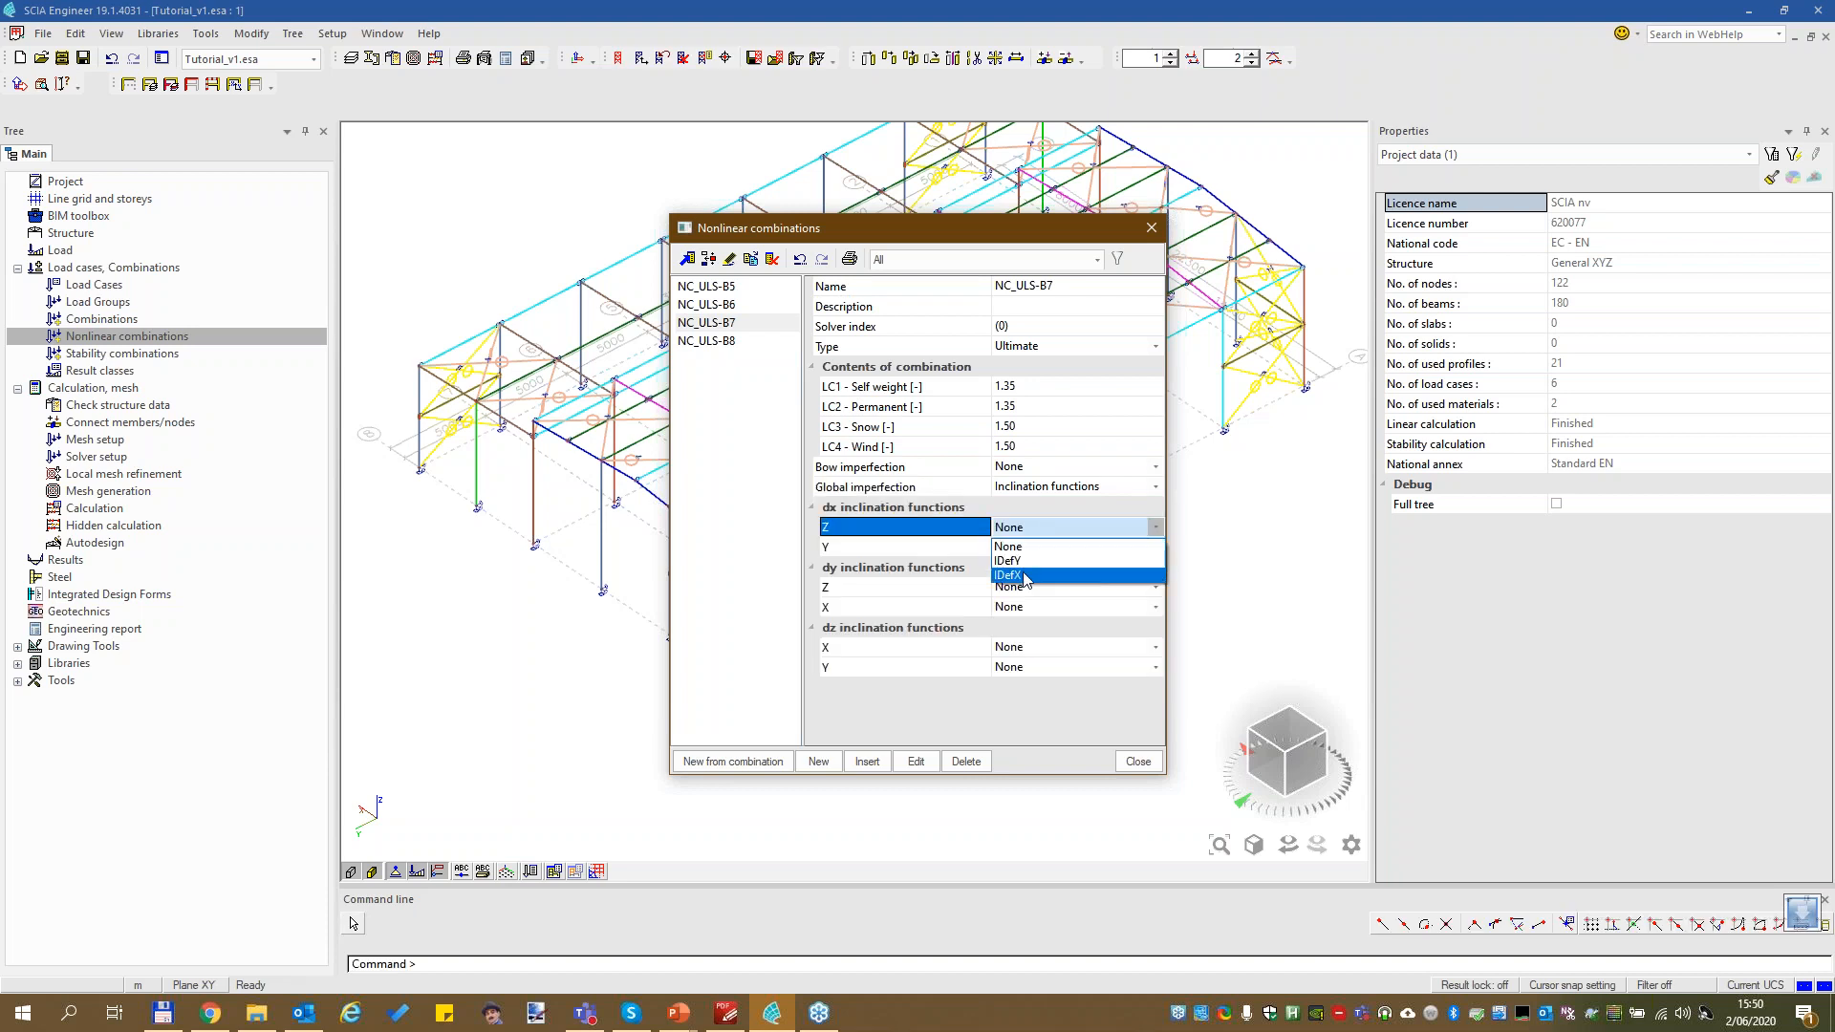
pyautogui.click(1021, 532)
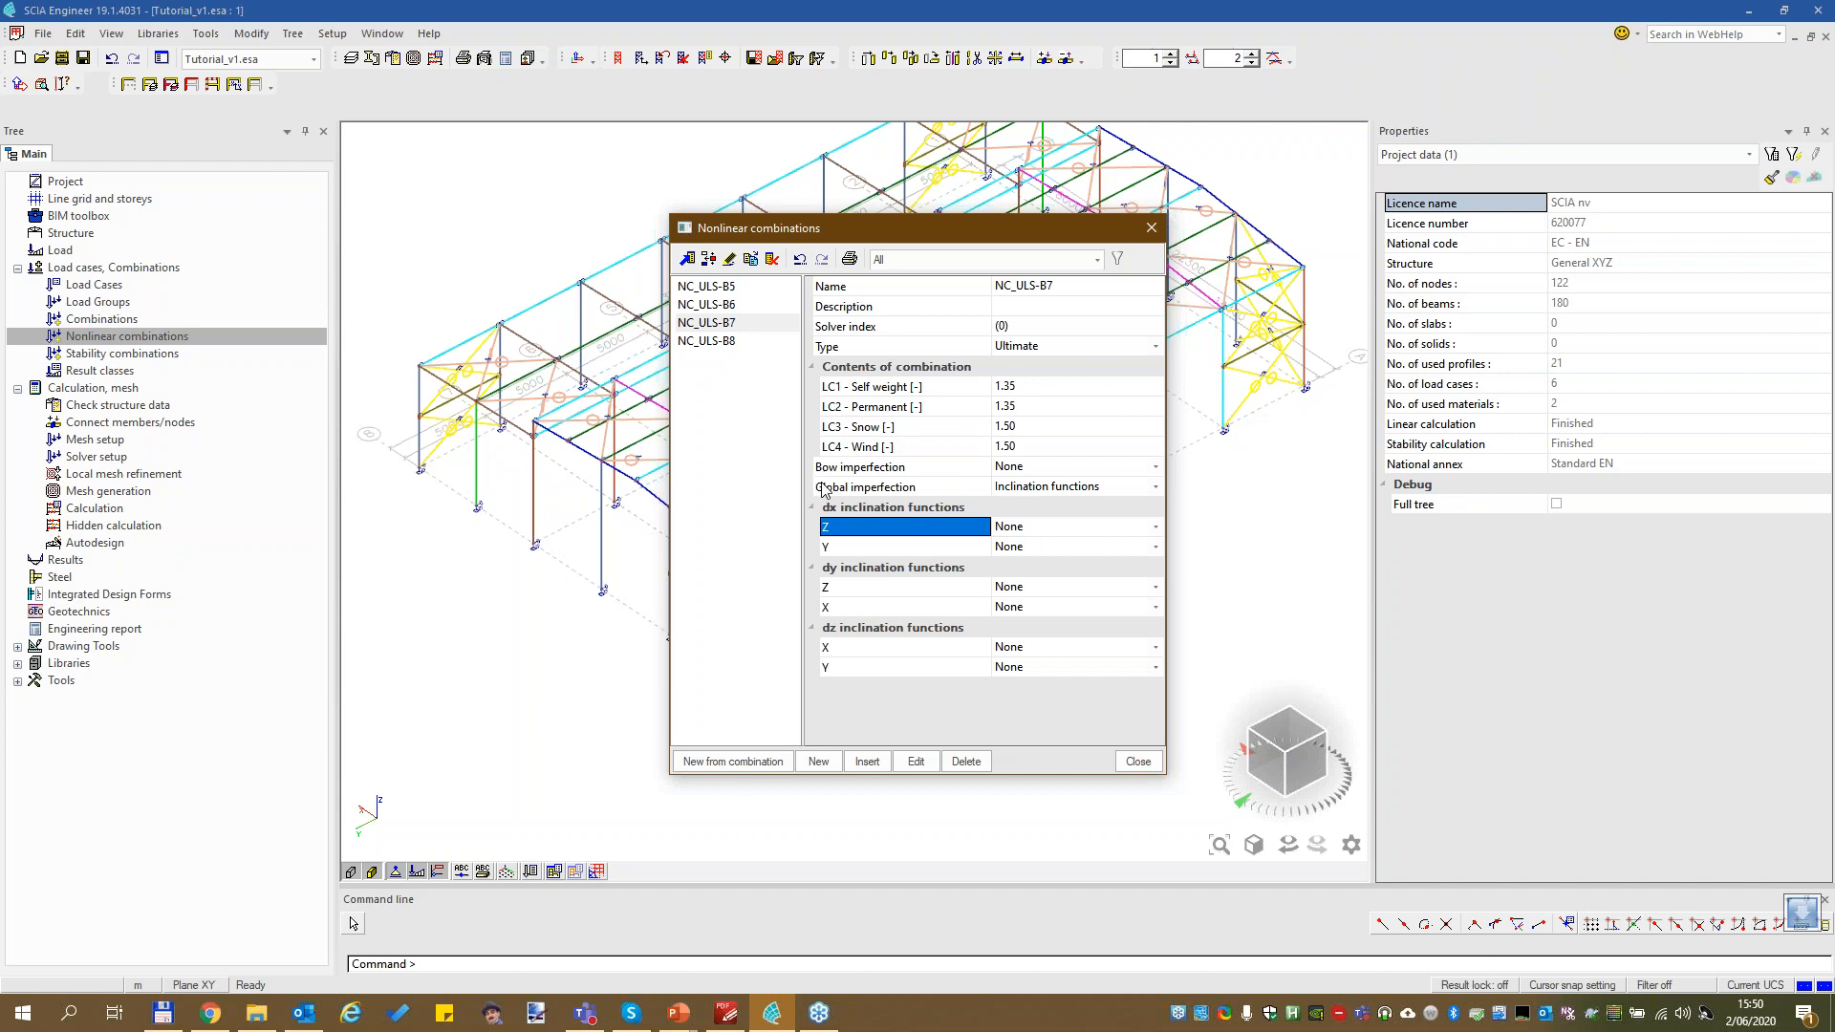
pyautogui.click(1058, 587)
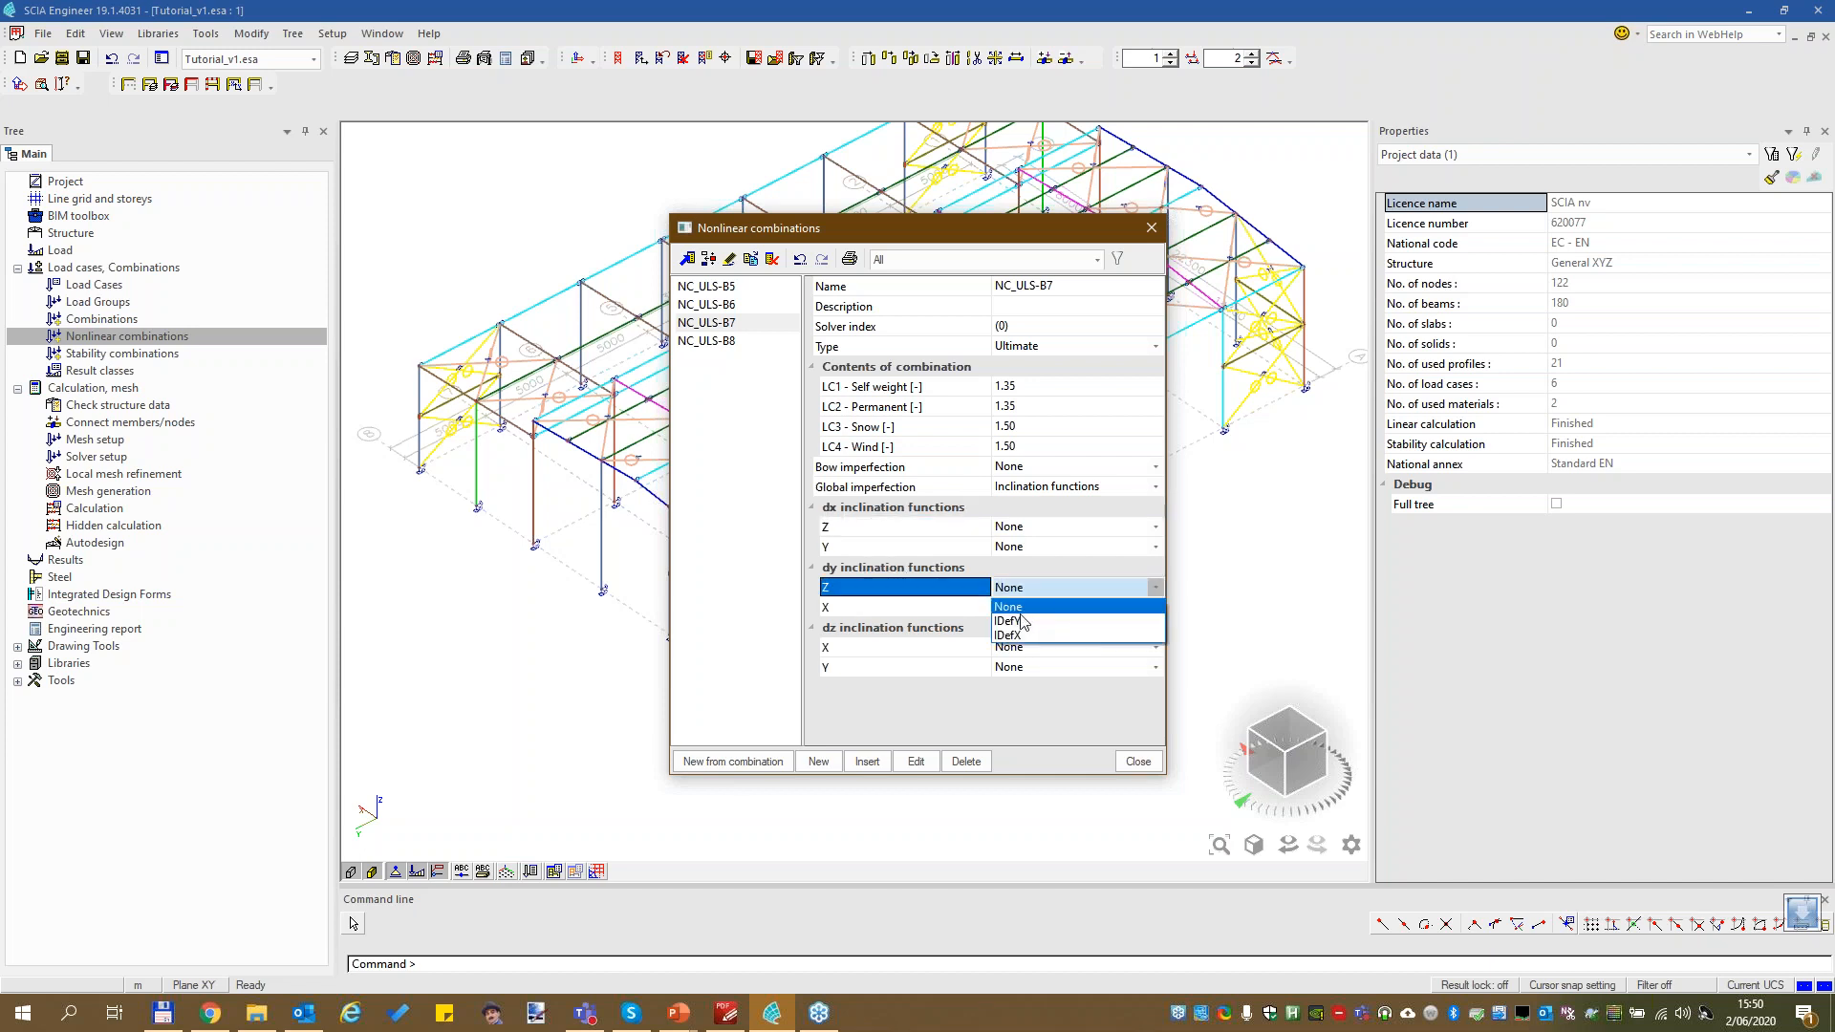
pyautogui.click(1017, 621)
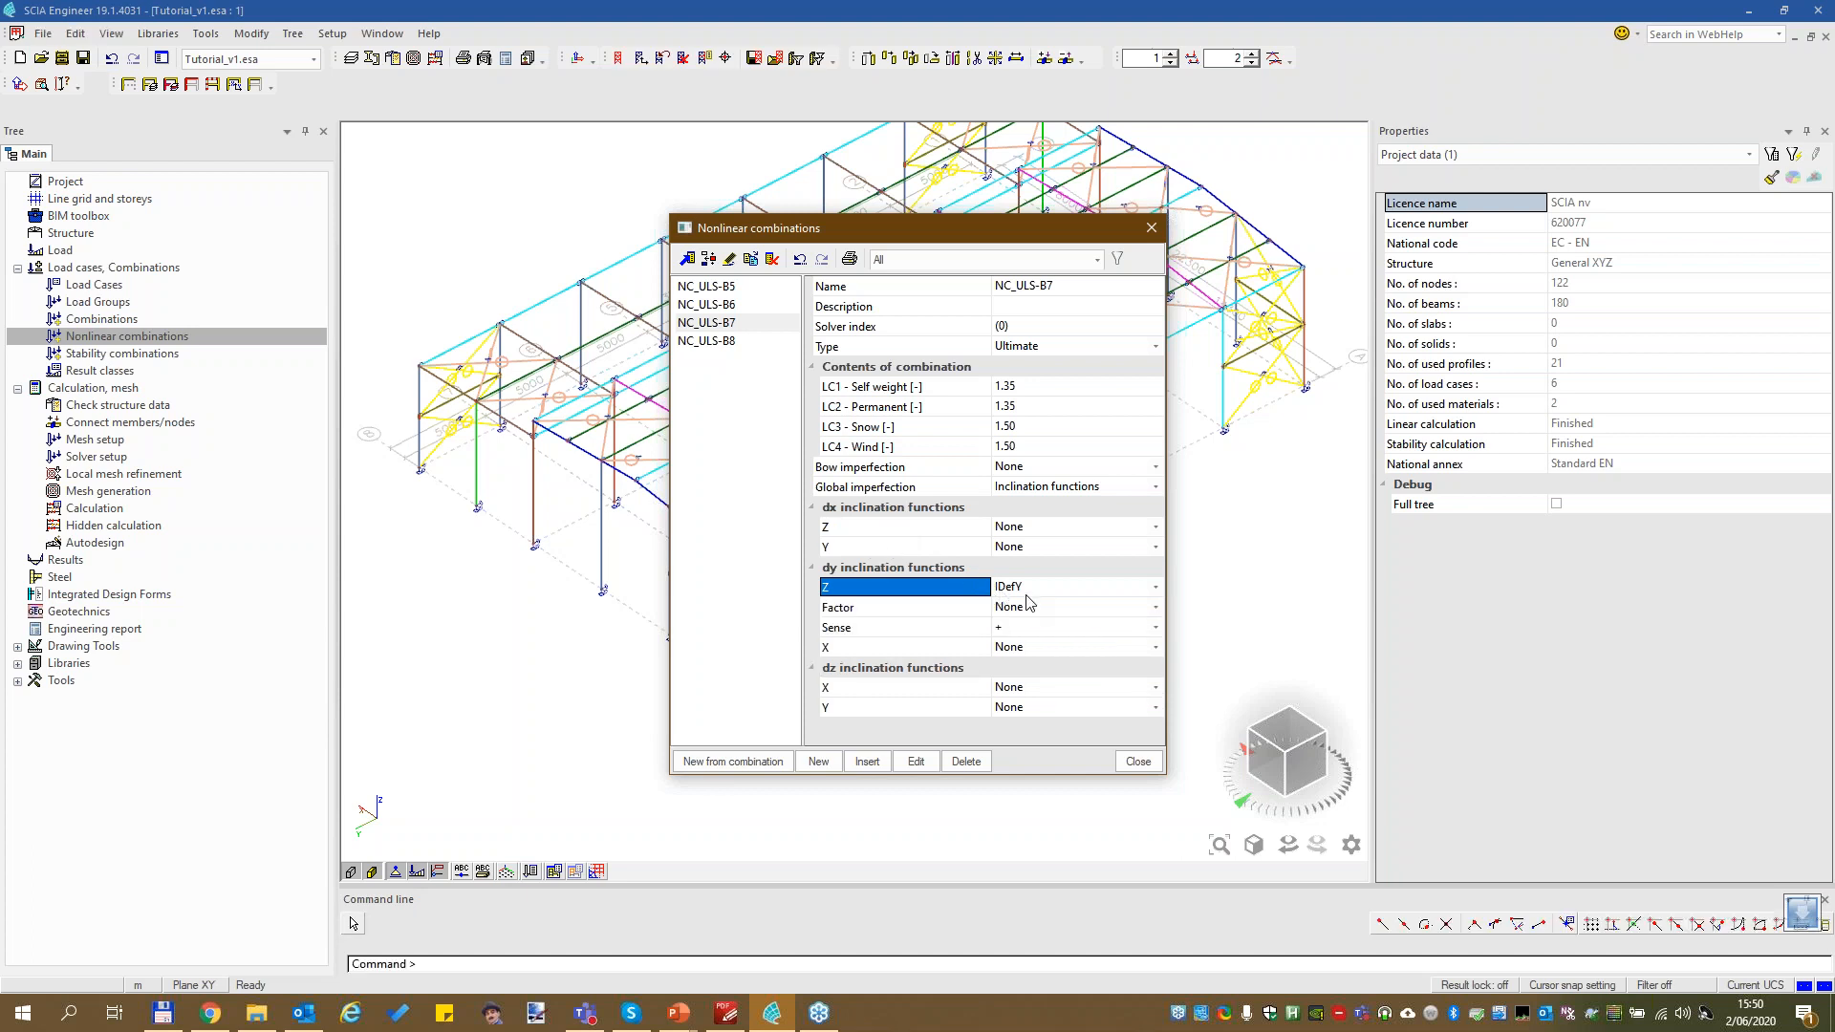
# Give NC_ULS-B8 a global imperfection by Inclination functions, using IDefY for dy along Z with negative sense
pyautogui.click(723, 342)
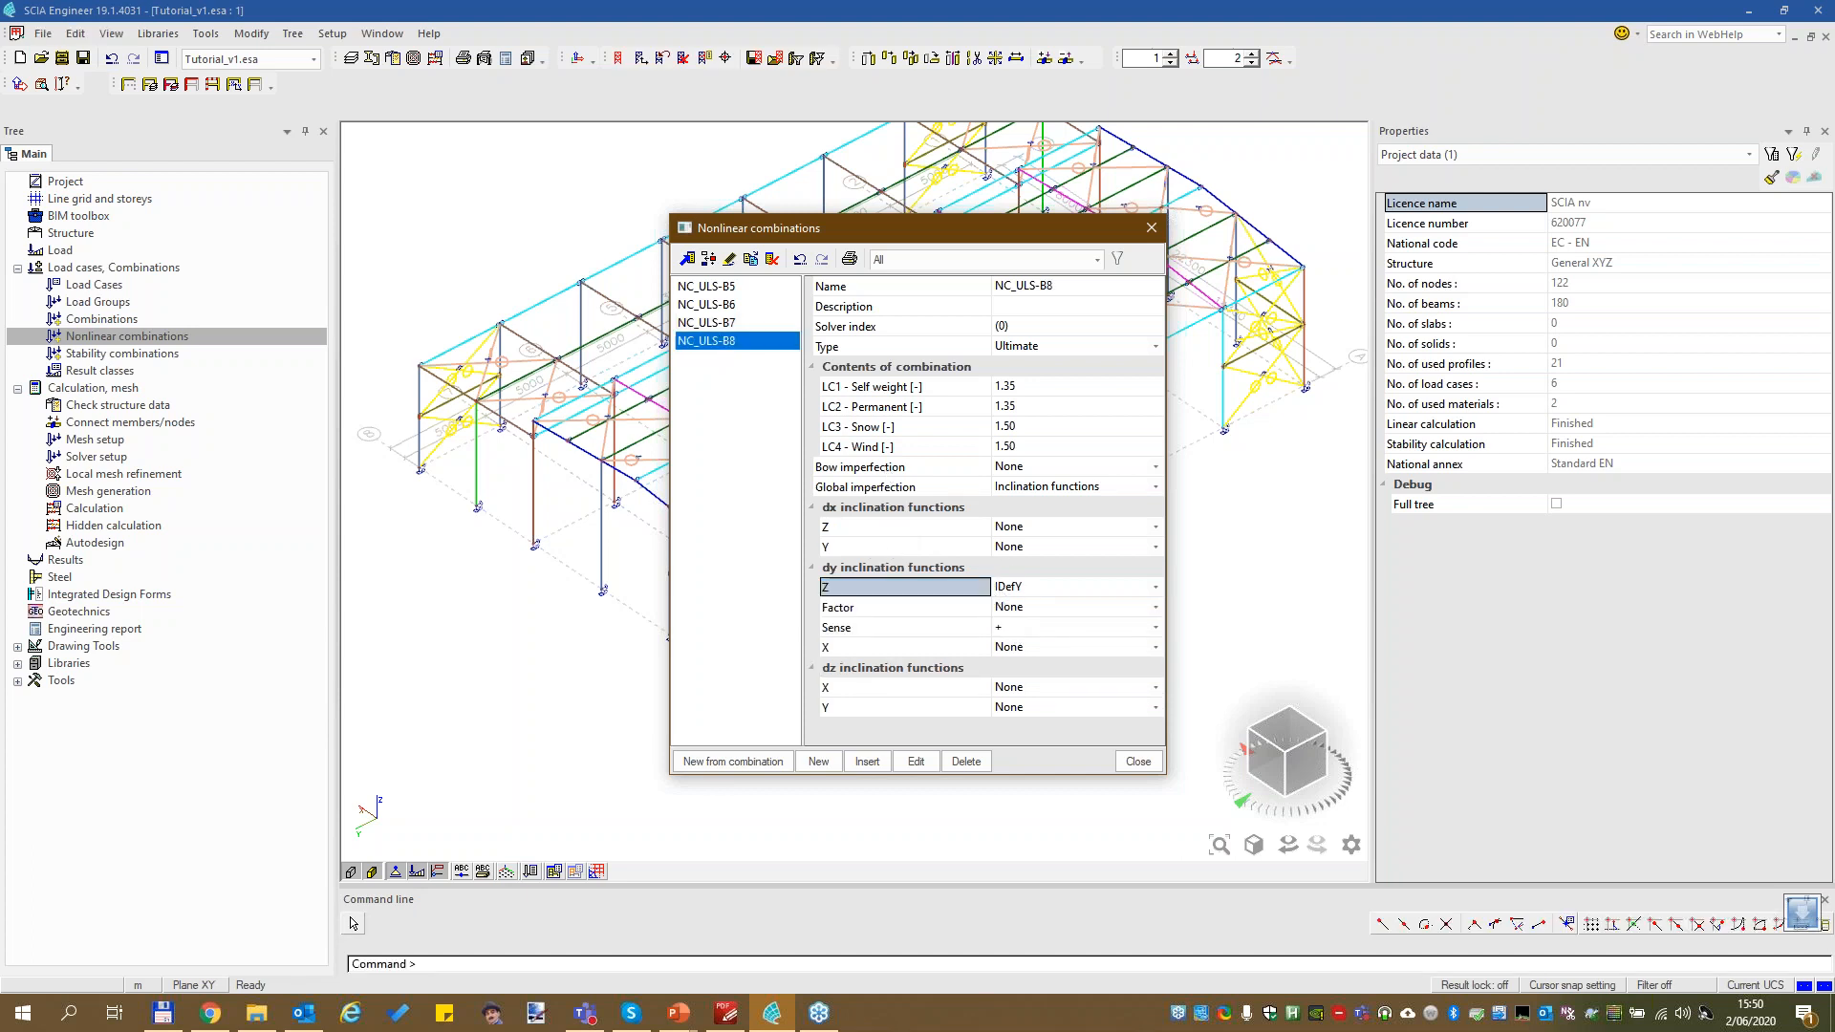
pyautogui.click(1021, 488)
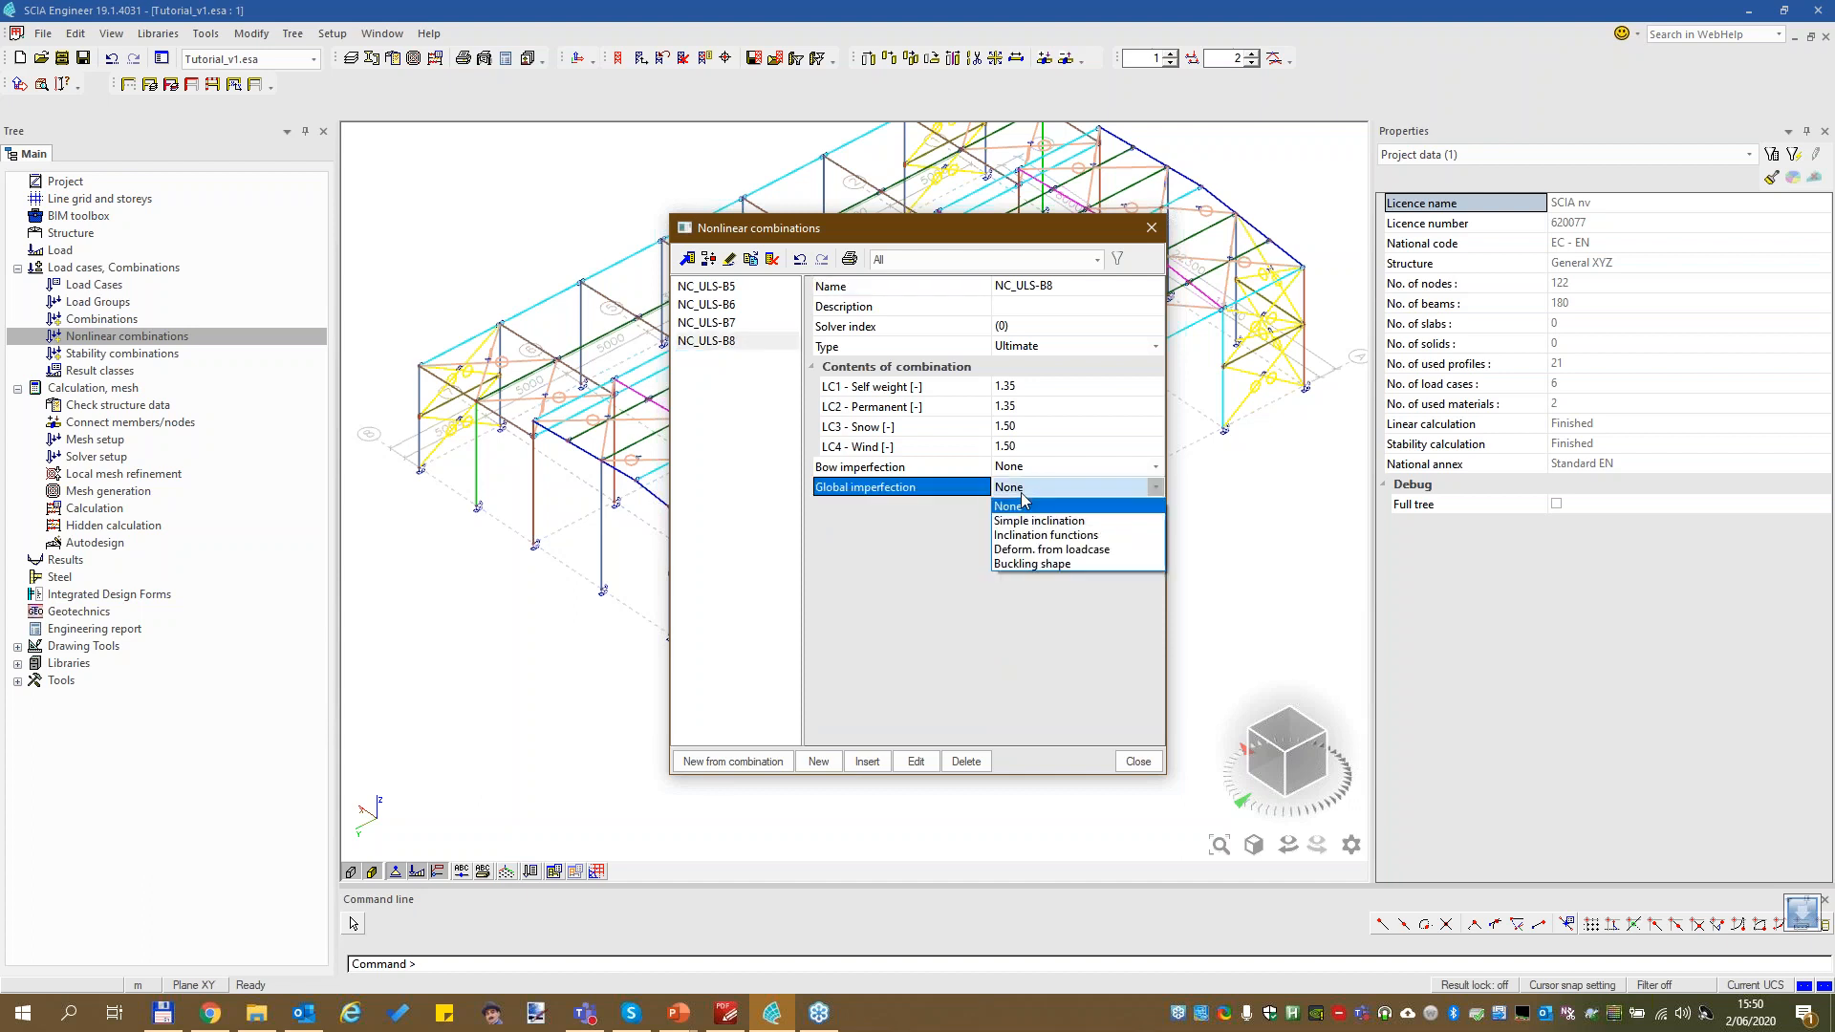
pyautogui.click(1046, 535)
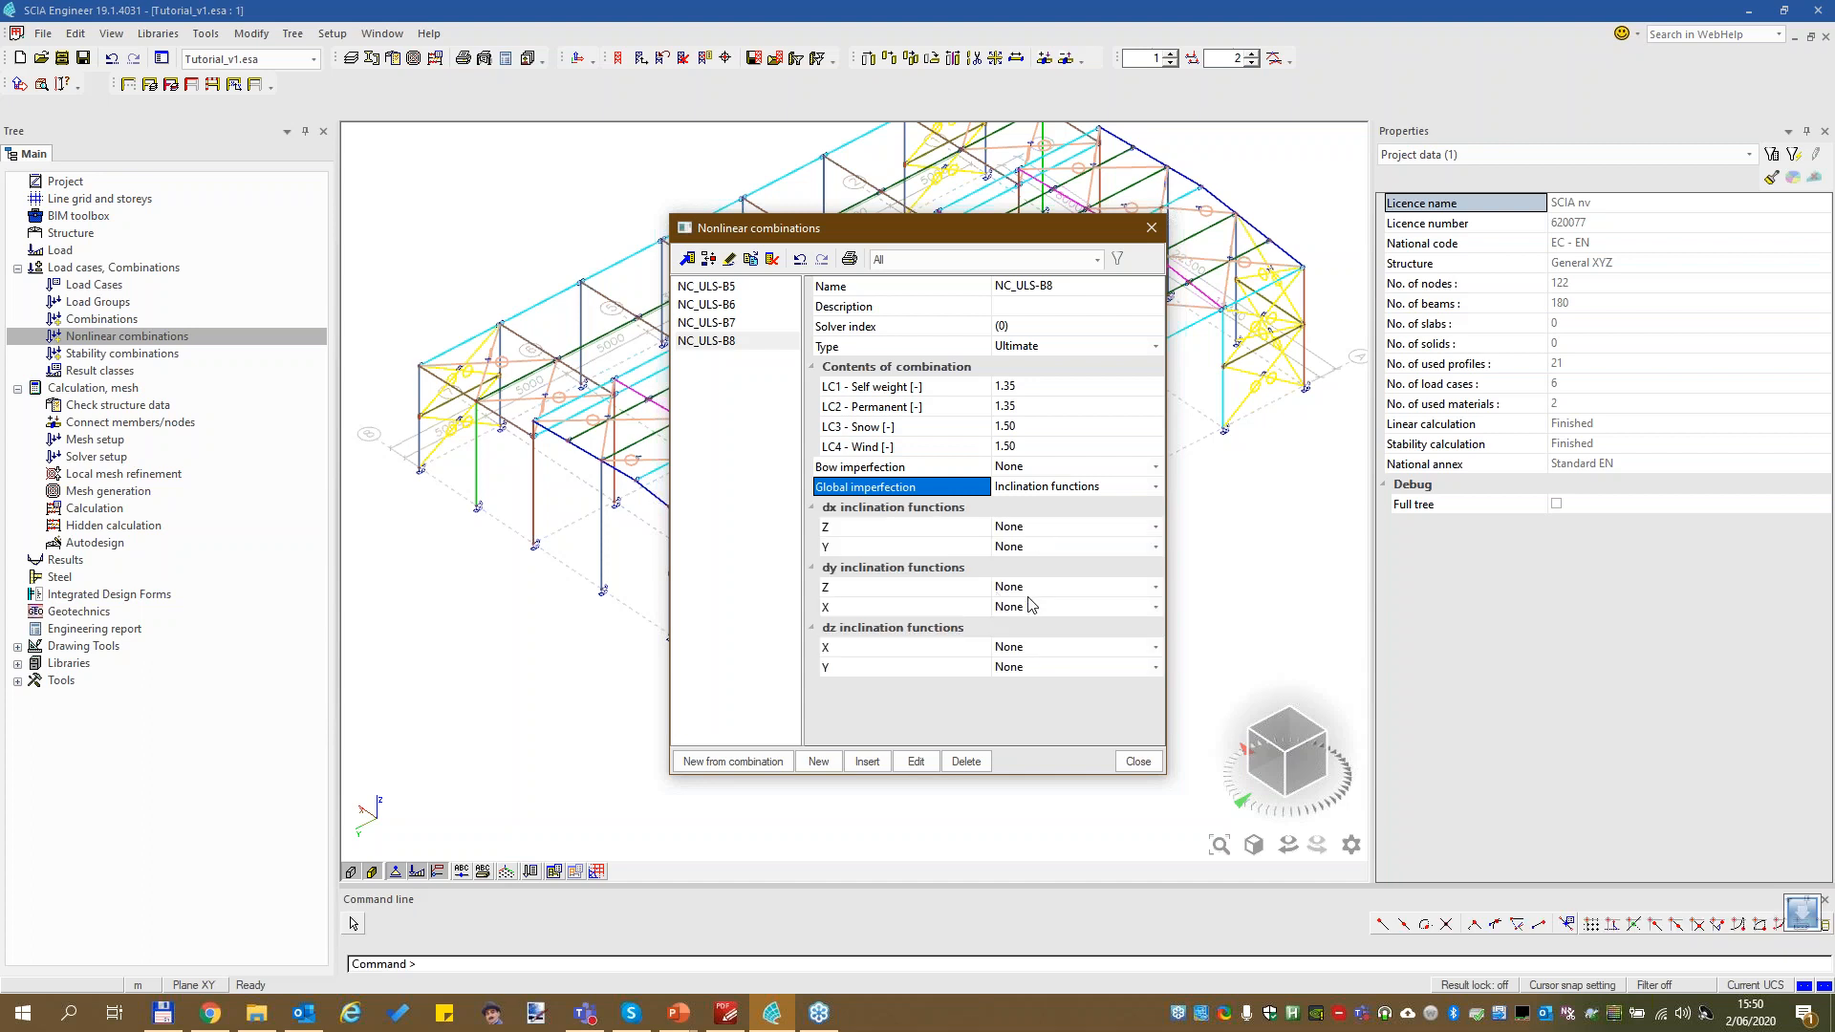
pyautogui.click(1032, 587)
pyautogui.click(1032, 587)
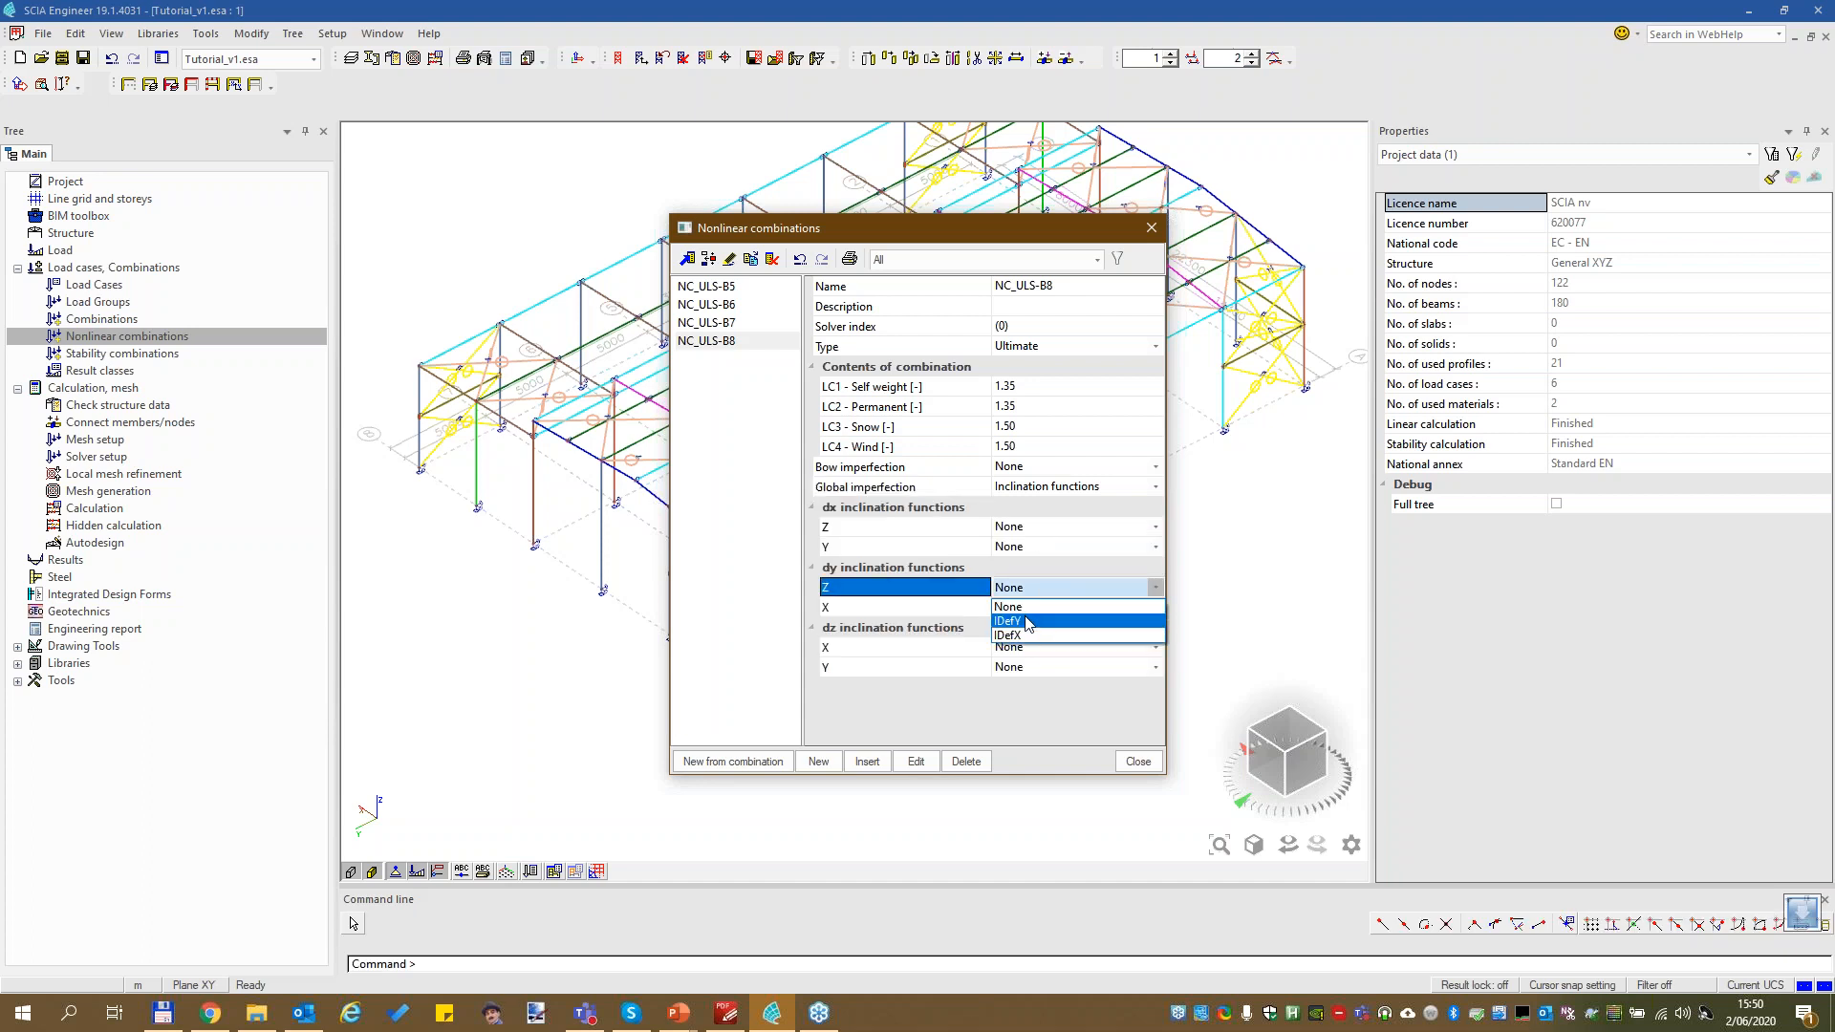
pyautogui.click(1008, 621)
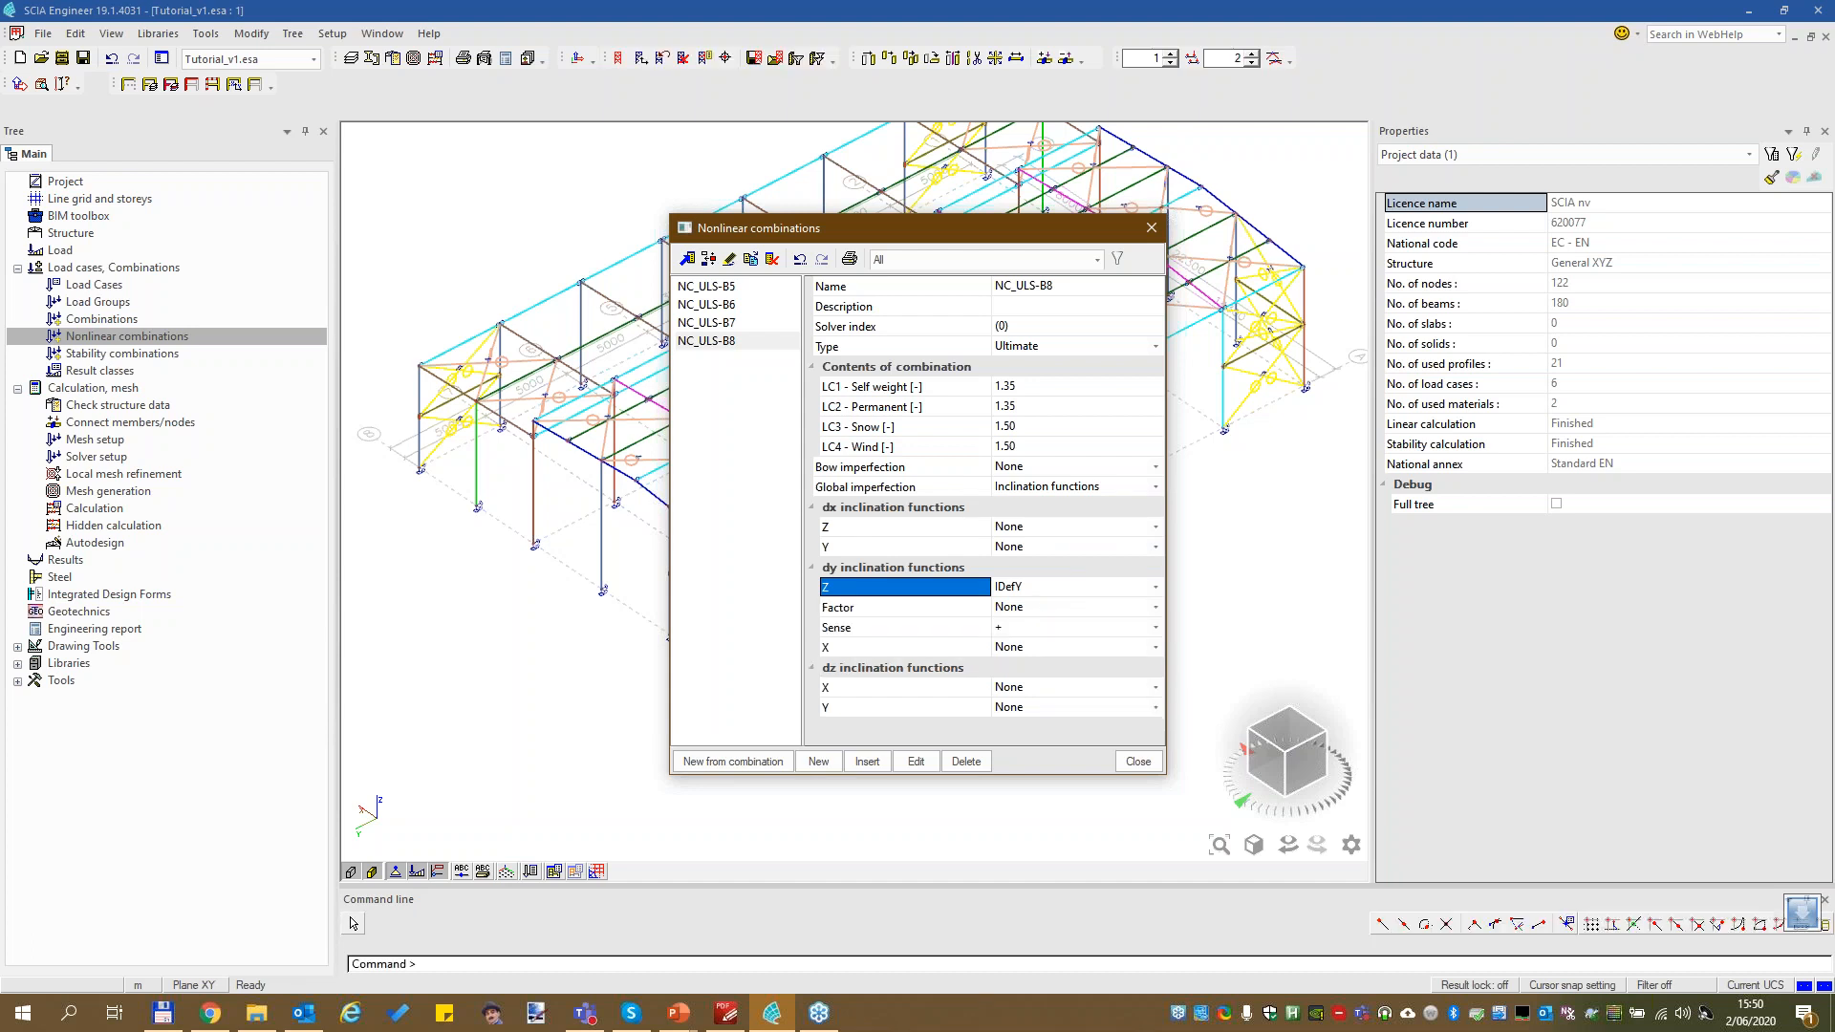
pyautogui.click(1017, 631)
pyautogui.click(1017, 632)
pyautogui.click(1020, 660)
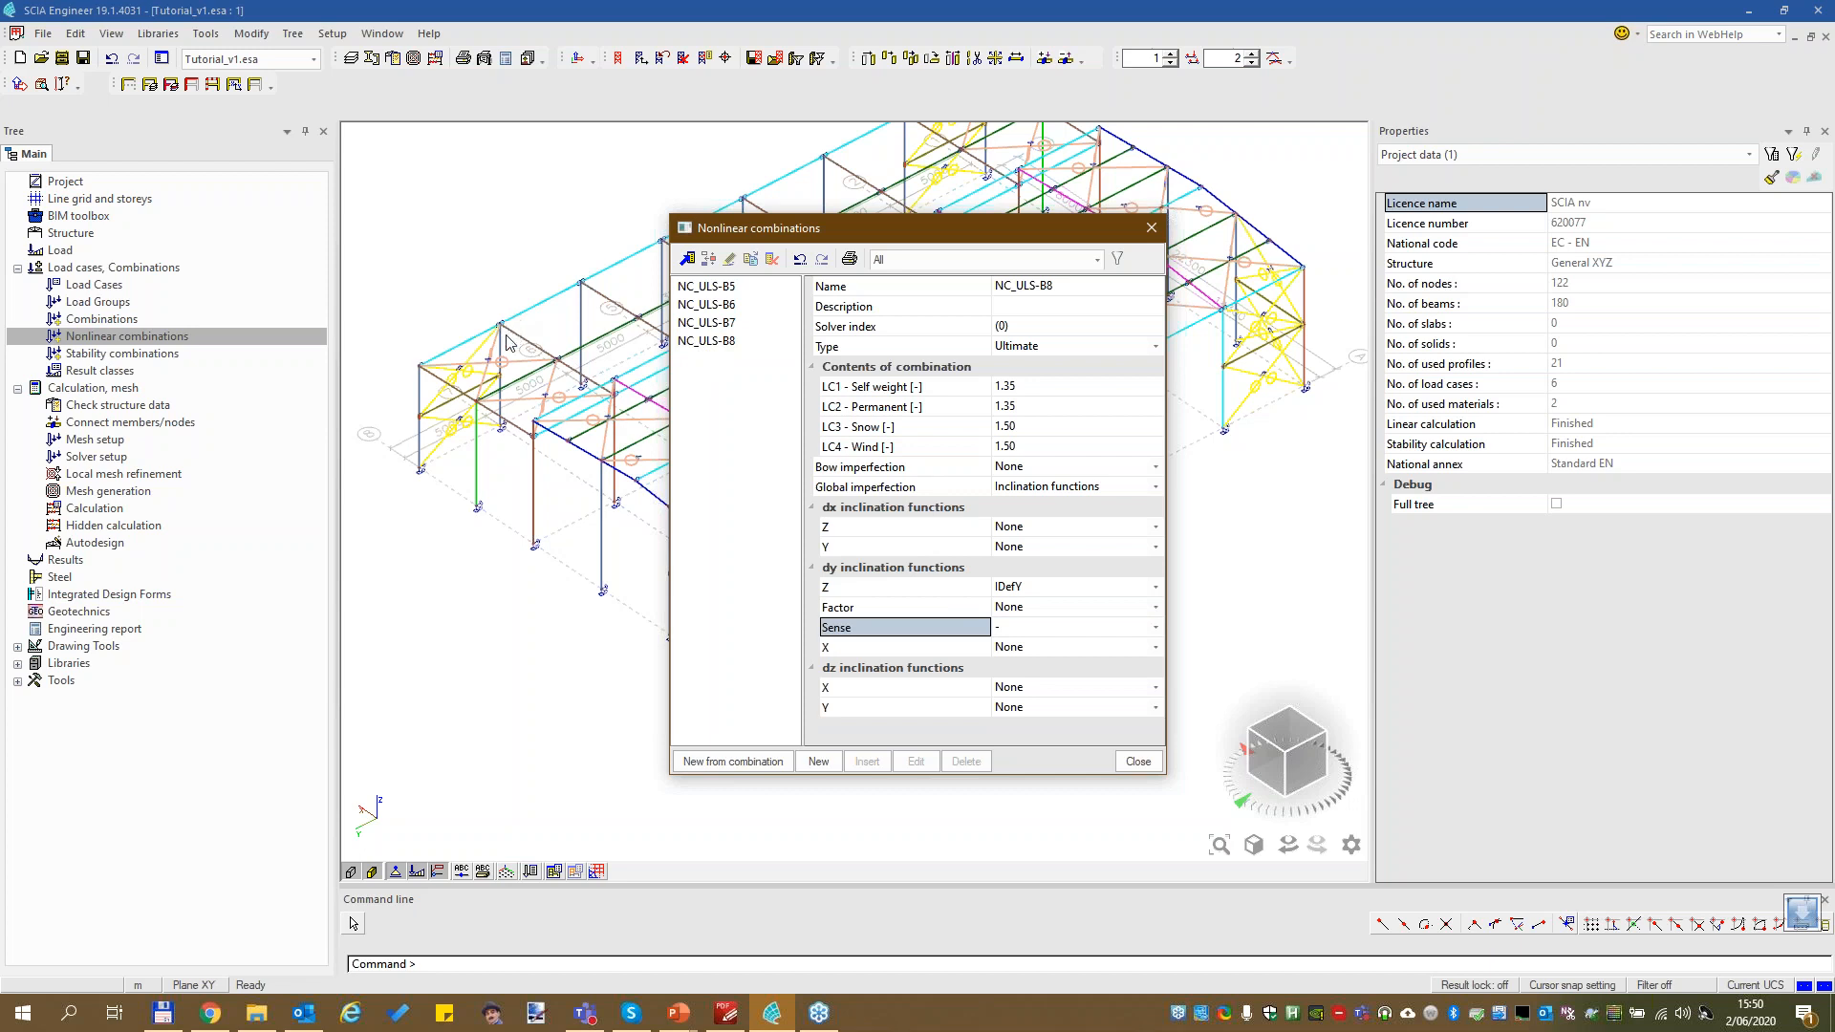
# Set the bow imperfection of all four nonlinear combinations, NC_ULS-B5 to NC_ULS-B8, to According to buckling data
pyautogui.click(729, 288)
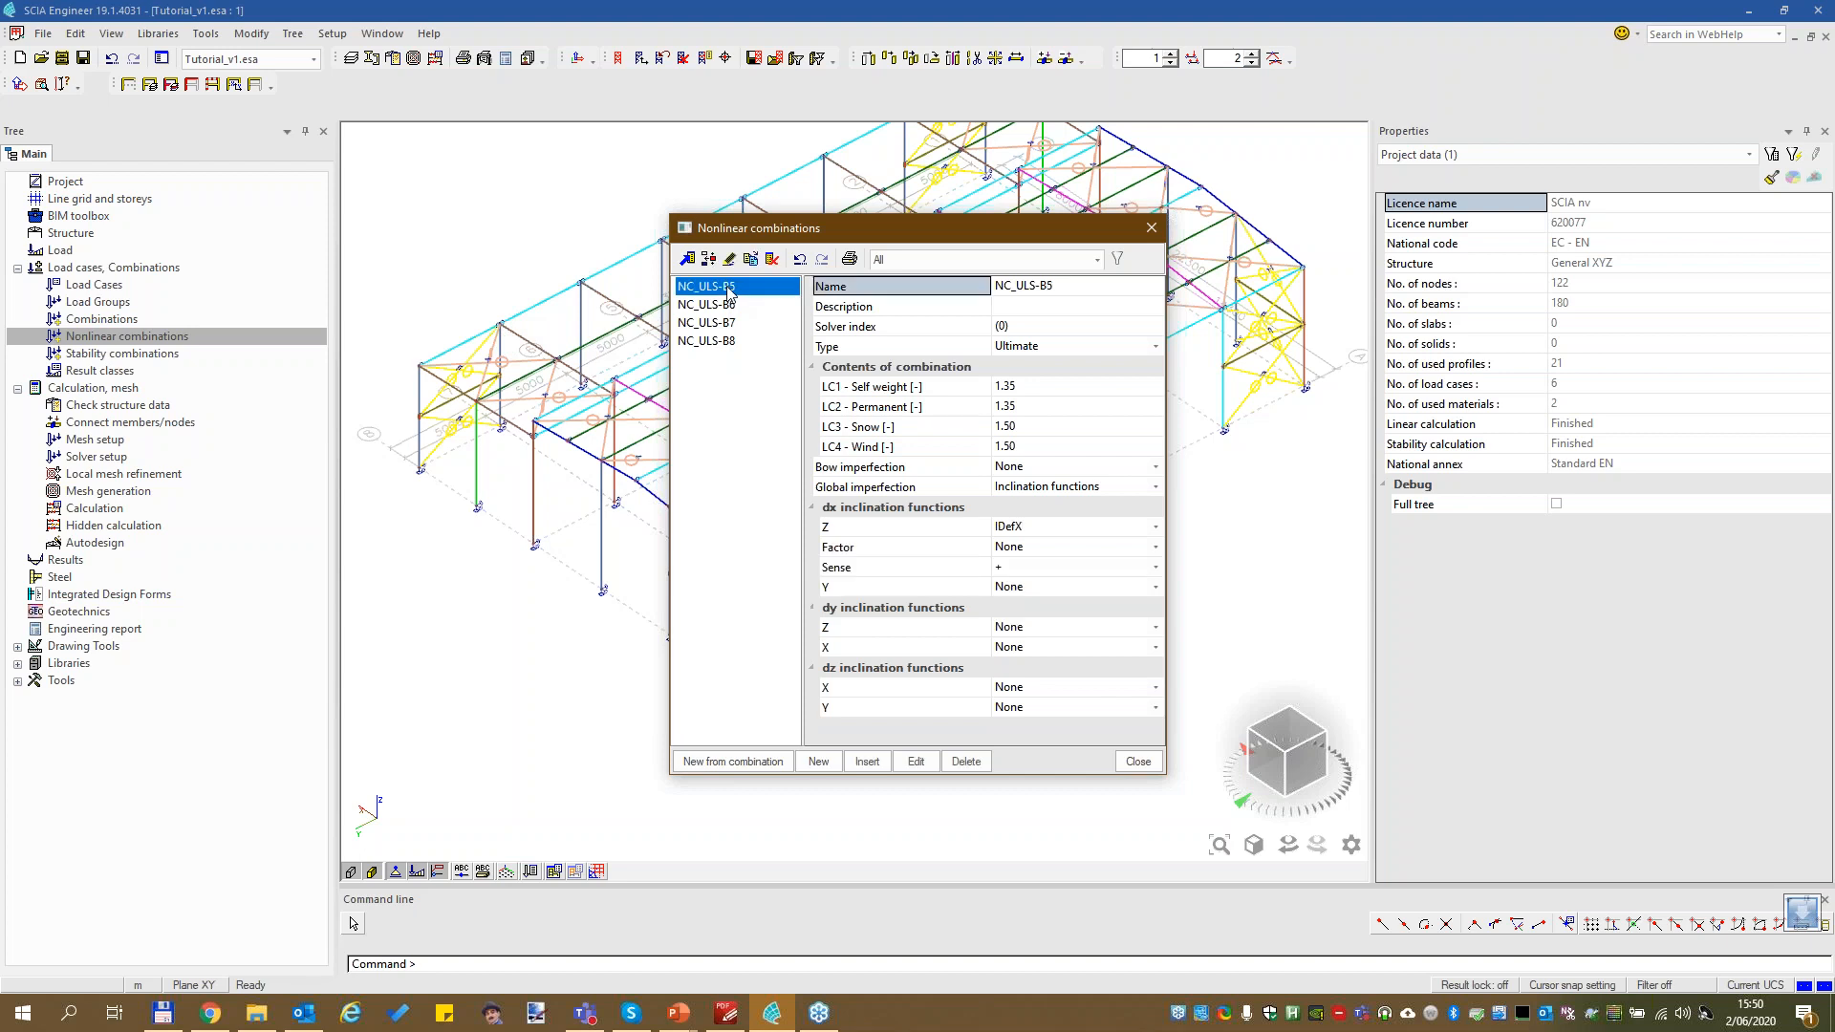
pyautogui.keyDown('shift'); pyautogui.click(730, 341); pyautogui.keyUp('shift')
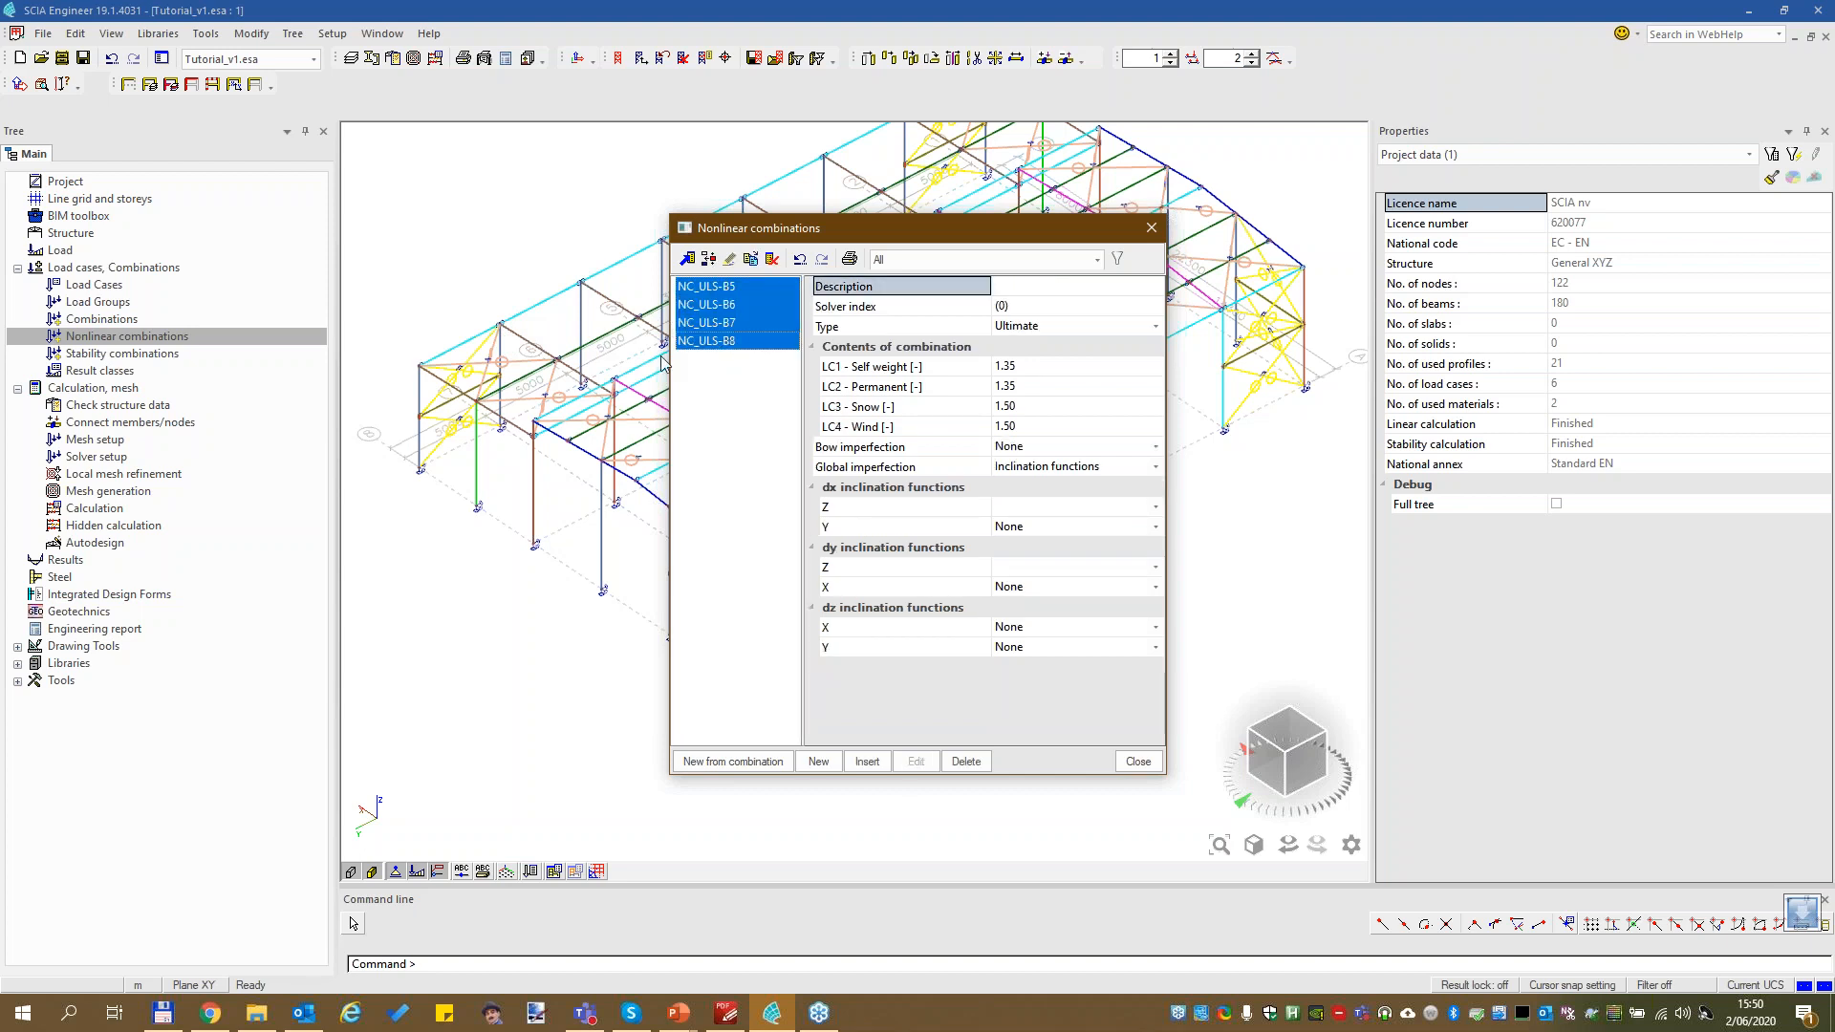
pyautogui.click(1034, 446)
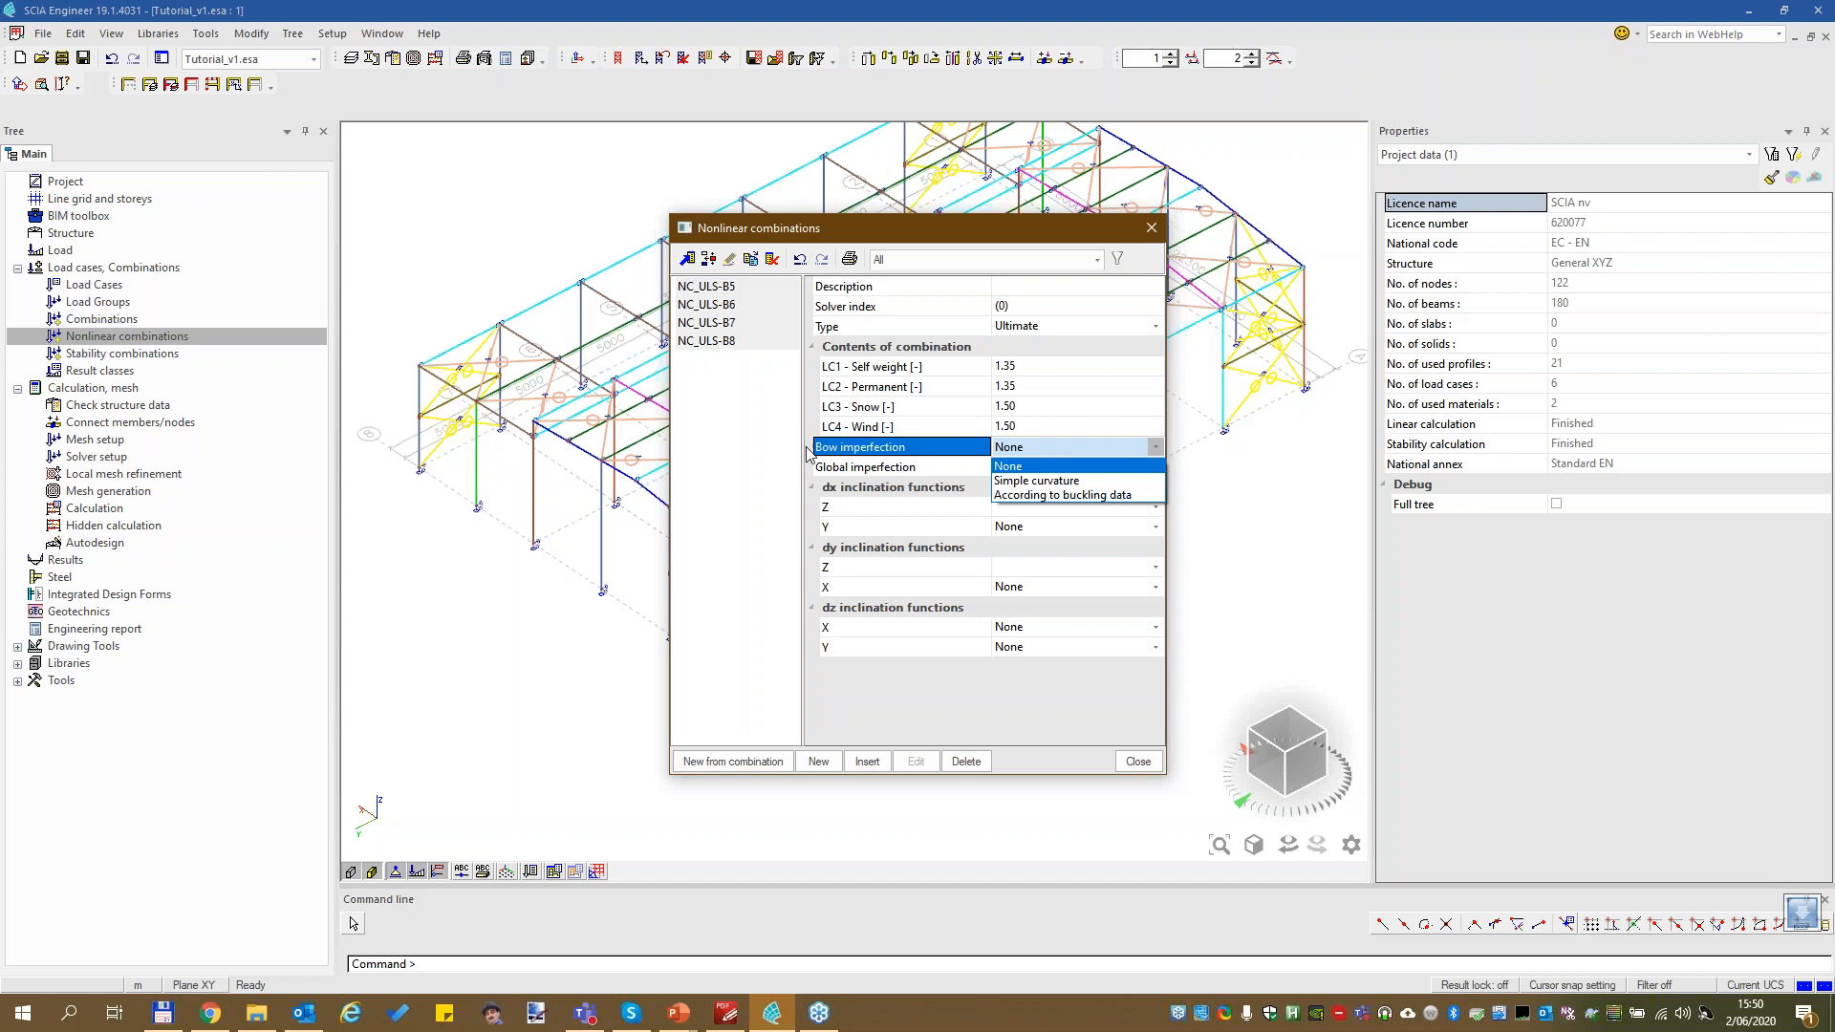
pyautogui.click(1033, 495)
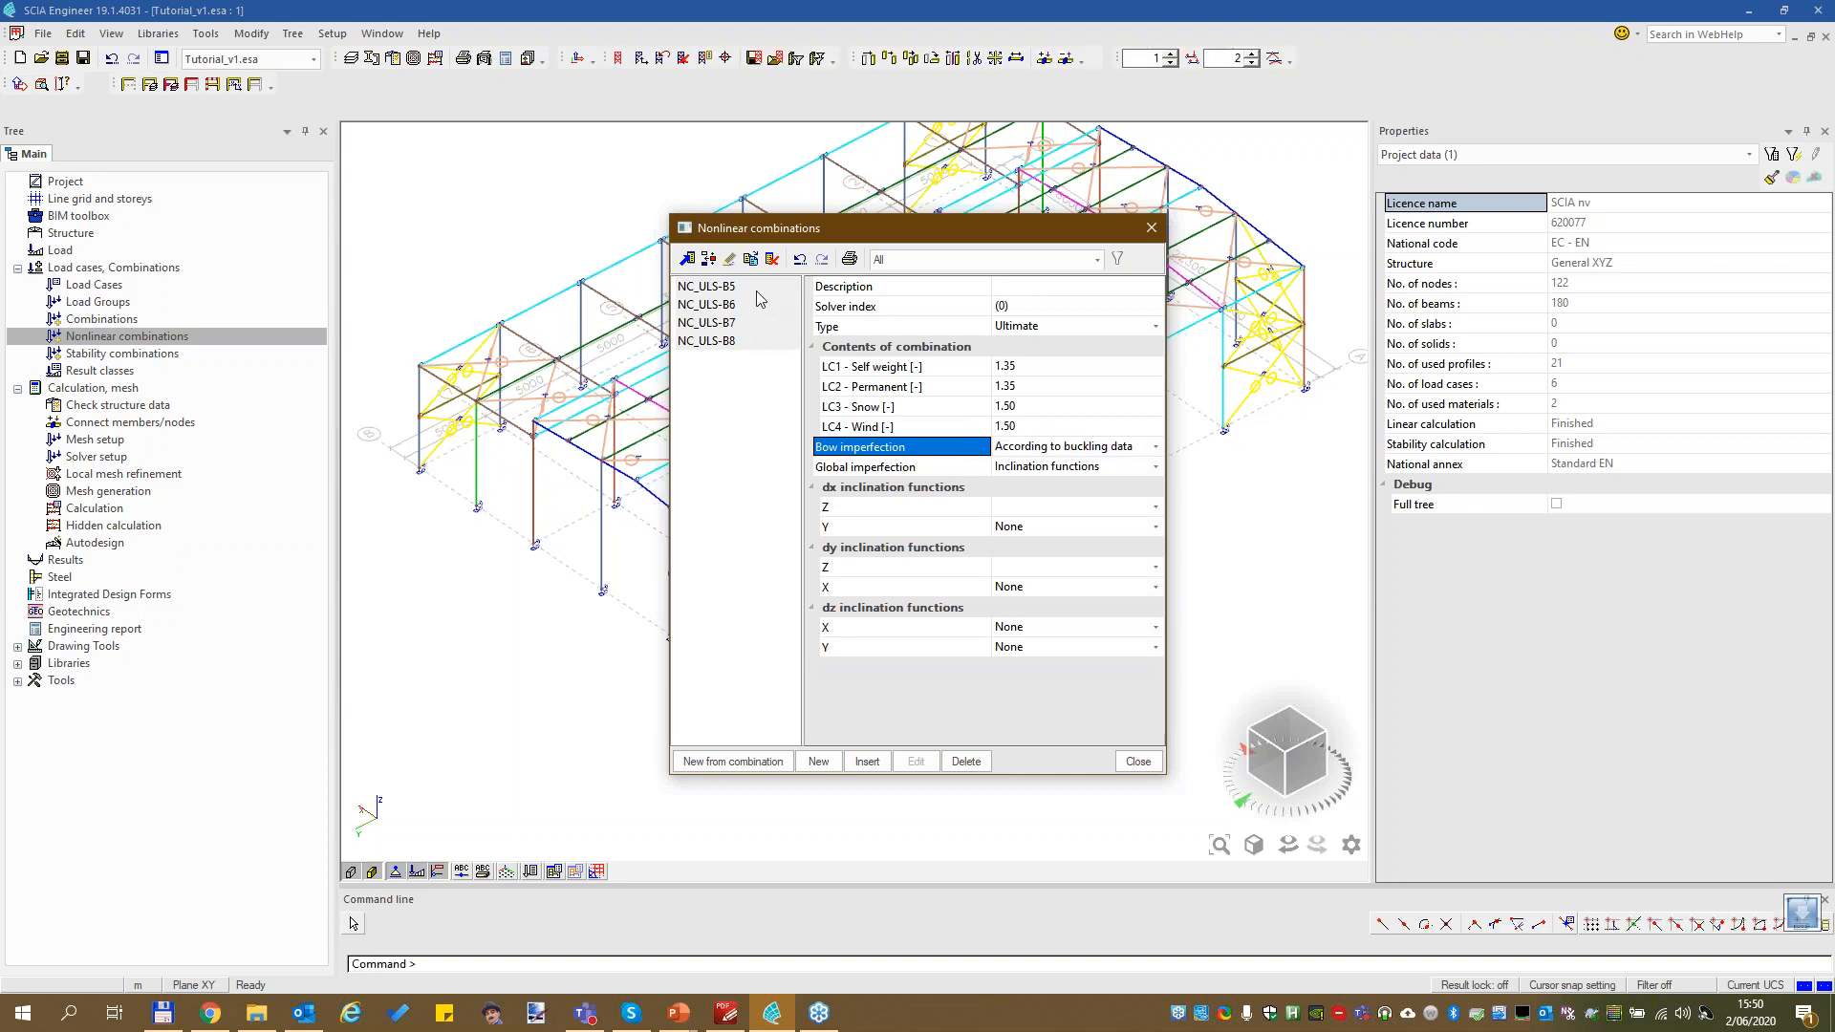
pyautogui.click(724, 304)
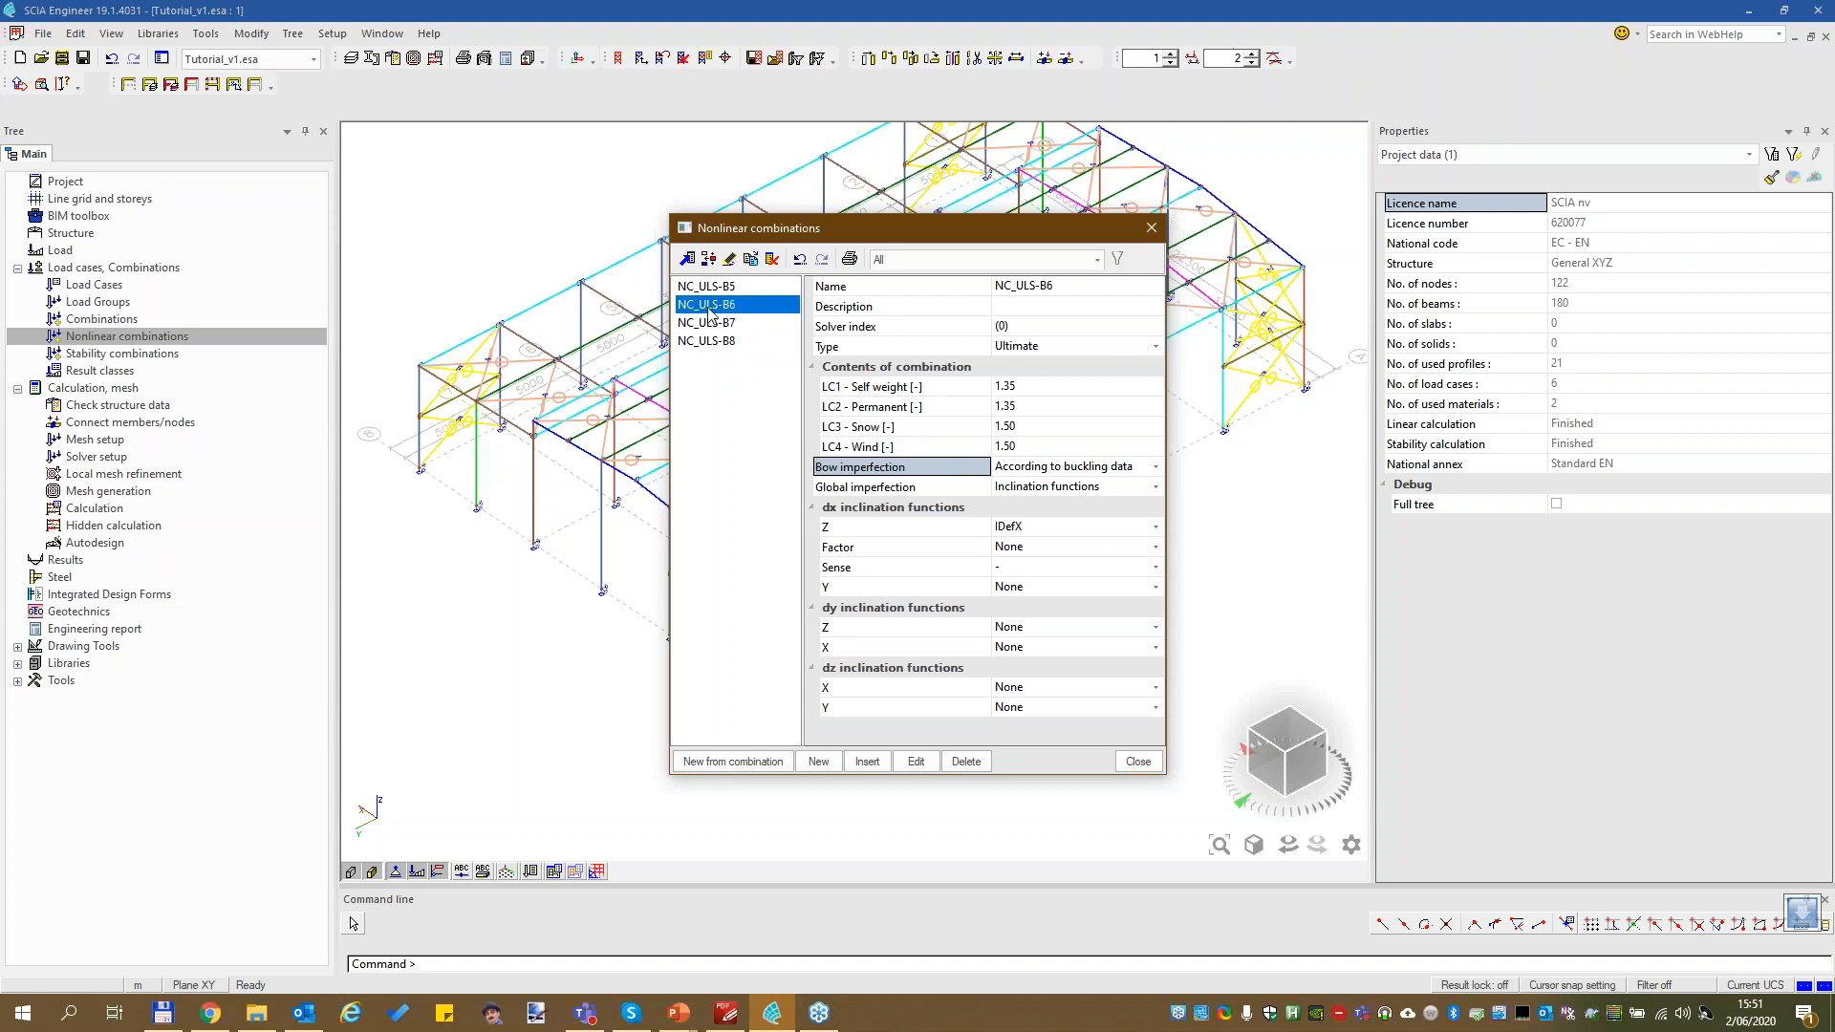
pyautogui.click(1151, 229)
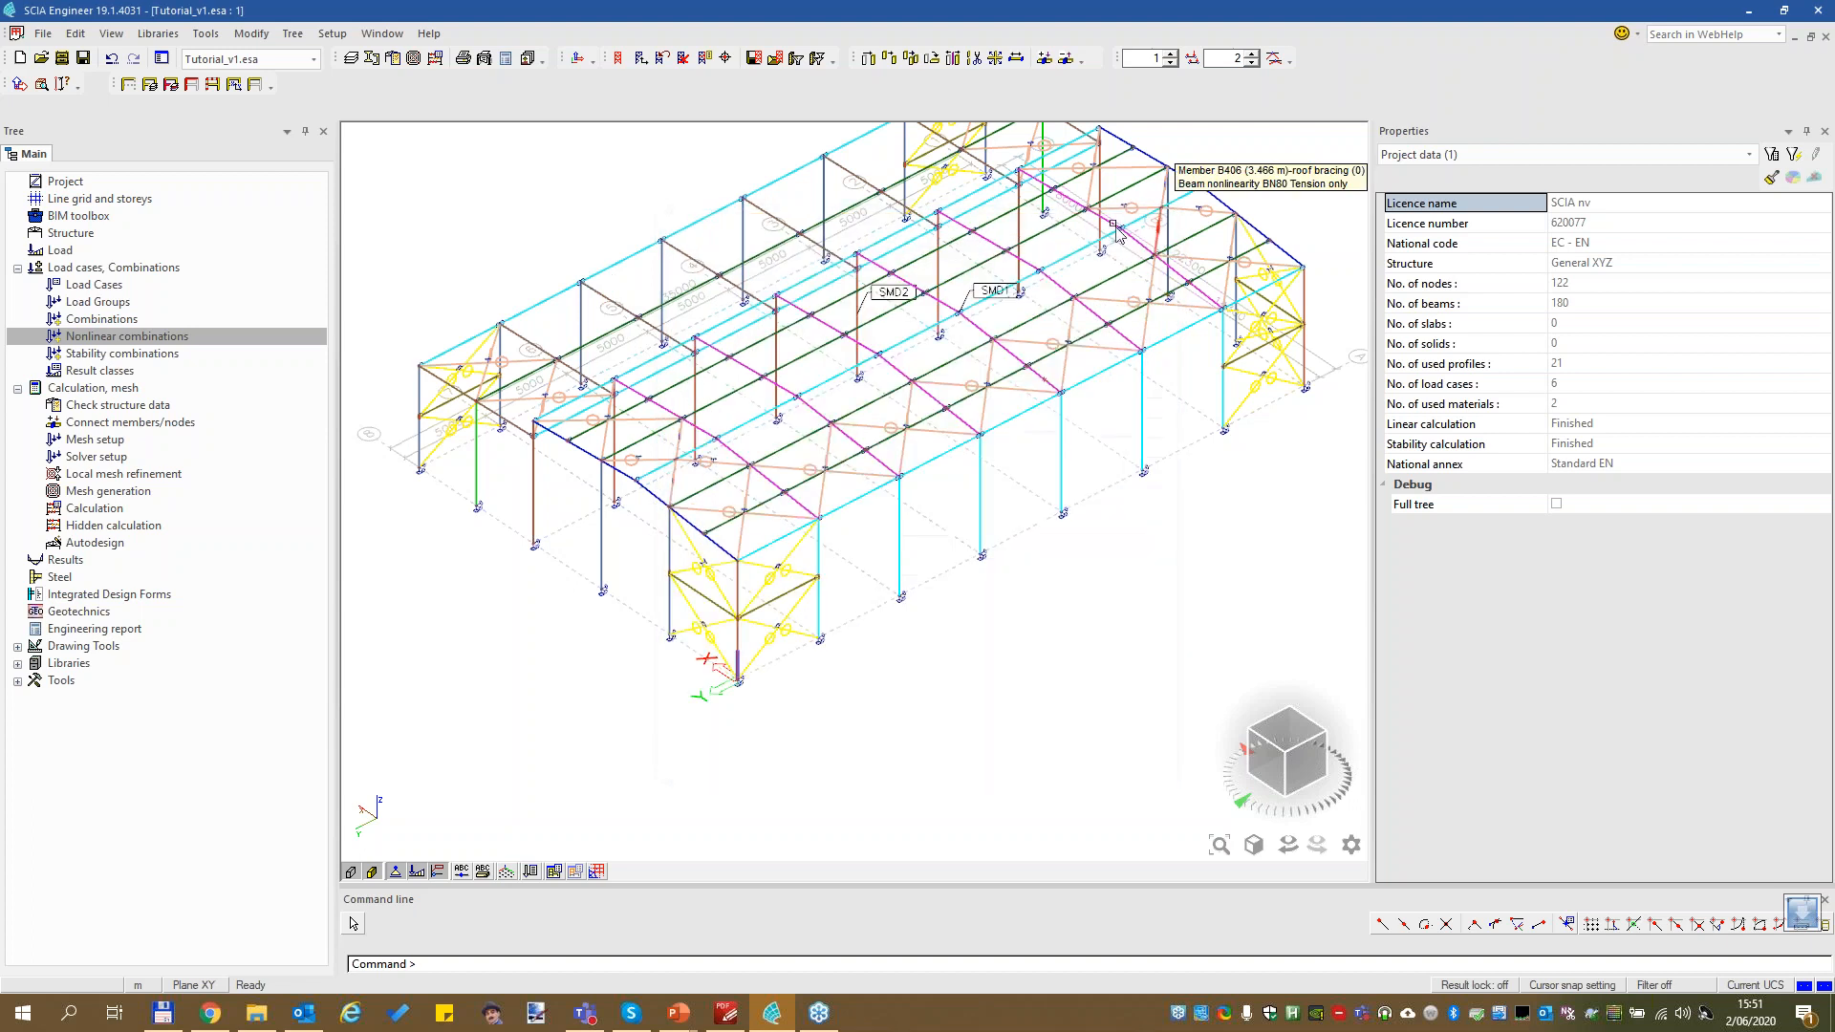
# Run the FE calculation with only the nonlinear analysis enabled, leaving out linear analysis and linear stability
pyautogui.click(435, 59)
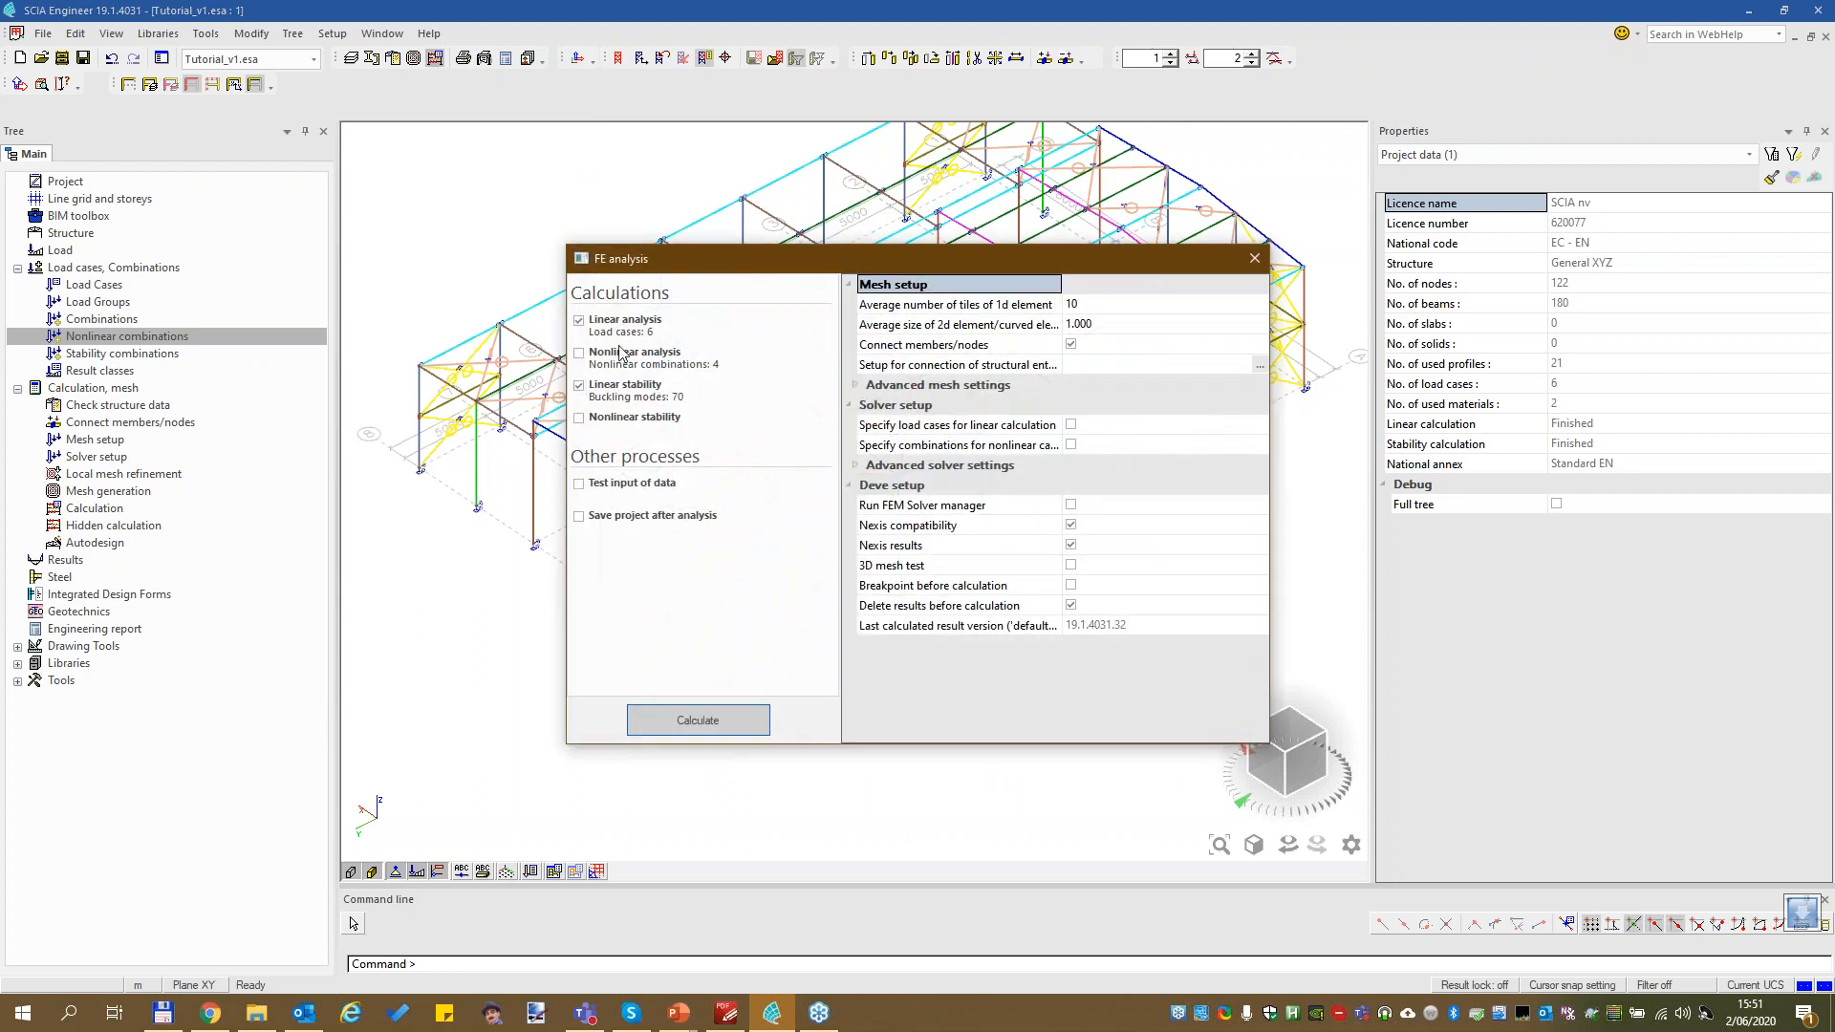
pyautogui.click(580, 323)
pyautogui.click(581, 353)
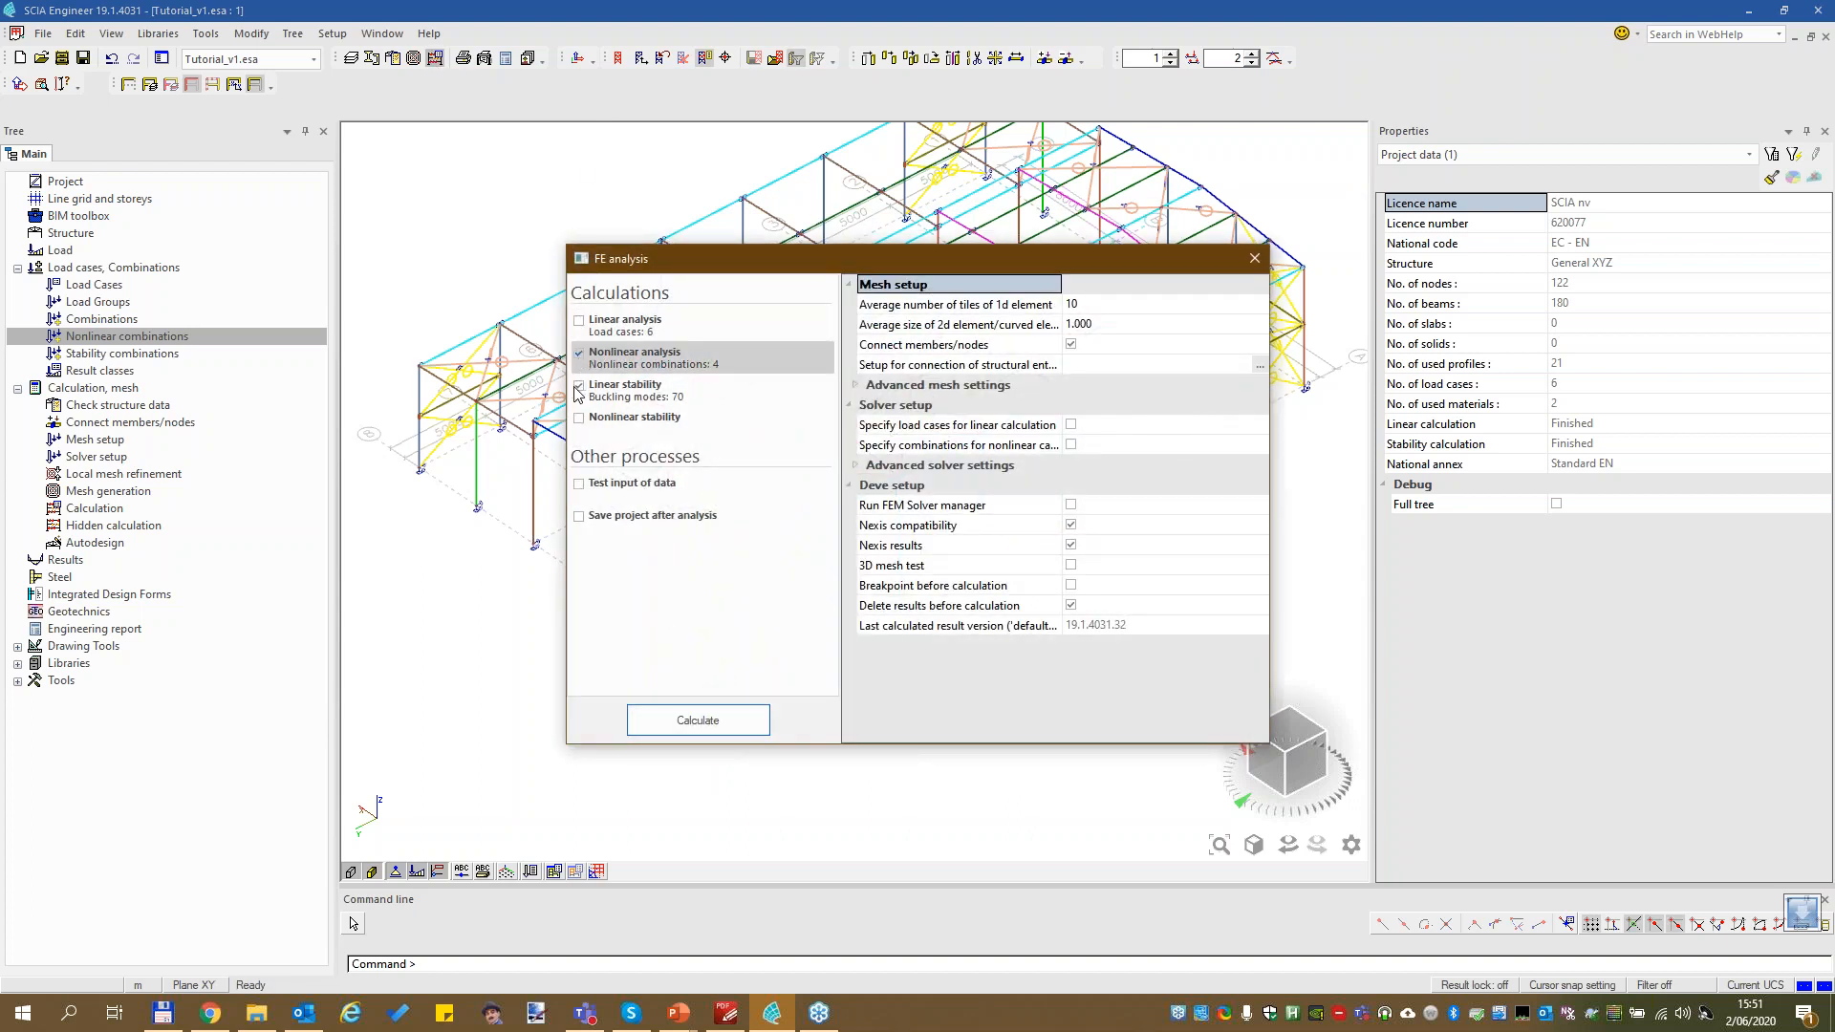
pyautogui.click(589, 386)
pyautogui.click(719, 709)
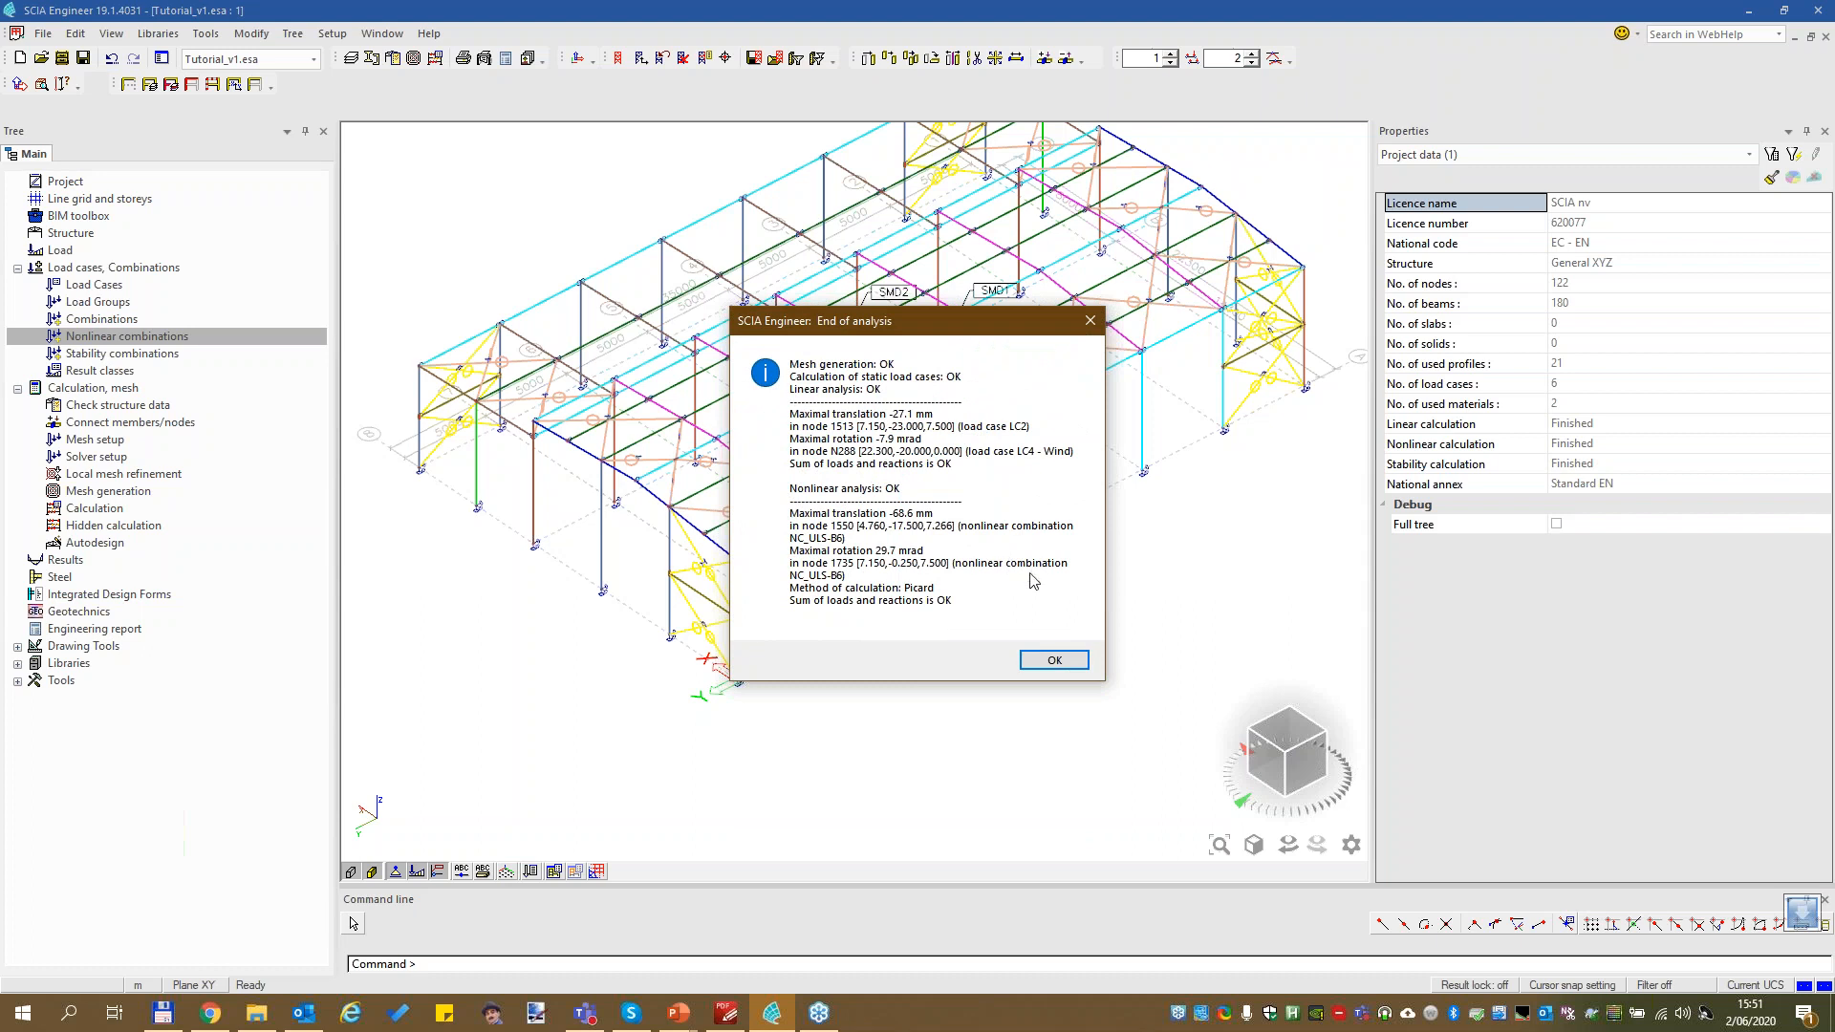
pyautogui.click(1054, 661)
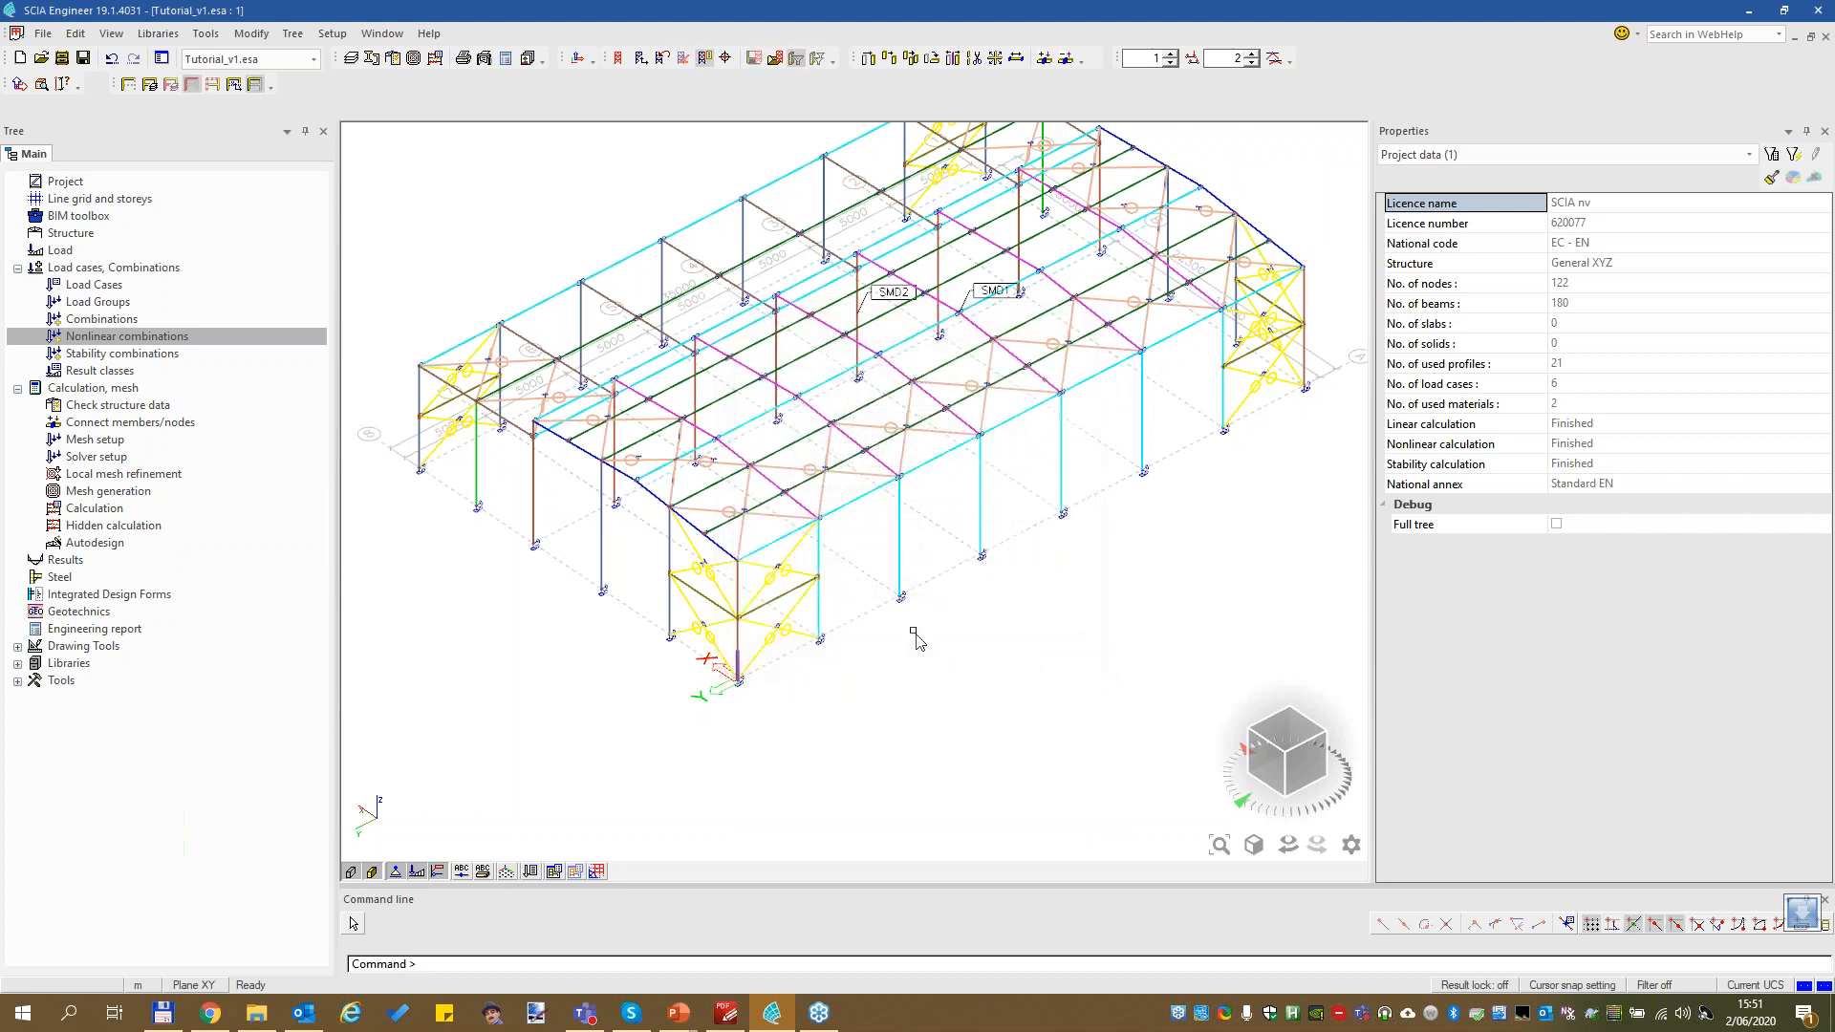
# Open the EC-EN 1993 Steel Check ULS and set its type of load to Combinations
pyautogui.doubleClick(55, 580)
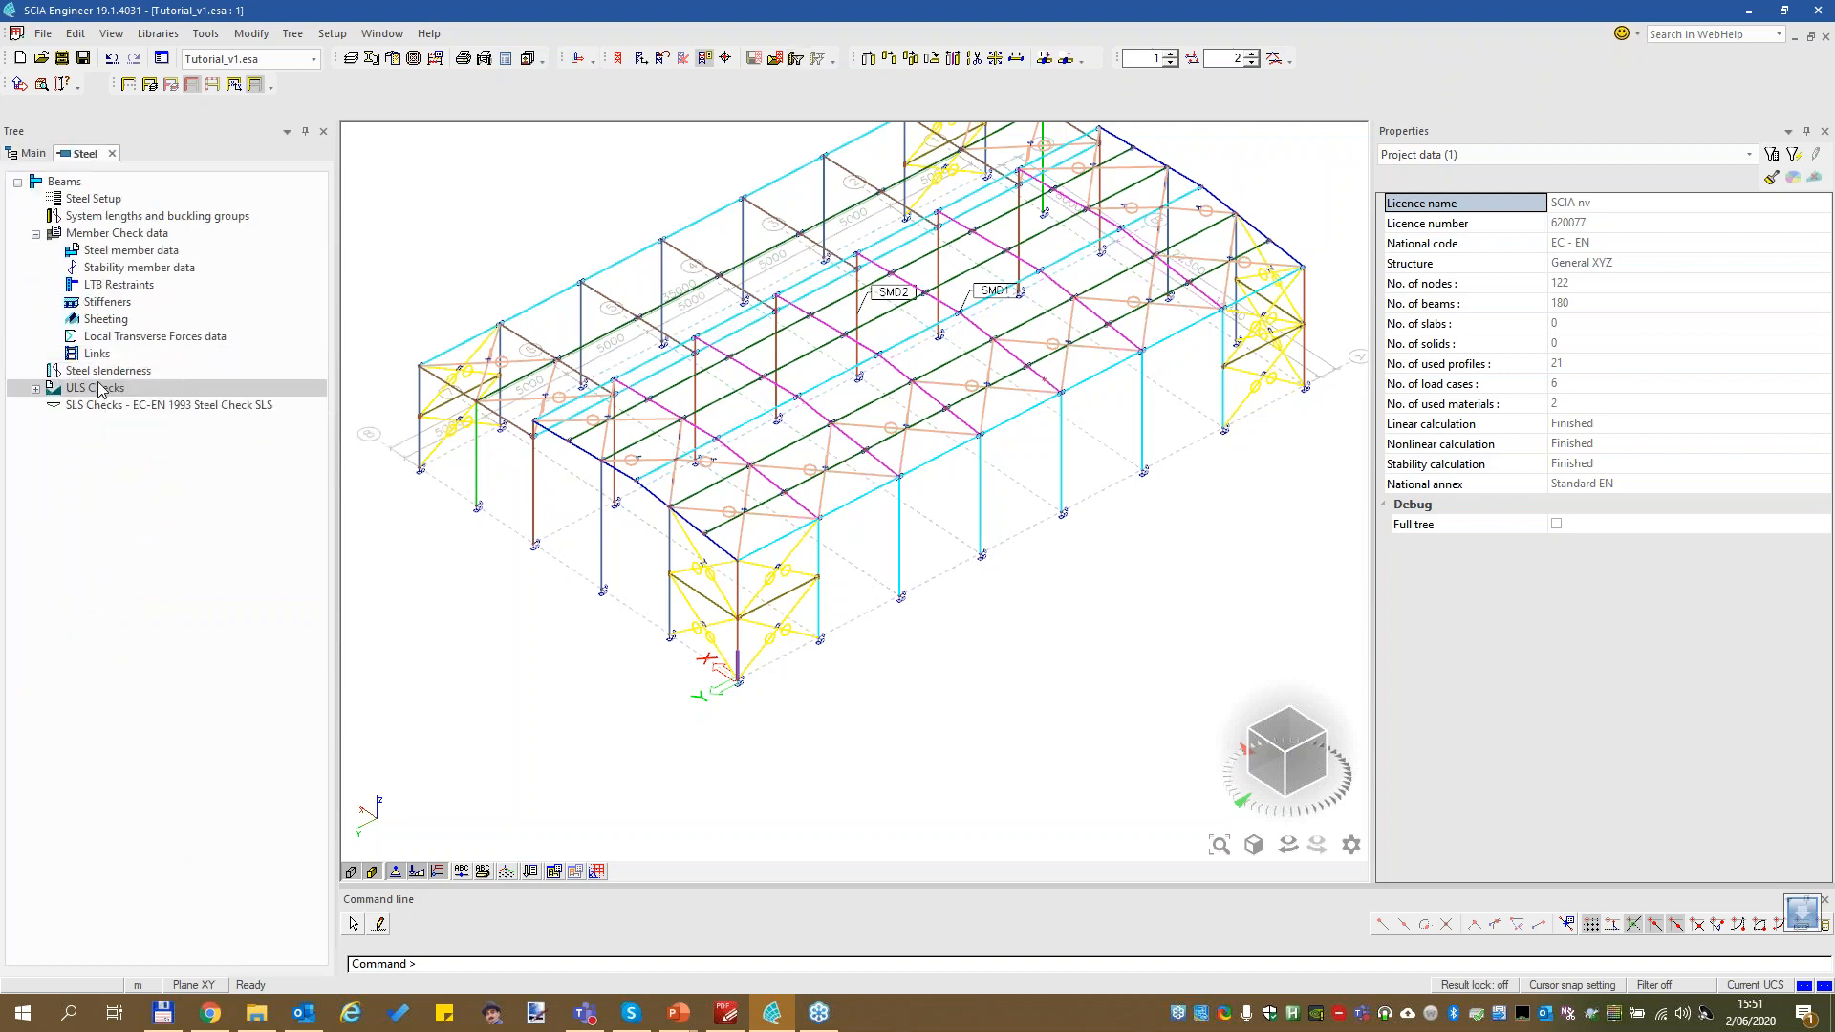
pyautogui.doubleClick(102, 387)
pyautogui.click(134, 405)
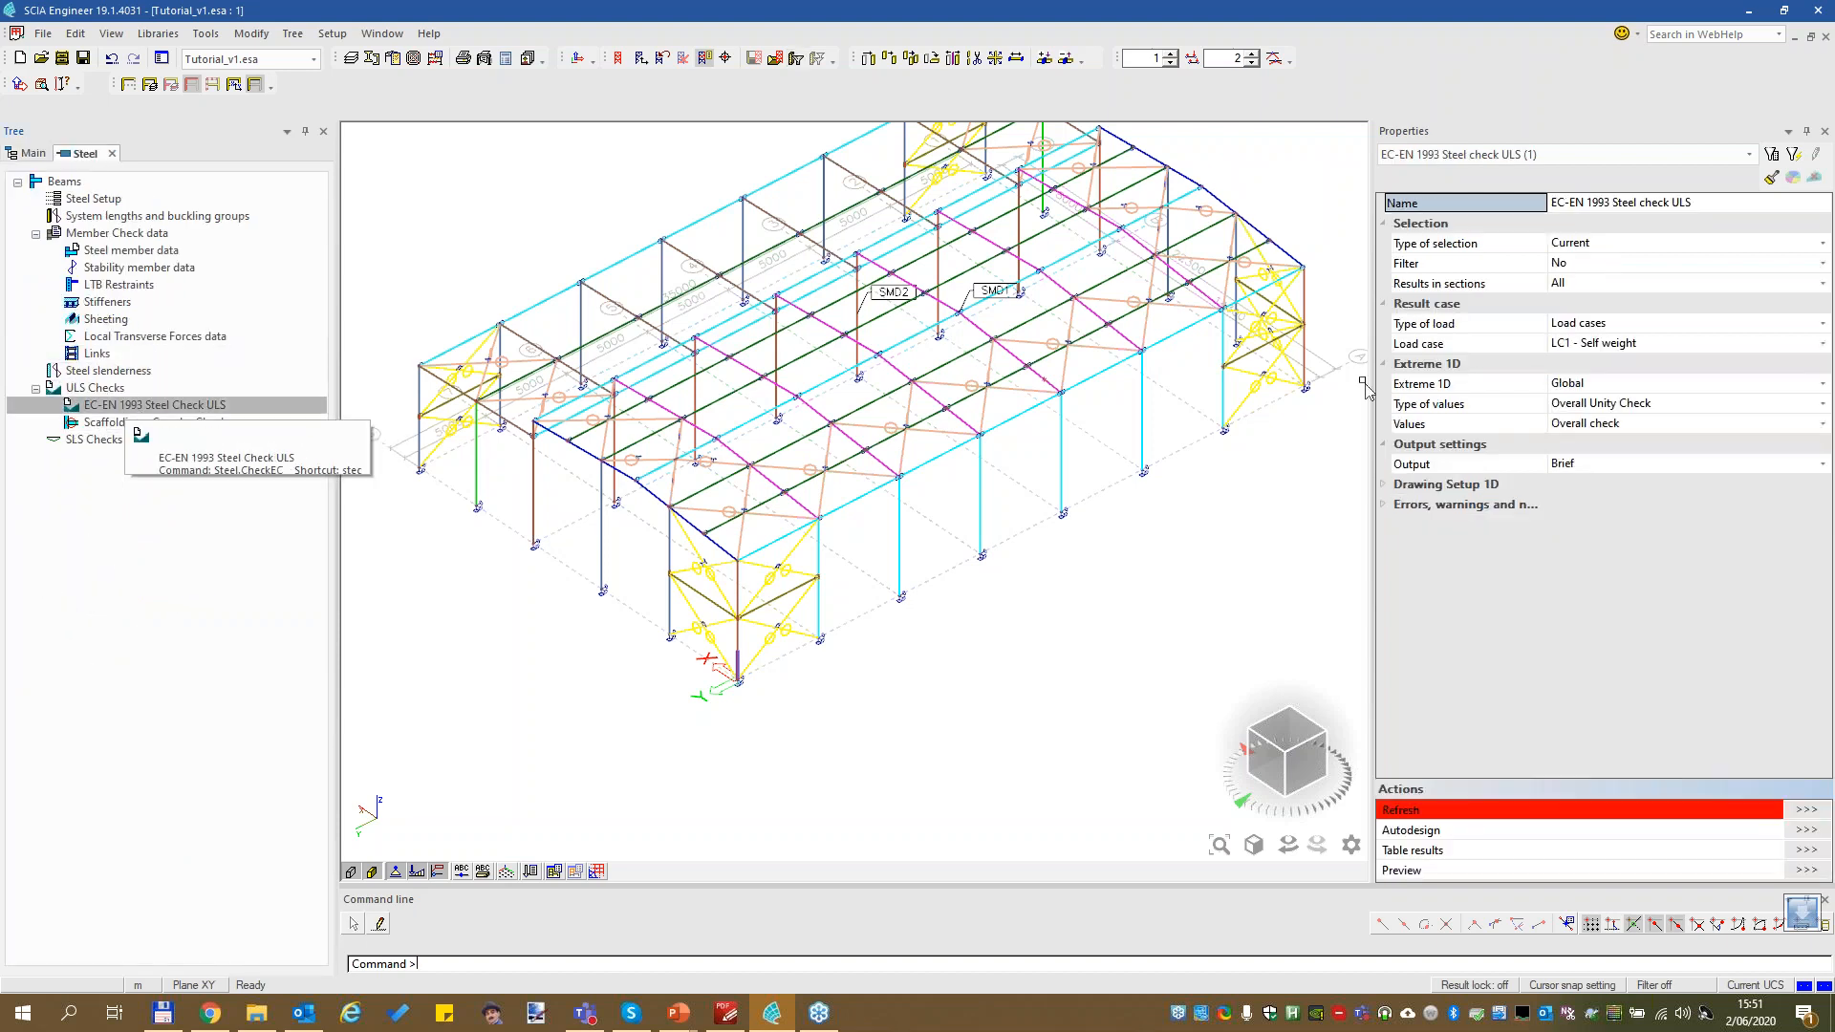
pyautogui.click(1647, 323)
pyautogui.click(1647, 323)
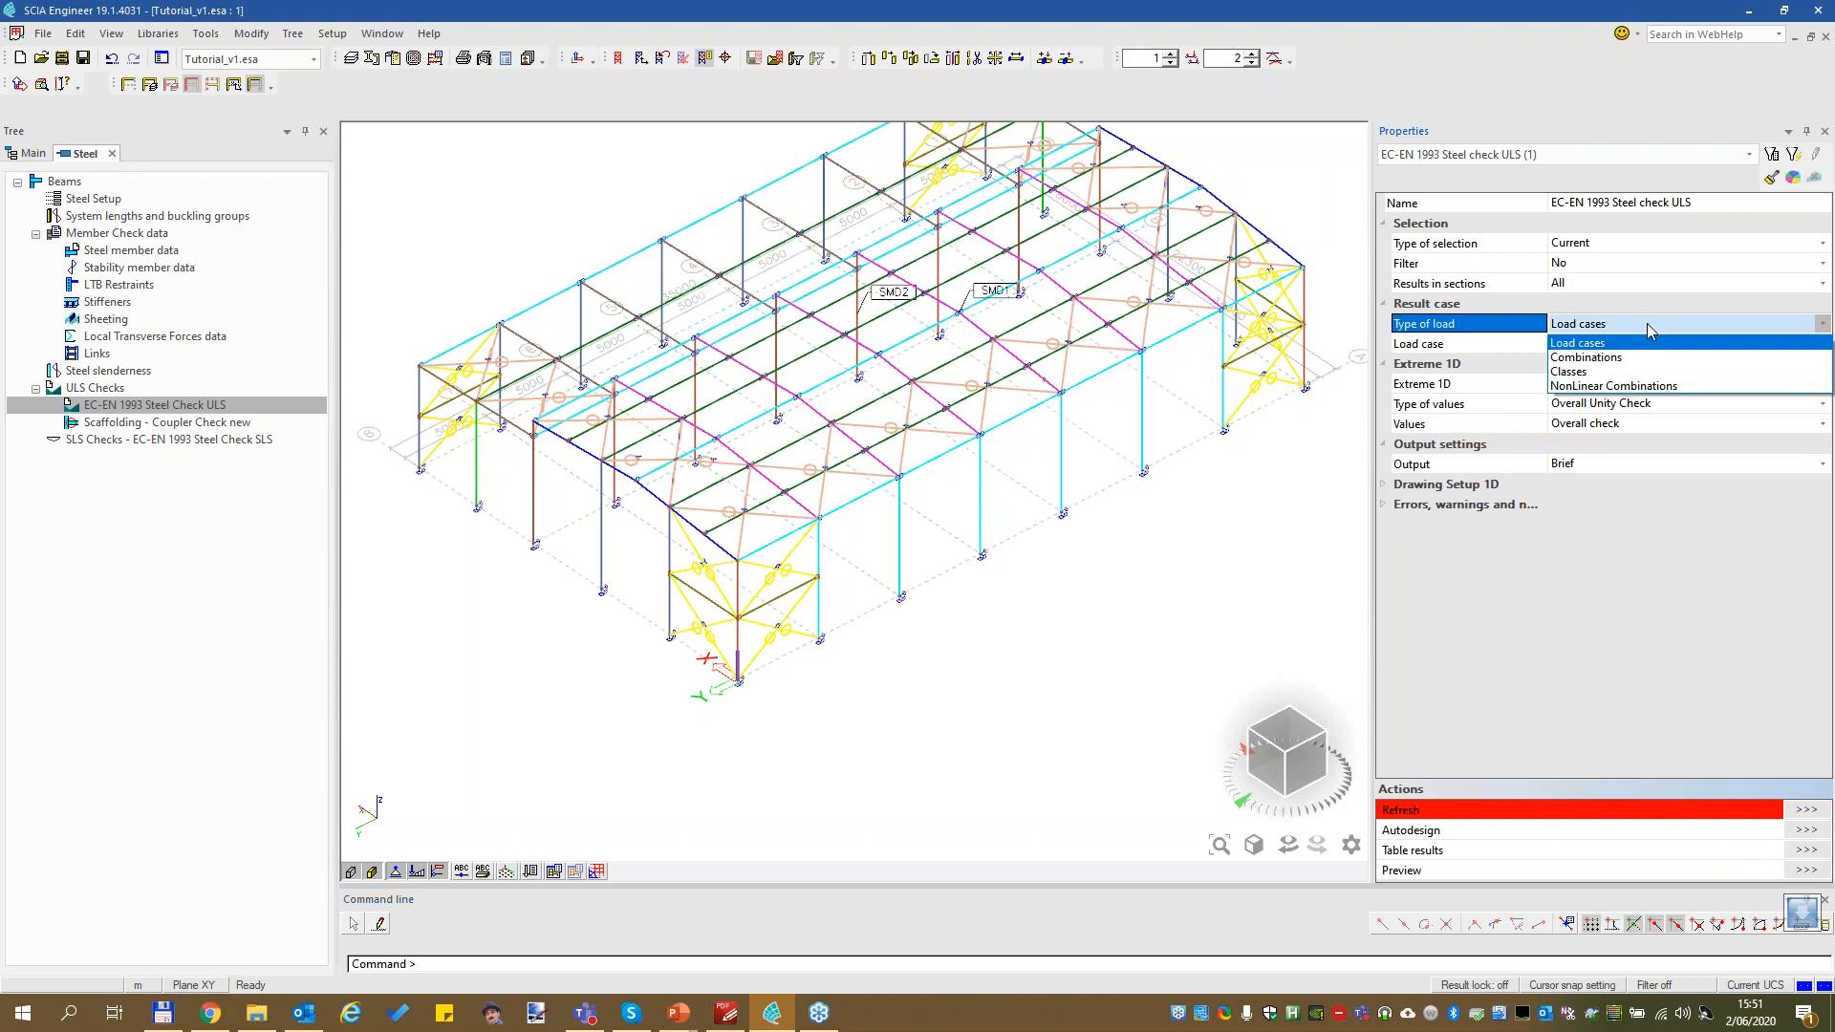
pyautogui.click(1613, 361)
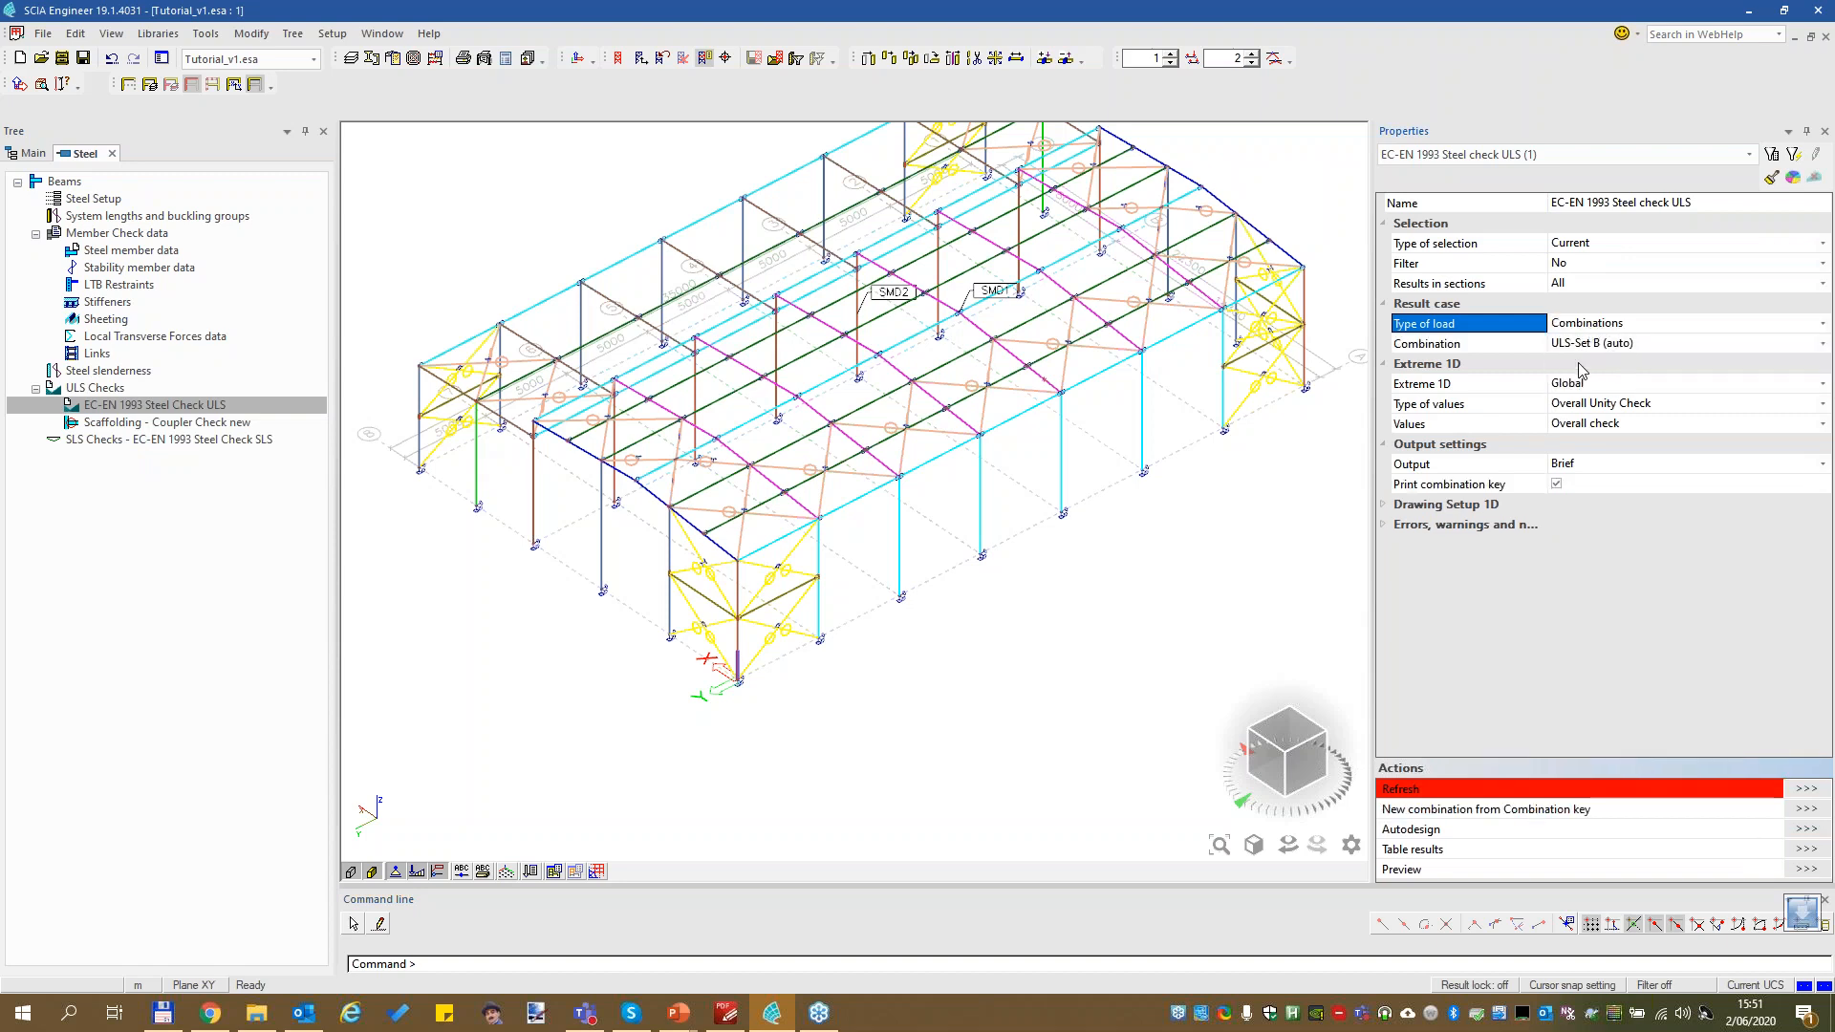
# Select all members with FEM type axial force only, using a wall bracing as reference, and hide them by activity
pyautogui.click(792, 573)
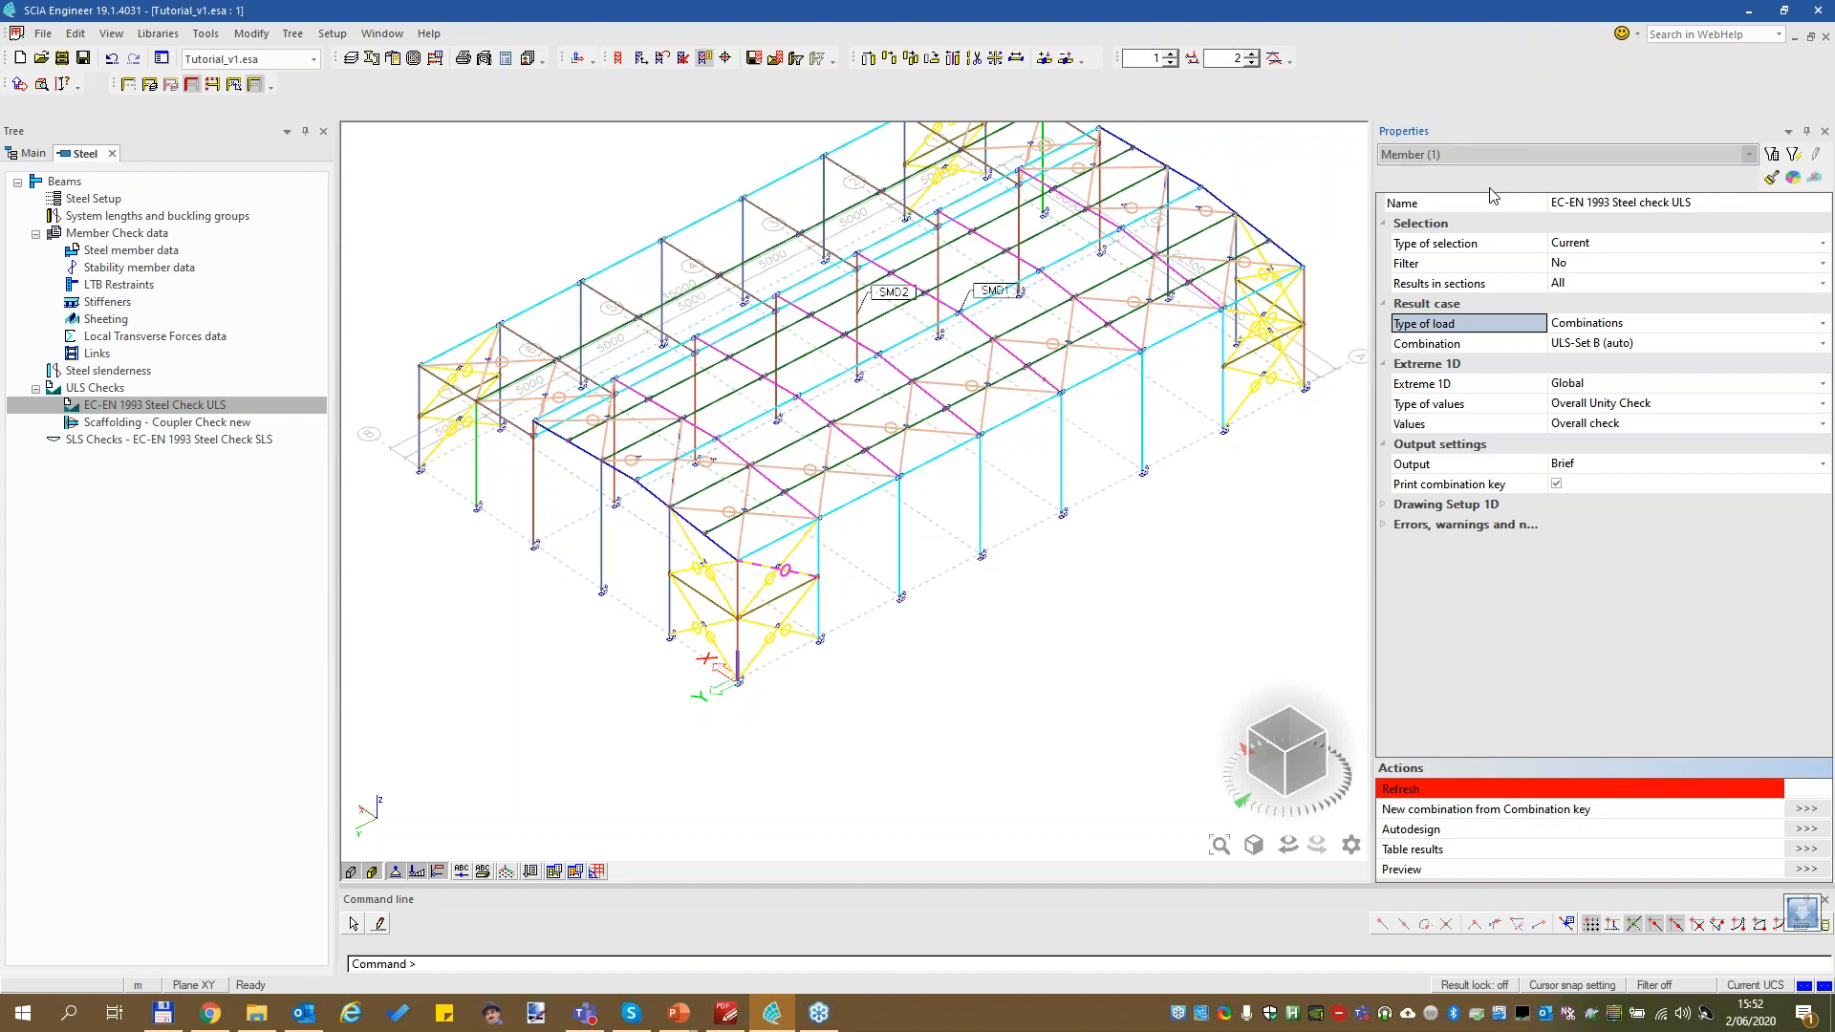
pyautogui.click(1529, 402)
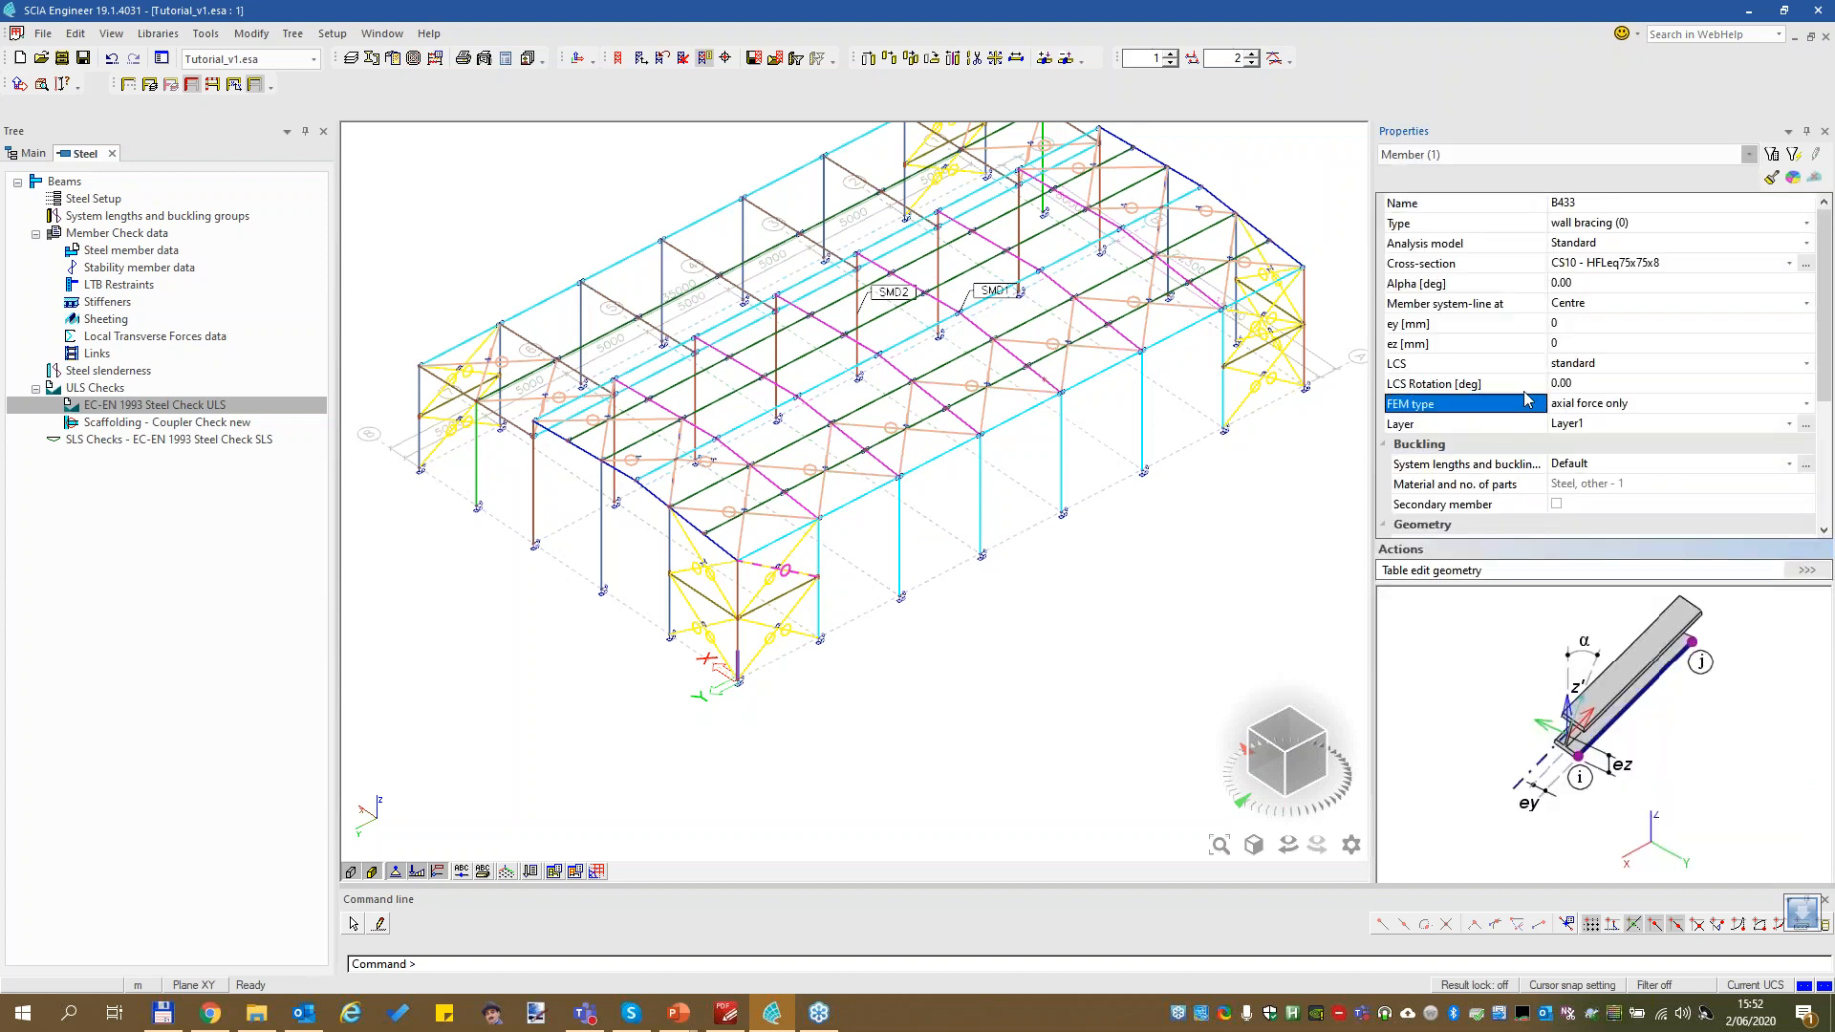
pyautogui.click(1793, 153)
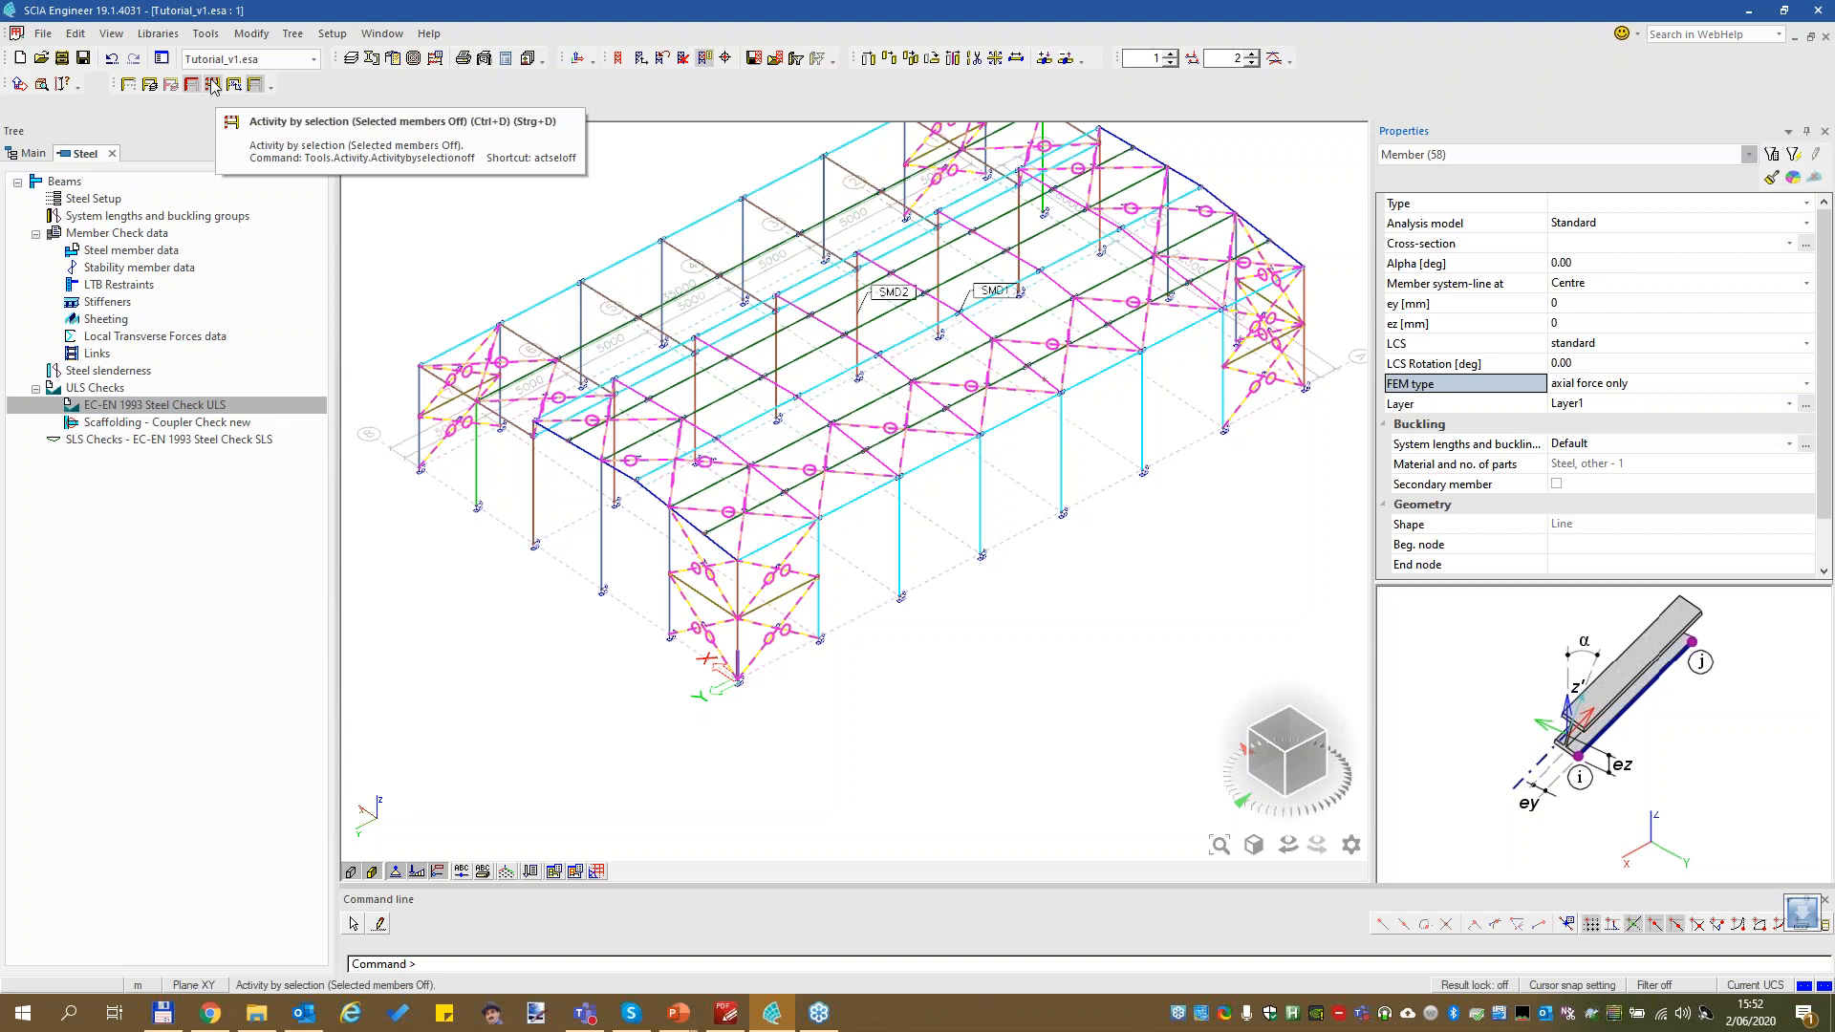
pyautogui.click(212, 86)
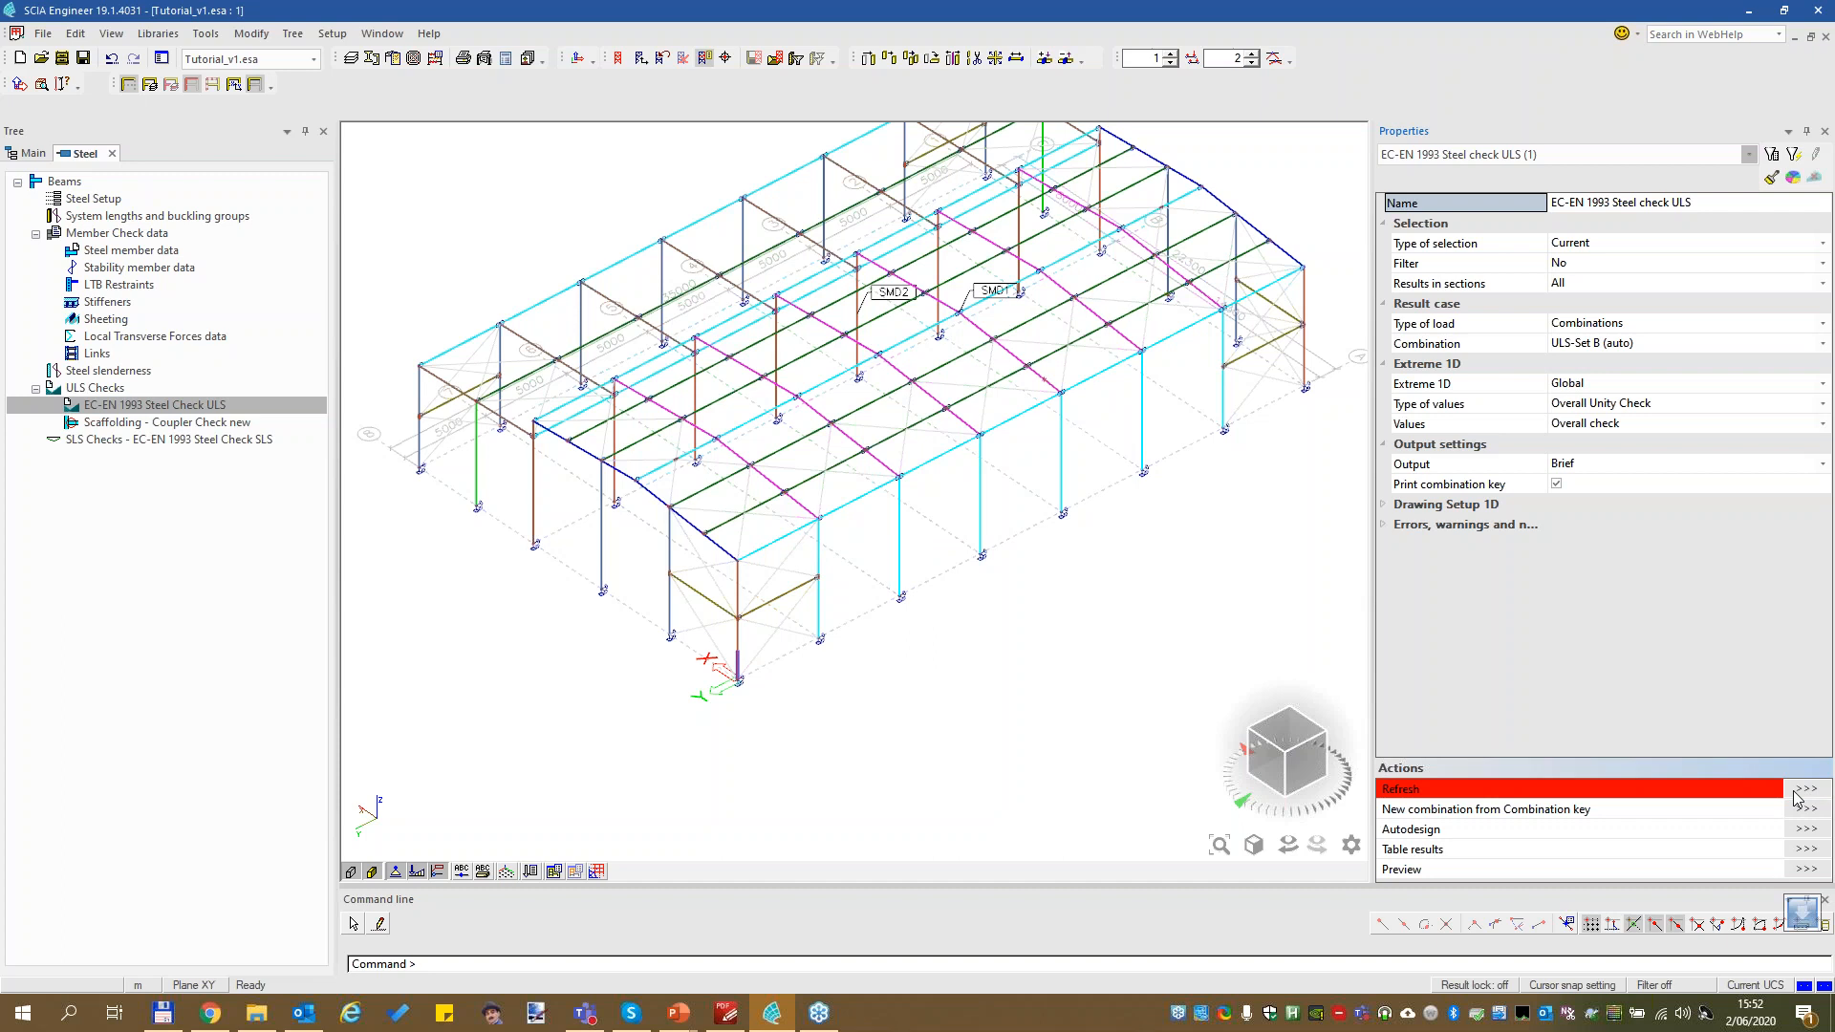
# Run the ULS steel check on all members for ULS-Set B (auto) and read a warning on the roof members
pyautogui.click(1576, 244)
pyautogui.click(1576, 244)
pyautogui.click(1557, 264)
pyautogui.click(1804, 789)
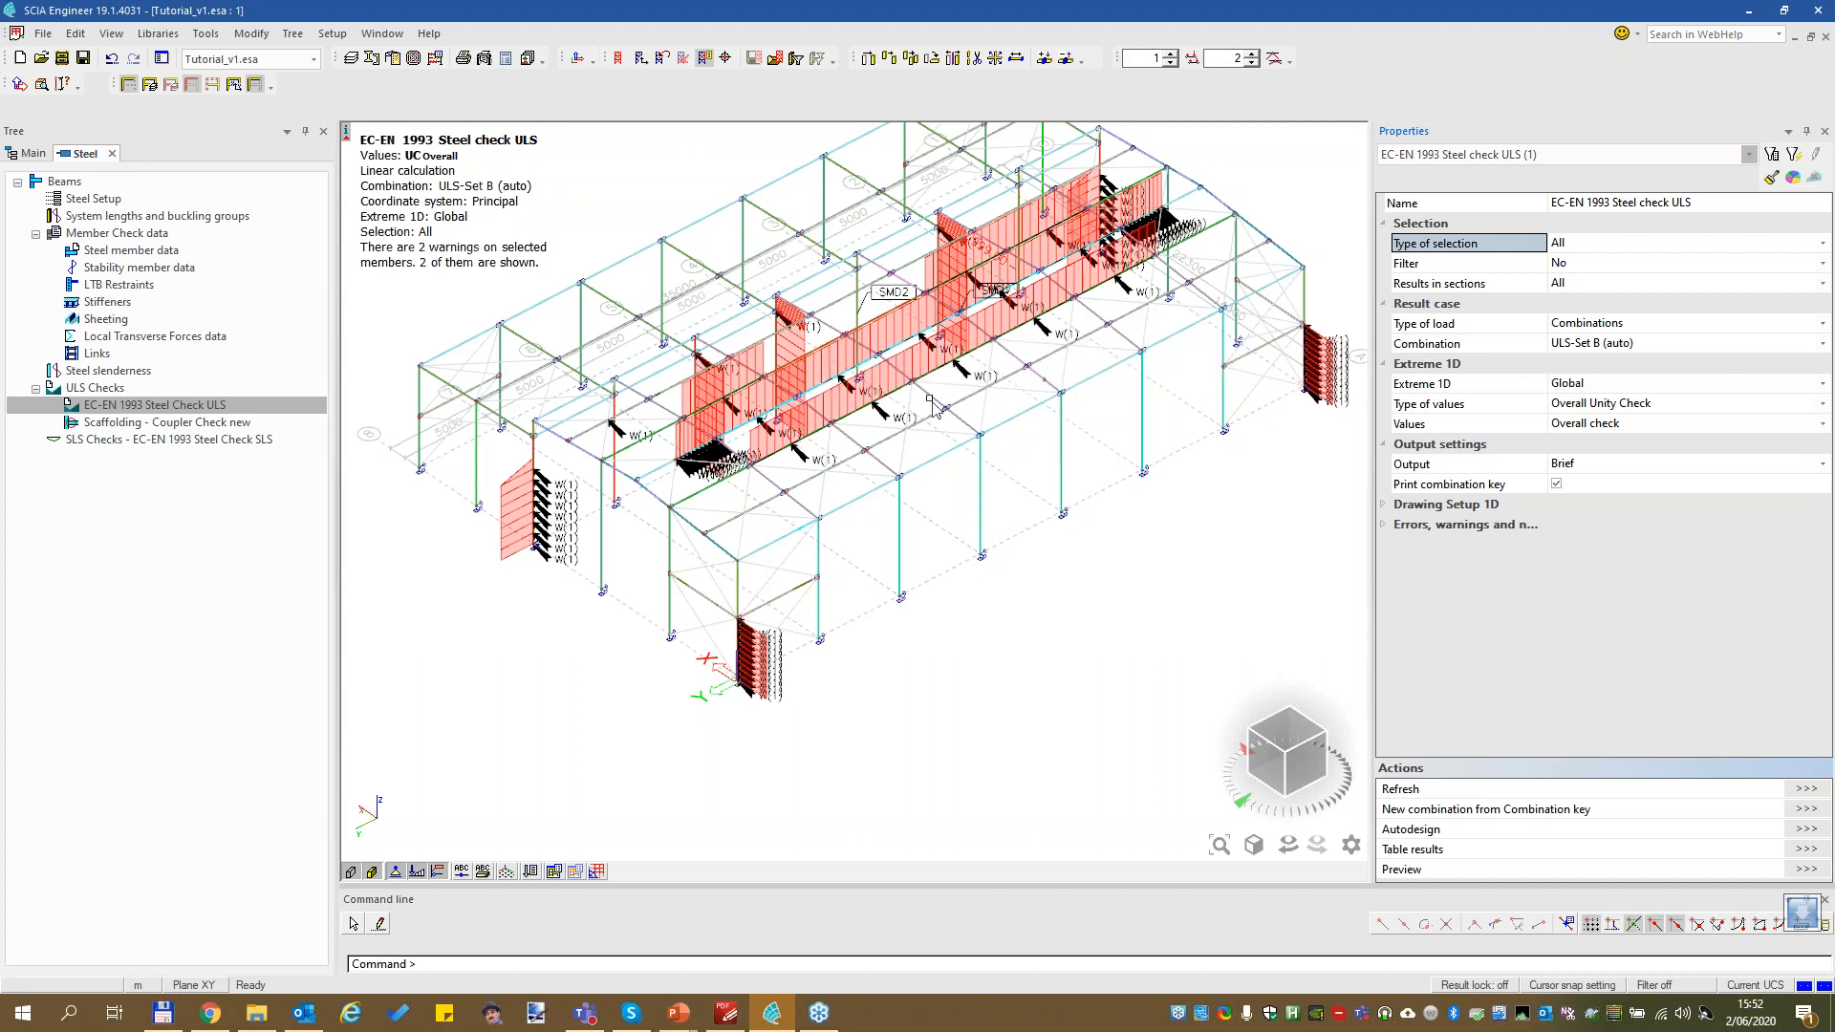
pyautogui.moveTo(913, 432)
pyautogui.moveTo(900, 427)
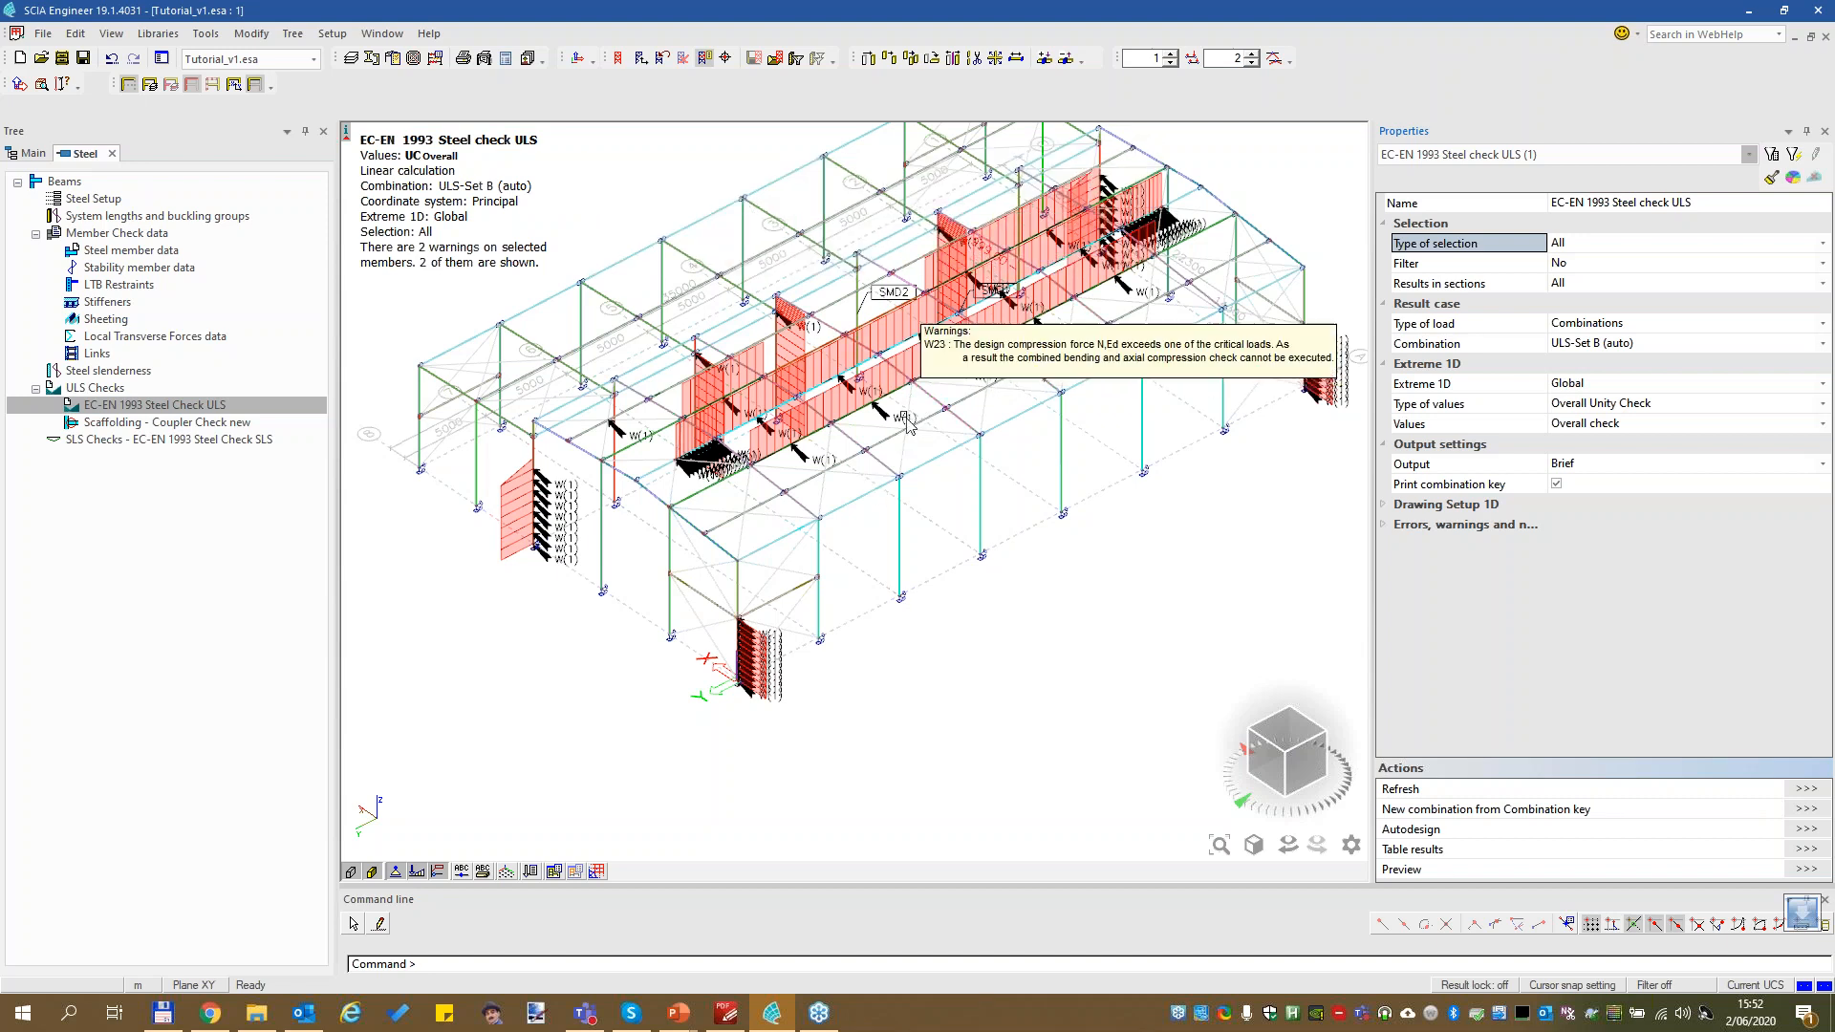
# Enable flexural buckling accounted for by 2nd order calculation in the Steel setup's member check settings
pyautogui.doubleClick(86, 200)
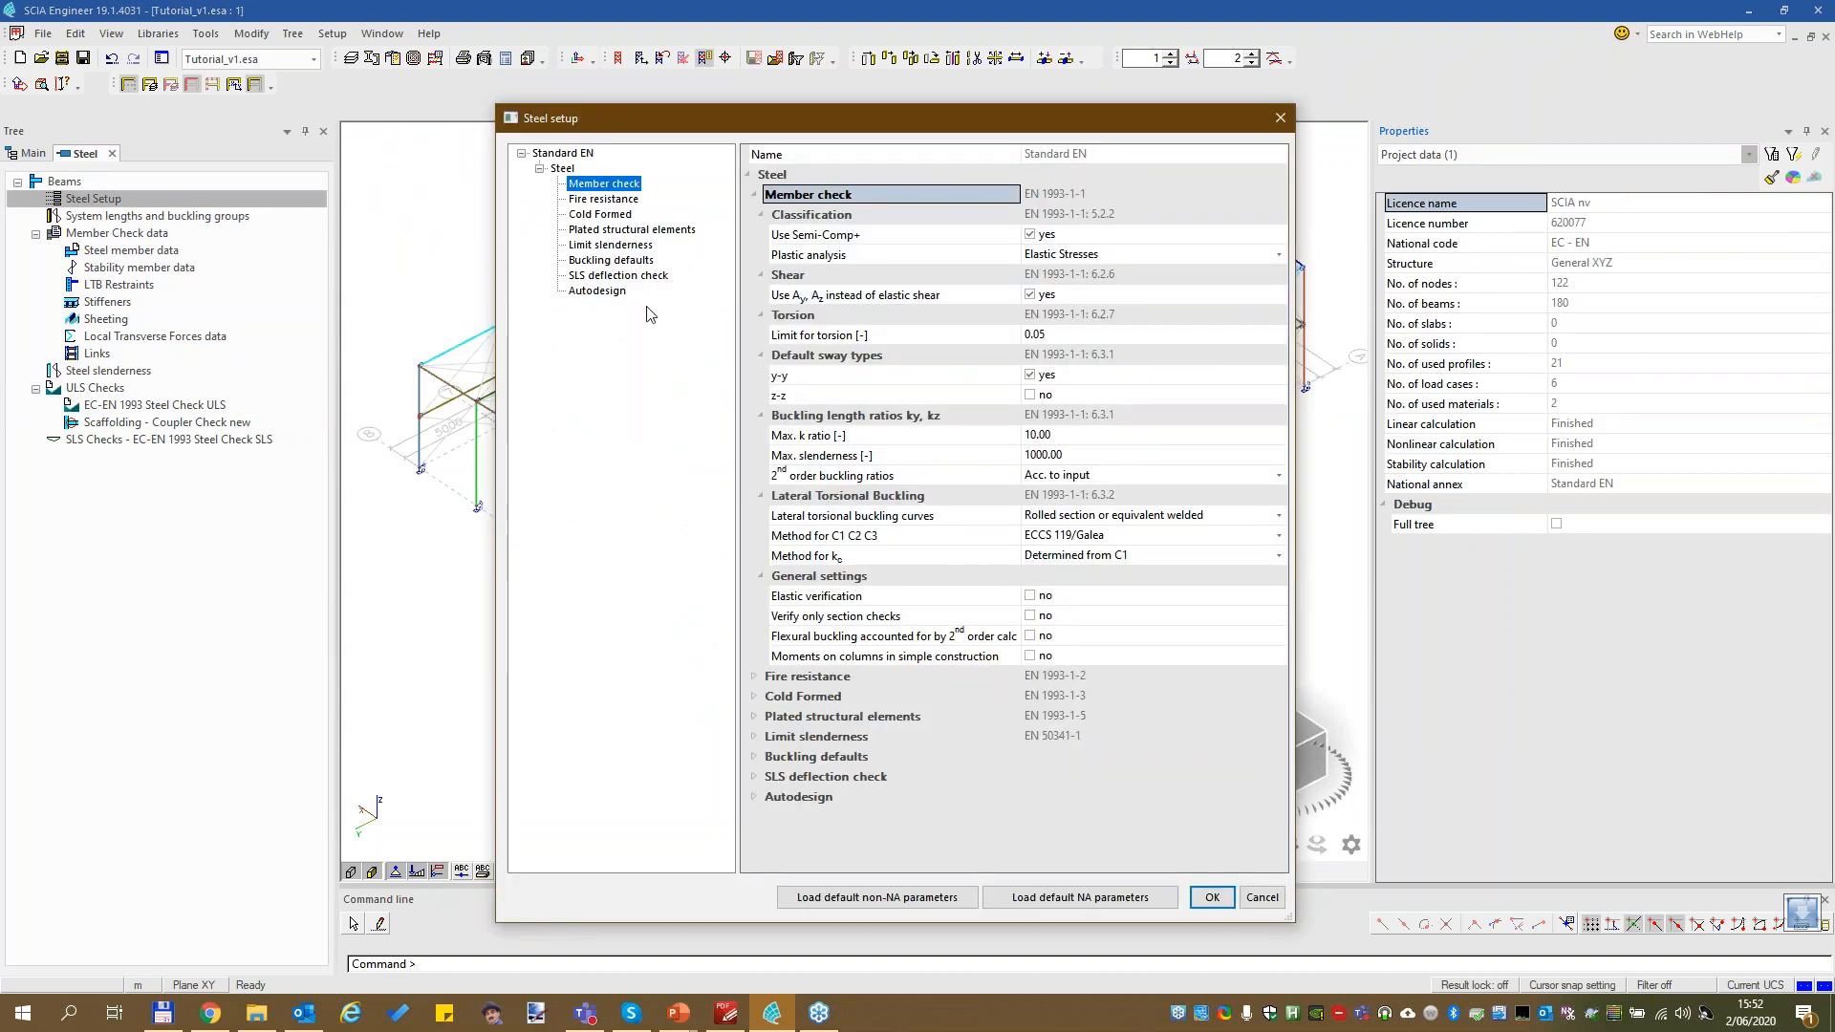
pyautogui.click(889, 635)
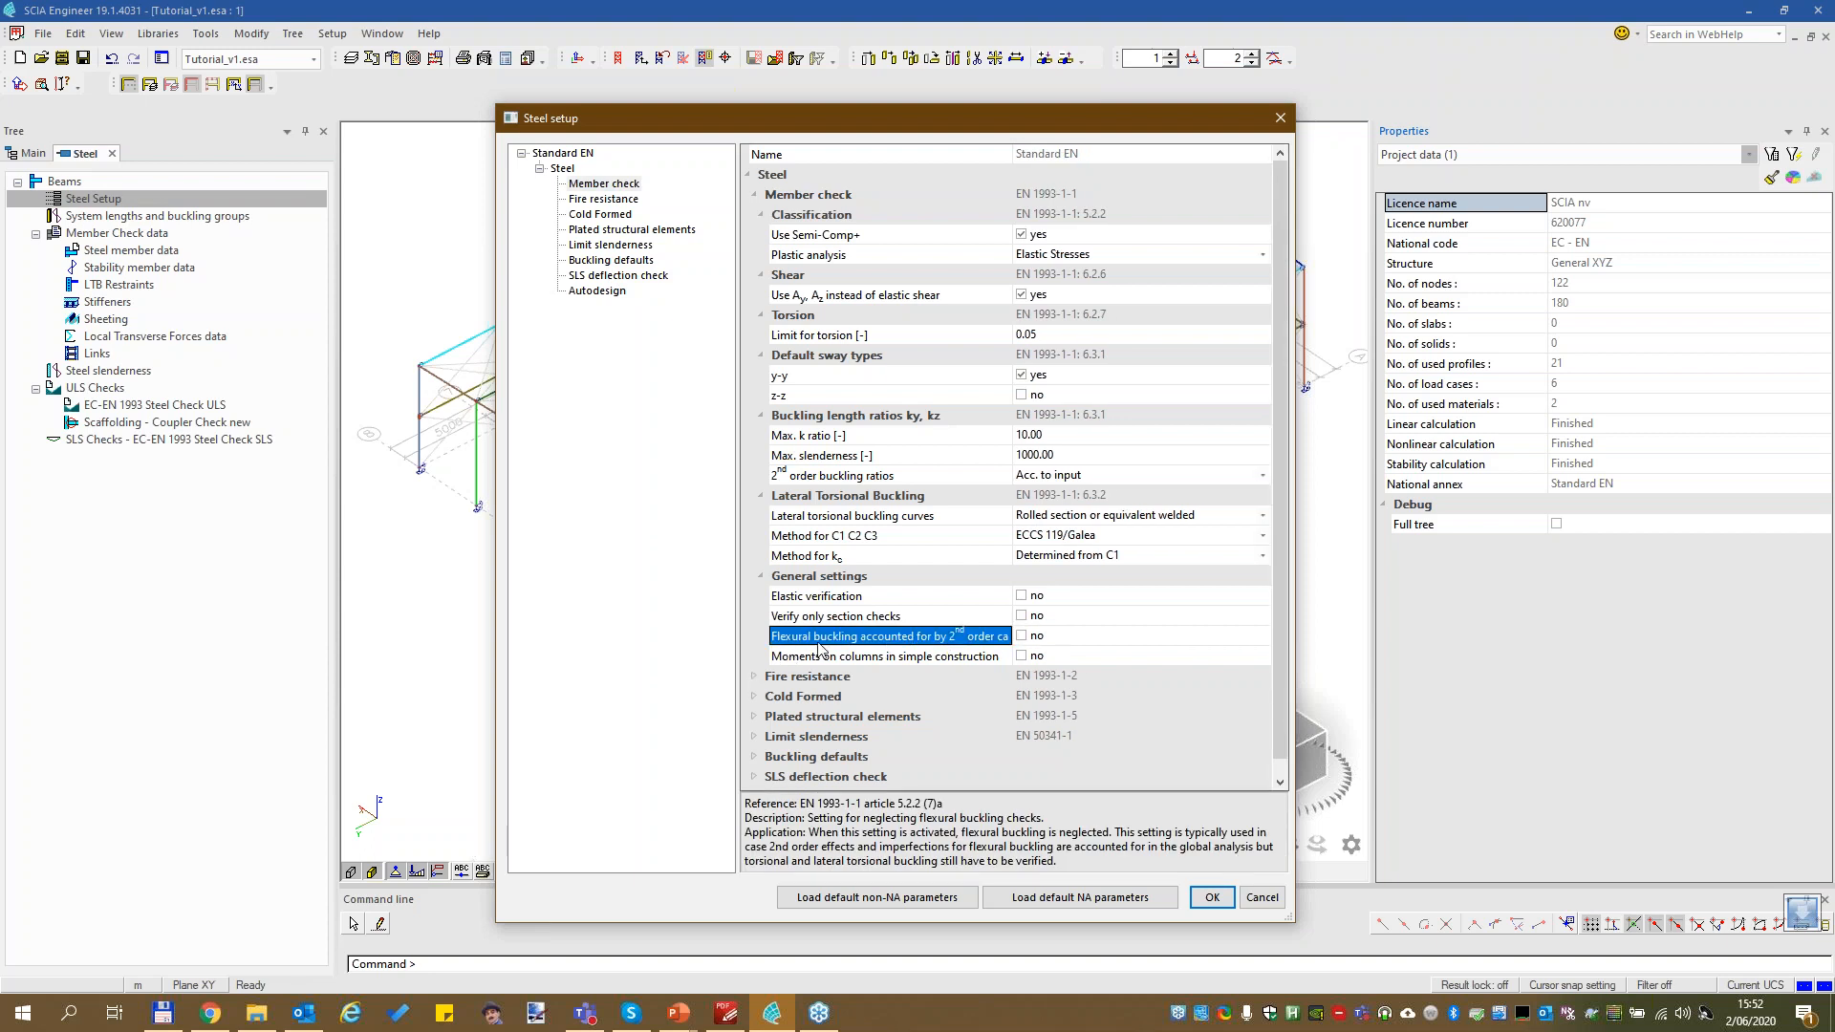
pyautogui.click(1025, 636)
pyautogui.click(1211, 899)
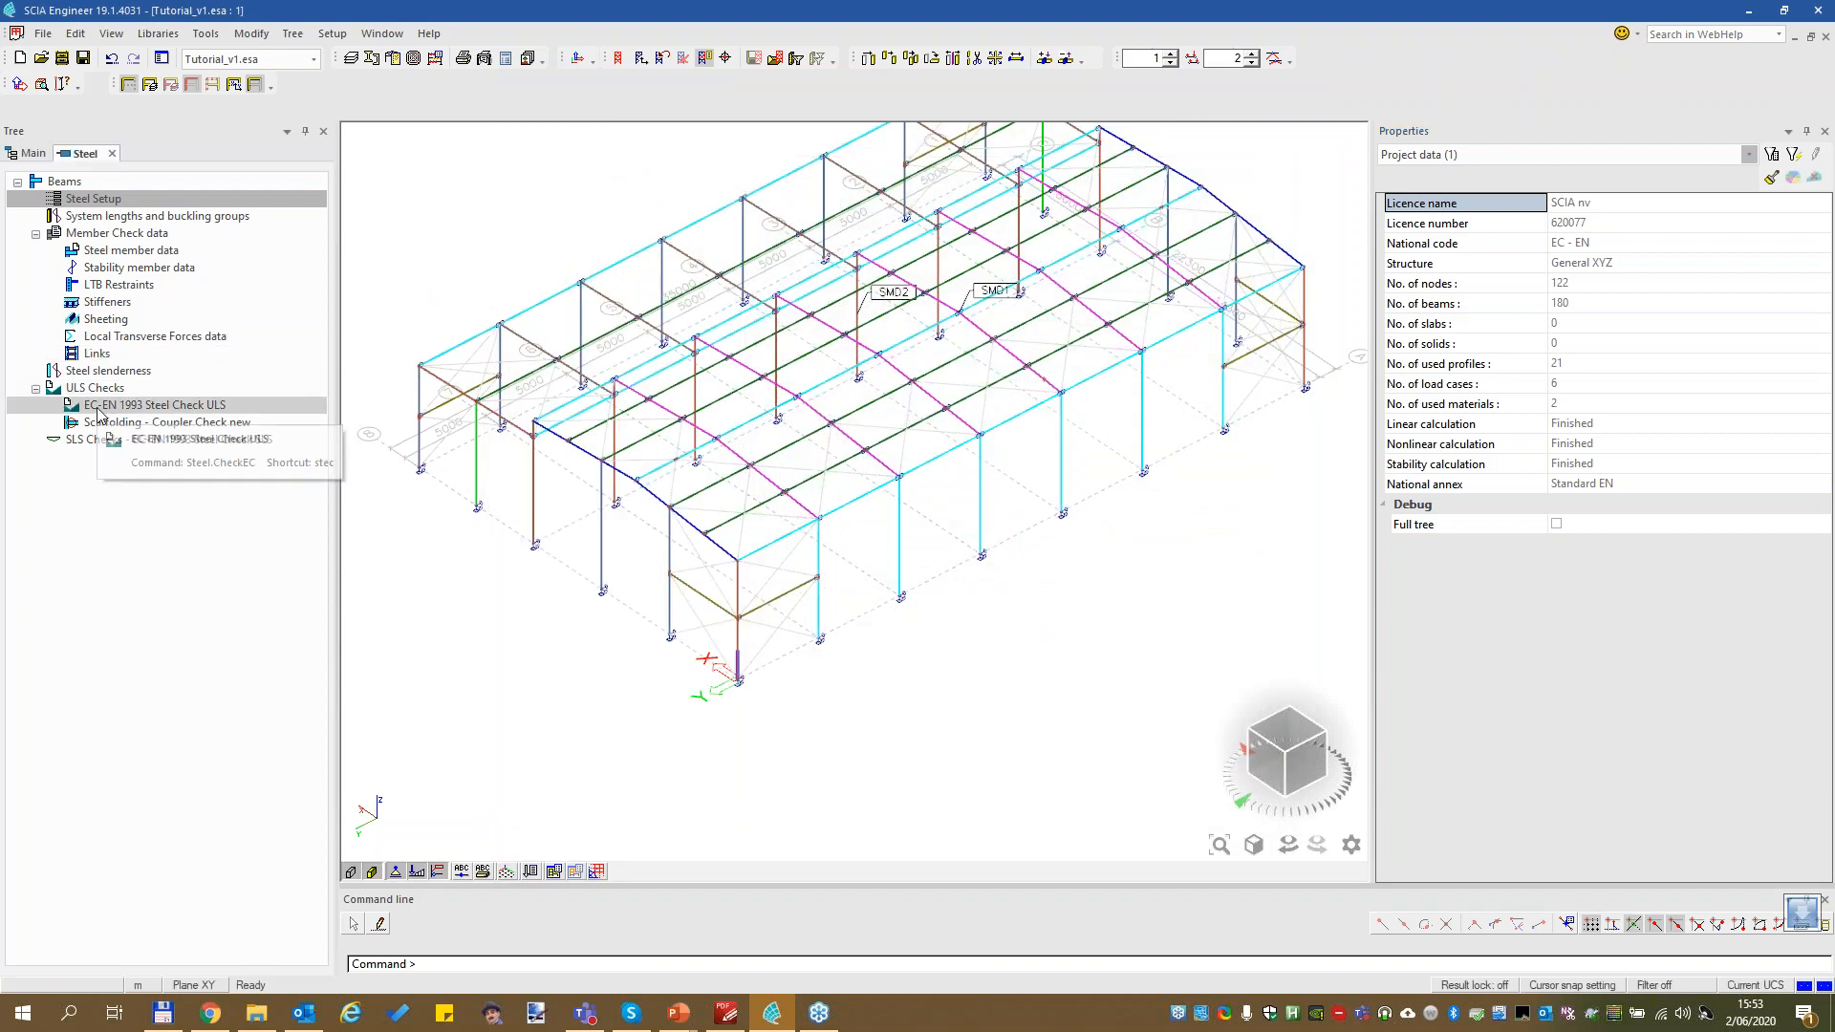
# Run the EC-EN 1993 ULS steel check on all members for the nonlinear combination NC_ULS-B5
pyautogui.click(133, 406)
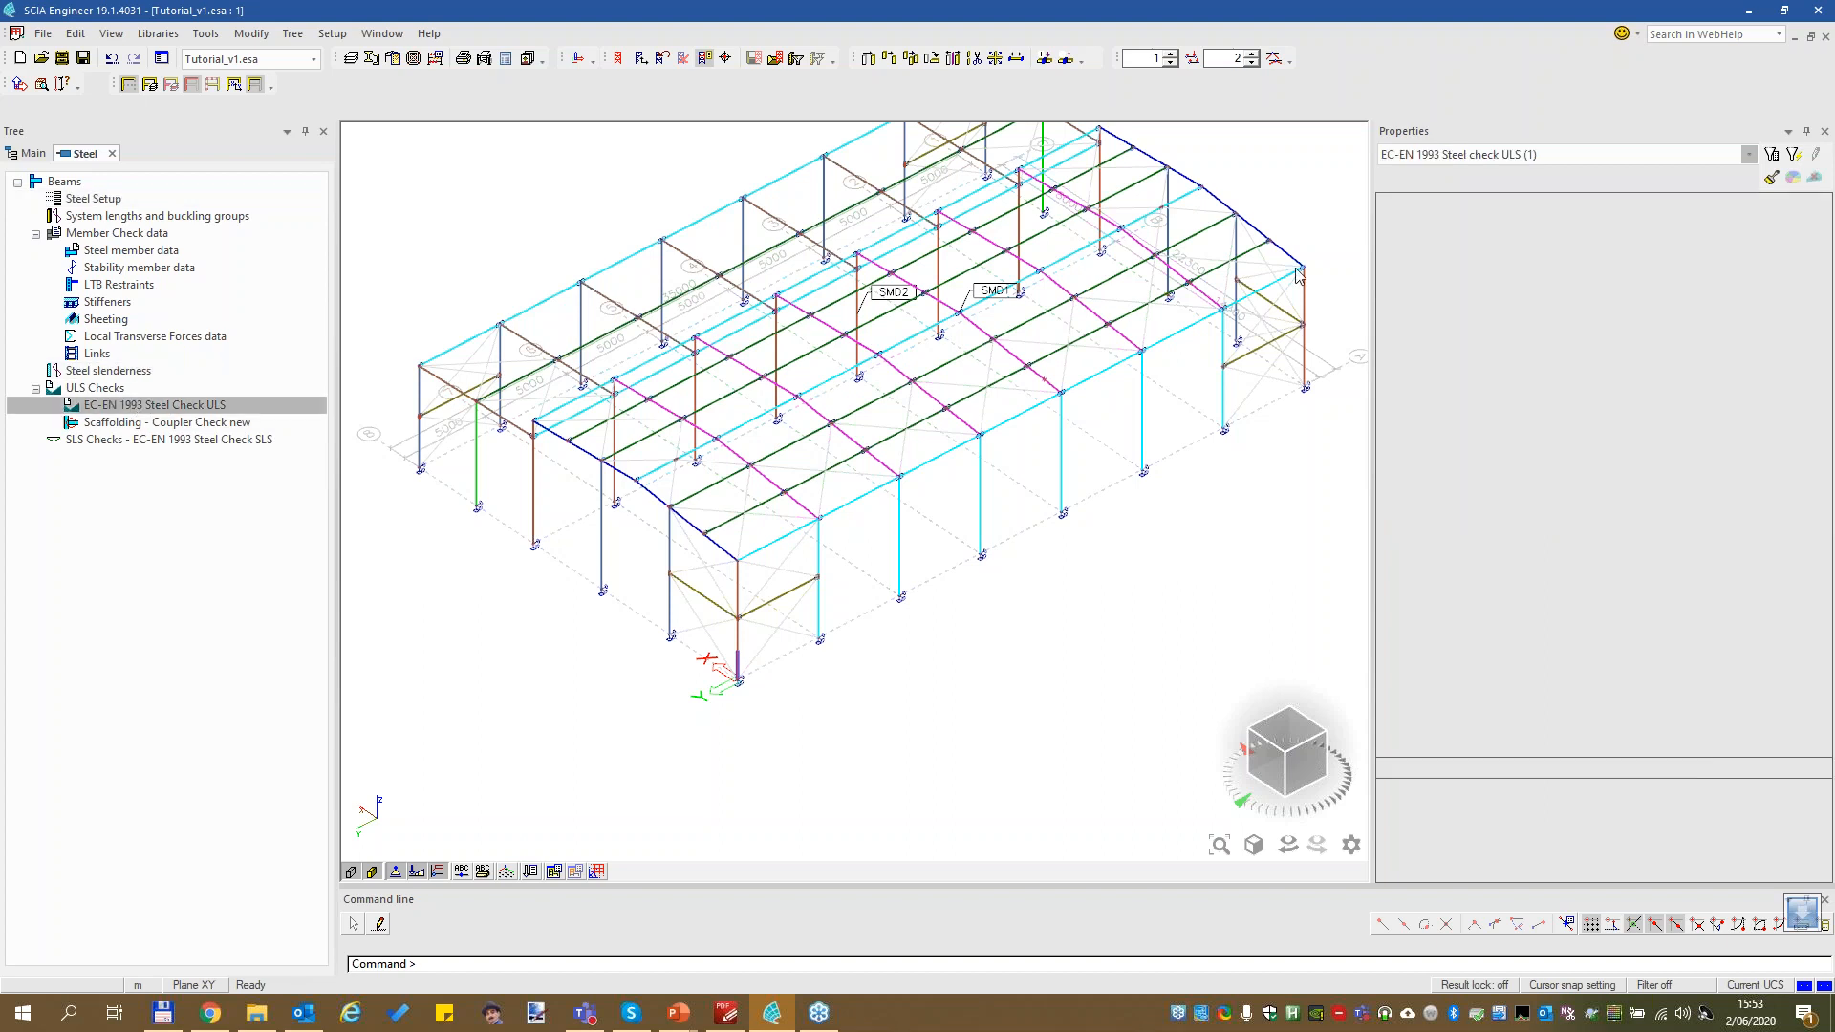
pyautogui.click(1650, 330)
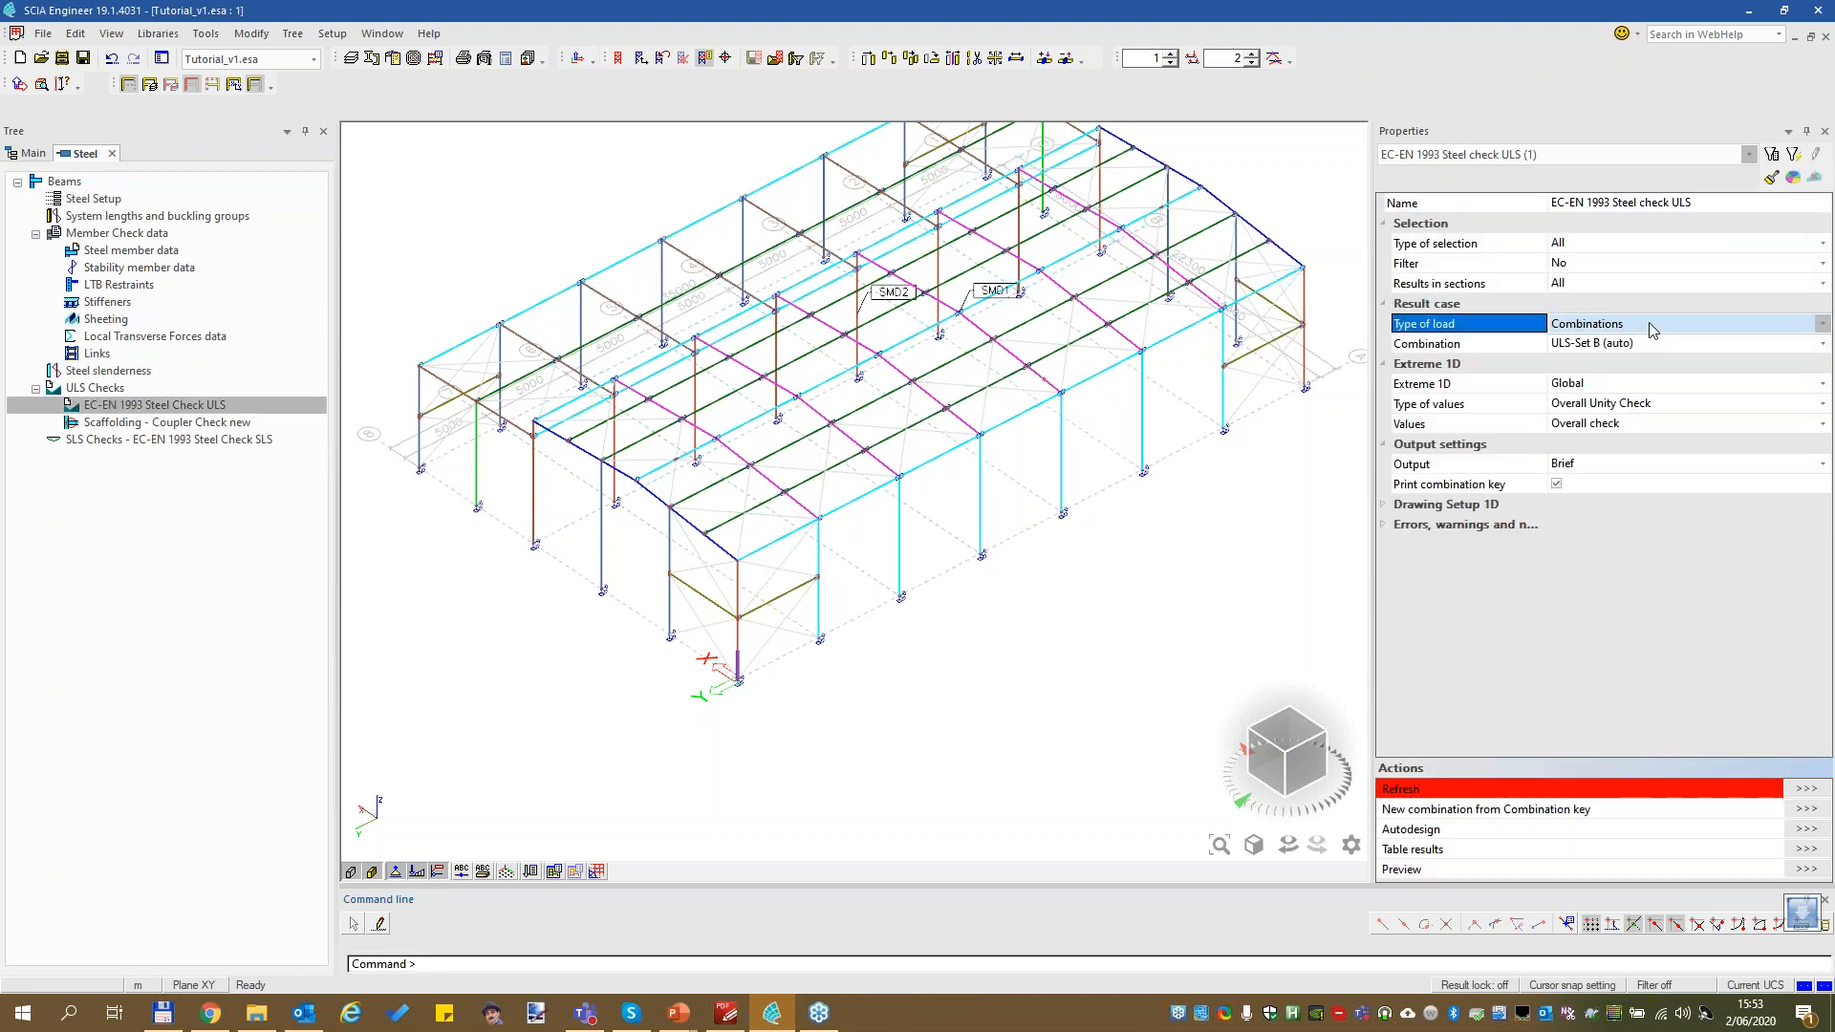
pyautogui.click(1650, 330)
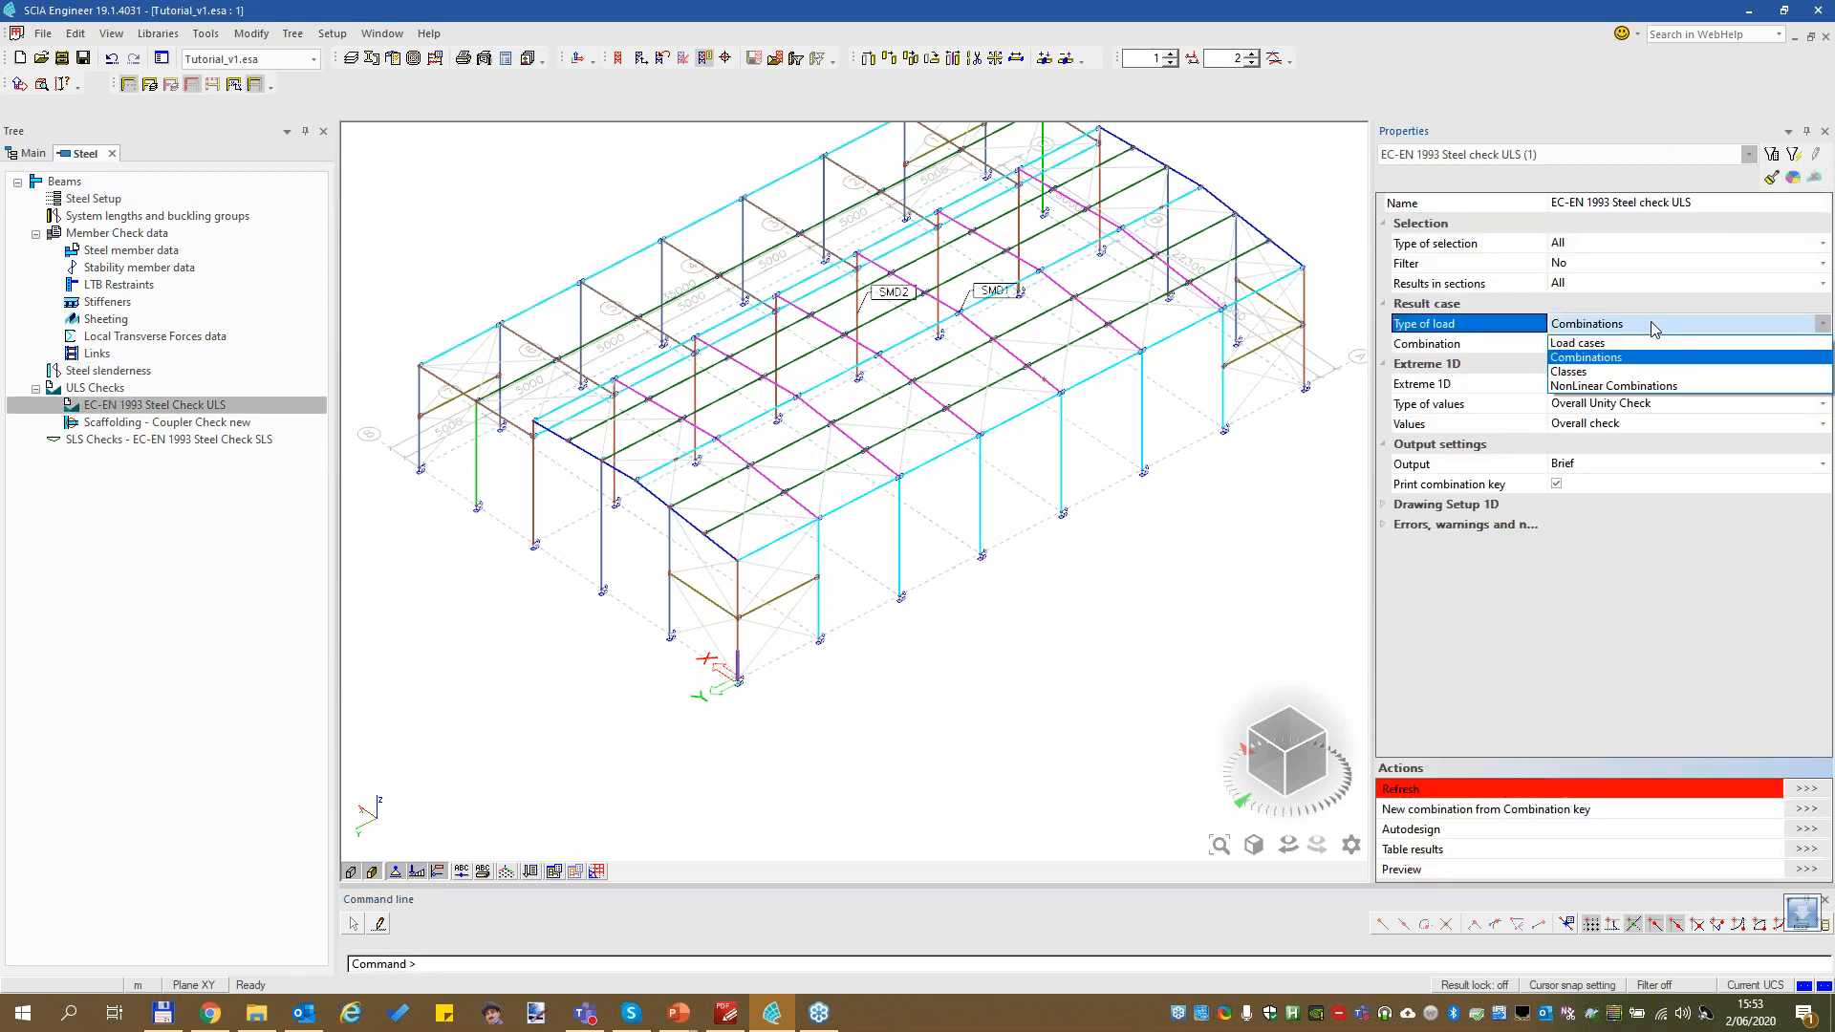
pyautogui.click(1612, 386)
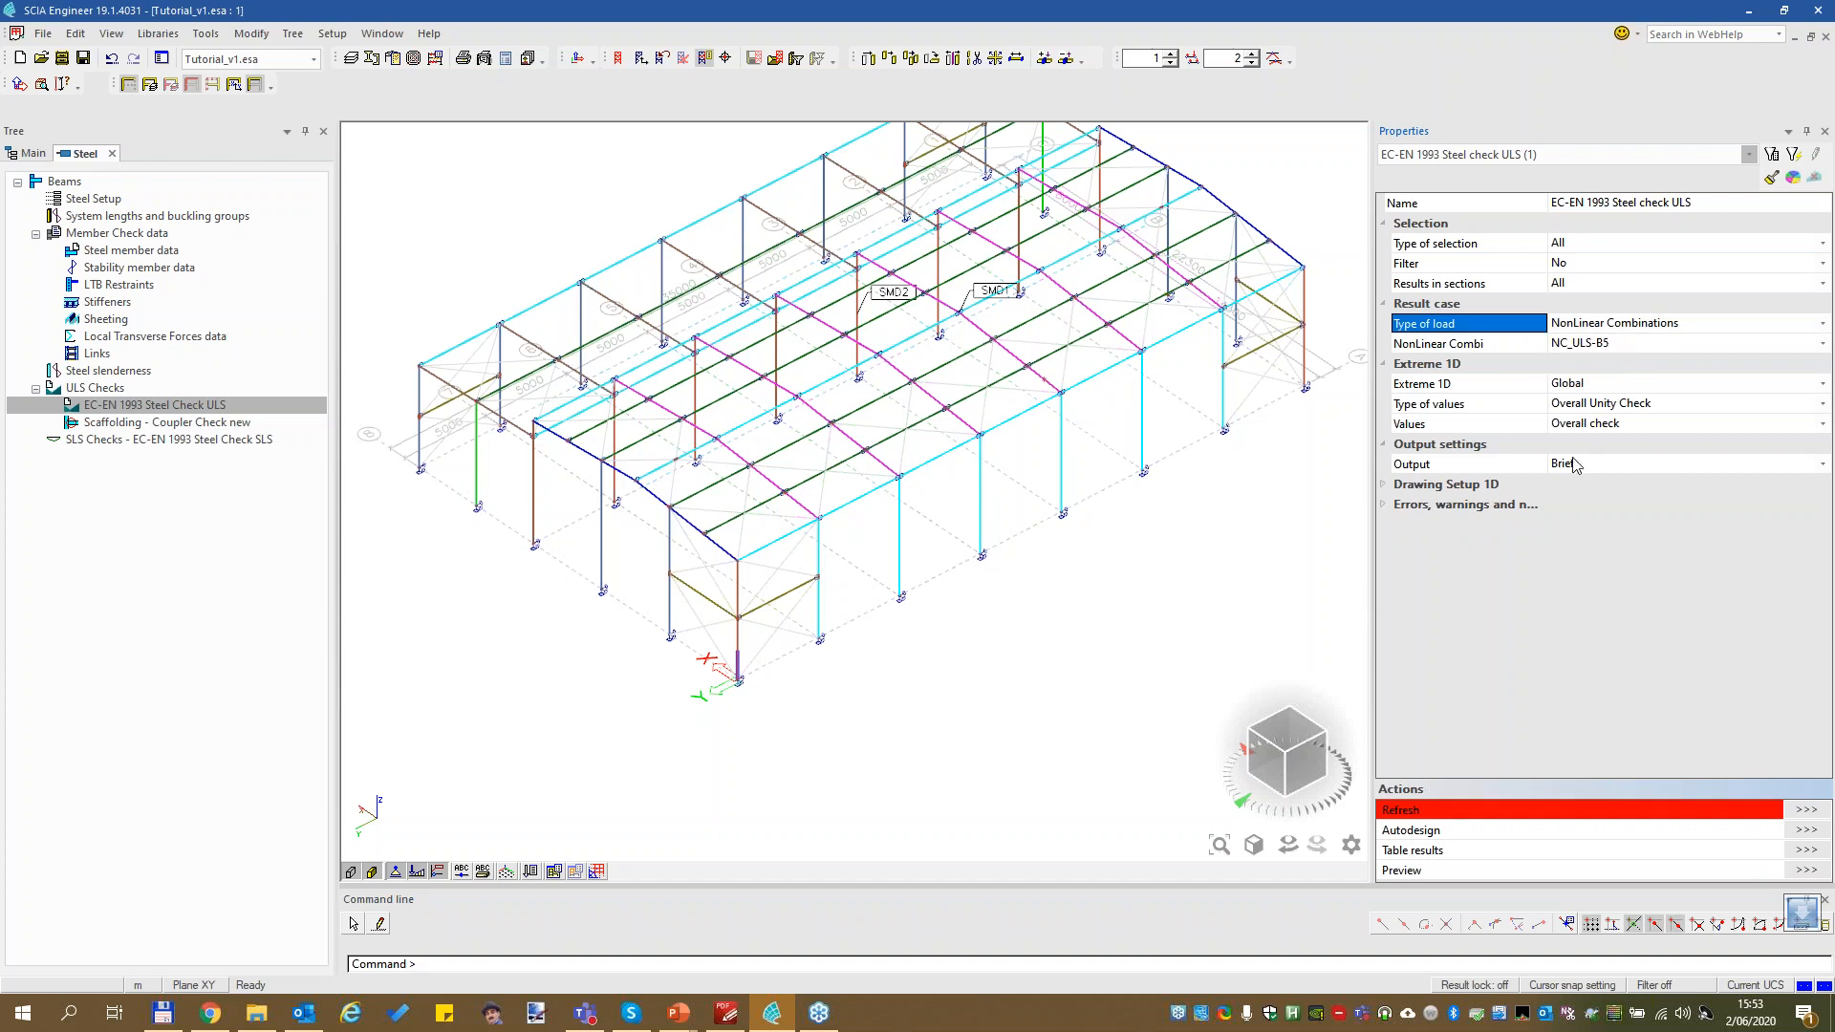
pyautogui.click(1603, 346)
pyautogui.click(1602, 346)
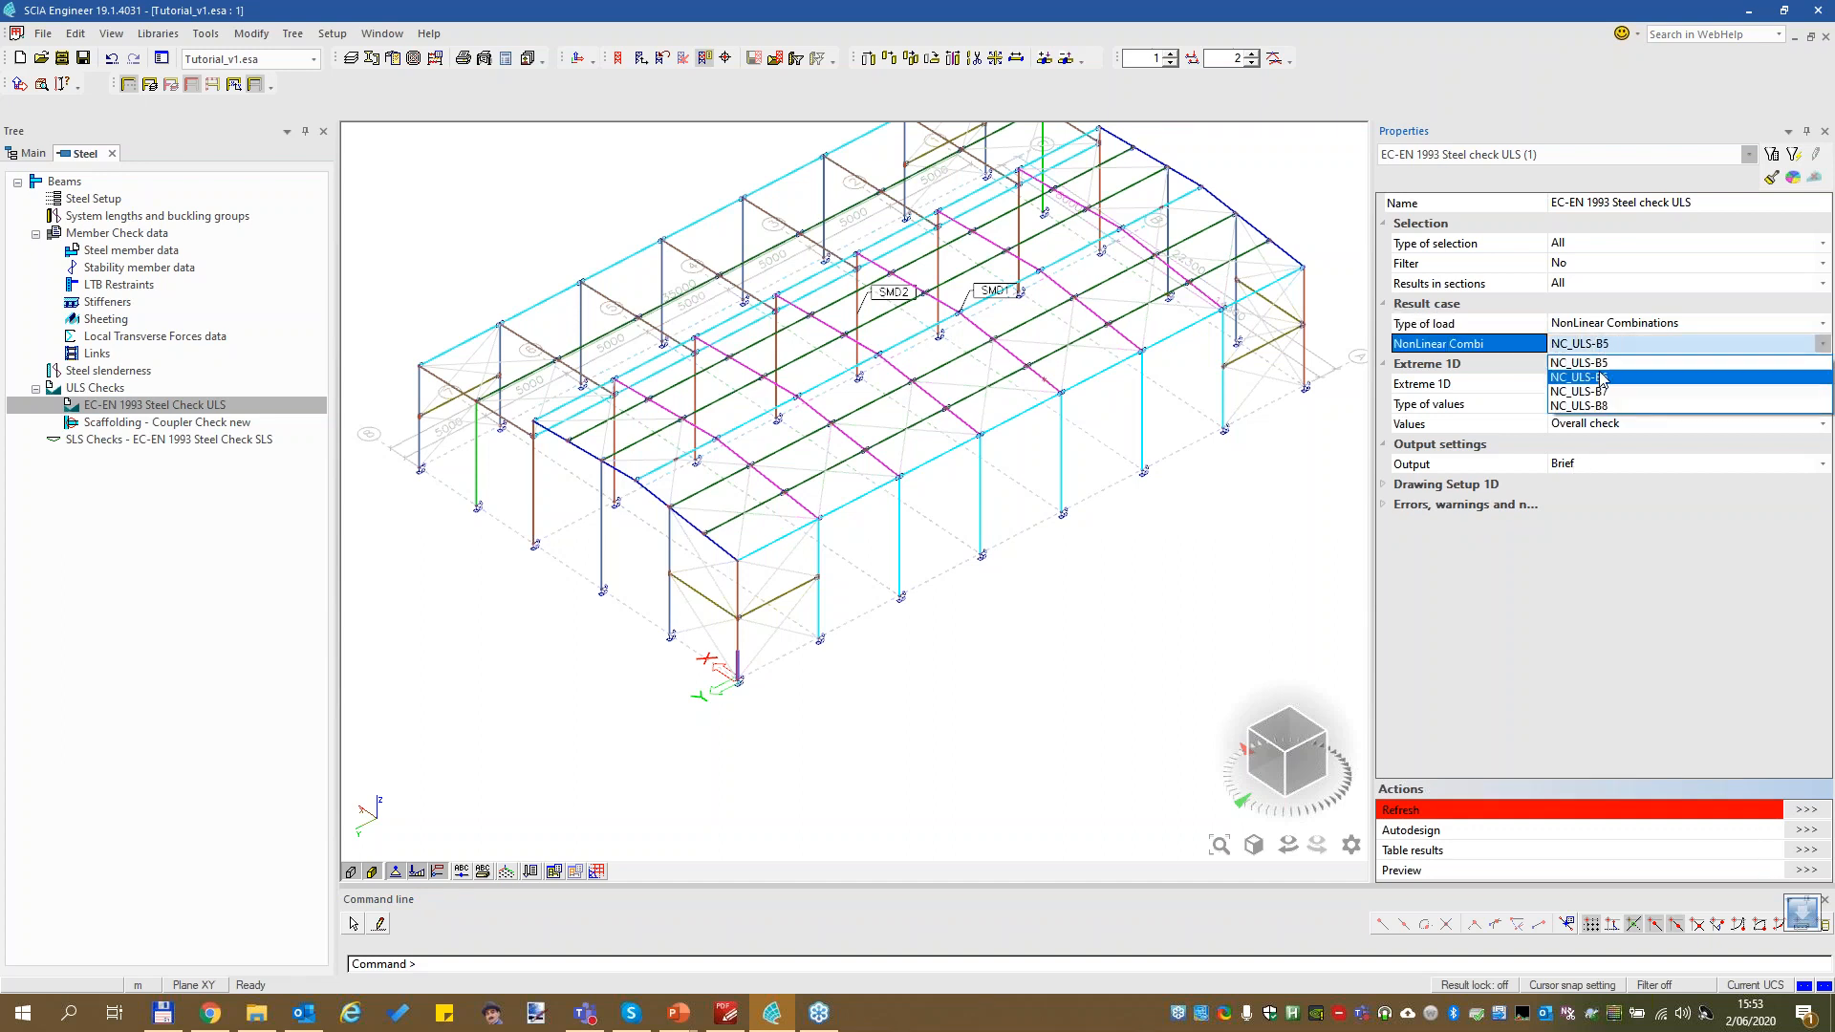
pyautogui.click(1608, 361)
pyautogui.click(1585, 466)
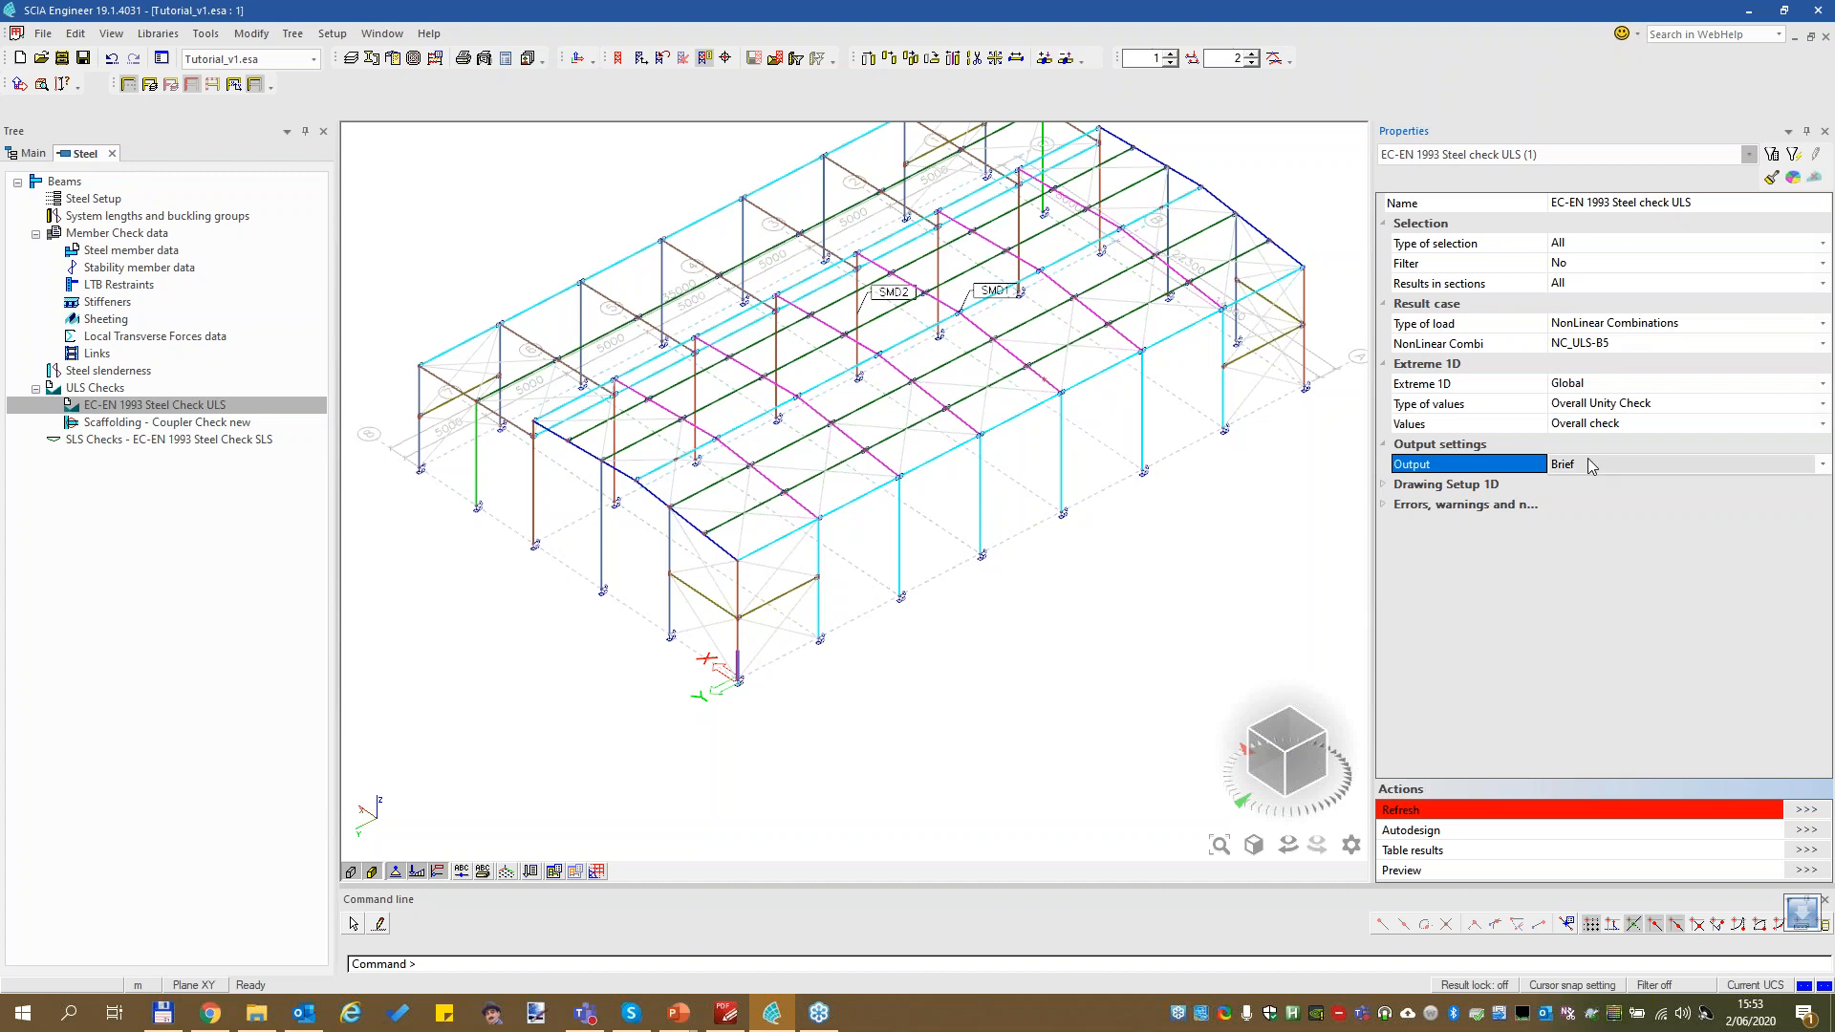
pyautogui.click(1802, 811)
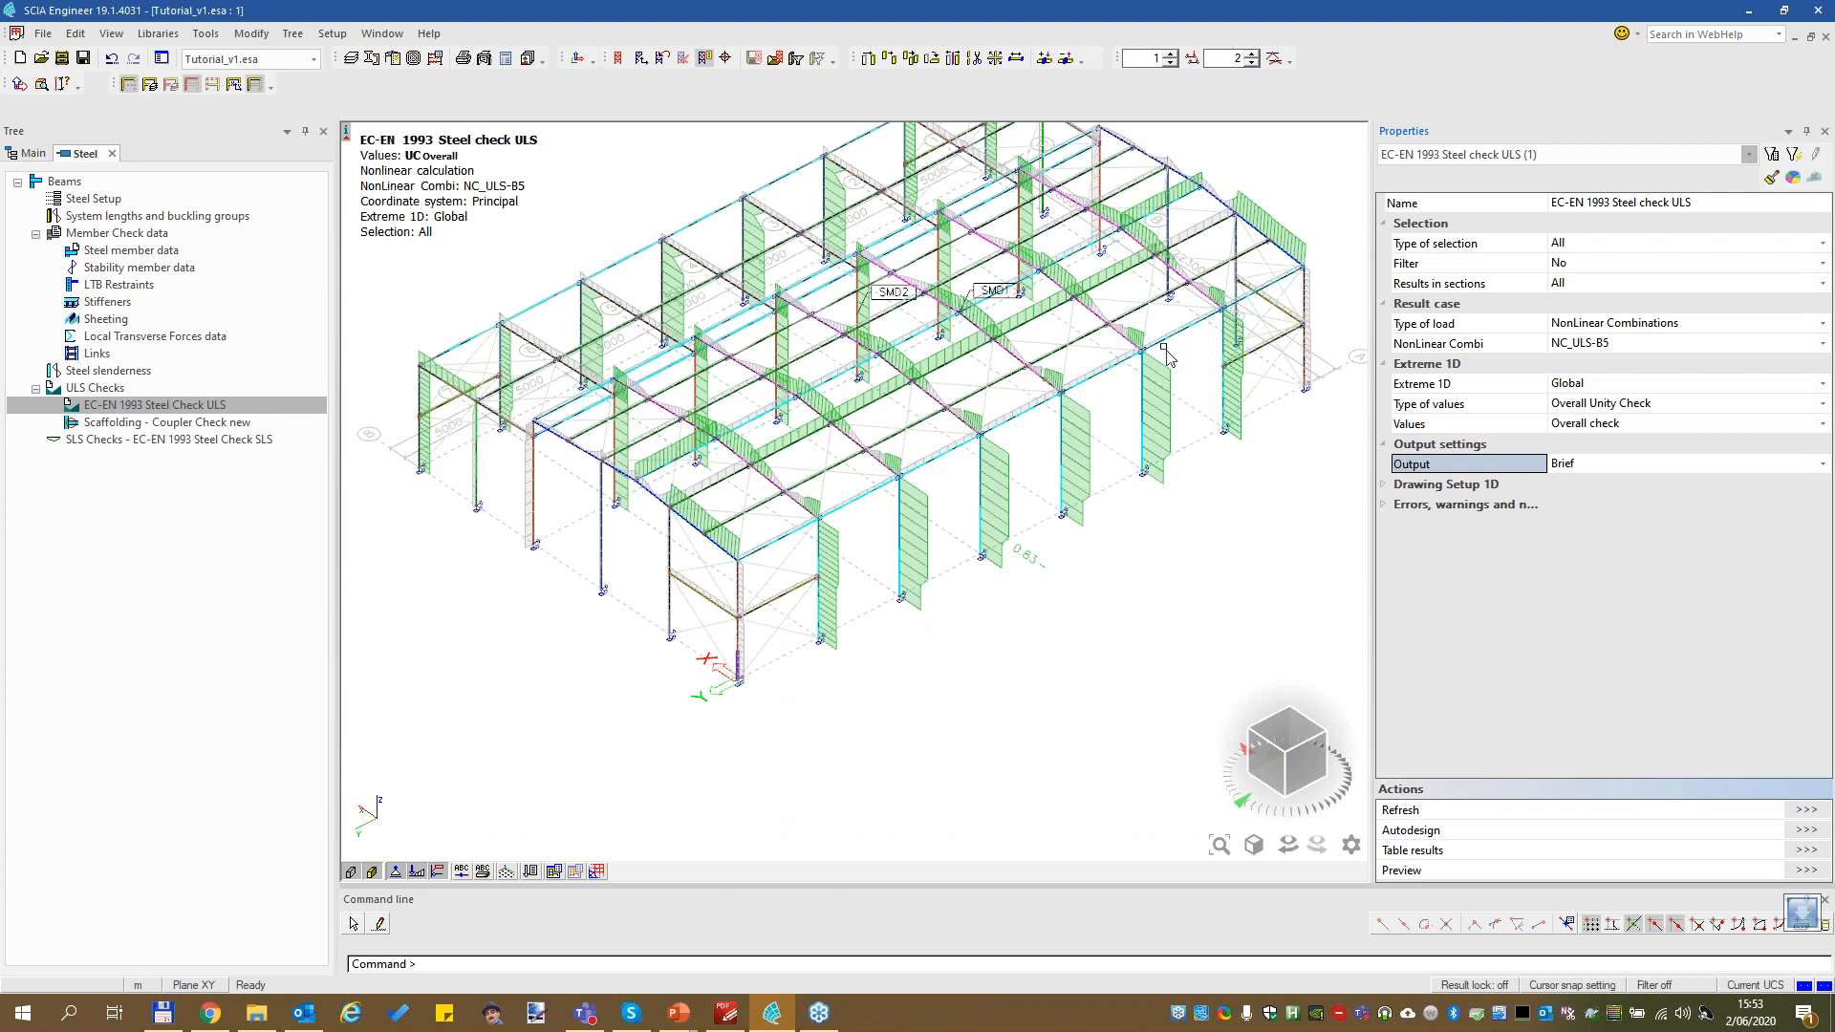
# Set the ULS check output to Detailed, recalculate the check and open its report preview
pyautogui.click(1621, 472)
pyautogui.click(1590, 495)
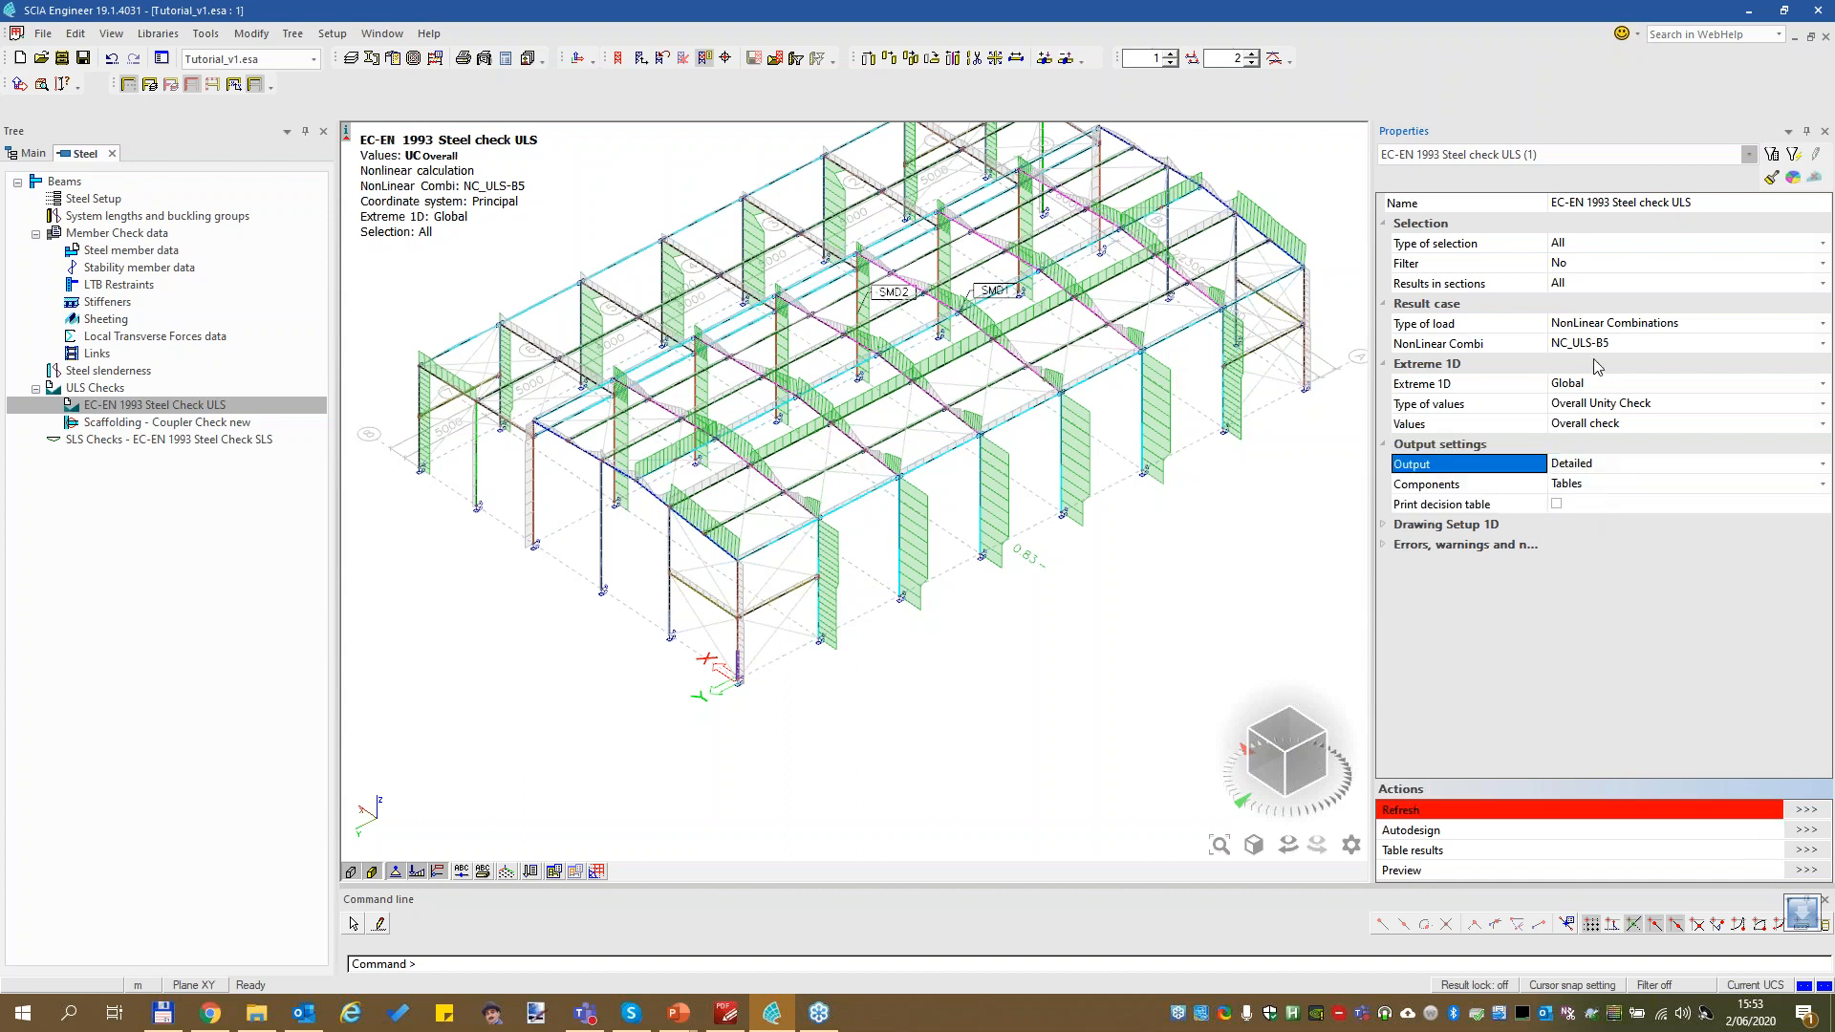
pyautogui.click(1792, 812)
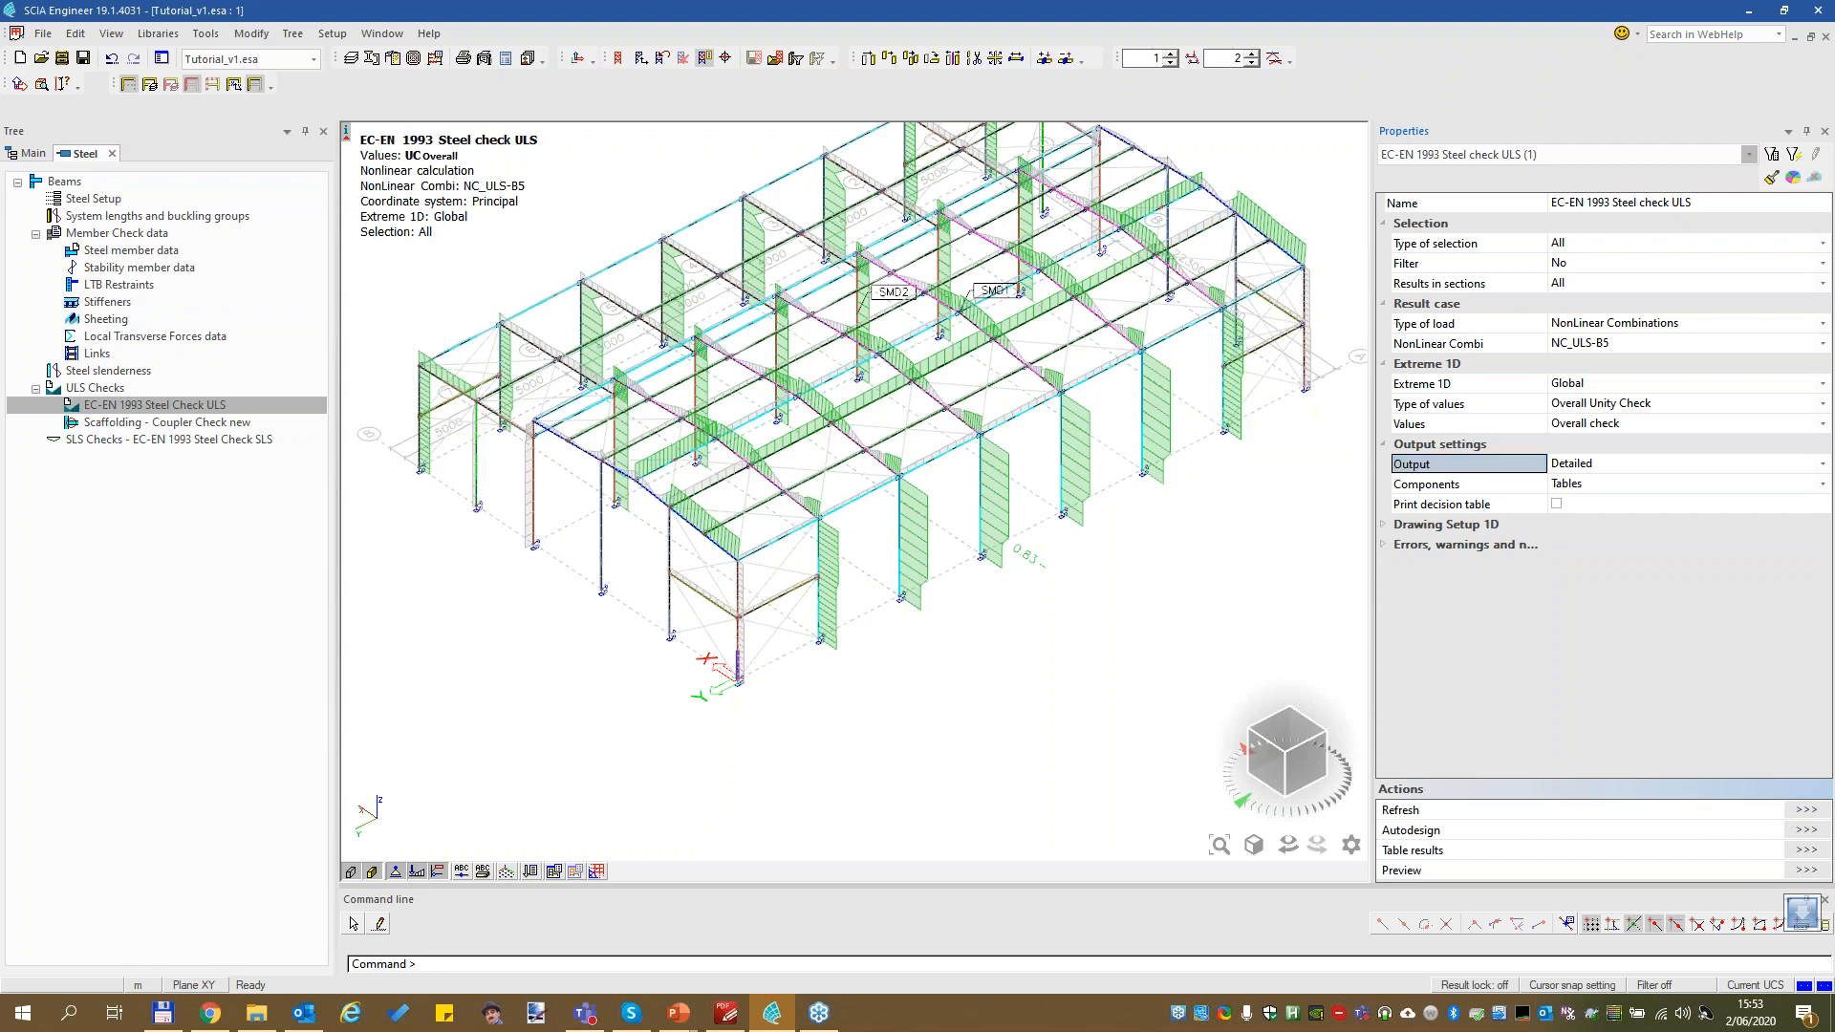
pyautogui.click(1803, 869)
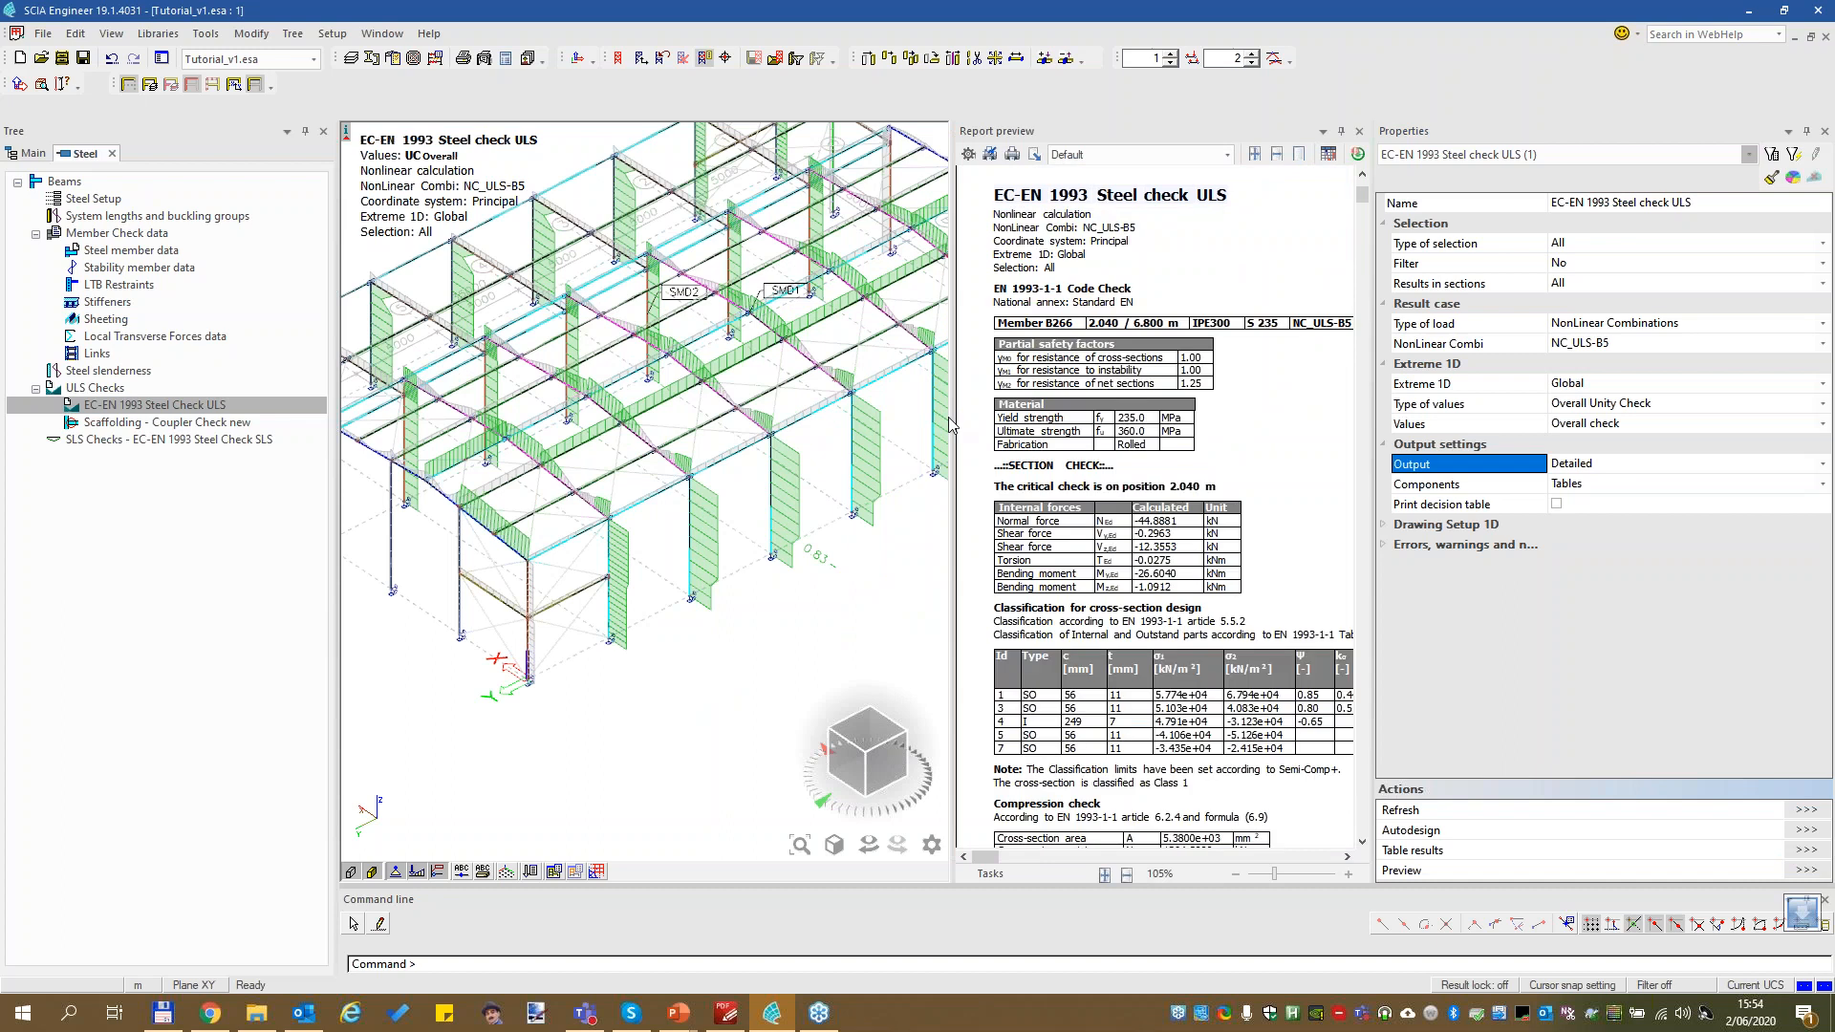
# Read through the detailed report to the flexural buckling check and its buckling factors, and close the preview
pyautogui.moveTo(951, 419); pyautogui.dragTo(698, 392)
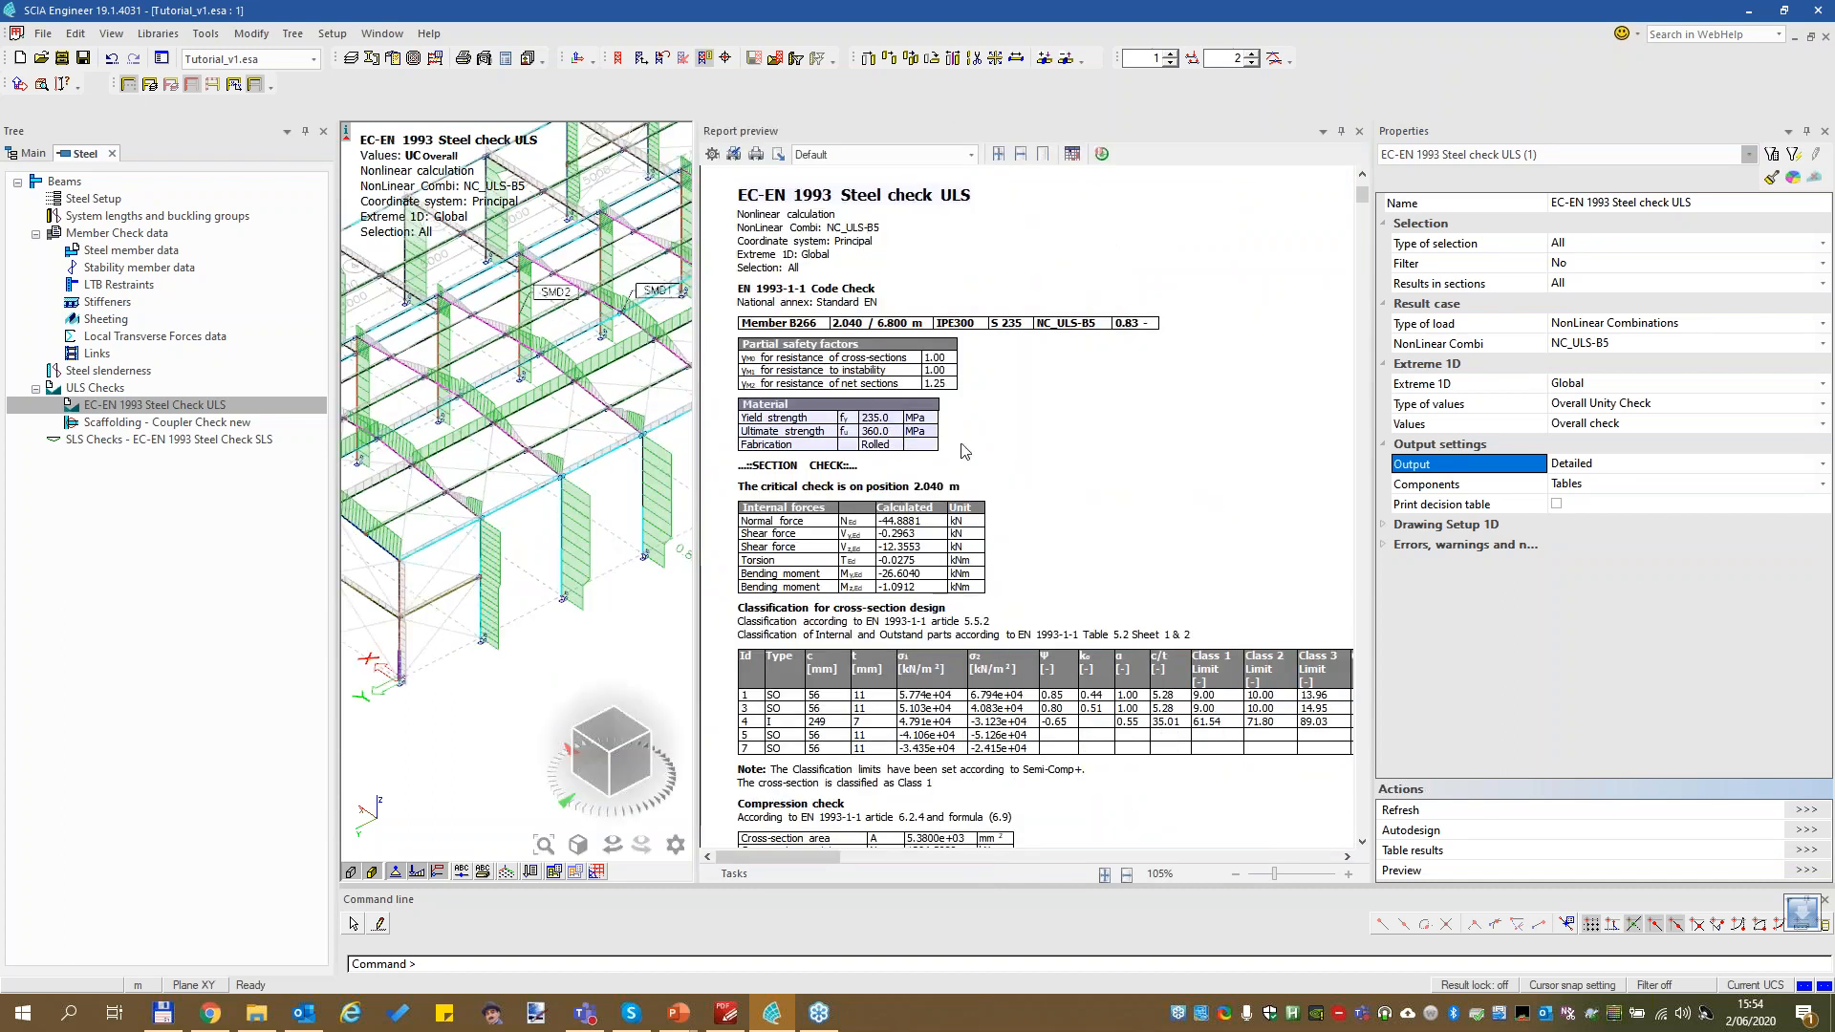
pyautogui.scroll(-15, 1011, 447)
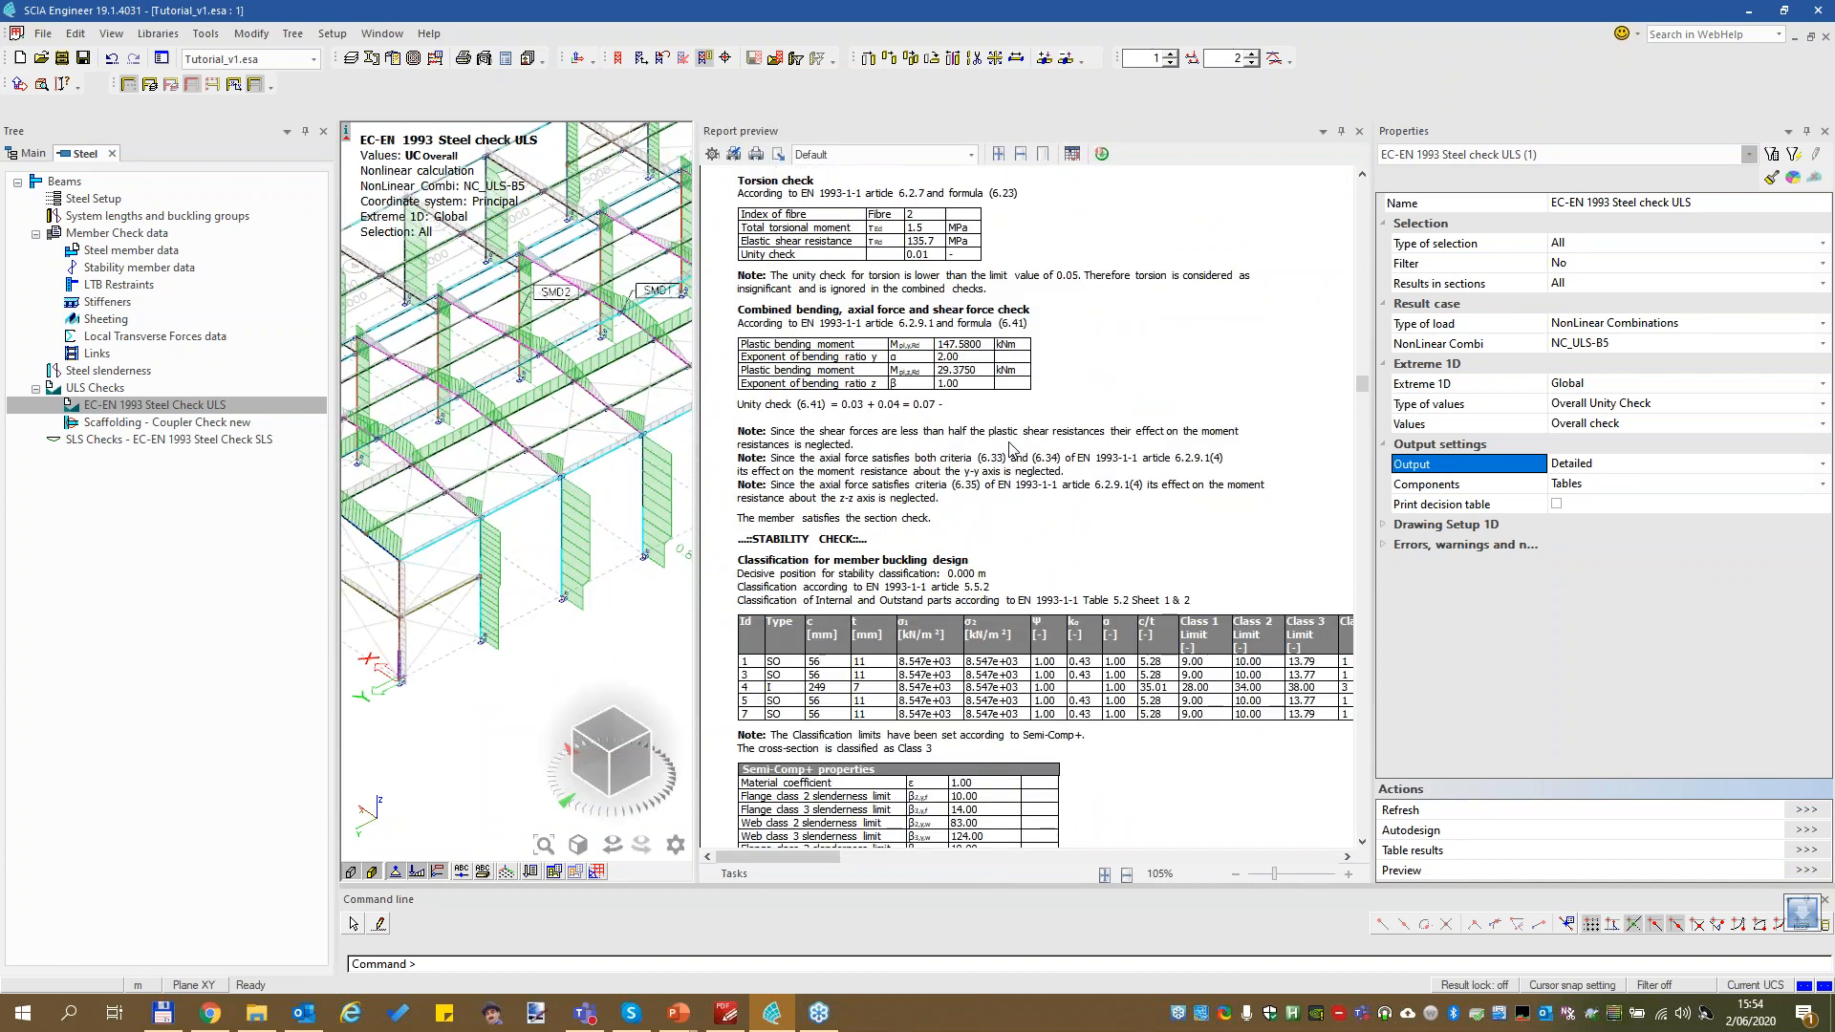
pyautogui.scroll(-9, 1011, 447)
pyautogui.scroll(-5, 987, 466)
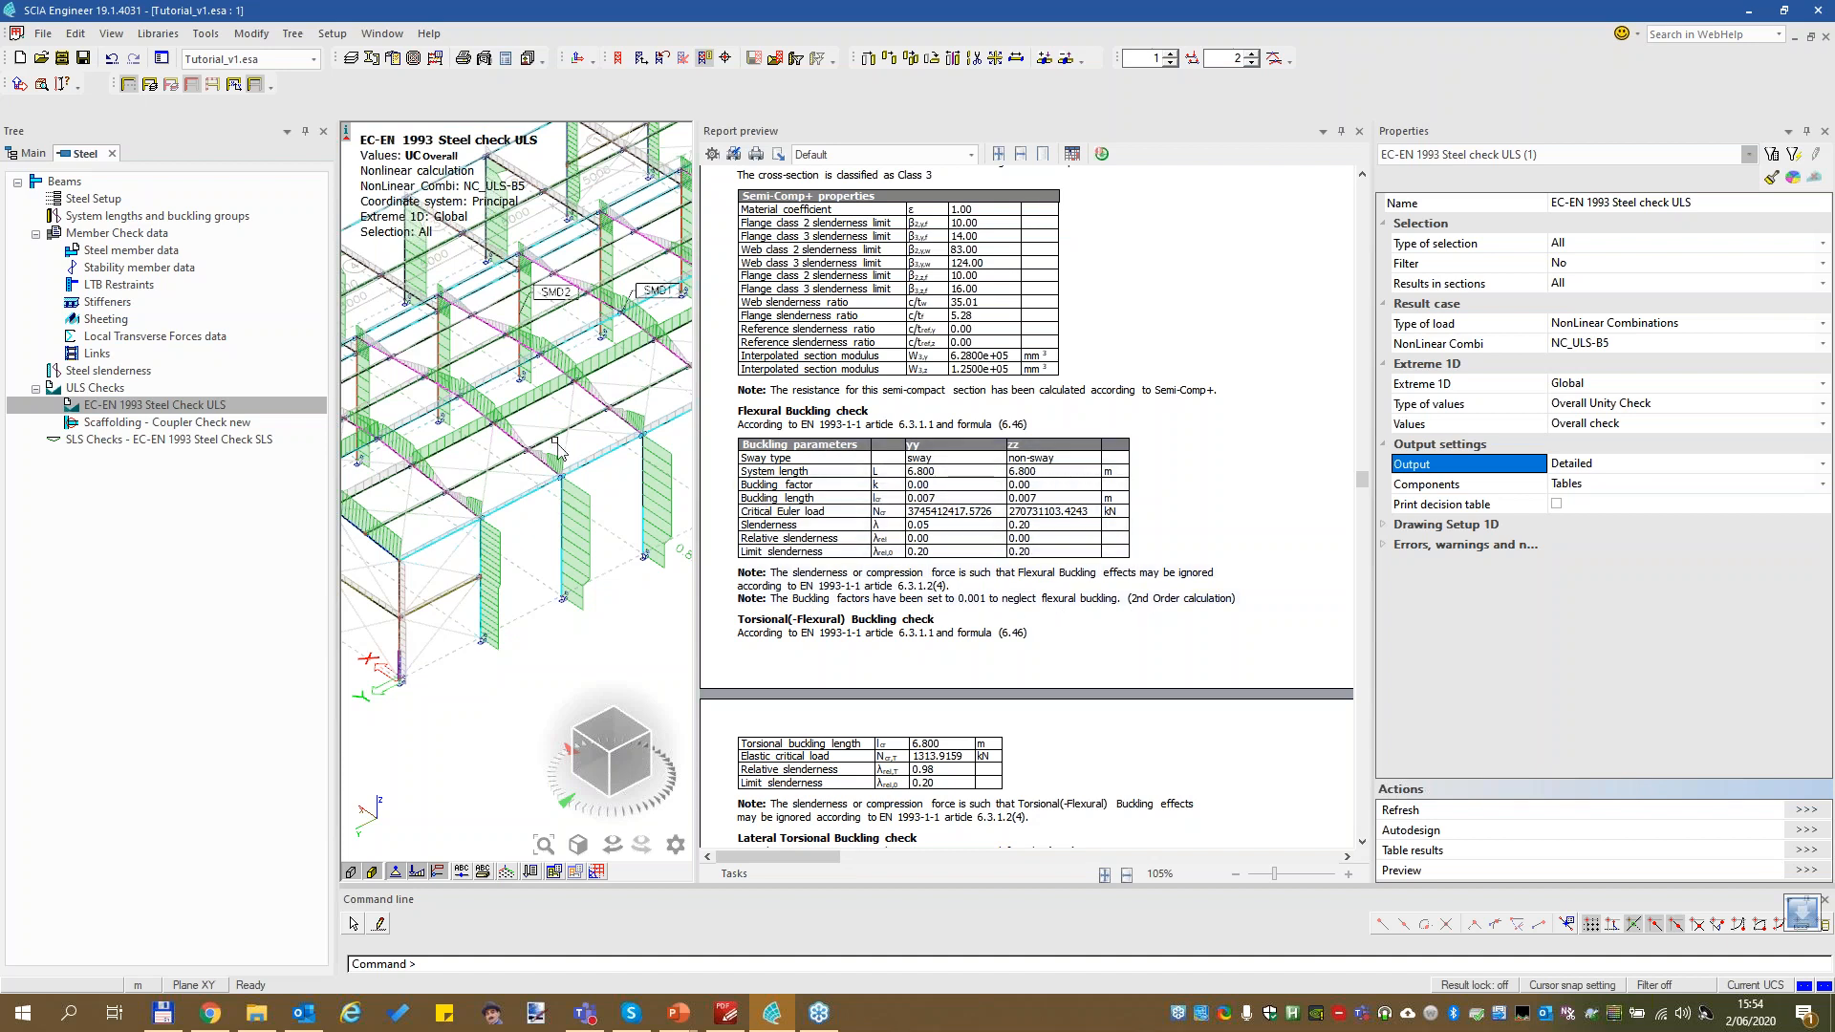
pyautogui.click(1359, 132)
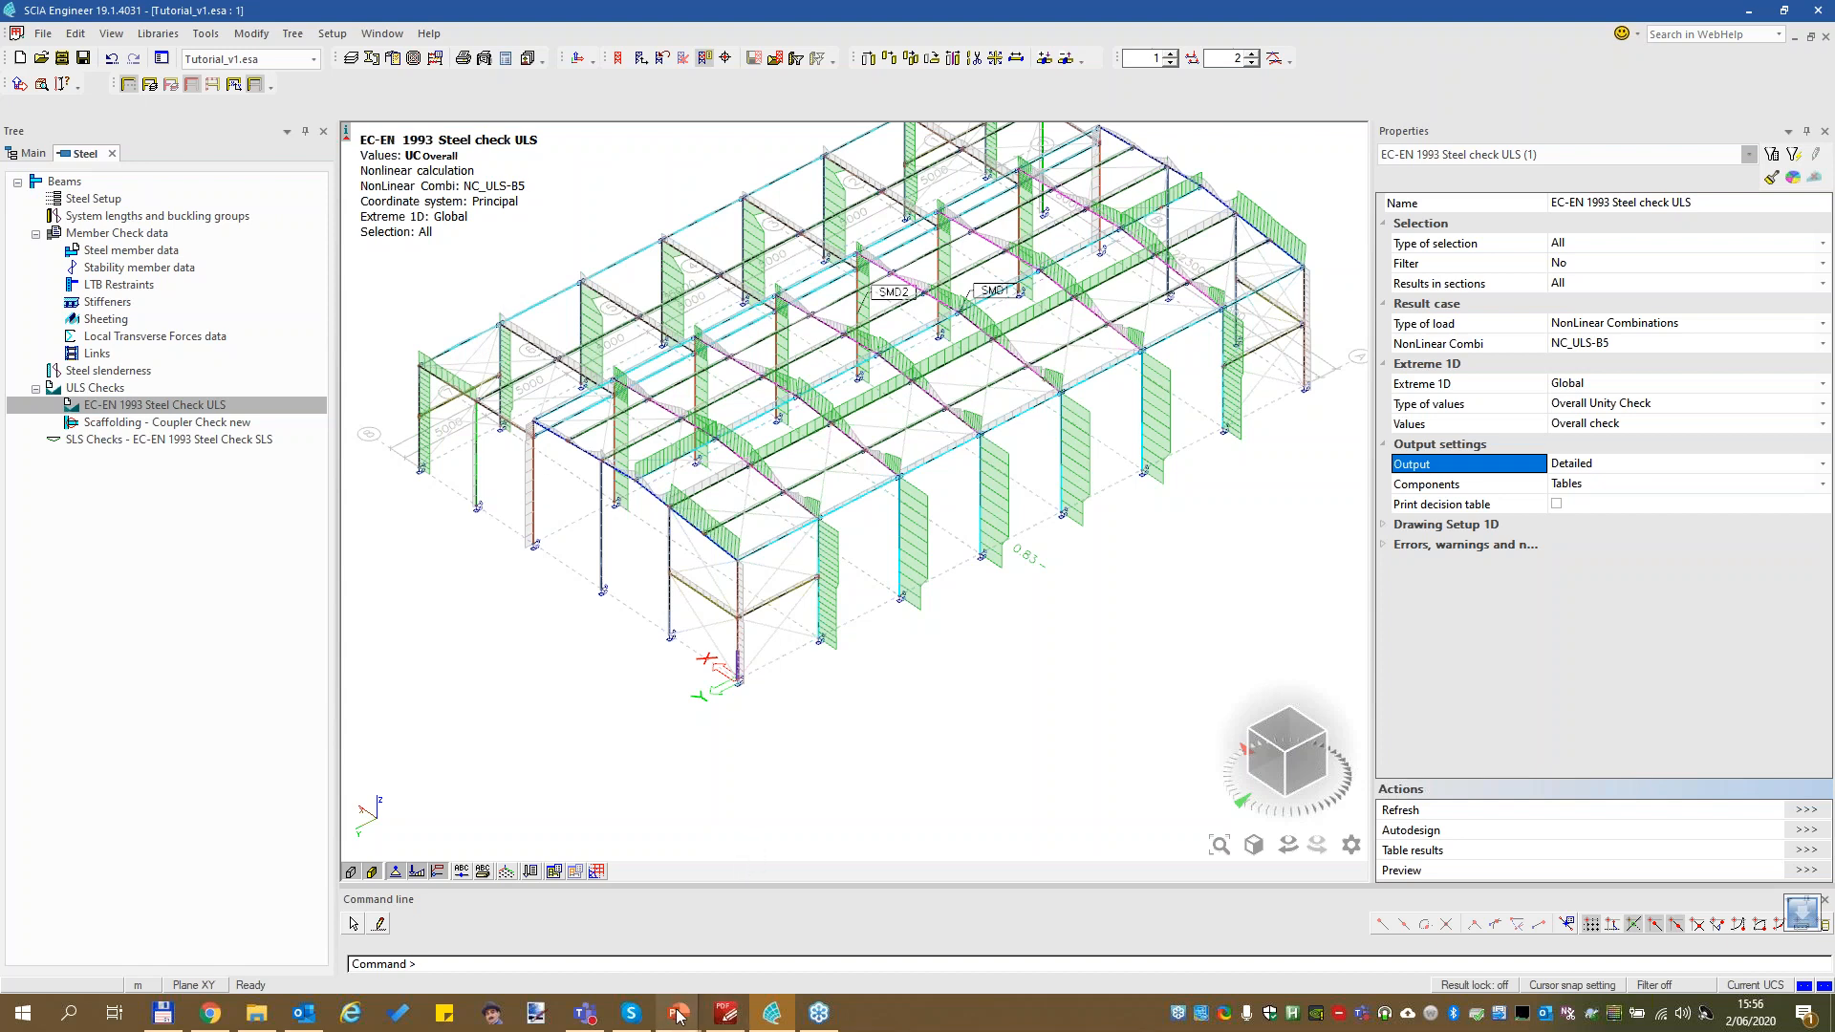
pyautogui.moveTo(677, 1015)
pyautogui.click(782, 918)
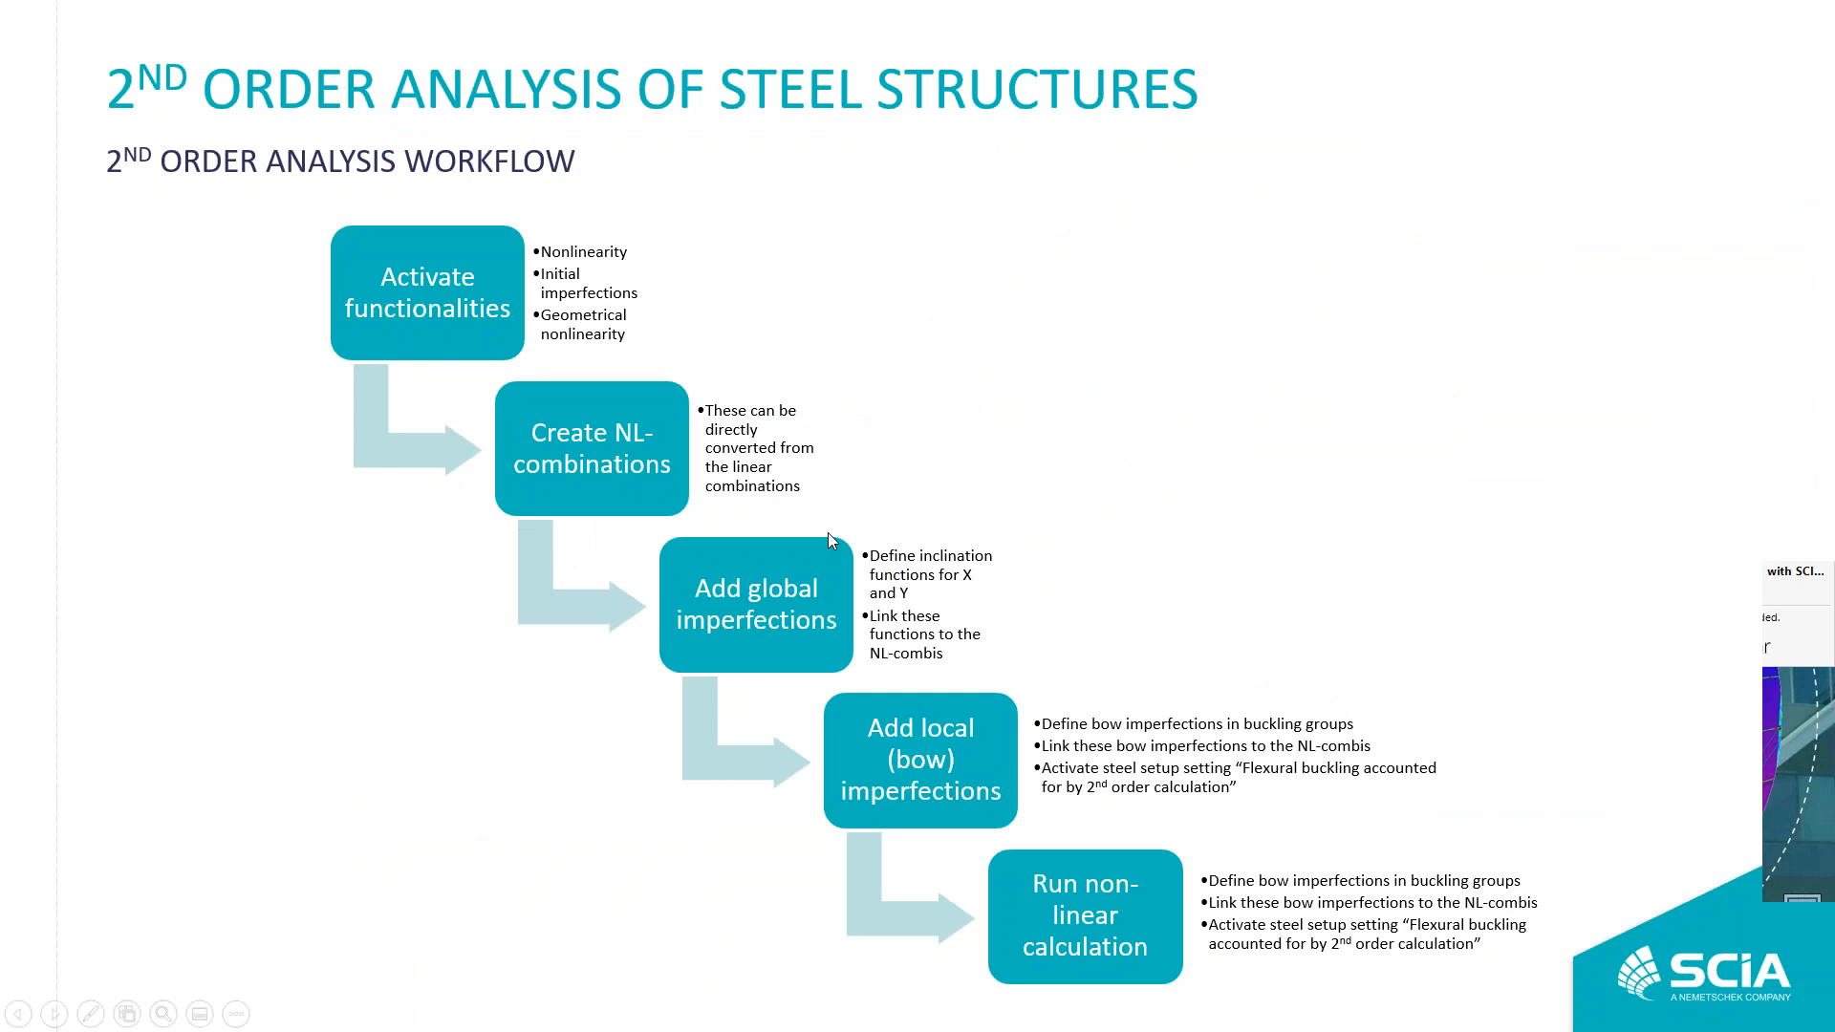
pyautogui.click(1054, 344)
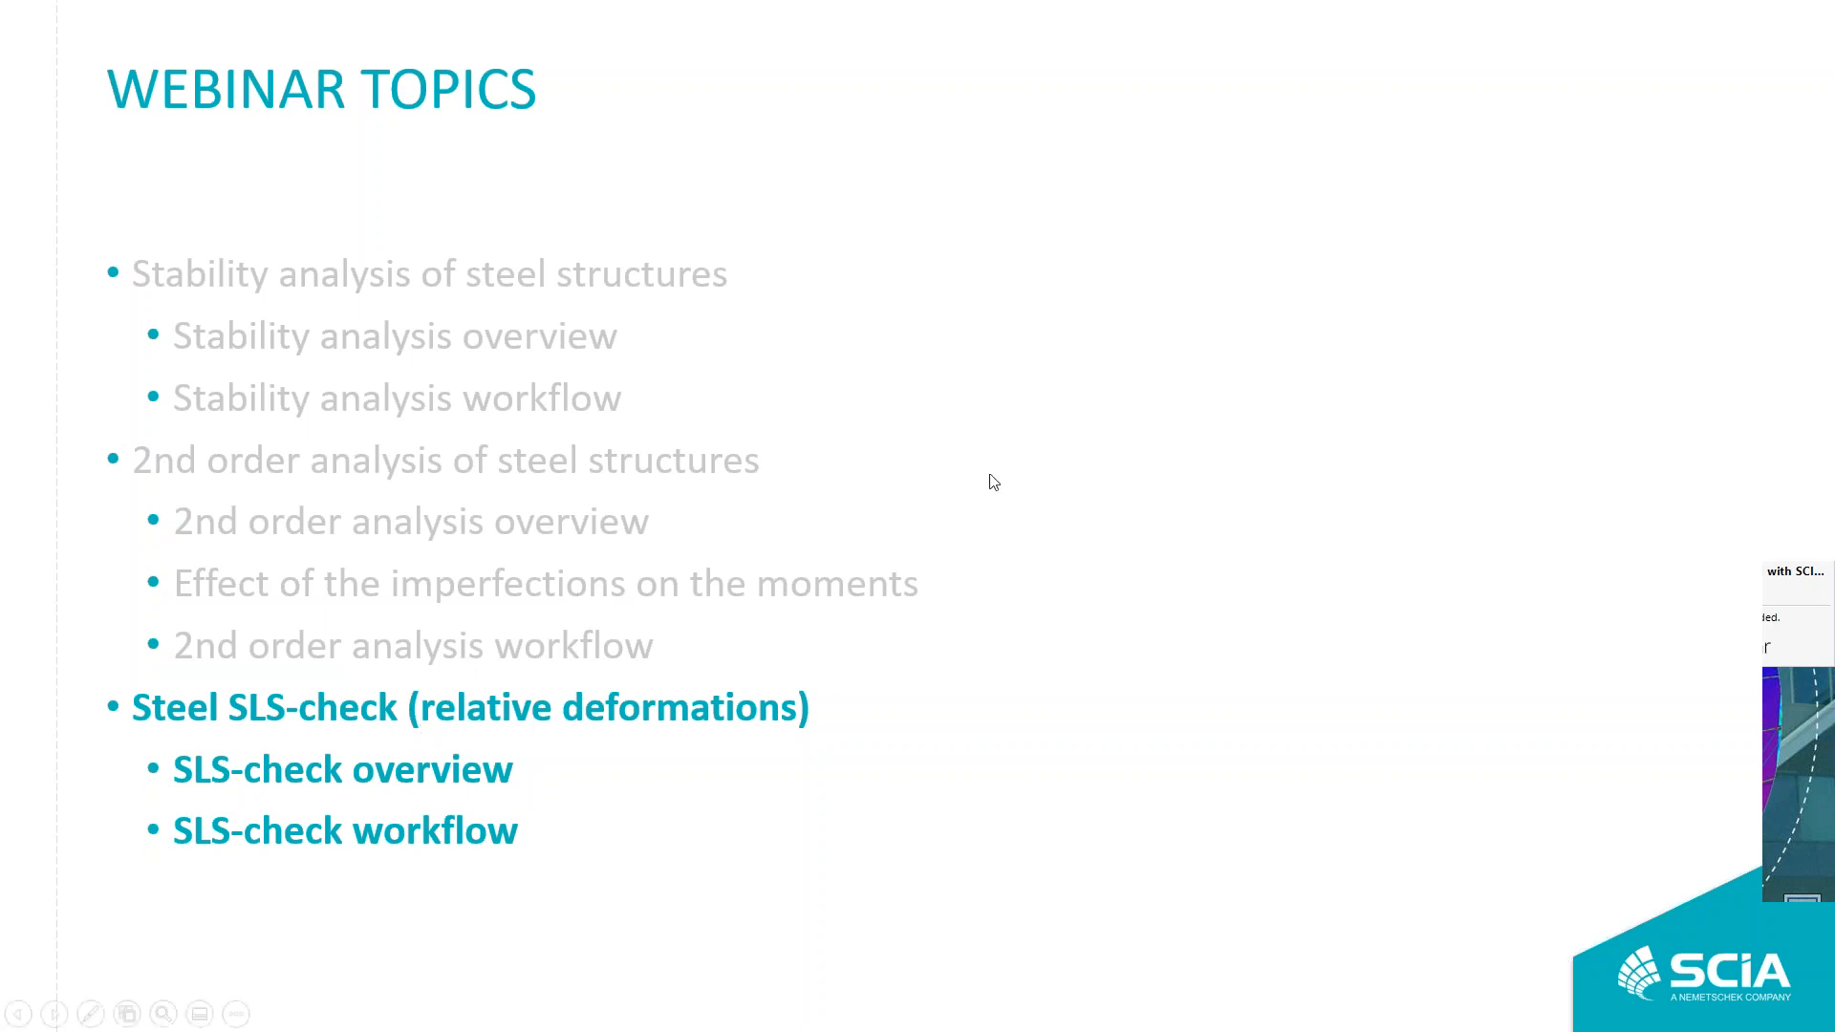
pyautogui.click(1021, 428)
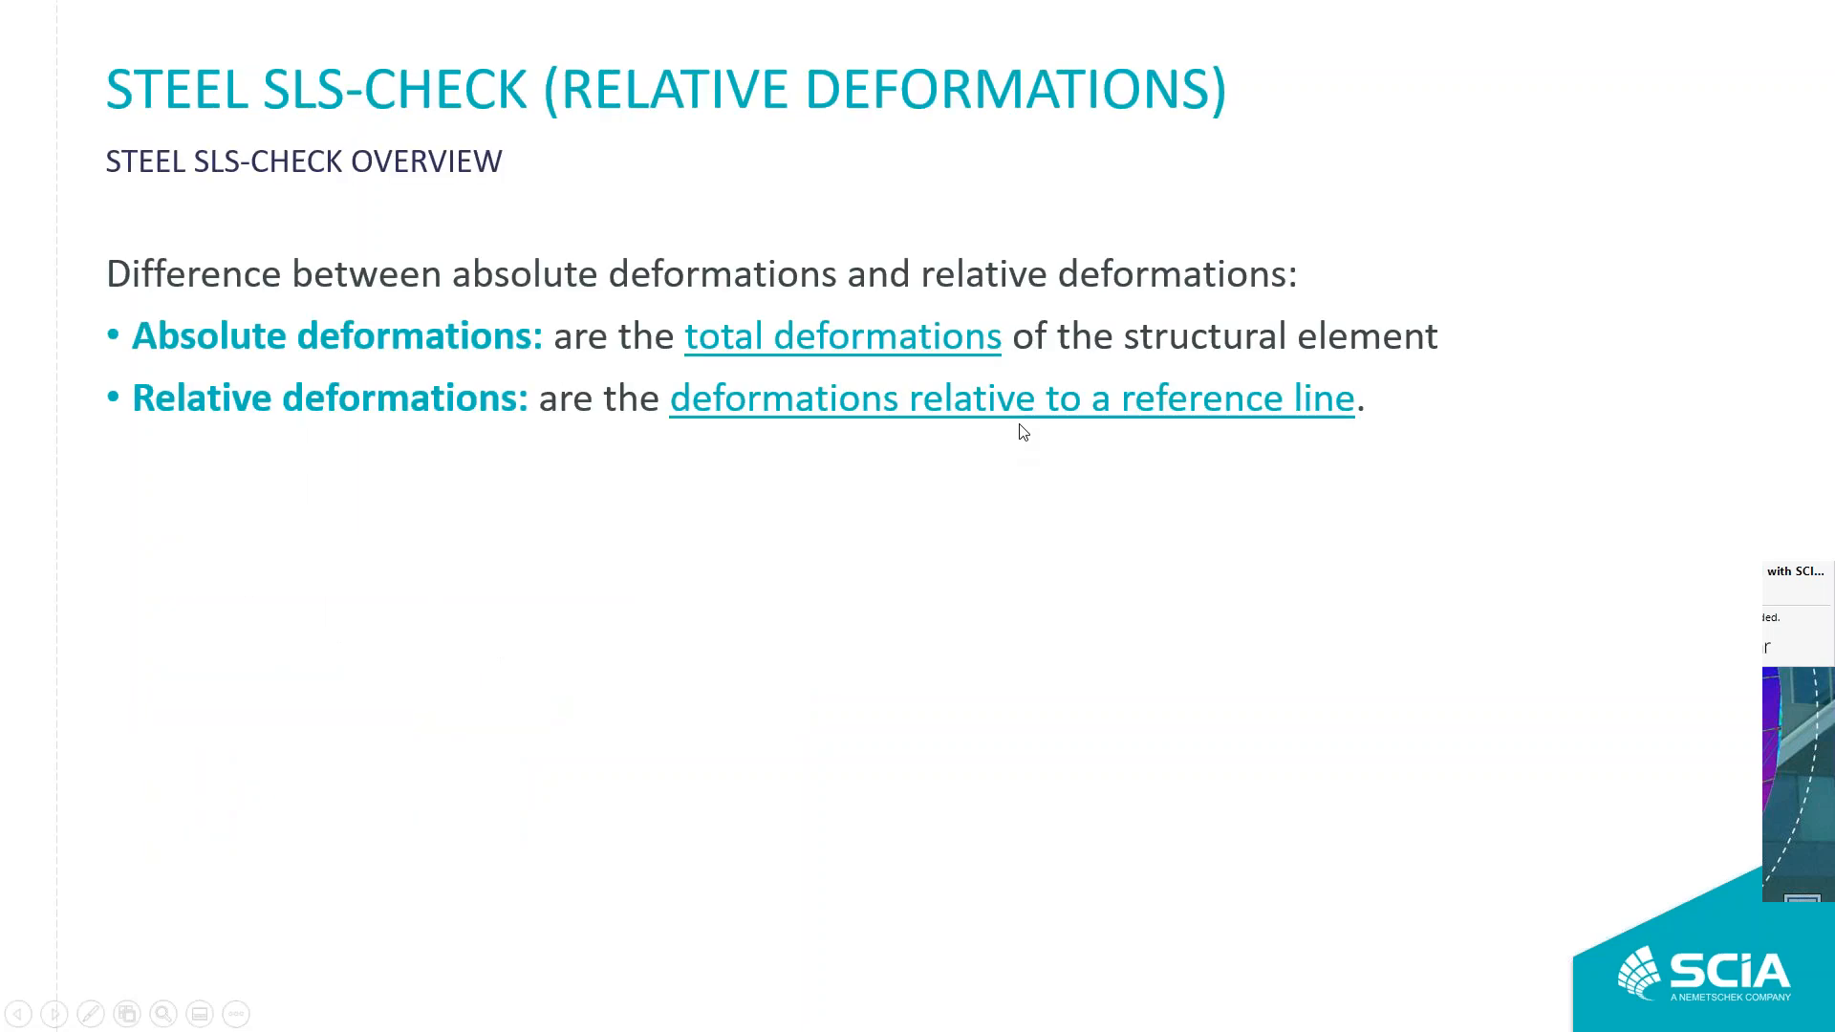
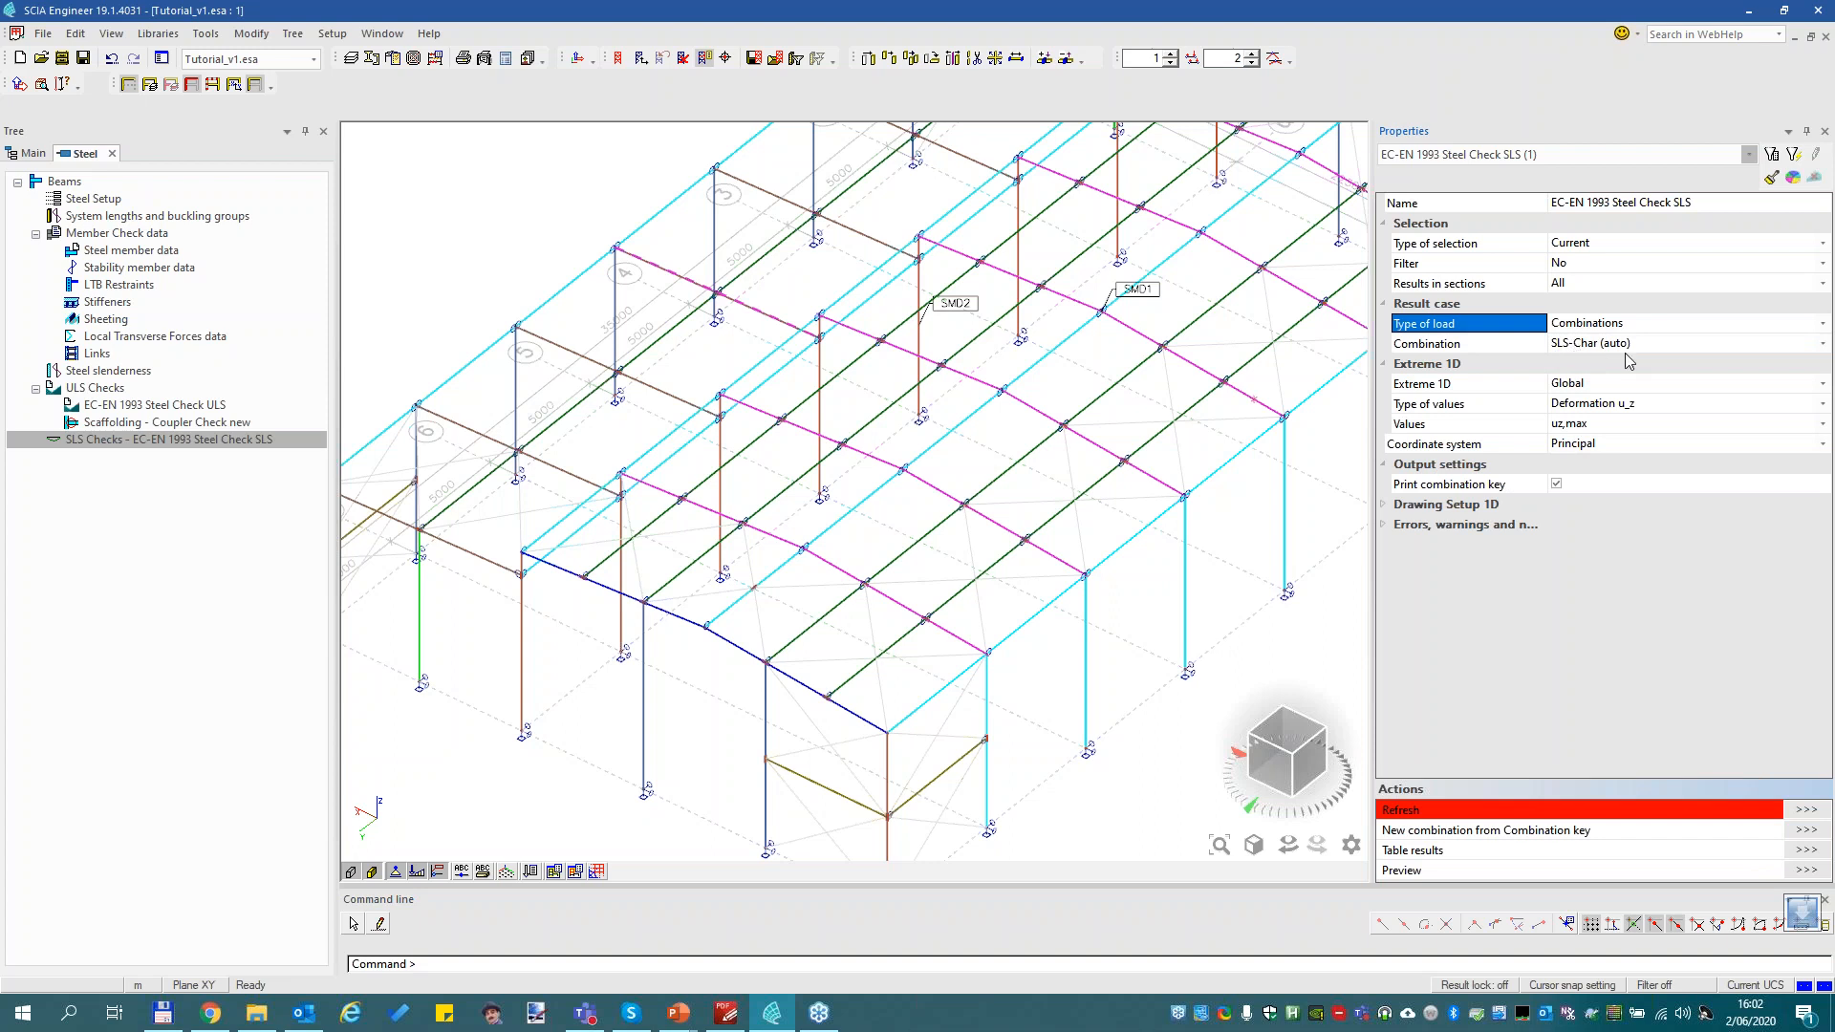
# Run the SLS steel check on the selected roof beam for SLS-Char (auto) with Overall Unity Check values
pyautogui.click(1590, 404)
pyautogui.click(1591, 405)
pyautogui.click(1612, 424)
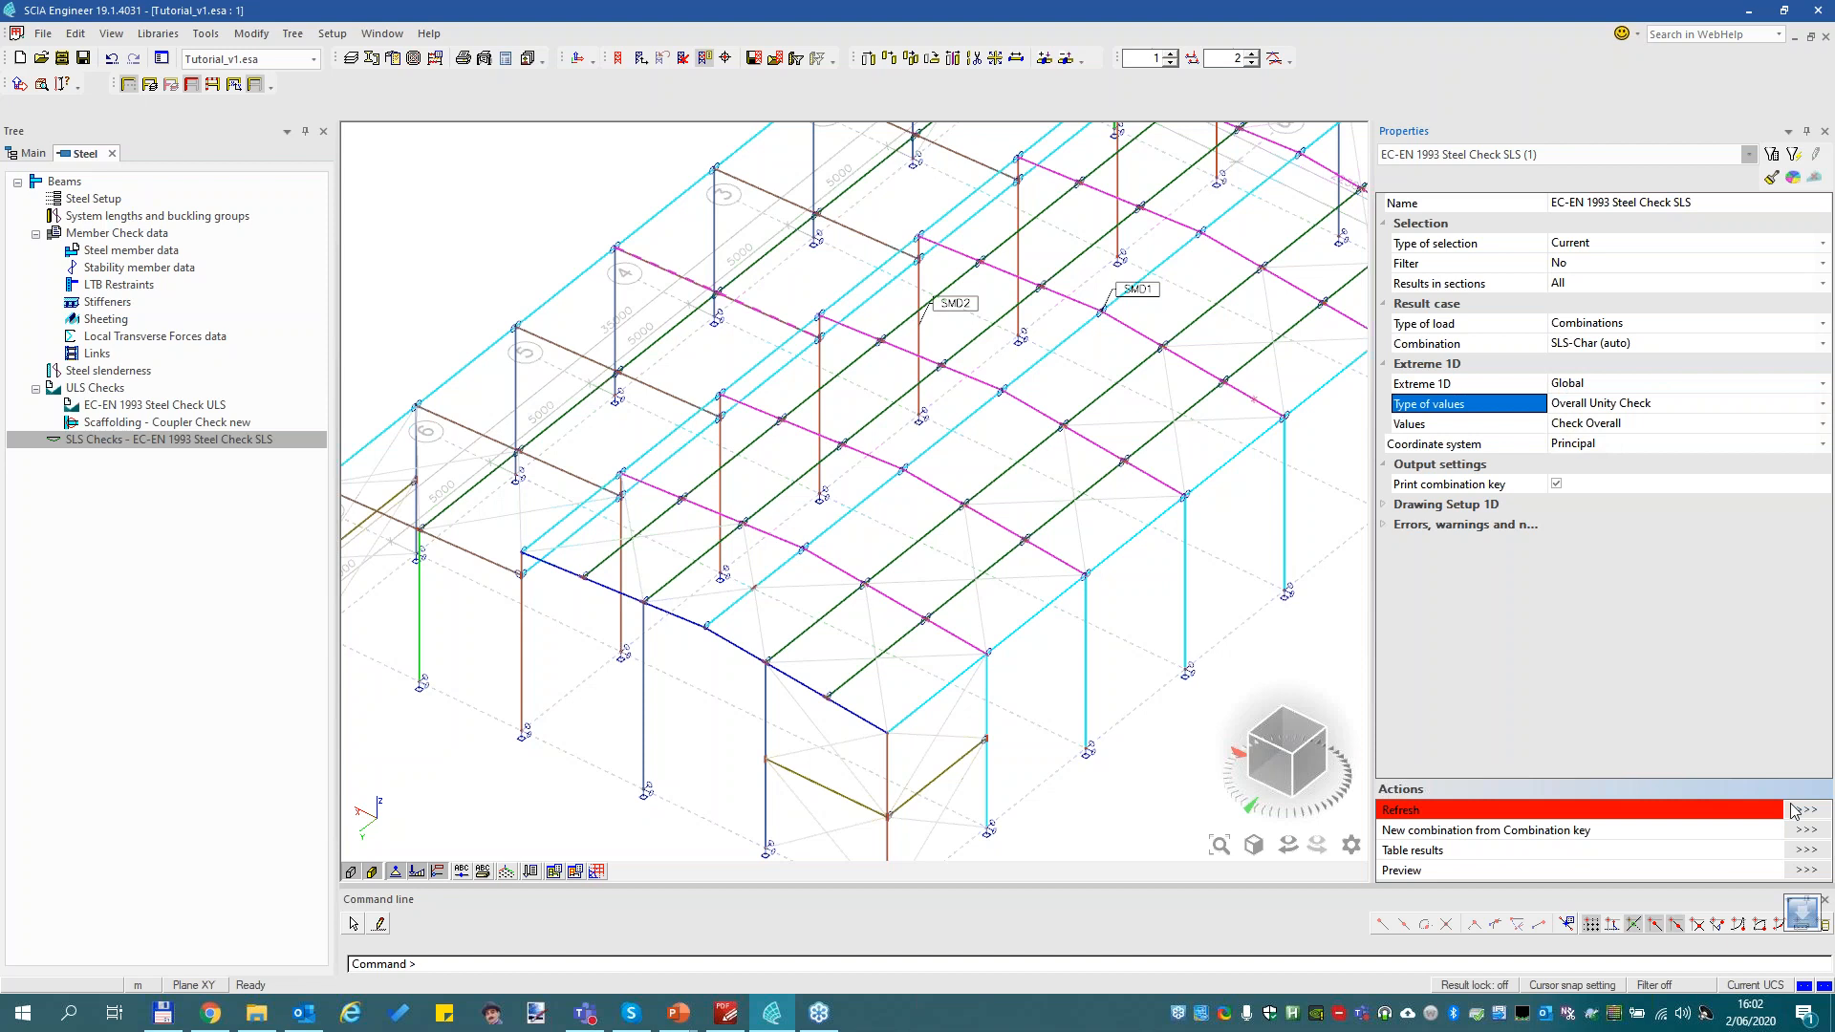
pyautogui.click(1793, 811)
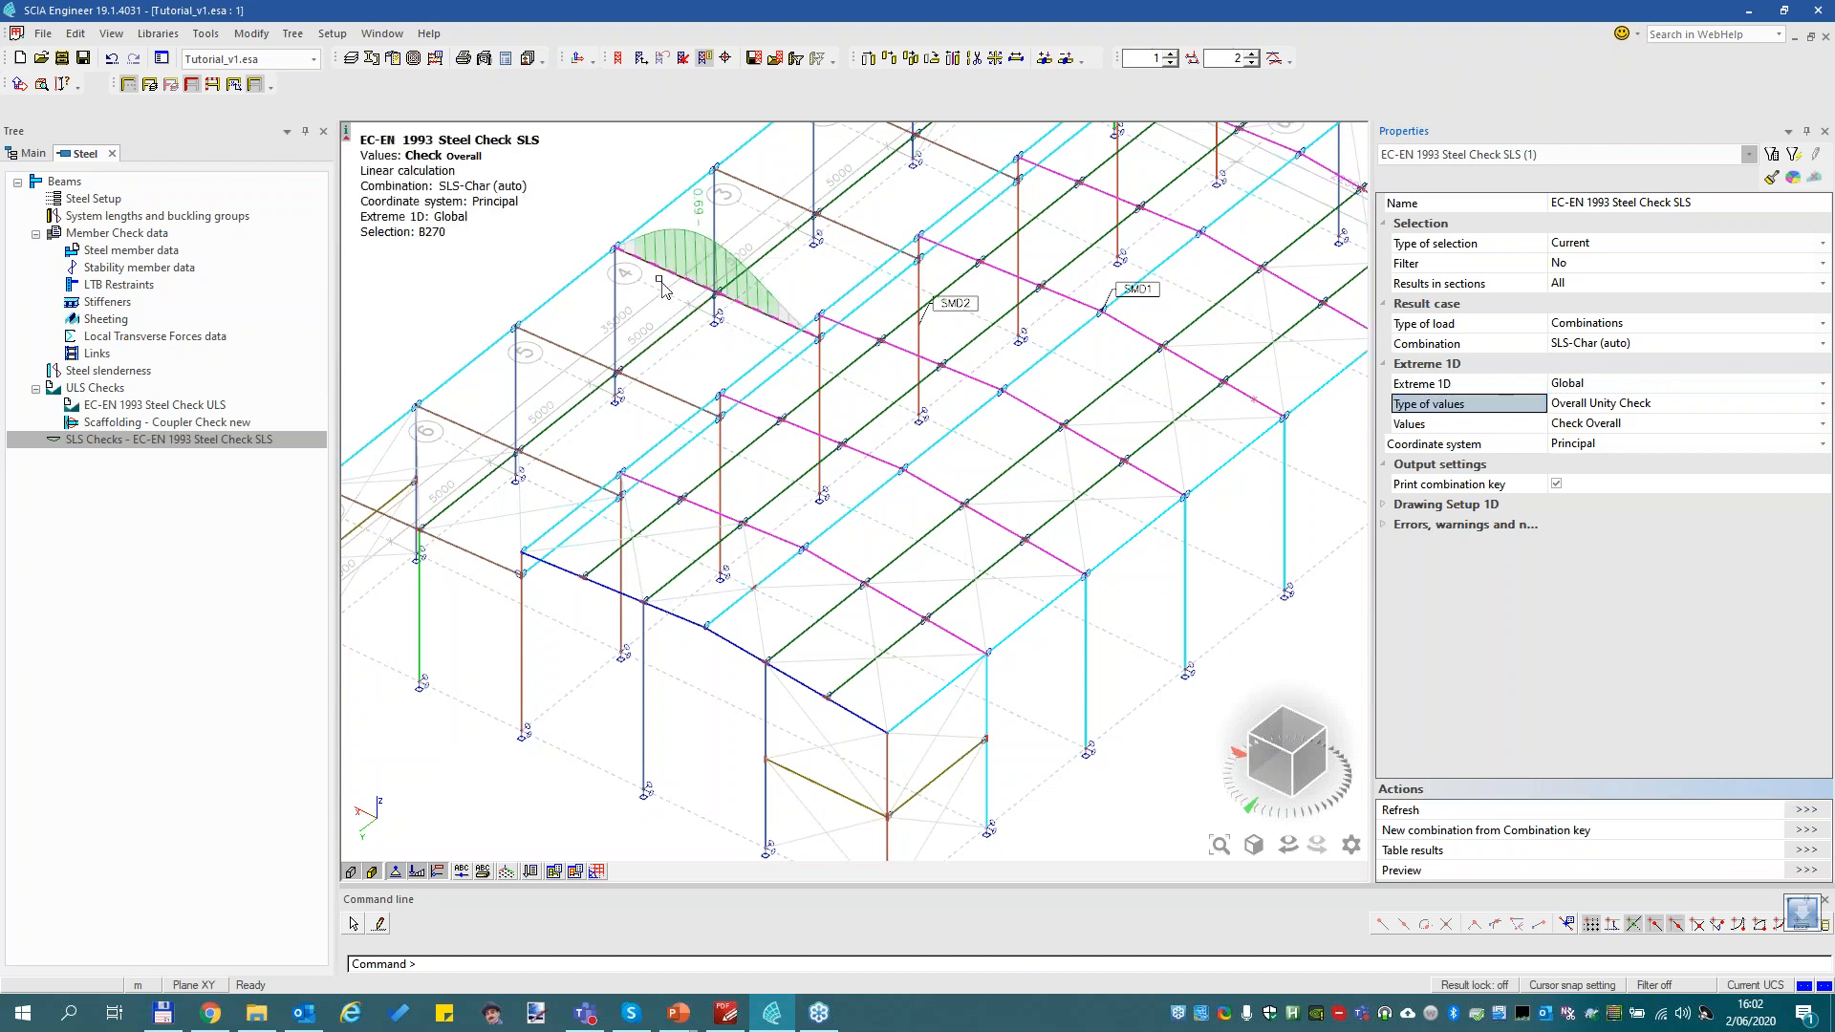
# Preview the SLS check report and examine the beam's deformations, limits and unity checks beside the model
pyautogui.click(1805, 871)
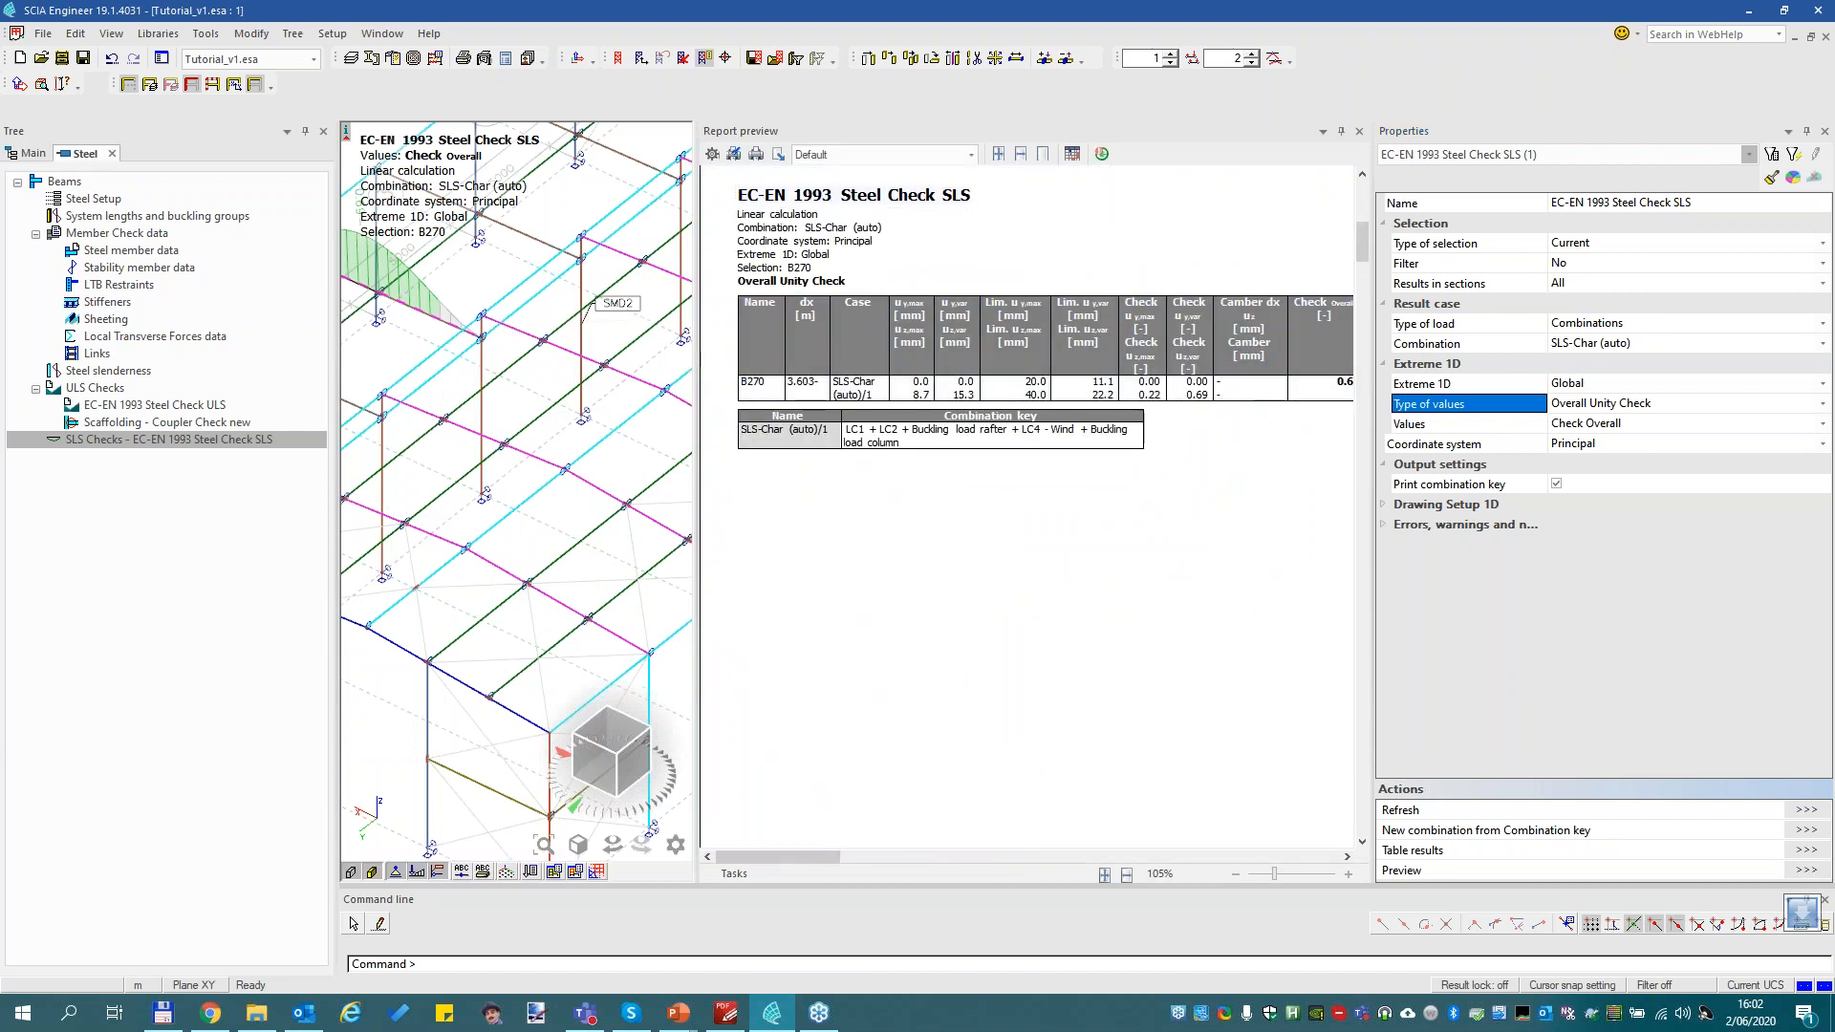
pyautogui.moveTo(694, 362); pyautogui.dragTo(399, 362)
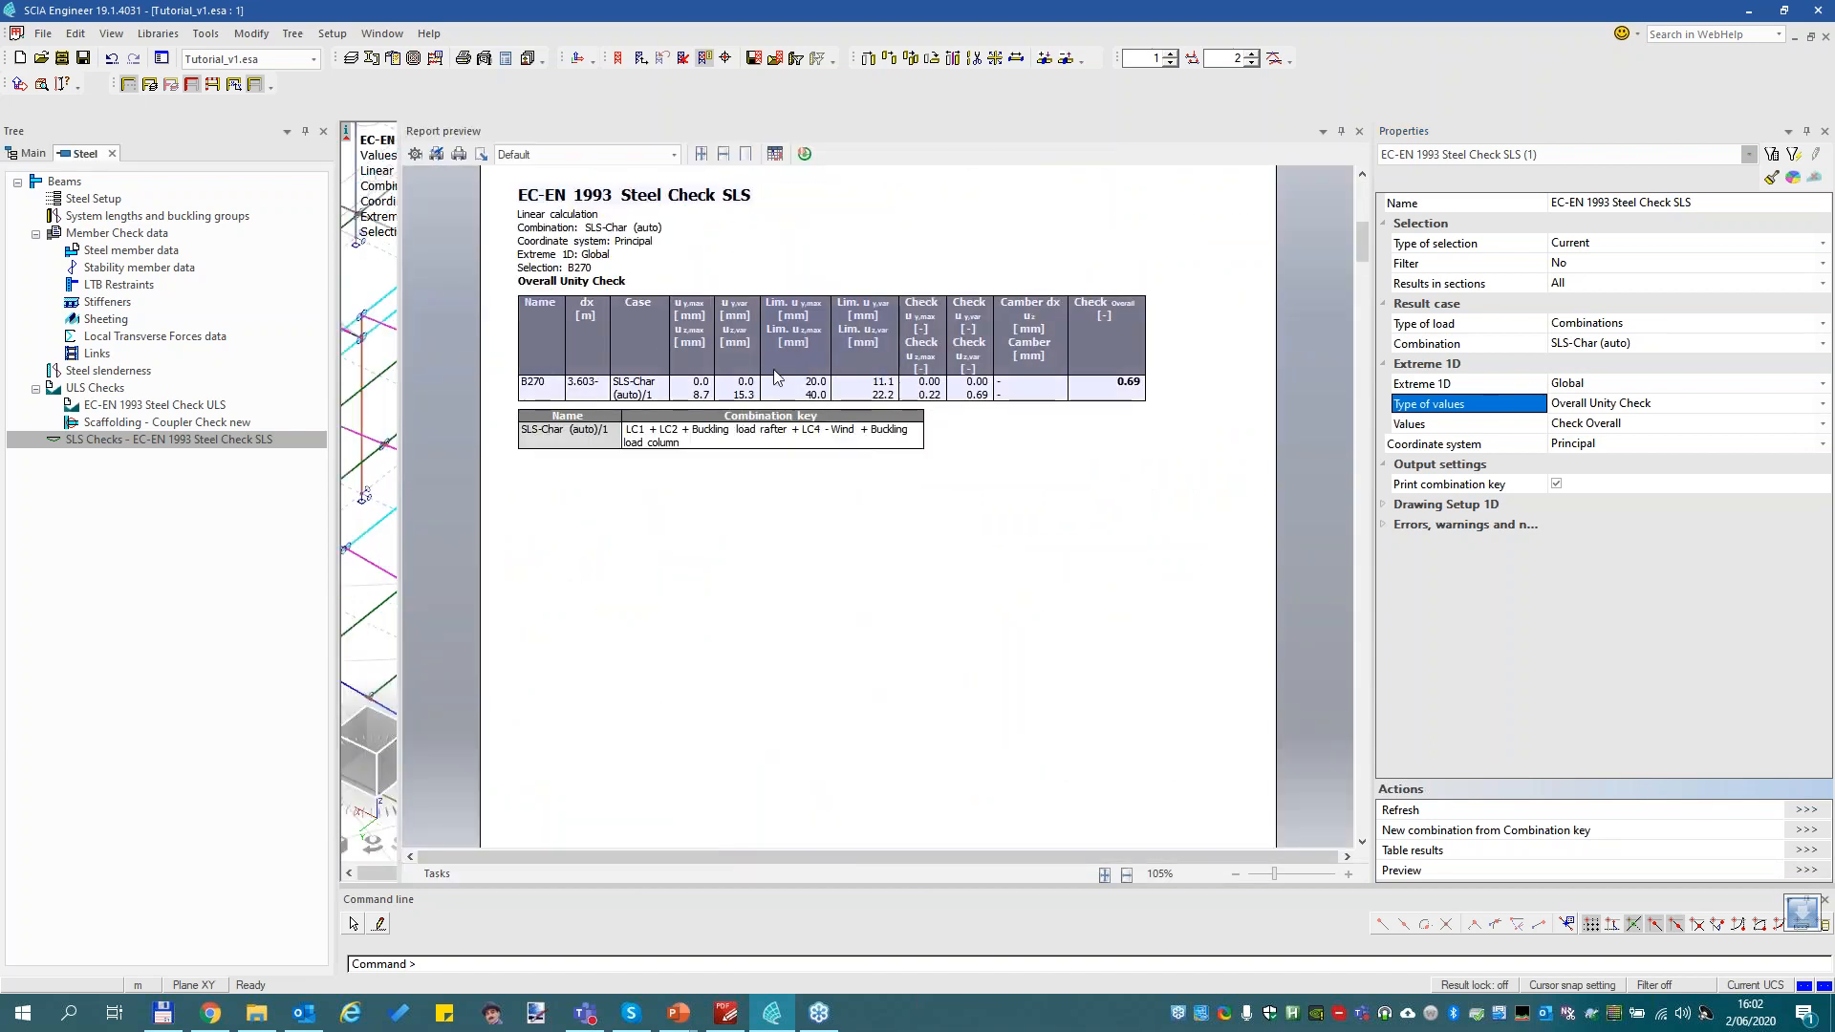
pyautogui.keyDown('ctrl'); pyautogui.scroll(1, 765, 379); pyautogui.keyUp('ctrl')
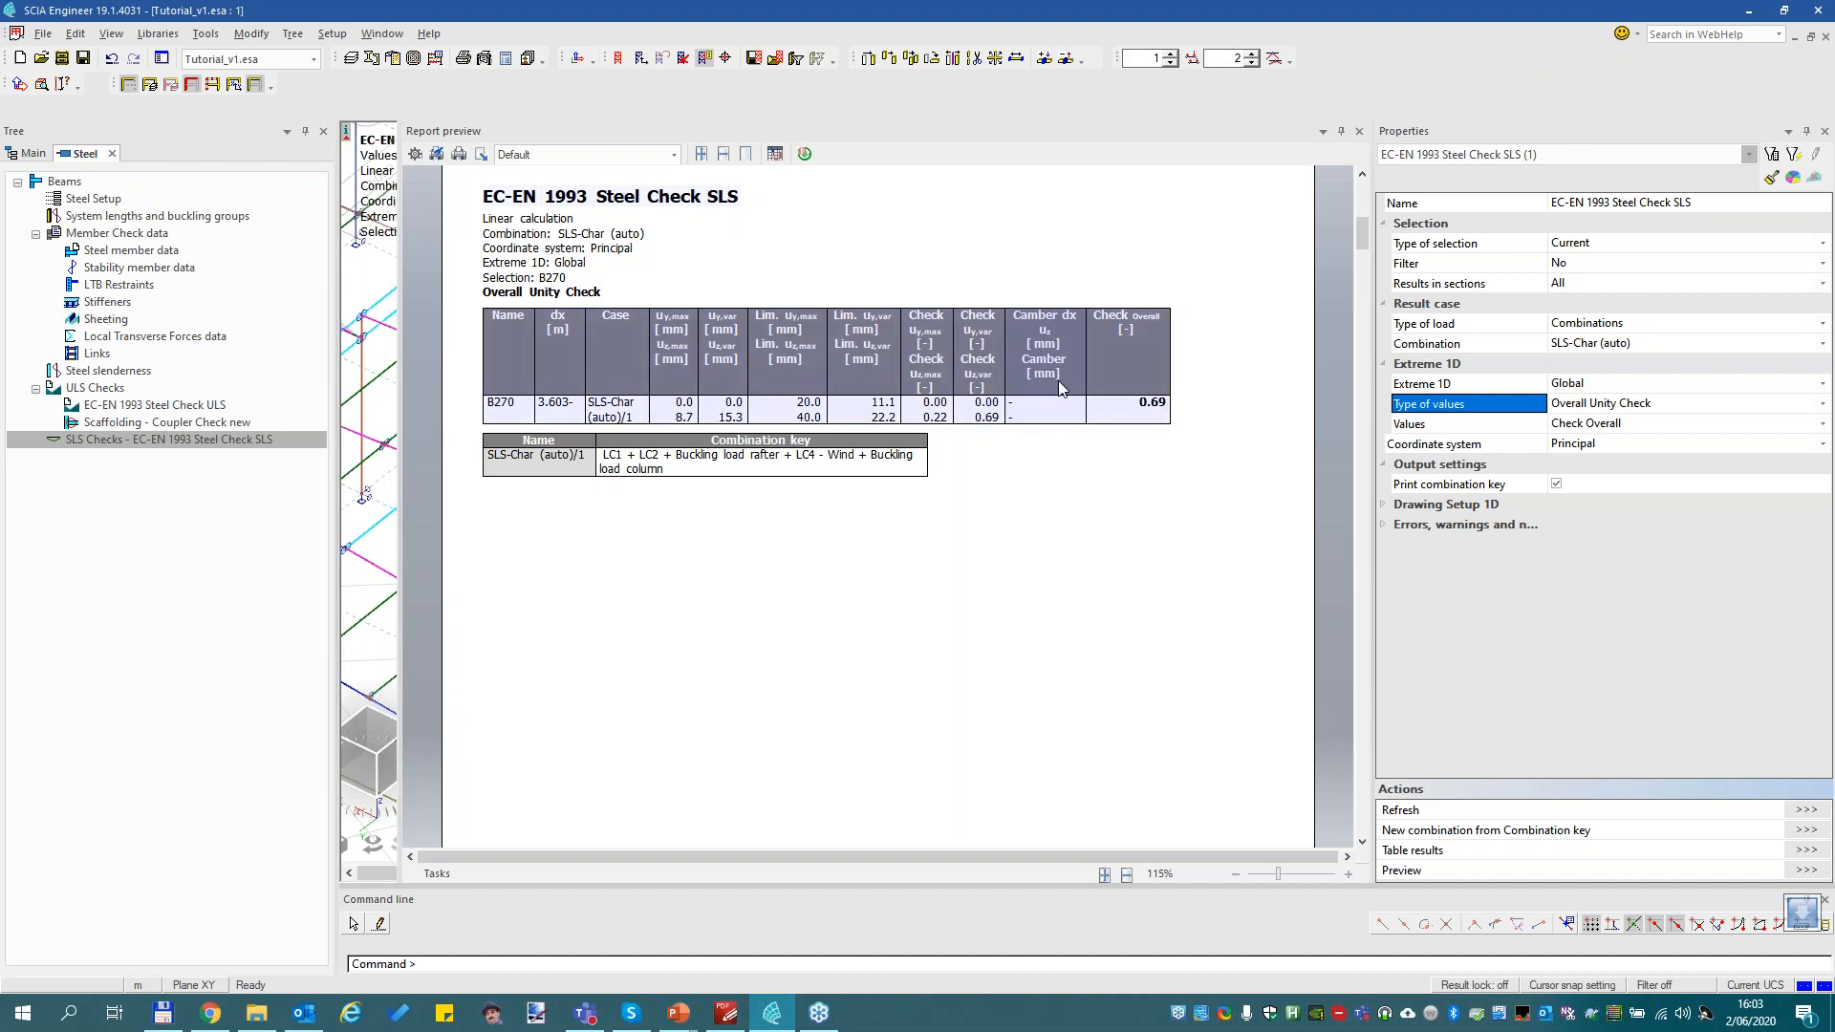
pyautogui.moveTo(400, 334); pyautogui.dragTo(944, 343)
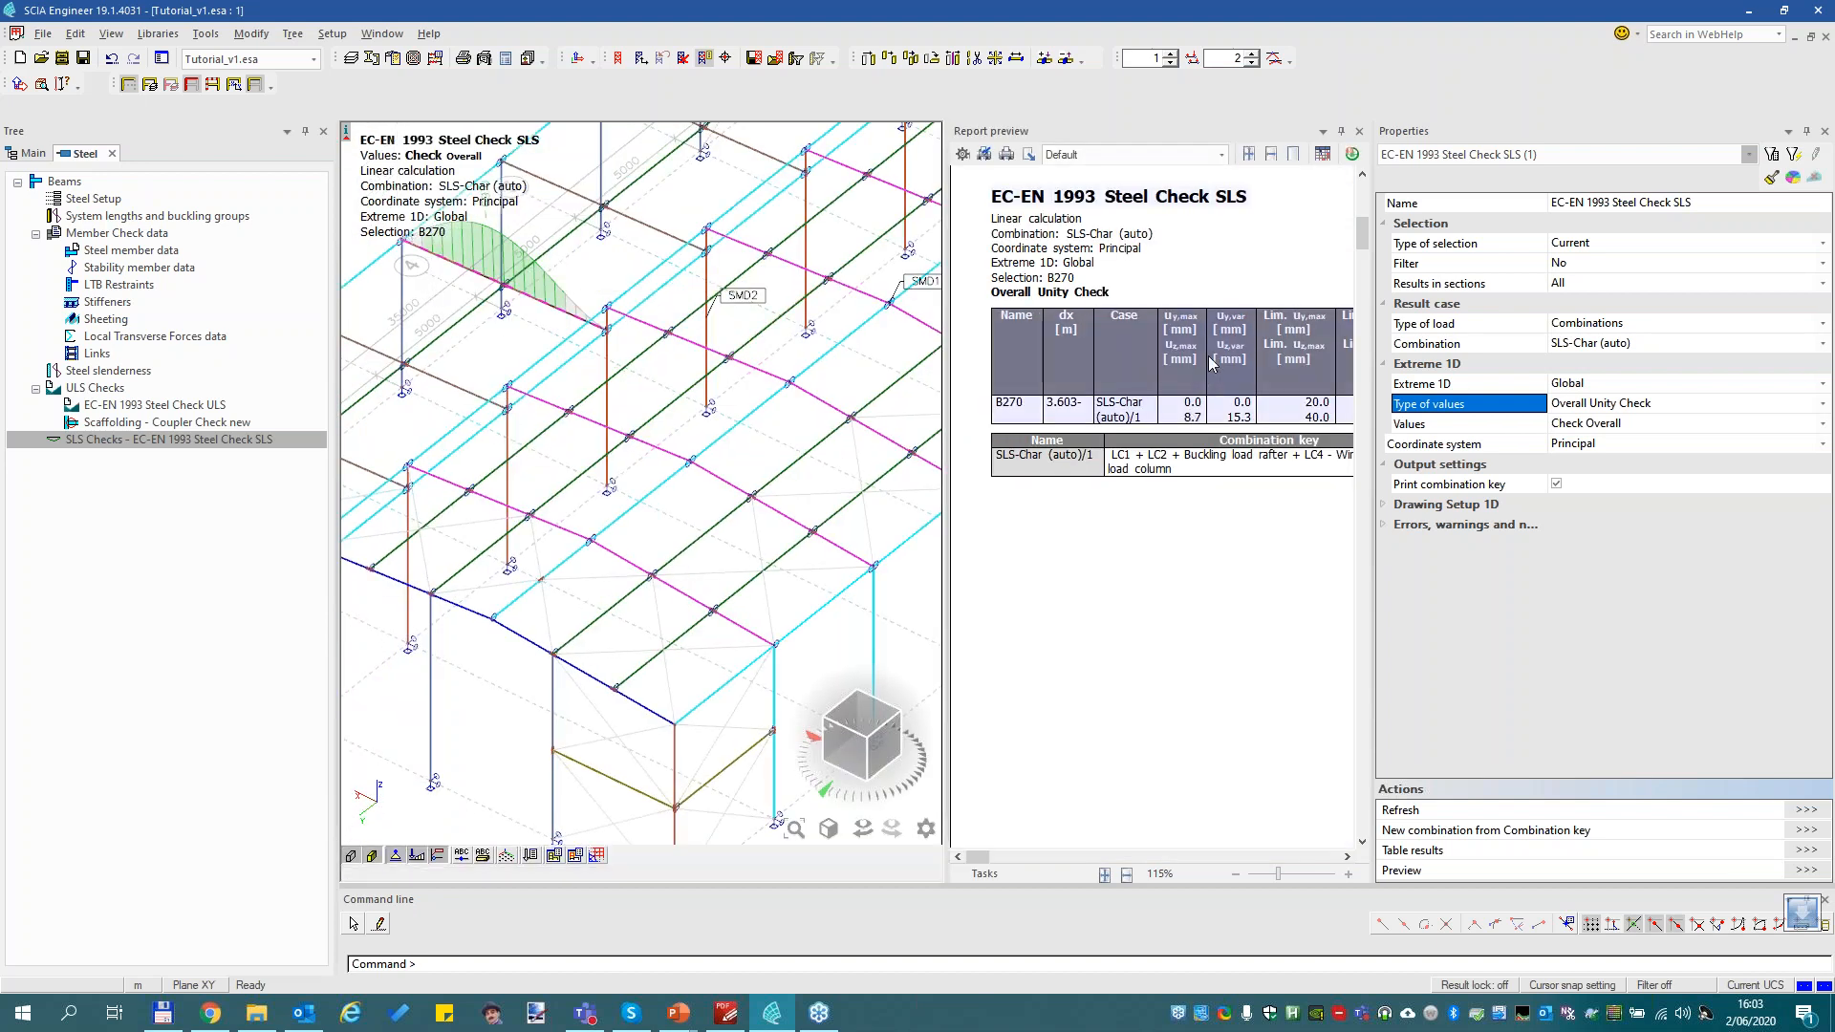
pyautogui.moveTo(1373, 356); pyautogui.dragTo(1518, 356)
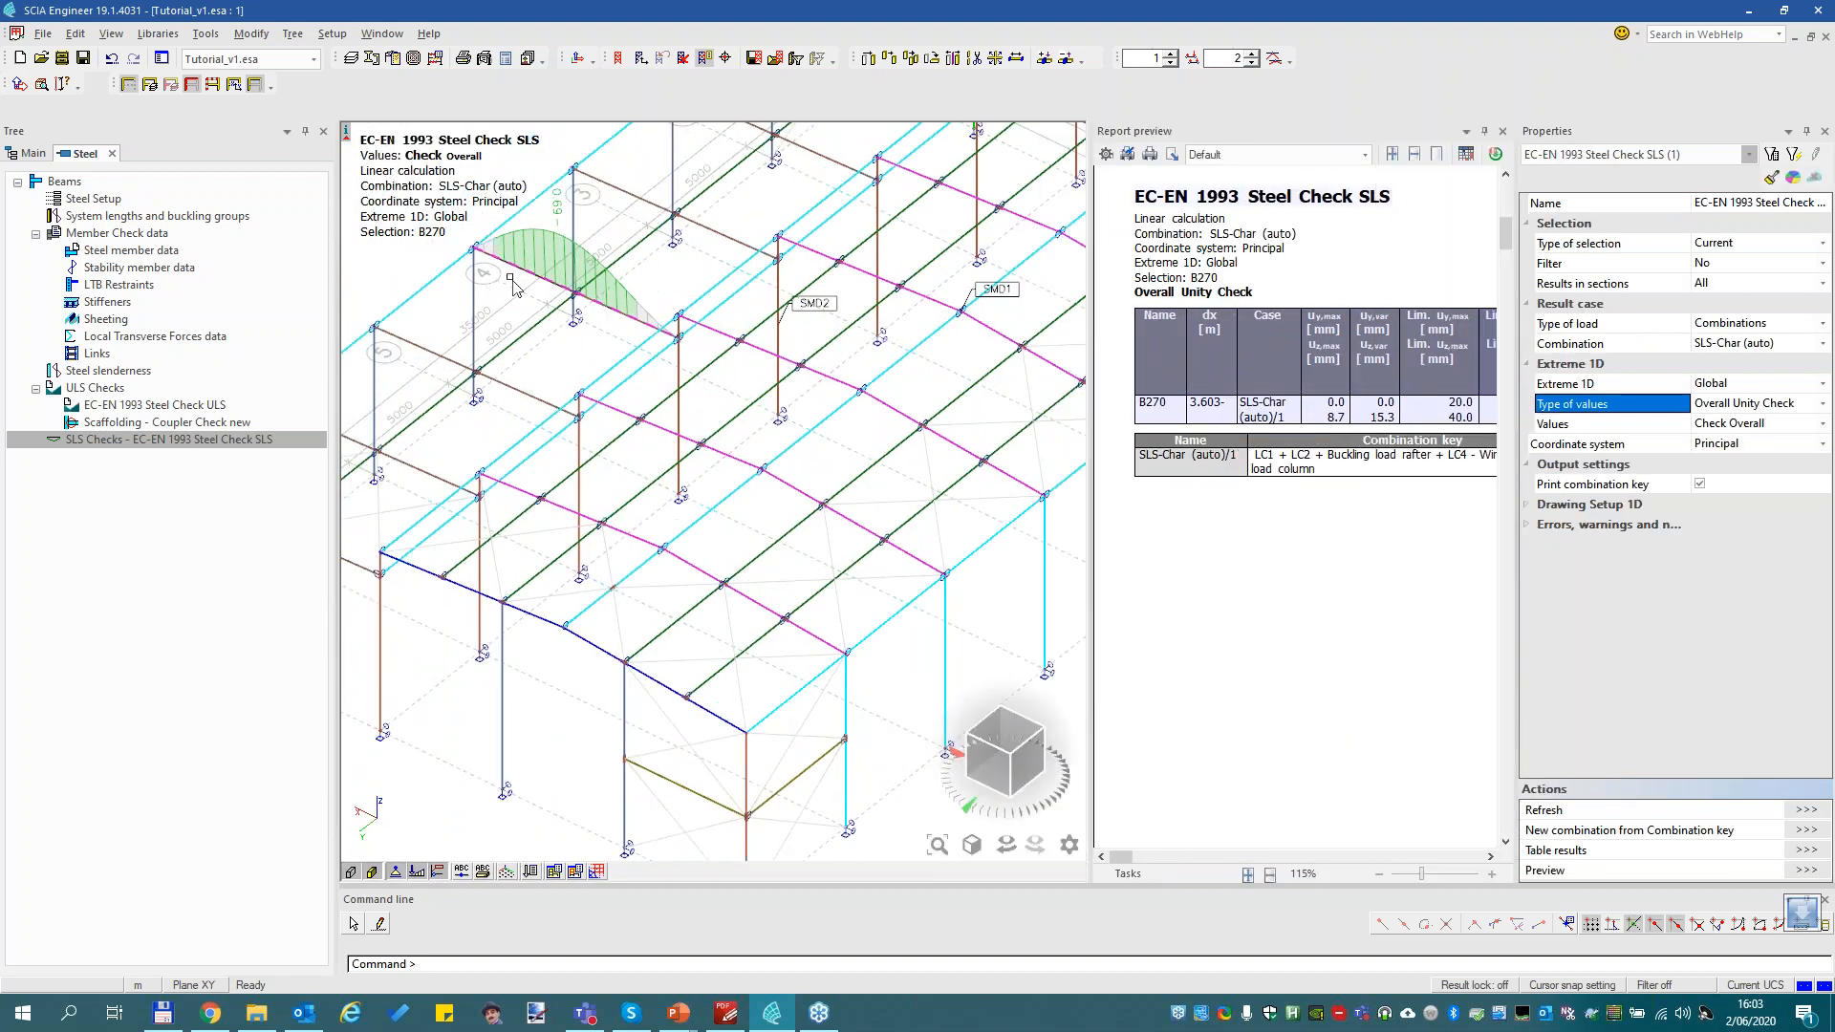
# Select all members sharing the checked beam's buckling group BG3 and show only these members by activity
pyautogui.click(1674, 154)
pyautogui.click(1594, 192)
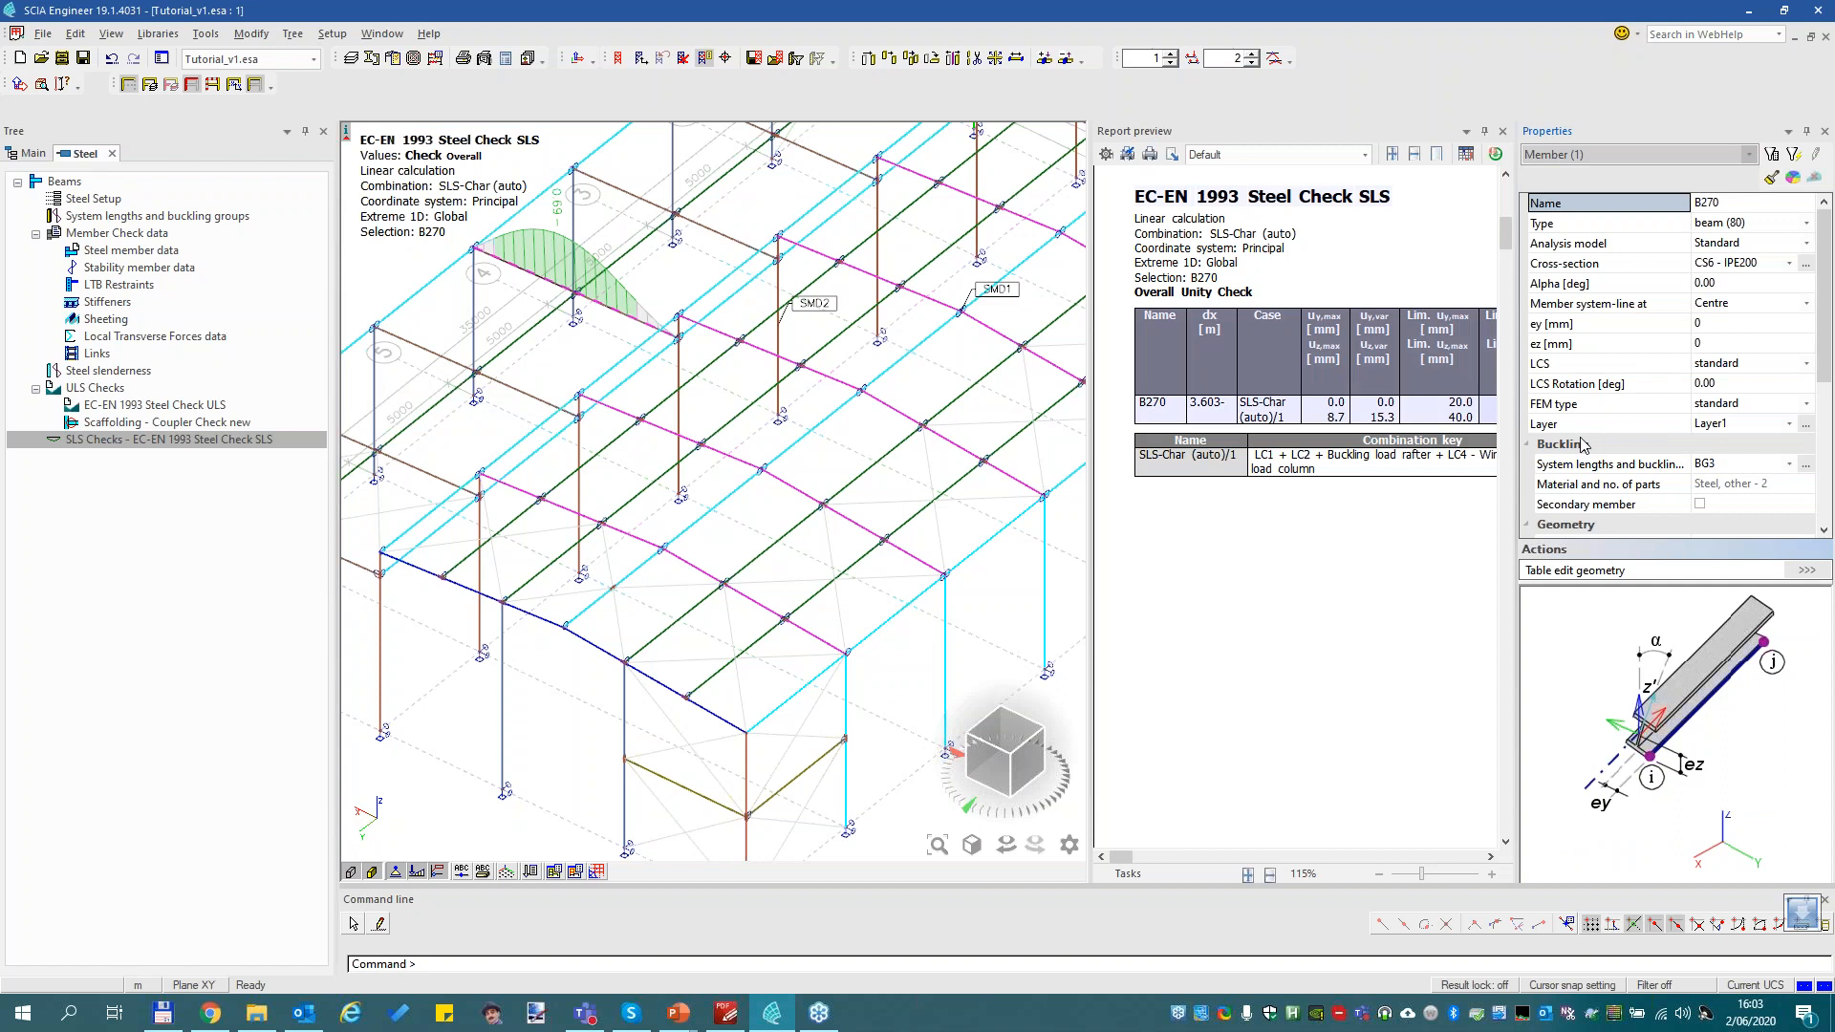
pyautogui.doubleClick(1633, 446)
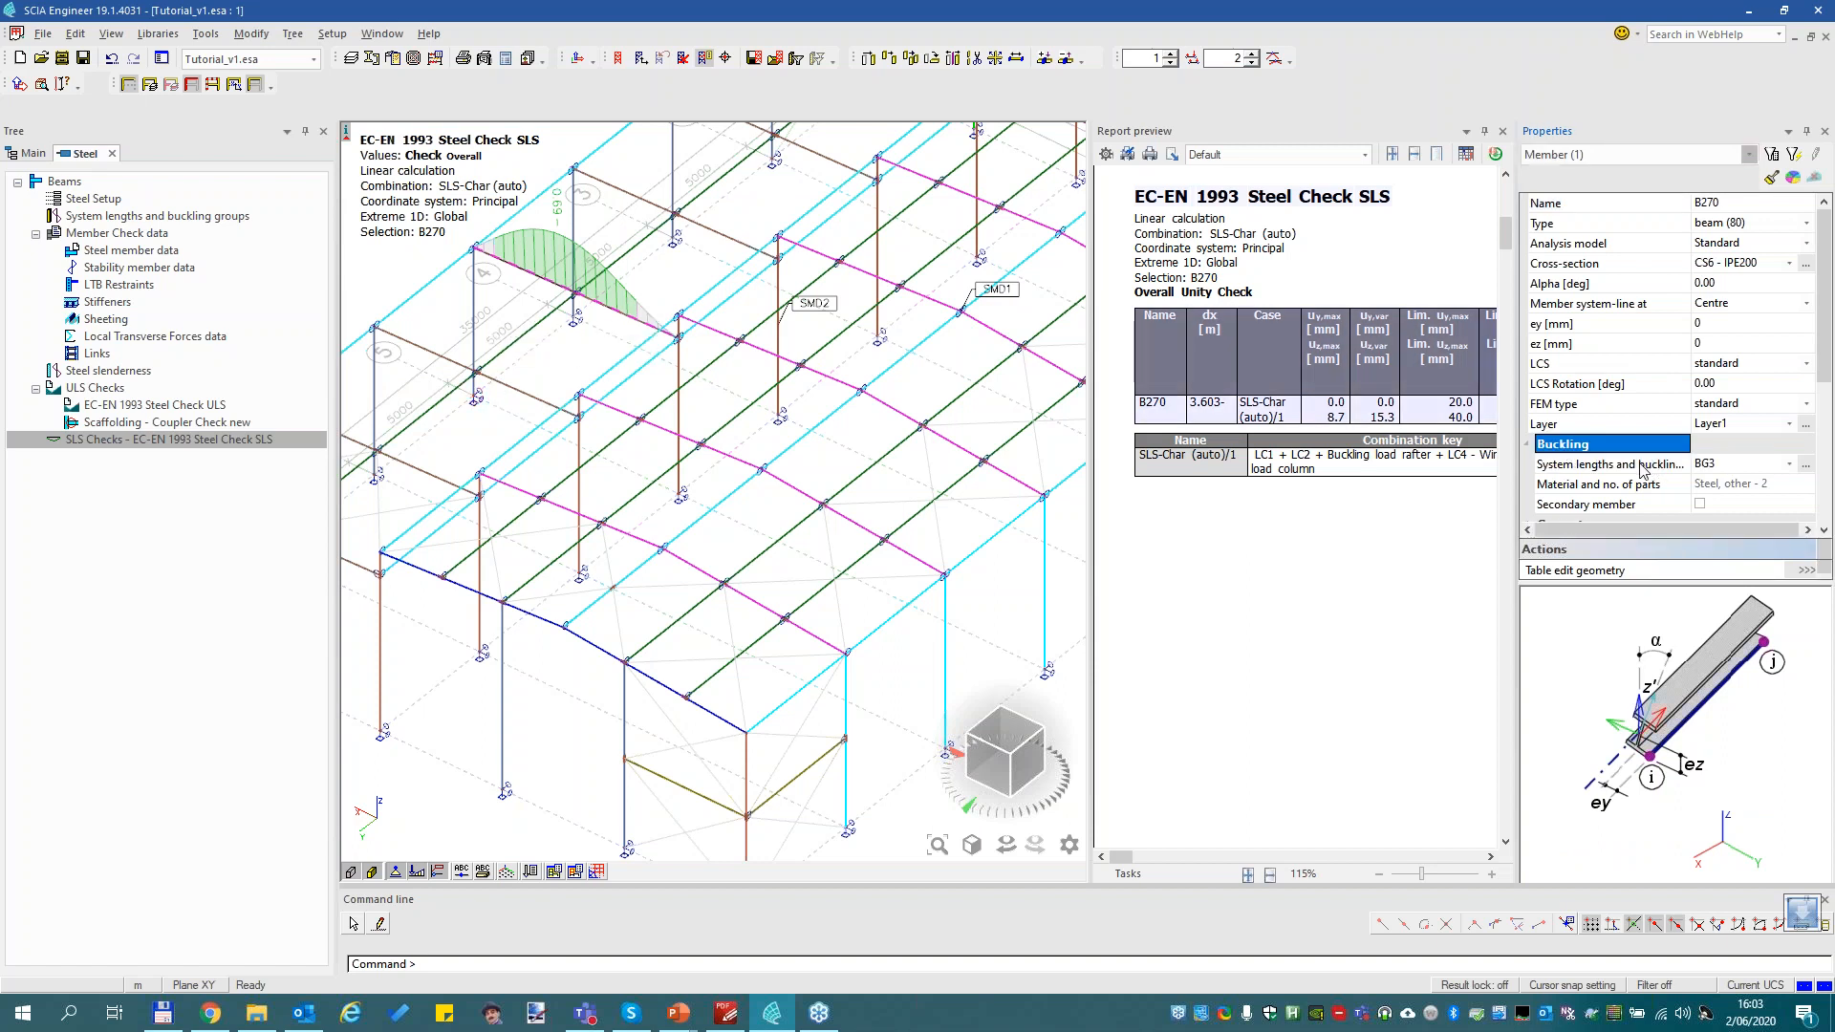
pyautogui.doubleClick(1633, 458)
pyautogui.doubleClick(1555, 445)
pyautogui.click(1607, 467)
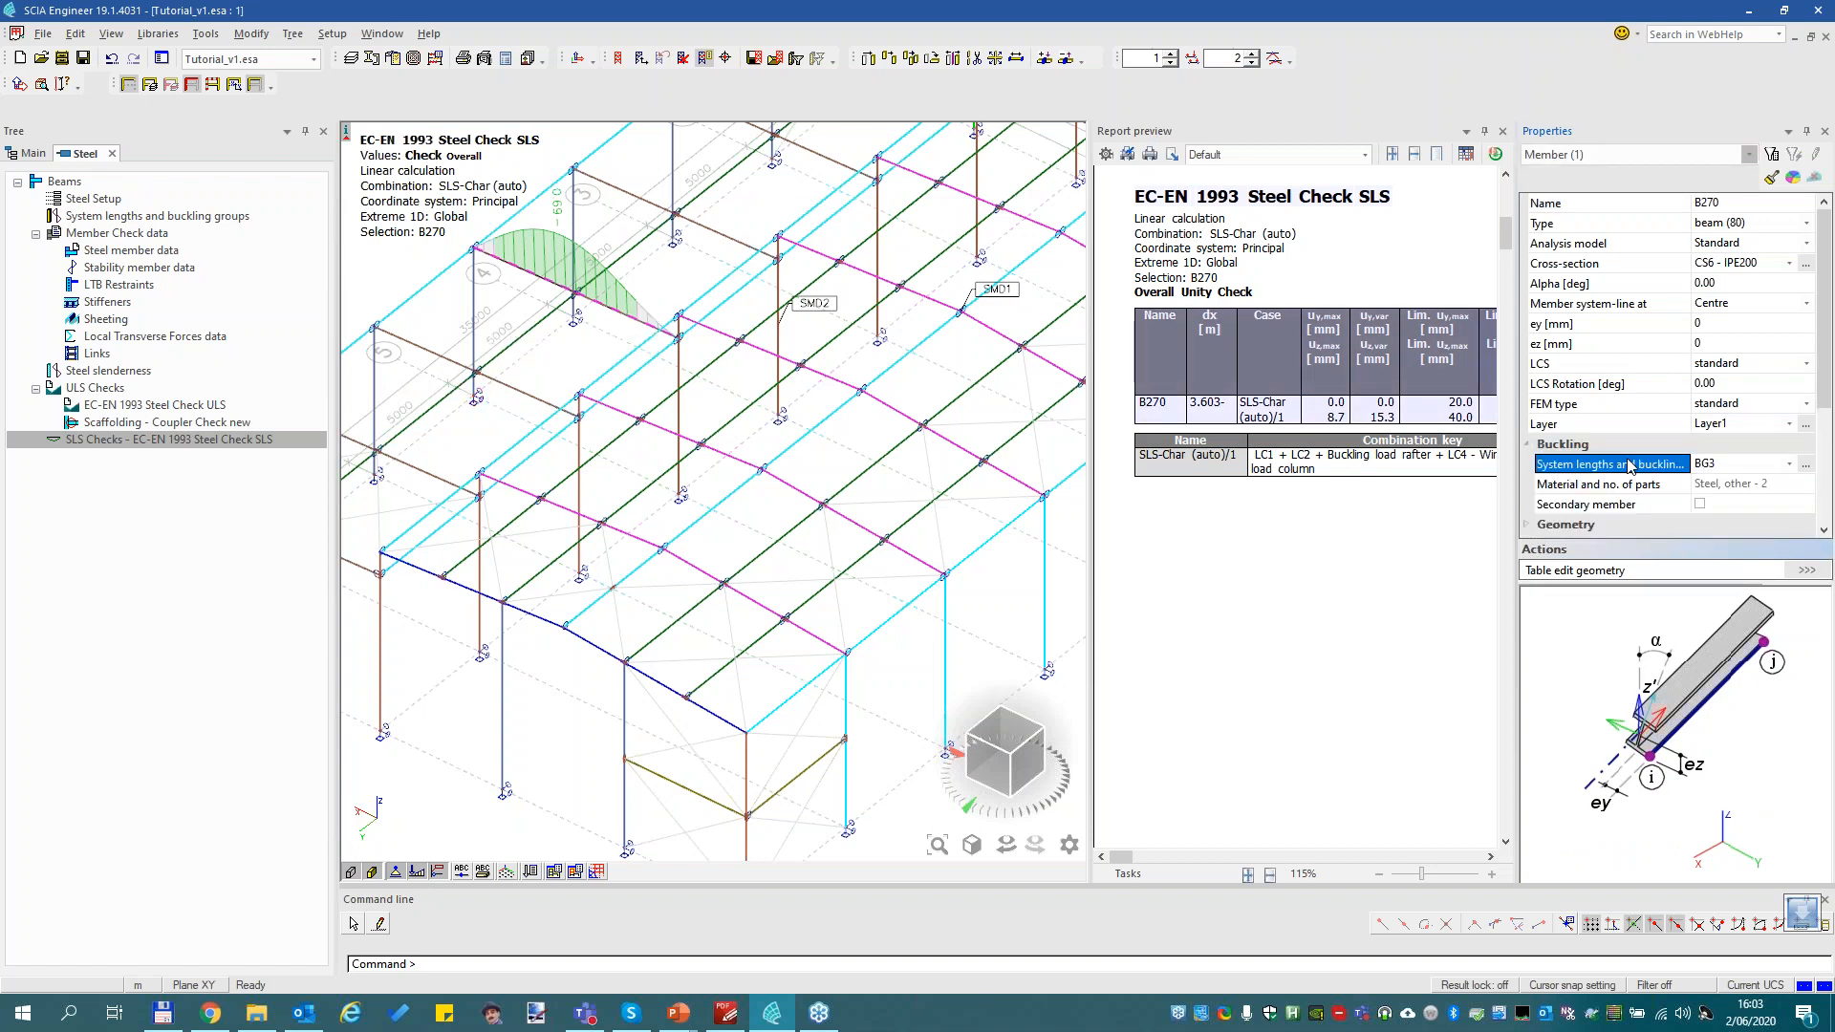
pyautogui.click(1792, 177)
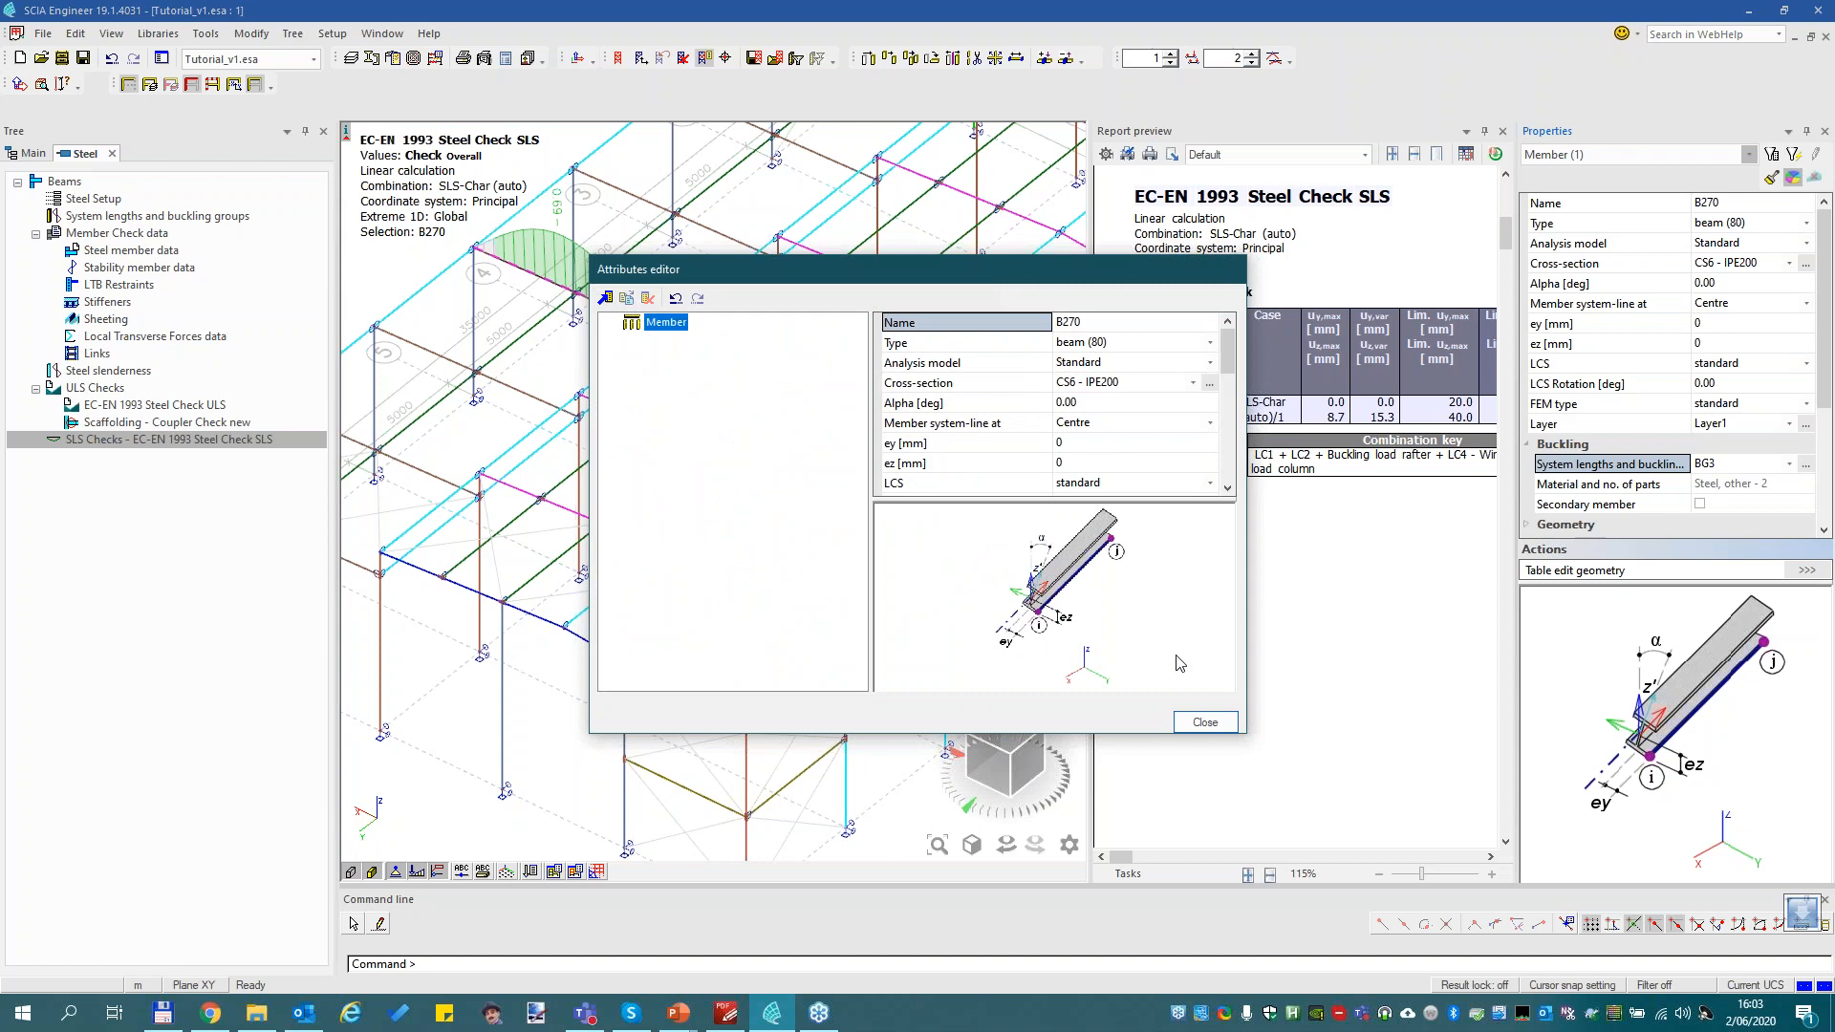
pyautogui.click(1204, 721)
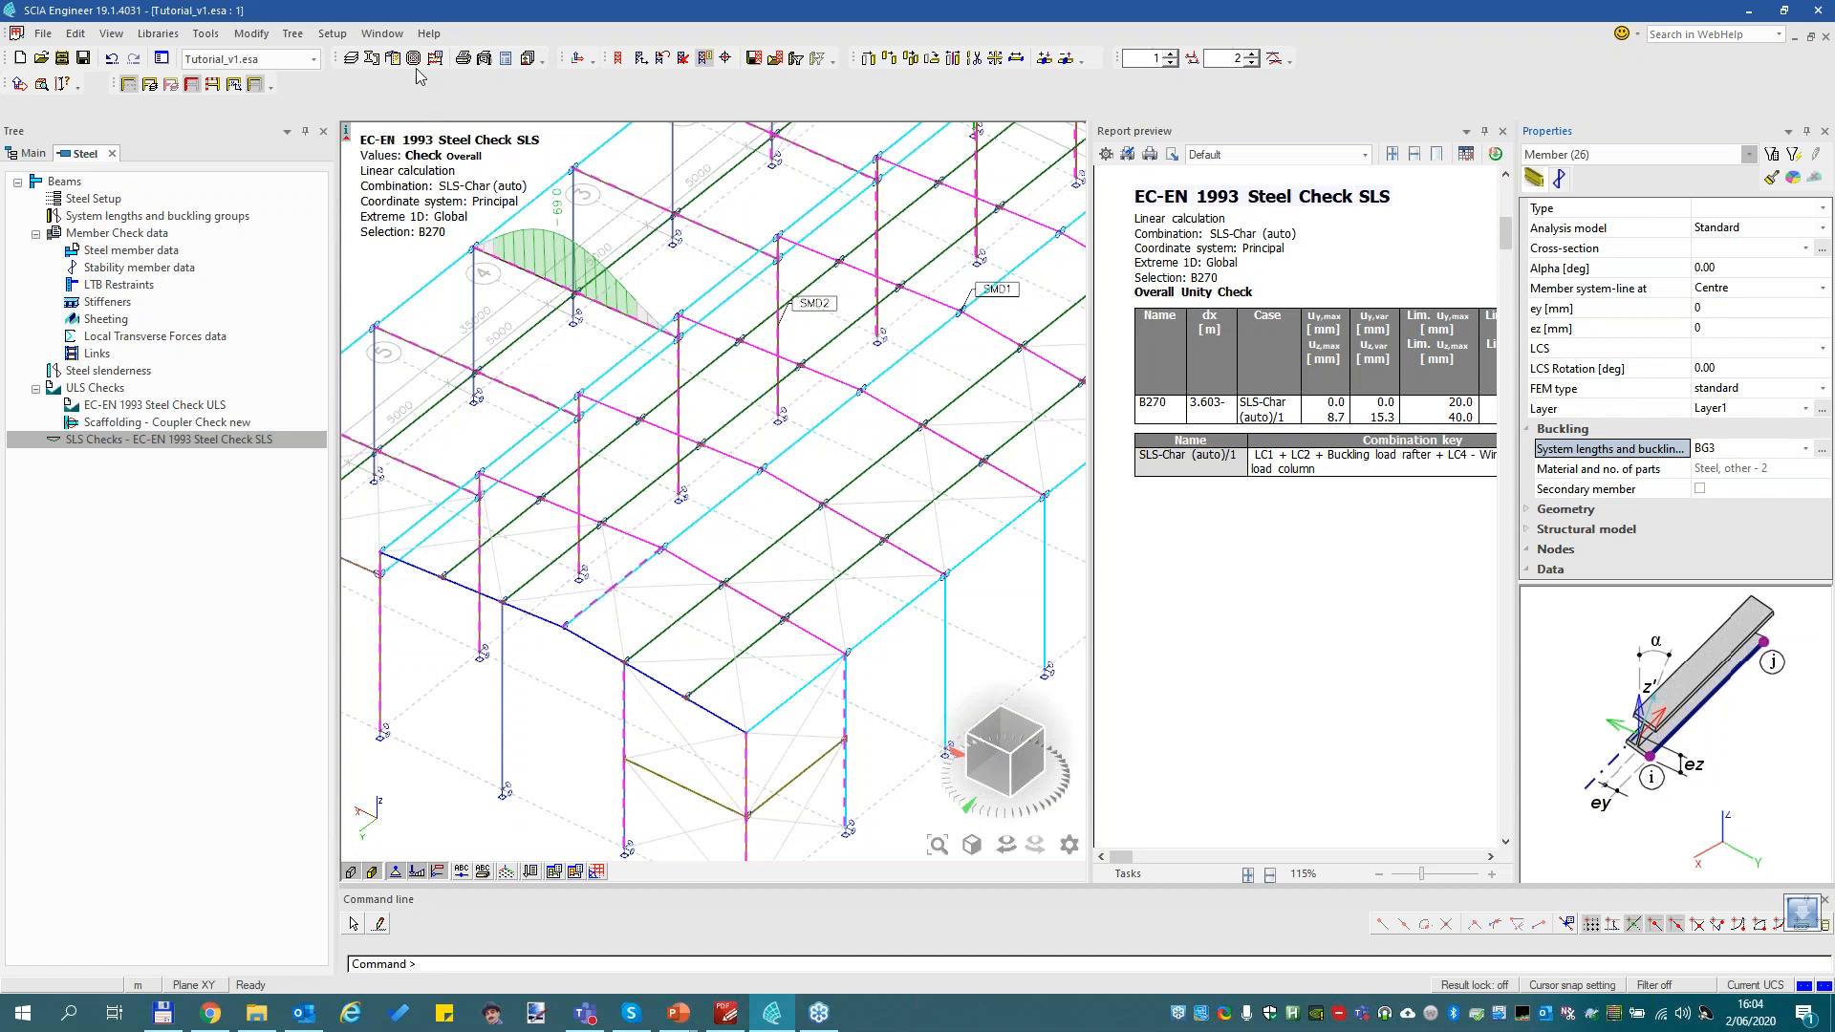
pyautogui.click(192, 86)
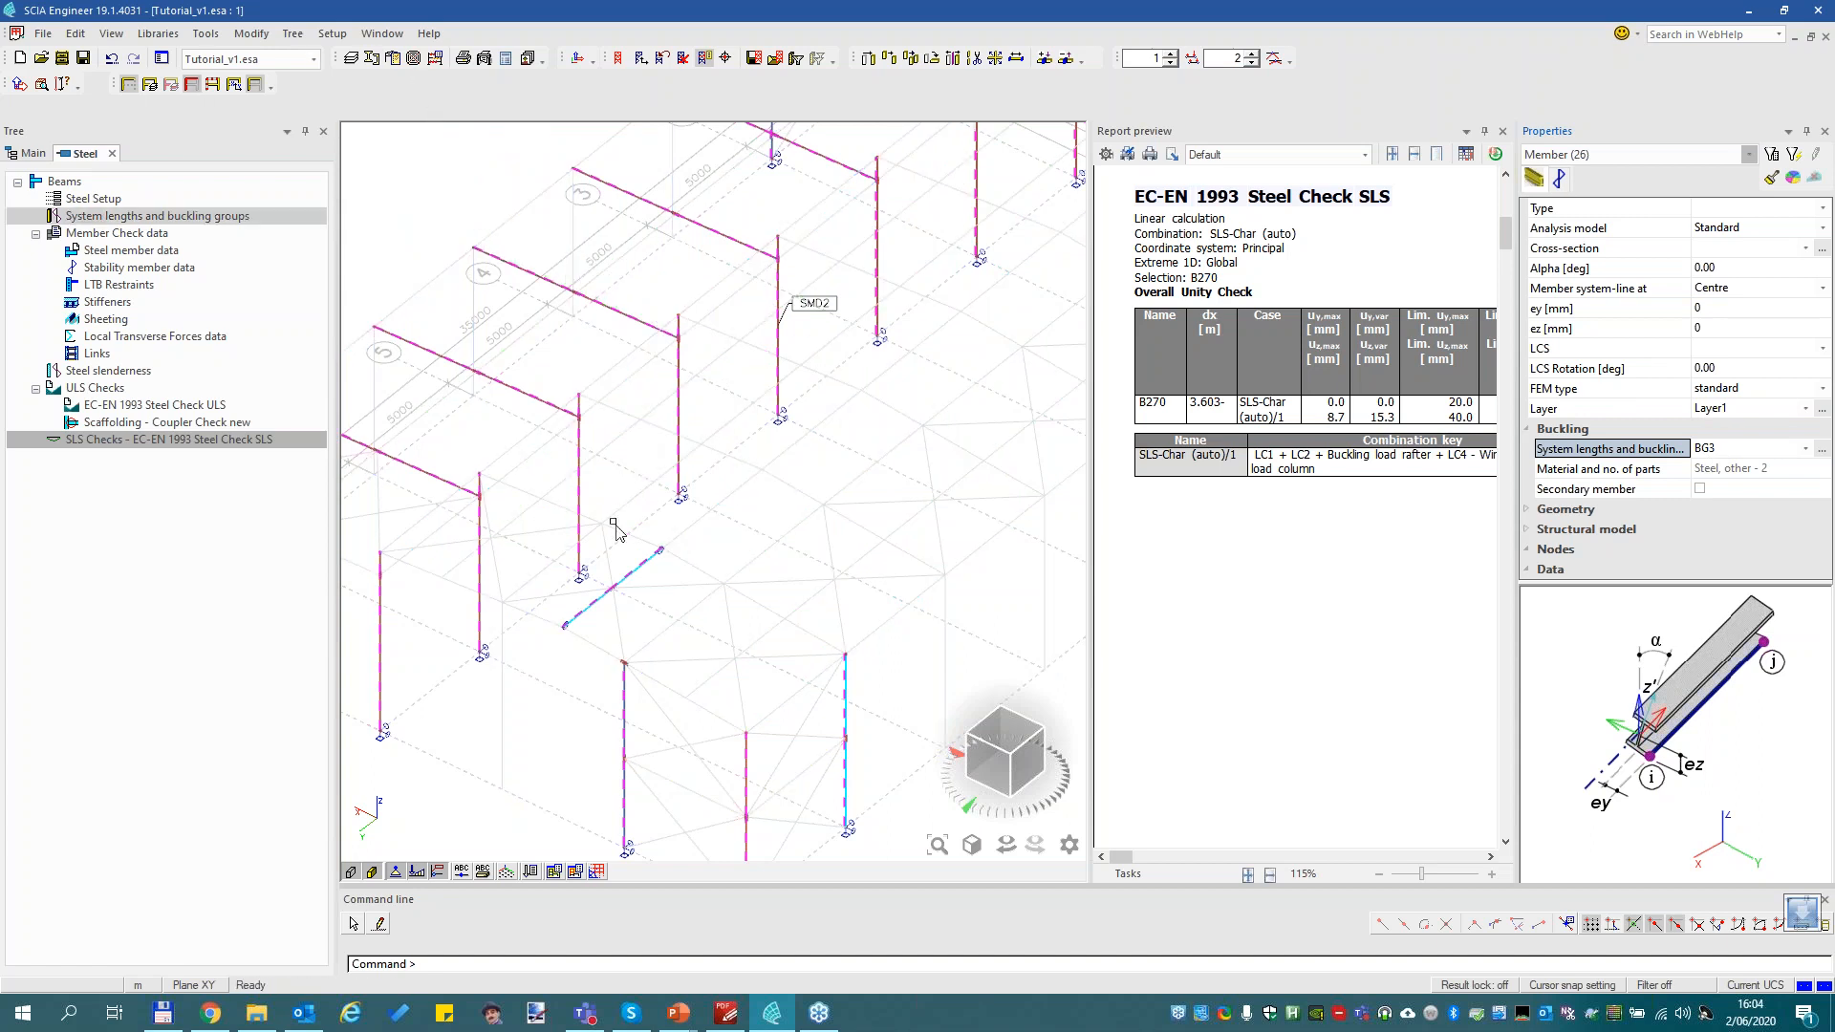
# Open the system lengths and buckling settings of group BG3 and display its span settings for Deflection z
pyautogui.click(1820, 447)
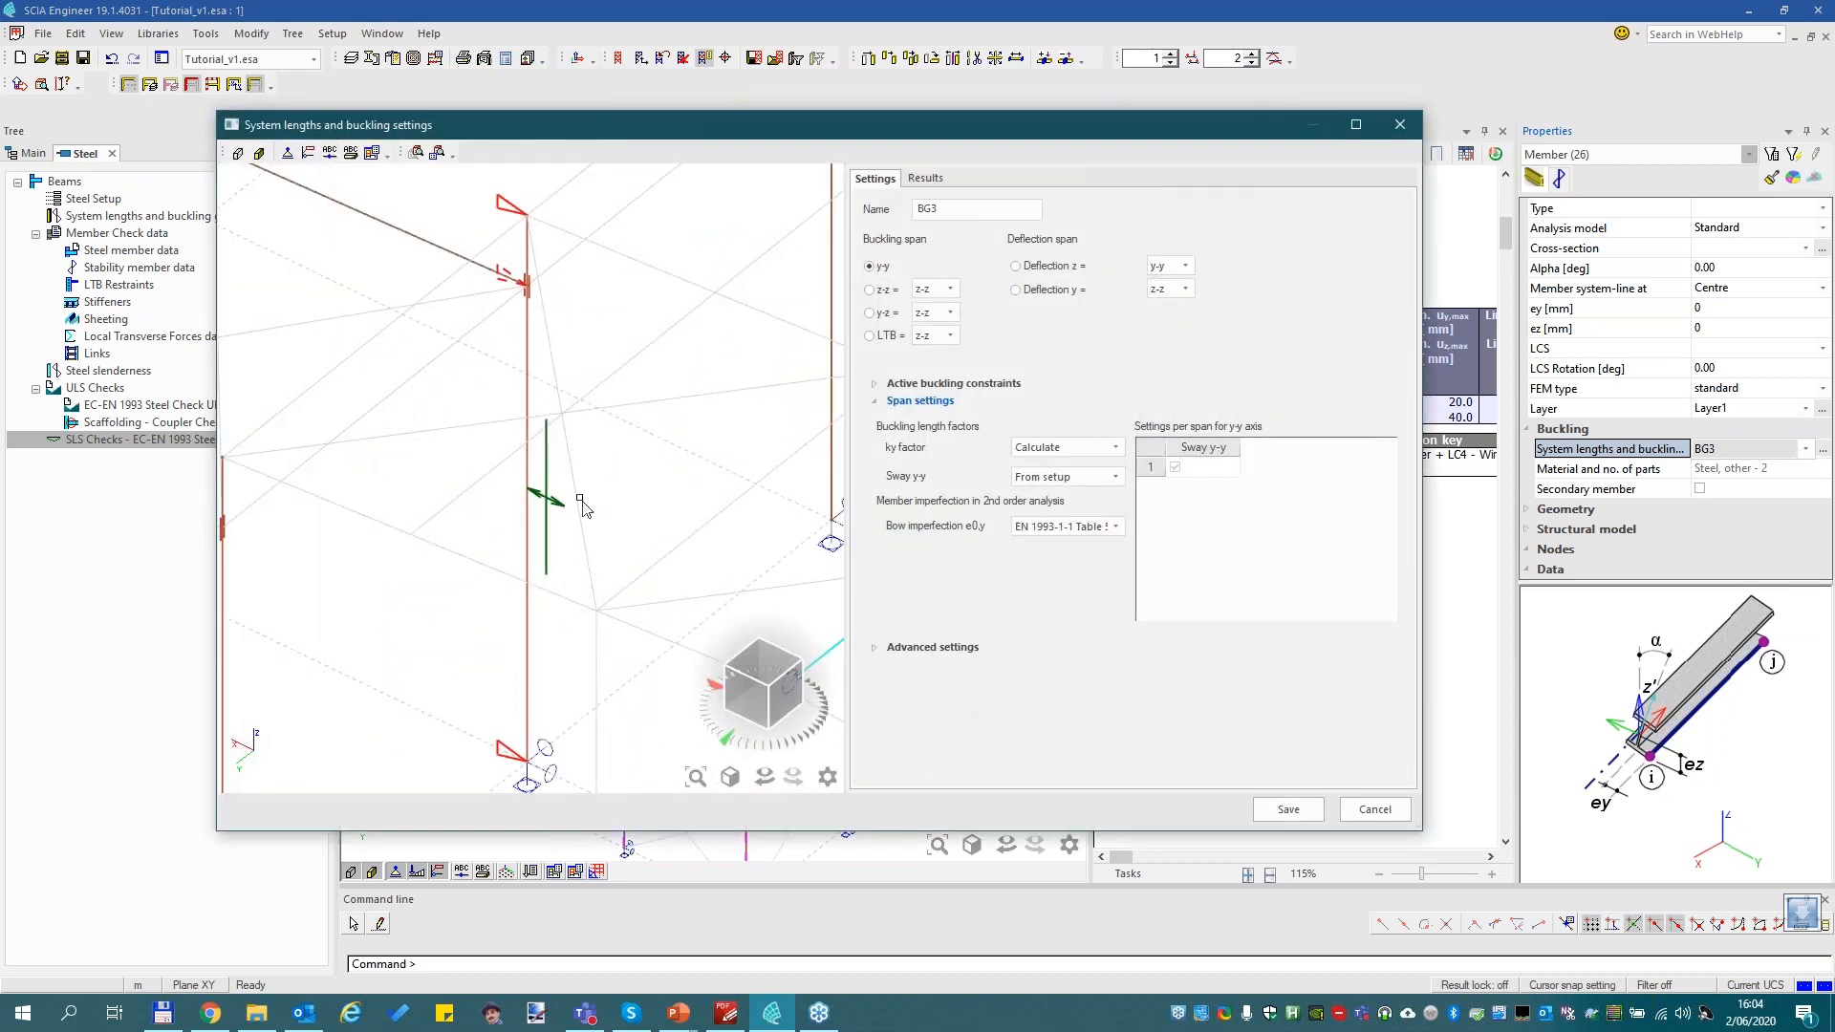
pyautogui.scroll(-5, 566, 492)
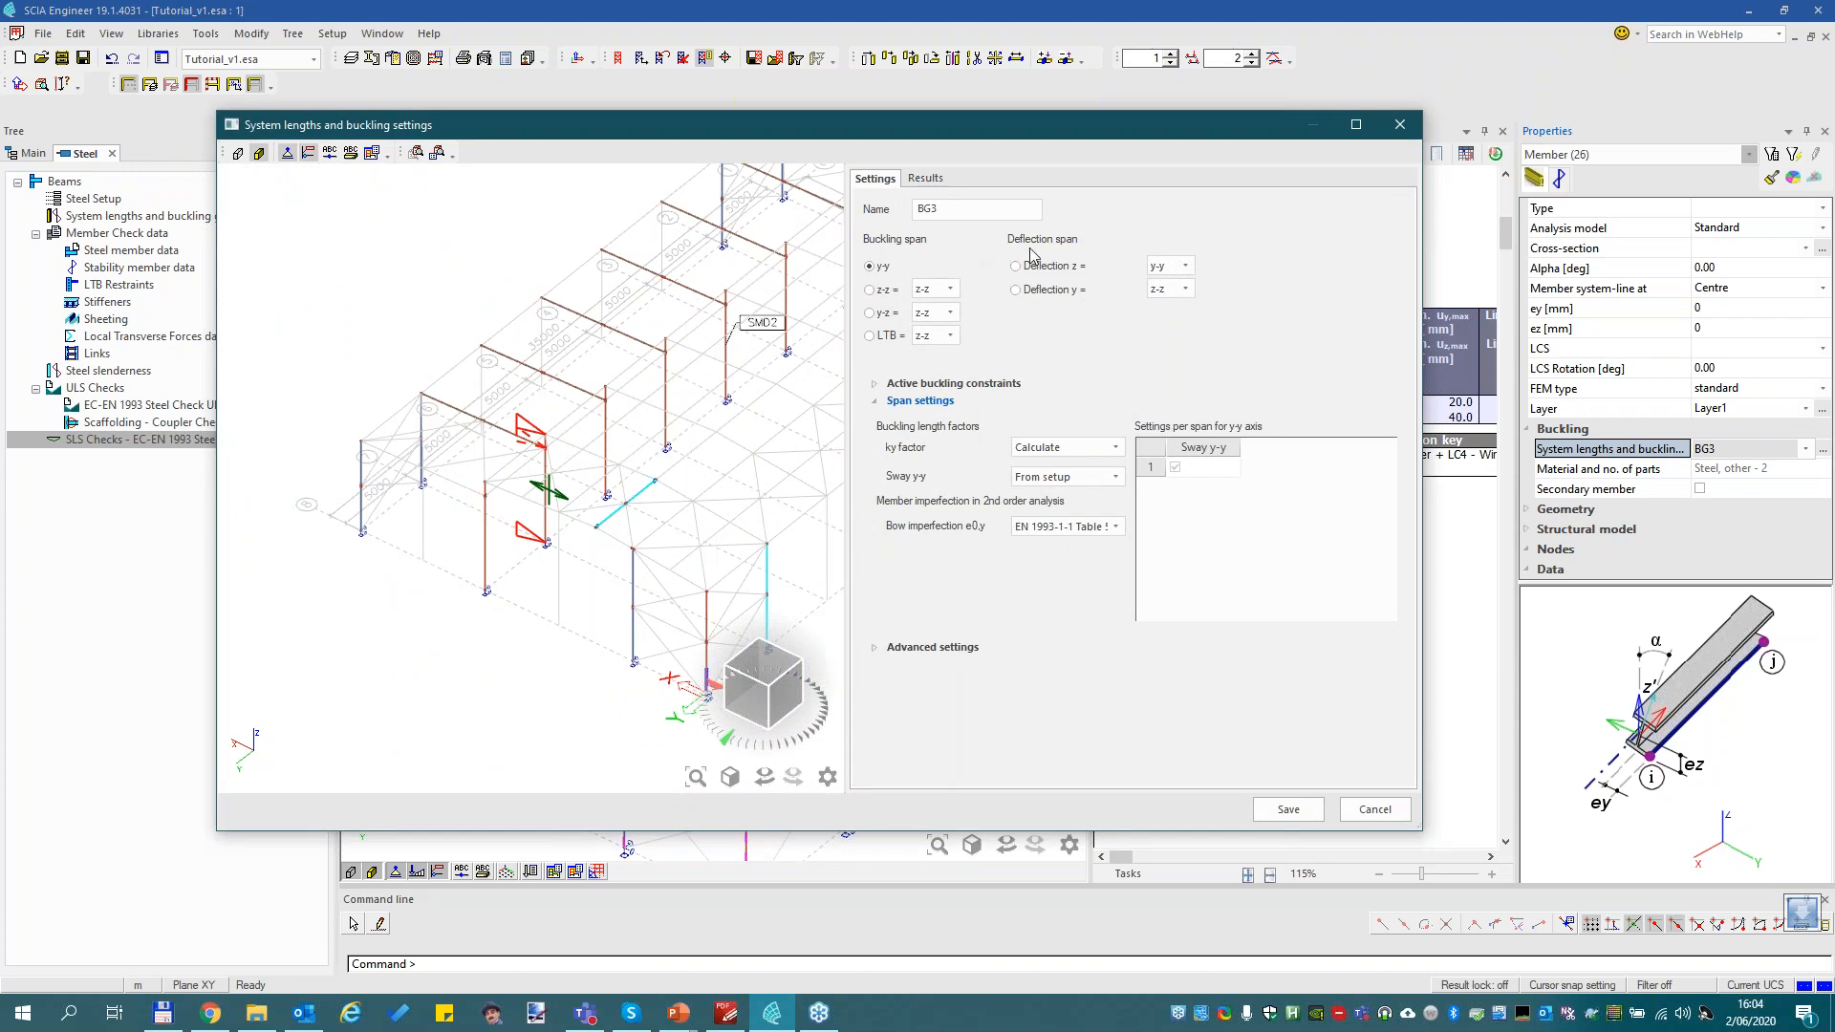
pyautogui.click(1048, 272)
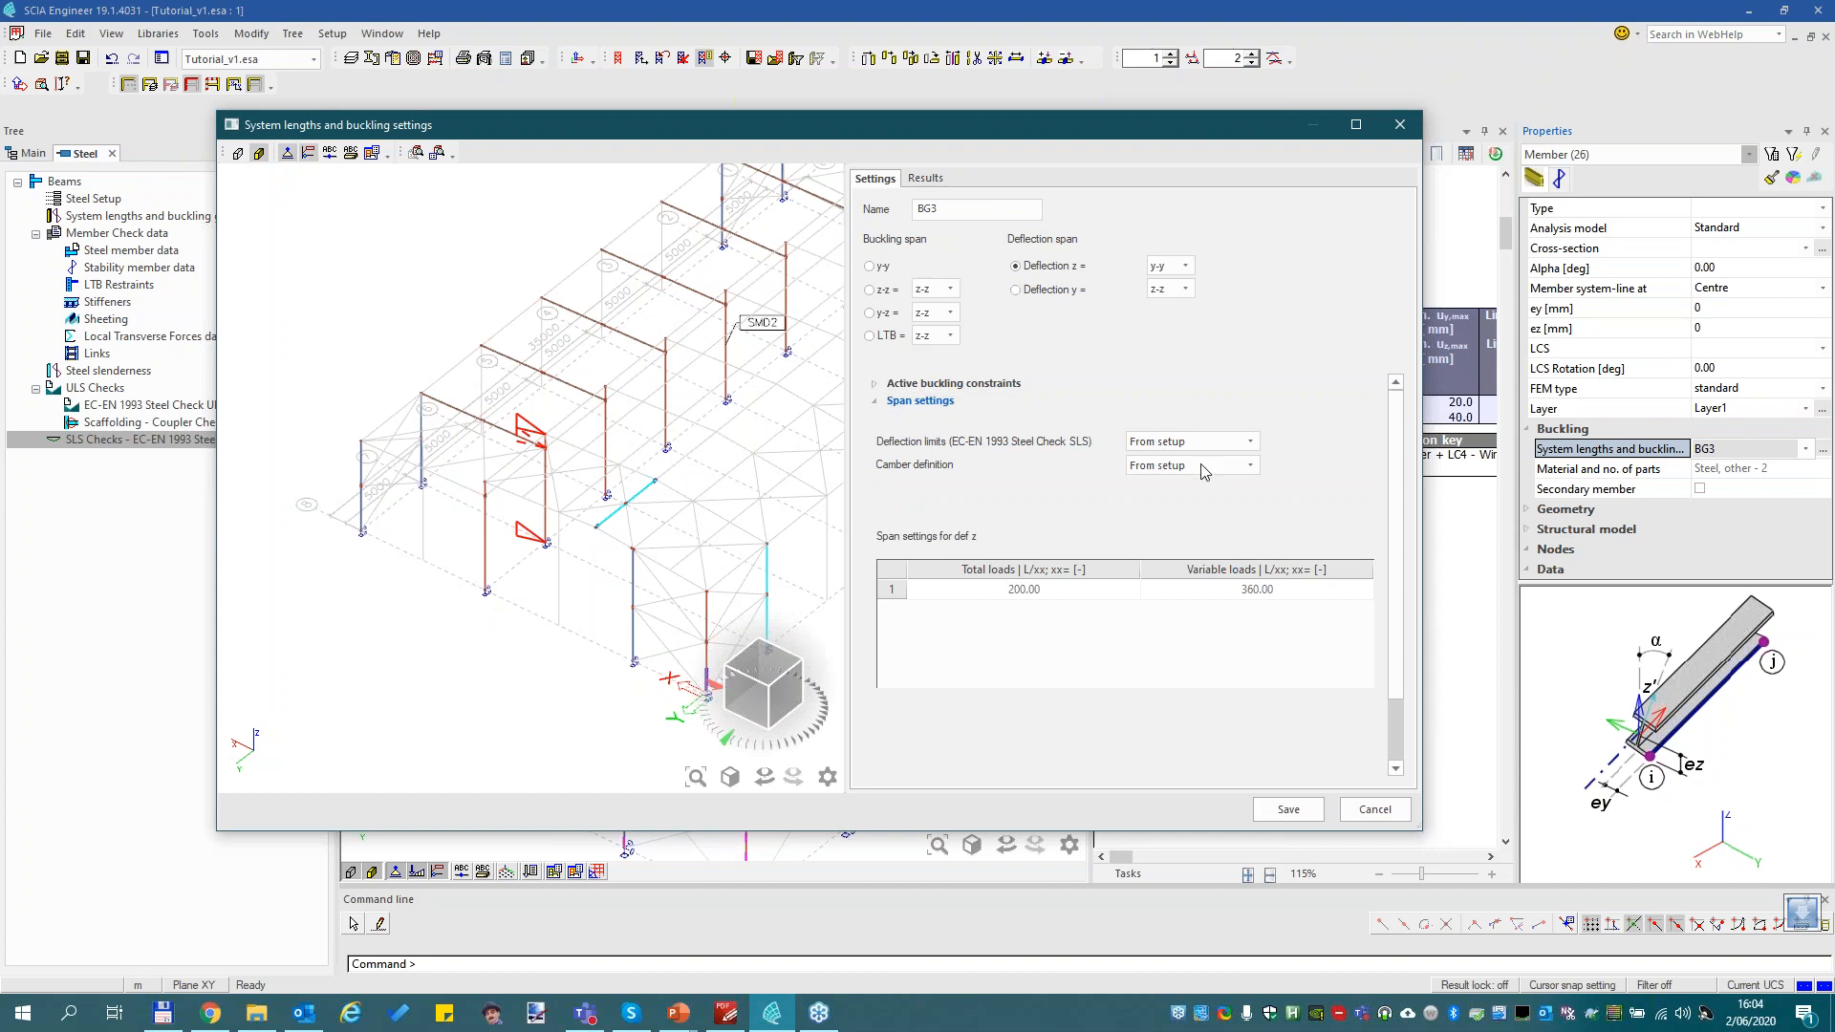
# Set the deflection limits to For all spans and open the total and variable load limits for editing
pyautogui.click(1218, 441)
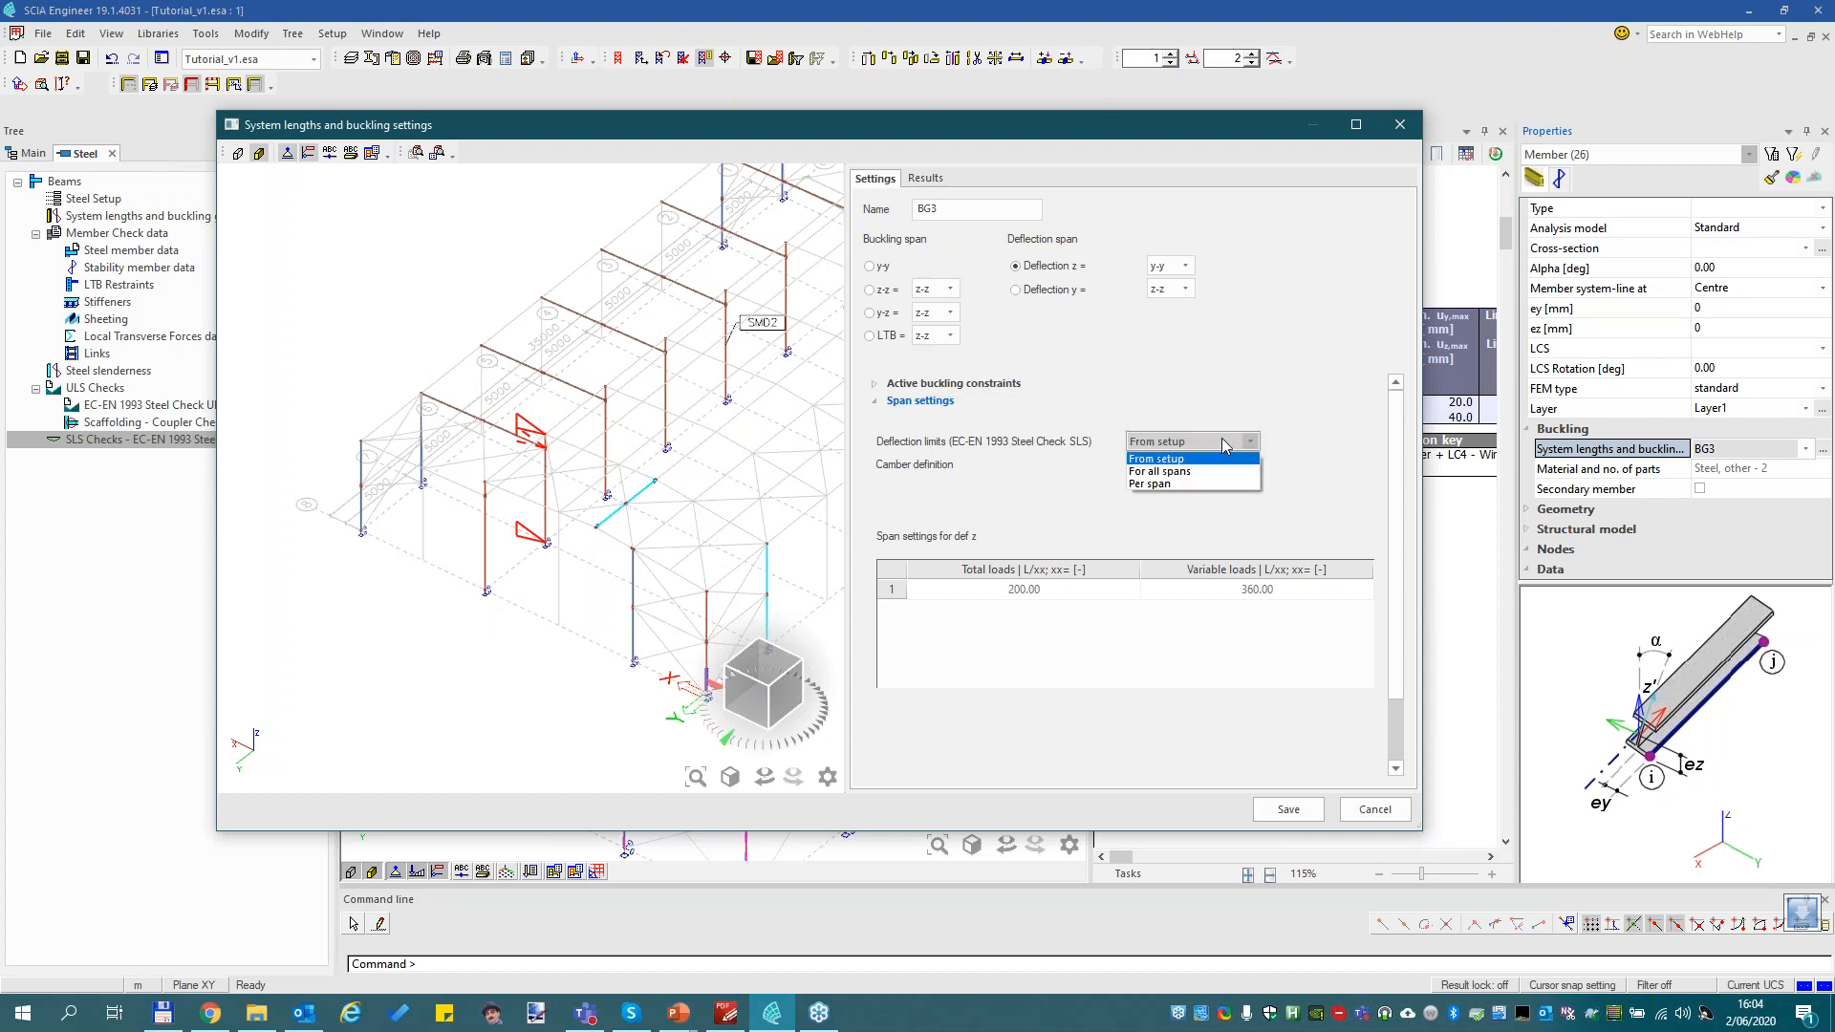
pyautogui.click(1176, 472)
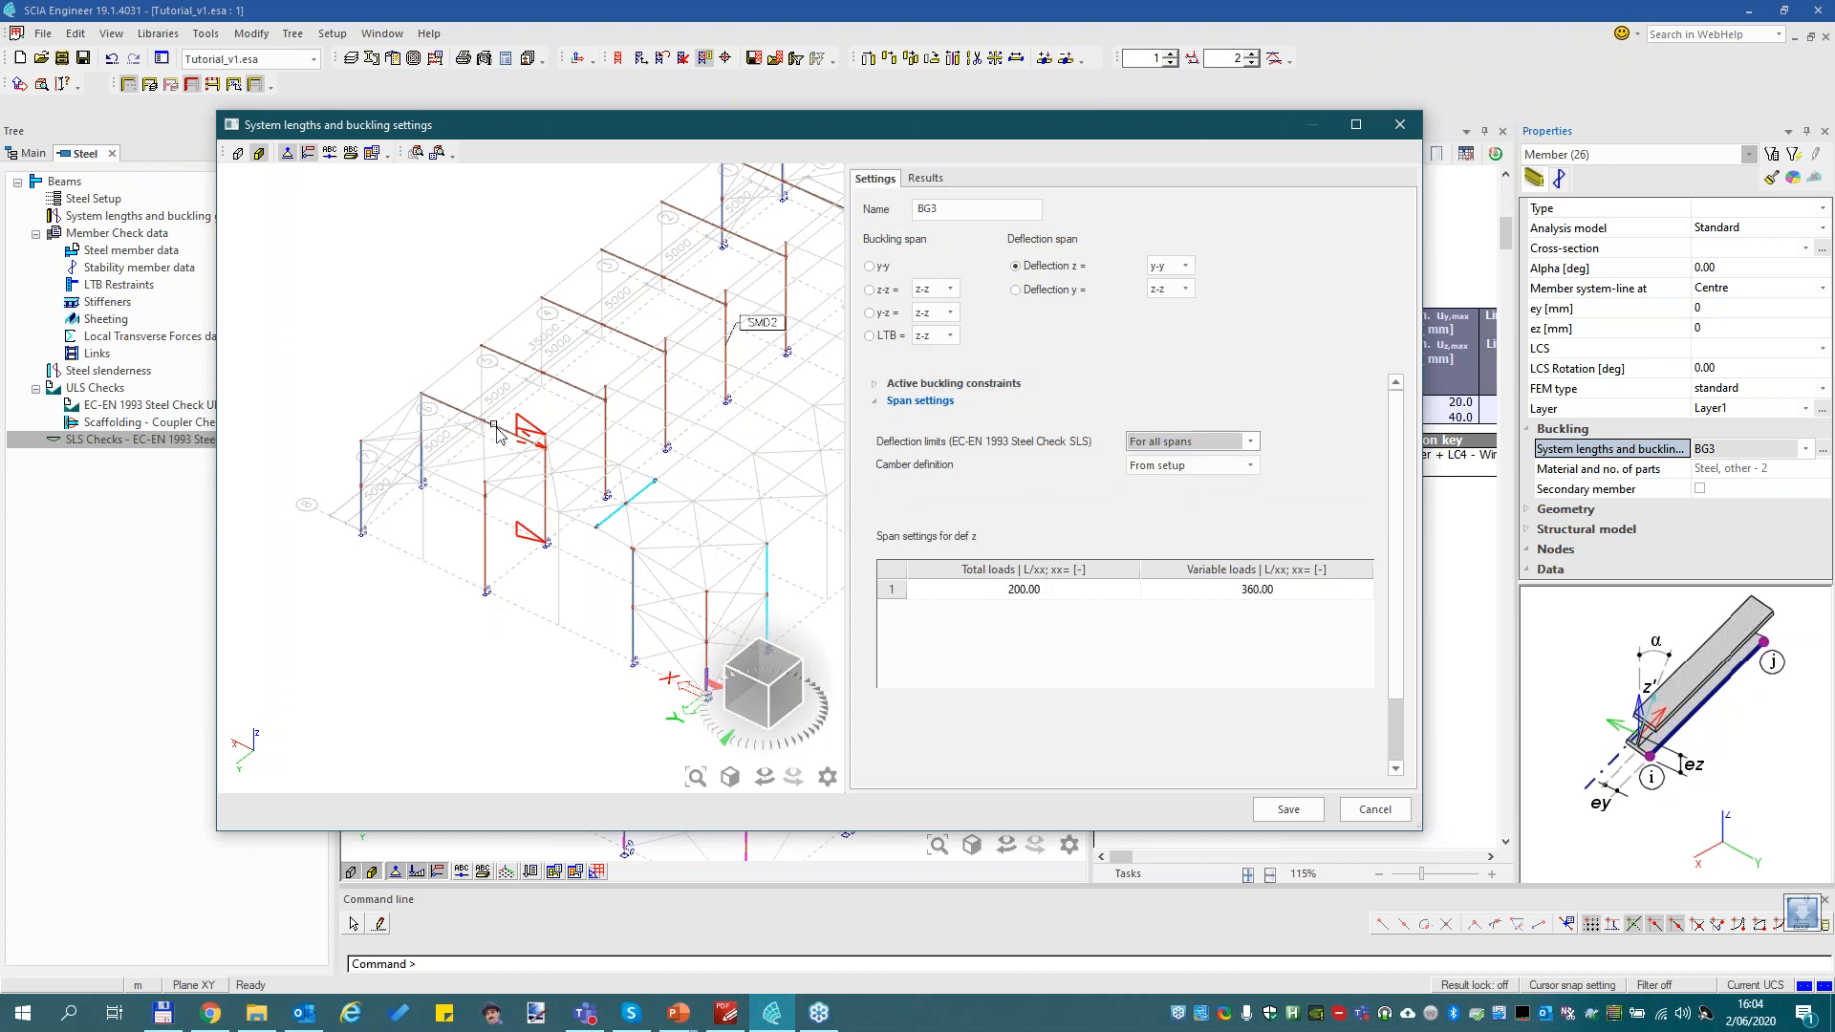
pyautogui.scroll(3, 473, 444)
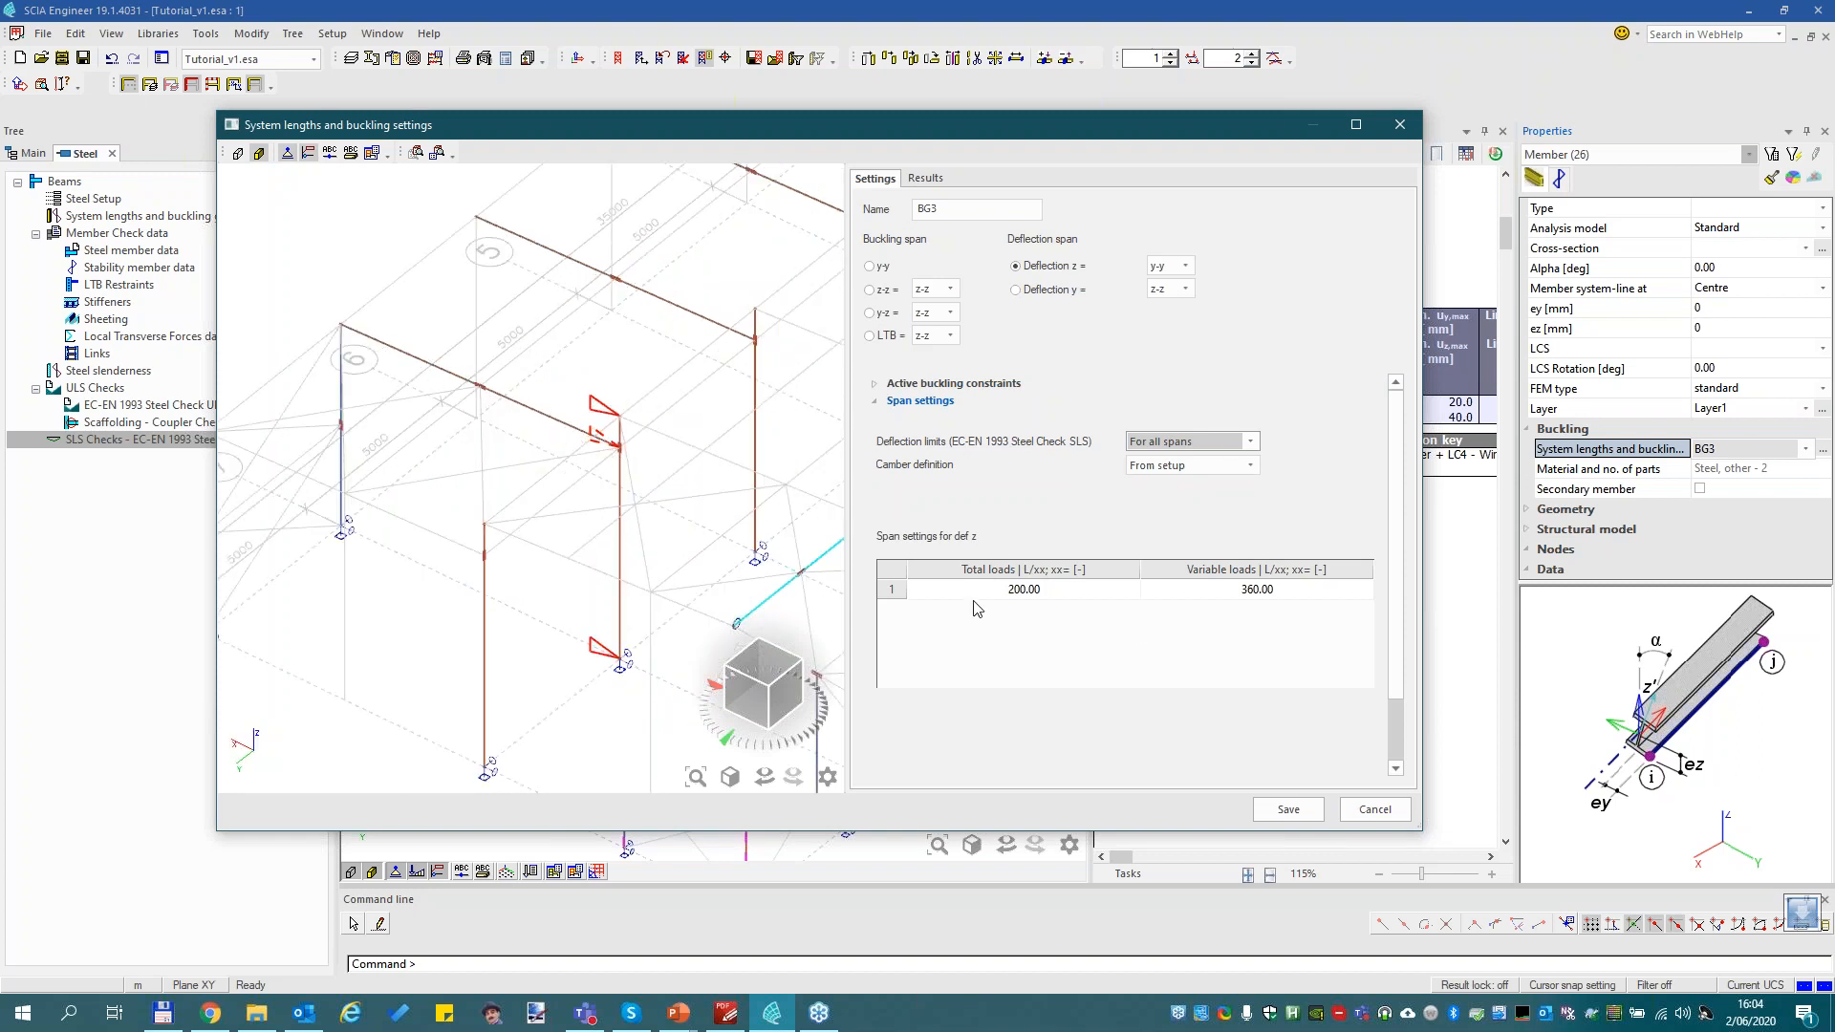
pyautogui.click(1032, 592)
pyautogui.click(1225, 596)
pyautogui.click(1055, 597)
pyautogui.click(1253, 591)
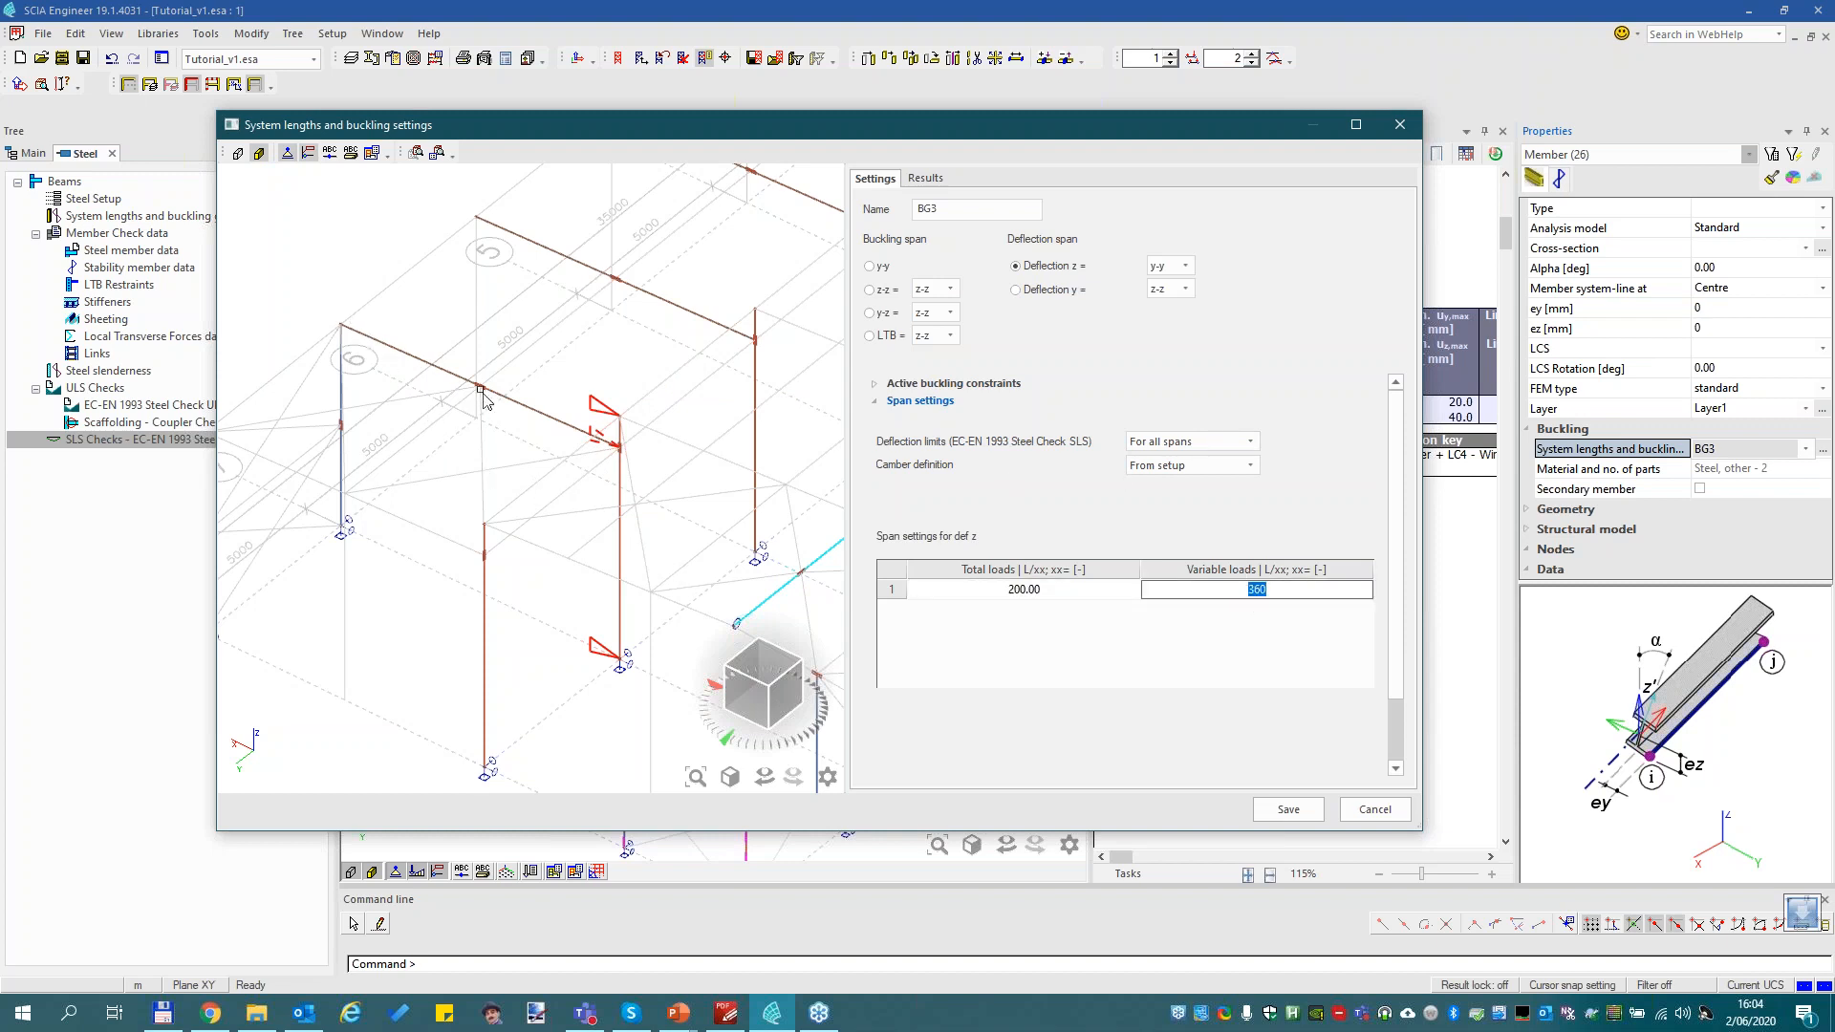
# Switch the deflection limits to Per span and try out the alternative limit definitions
pyautogui.click(1185, 442)
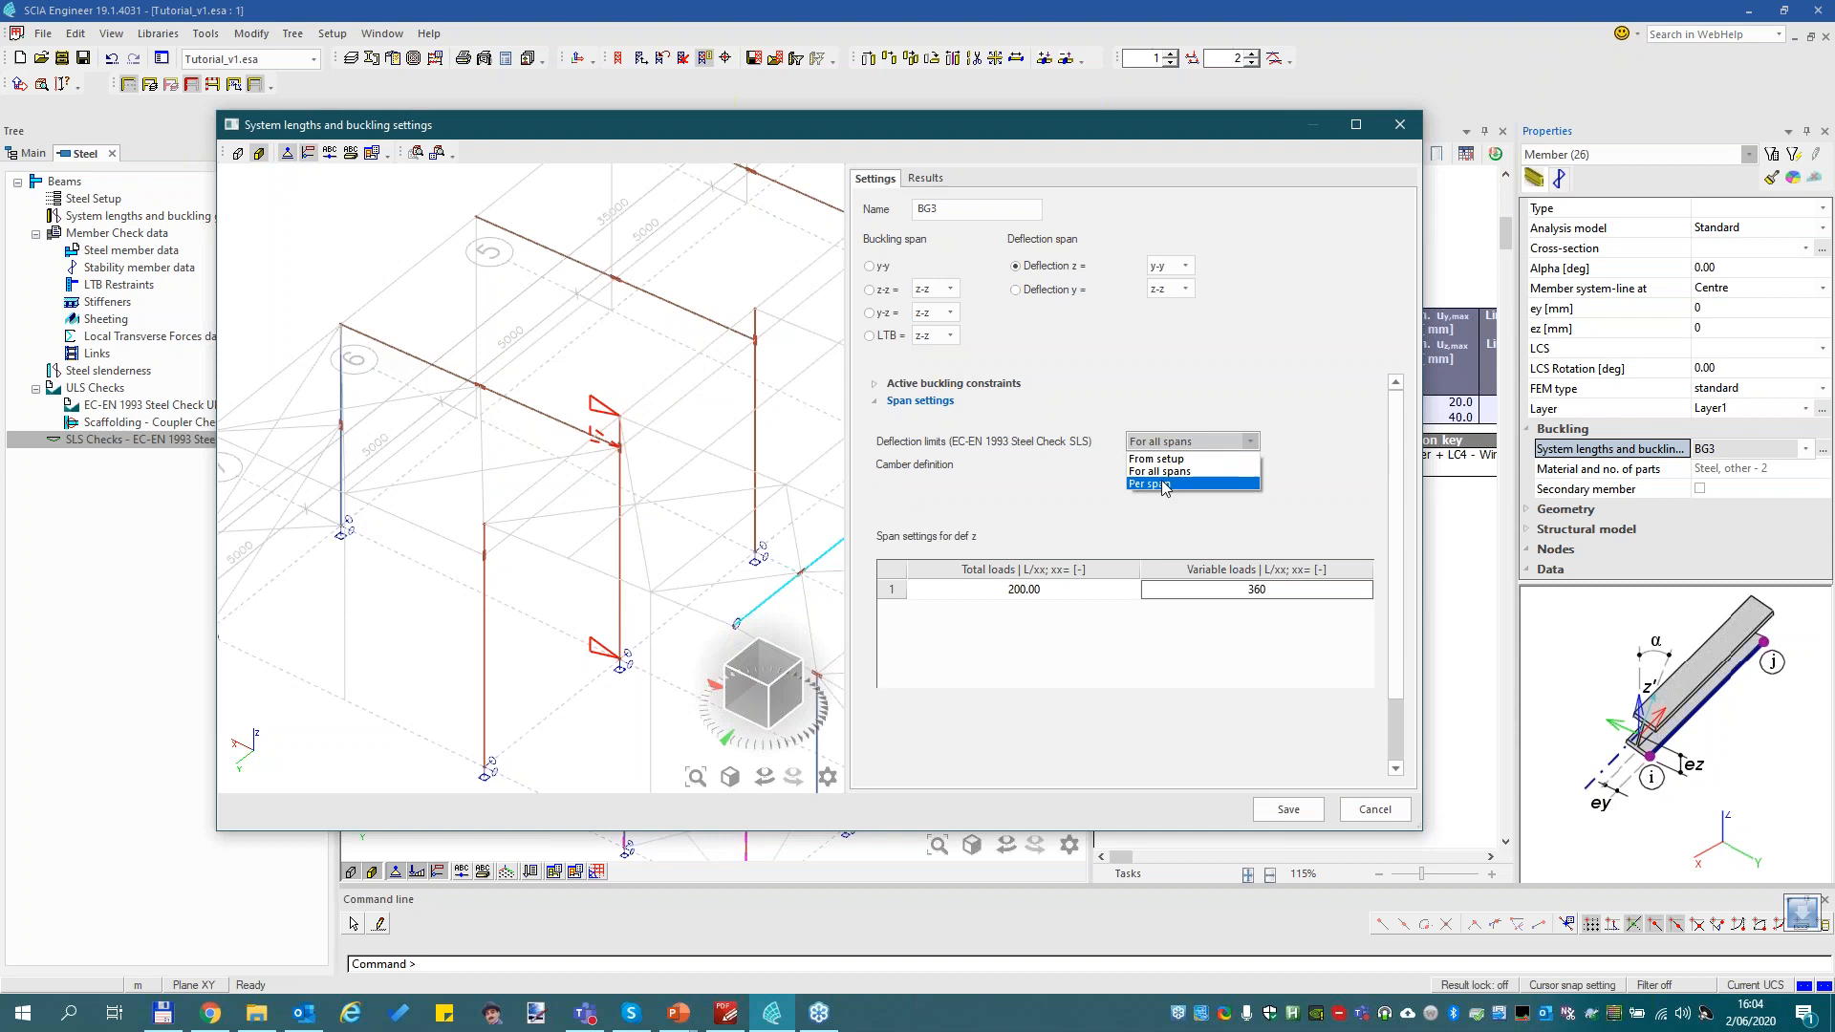
pyautogui.click(1167, 484)
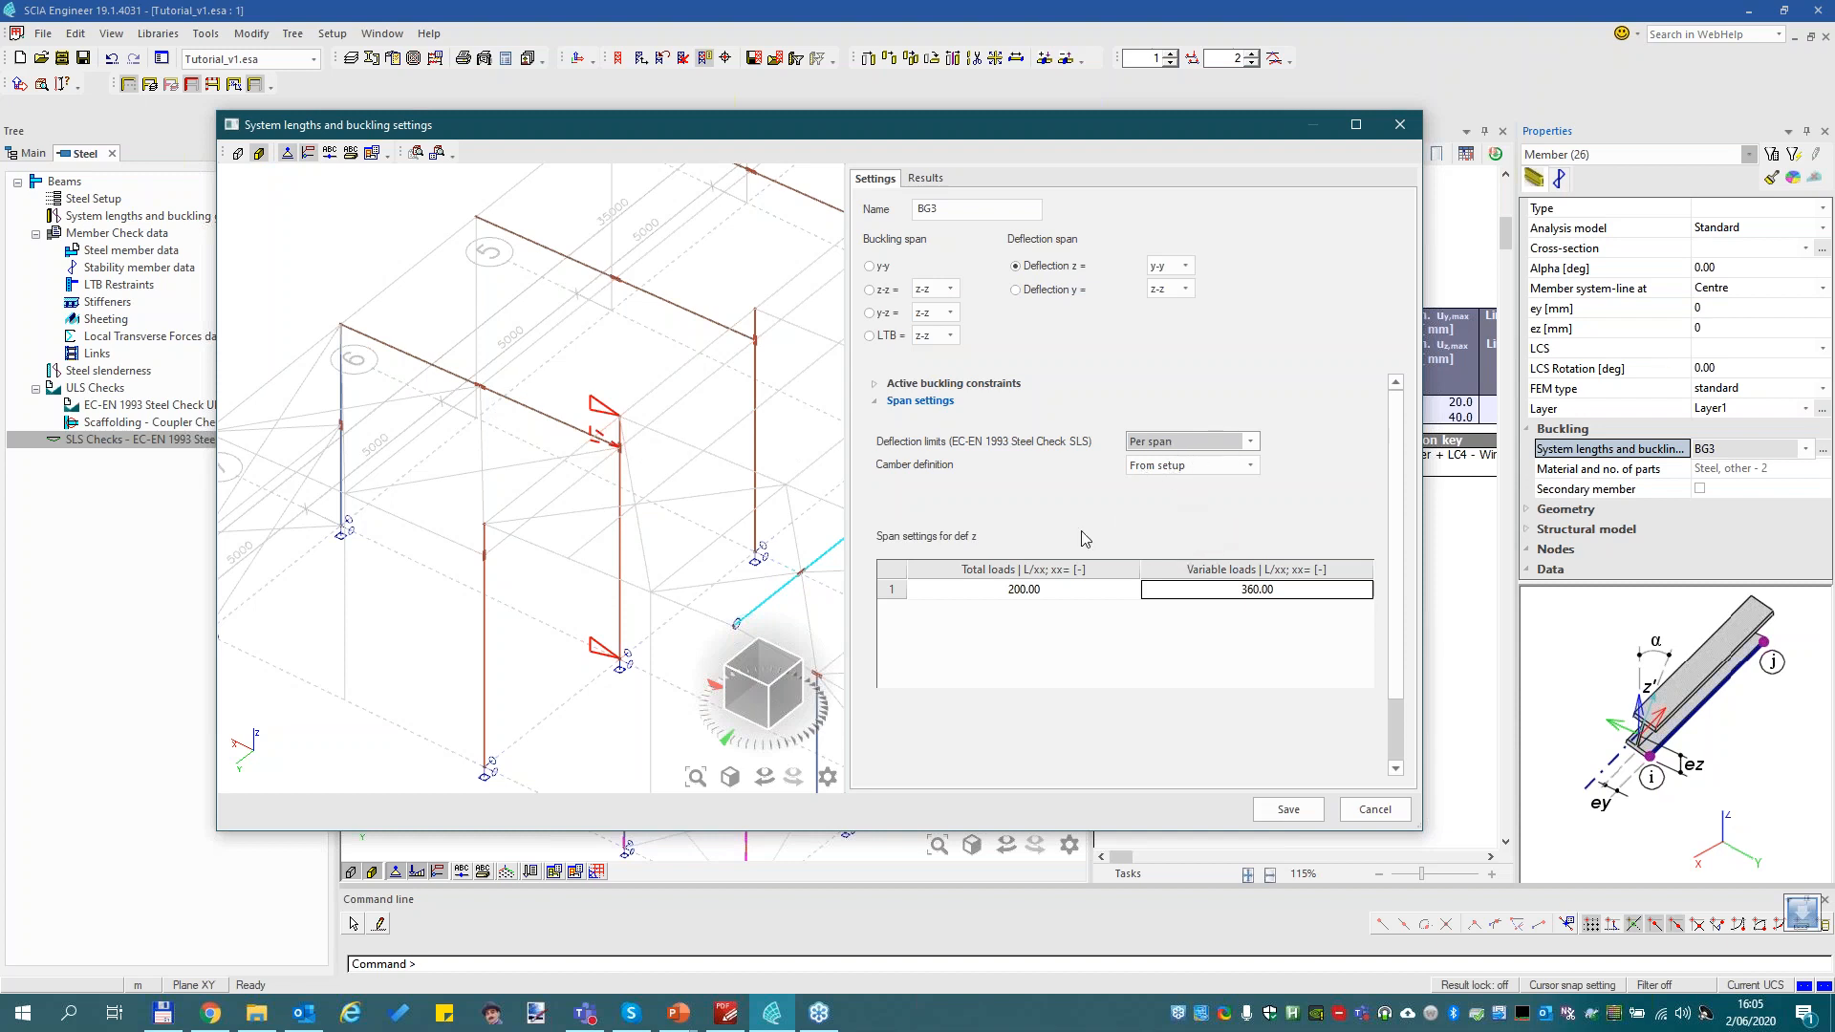
pyautogui.click(1071, 589)
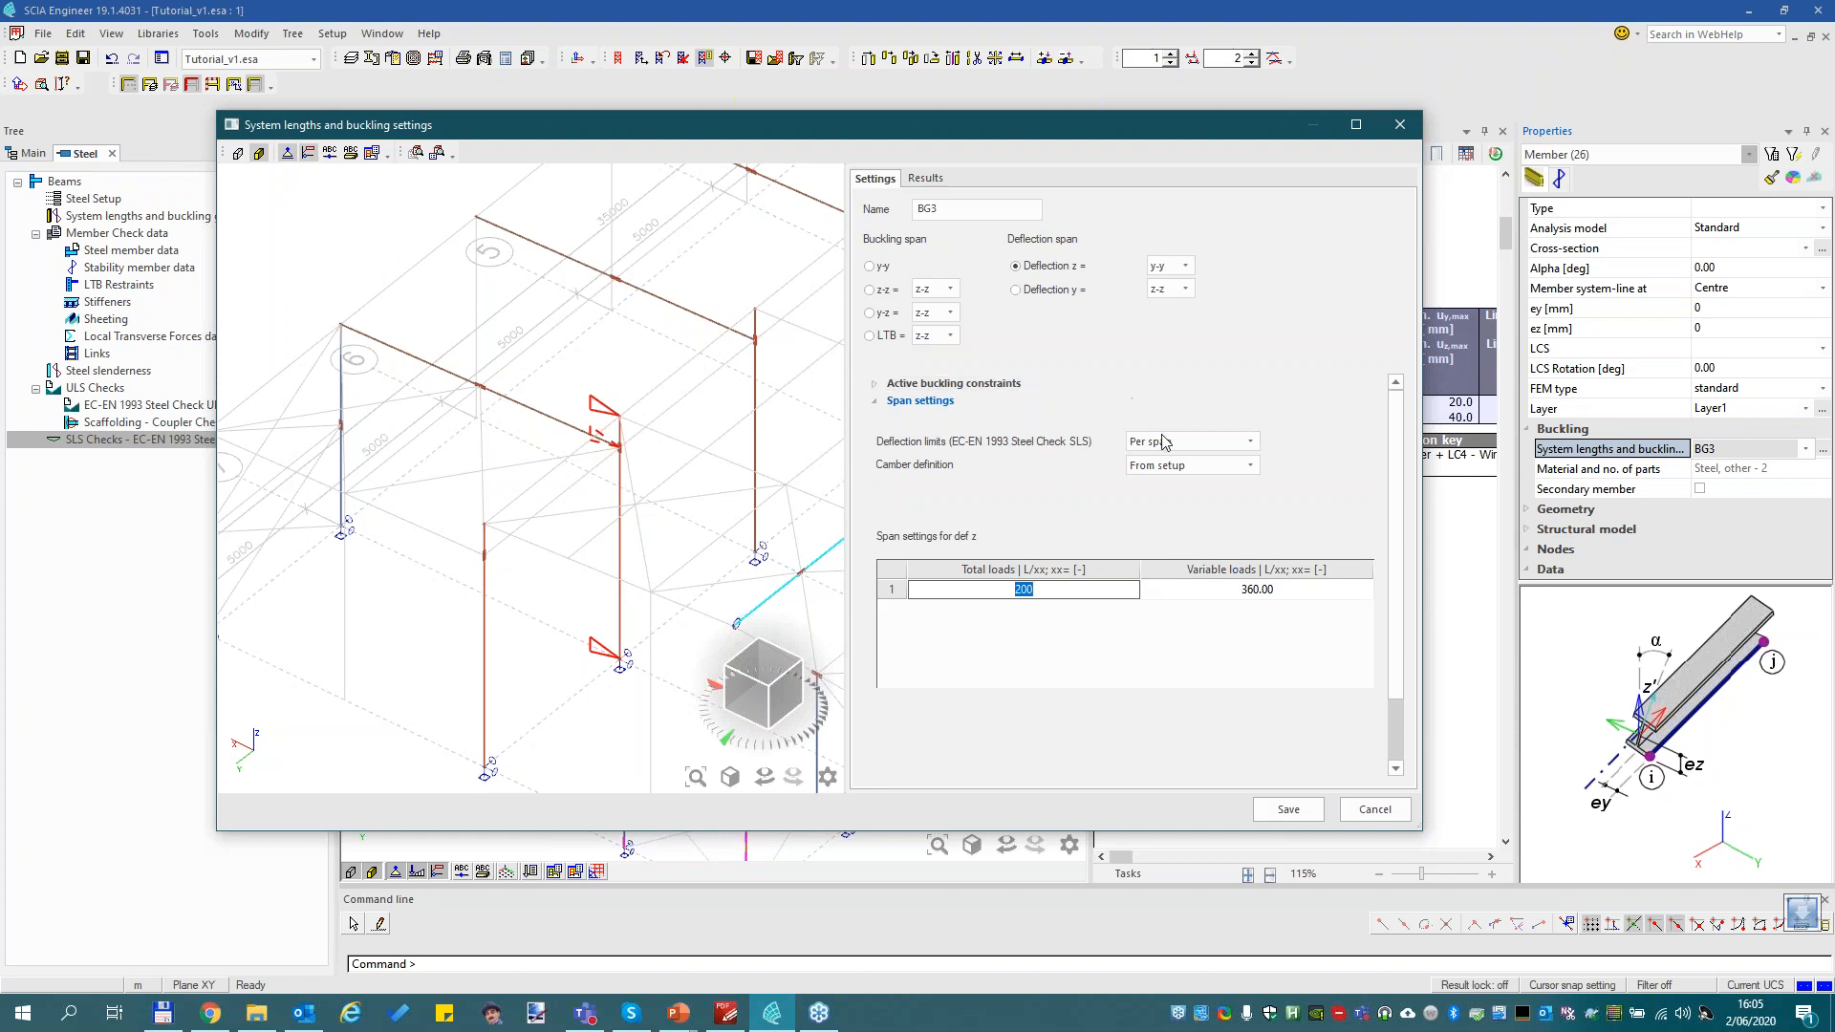
pyautogui.click(1165, 441)
pyautogui.click(1158, 460)
pyautogui.click(1201, 441)
pyautogui.click(1161, 458)
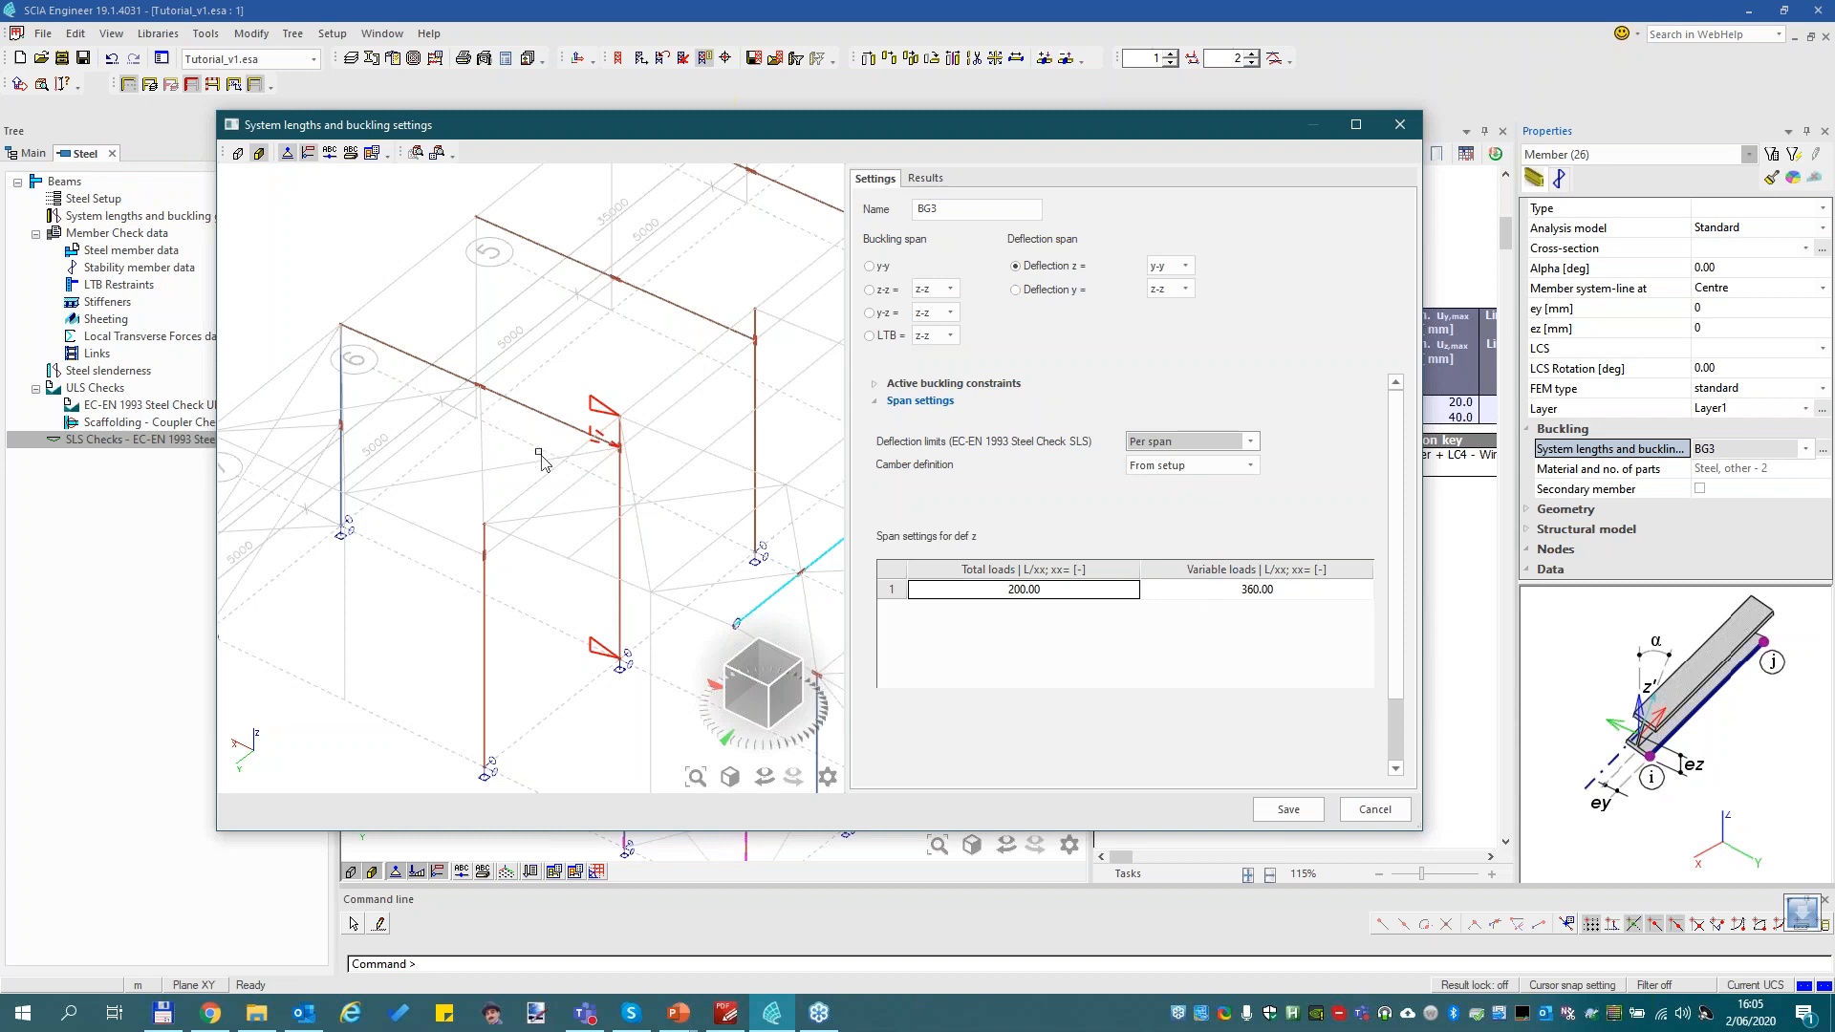
# Assign Deflection z its own def z system and activate its restraint at the intermediate node to get two spans
pyautogui.scroll(-1, 494, 519)
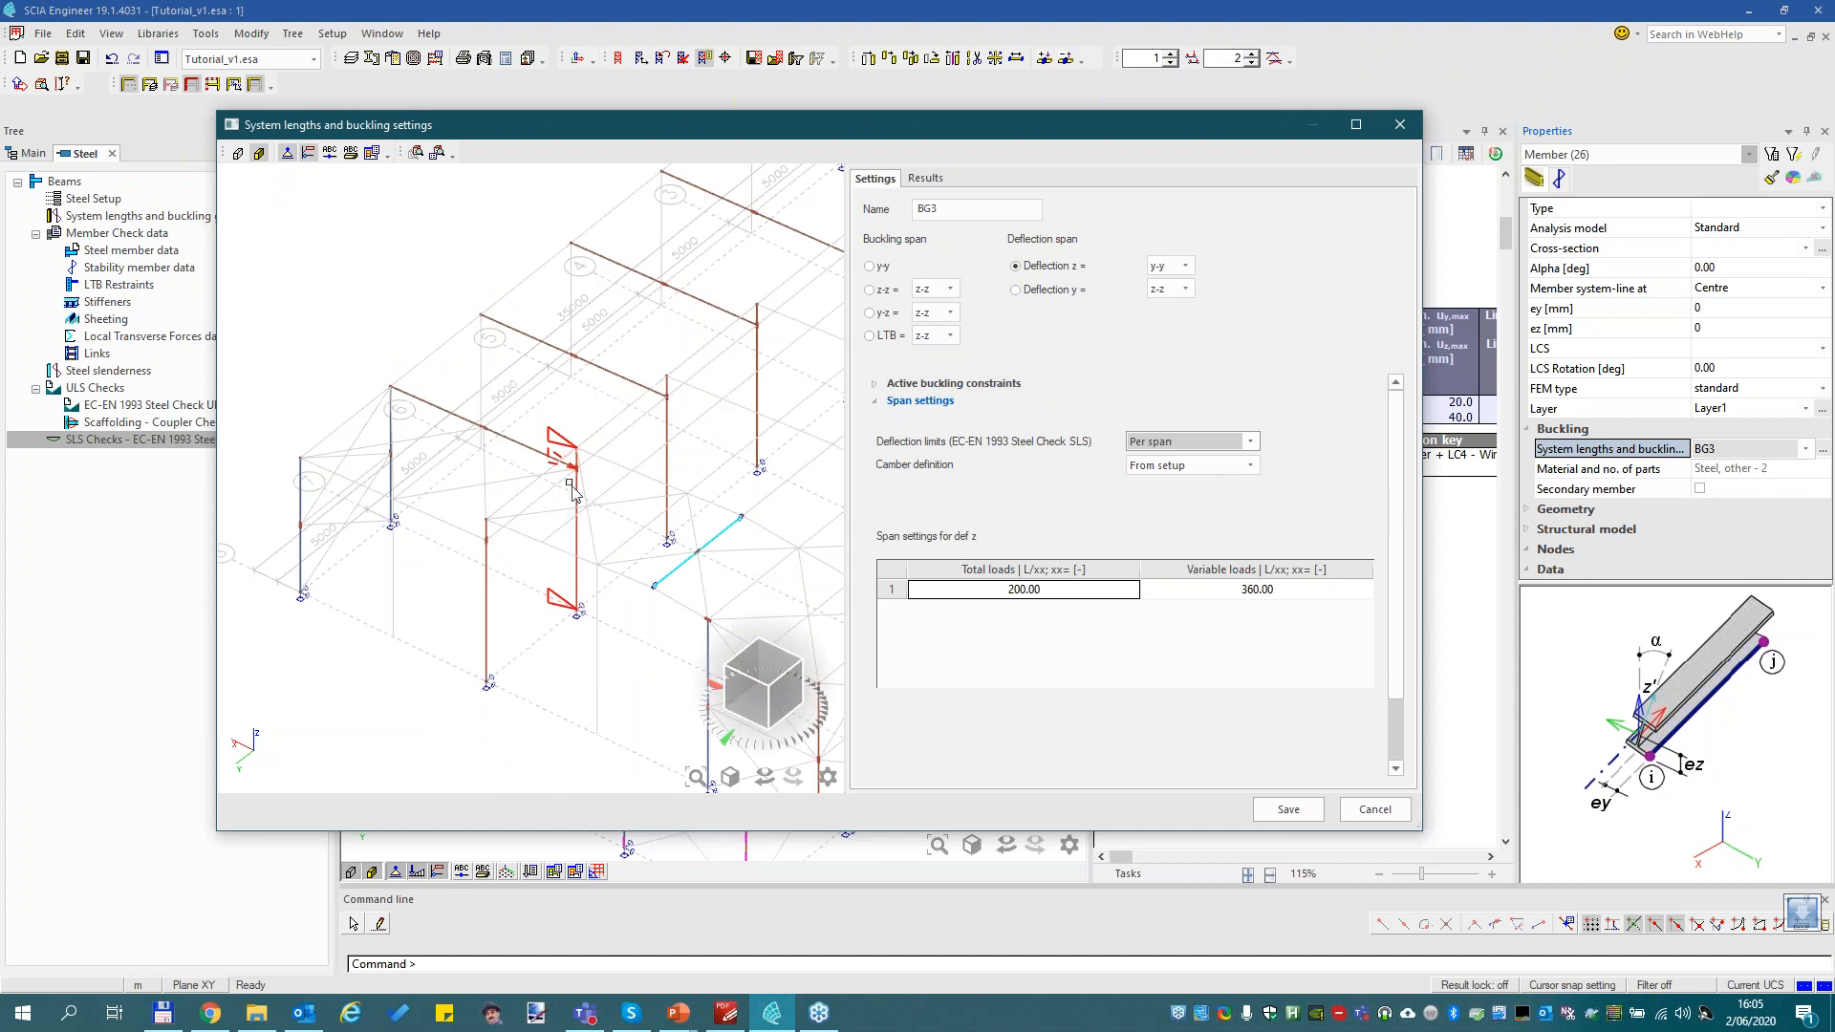
pyautogui.scroll(3, 570, 489)
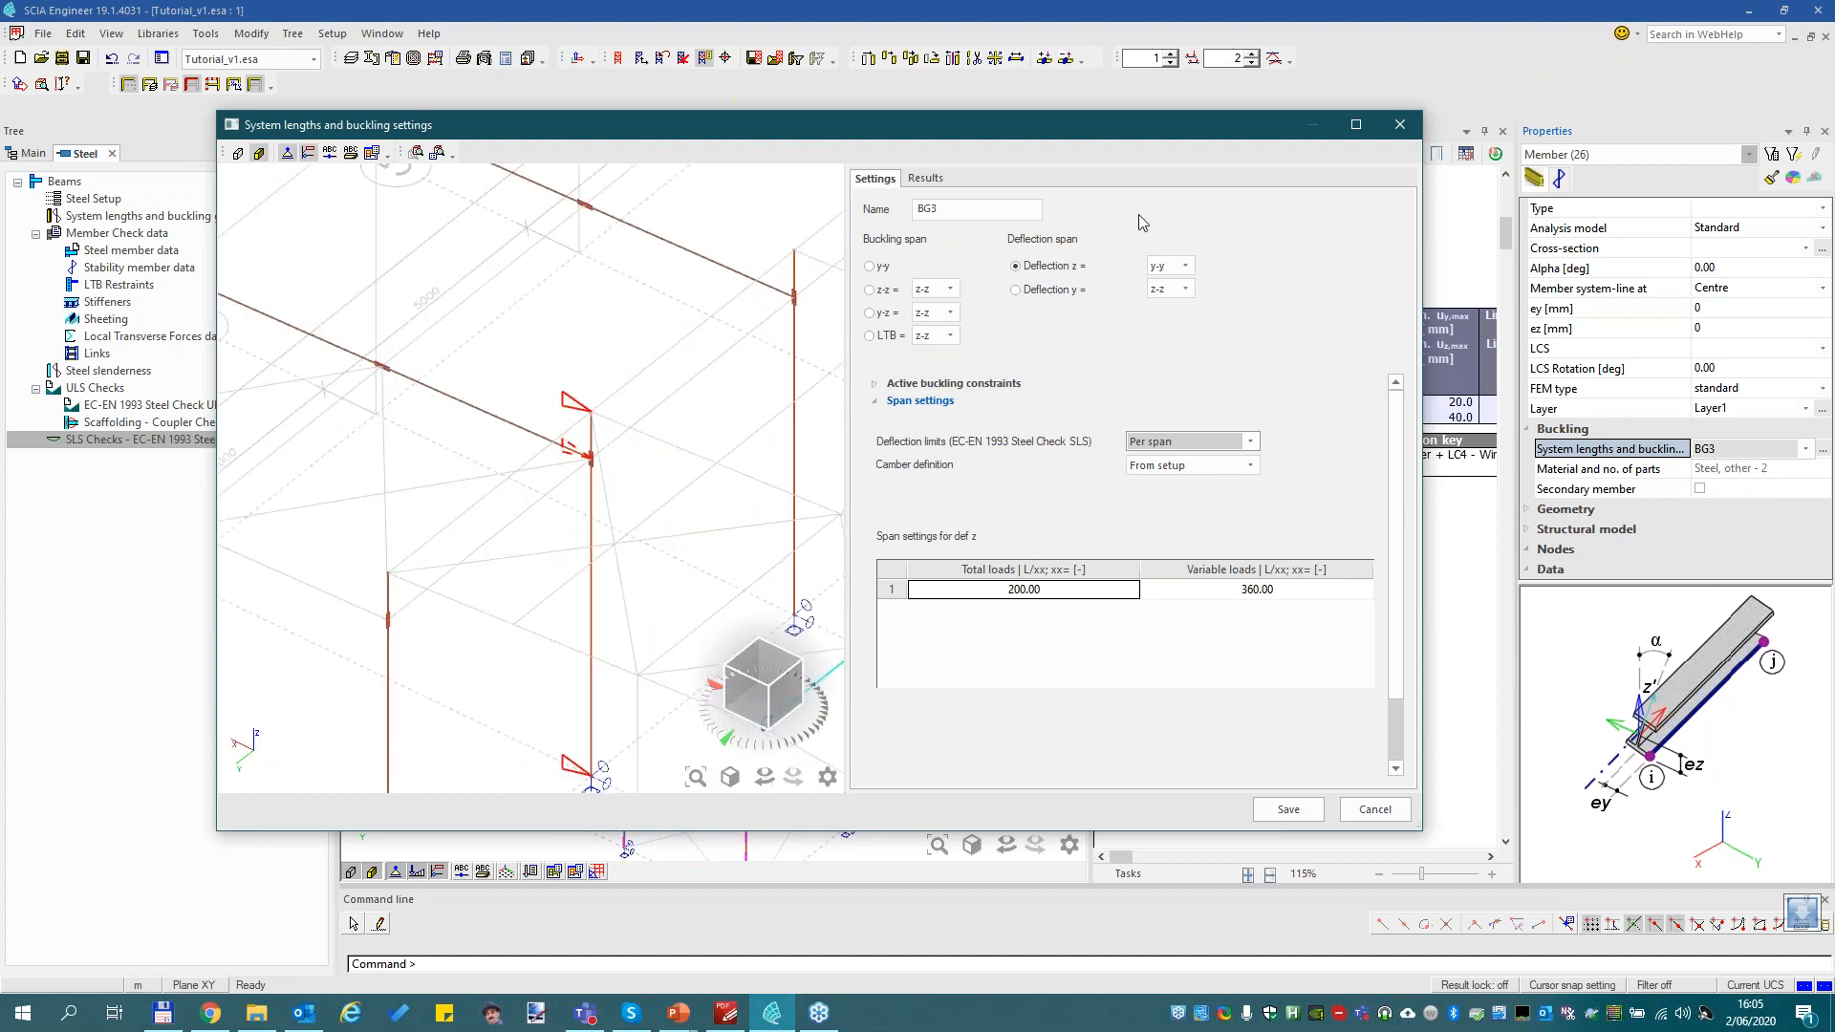
pyautogui.click(1170, 266)
pyautogui.click(1164, 304)
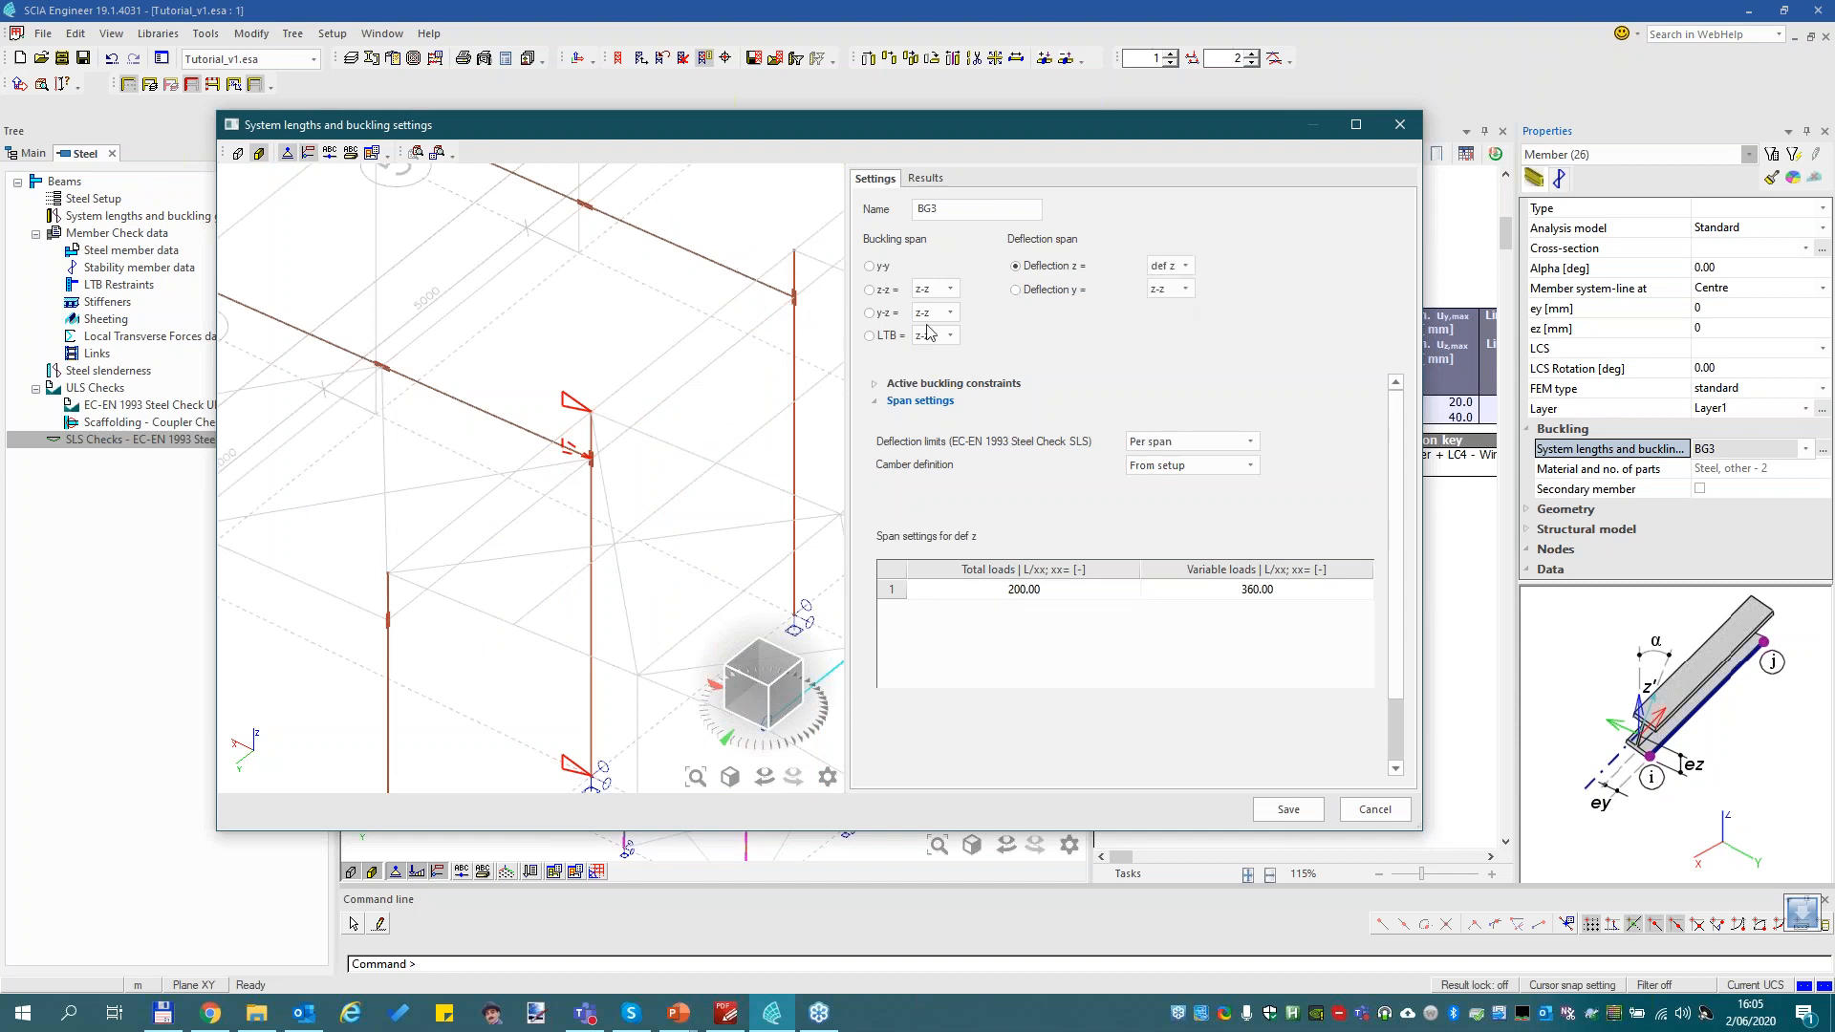
pyautogui.click(575, 447)
pyautogui.doubleClick(1029, 590)
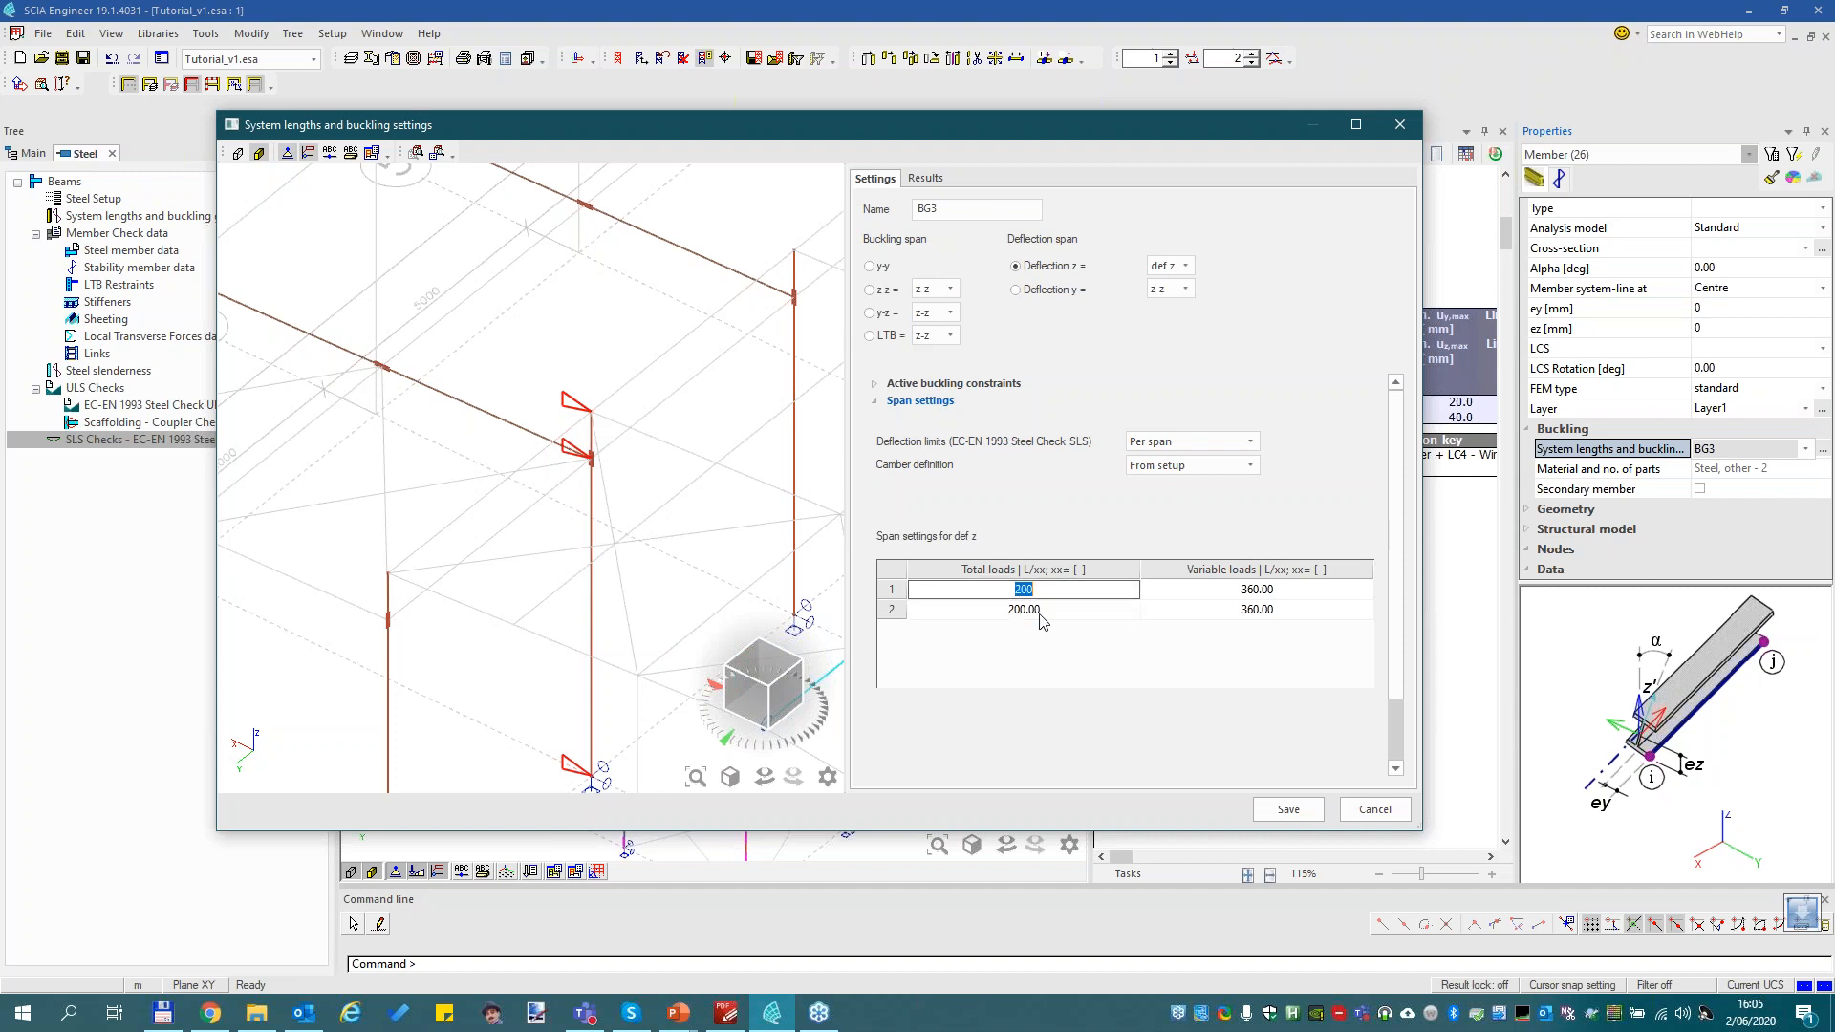
pyautogui.doubleClick(1054, 609)
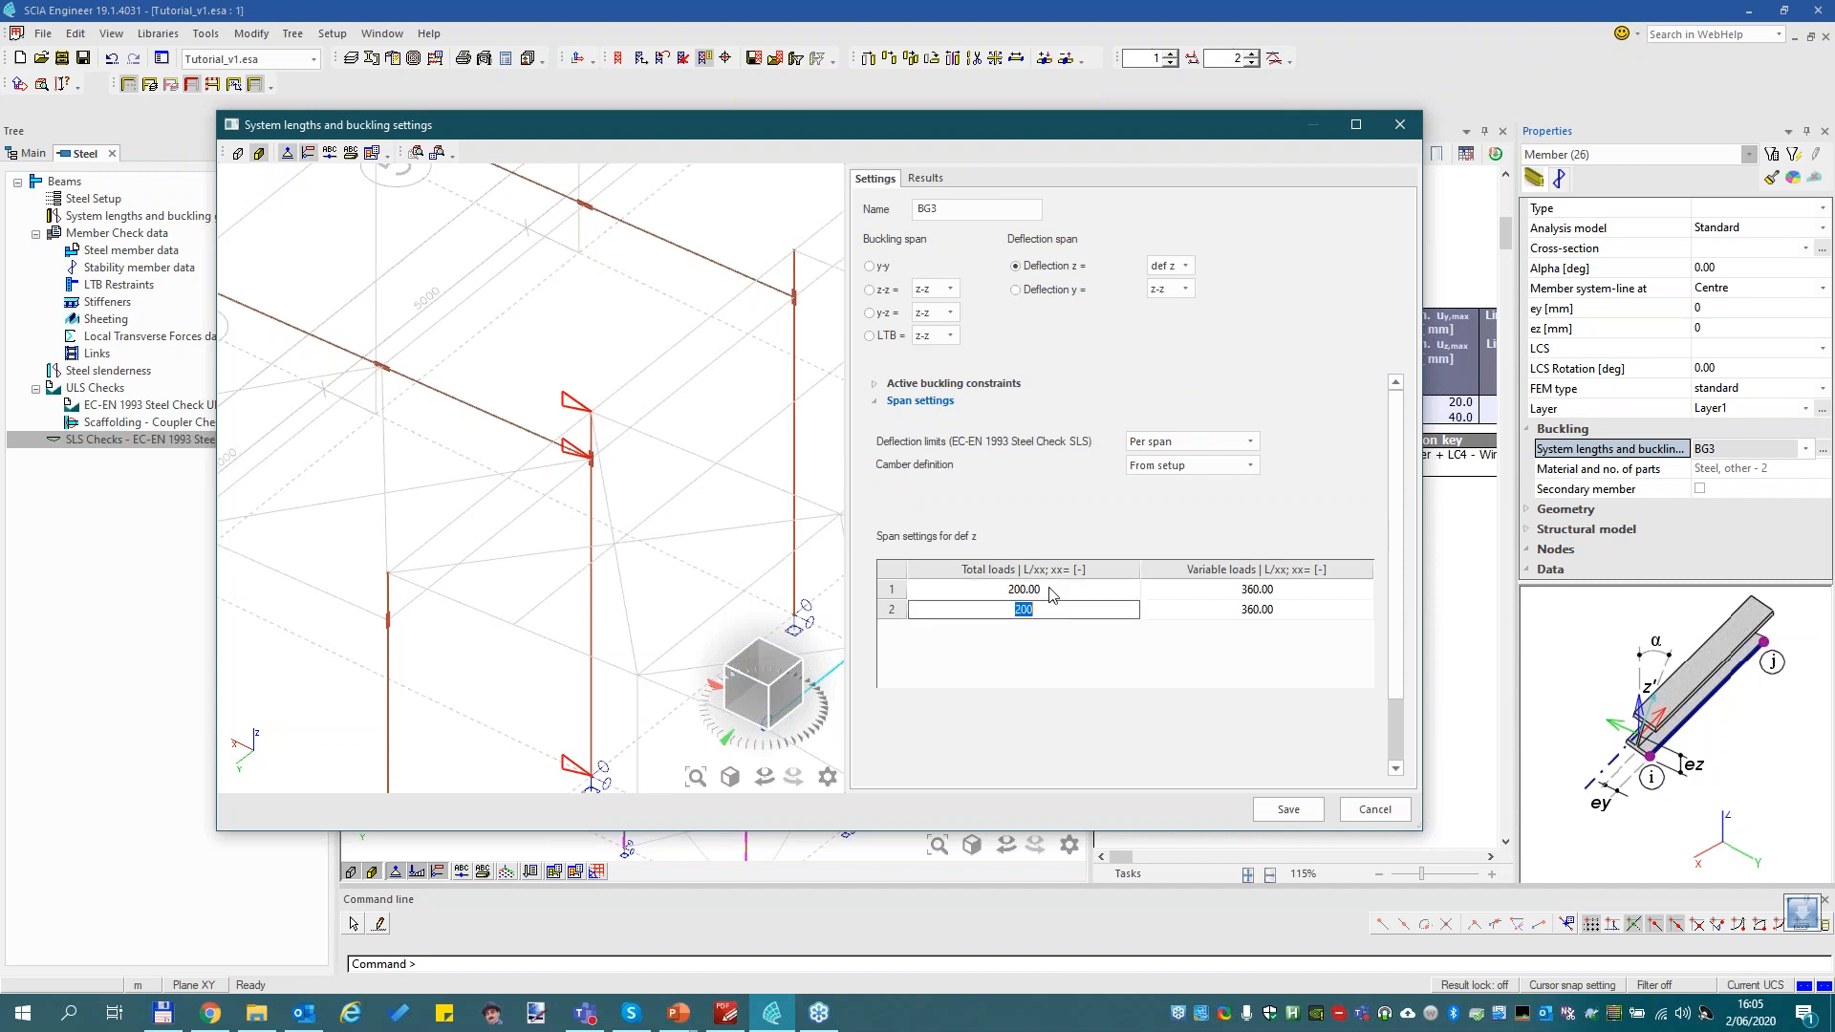
# Reposition the settings dialog and set the deflection limits back to From setup
pyautogui.moveTo(1218, 141); pyautogui.dragTo(841, 168)
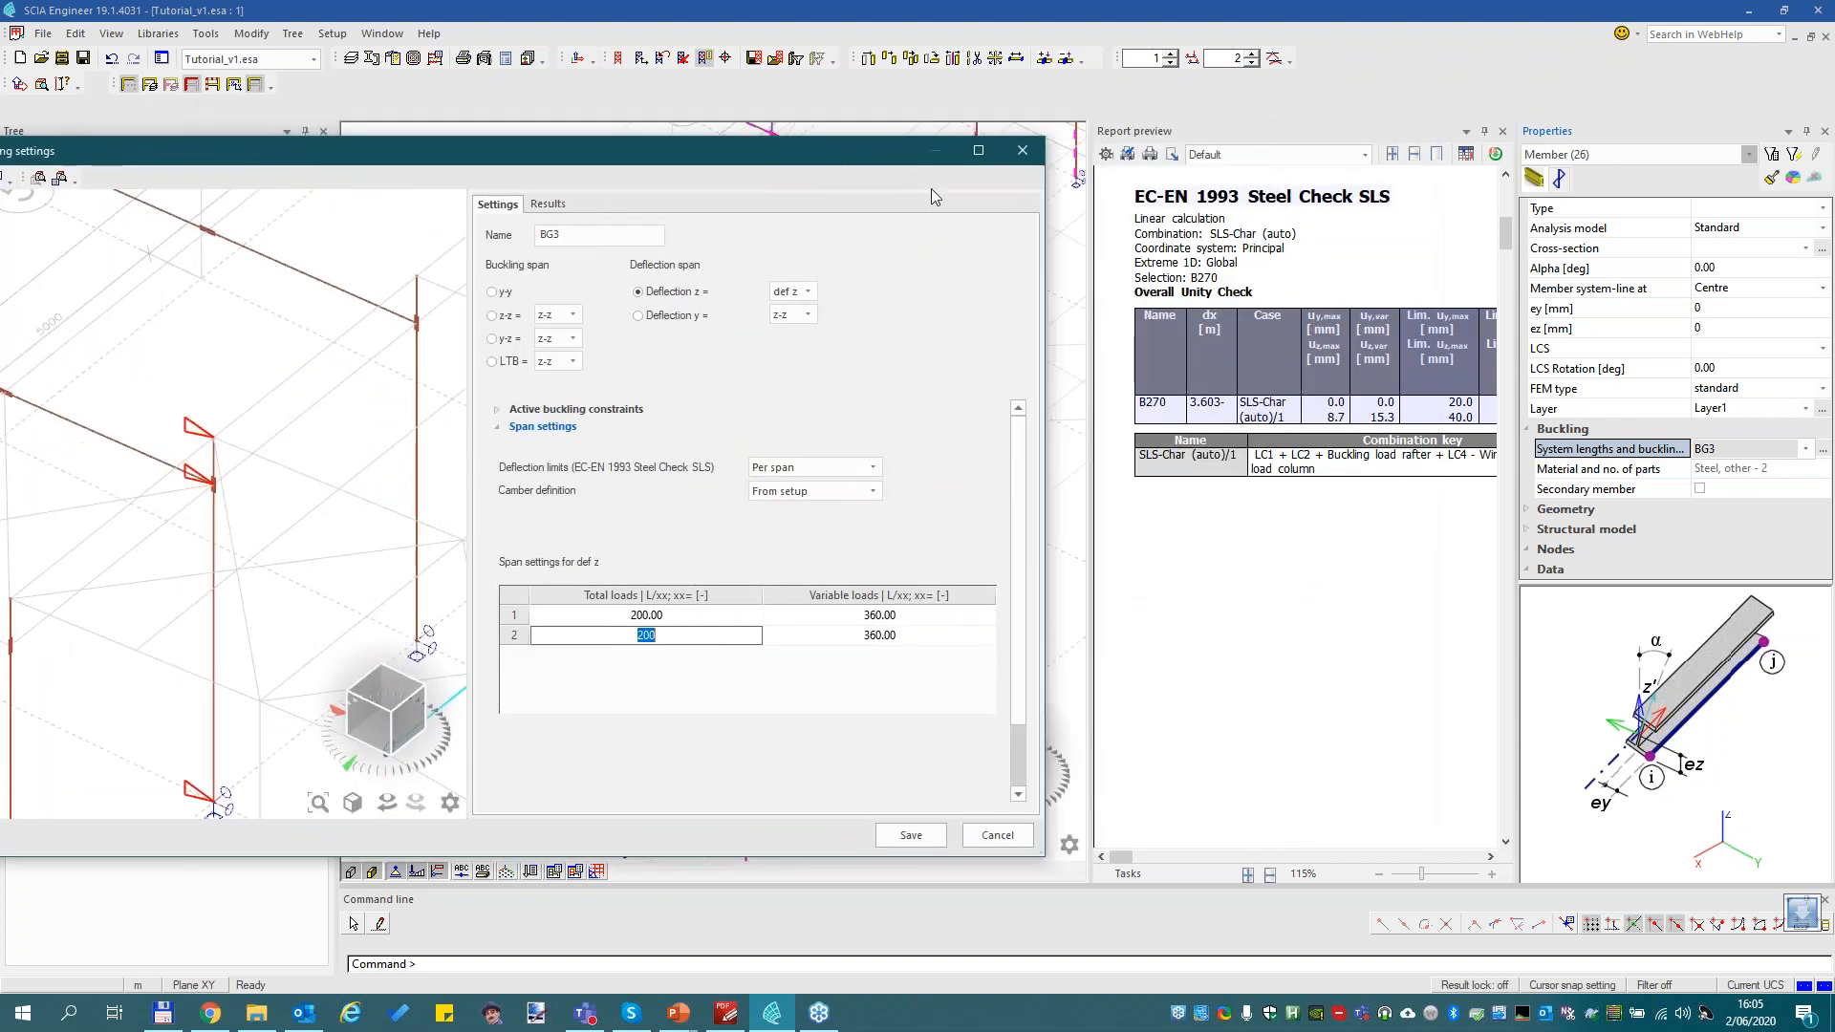
pyautogui.moveTo(843, 162); pyautogui.dragTo(1257, 41)
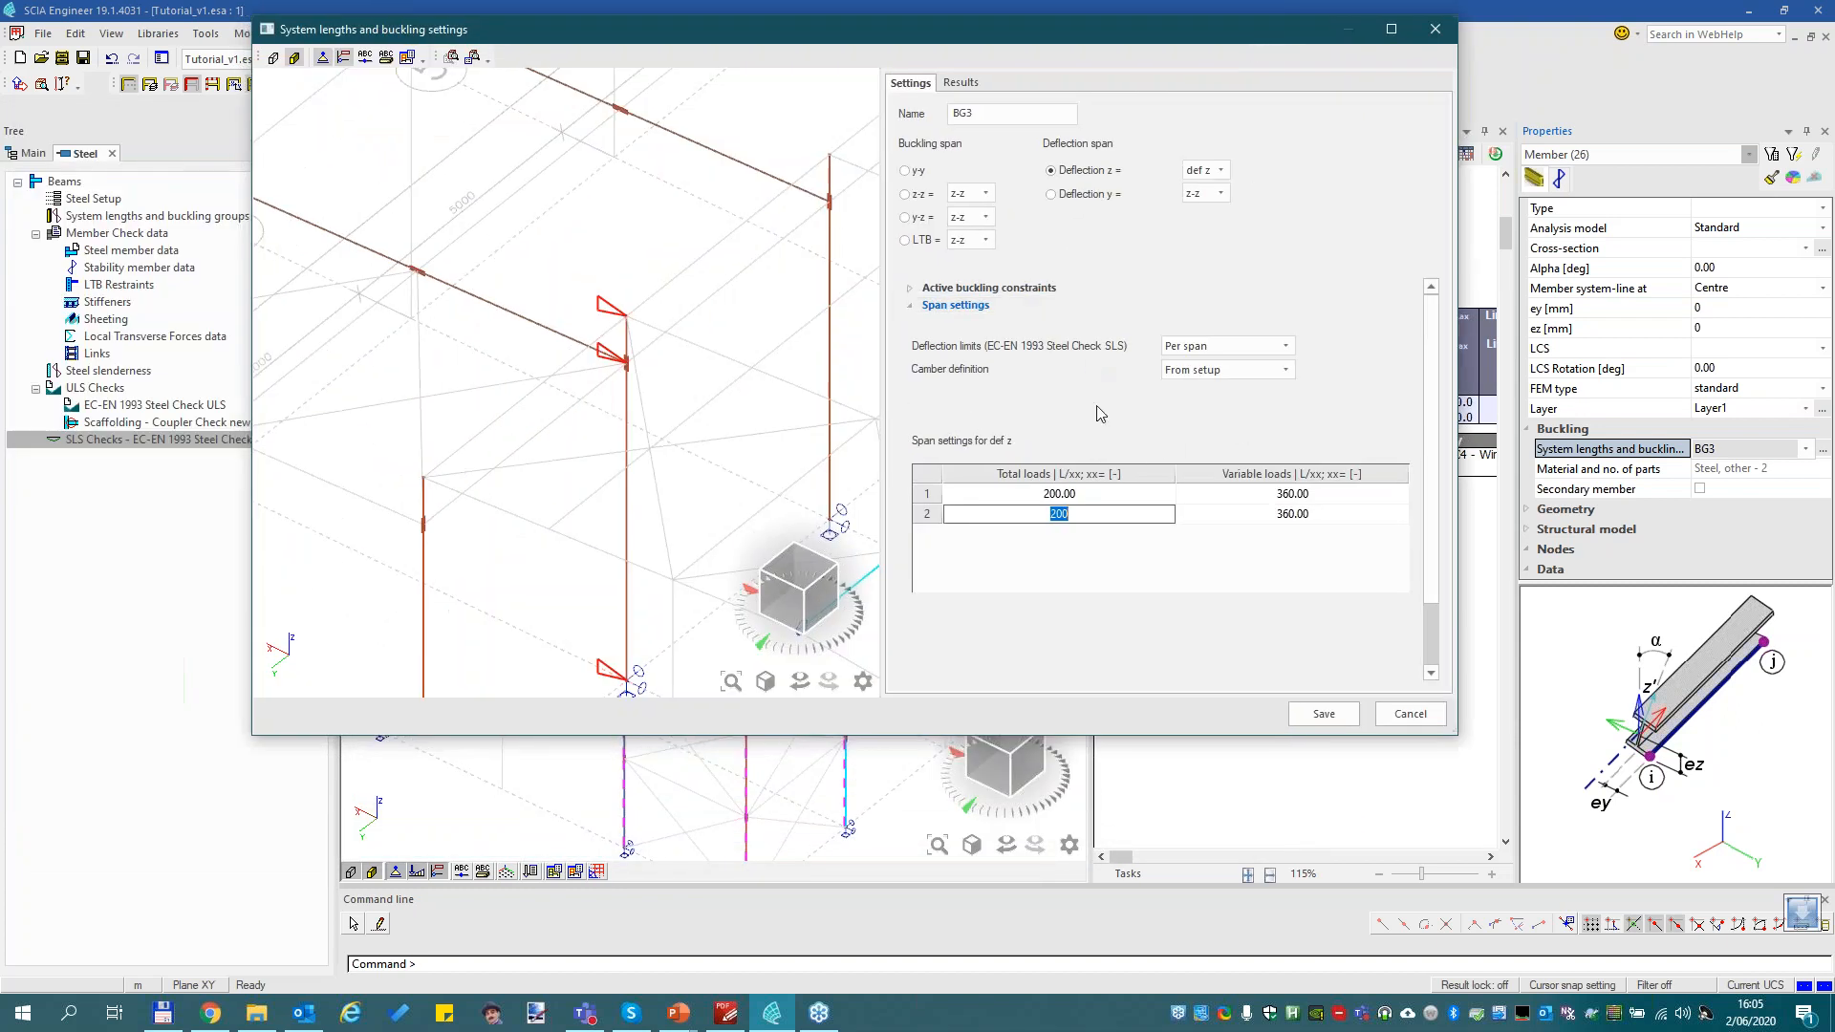
pyautogui.click(1221, 347)
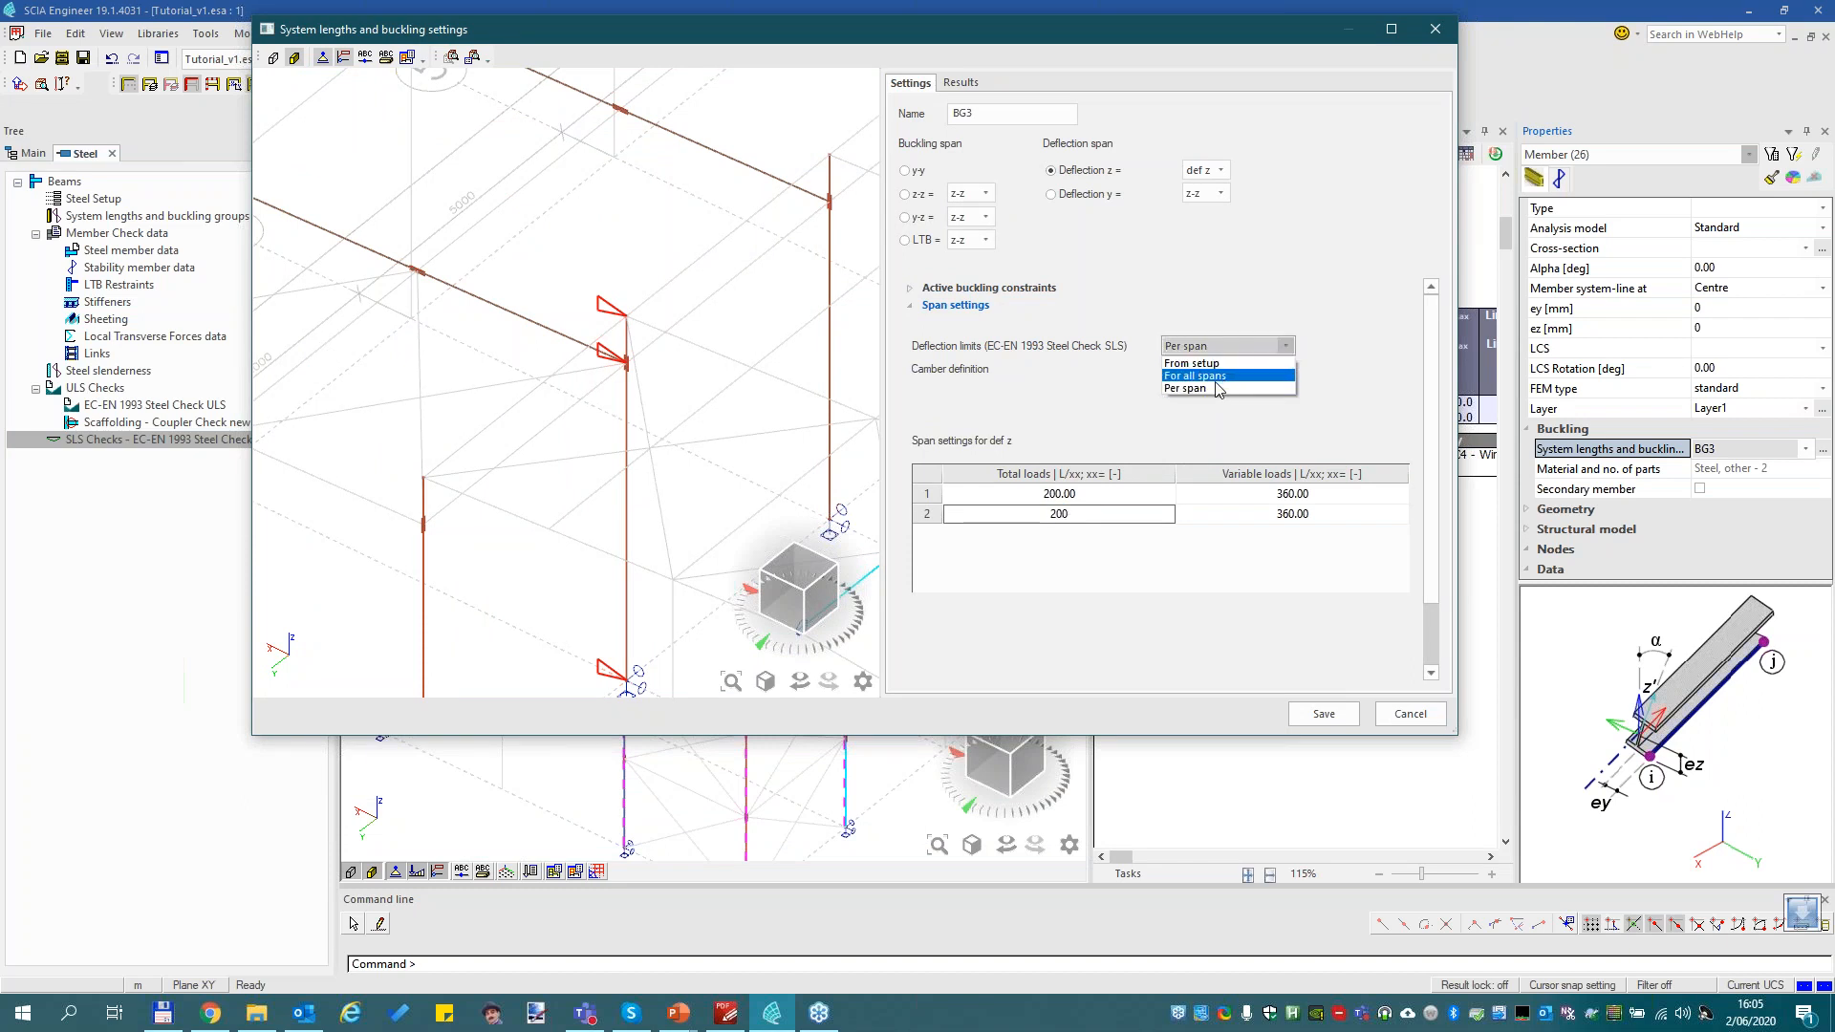
pyautogui.click(1208, 363)
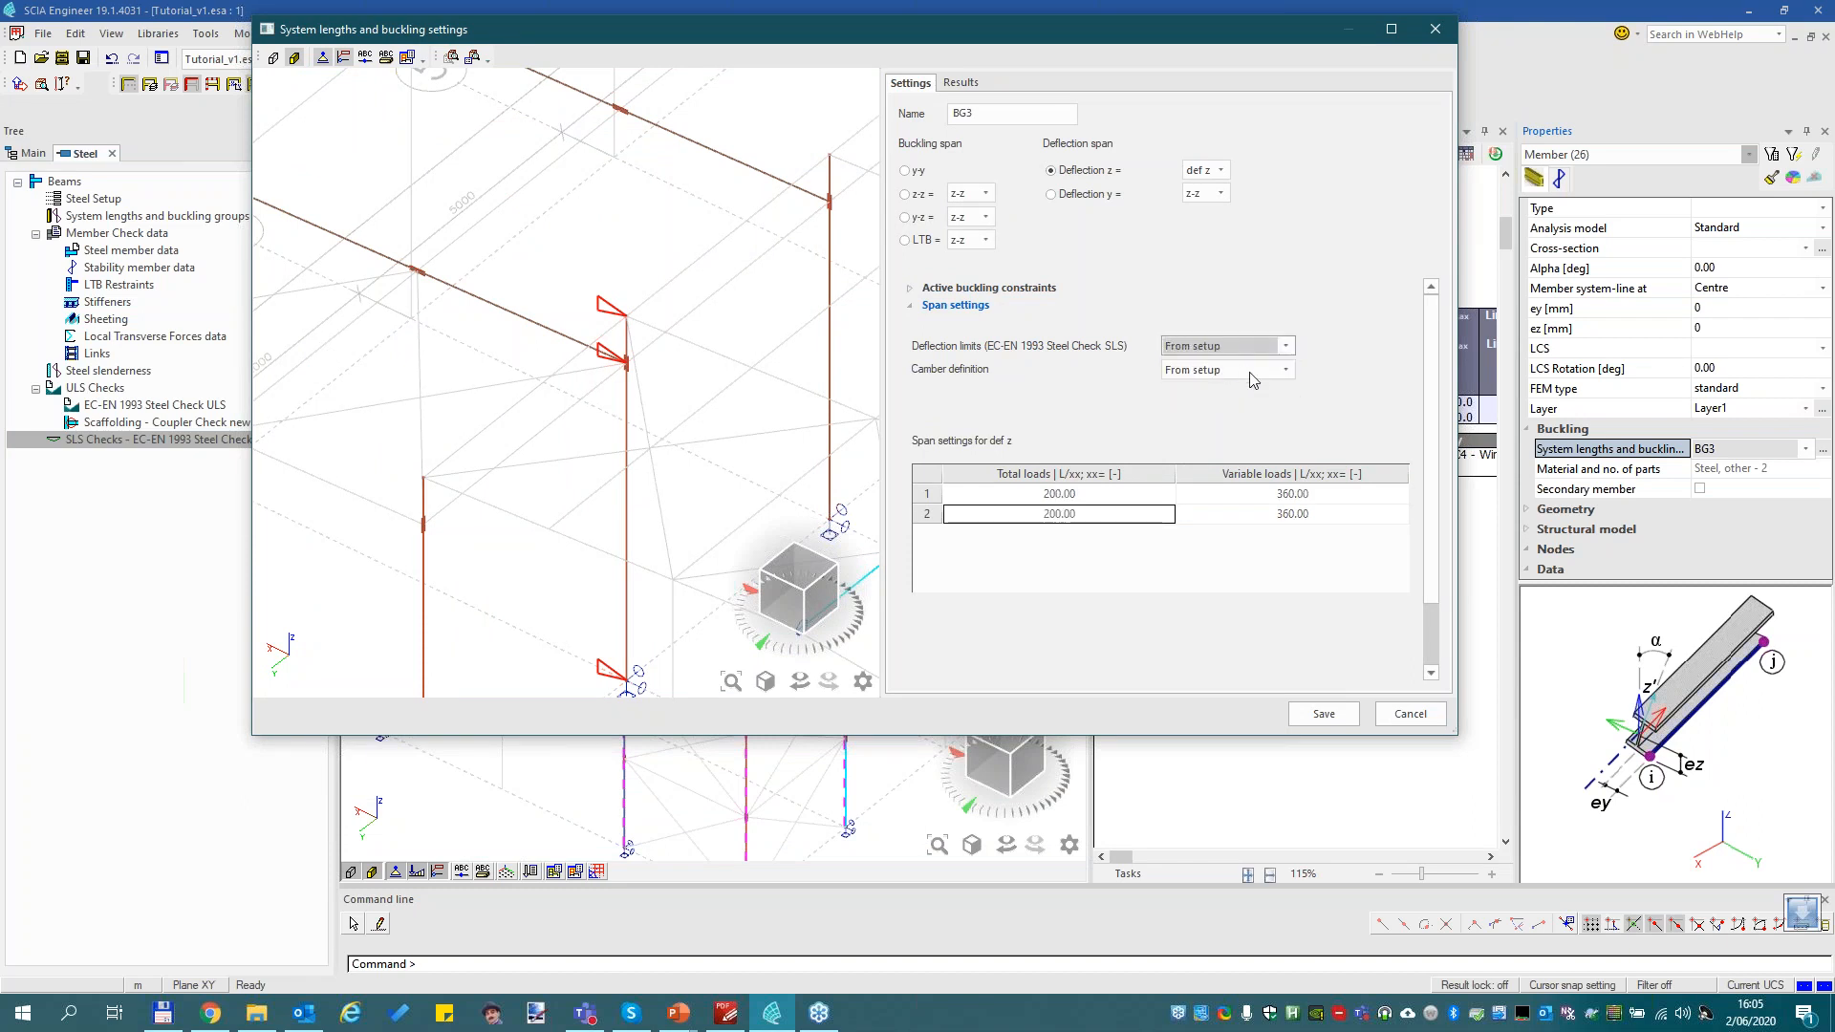
# Set the camber definition to Input camber (absolute) with a Parabolic camber shape
pyautogui.click(1246, 370)
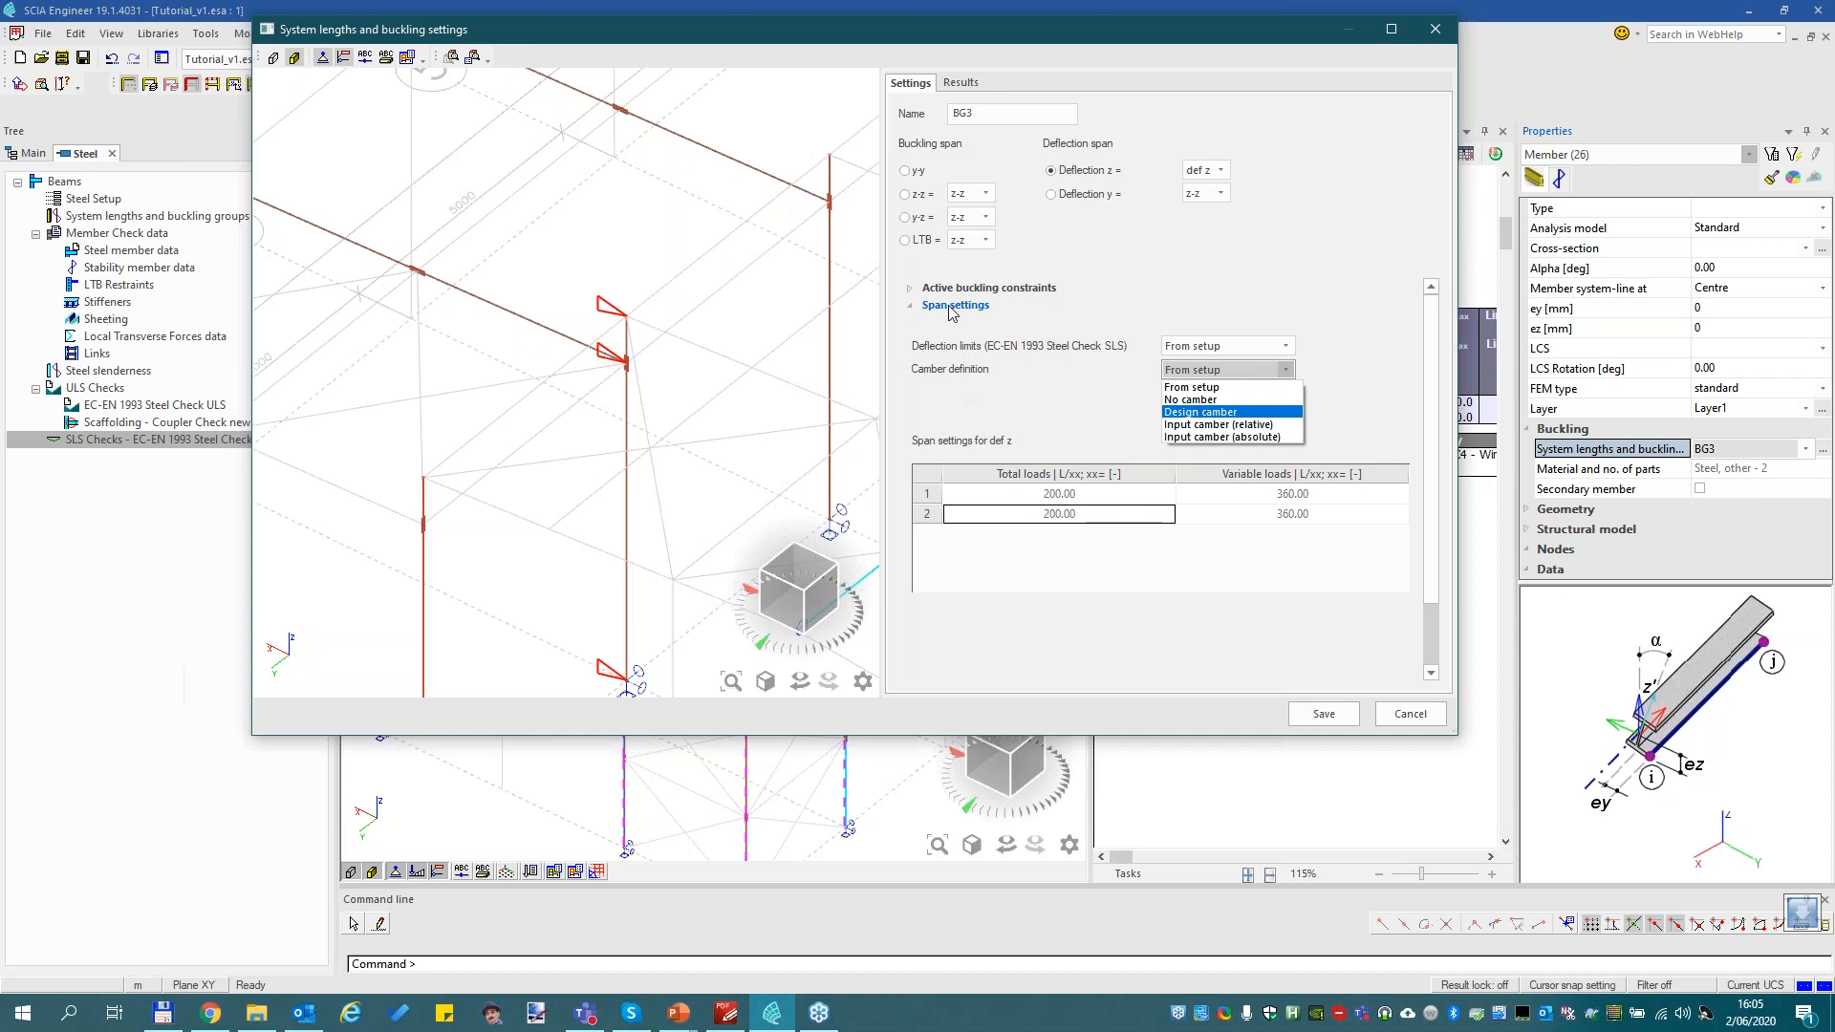
pyautogui.click(1202, 438)
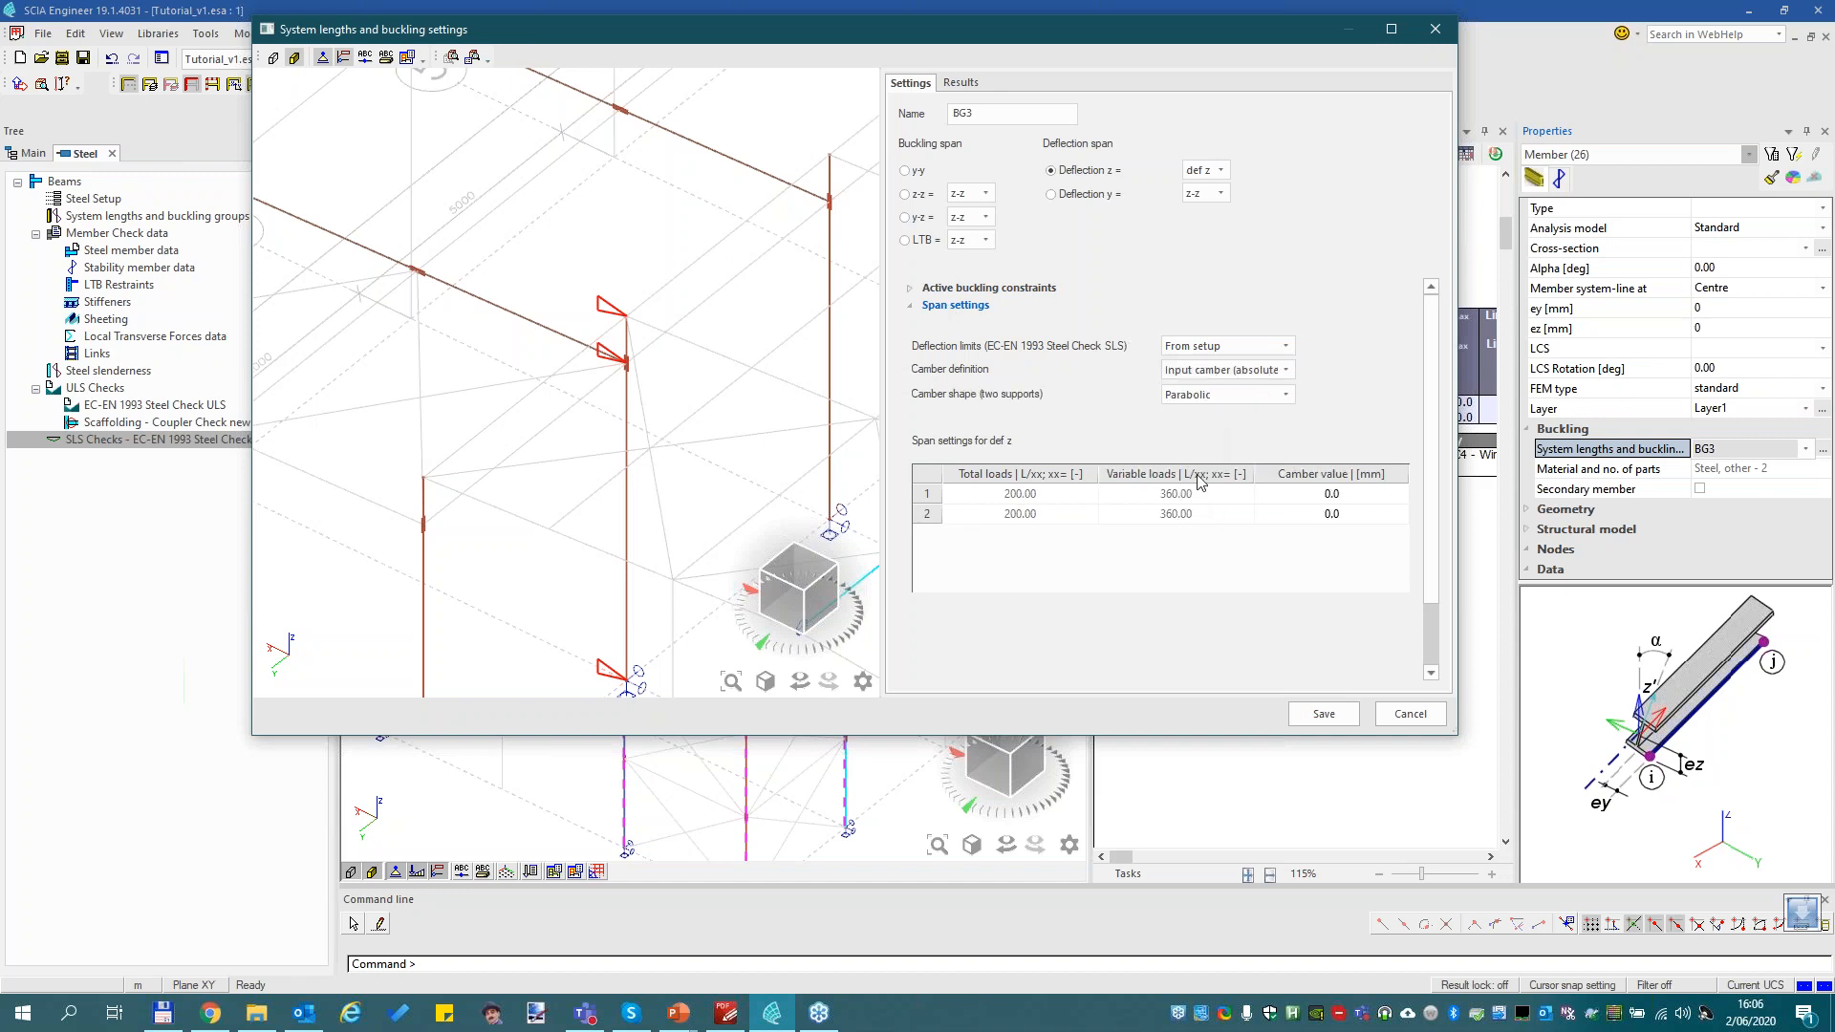
pyautogui.click(1212, 398)
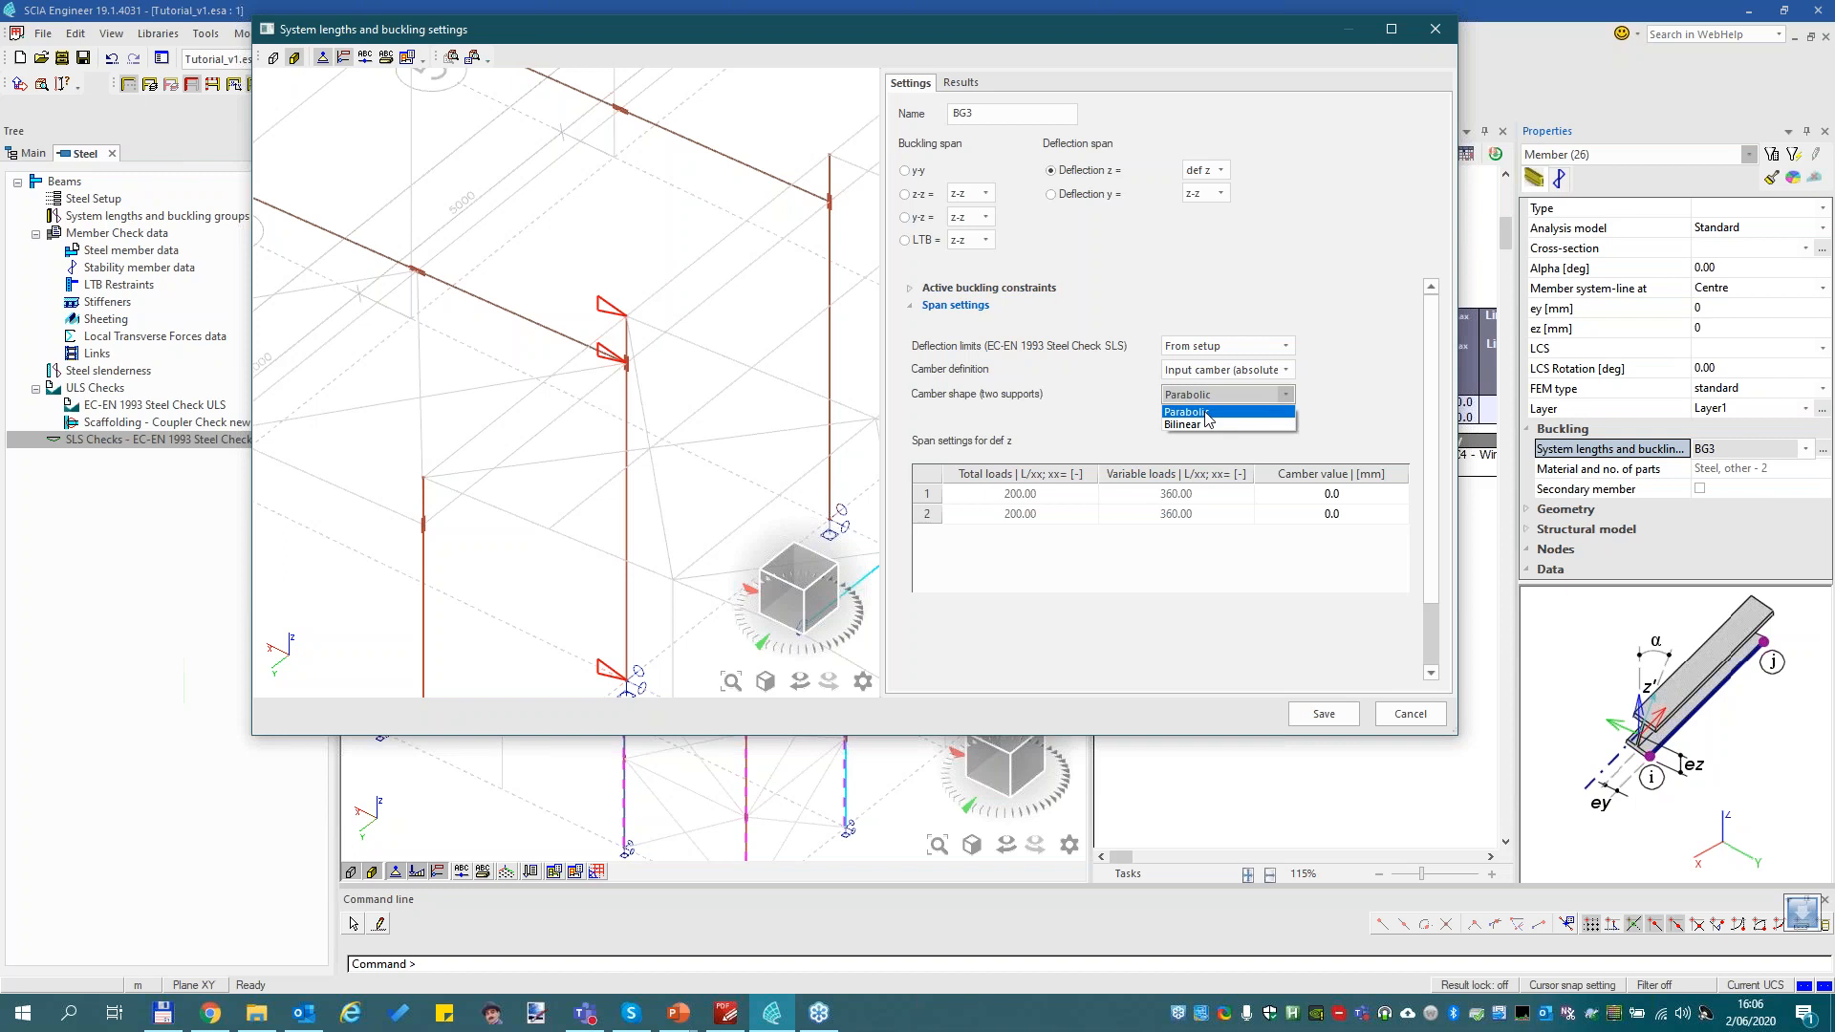
pyautogui.click(1206, 419)
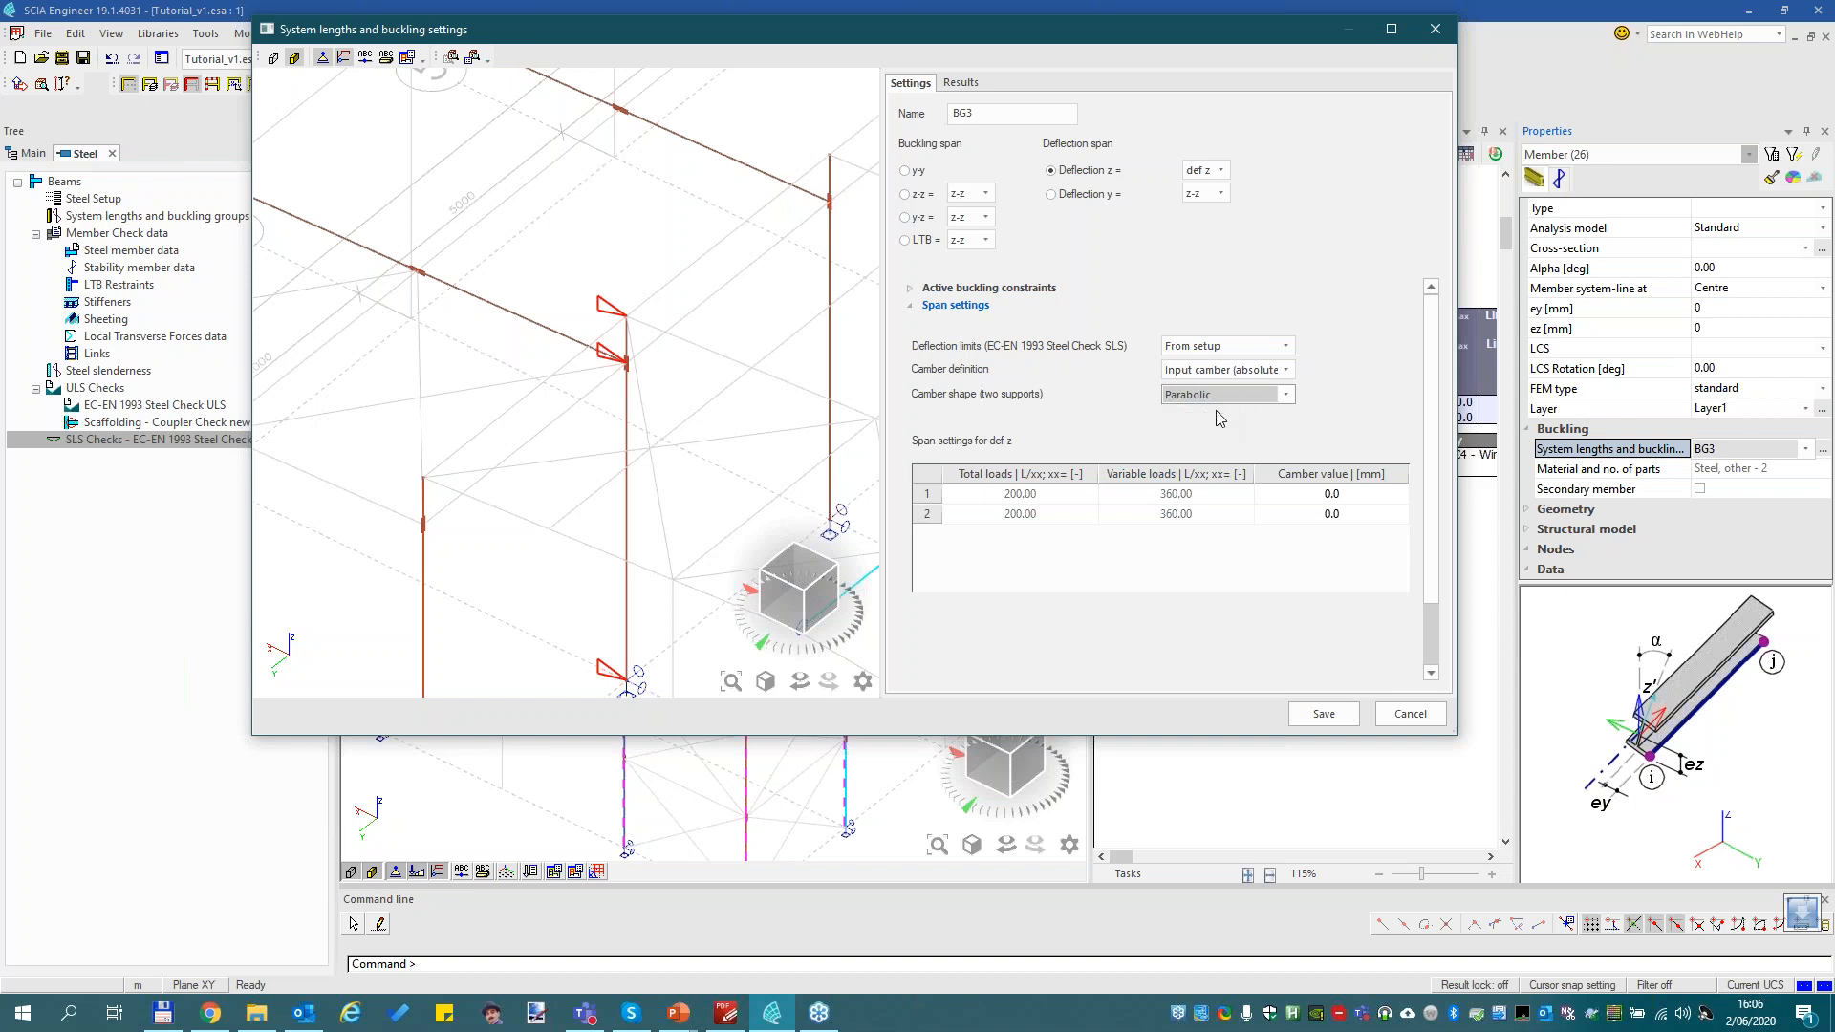
# Set the camber value to 10 mm for both spans, deactivate the intermediate deflection restraint, and save the BG3 settings
pyautogui.click(1341, 495)
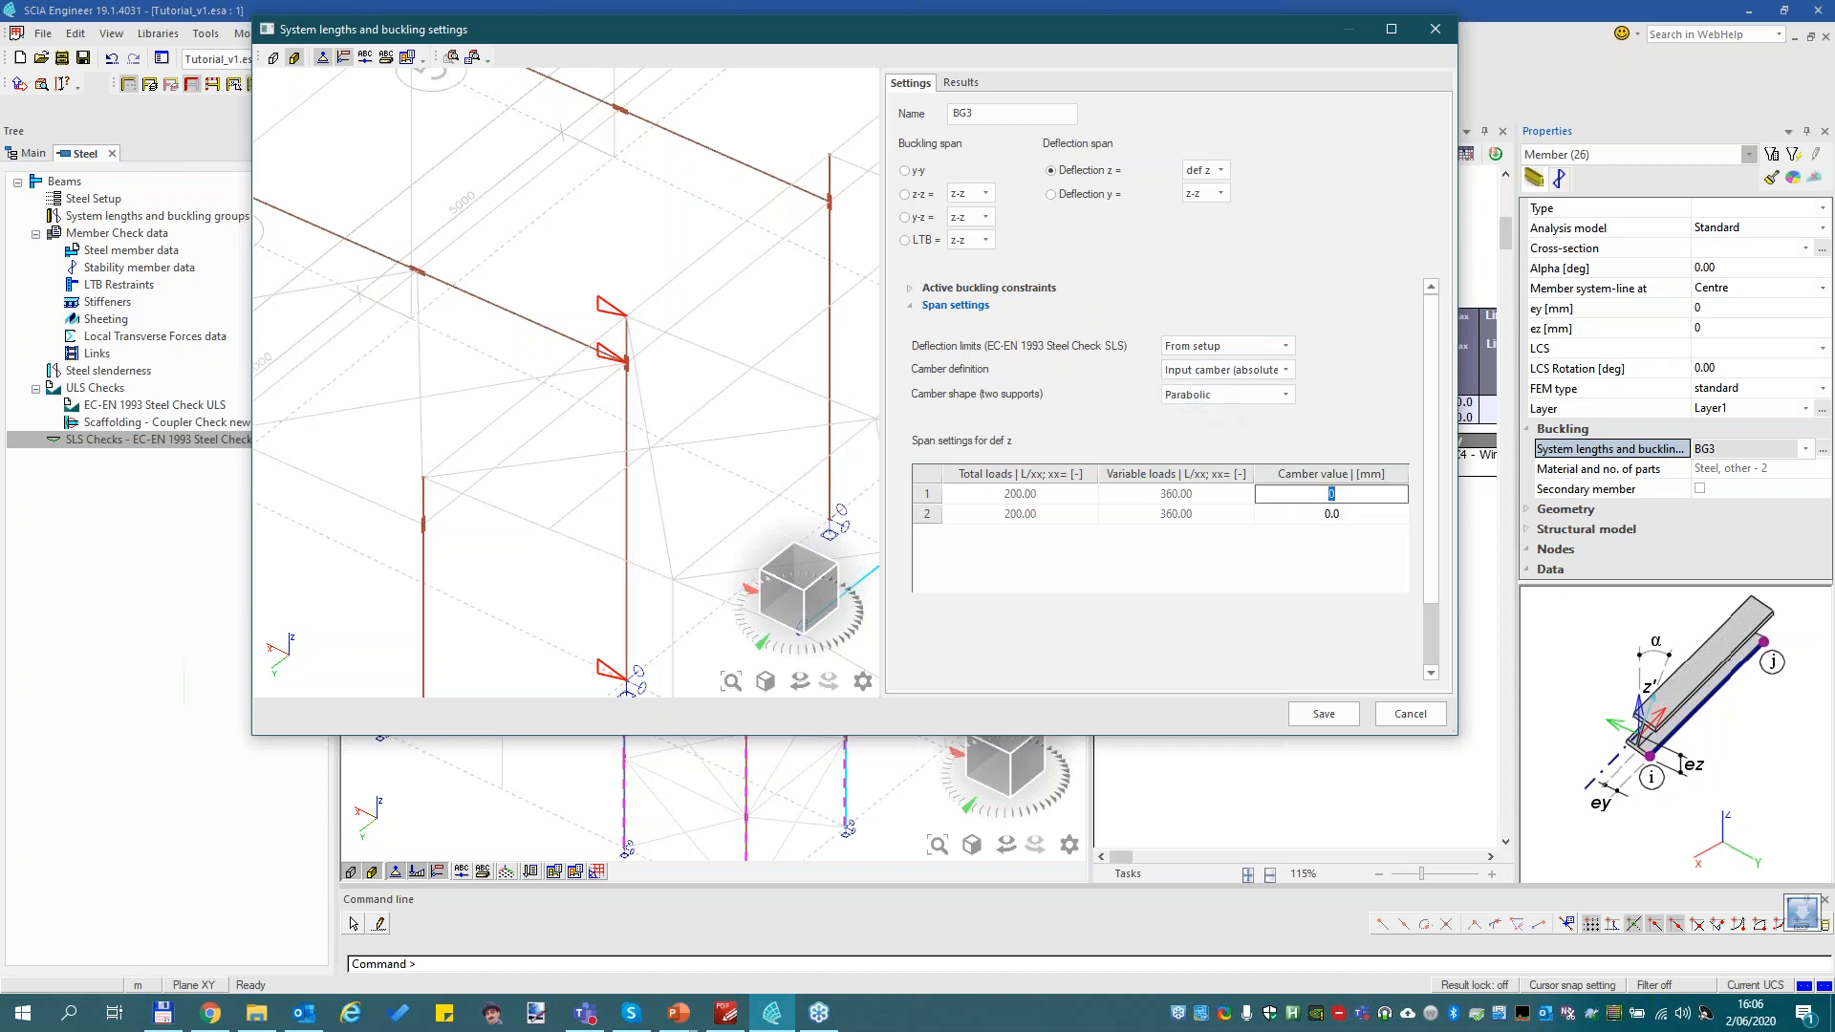
pyautogui.write('10')
pyautogui.click(1331, 513)
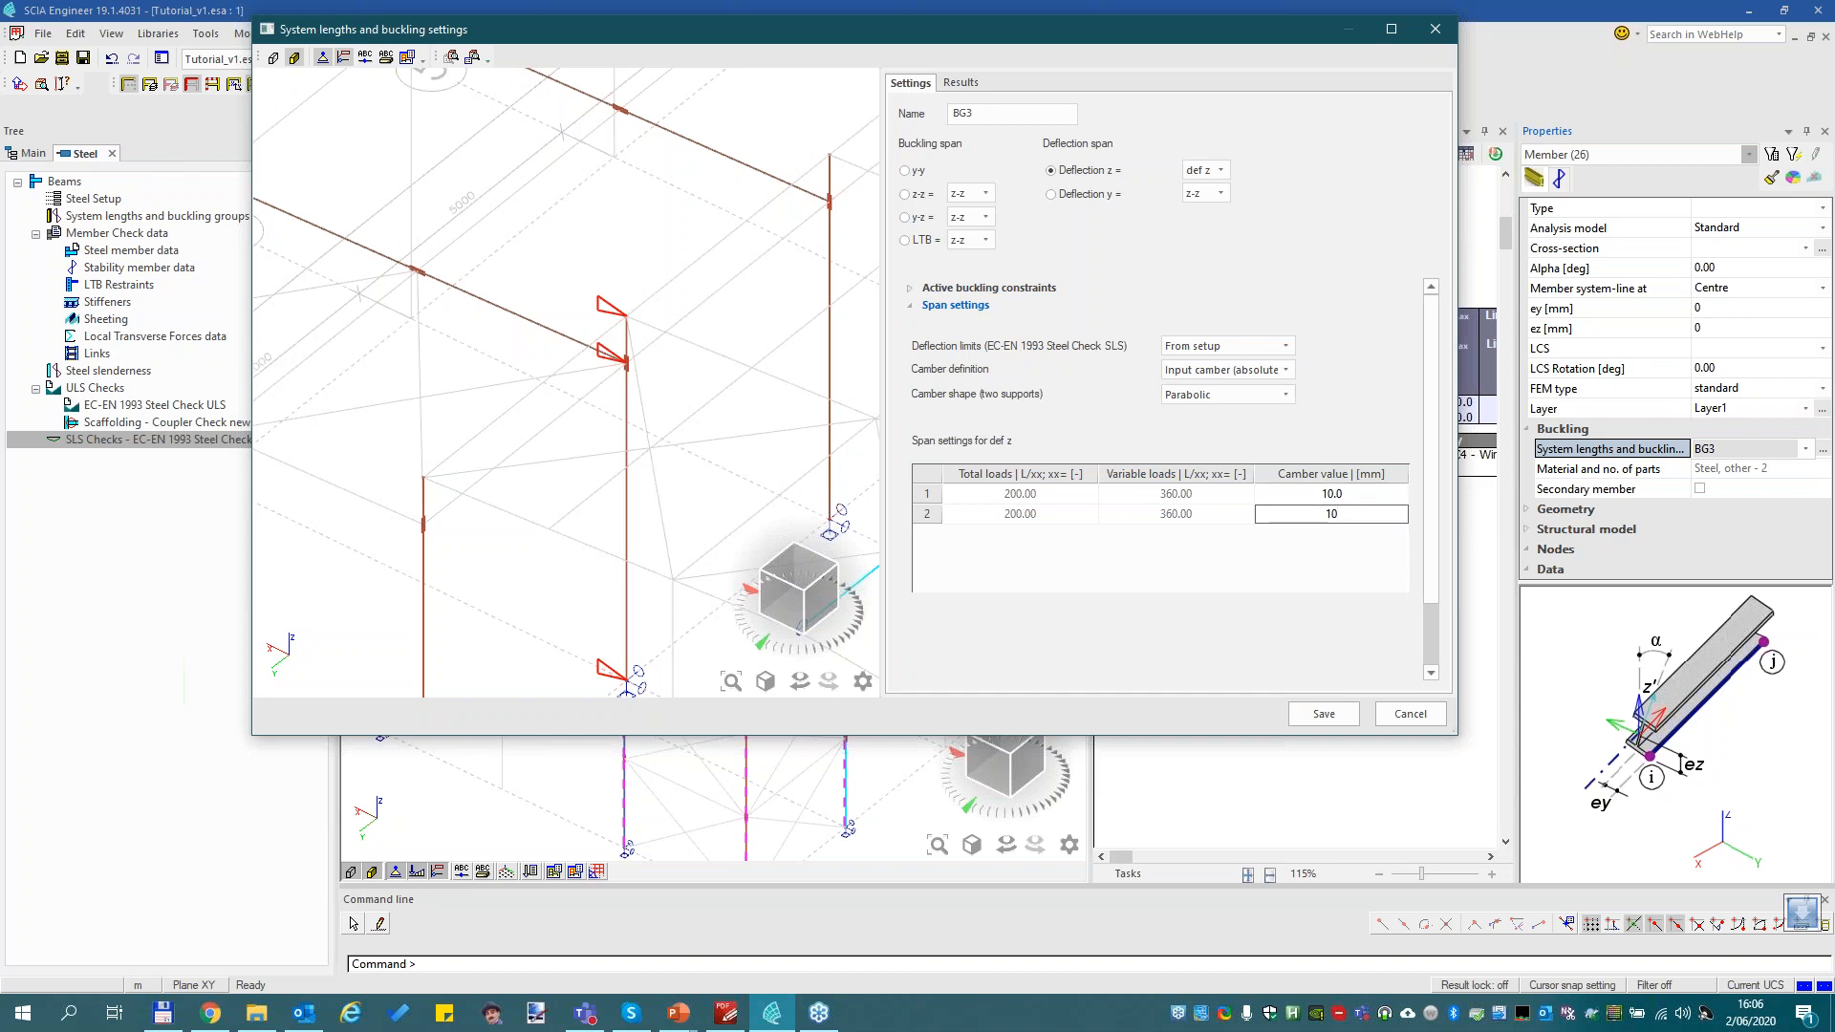
pyautogui.click(607, 351)
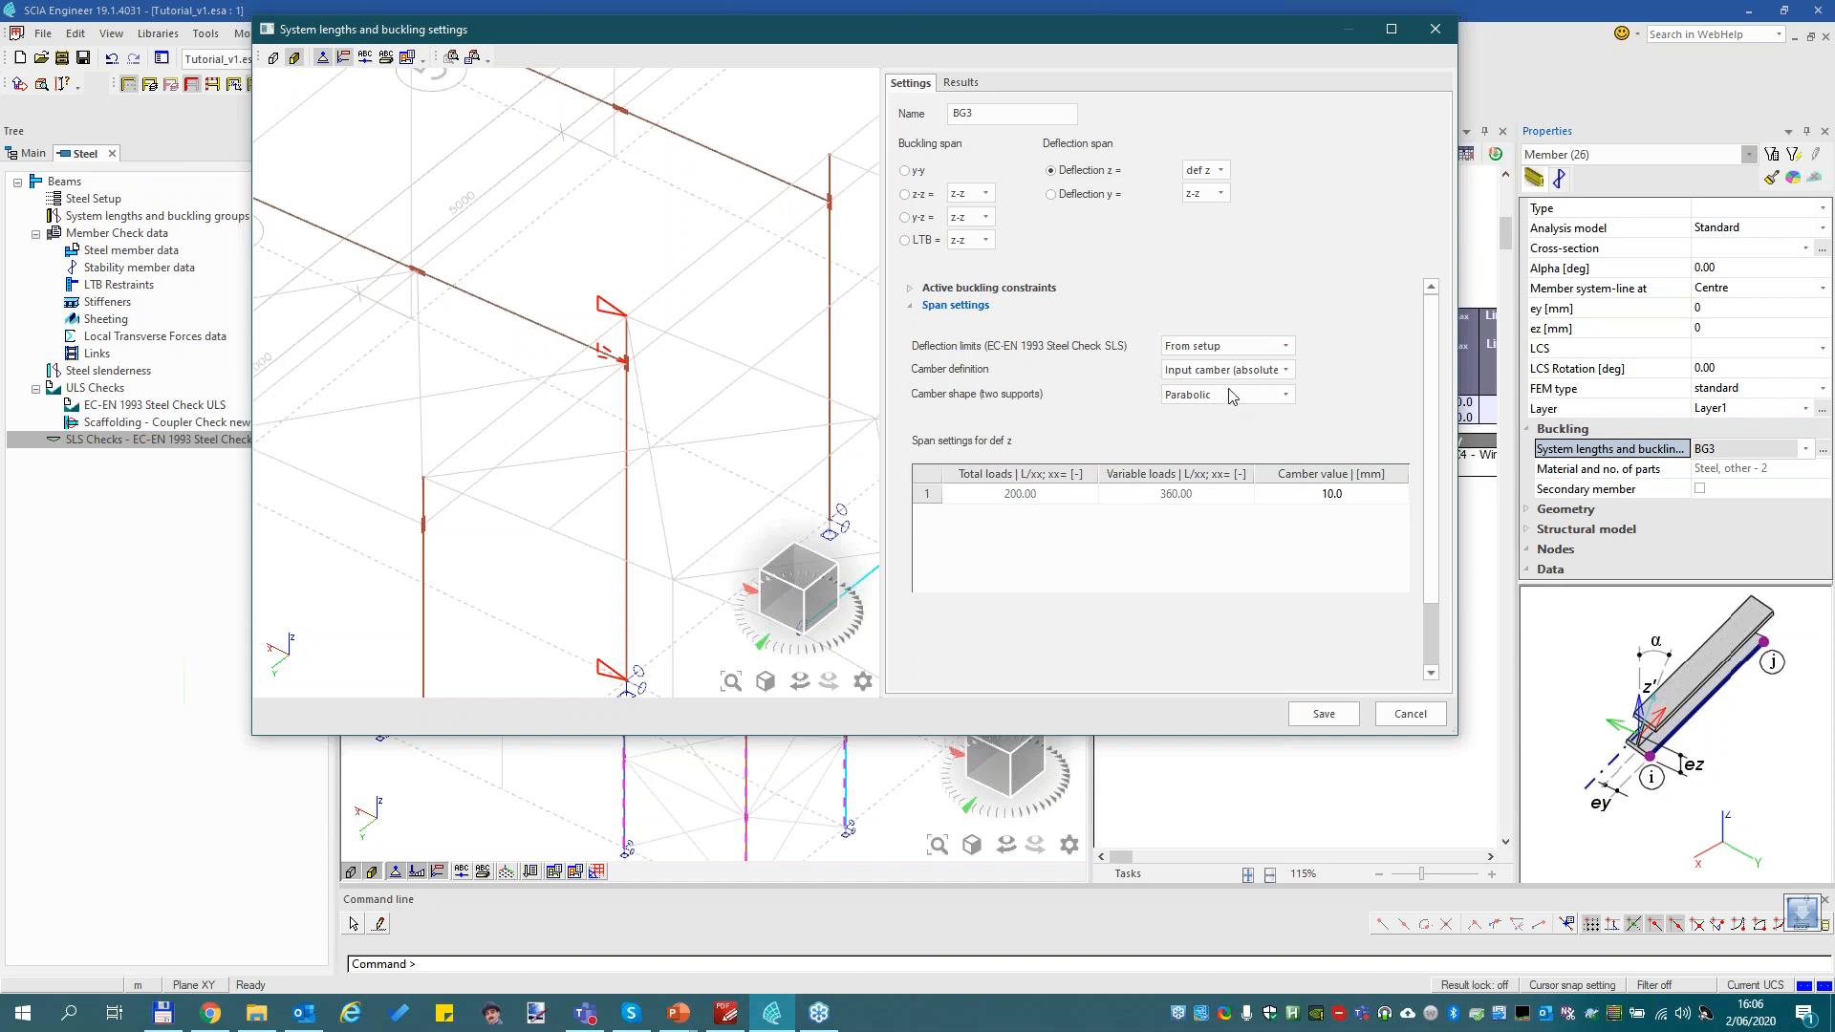
pyautogui.click(1340, 718)
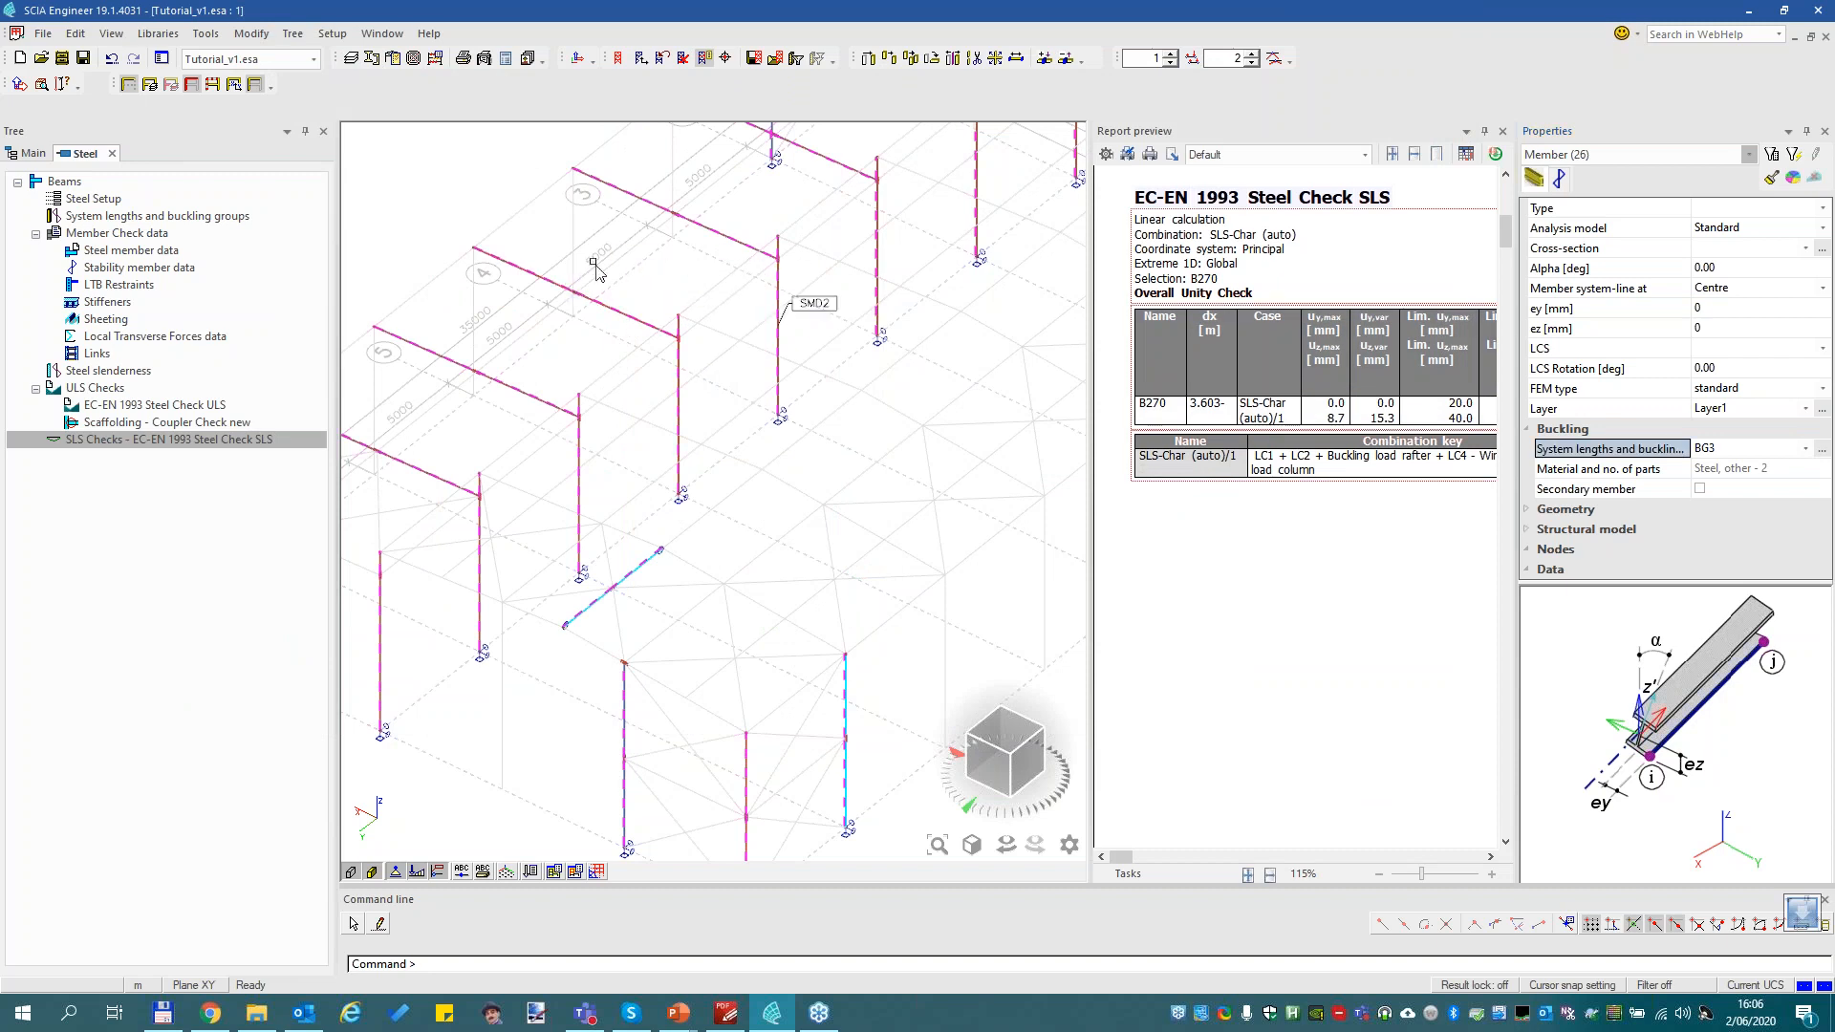
# Refresh the SLS check for roof beam B270 on axis 4 and examine its camber values in the widened report preview
pyautogui.click(658, 262)
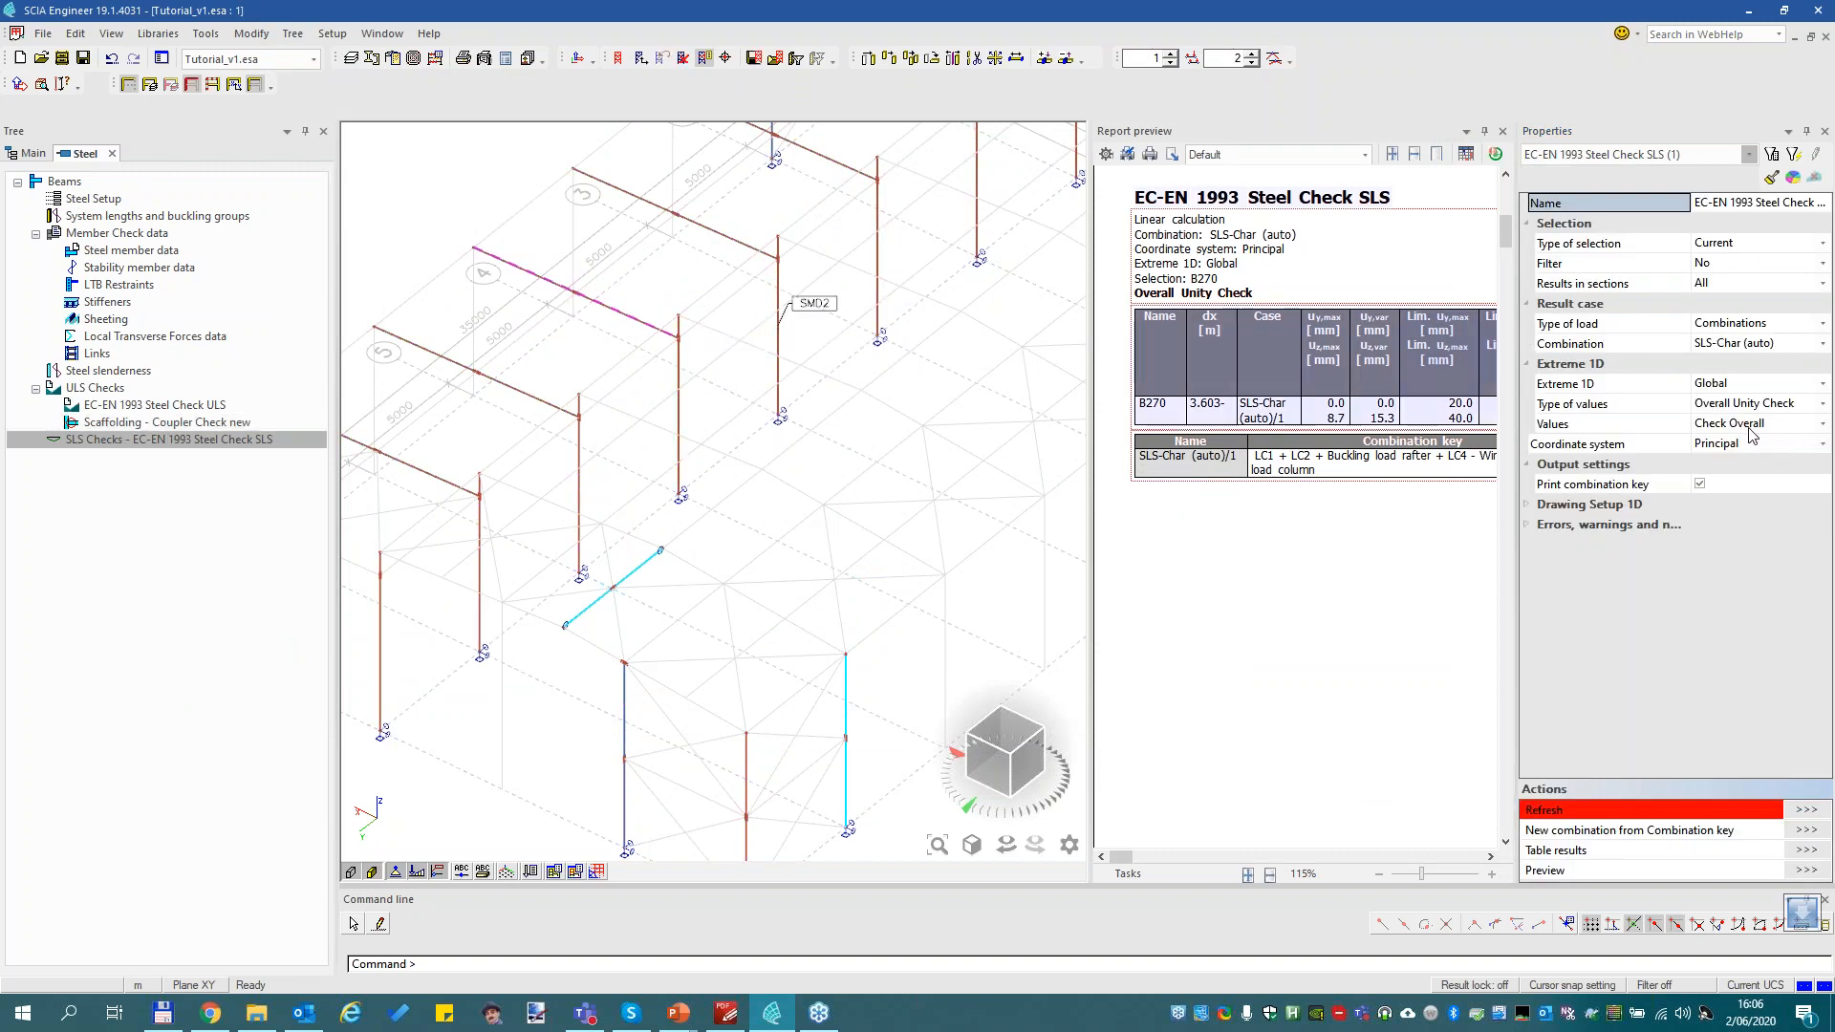
pyautogui.click(1806, 810)
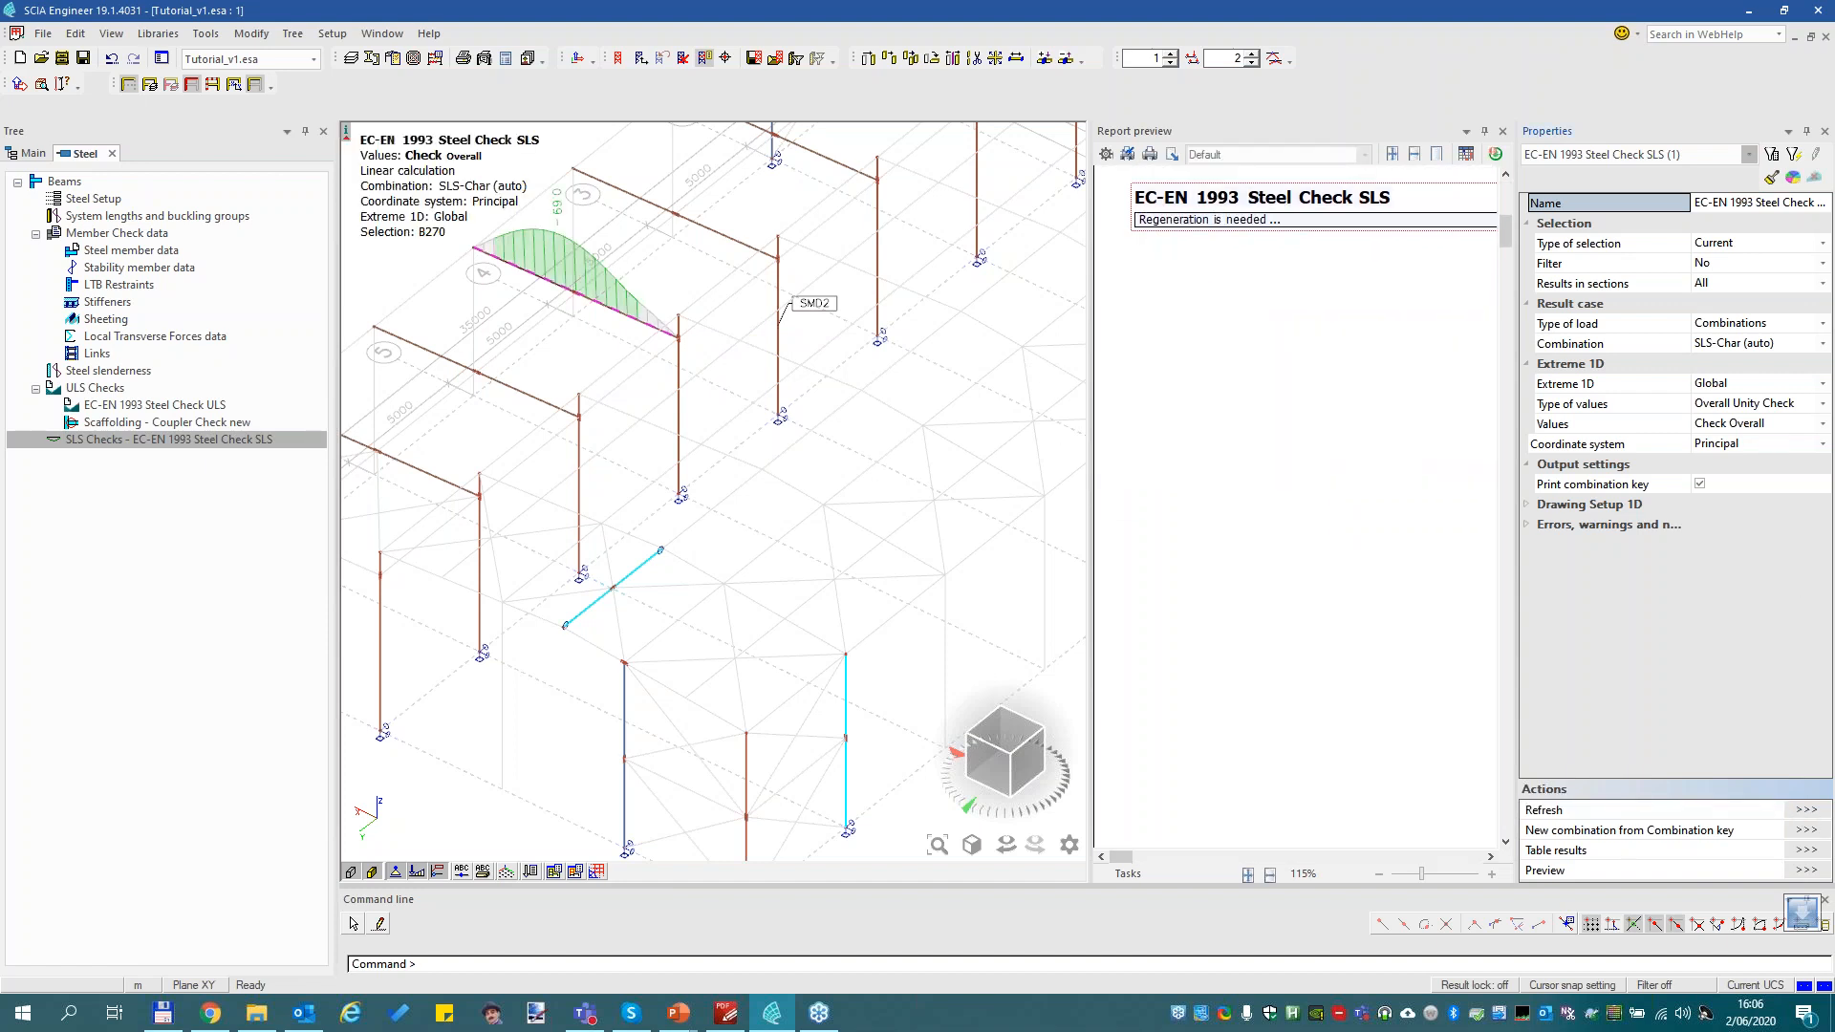
pyautogui.moveTo(1090, 325); pyautogui.dragTo(808, 325)
pyautogui.keyDown('ctrl'); pyautogui.scroll(-1, 1424, 454); pyautogui.keyUp('ctrl')
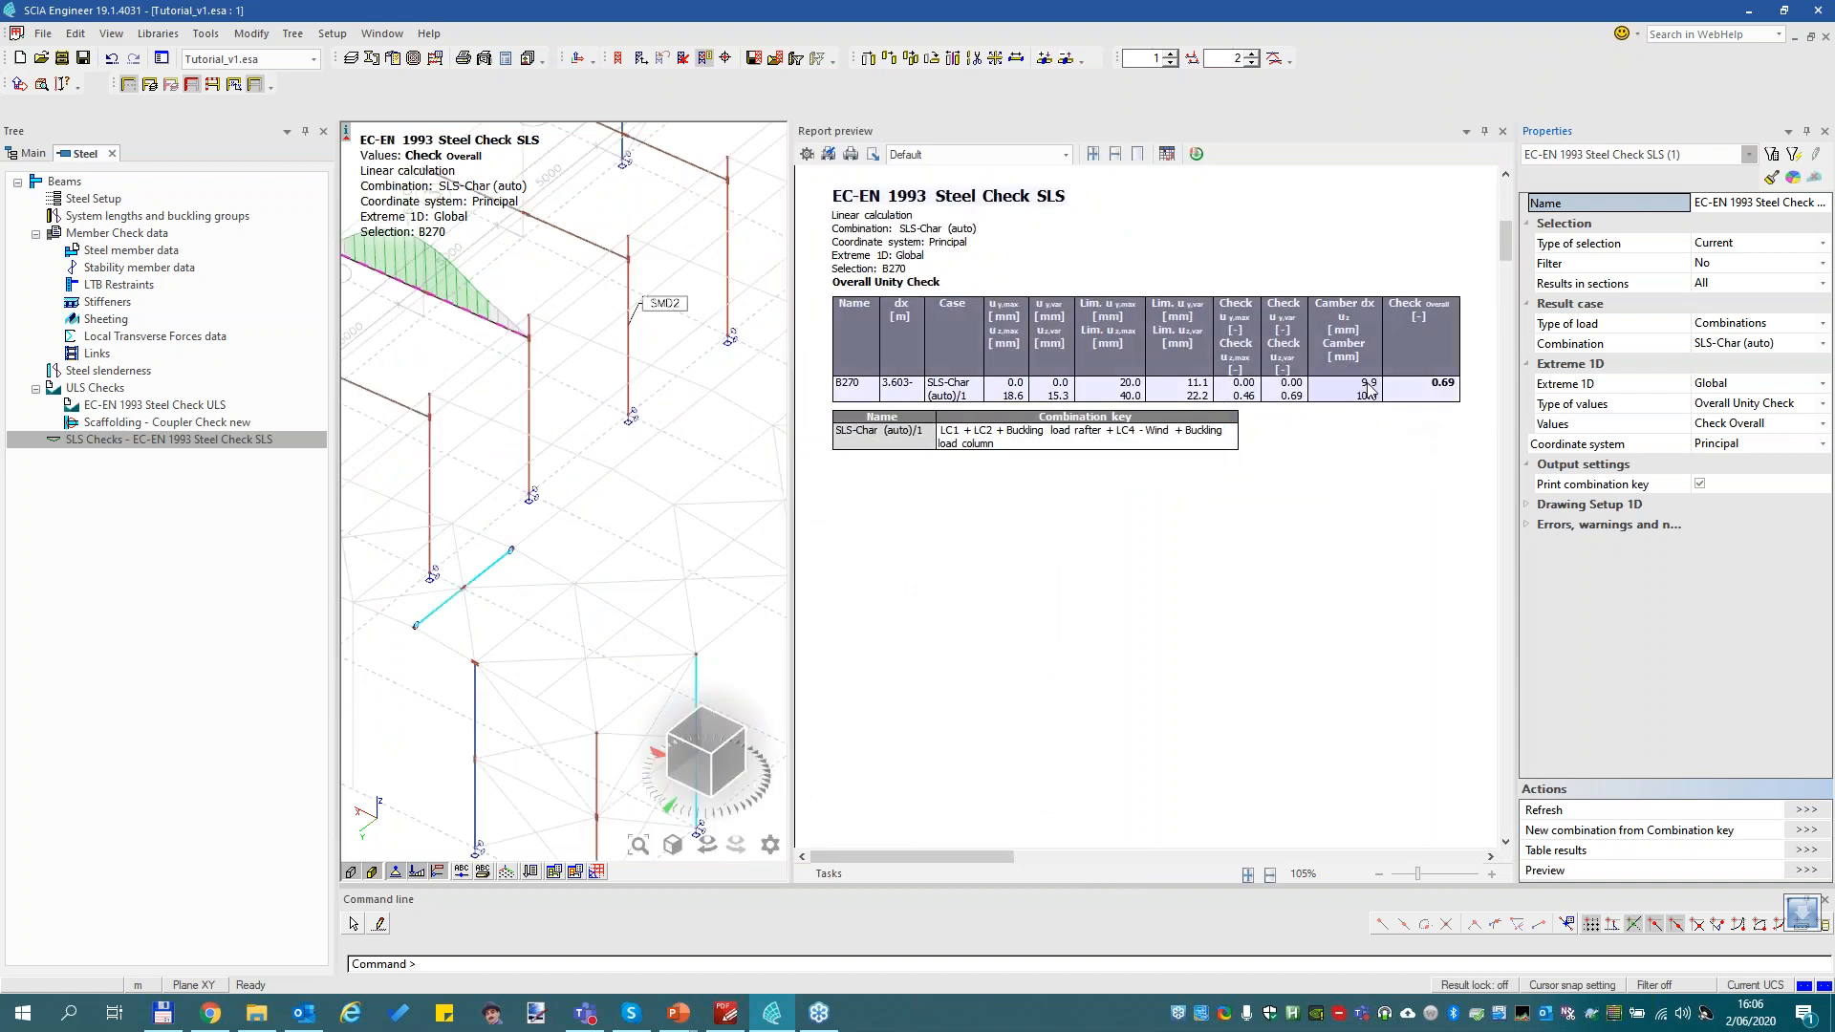
pyautogui.click(1367, 399)
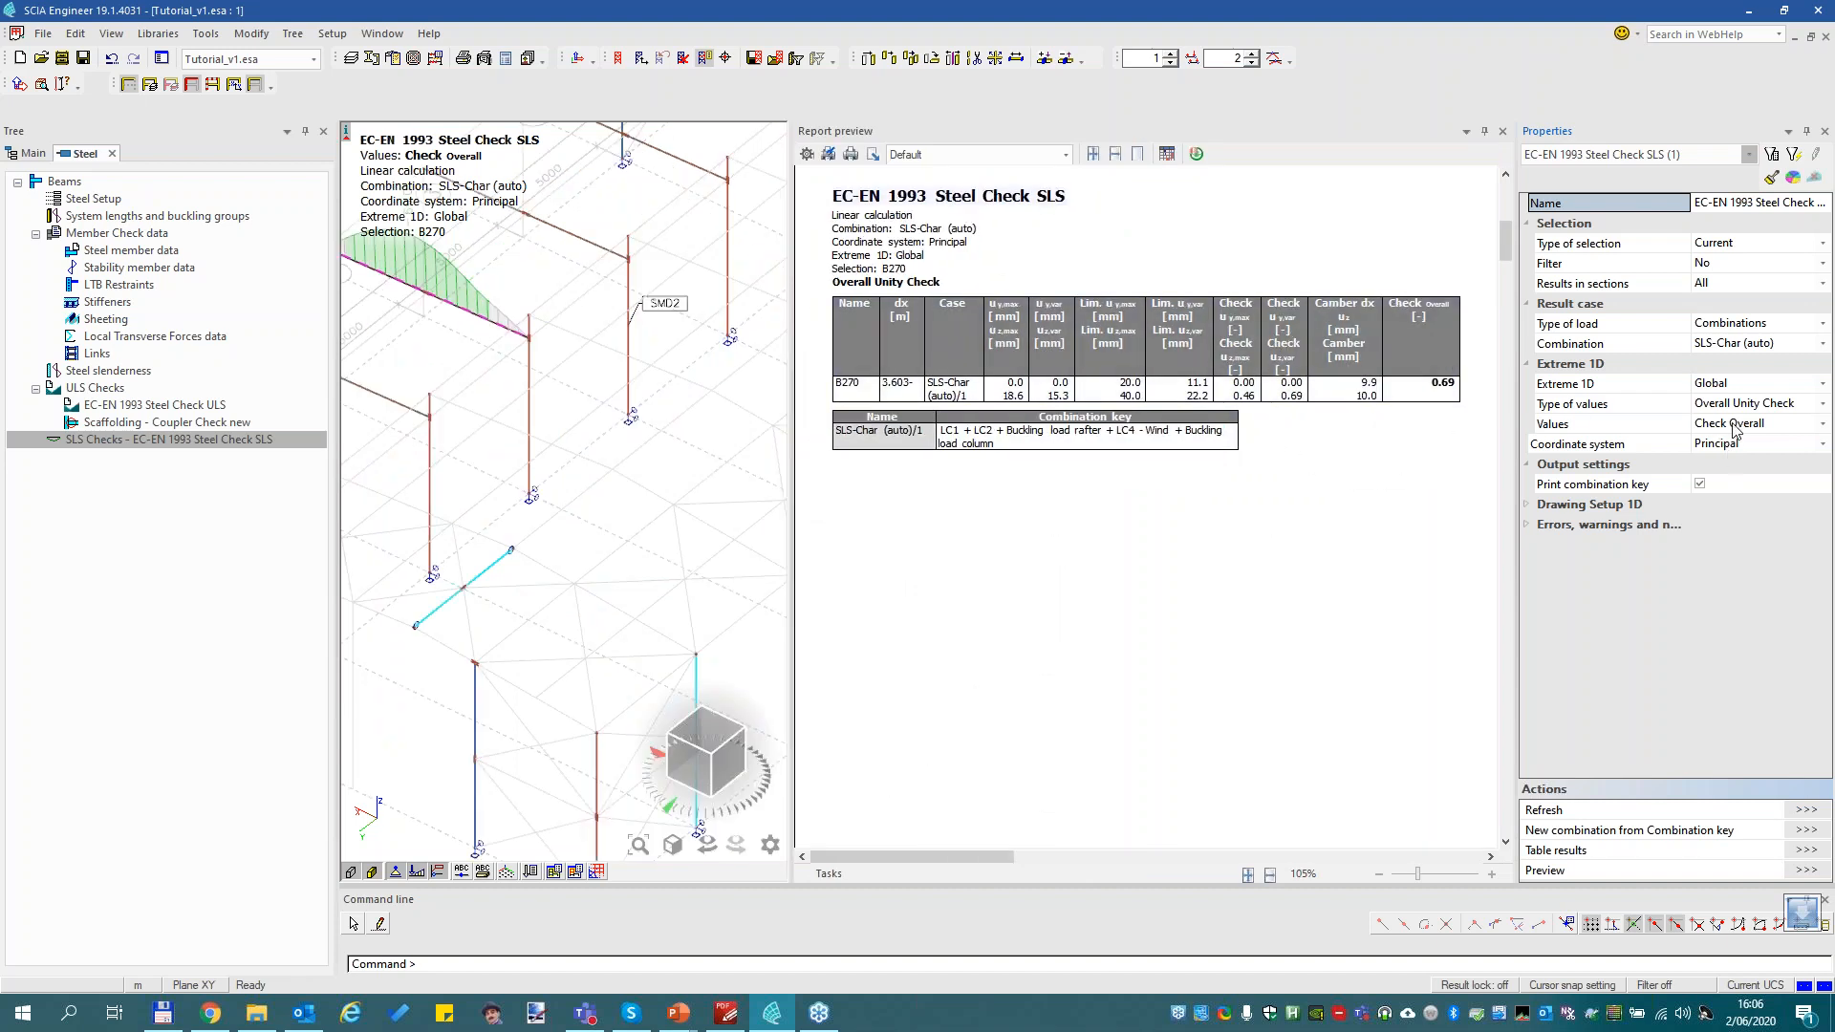
# Set the SLS check's type of values to Deformation u_z with values Camber dx uz, refresh, and inspect the diagram on beam B270
pyautogui.click(1761, 399)
pyautogui.click(1761, 399)
pyautogui.click(1755, 420)
pyautogui.click(1755, 421)
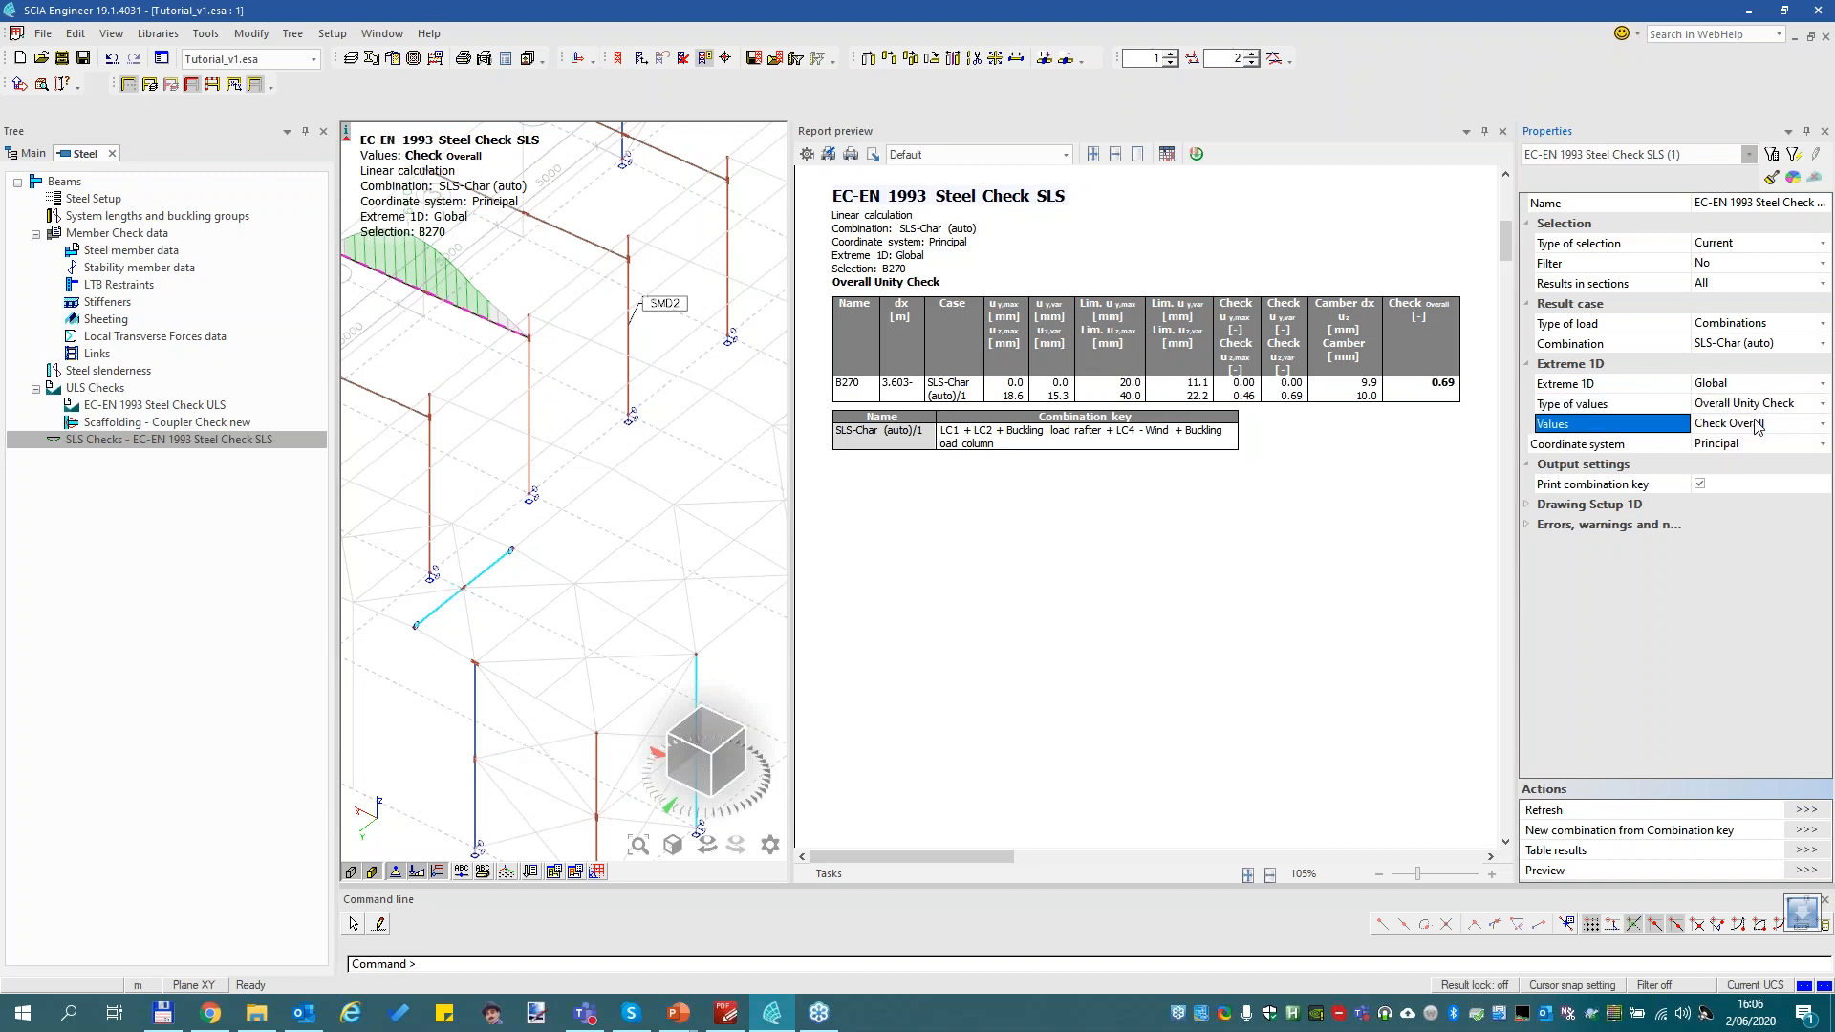
pyautogui.click(1761, 403)
pyautogui.click(1766, 440)
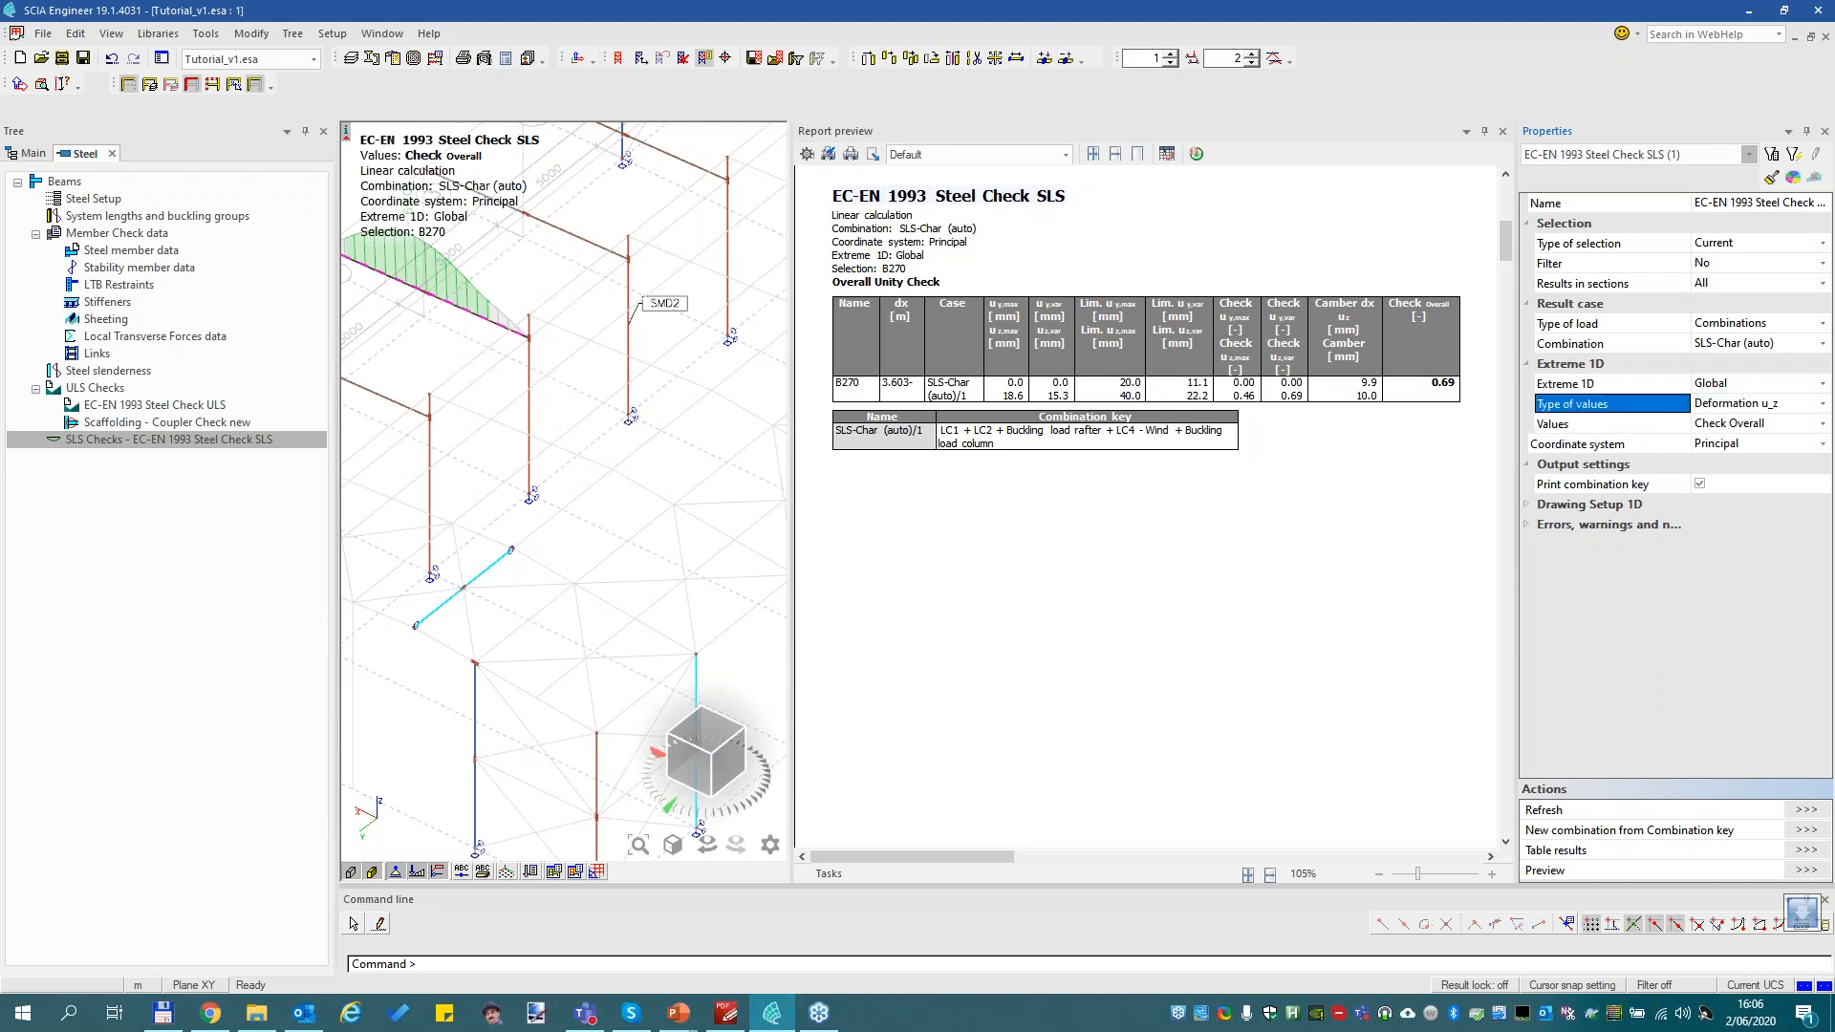
pyautogui.click(1770, 422)
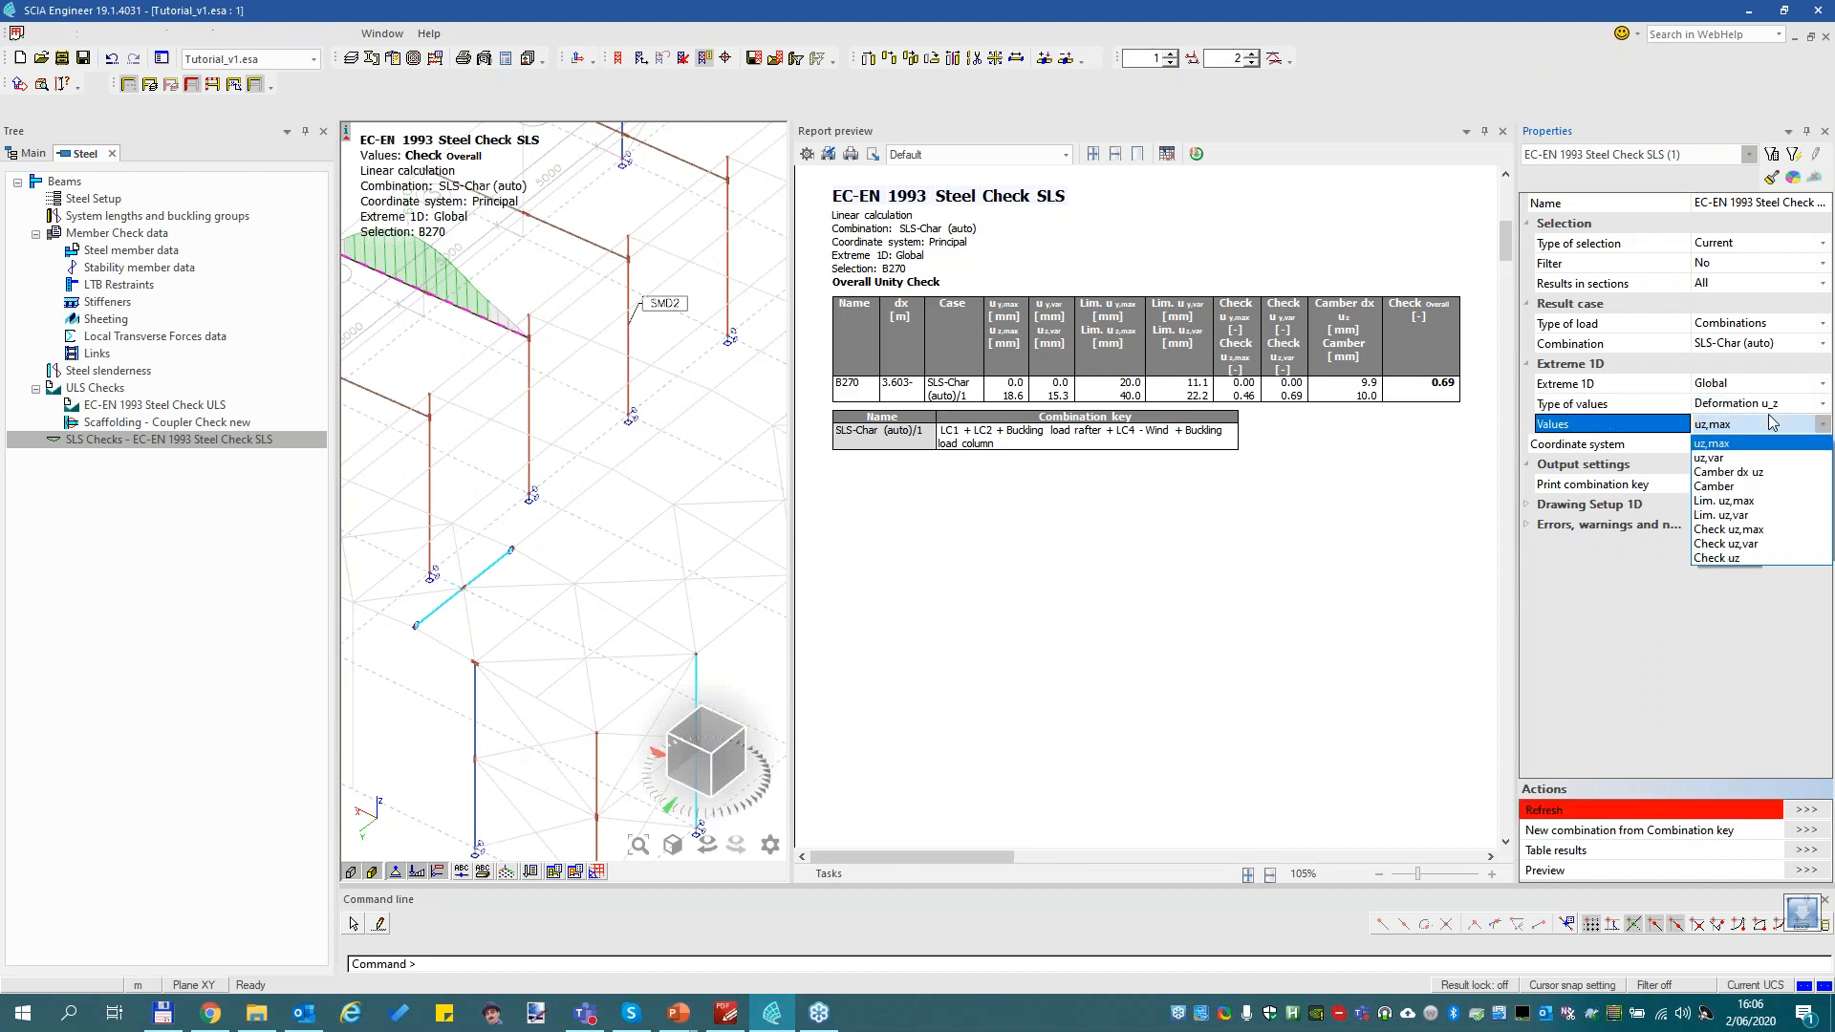
pyautogui.click(1745, 474)
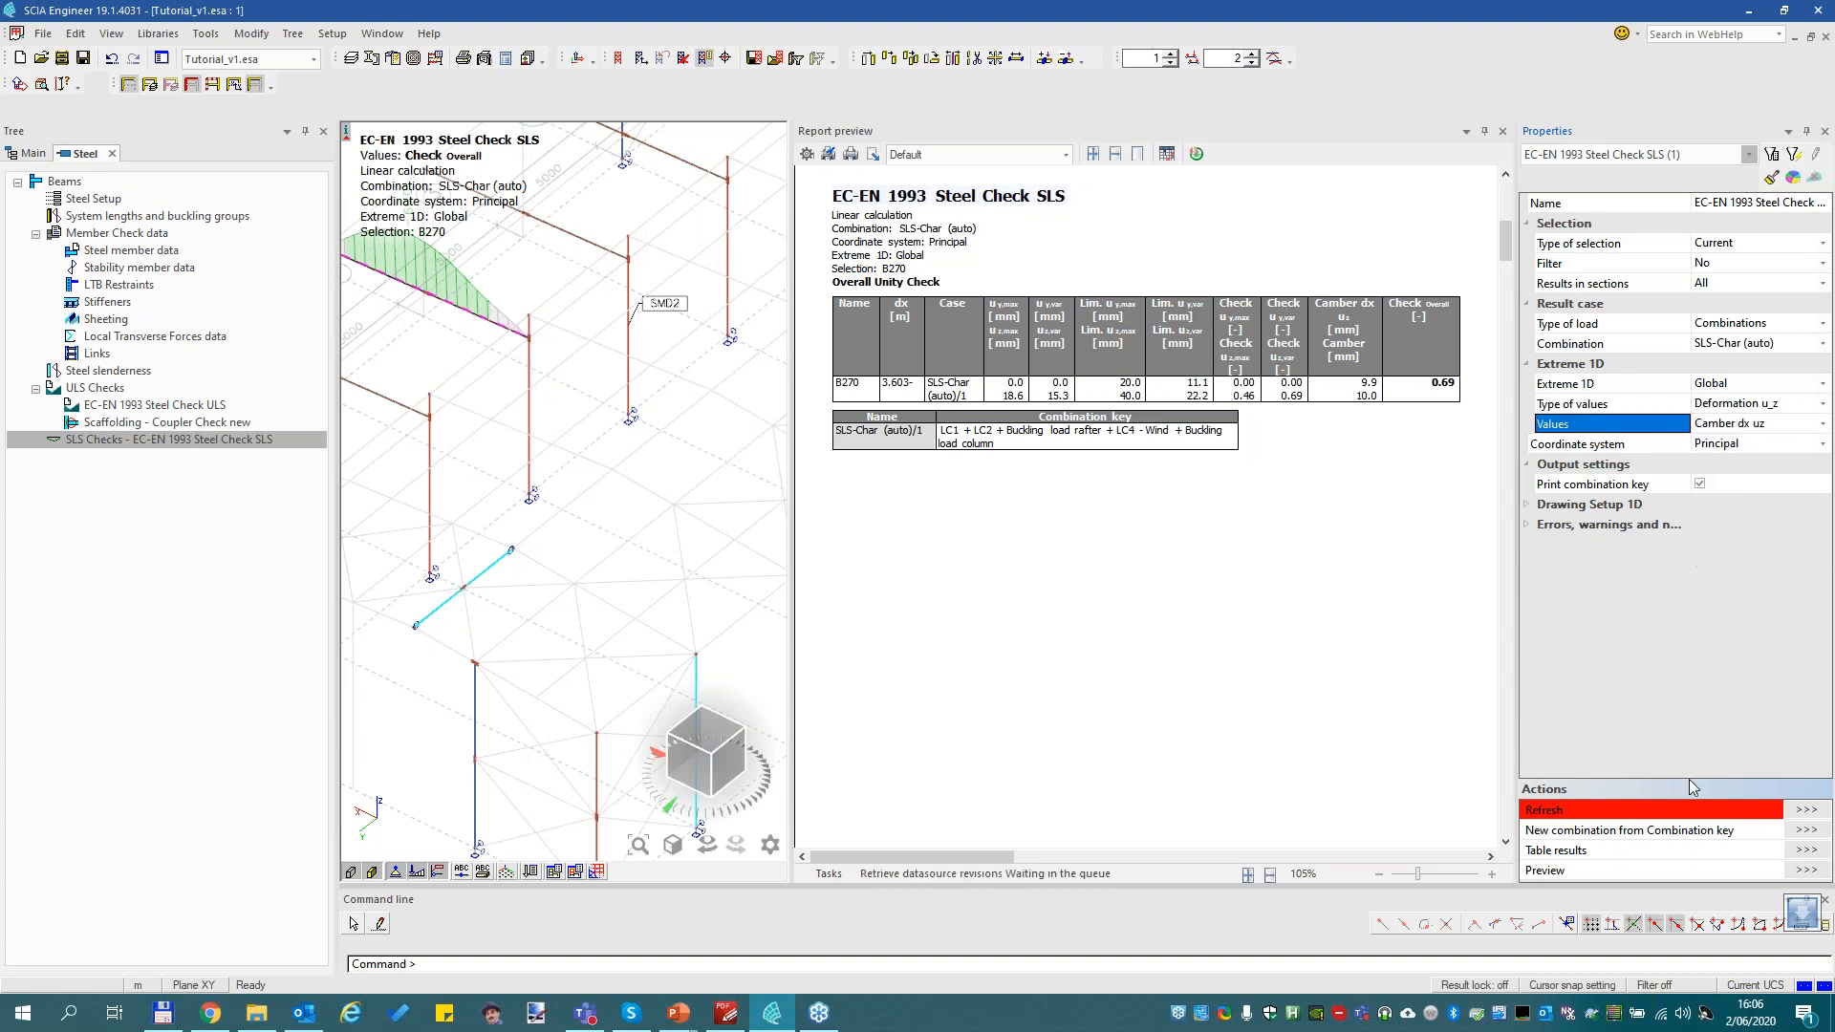
pyautogui.click(1797, 811)
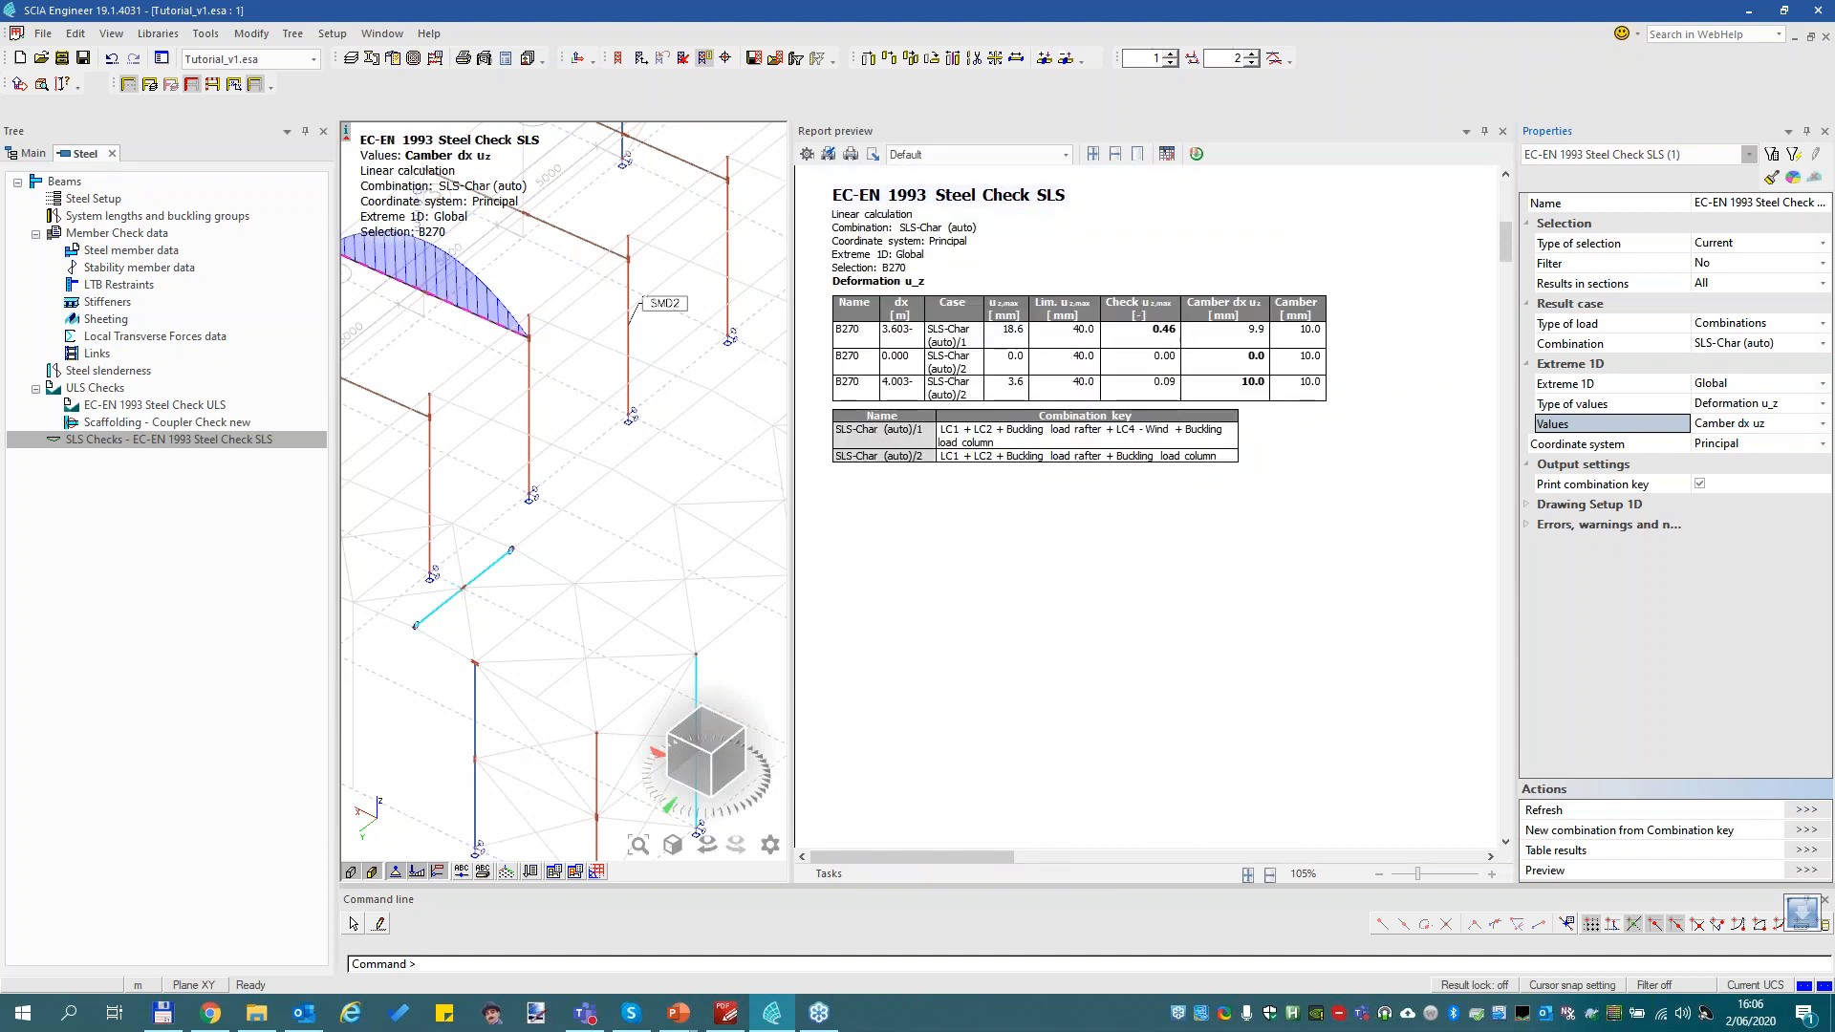
pyautogui.scroll(-2, 434, 313)
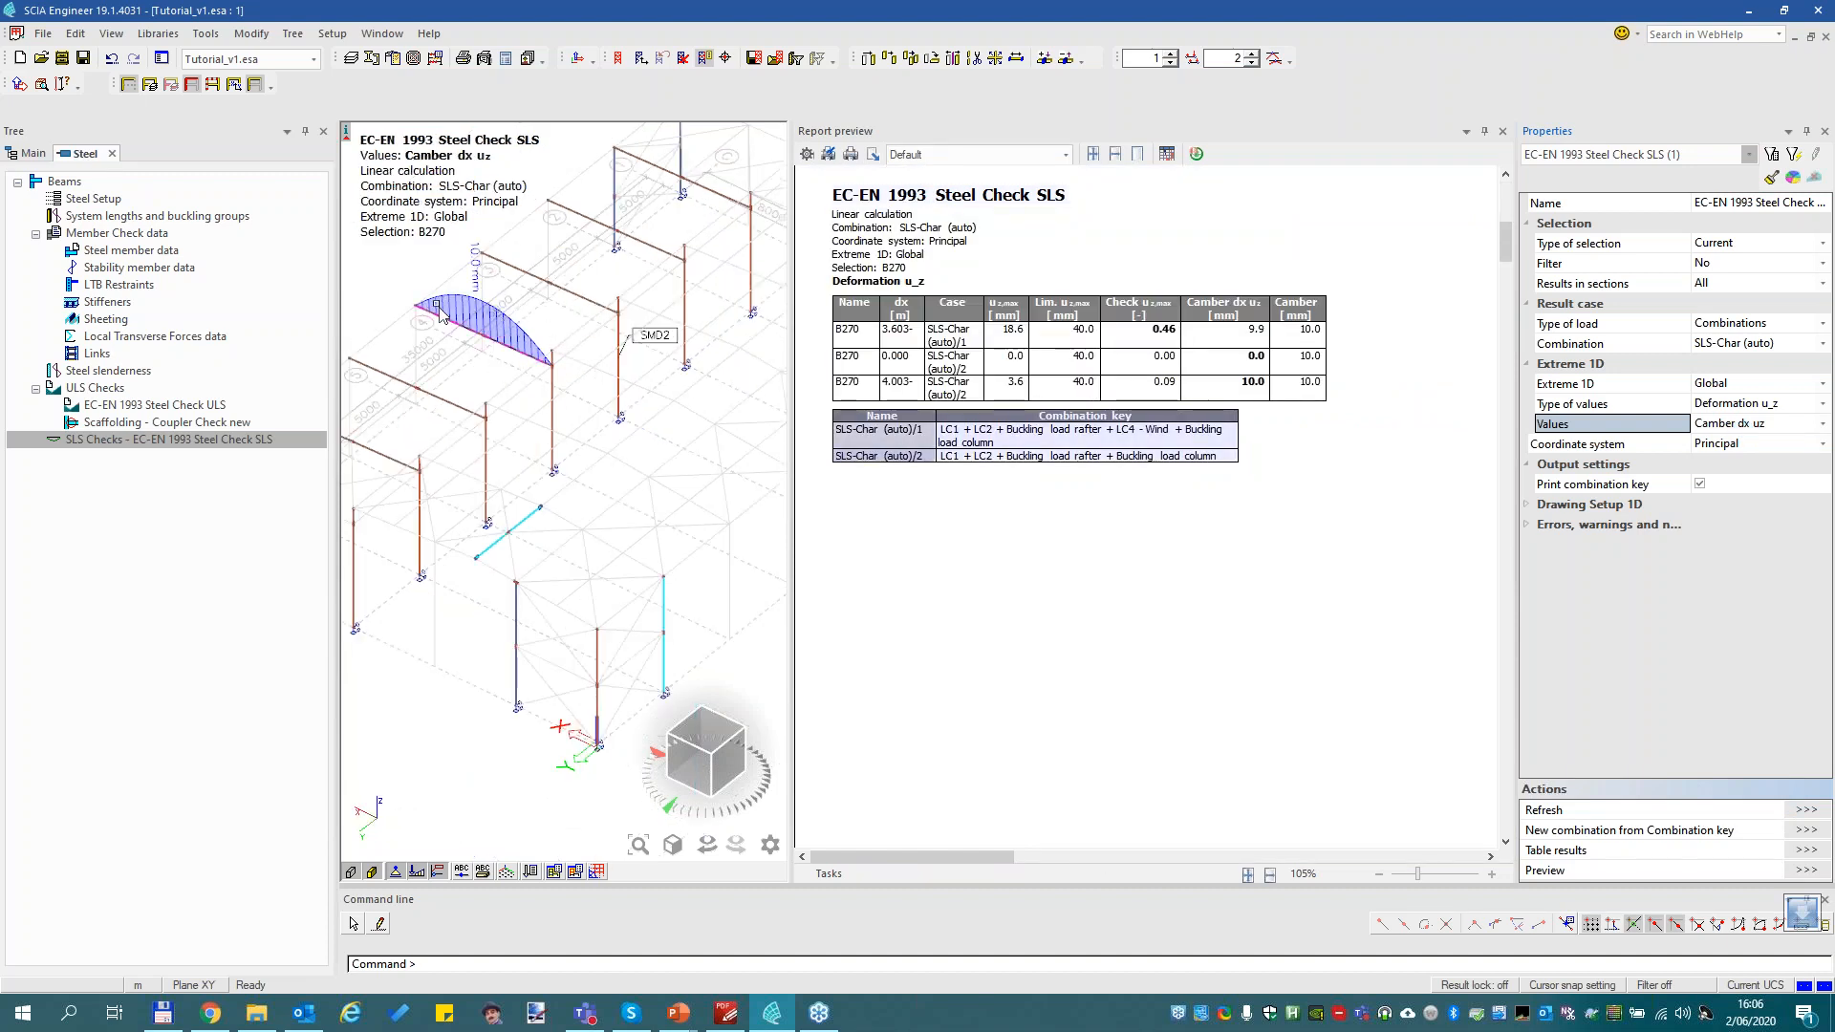
pyautogui.scroll(3, 434, 304)
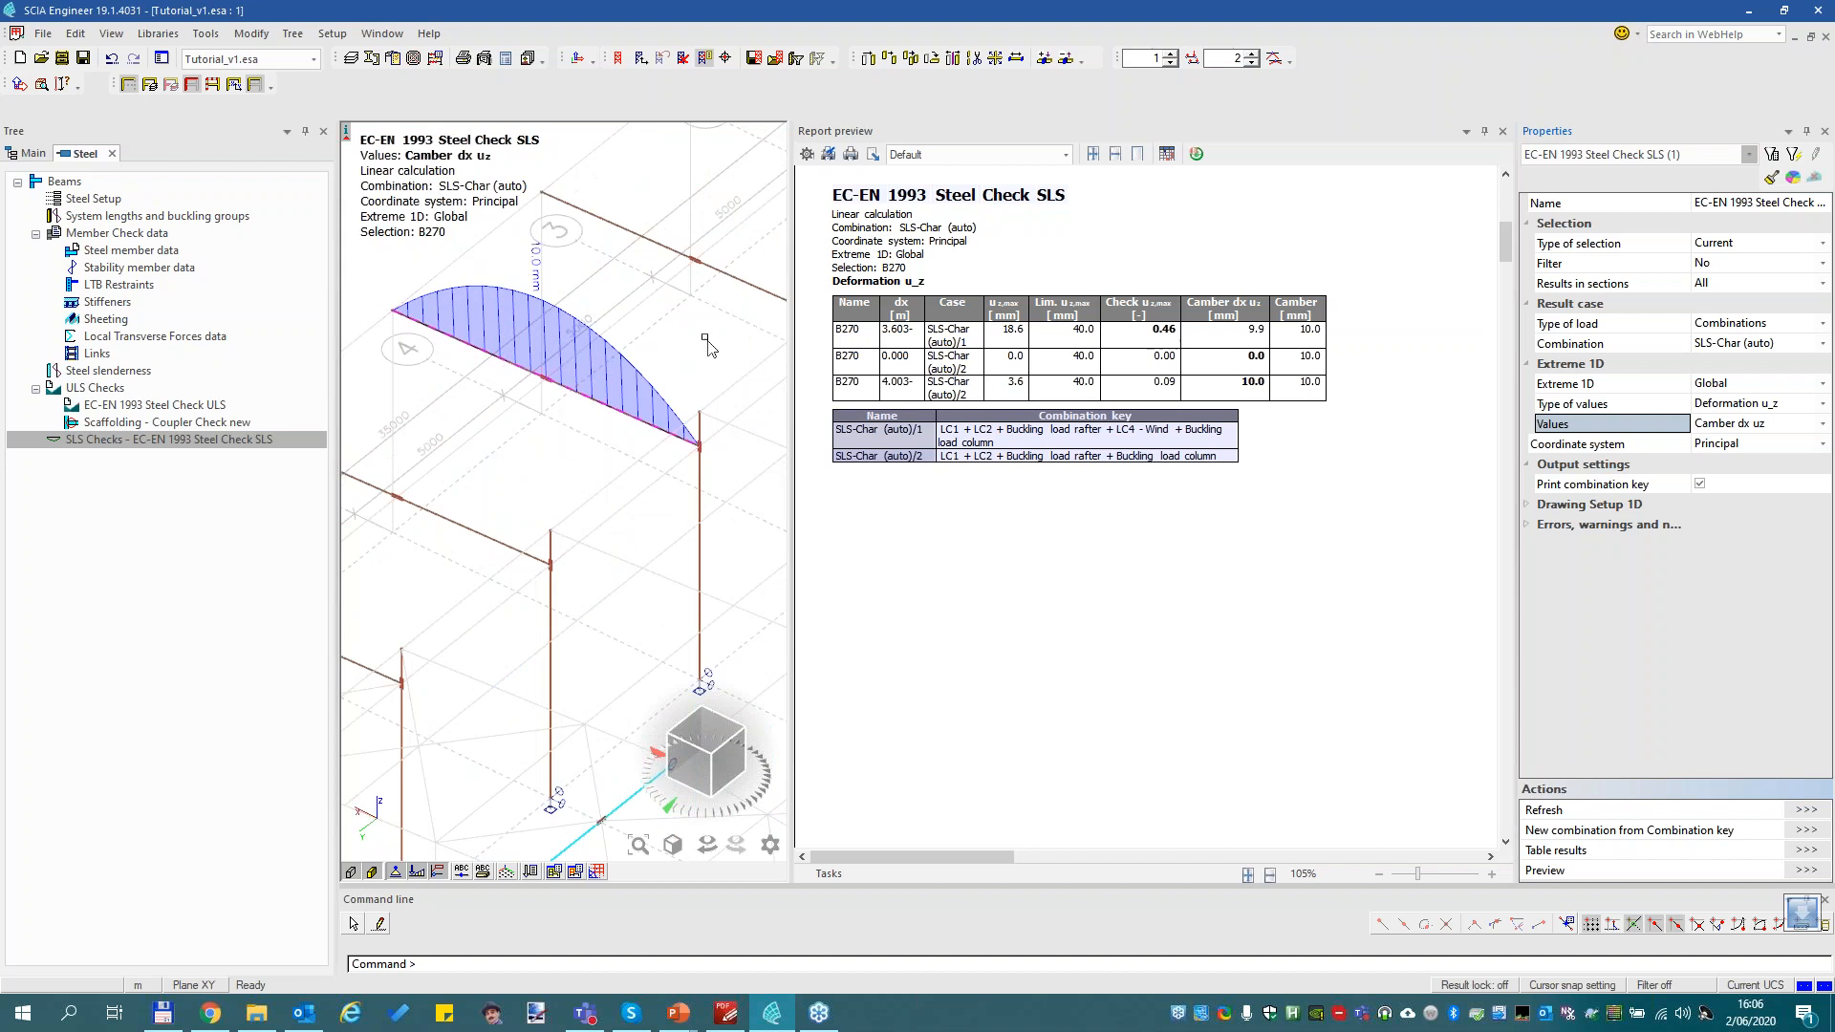
# Switch the displayed SLS values to Camber, refresh the check, and view the diagram on the roof beam
pyautogui.click(1750, 426)
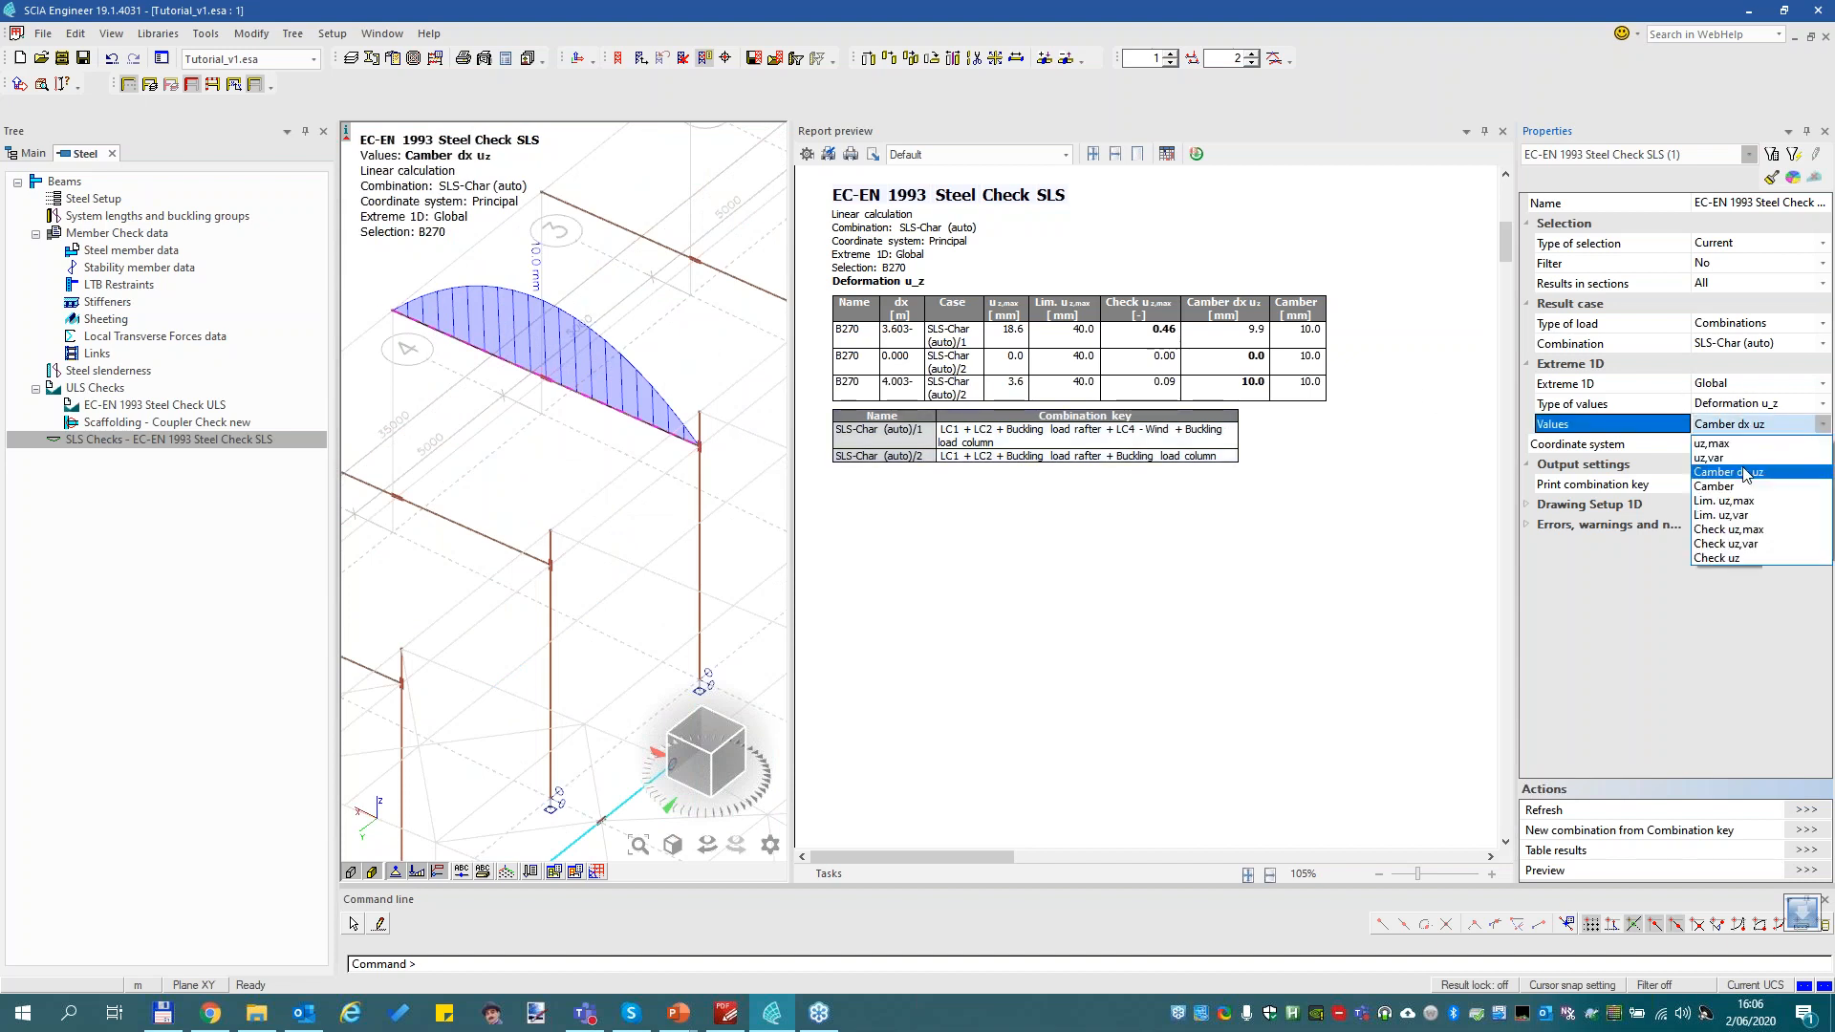
pyautogui.click(1735, 487)
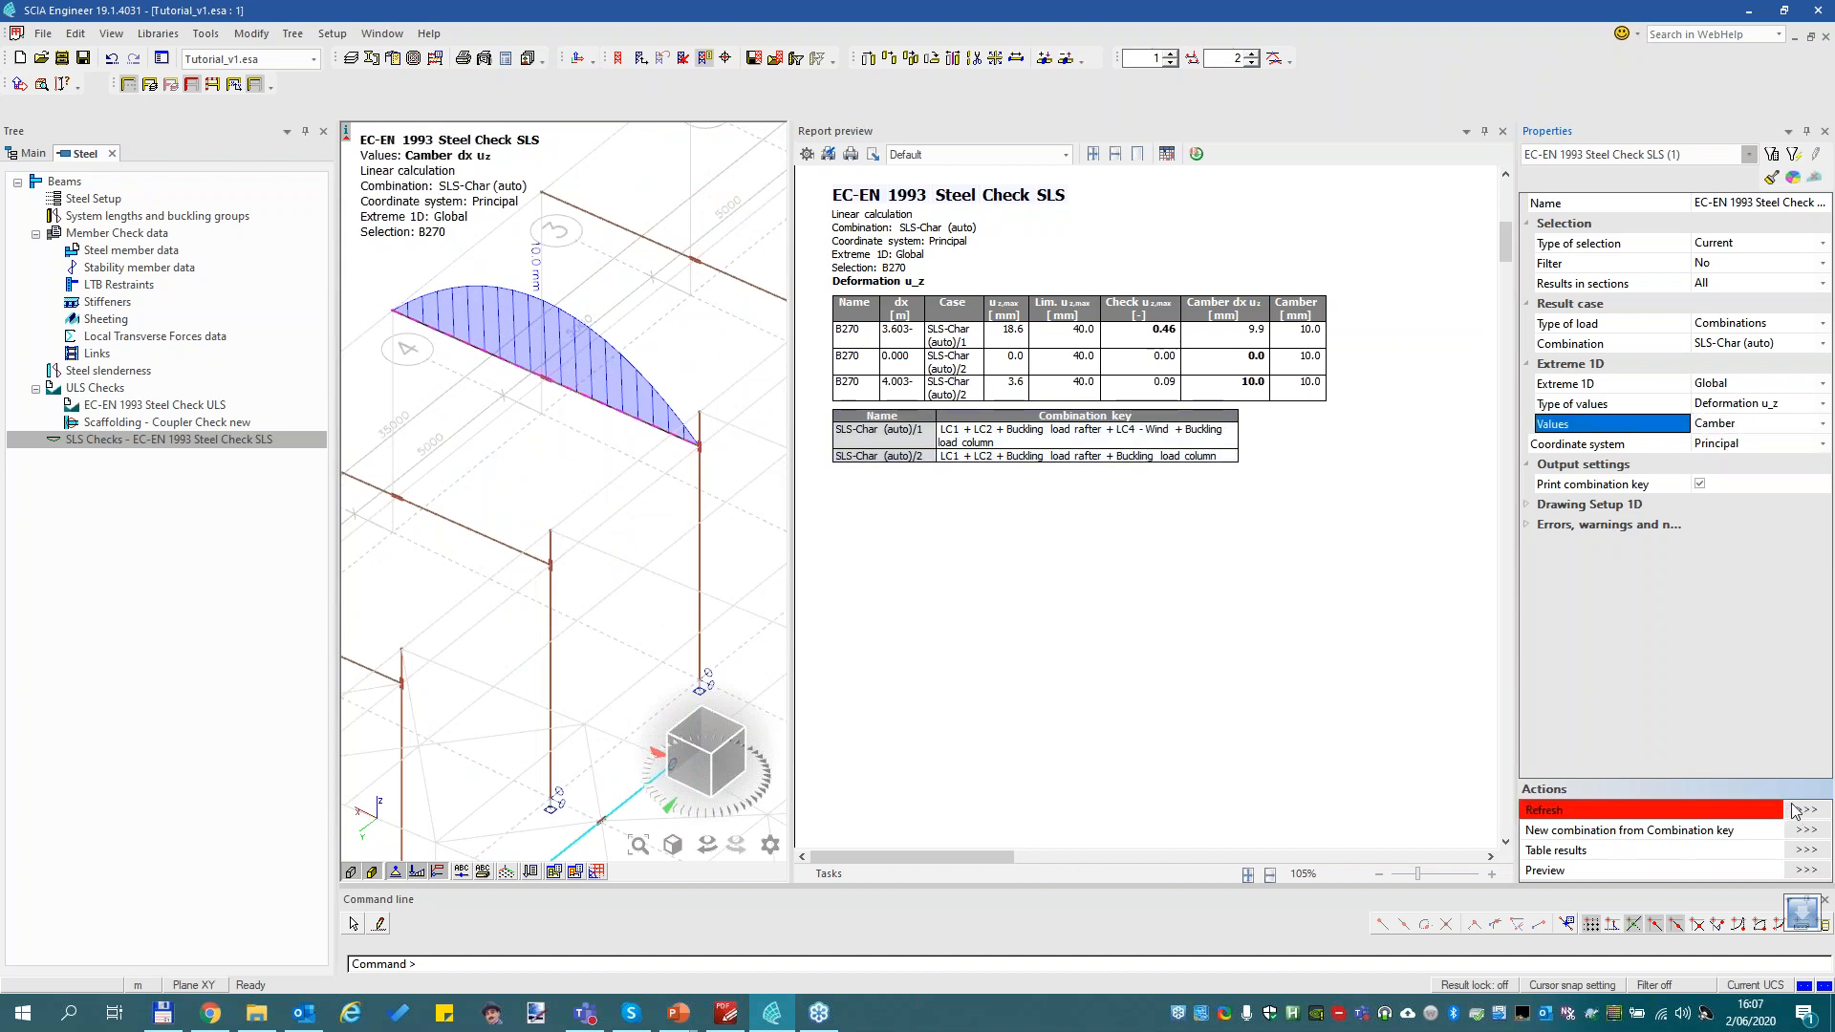
pyautogui.click(1796, 811)
pyautogui.scroll(-3, 618, 527)
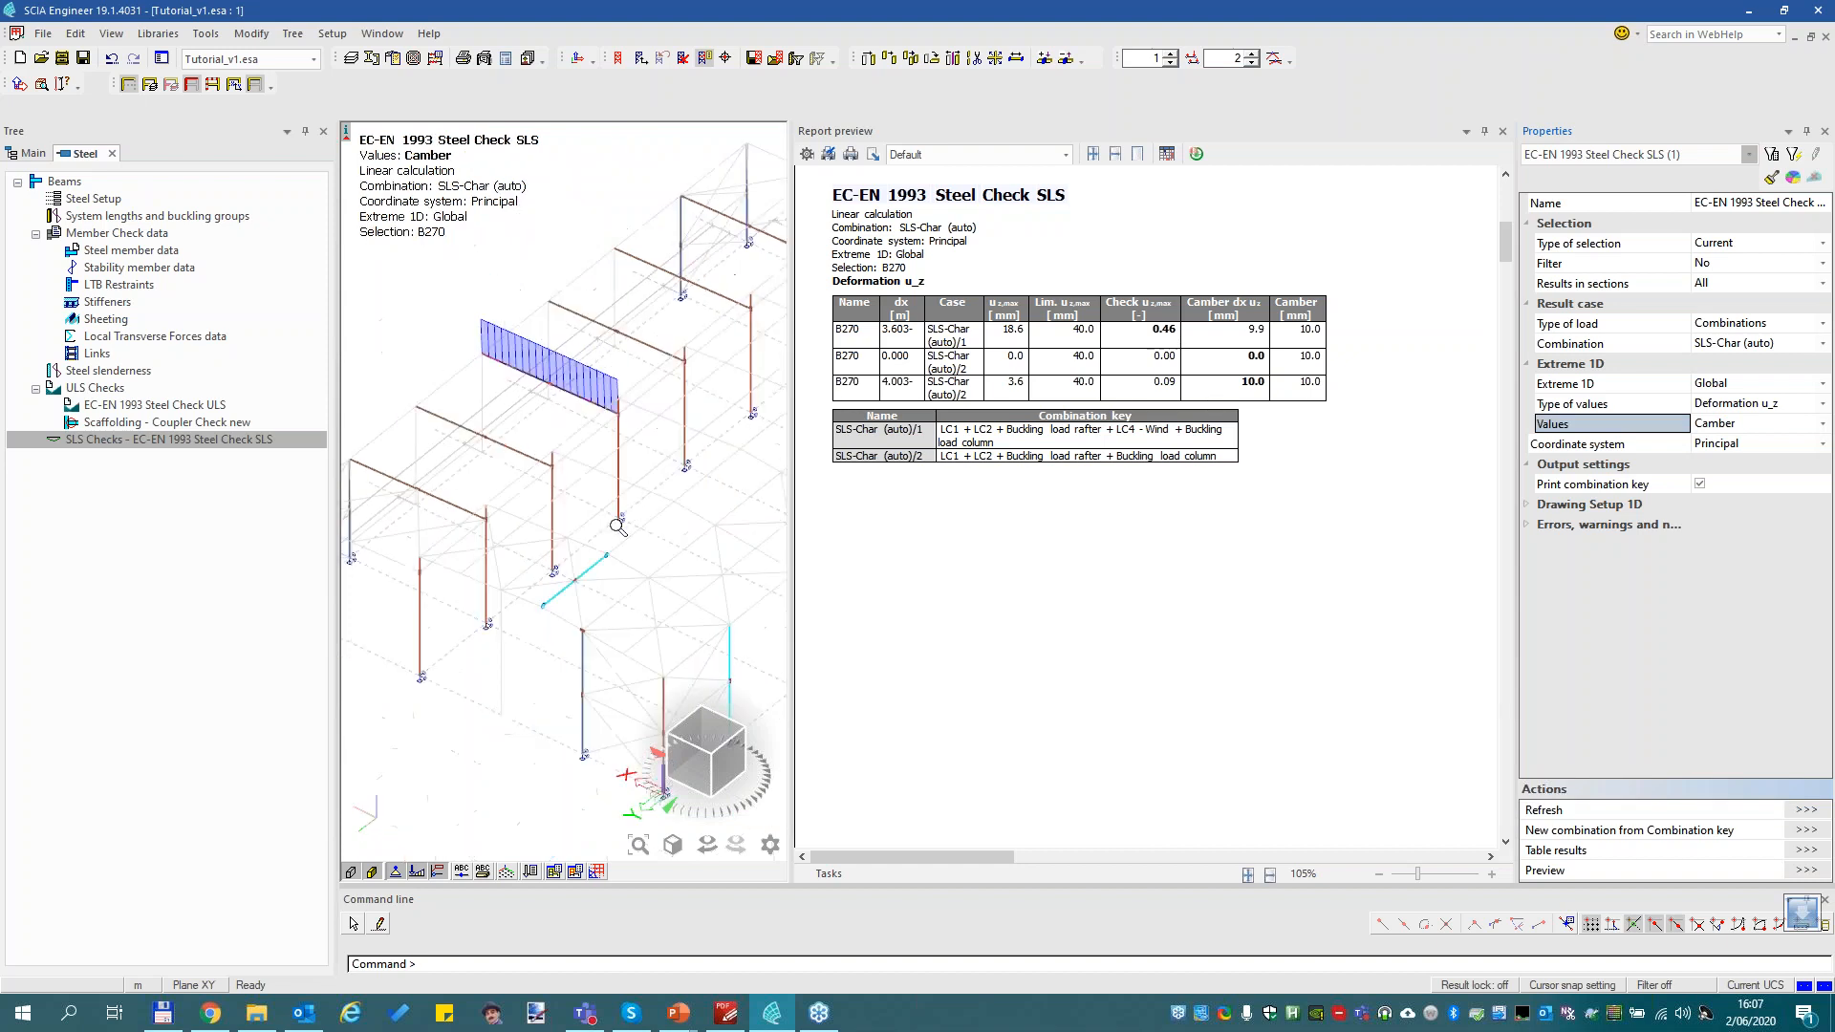
pyautogui.scroll(-2, 617, 526)
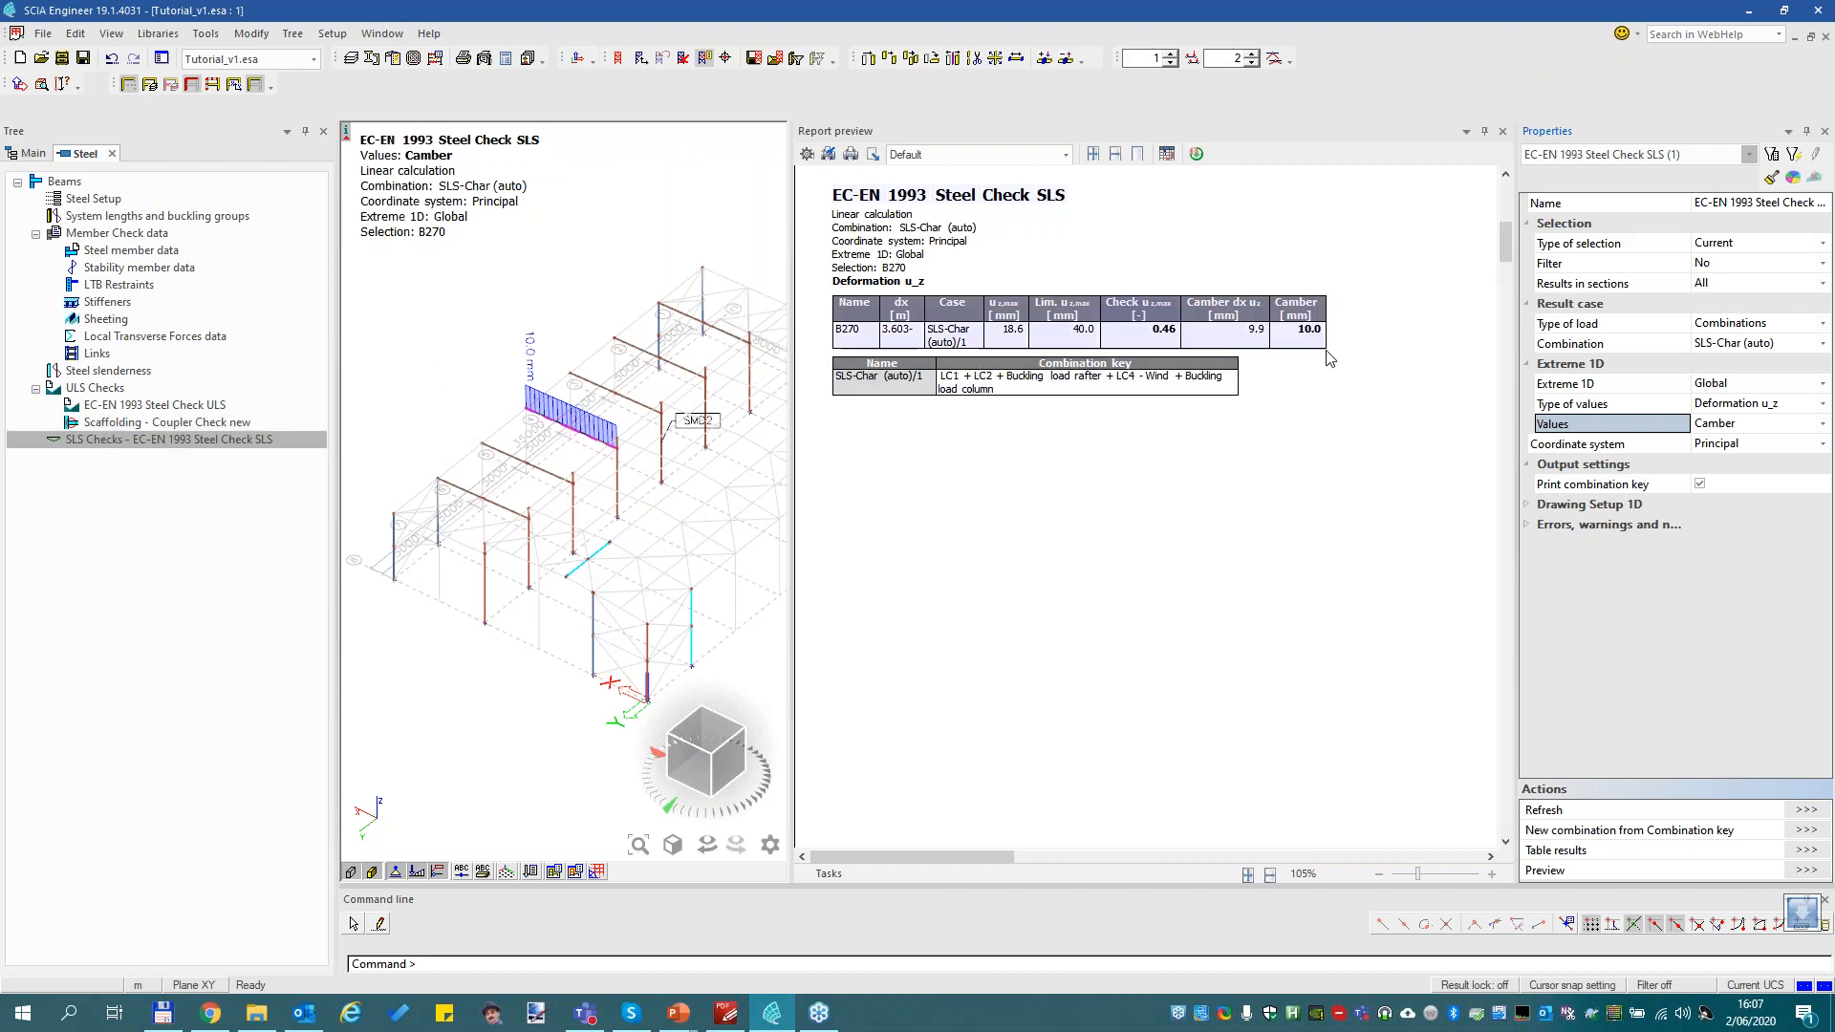
# Open the BG3 system lengths and buckling settings from beam B270's member properties and show the Deflection z span settings
pyautogui.click(1642, 157)
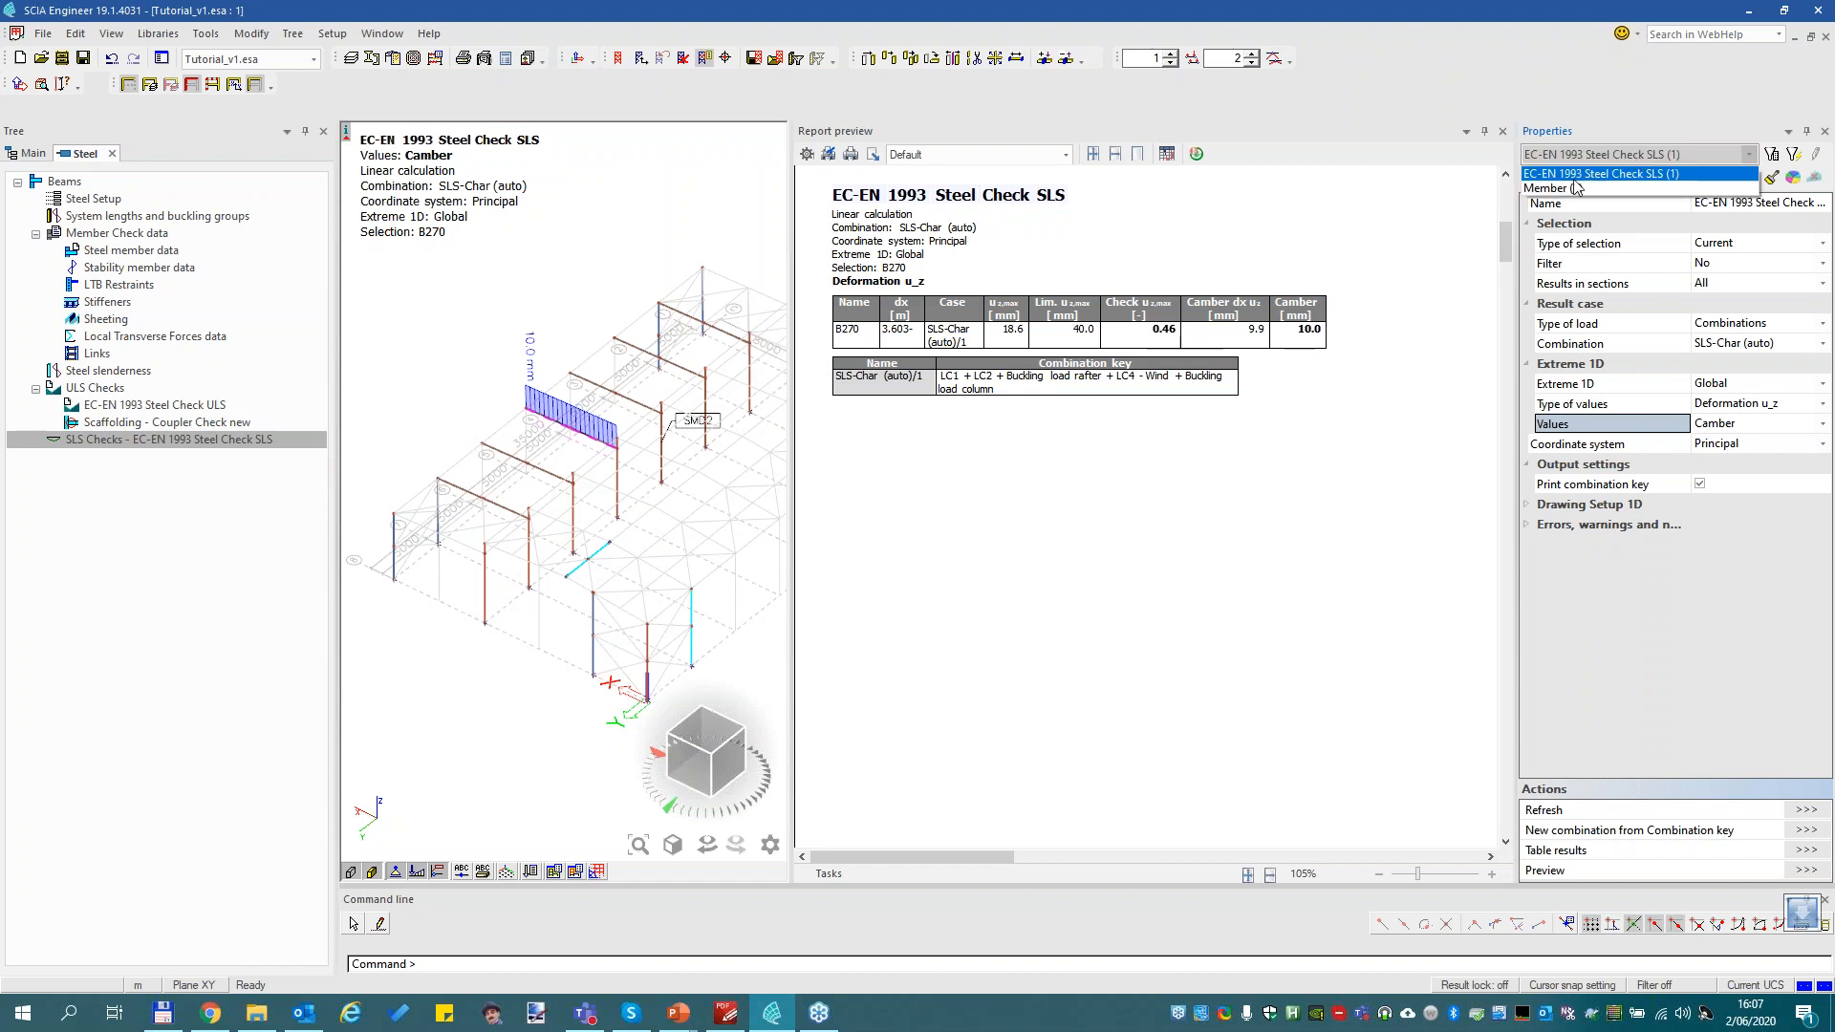
pyautogui.click(1624, 184)
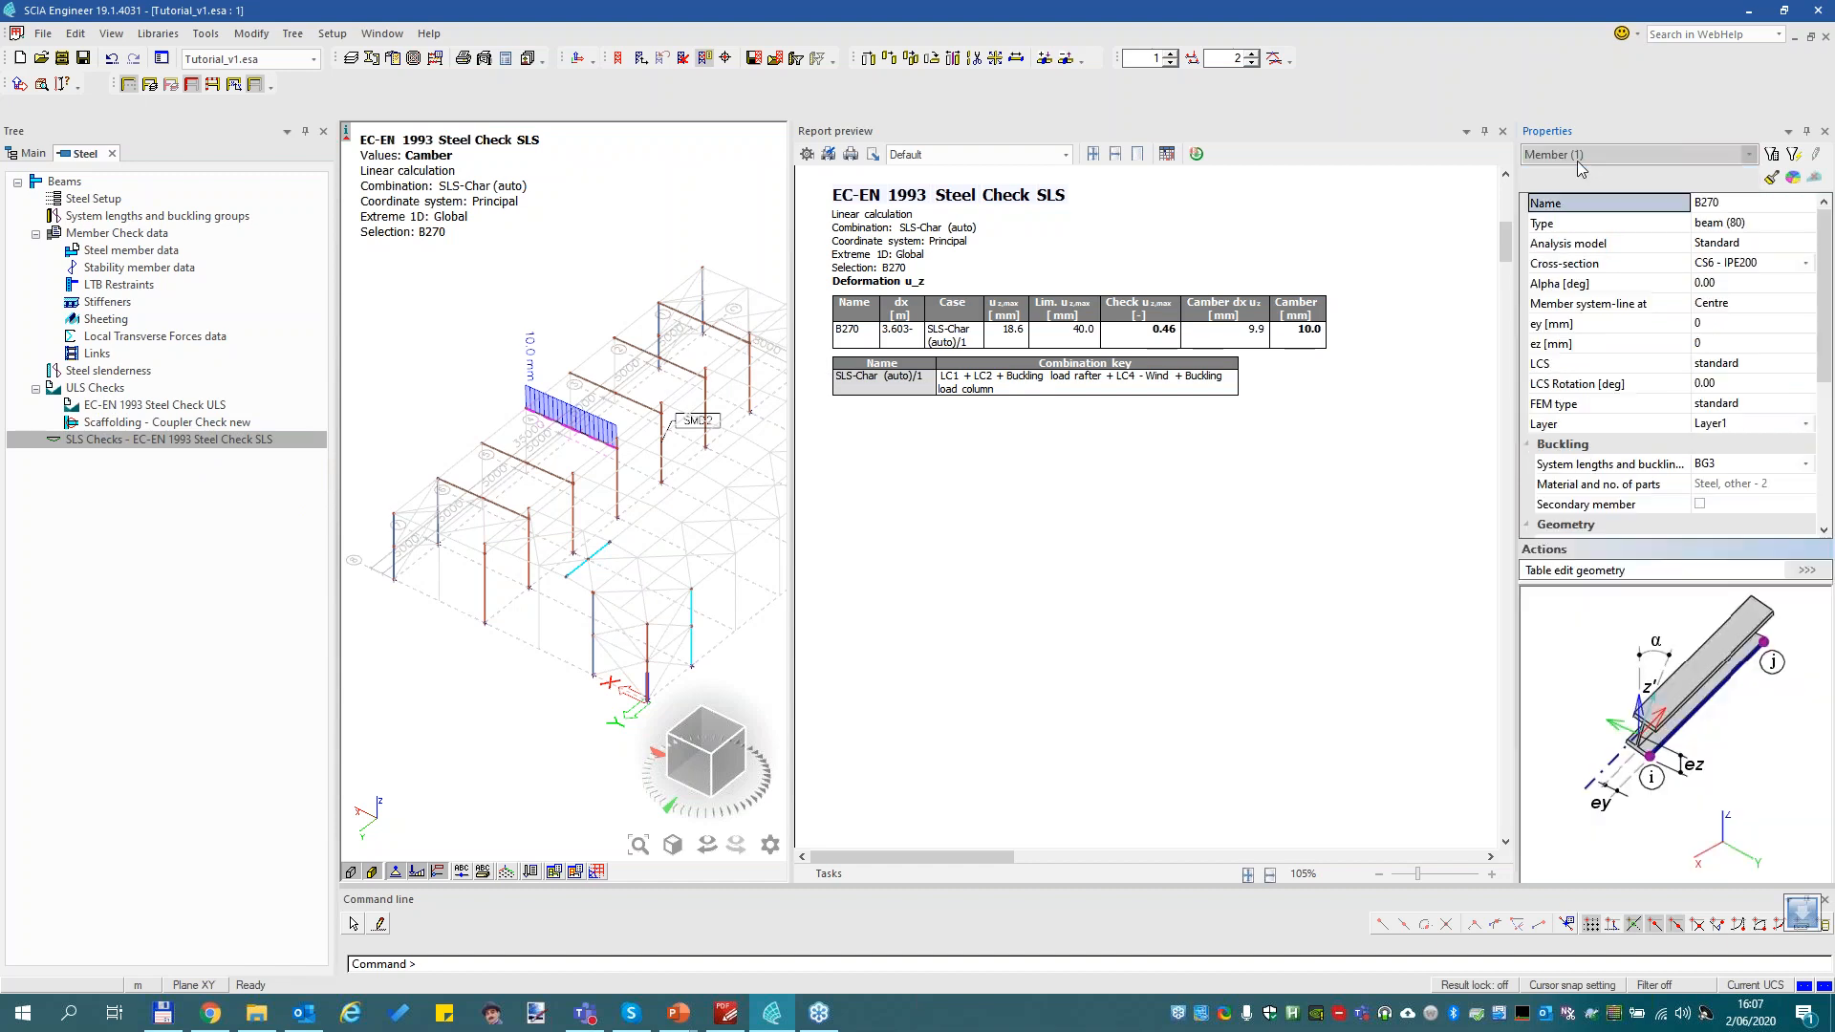
pyautogui.click(1805, 466)
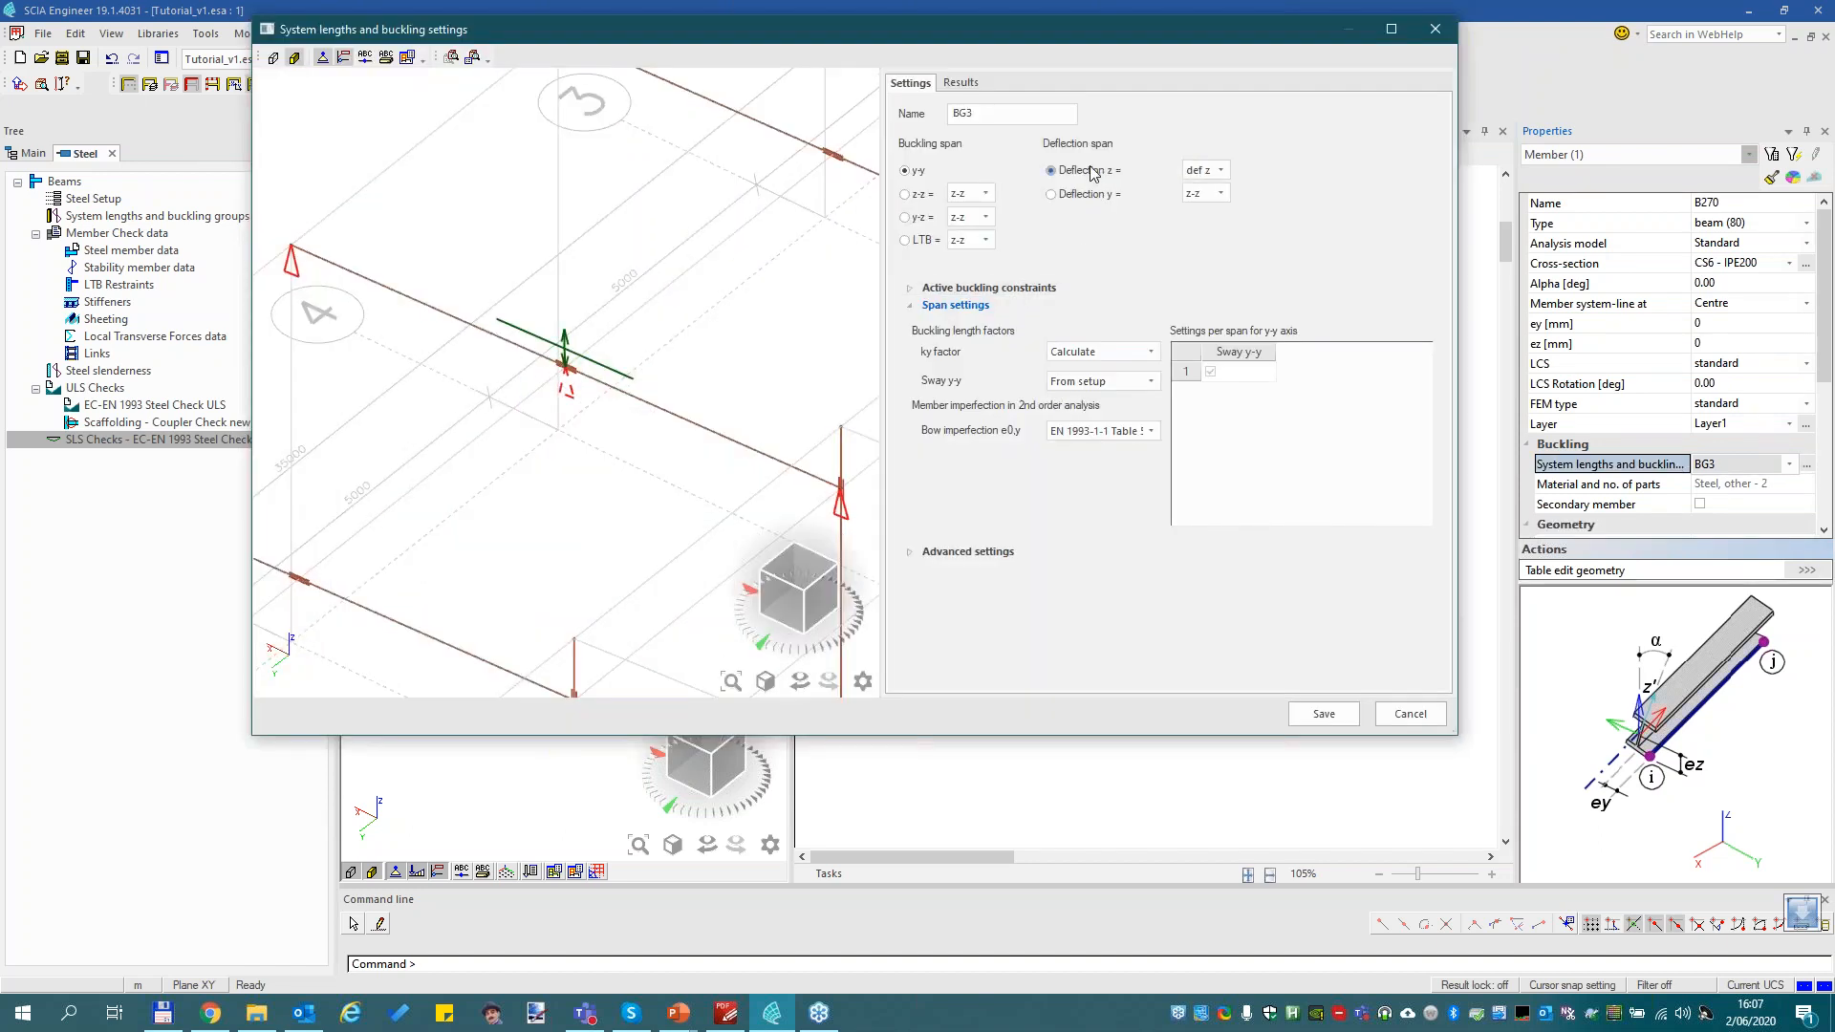
pyautogui.click(1094, 171)
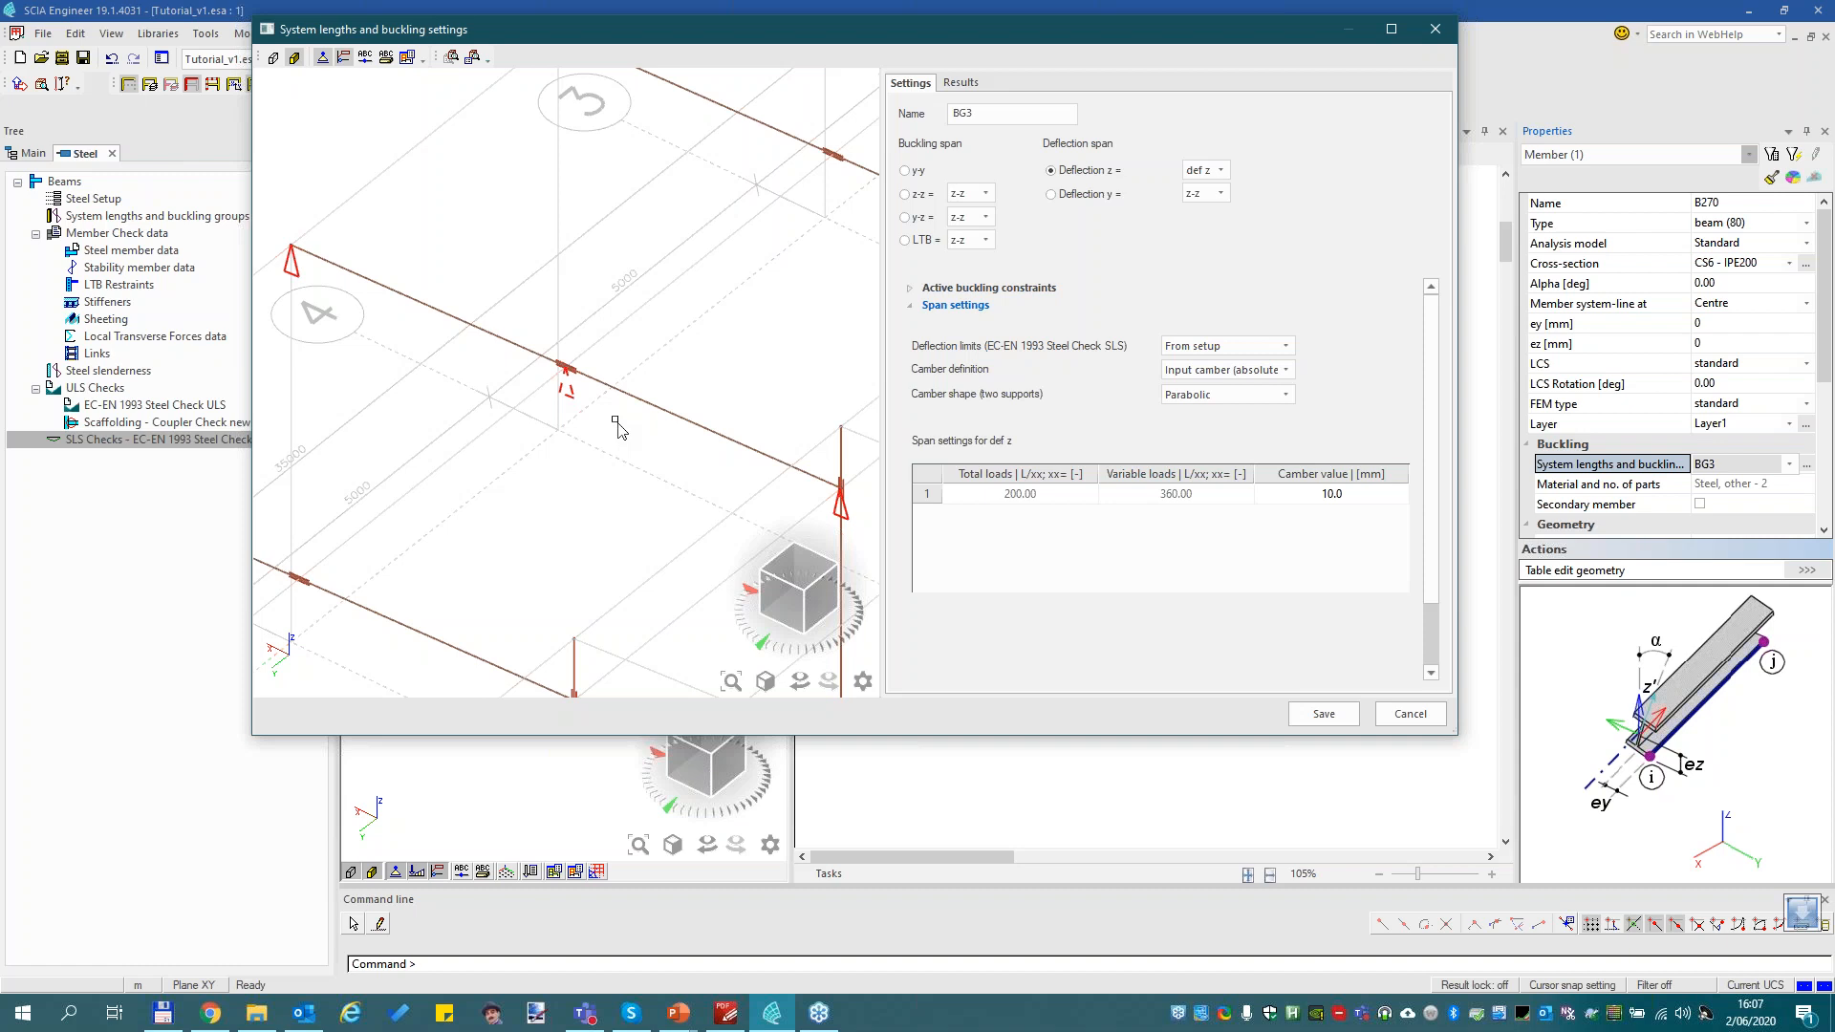
# Try the Design camber definition with a Parabolic camber shape for BG3, enlarging the dialog to show all camber design parameters
pyautogui.click(1251, 371)
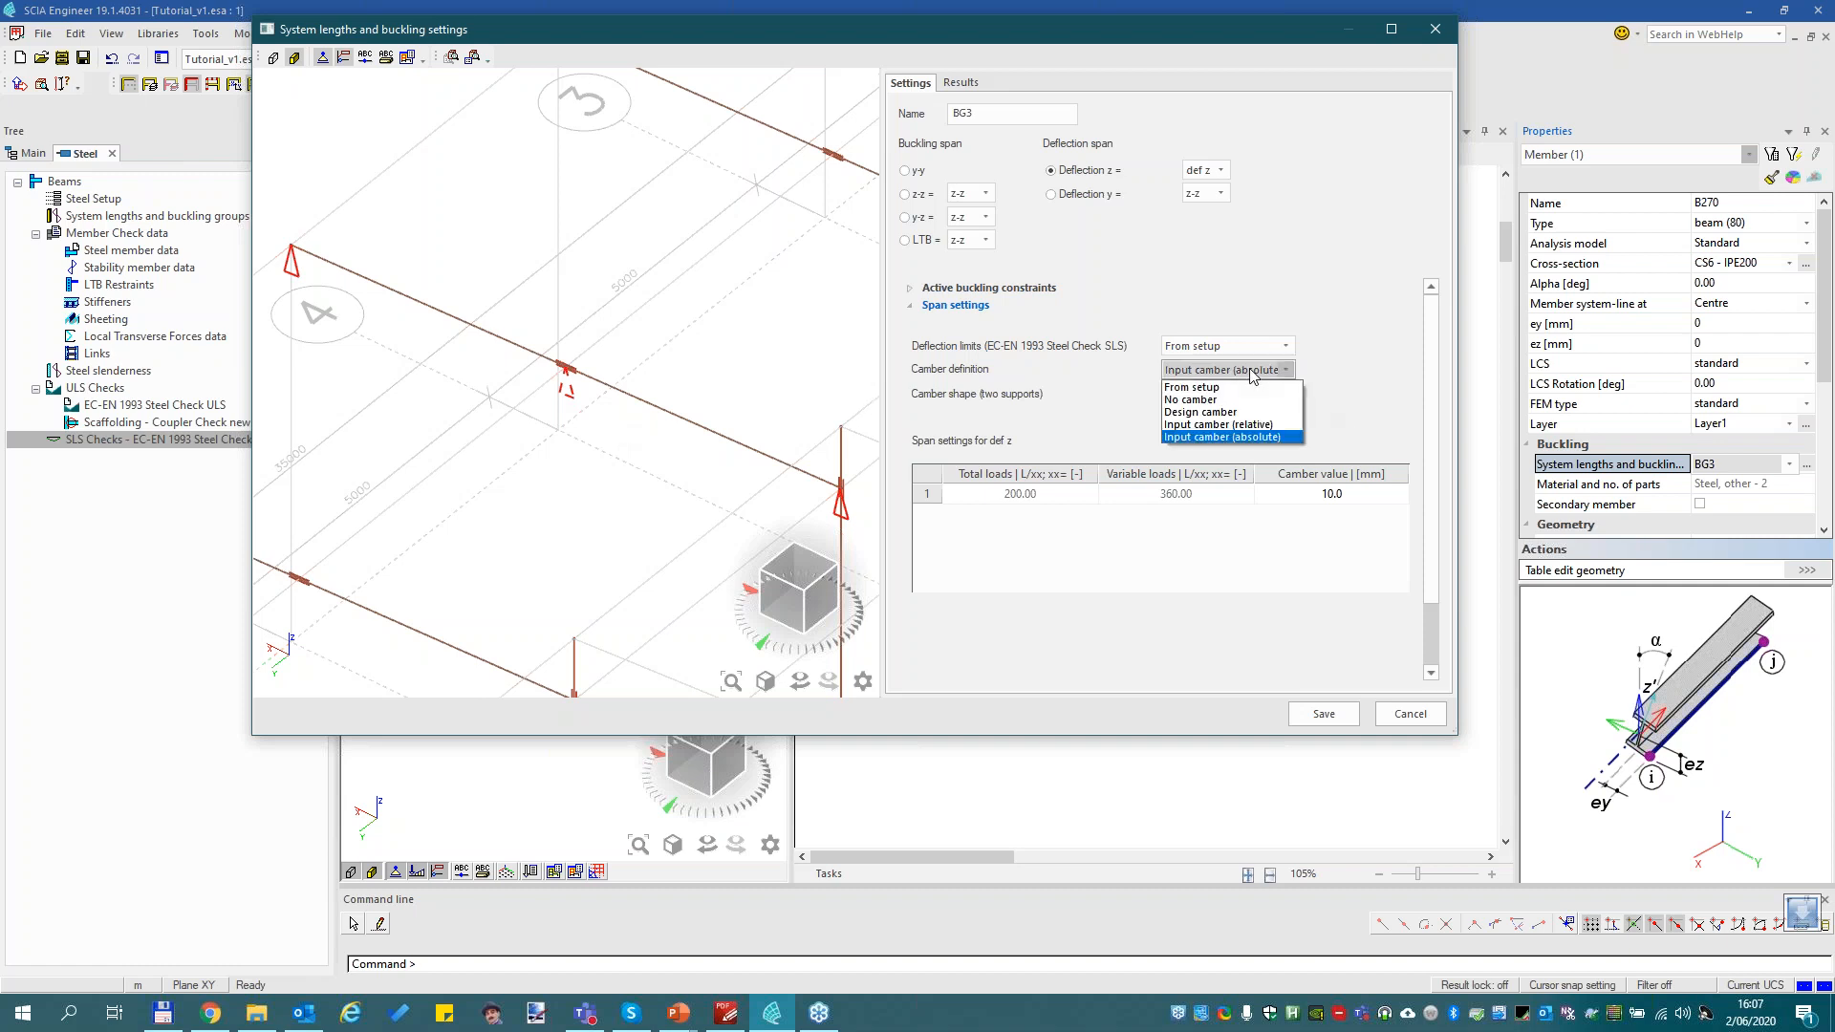
pyautogui.click(1187, 411)
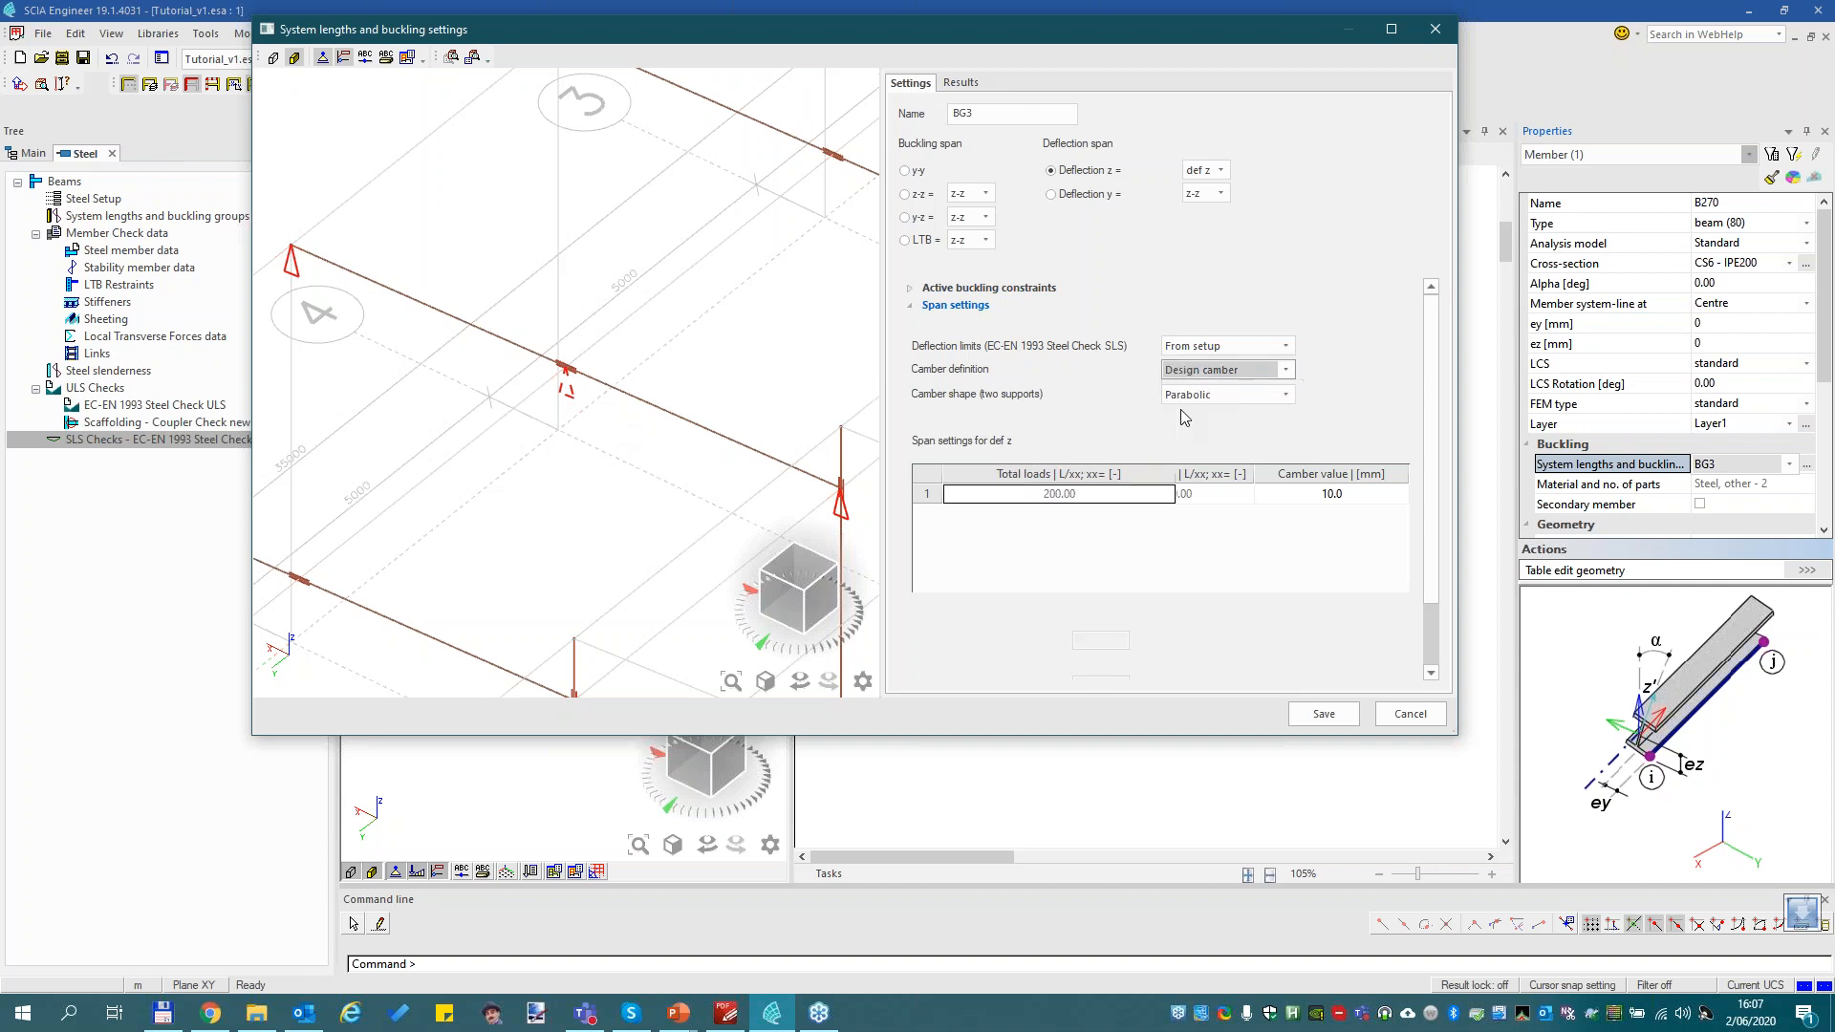
pyautogui.click(1229, 395)
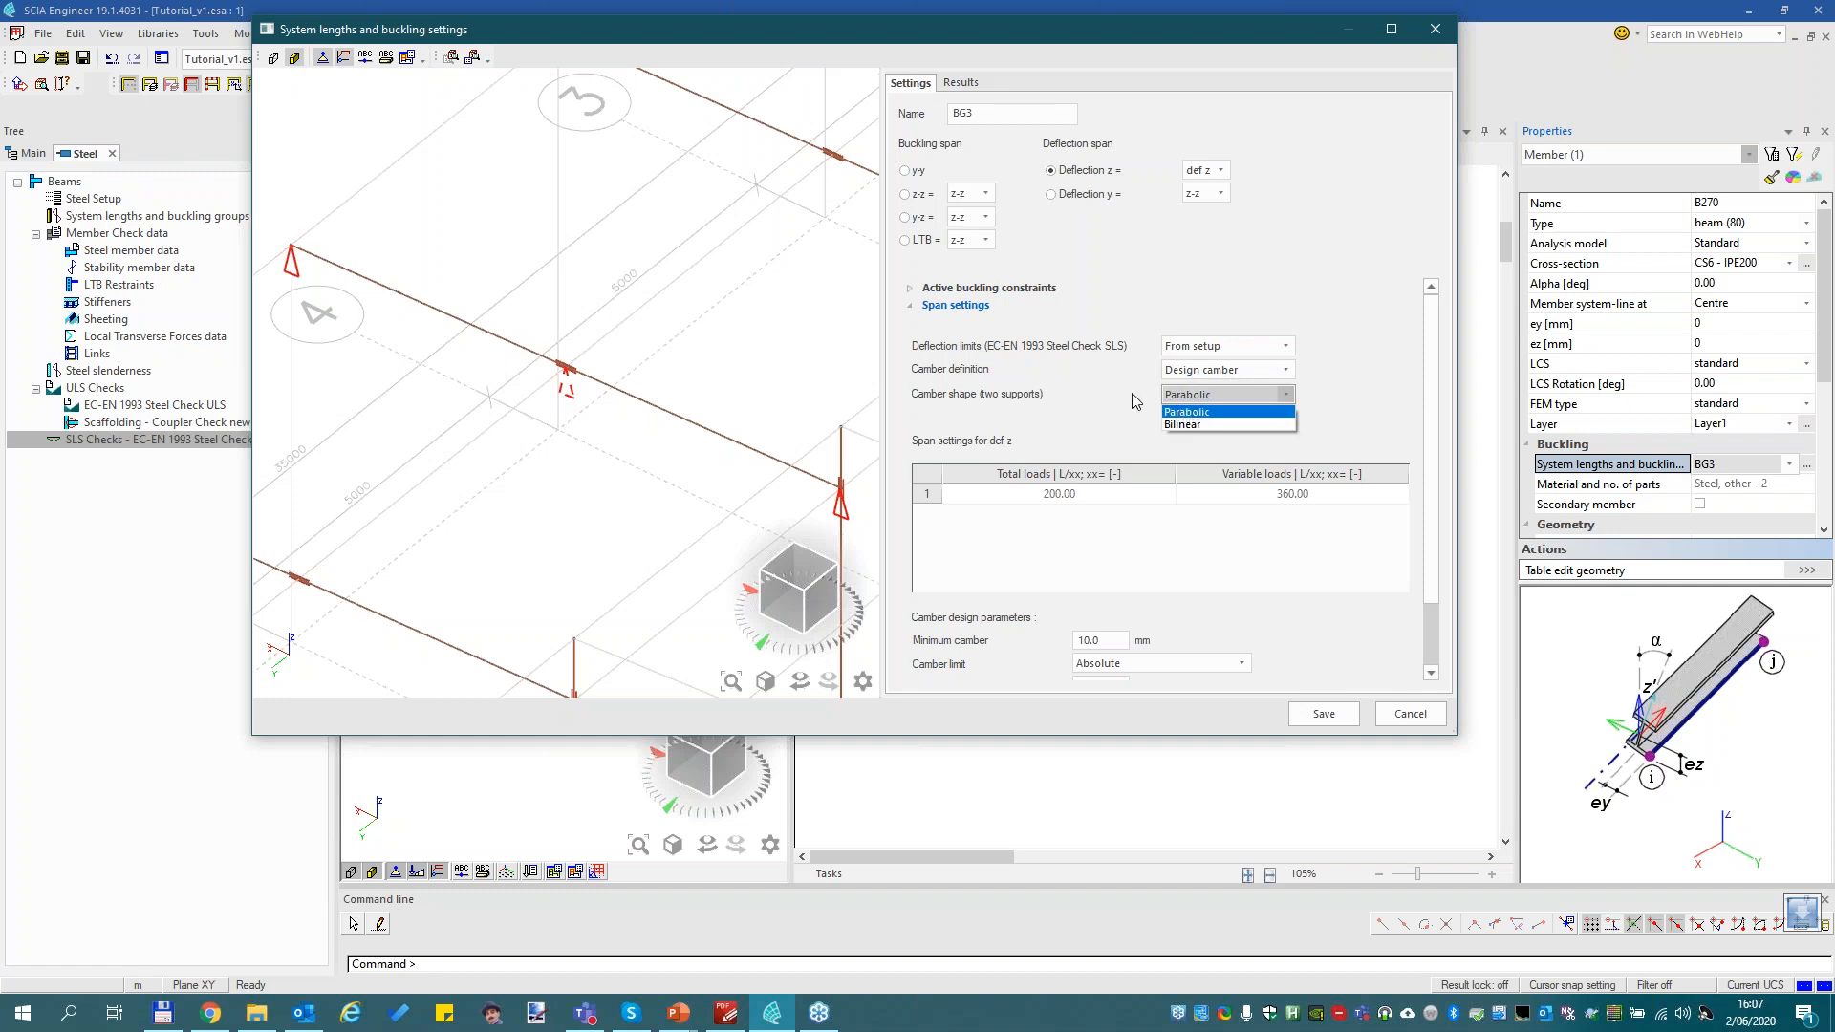
pyautogui.click(1188, 412)
pyautogui.scroll(-1, 1434, 335)
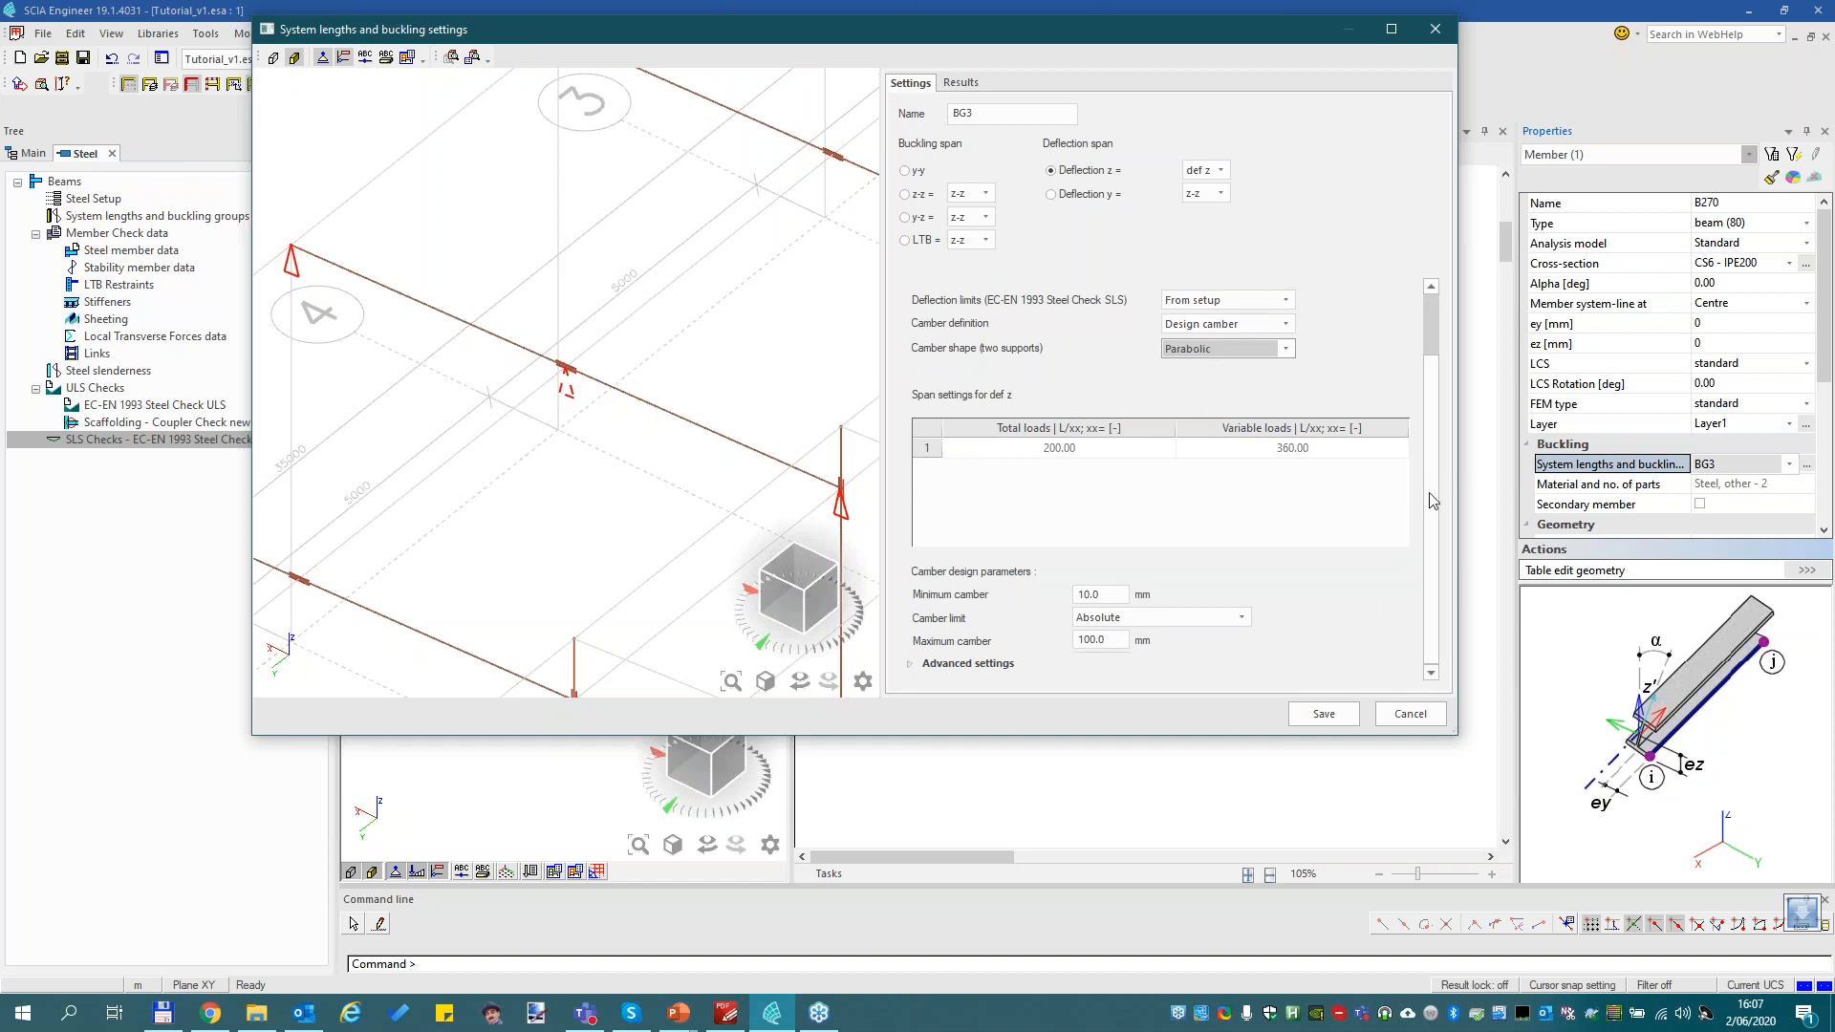
pyautogui.moveTo(1241, 740); pyautogui.dragTo(1233, 973)
pyautogui.moveTo(1220, 876); pyautogui.dragTo(1220, 859)
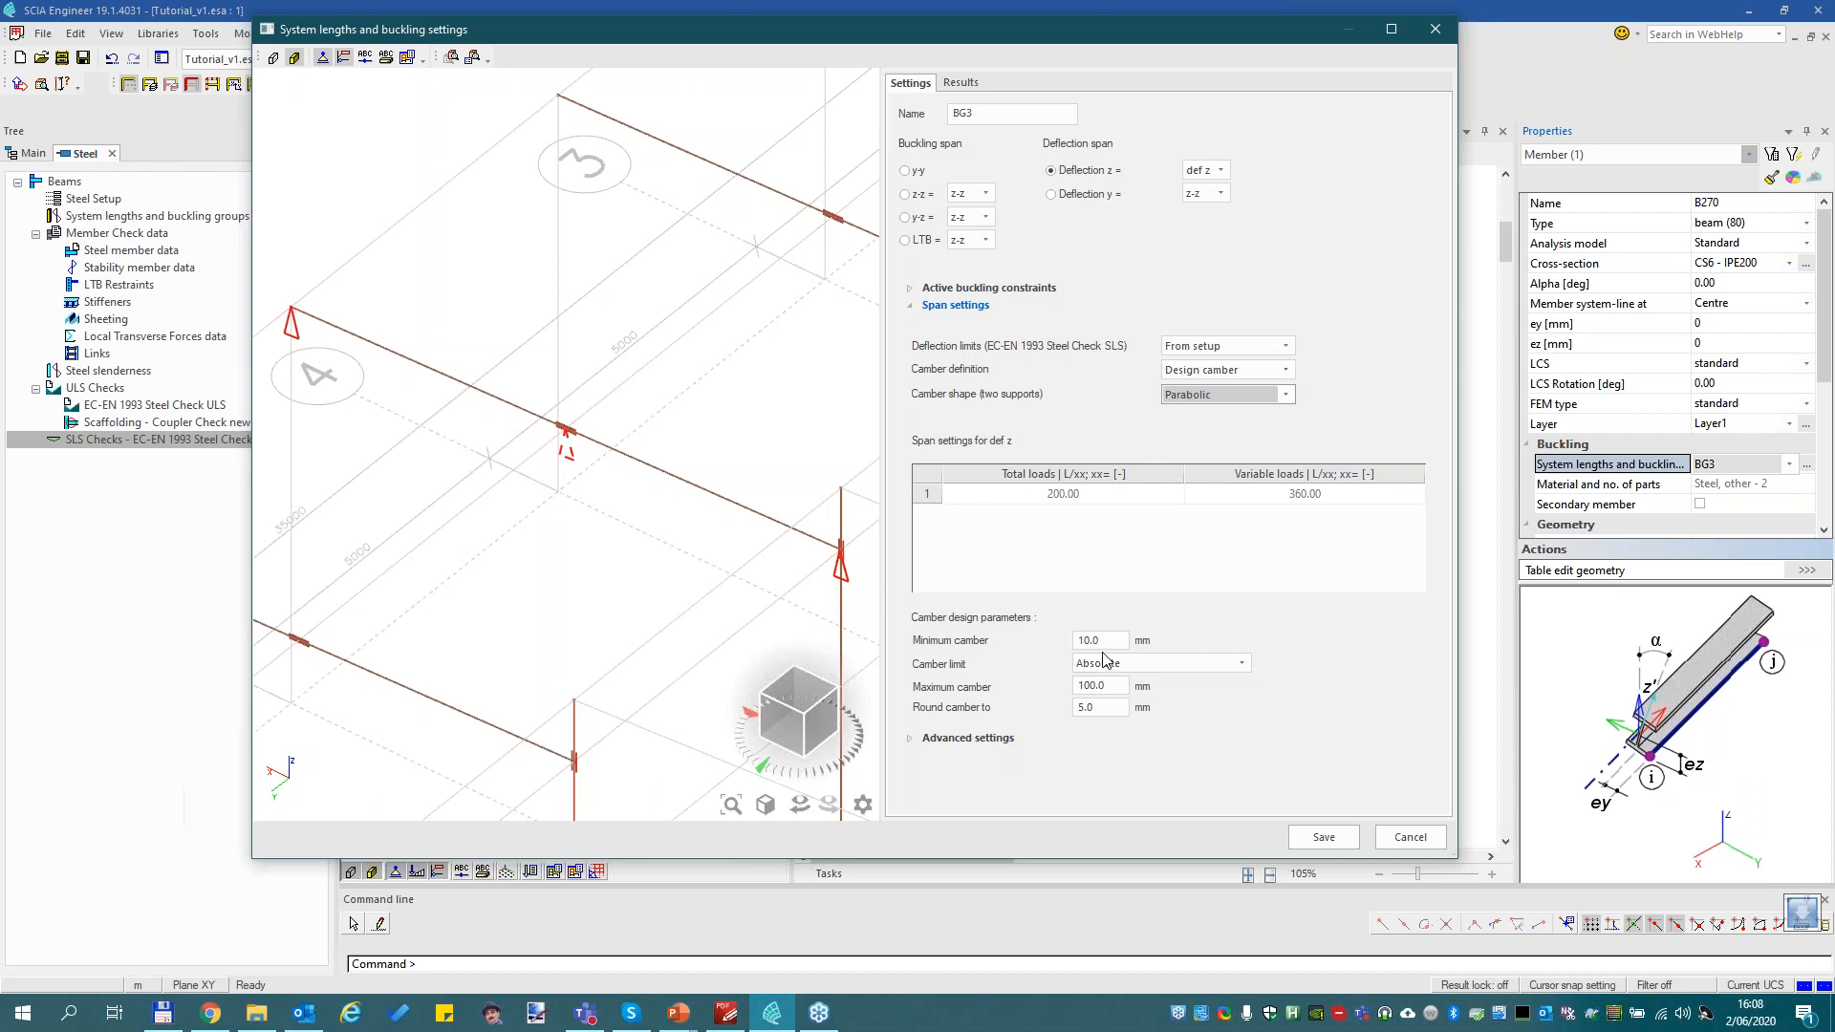
# Examine the minimum camber, camber limit, maximum camber and rounding parameters, and close the BG3 settings without saving
pyautogui.click(1098, 638)
pyautogui.doubleClick(1097, 639)
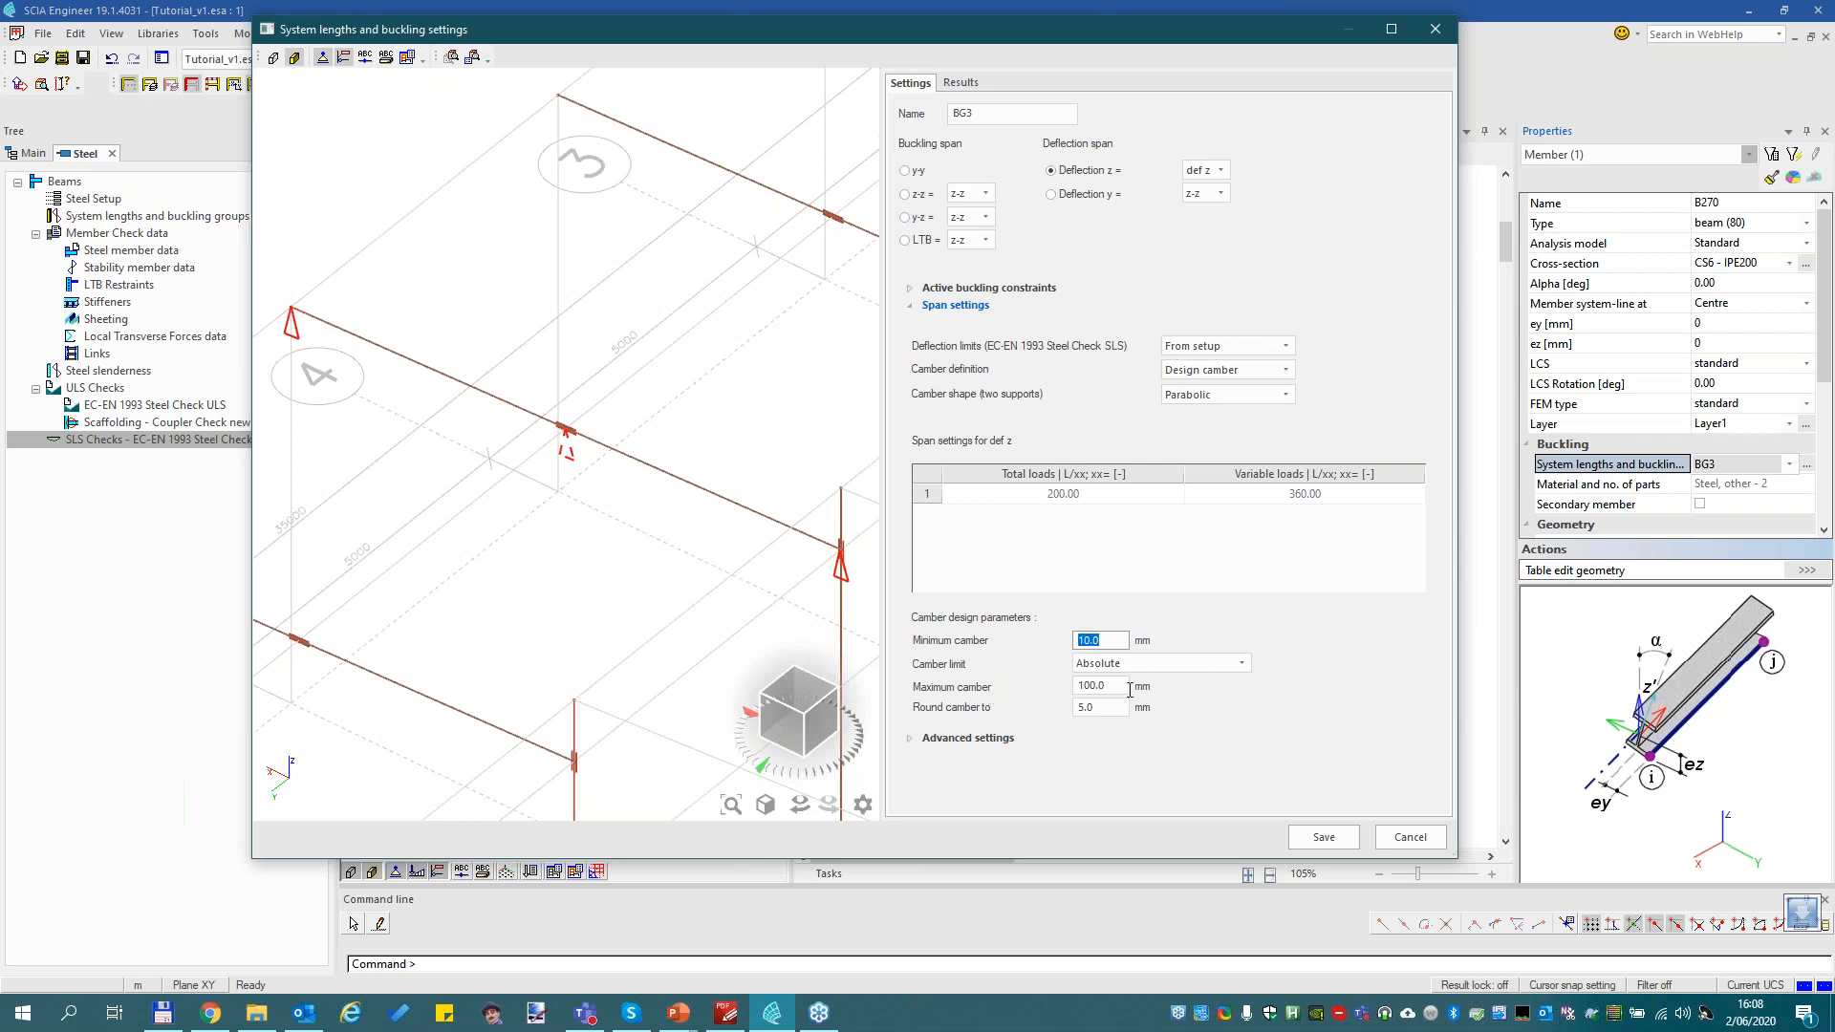
pyautogui.click(1192, 664)
pyautogui.click(1192, 664)
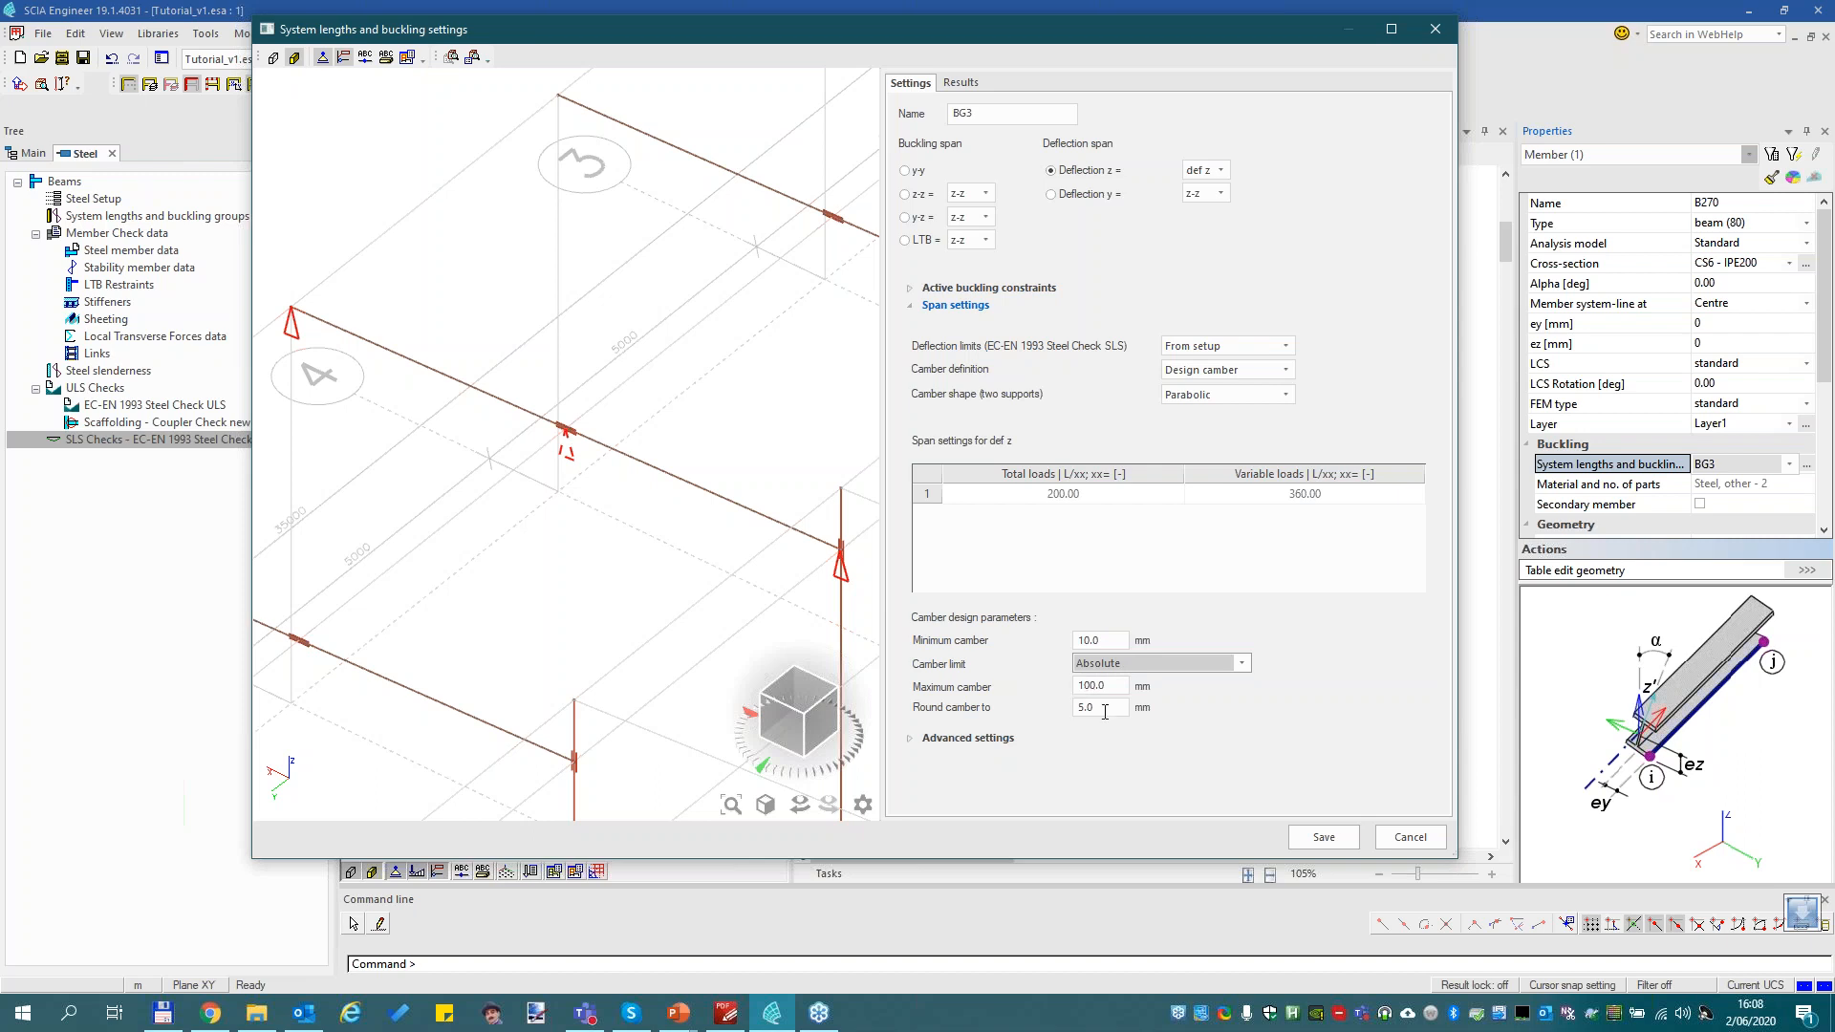
pyautogui.click(1104, 711)
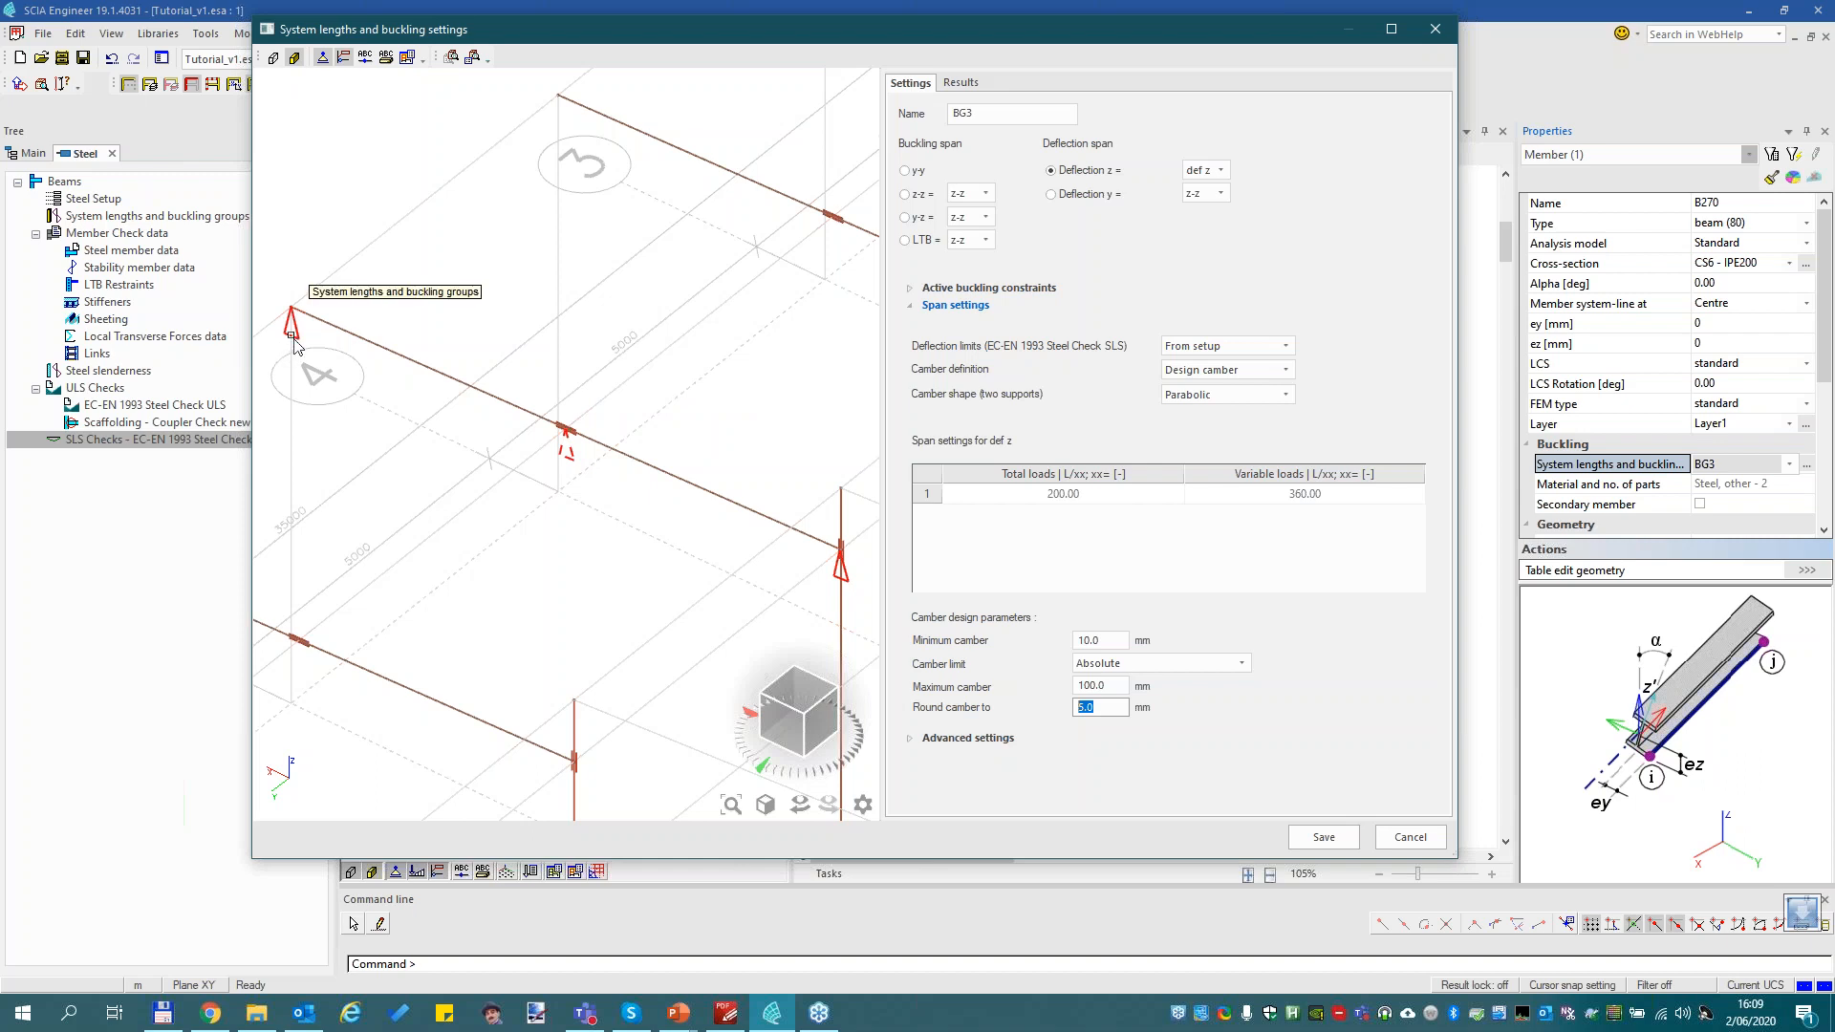
pyautogui.click(1246, 369)
pyautogui.click(1246, 369)
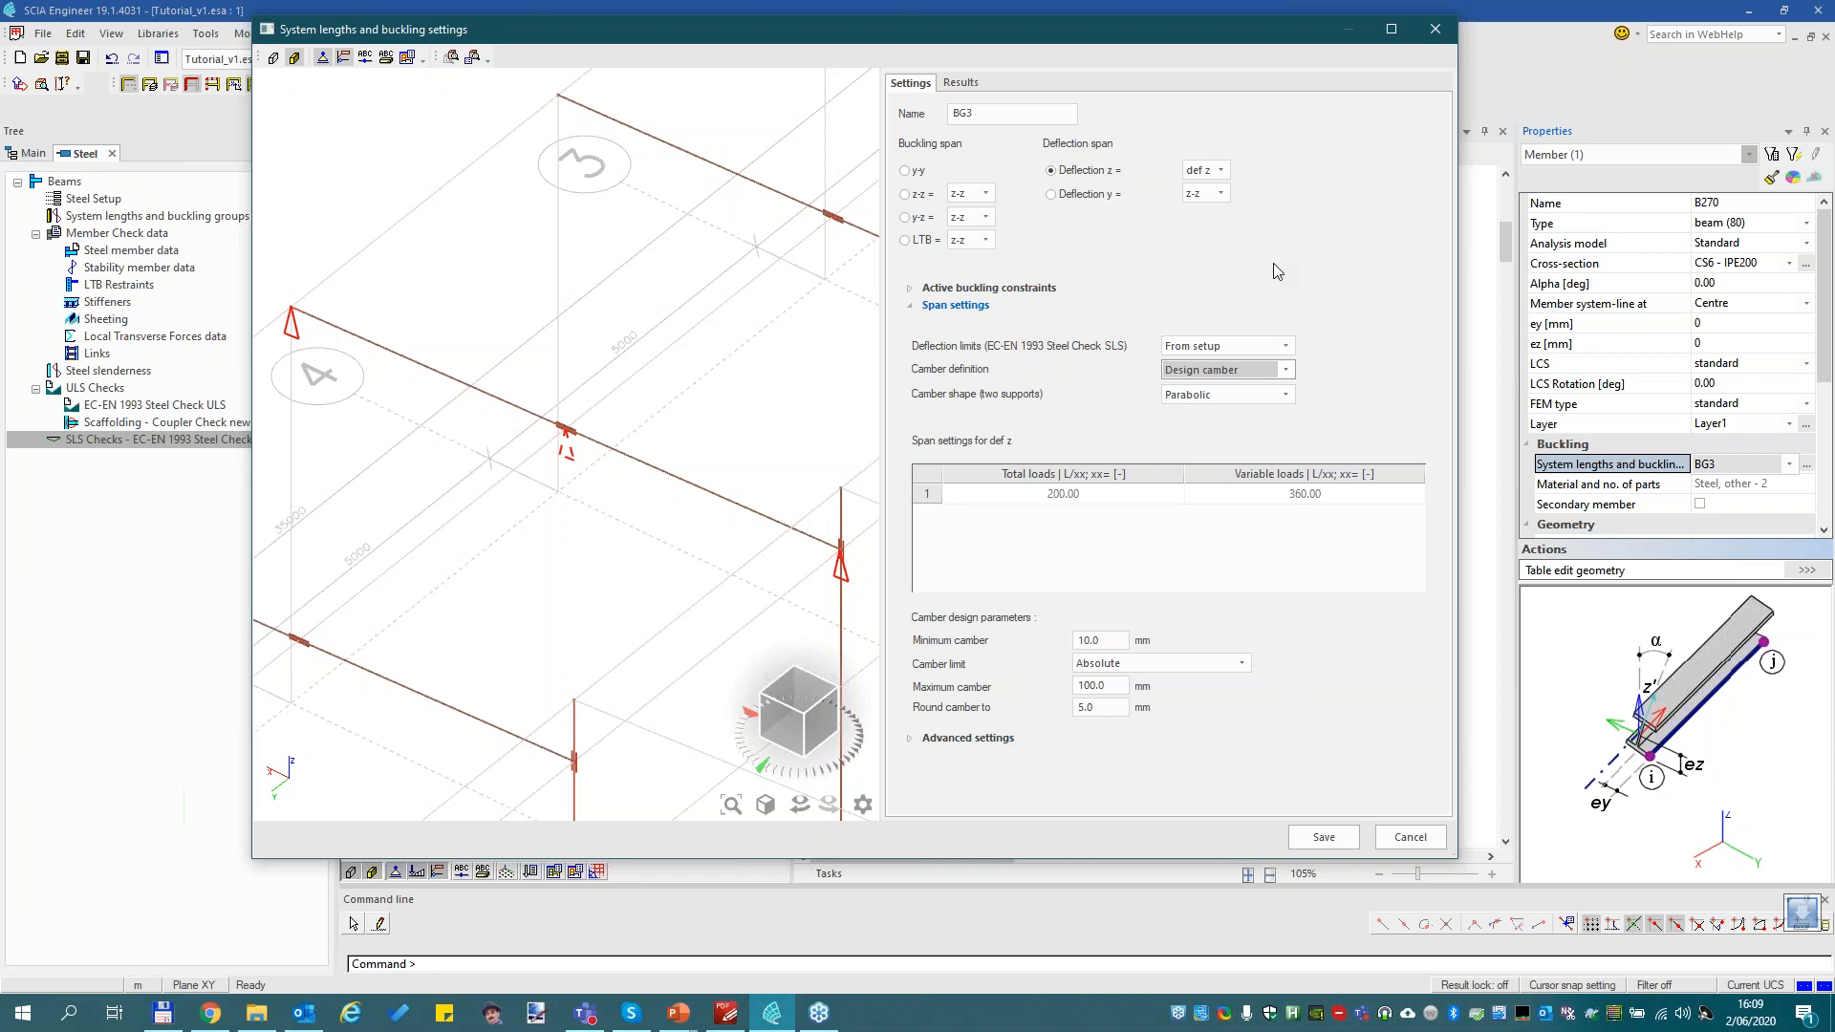
pyautogui.click(1434, 28)
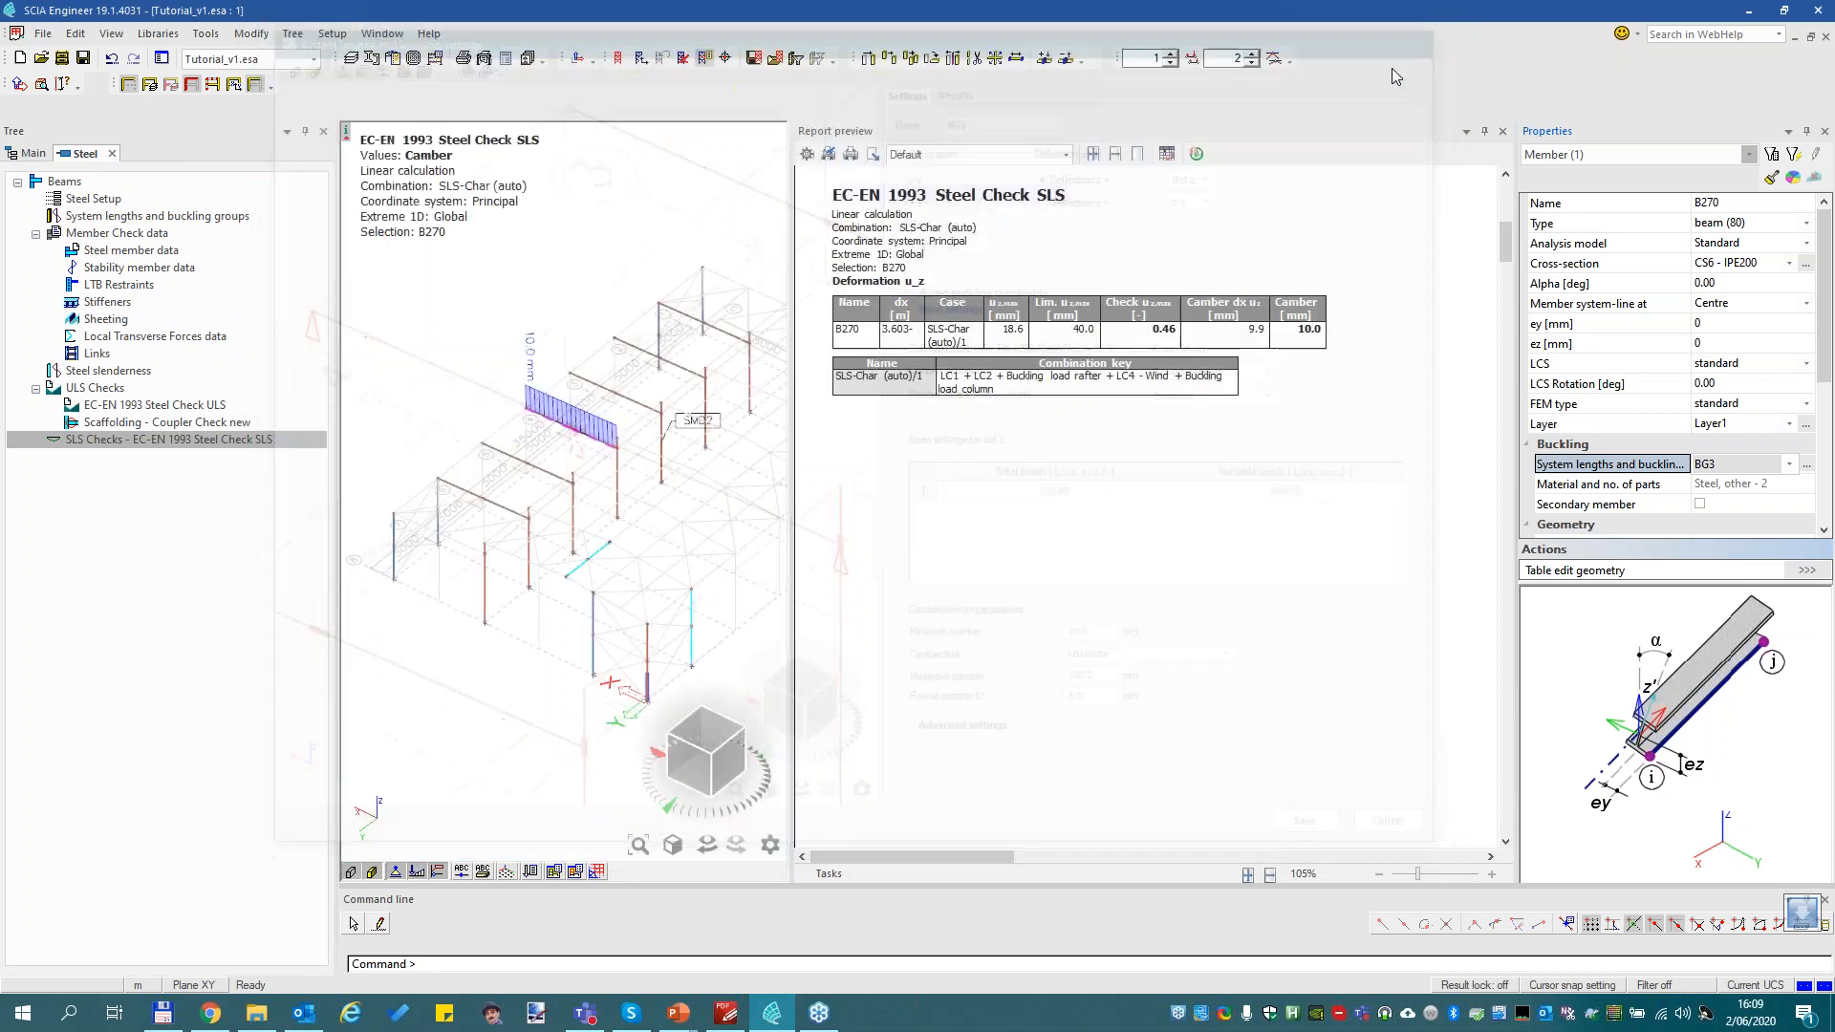